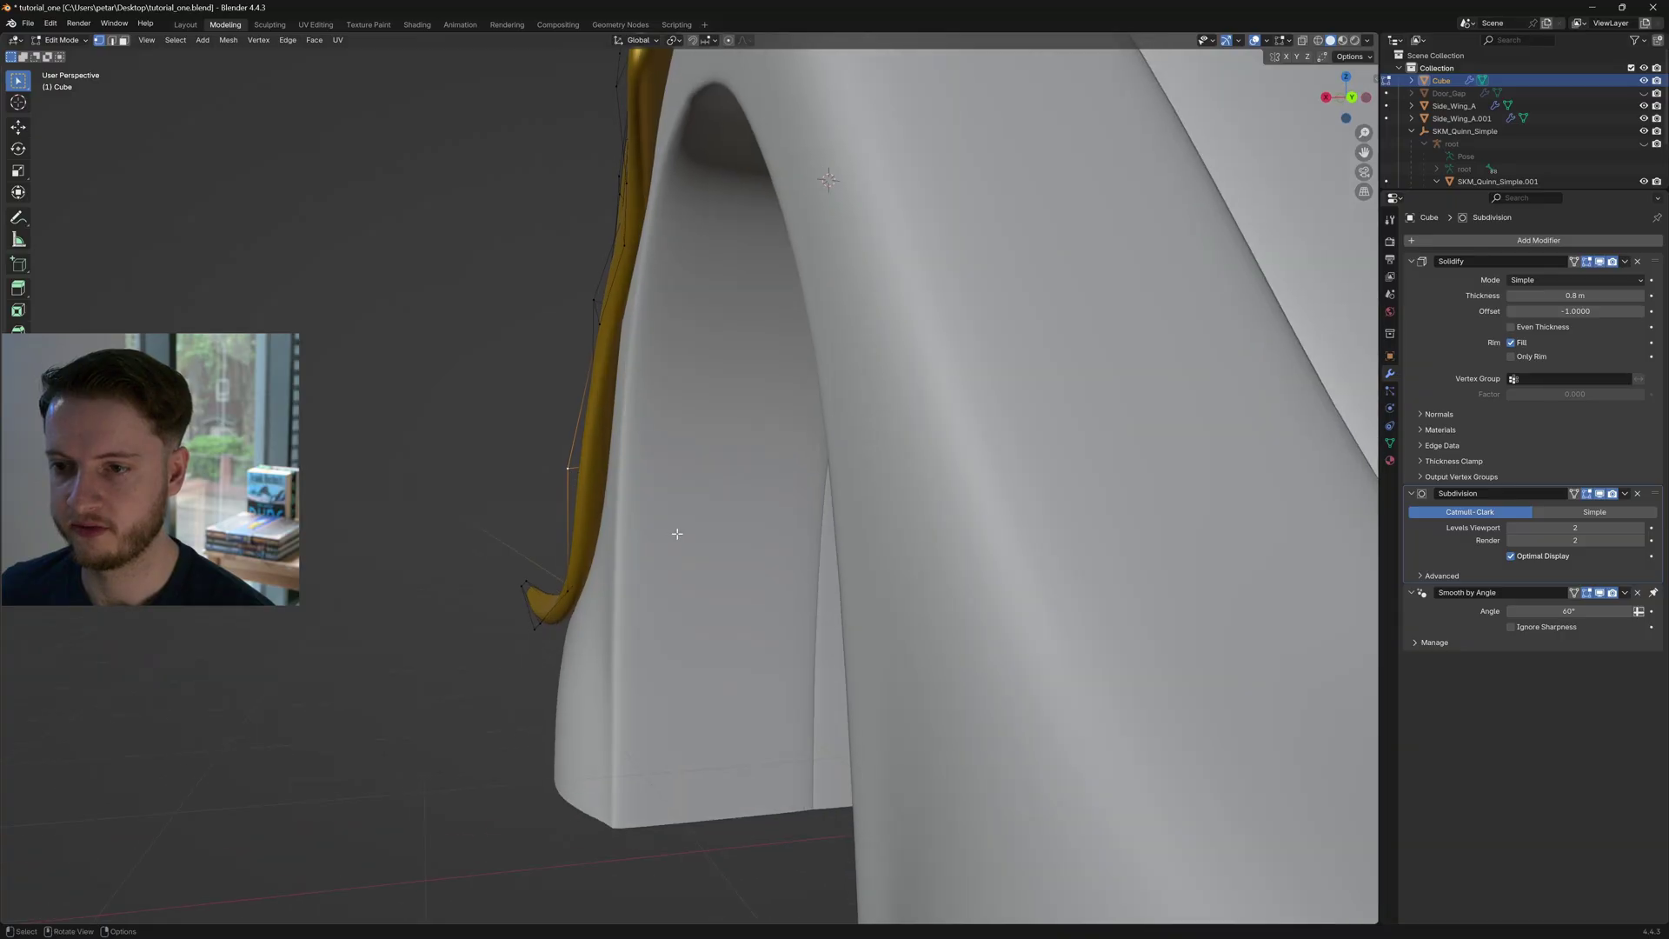
# Inspect the gold trim on the arch from several sides, with and without its edit cage
pyautogui.click(679, 533)
pyautogui.moveTo(679, 533); pyautogui.dragTo(556, 546, button='middle')
pyautogui.press('Tab')
pyautogui.scroll(-5, 806, 553)
pyautogui.press('Tab')
pyautogui.scroll(3, 556, 546)
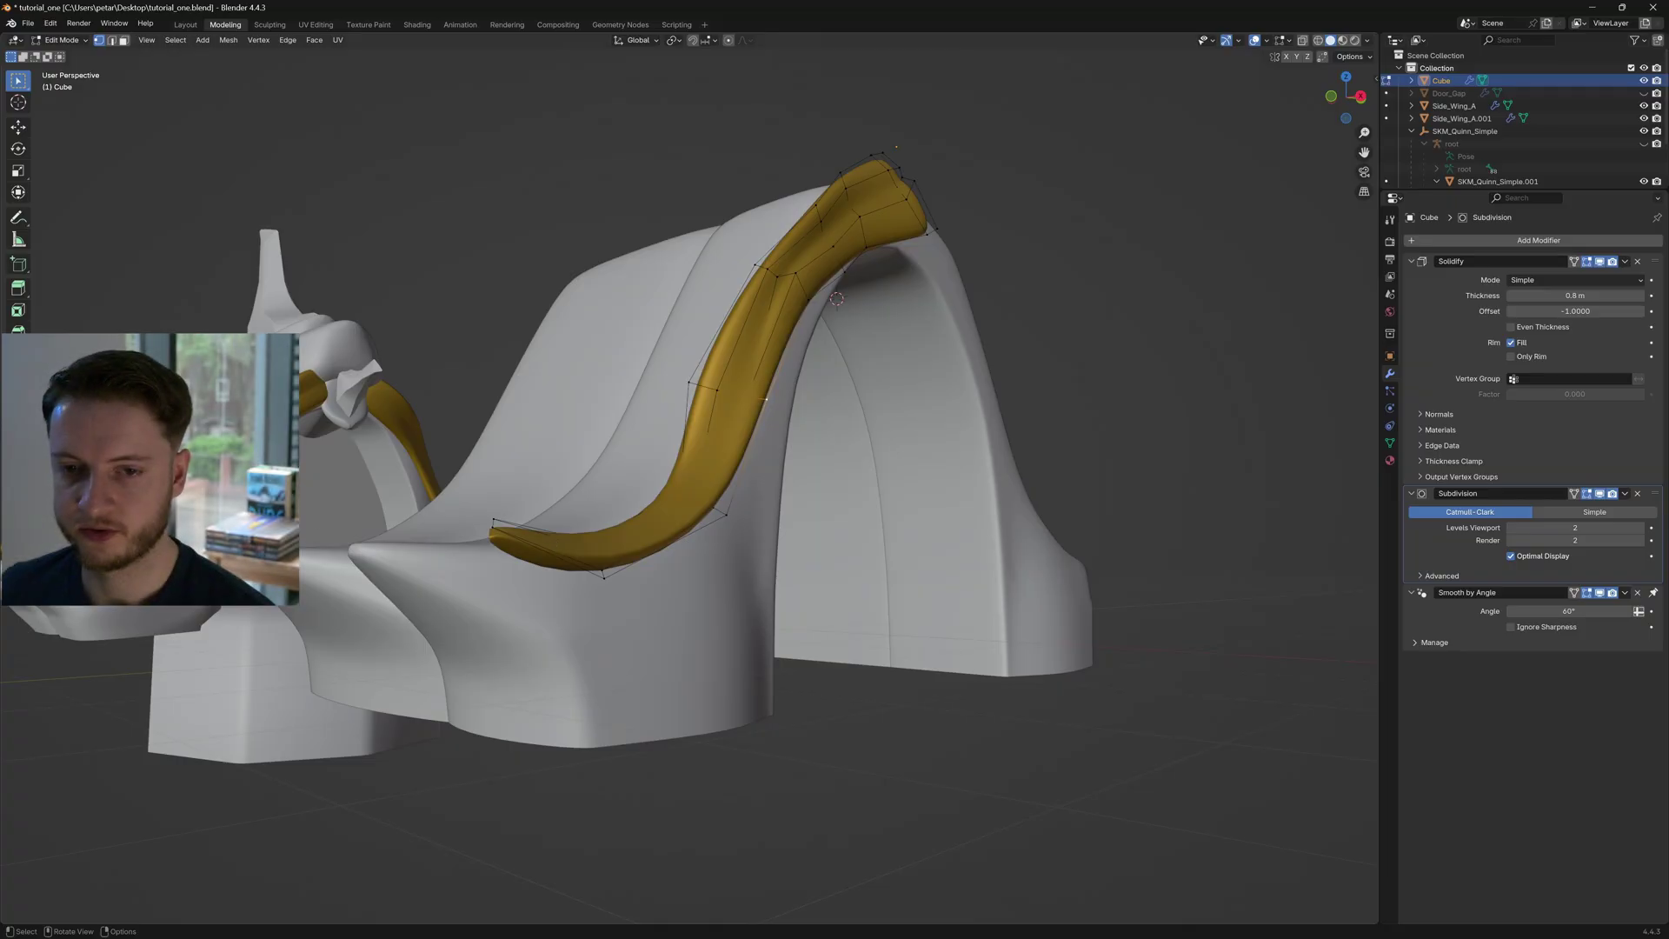
pyautogui.moveTo(765, 398); pyautogui.dragTo(311, 601, button='middle')
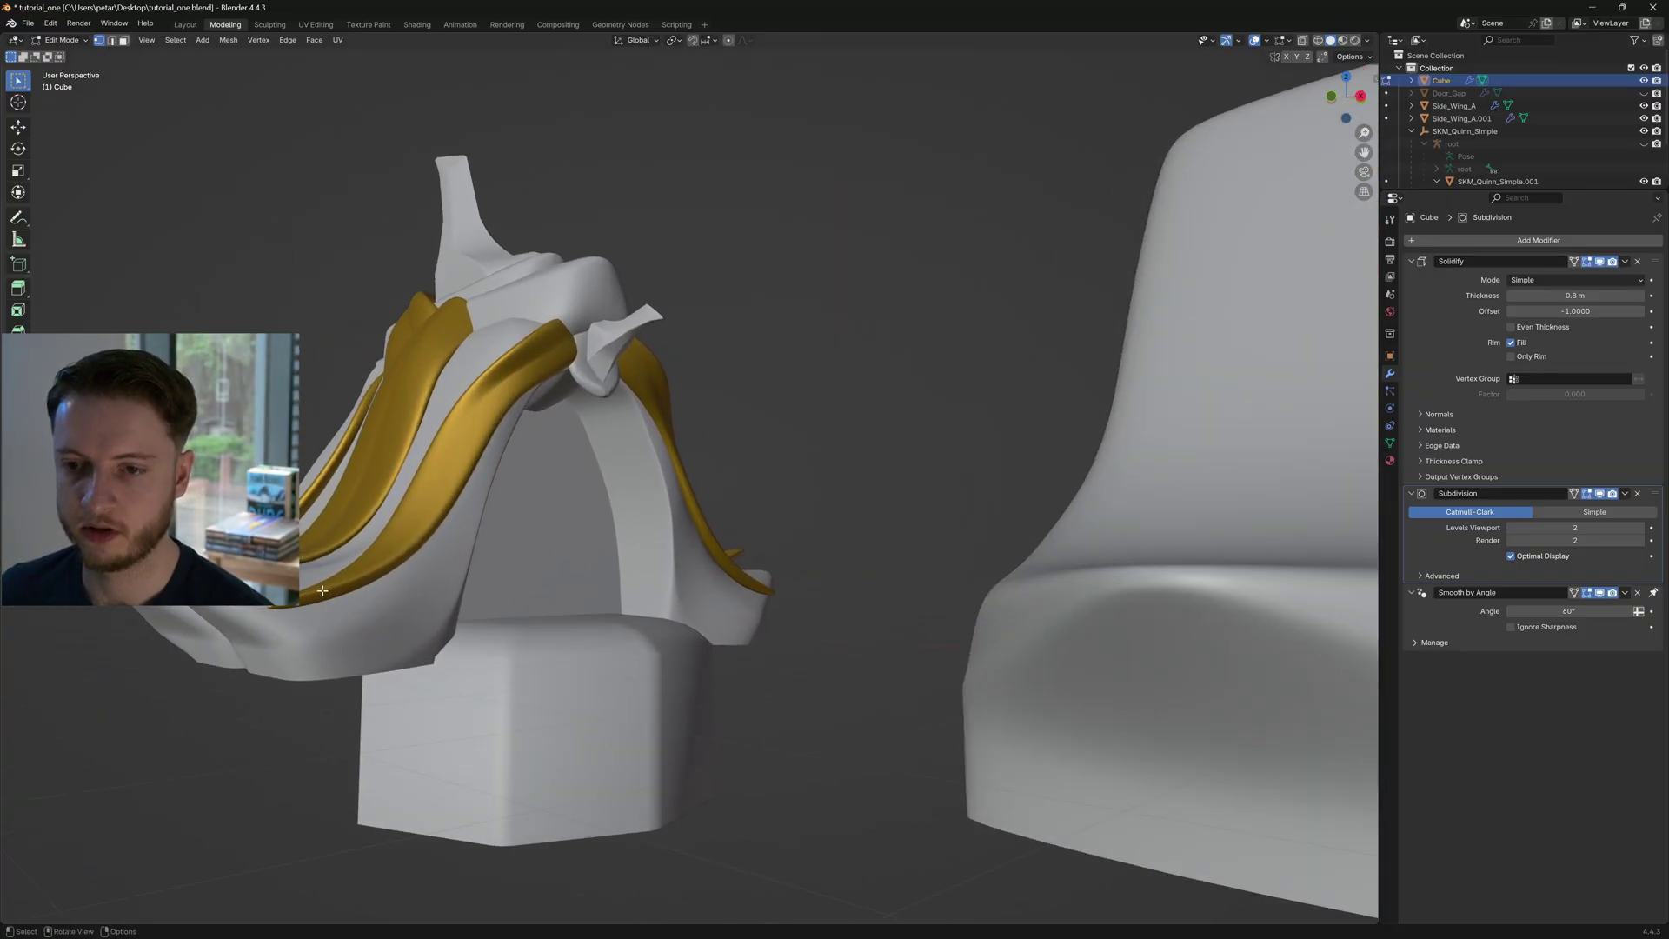
pyautogui.scroll(-5, 481, 523)
pyautogui.moveTo(800, 557); pyautogui.dragTo(696, 525, button='middle')
pyautogui.scroll(4, 696, 526)
pyautogui.press('Tab')
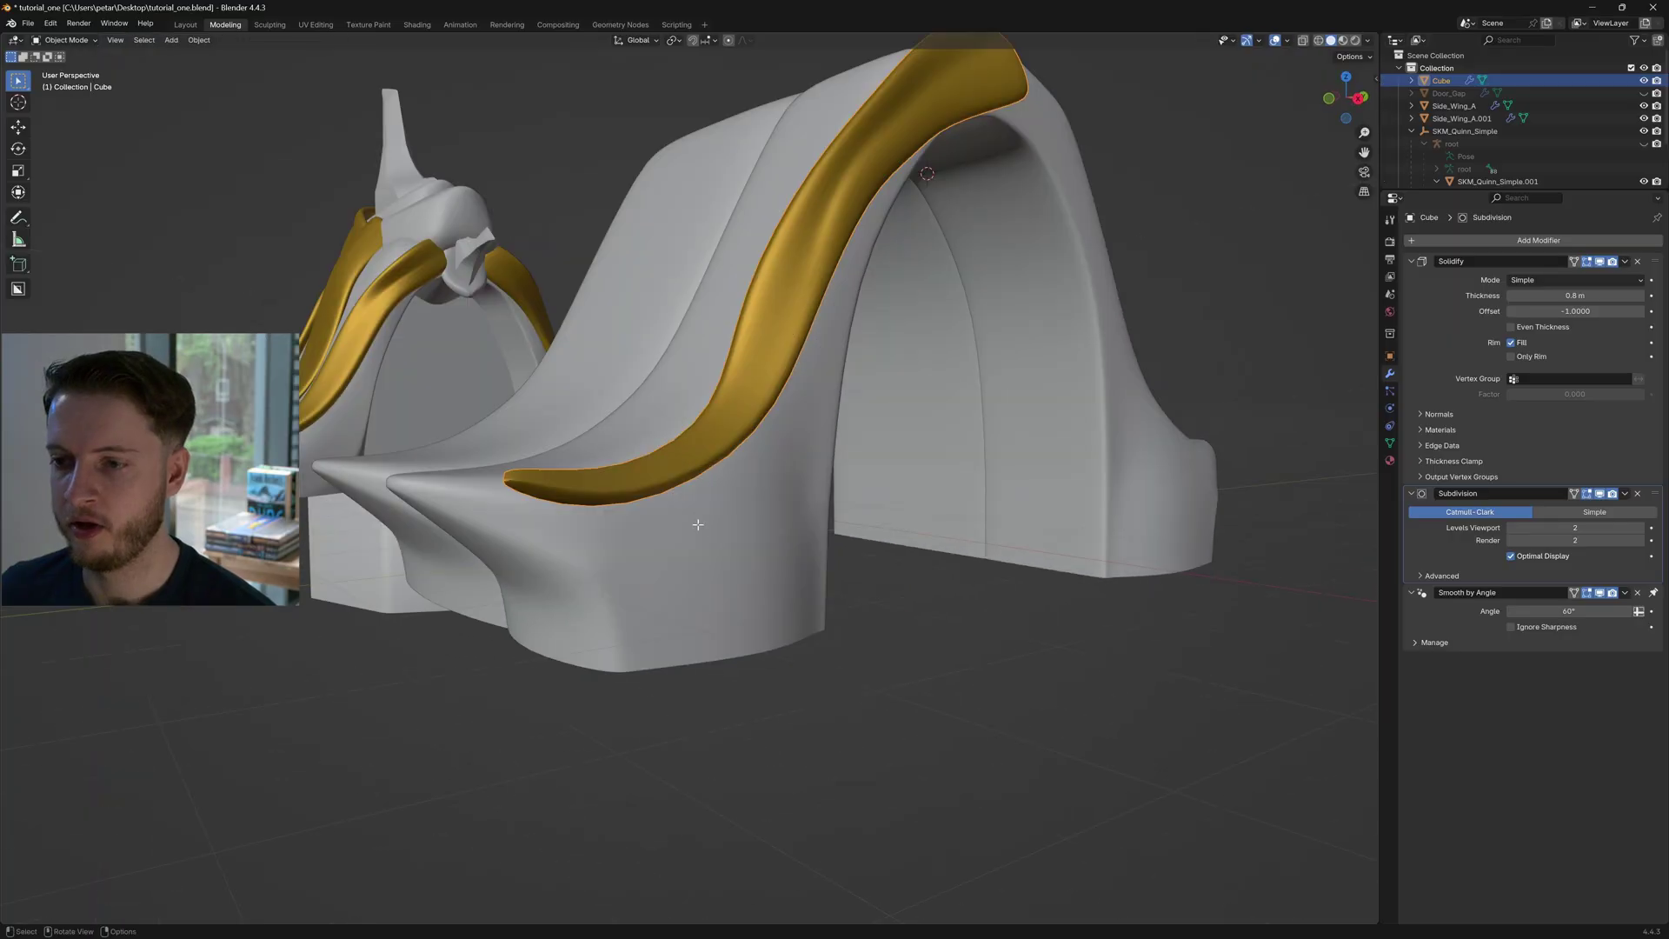
# Reposition the cage vertex at the lower bend of the gold trim to refine its curve
pyautogui.press('Tab')
pyautogui.press('2')
pyautogui.moveTo(593, 500); pyautogui.dragTo(651, 506, button='middle')
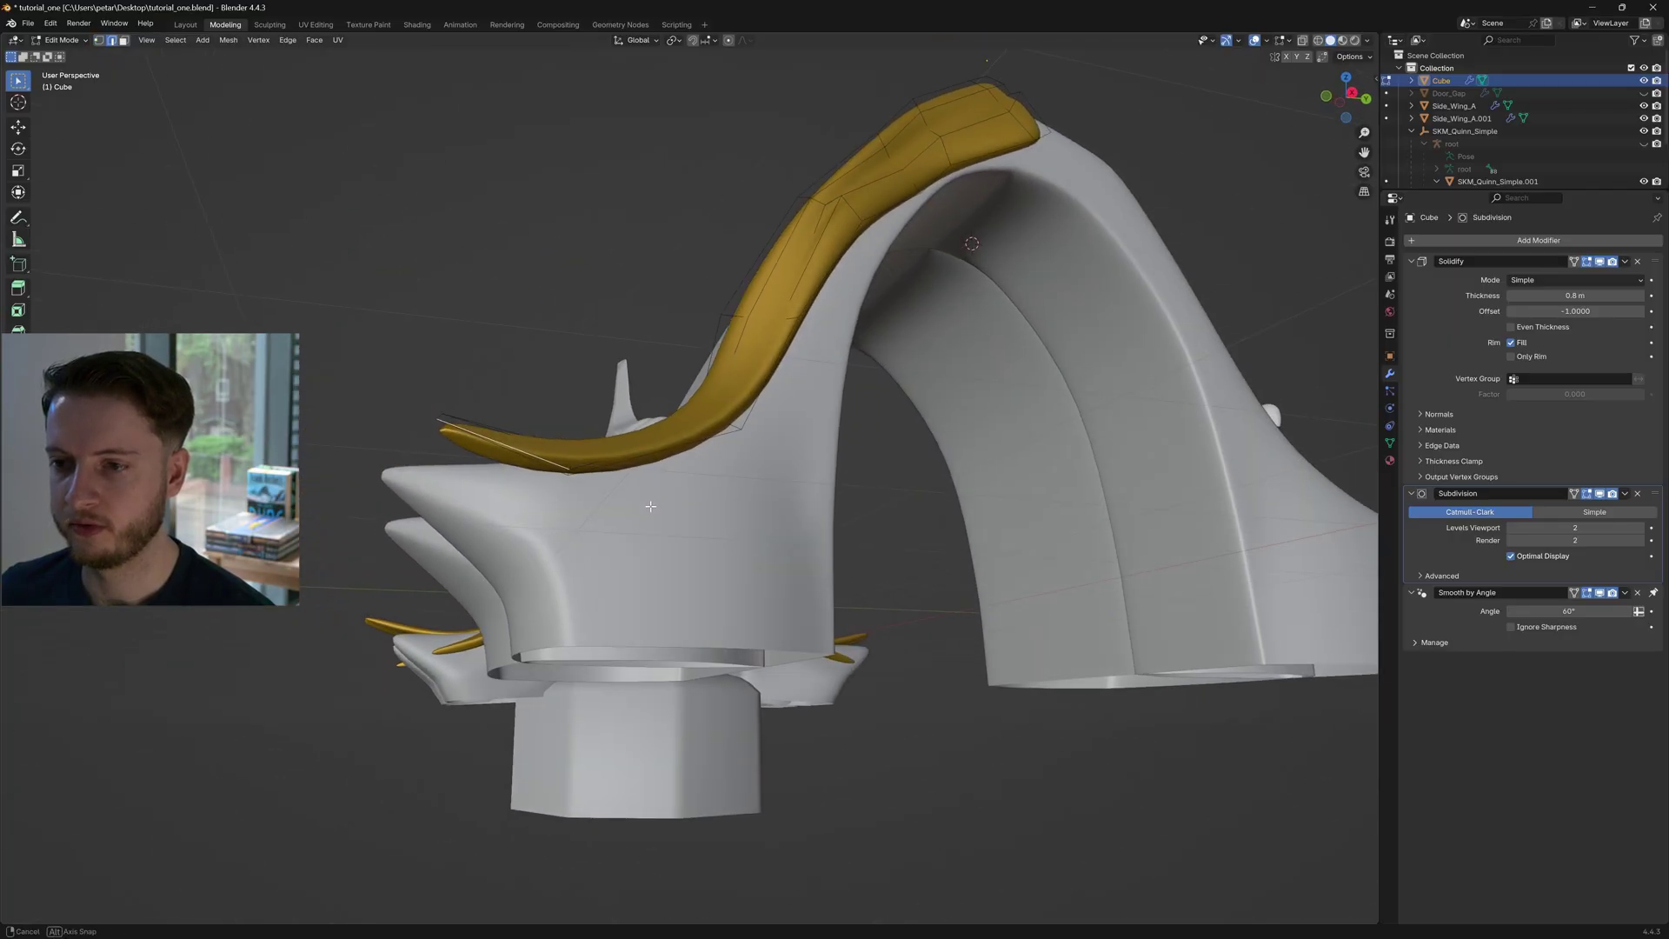
pyautogui.moveTo(578, 465); pyautogui.dragTo(719, 556, button='middle')
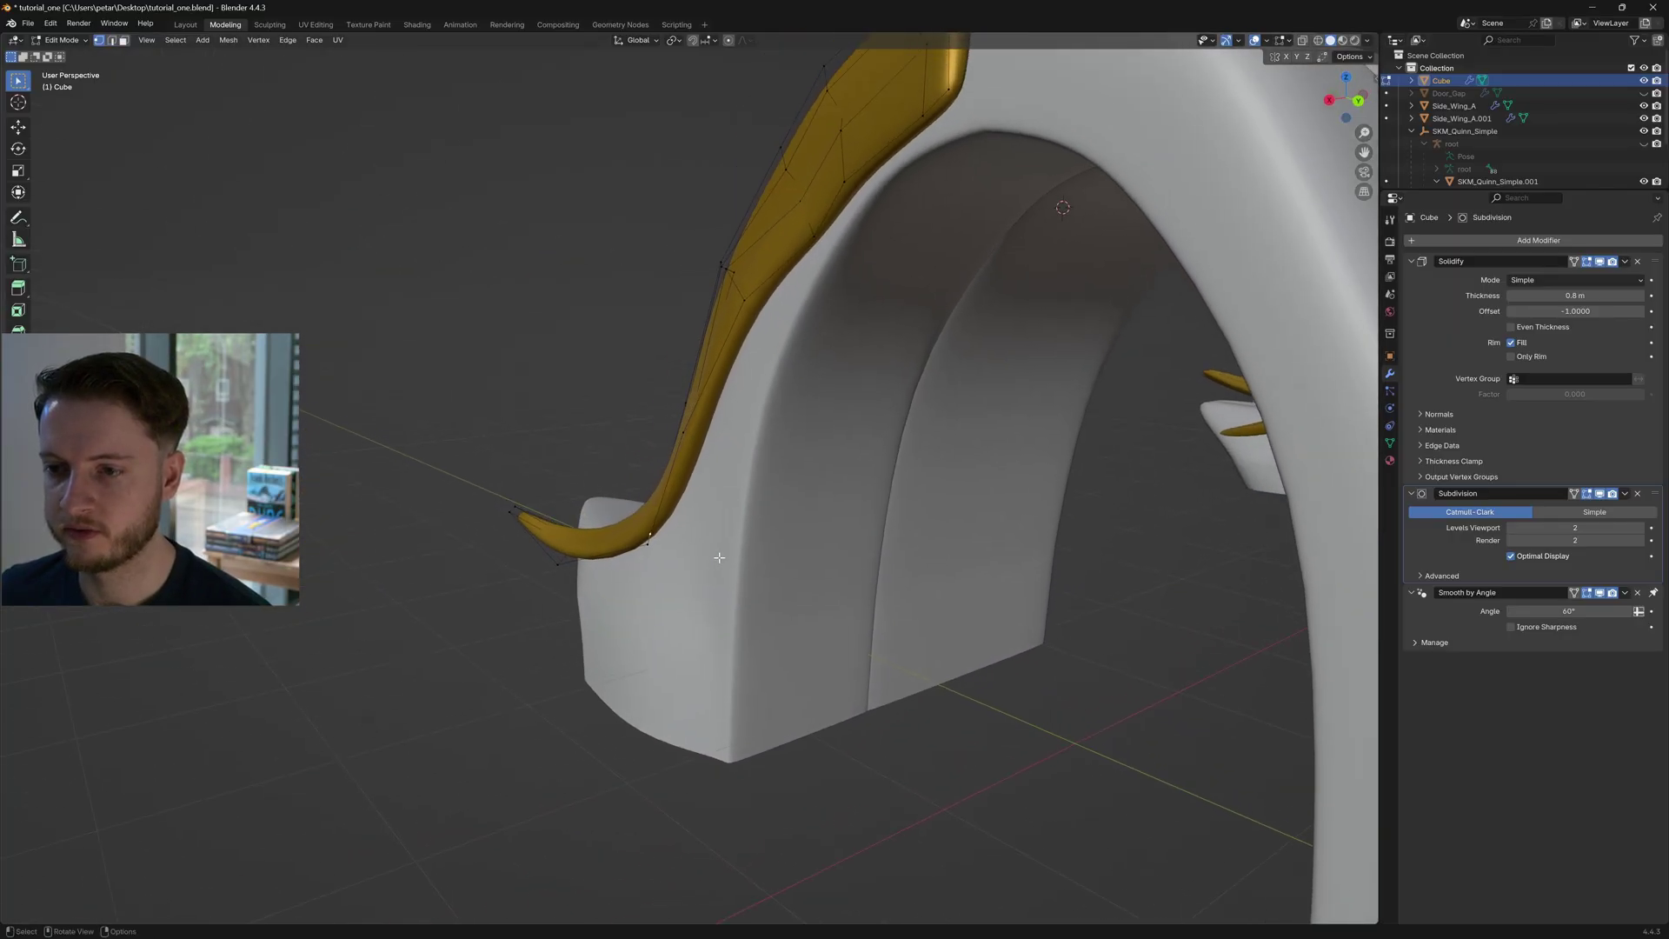
pyautogui.scroll(1, 719, 556)
pyautogui.press('g')
pyautogui.click(702, 556)
pyautogui.moveTo(570, 517); pyautogui.dragTo(745, 533, button='middle')
# Select the edge path along the middle of the gold trim and bevel it with 1 segment and a 0.152 m width
pyautogui.press('2')
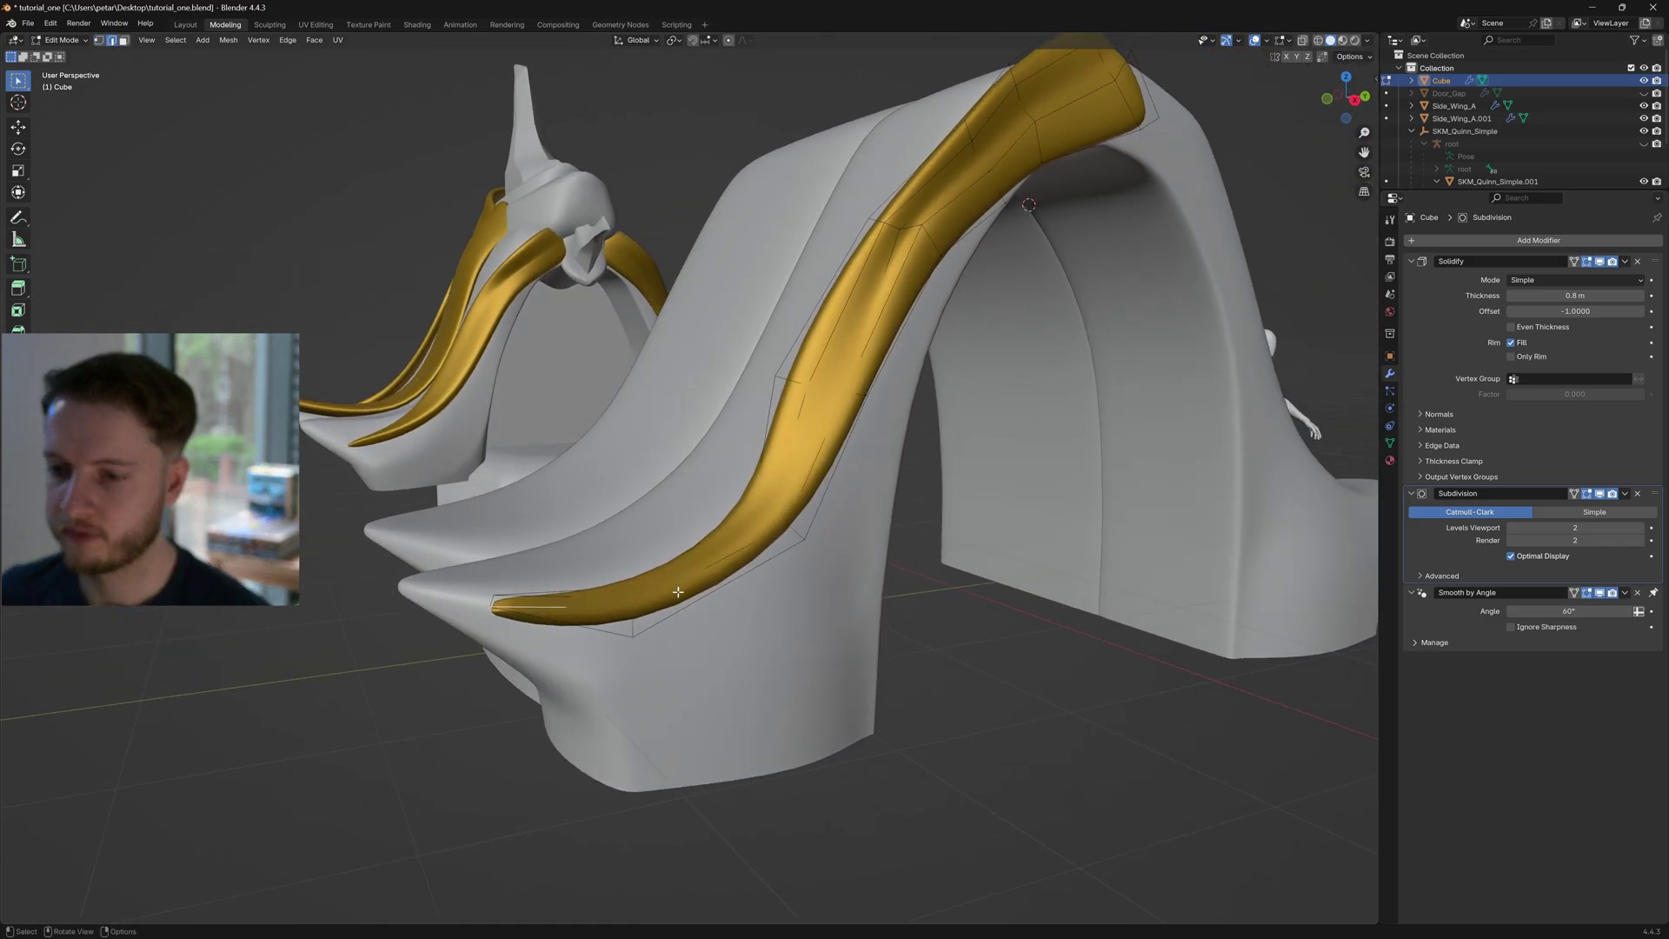
pyautogui.keyDown('ctrl'); pyautogui.click(754, 538); pyautogui.keyUp('ctrl')
pyautogui.moveTo(866, 513); pyautogui.dragTo(887, 316, button='middle')
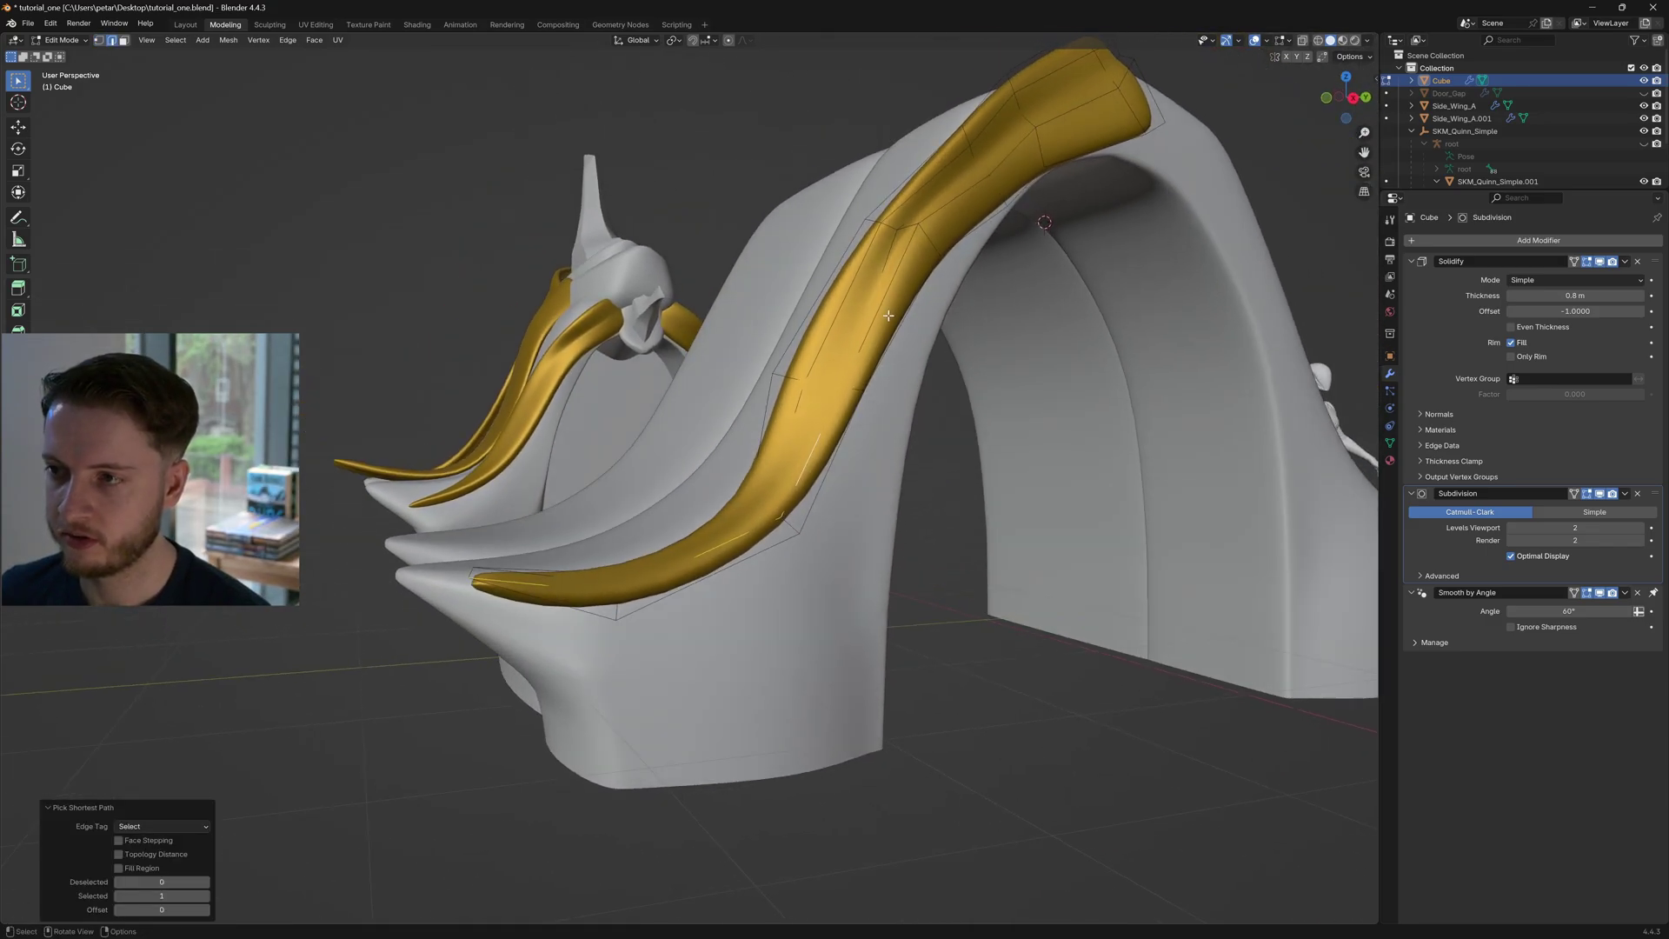
pyautogui.press('1')
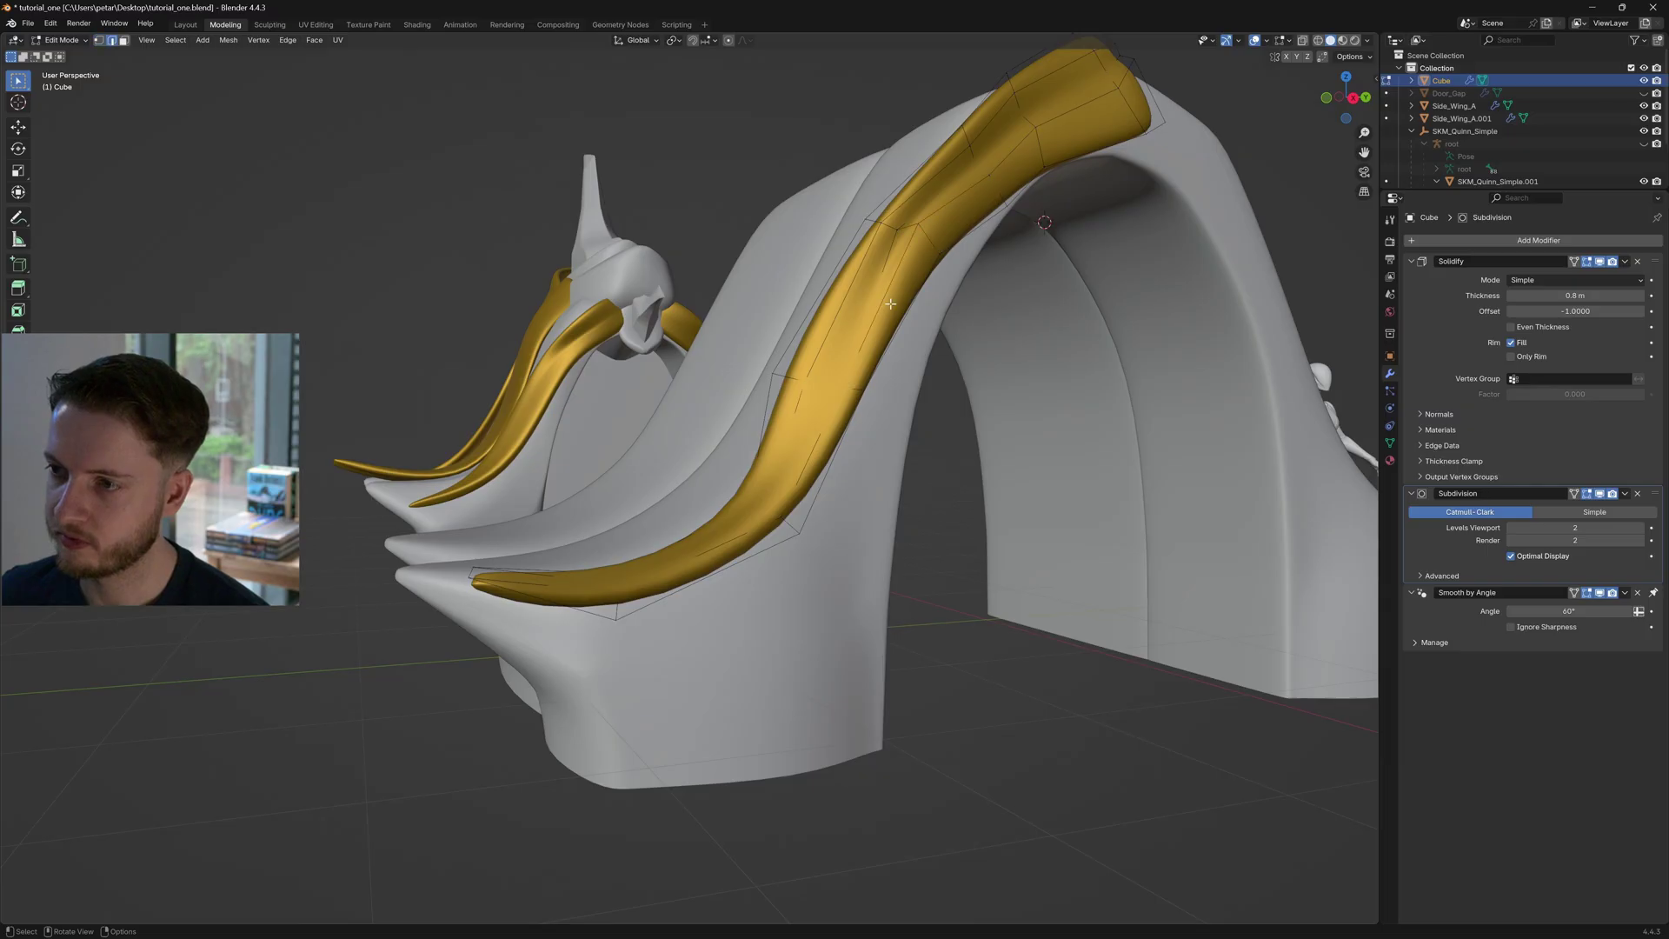
pyautogui.keyDown('ctrl'); pyautogui.click(513, 582); pyautogui.keyUp('ctrl')
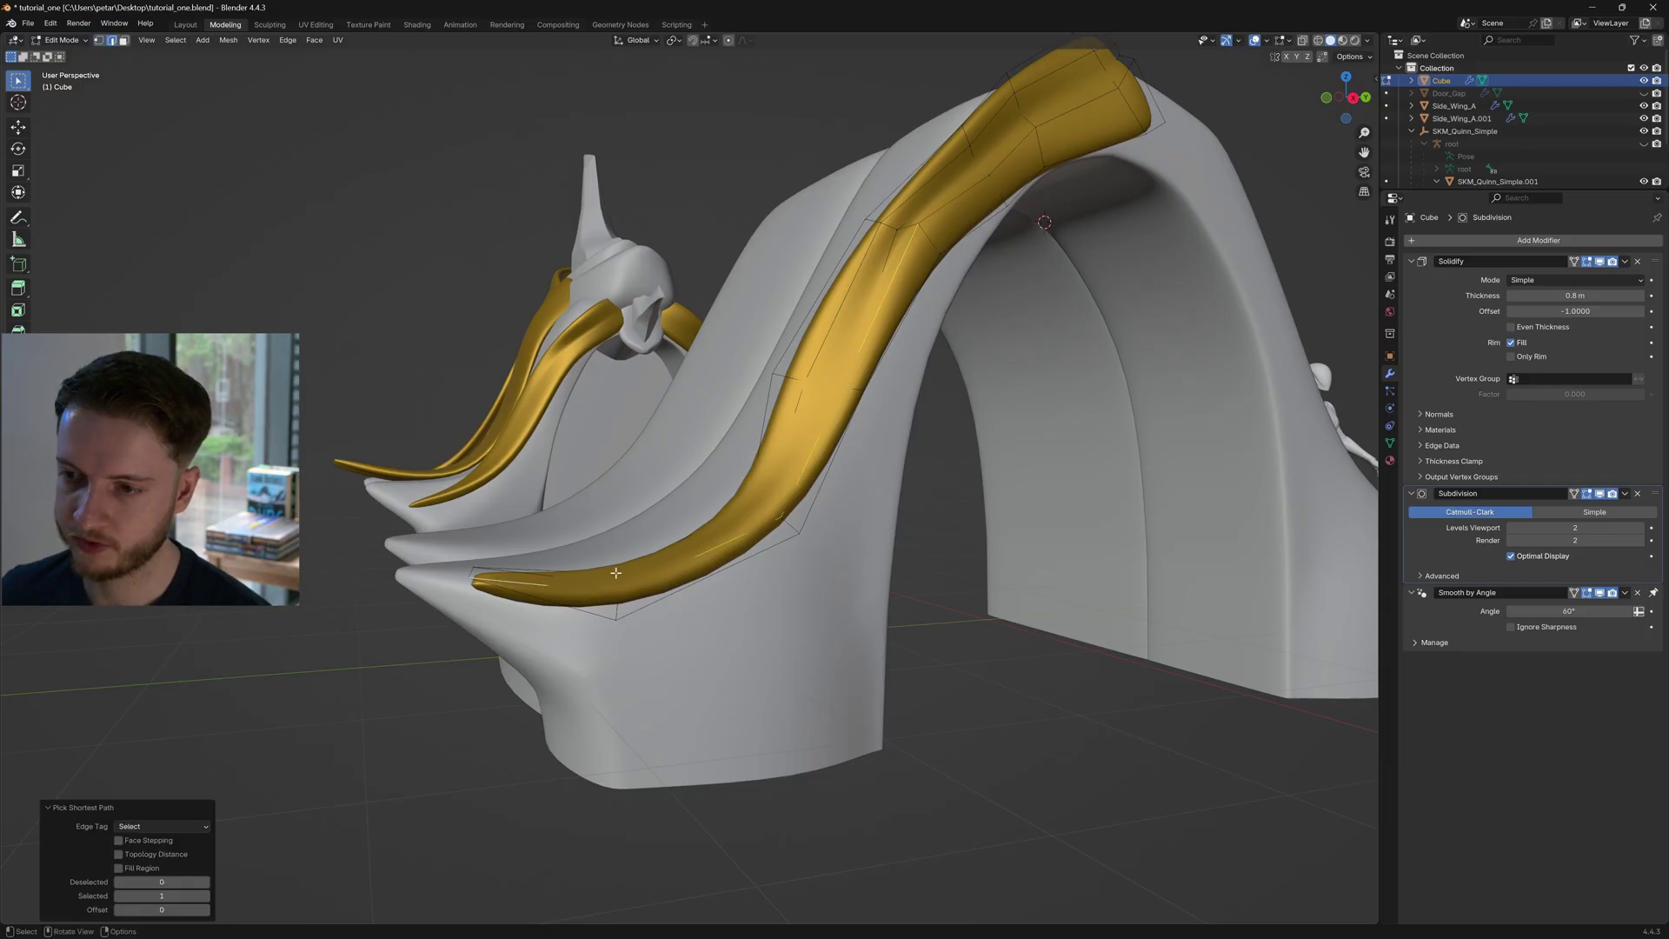
pyautogui.moveTo(830, 392); pyautogui.dragTo(878, 452, button='middle')
pyautogui.hotkey('ctrl', 'b')
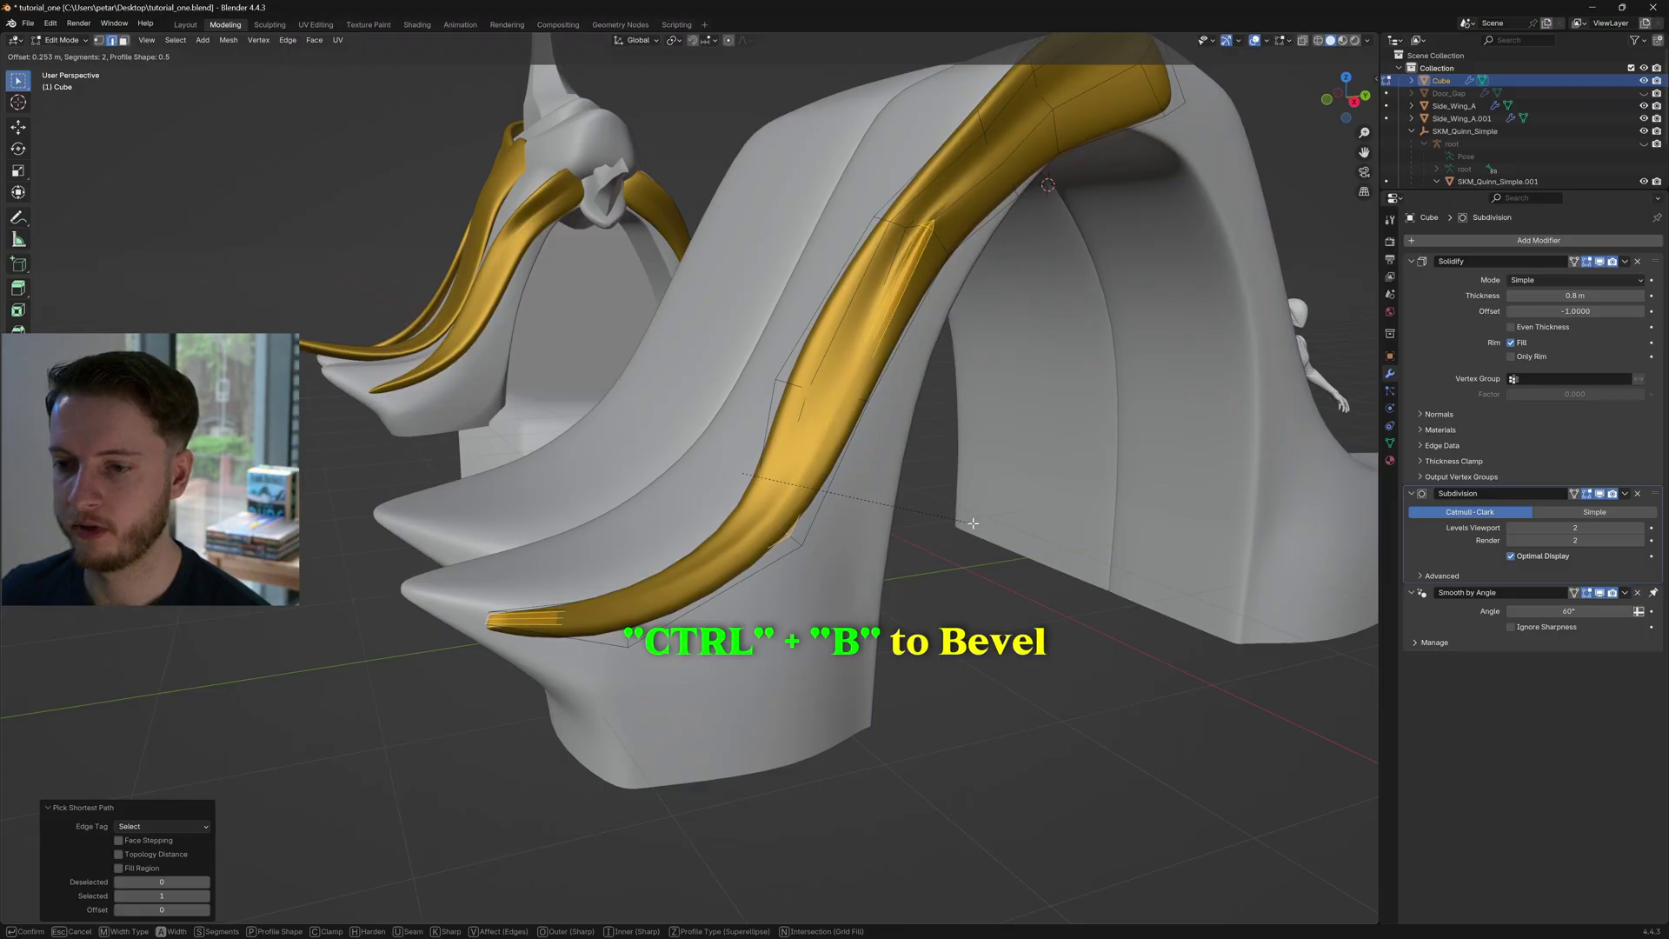
pyautogui.click(969, 524)
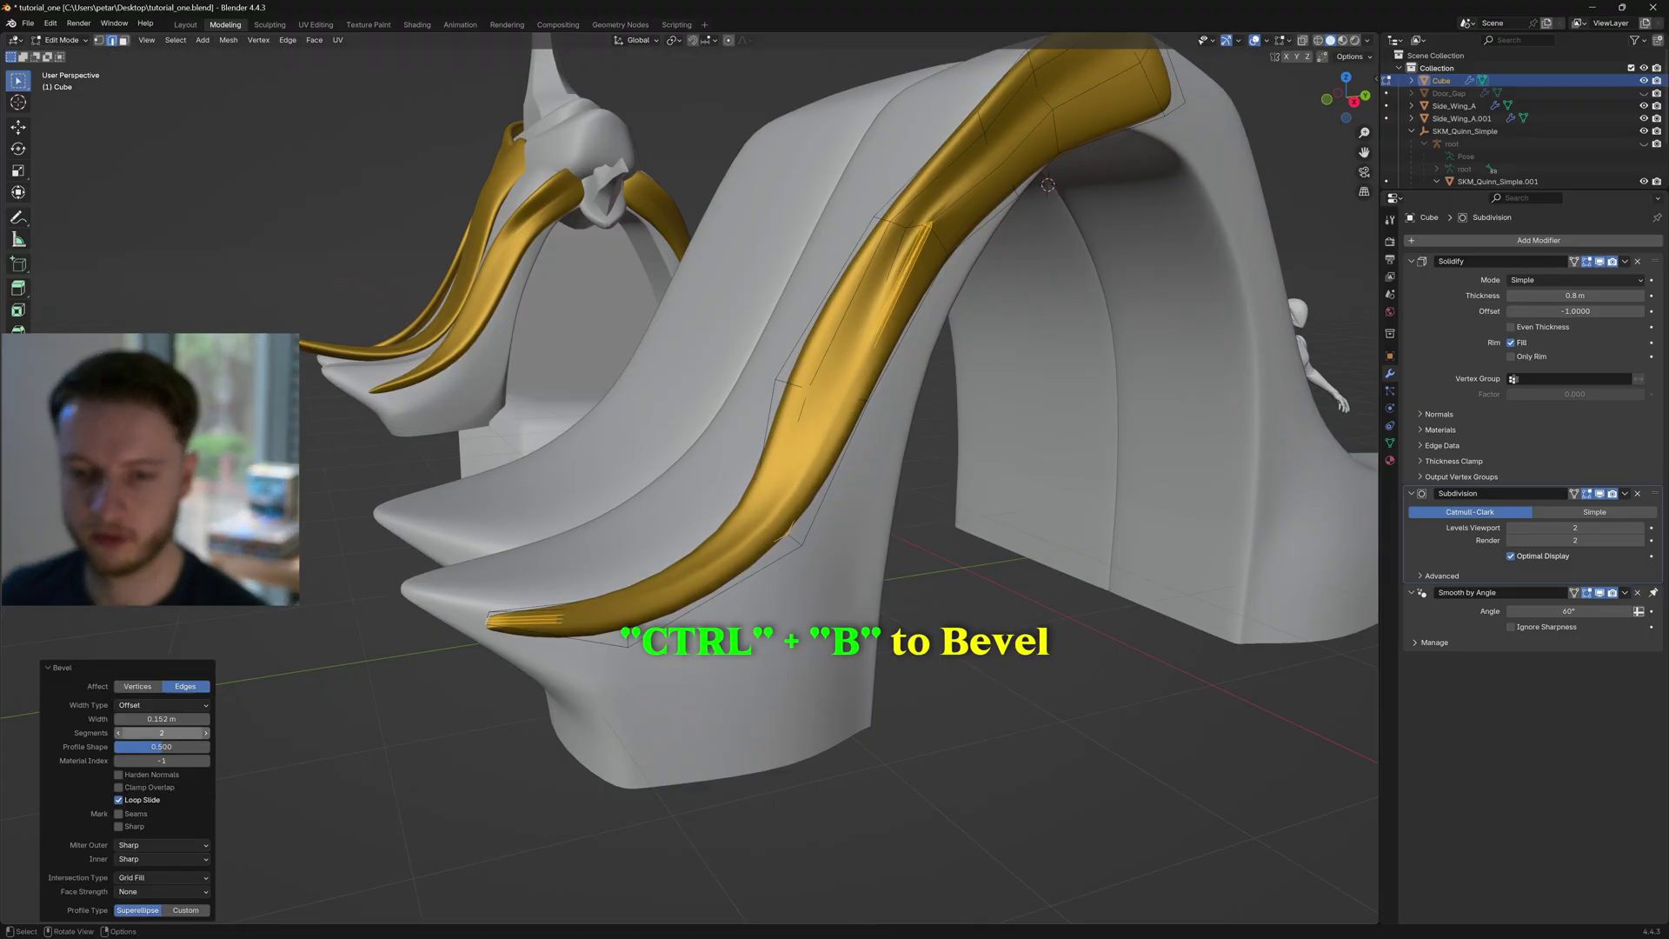
pyautogui.moveTo(557, 677); pyautogui.dragTo(643, 656, button='middle')
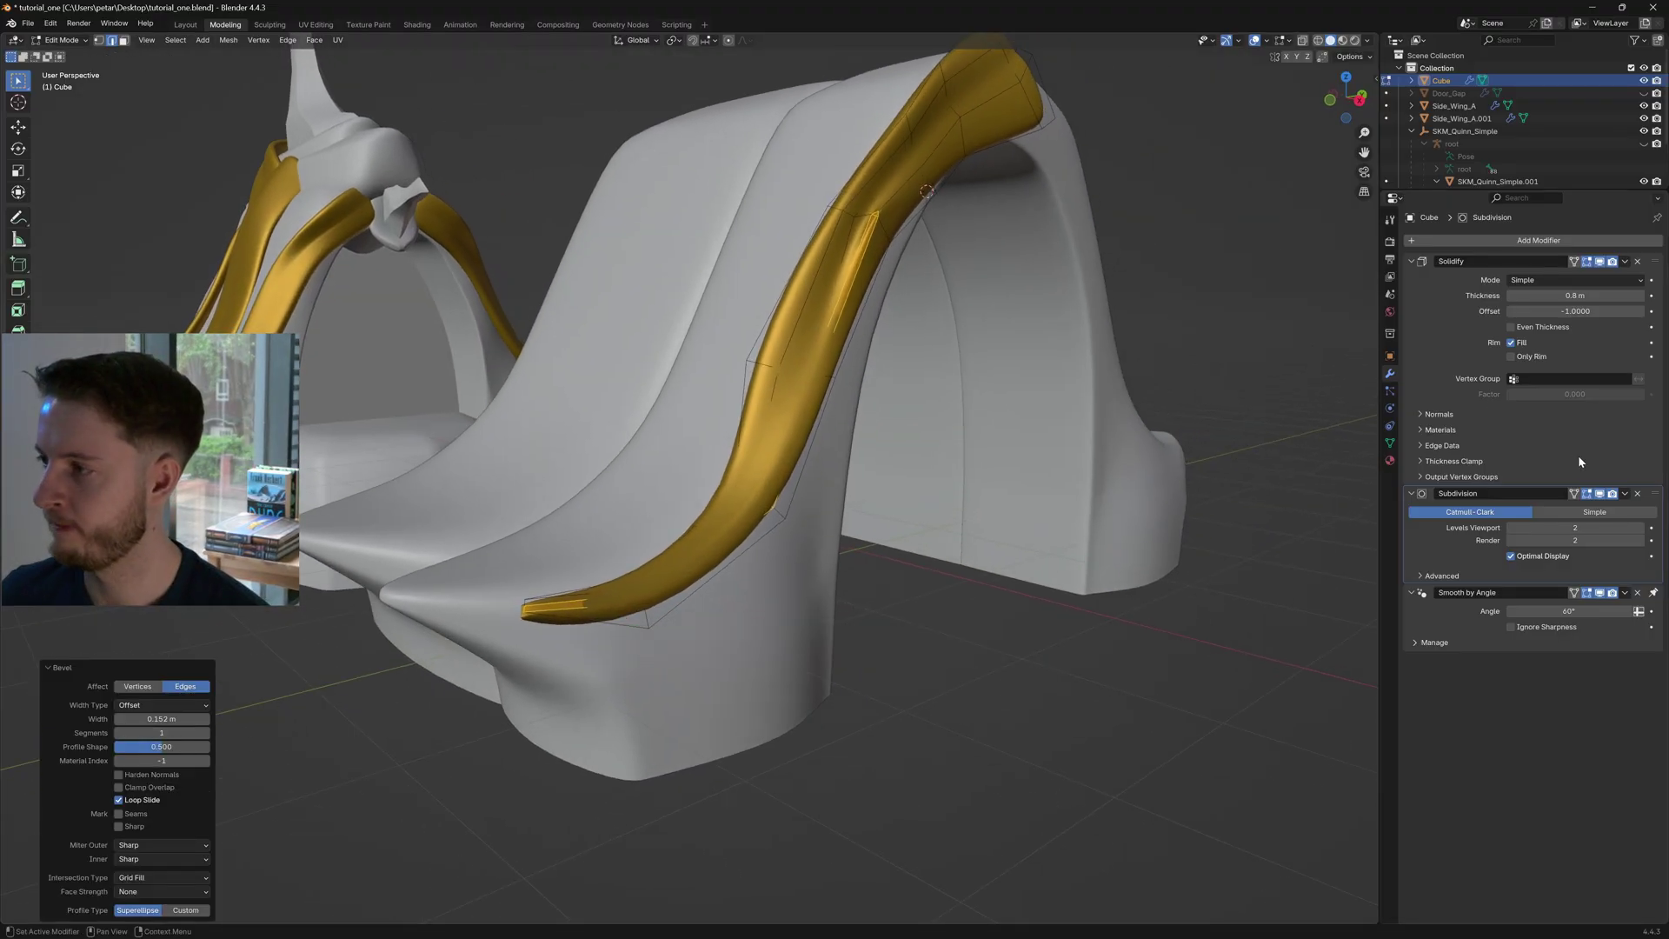
# Turn on the Subdivision modifier's on-cage display so the edit cage follows the smoothed gold trim
pyautogui.click(1574, 497)
pyautogui.click(1574, 498)
pyautogui.click(1574, 497)
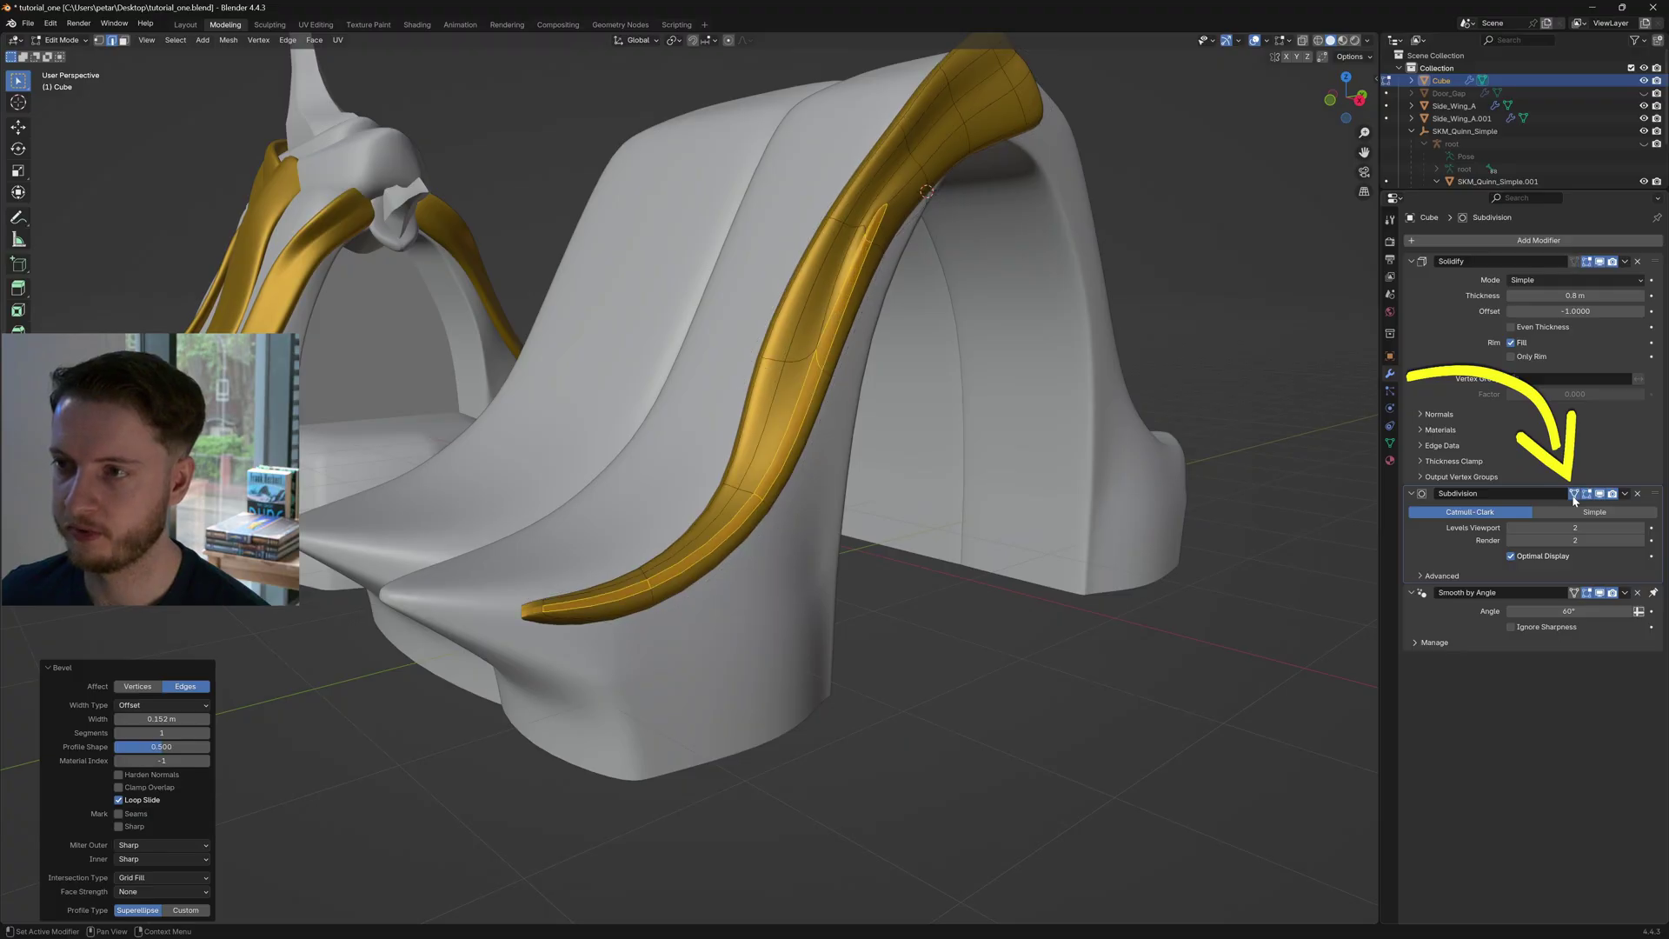
pyautogui.click(1574, 498)
pyautogui.click(1573, 497)
pyautogui.moveTo(986, 382); pyautogui.dragTo(874, 406, button='middle')
pyautogui.press('1')
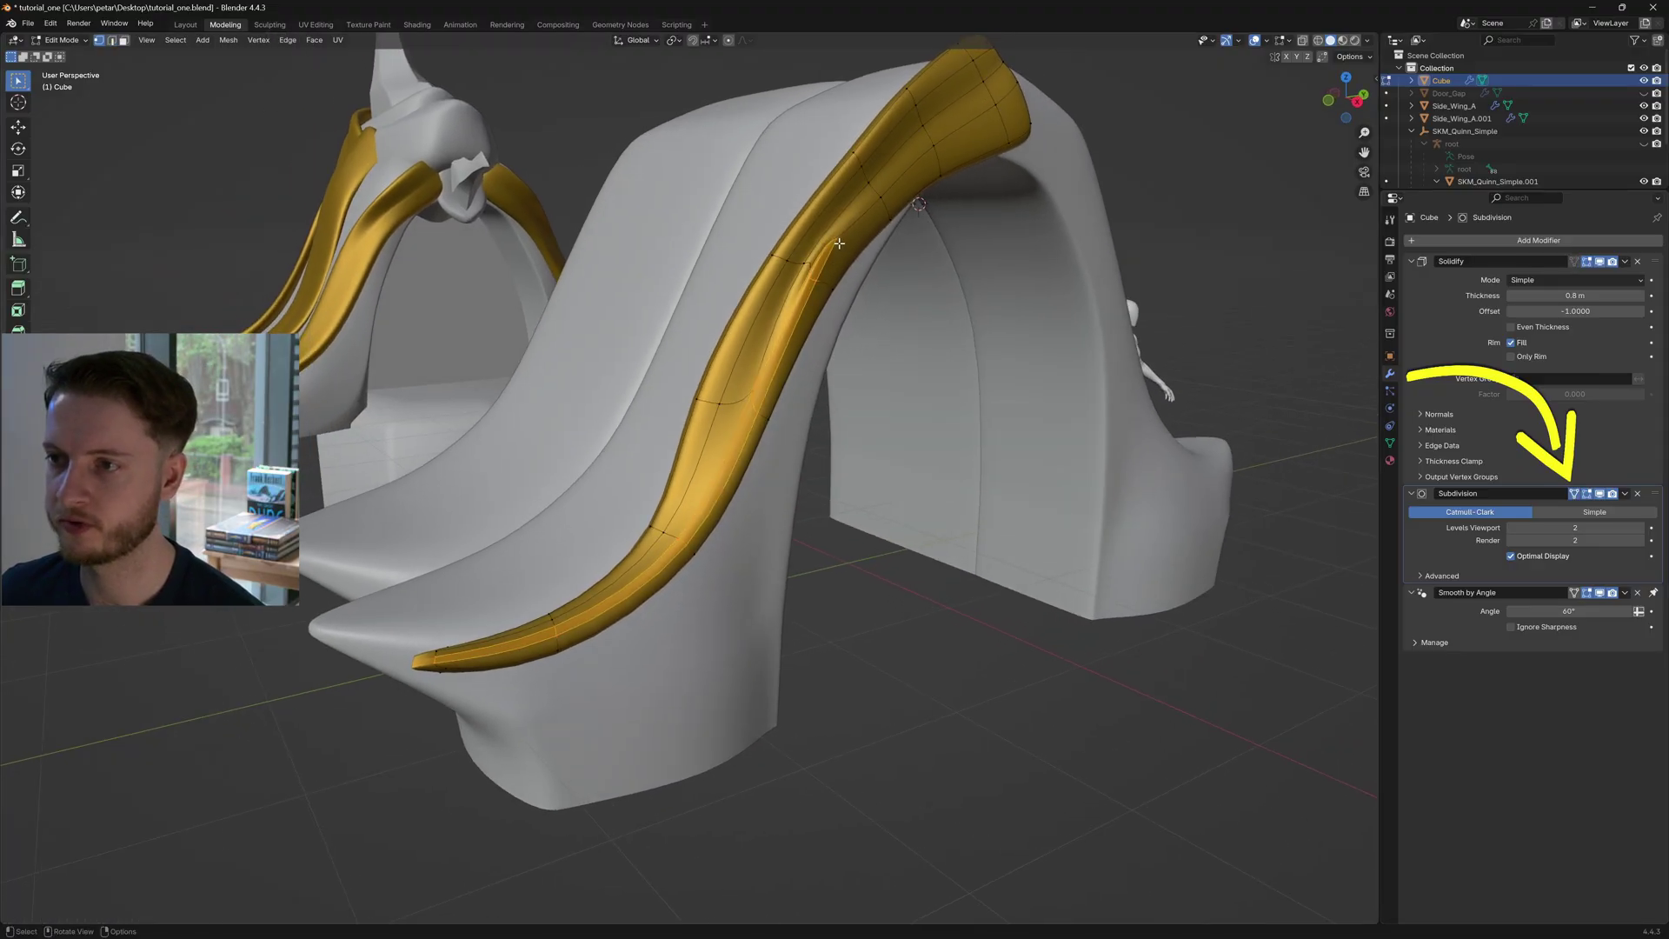
# Merge the small face at the upper end of the trim's bevel at its center
pyautogui.click(842, 245)
pyautogui.moveTo(843, 245); pyautogui.dragTo(968, 277, button='middle')
pyautogui.keyDown('shift'); pyautogui.click(828, 243); pyautogui.keyUp('shift')
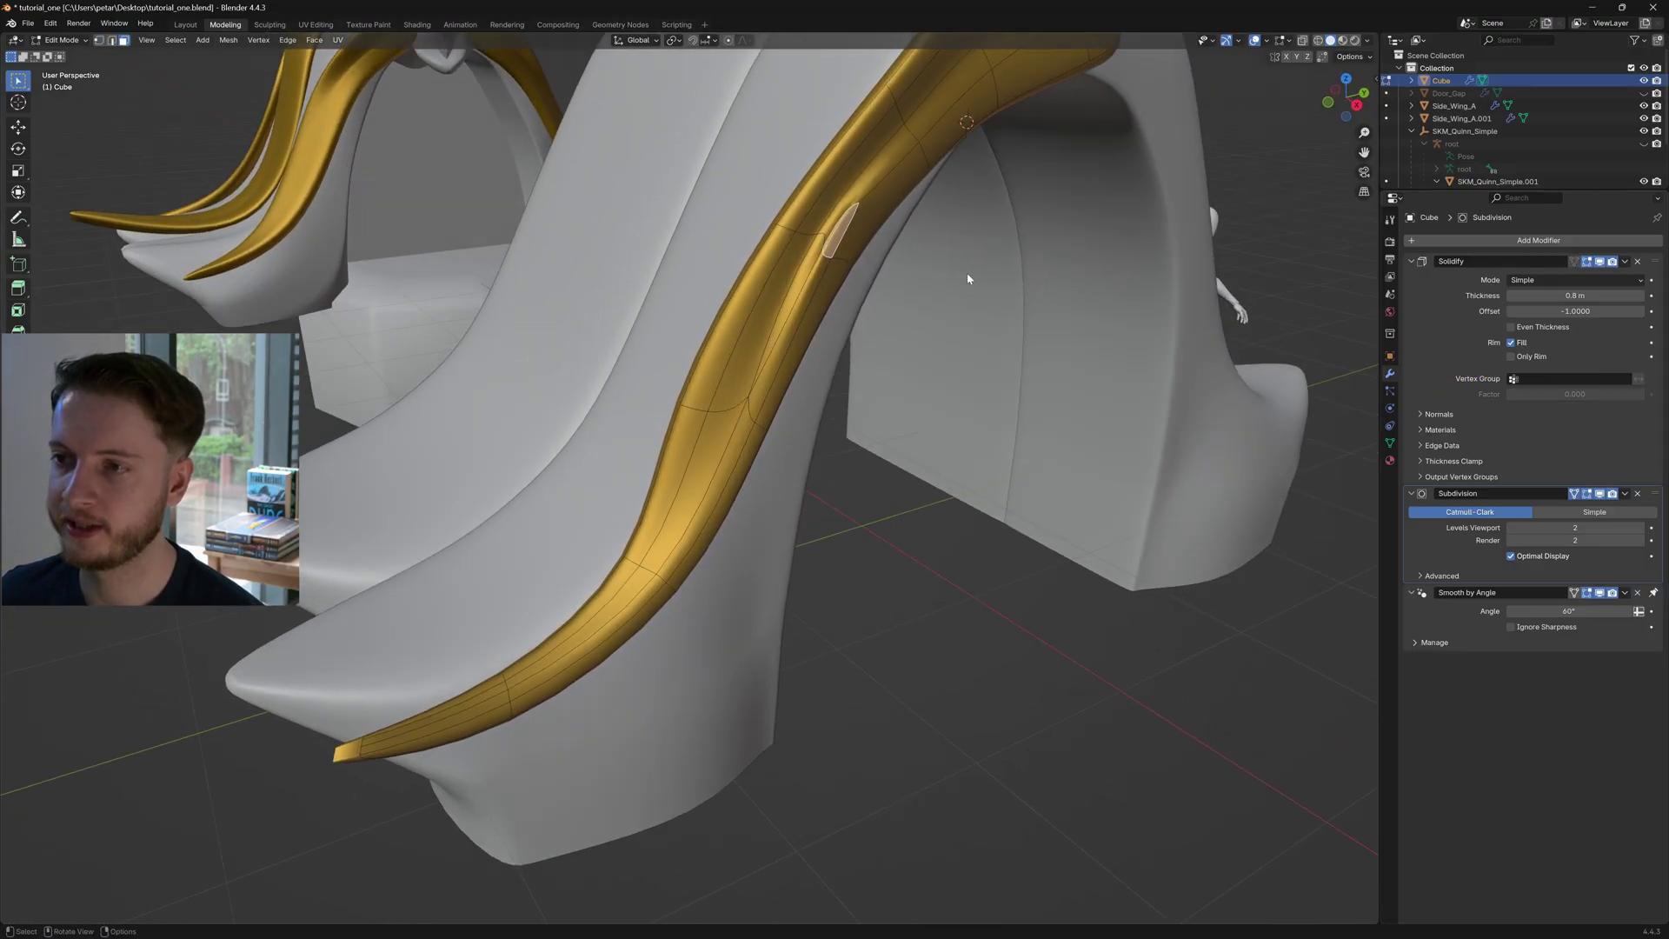
pyautogui.press('m')
pyautogui.click(967, 273)
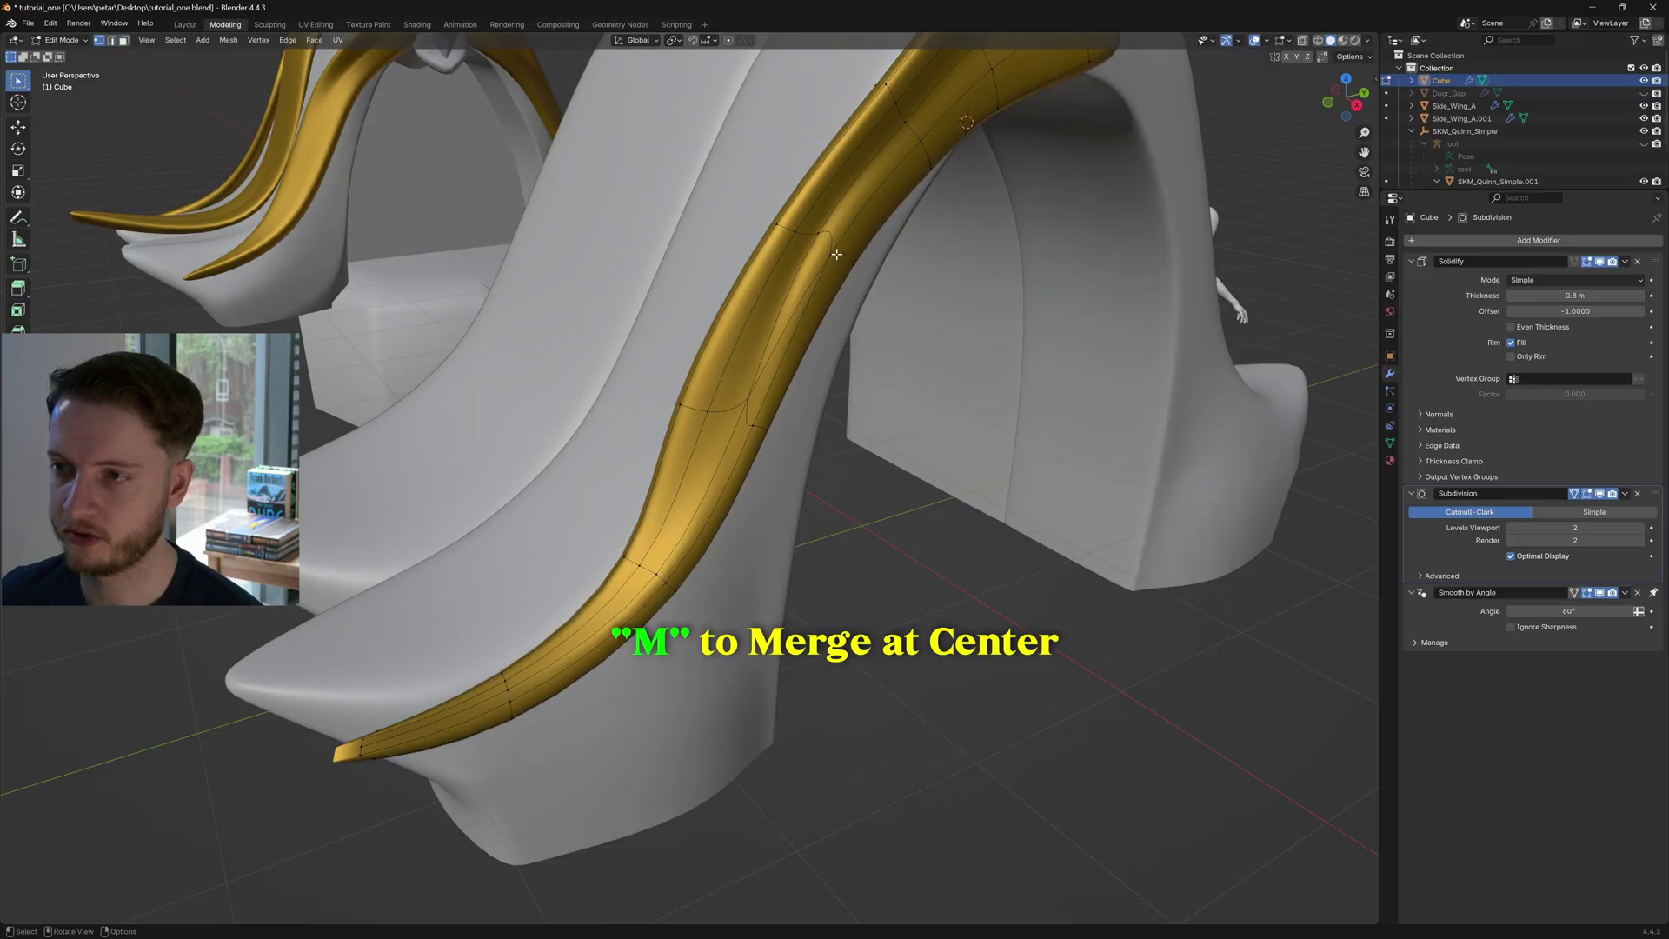
# Slide the vertex at the upper end of the bevel along its edge to even out the topology
pyautogui.moveTo(837, 259); pyautogui.dragTo(852, 257, button='middle')
pyautogui.click(873, 252)
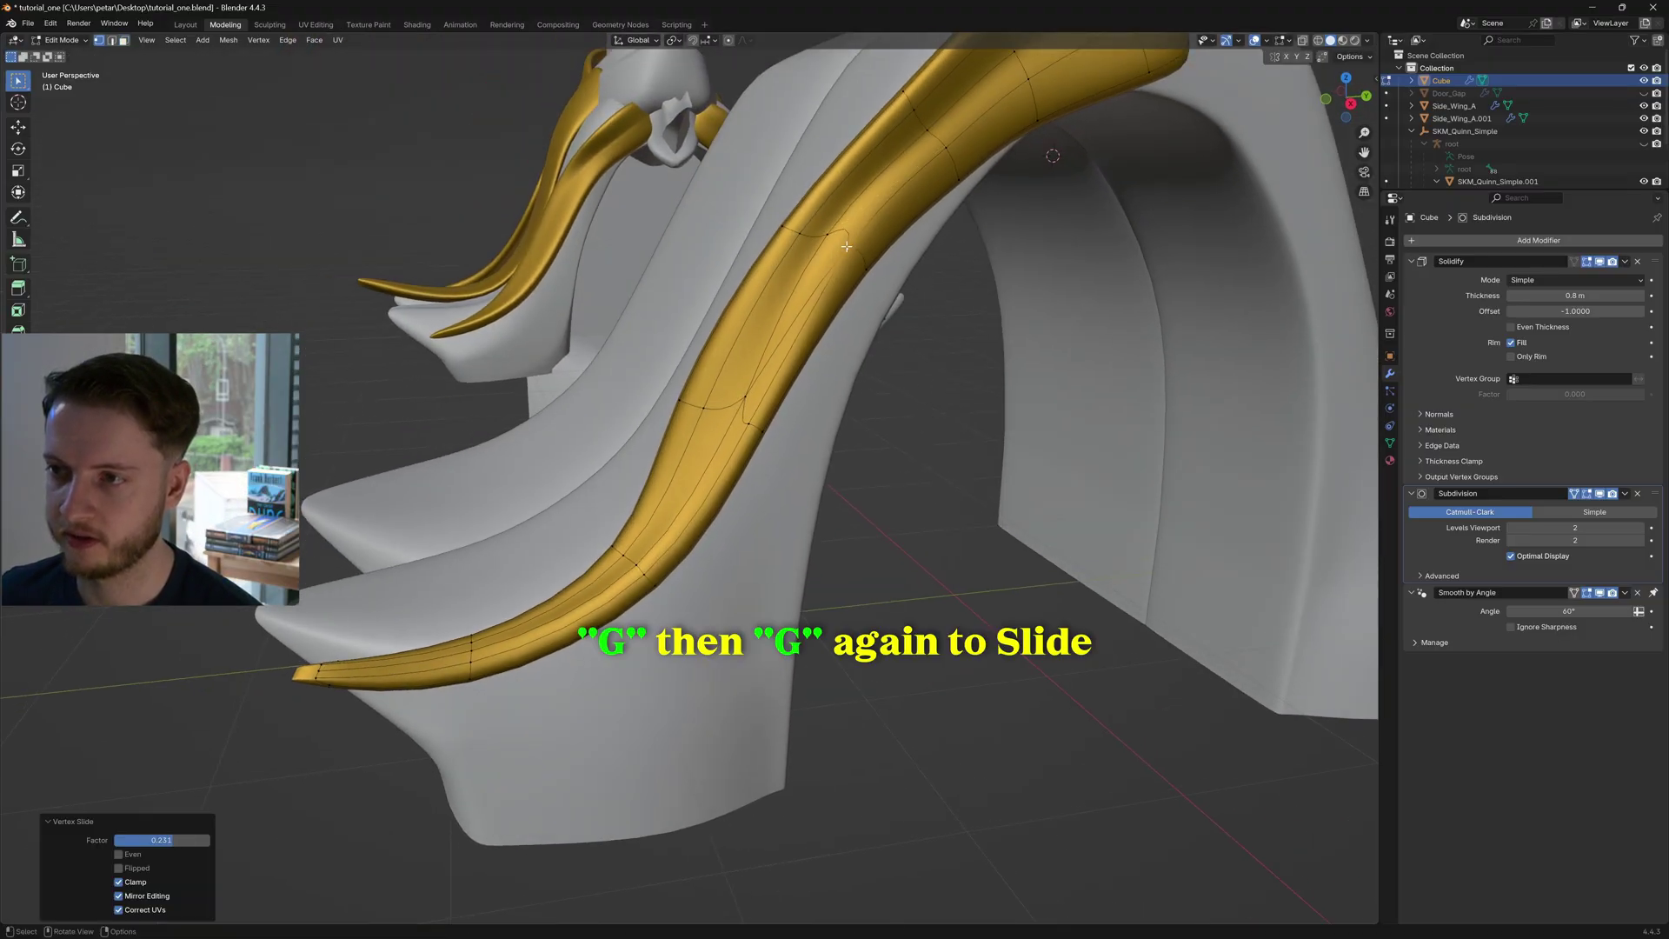
pyautogui.press('g')
pyautogui.press('g')
pyautogui.click(870, 254)
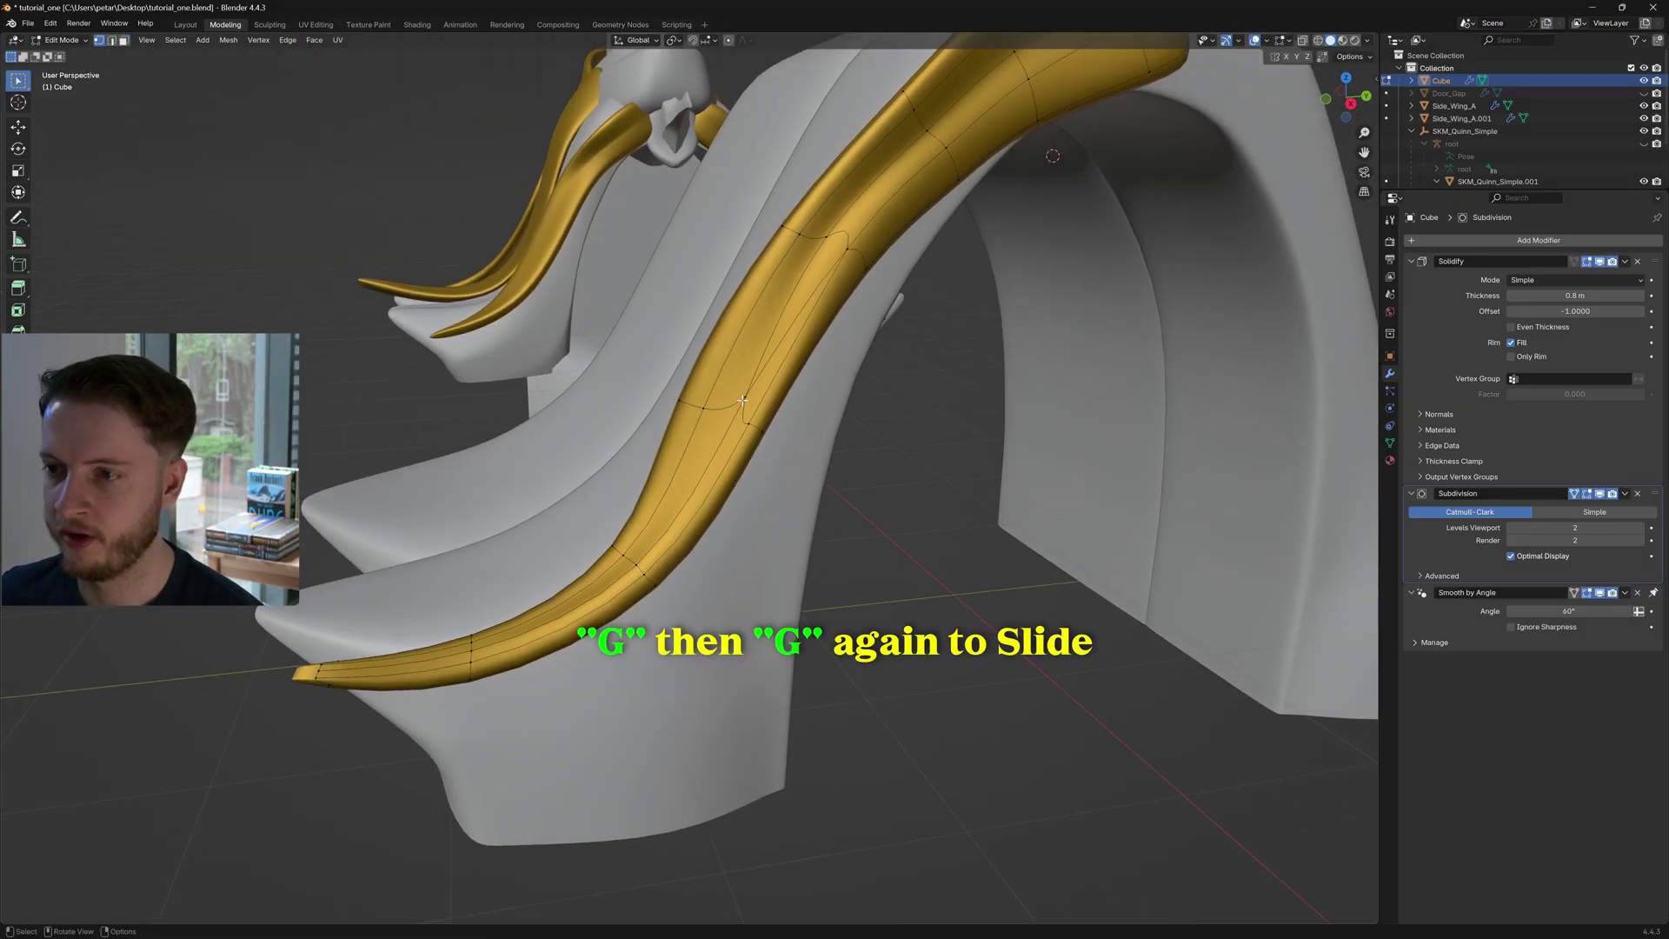
# Merge the stray bevel vertex halfway down the gold trim into its neighbour using At Last
pyautogui.moveTo(869, 254); pyautogui.dragTo(813, 348, button='middle')
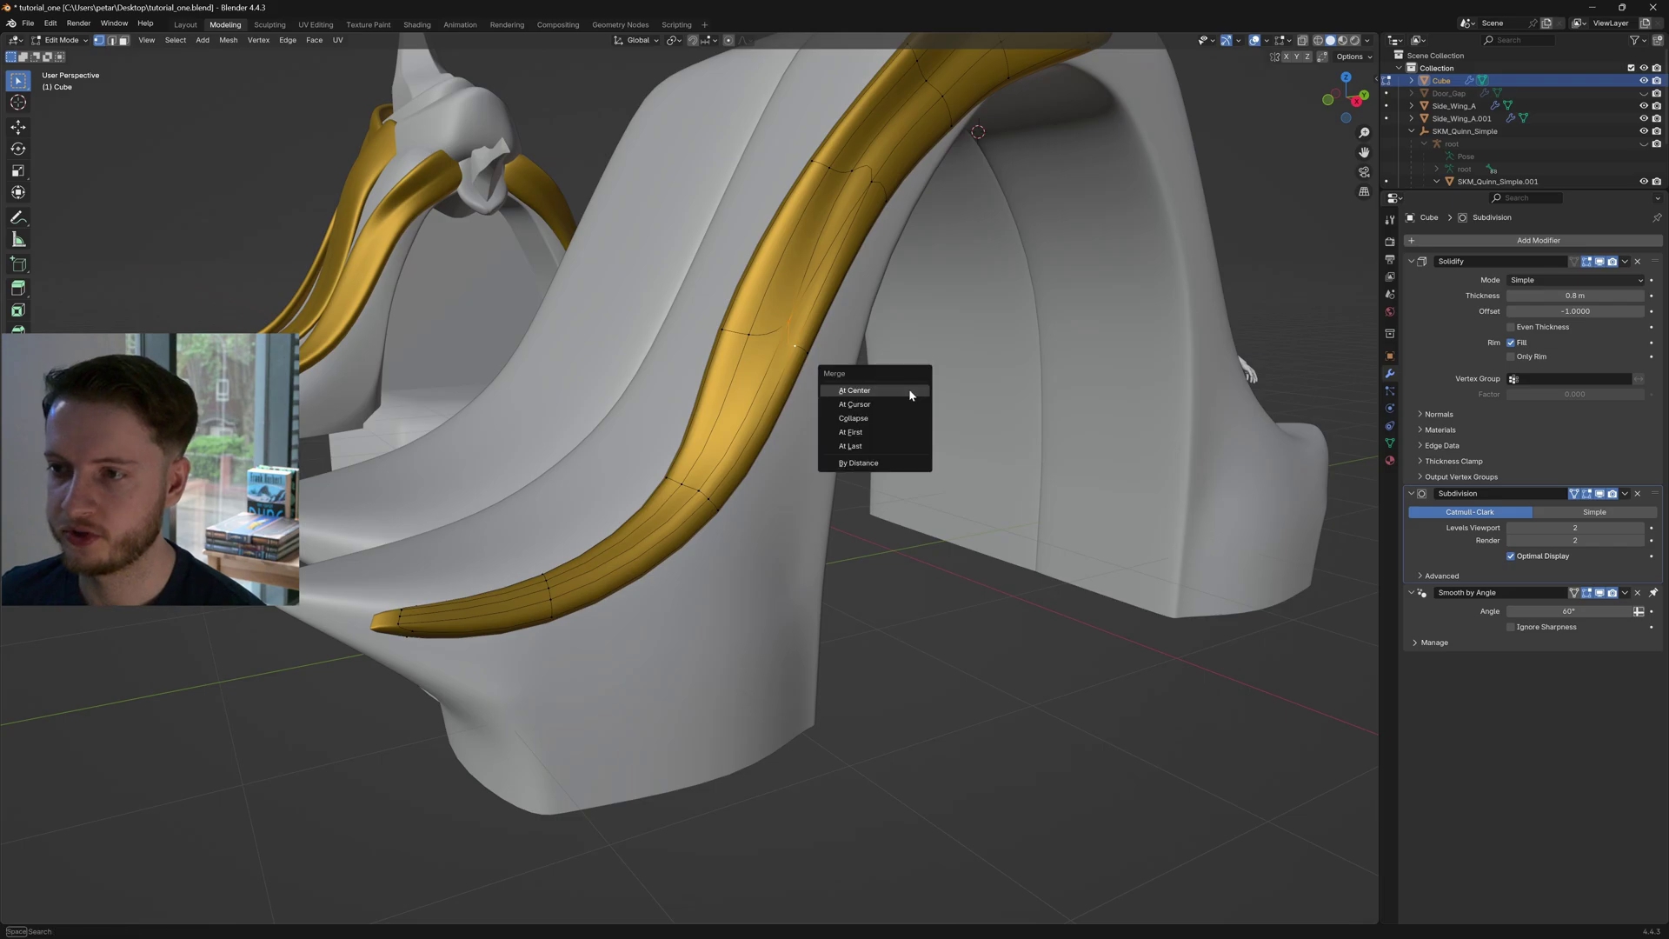
pyautogui.click(901, 447)
pyautogui.moveTo(901, 447); pyautogui.dragTo(806, 370, button='middle')
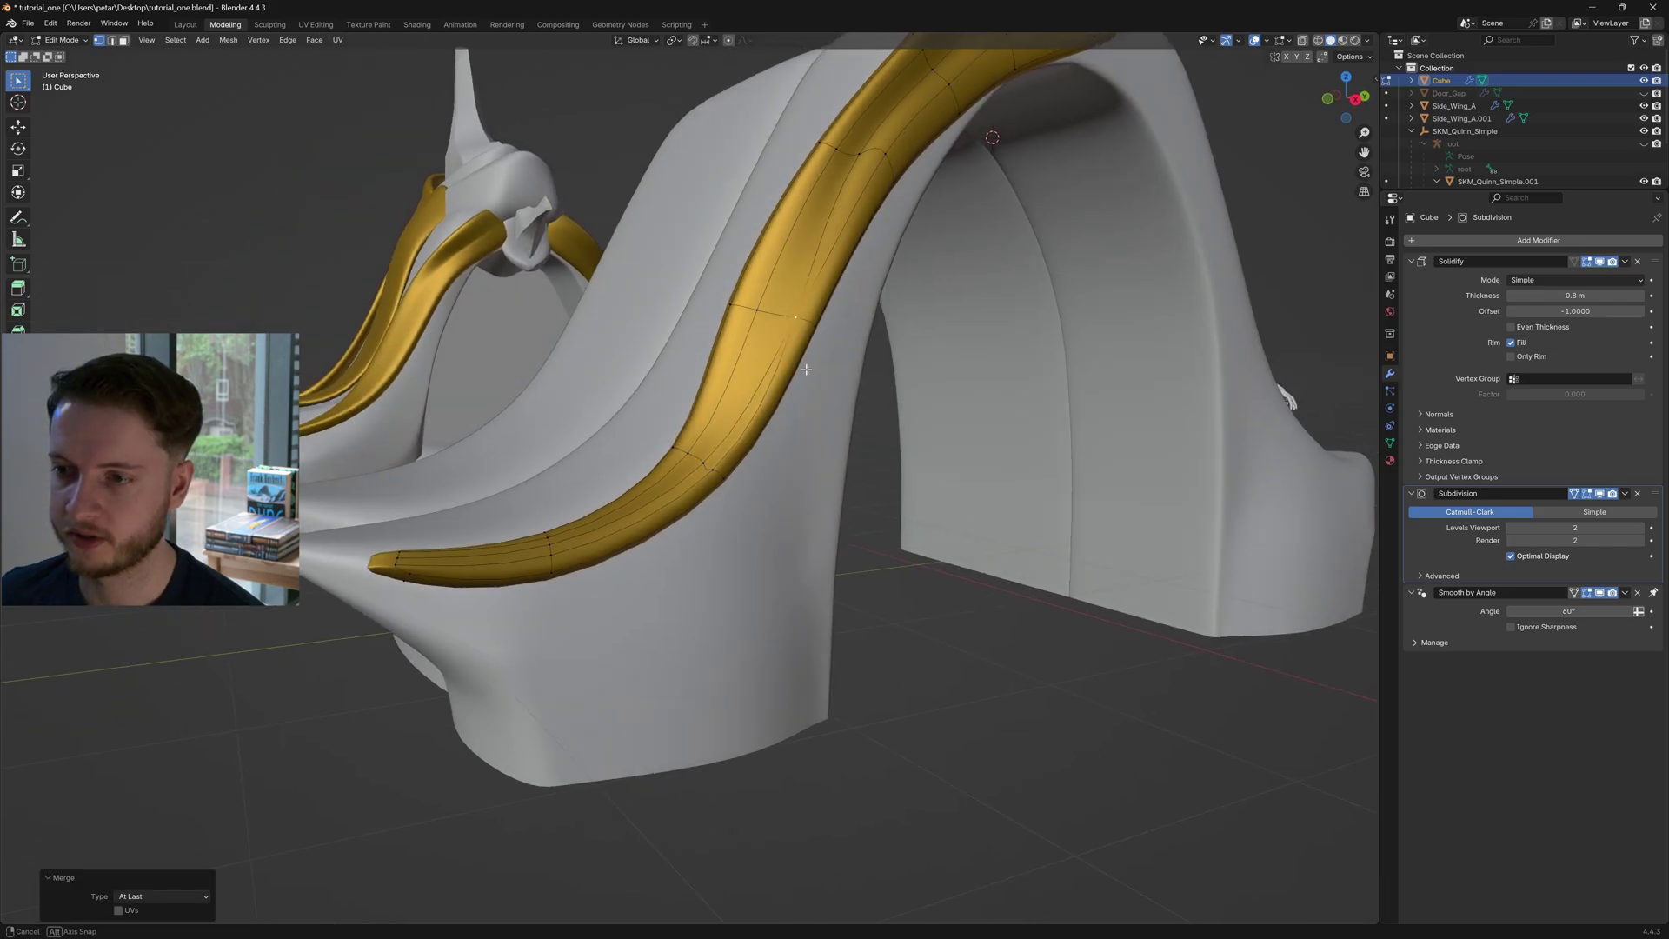
pyautogui.moveTo(684, 474); pyautogui.dragTo(647, 545, button='middle')
pyautogui.click(768, 380)
pyautogui.moveTo(536, 593); pyautogui.dragTo(618, 558, button='middle')
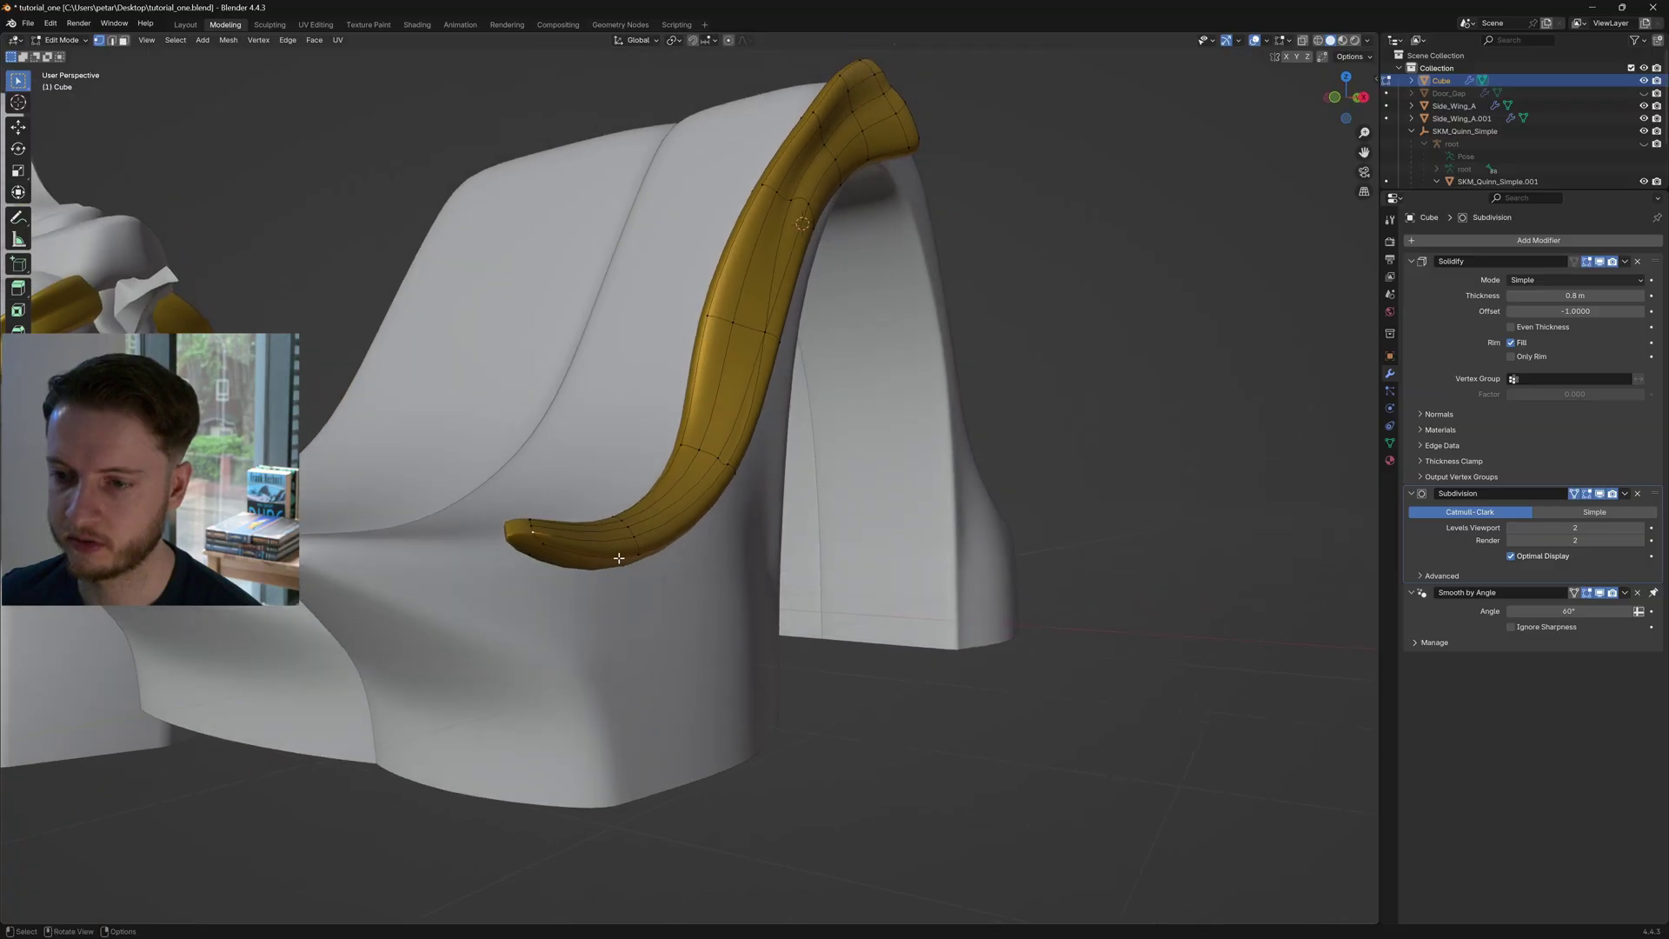
# Move the vertices around the lower bend of the gold trim to smooth its flow toward the tip
pyautogui.click(684, 560)
pyautogui.click(663, 557)
pyautogui.click(673, 561)
pyautogui.moveTo(672, 561); pyautogui.dragTo(754, 522, button='middle')
pyautogui.click(711, 456)
pyautogui.press('g')
pyautogui.click(728, 471)
pyautogui.scroll(2, 706, 453)
pyautogui.click(707, 454)
pyautogui.press('Tab')
pyautogui.scroll(-5, 707, 455)
pyautogui.scroll(3, 754, 522)
pyautogui.press('Tab')
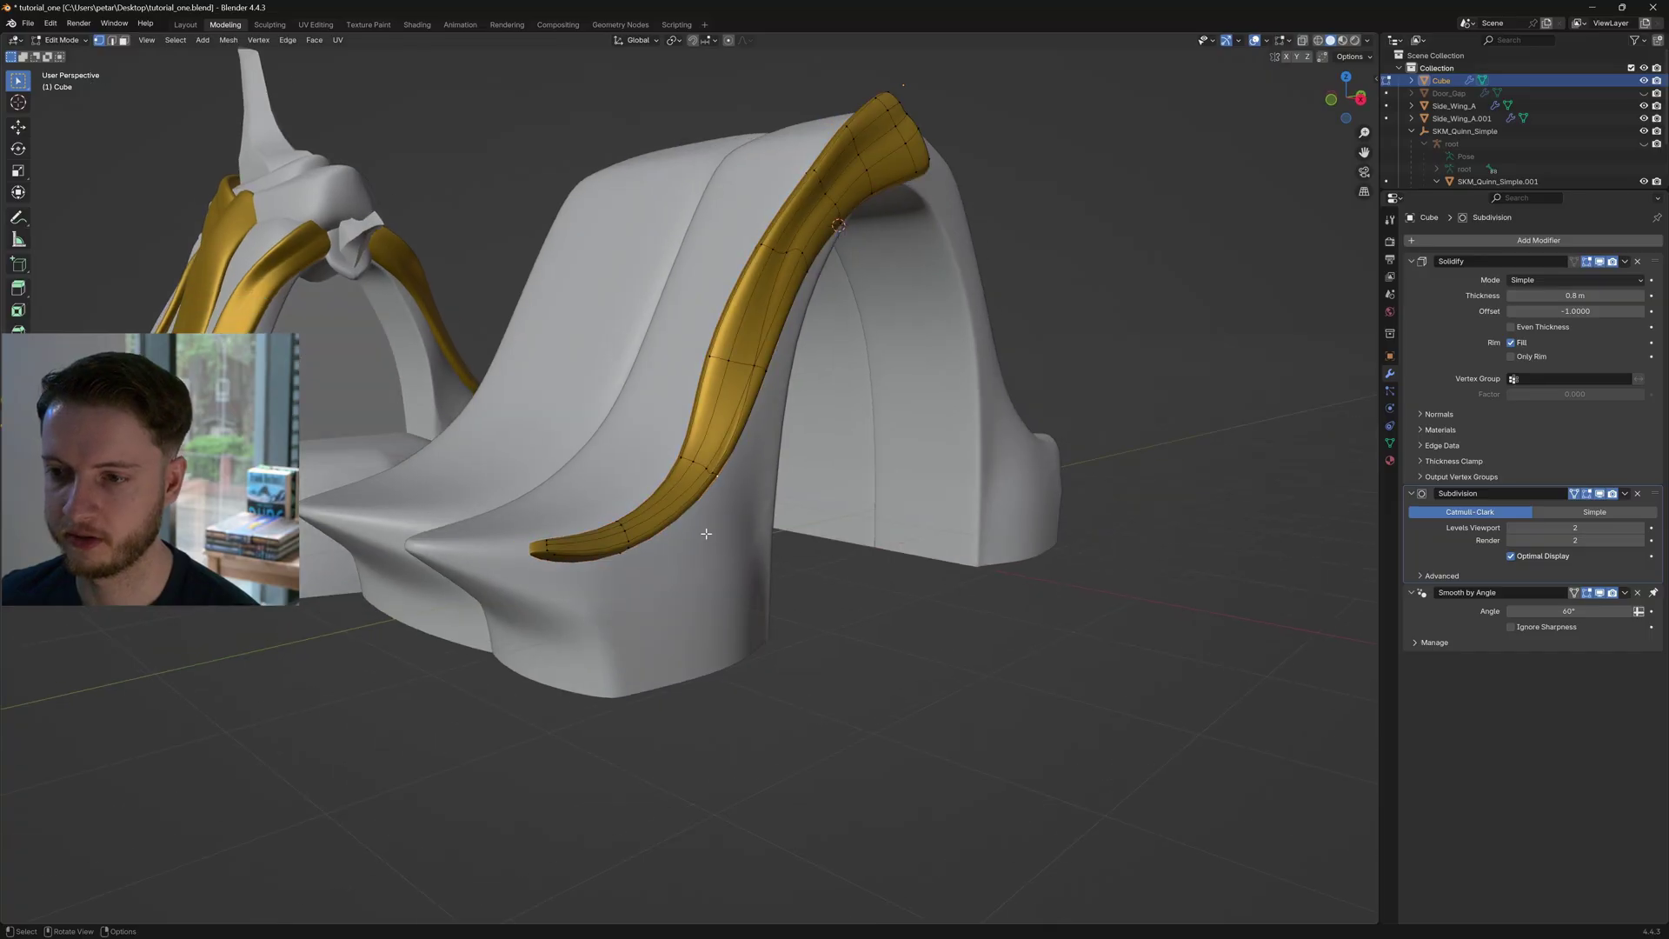
# Select the edge path running up from the trim's tip and move and rotate it to reshape the lower curve
pyautogui.moveTo(599, 540); pyautogui.dragTo(667, 506, button='middle')
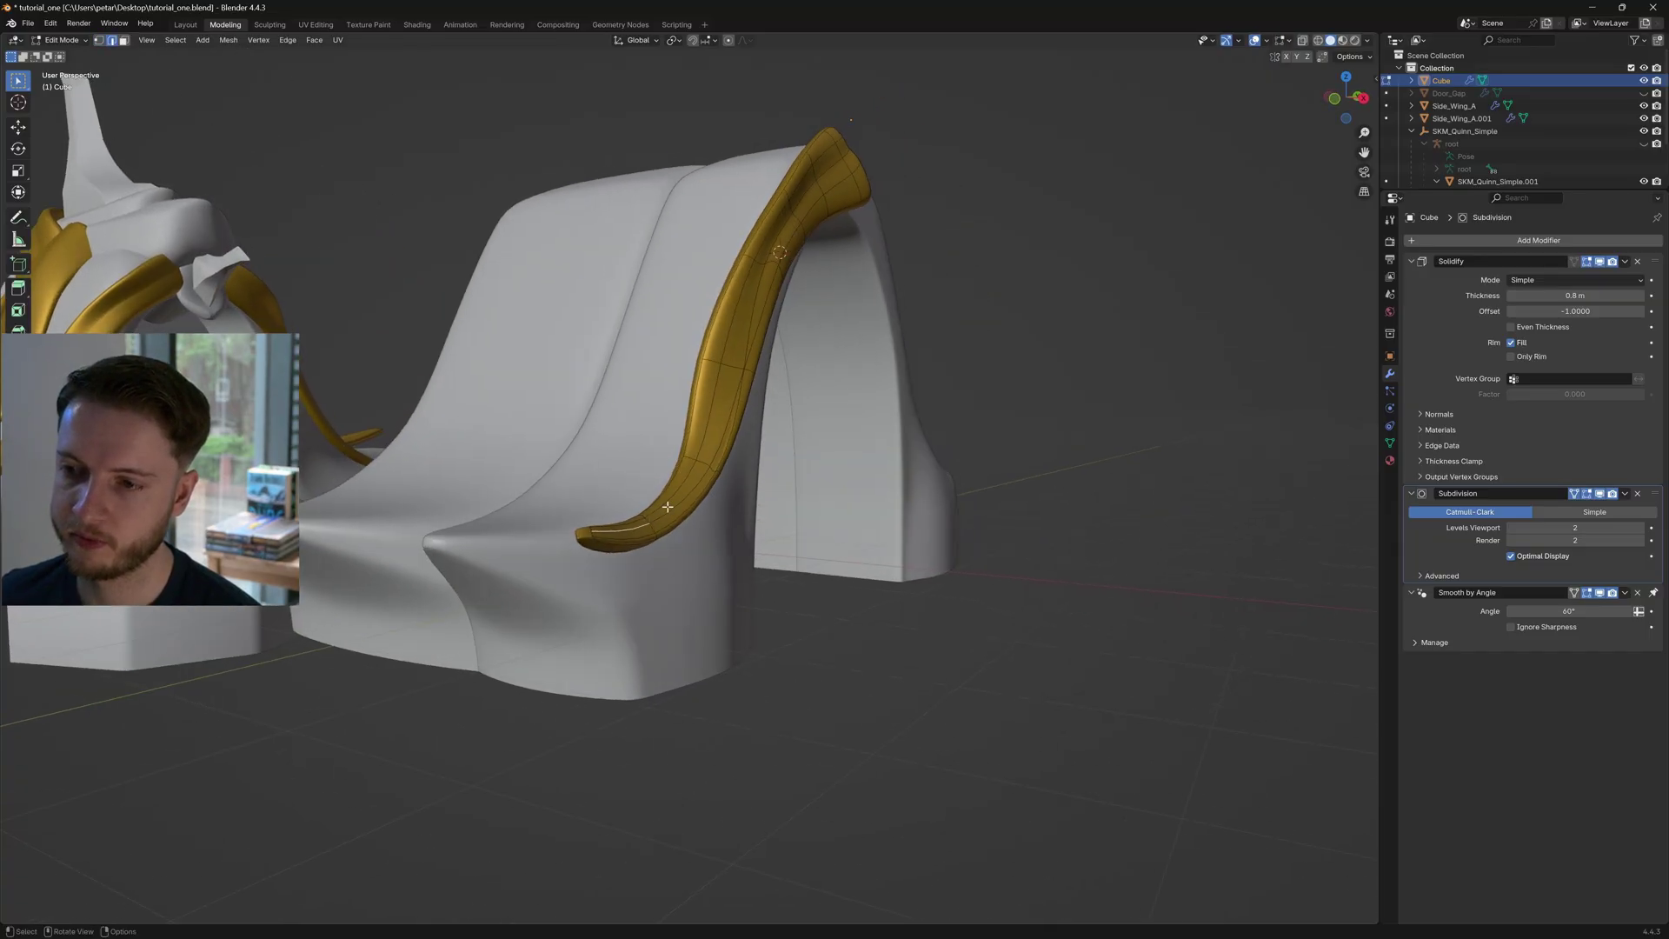
pyautogui.keyDown('ctrl'); pyautogui.click(726, 451); pyautogui.keyUp('ctrl')
pyautogui.moveTo(726, 451); pyautogui.dragTo(812, 401, button='middle')
pyautogui.press('g')
pyautogui.click(788, 473)
pyautogui.press('r')
pyautogui.click(797, 425)
pyautogui.press('g')
pyautogui.click(790, 436)
# Nudge the selection on the gold trim once more and check the smoothed shape
pyautogui.press('Tab')
pyautogui.press('Tab')
pyautogui.press('g')
pyautogui.click(743, 399)
pyautogui.press('Tab')
pyautogui.press('Tab')
# Slide two vertices along their edges at the upper end of the gold trim
pyautogui.click(898, 386)
pyautogui.press('g')
pyautogui.press('g')
pyautogui.click(902, 380)
pyautogui.click(847, 410)
pyautogui.press('g')
pyautogui.press('g')
pyautogui.click(855, 426)
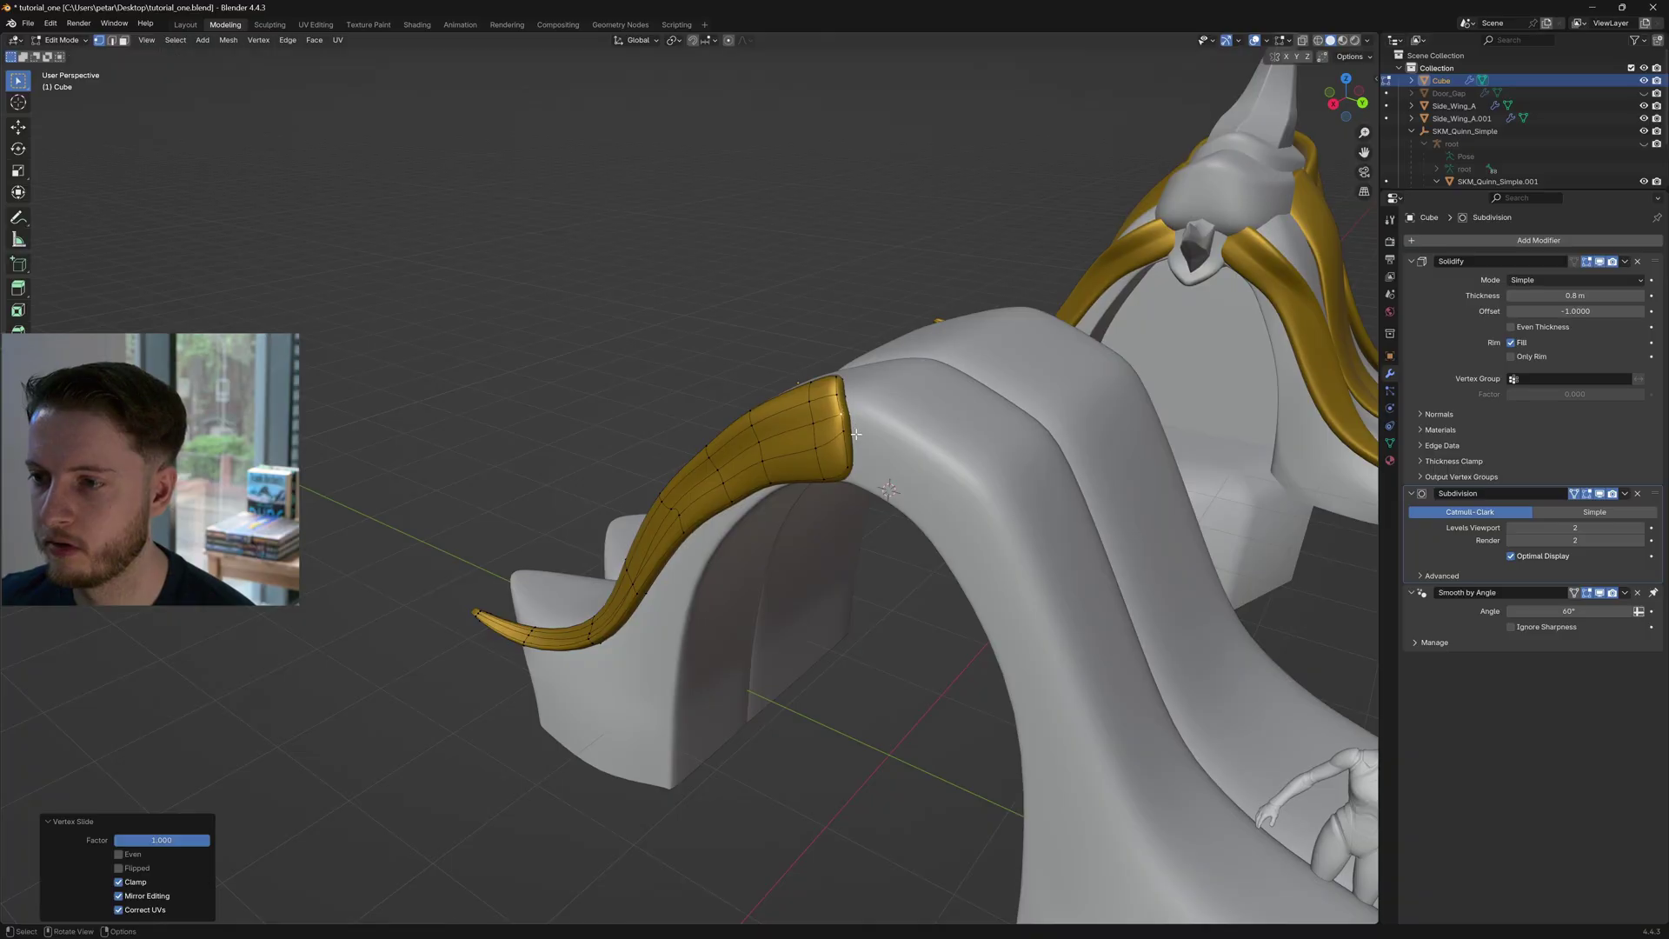
# Slide the inner vertex near the trim's blunt upper end to even out the corner spacing
pyautogui.press('g')
pyautogui.click(850, 443)
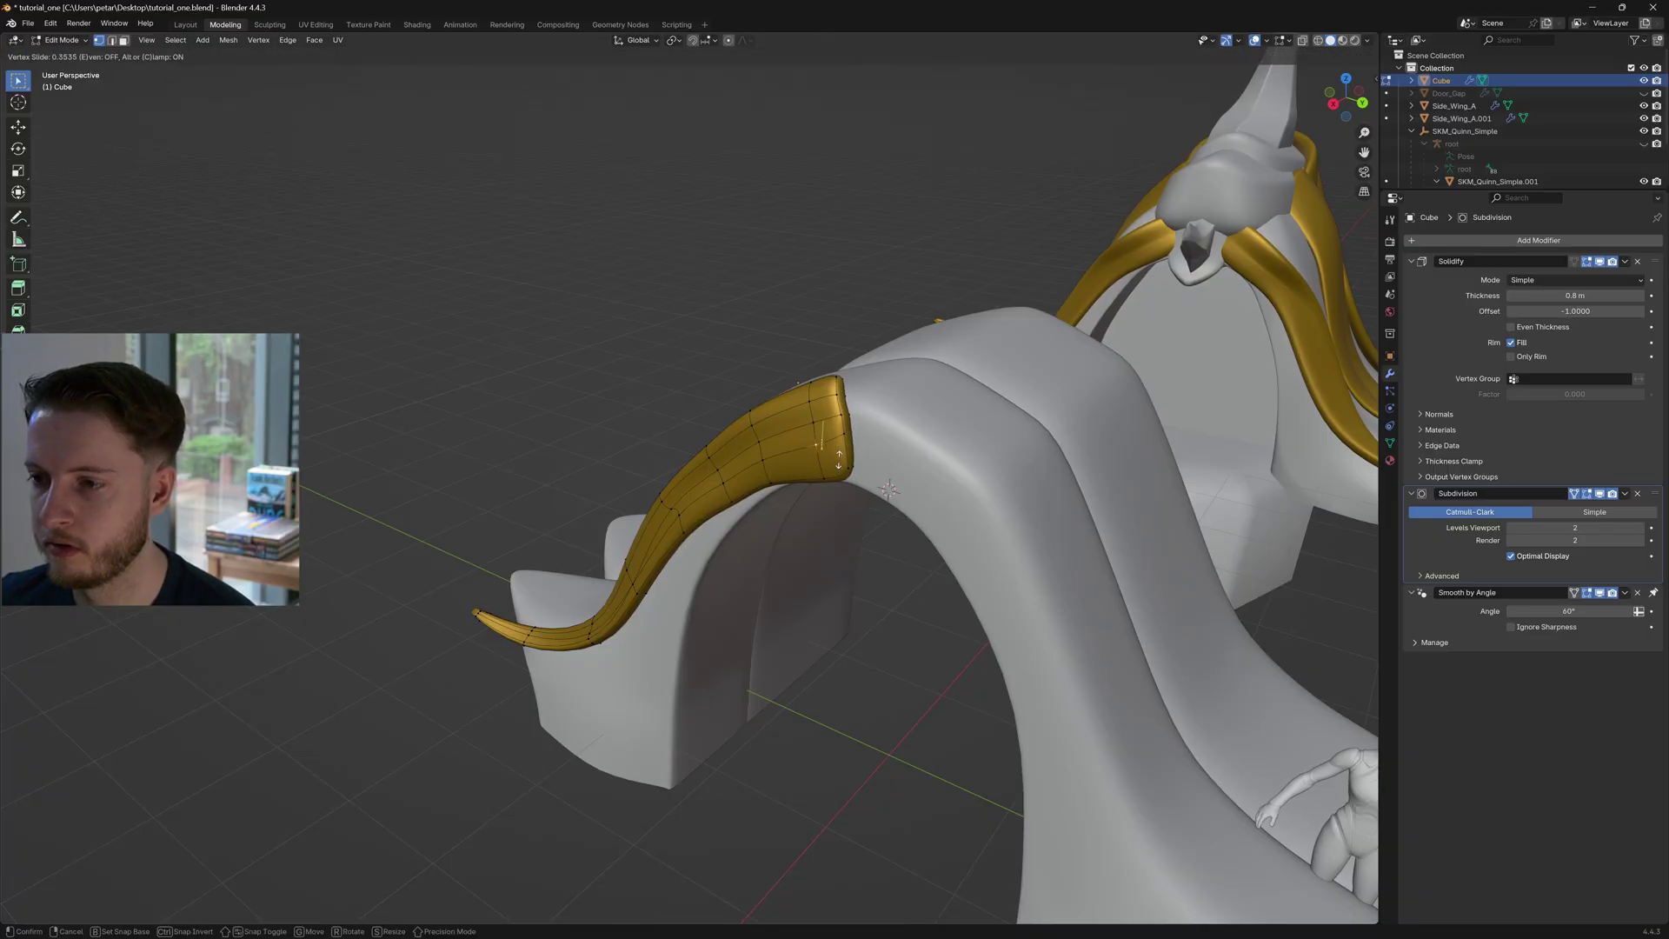
pyautogui.click(837, 458)
pyautogui.moveTo(834, 461); pyautogui.dragTo(848, 426, button='middle')
# Move the vertex at the trim's upper end by about -0.09 m in X, -0.03 m in Y and -0.03 m in Z
pyautogui.press('g')
pyautogui.click(894, 348)
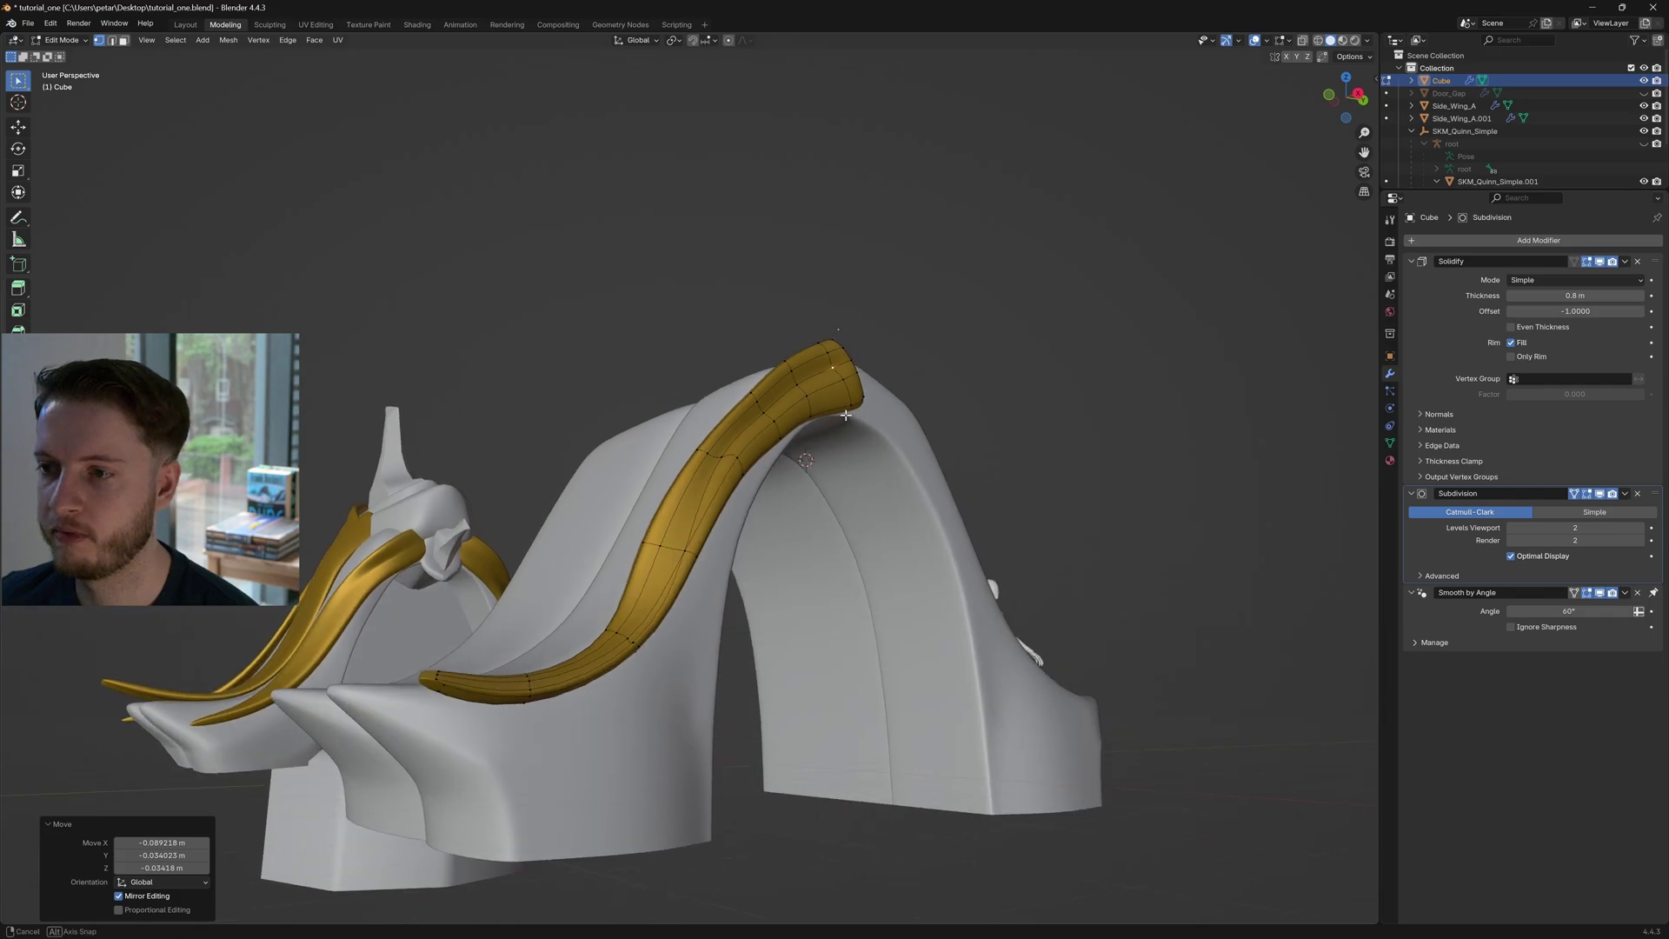
pyautogui.scroll(3, 876, 417)
pyautogui.click(877, 420)
pyautogui.press('Tab')
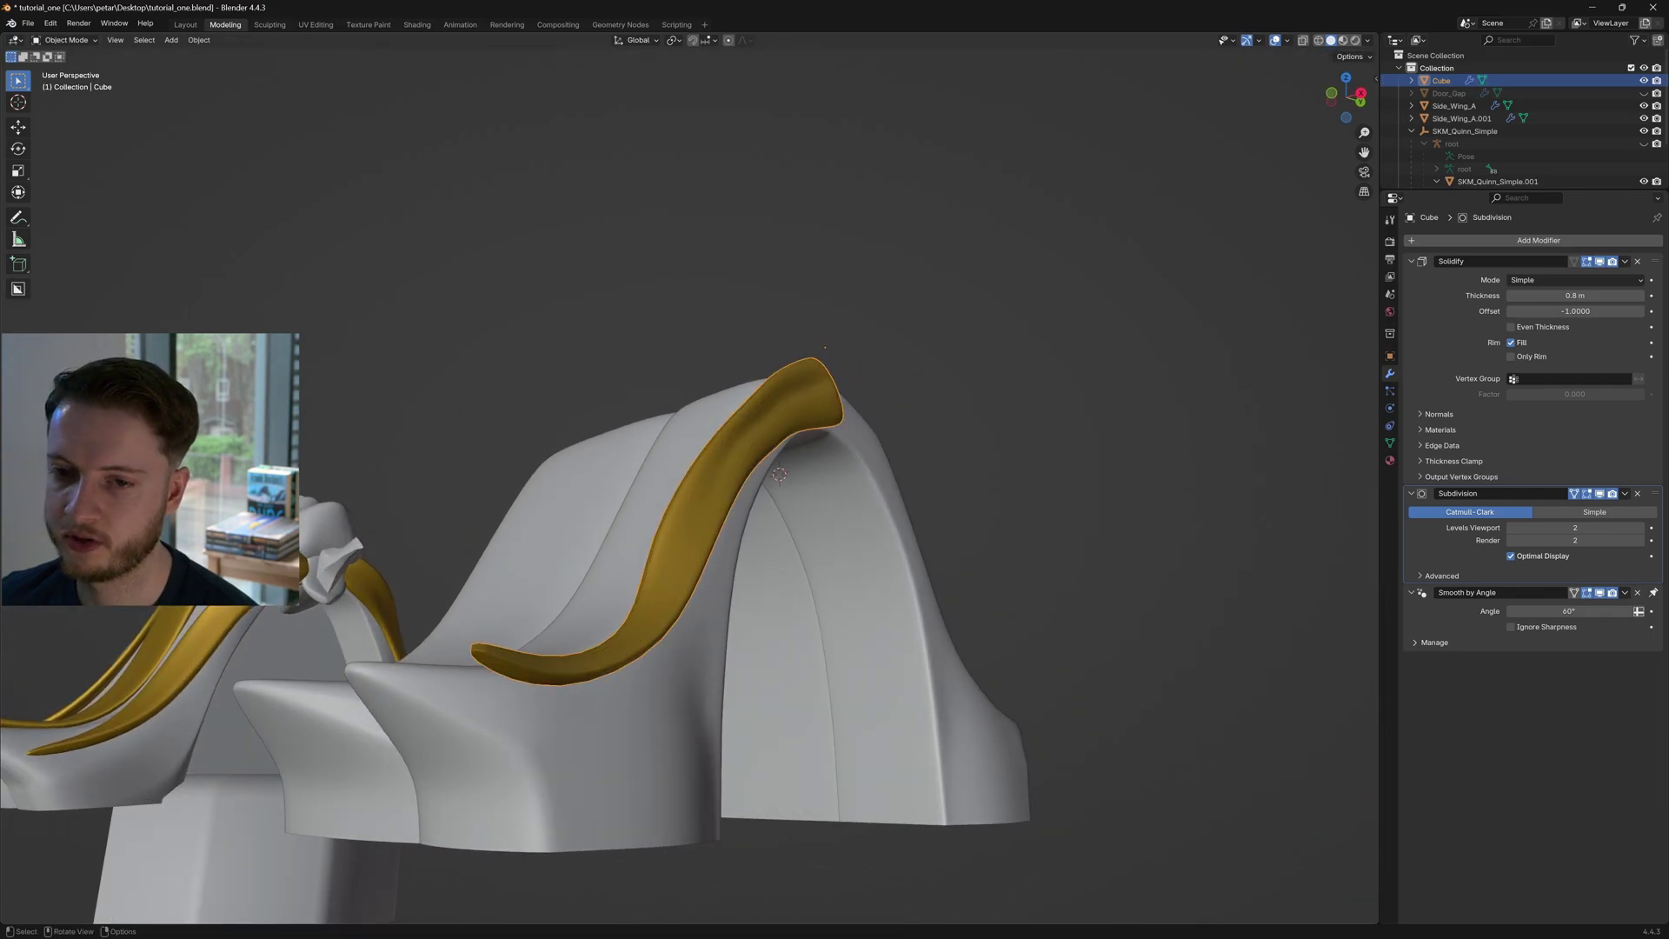
pyautogui.scroll(-3, 903, 488)
pyautogui.moveTo(903, 488); pyautogui.dragTo(832, 512, button='middle')
pyautogui.moveTo(852, 422); pyautogui.dragTo(826, 367, button='middle')
# Slide vertices at the trim's upper end and along its upper section to space the cage more evenly
pyautogui.press('Tab')
pyautogui.hotkey('shift', 'v')
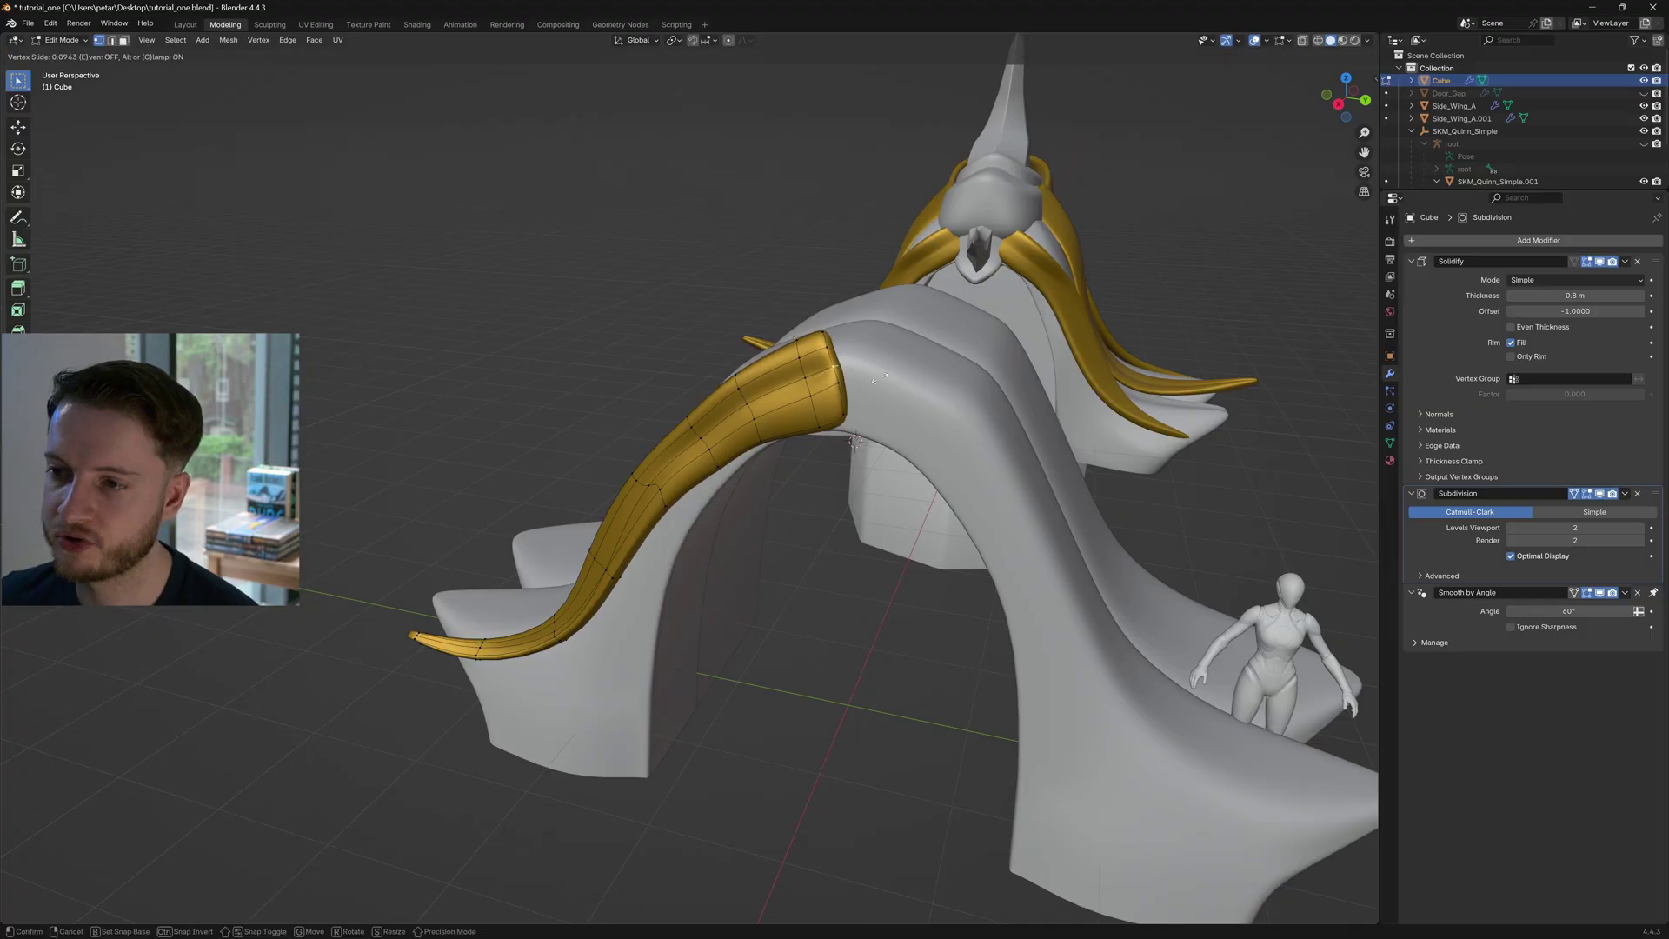
pyautogui.click(876, 380)
pyautogui.press('g')
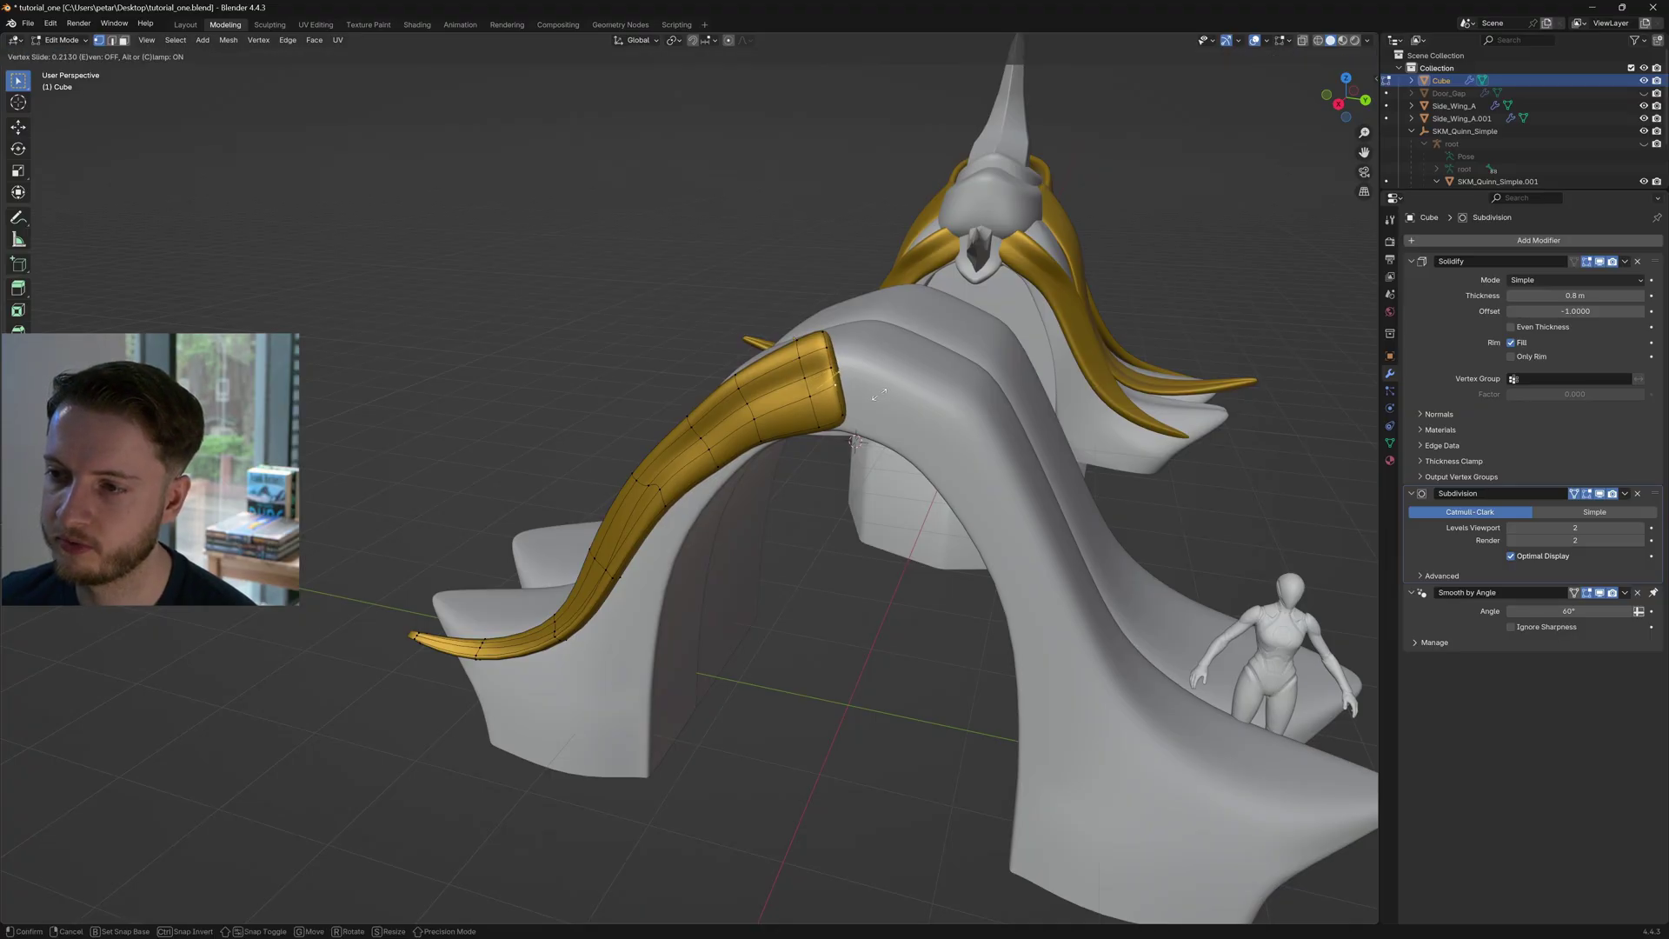
pyautogui.click(879, 394)
pyautogui.moveTo(879, 395); pyautogui.dragTo(734, 392, button='middle')
pyautogui.click(721, 470)
pyautogui.hotkey('shift', 'v')
pyautogui.press('Tab')
pyautogui.scroll(-5, 782, 478)
# Dissolve the surplus edges along the upper section of the gold trim, keeping Dissolve Vertices on
pyautogui.press('Tab')
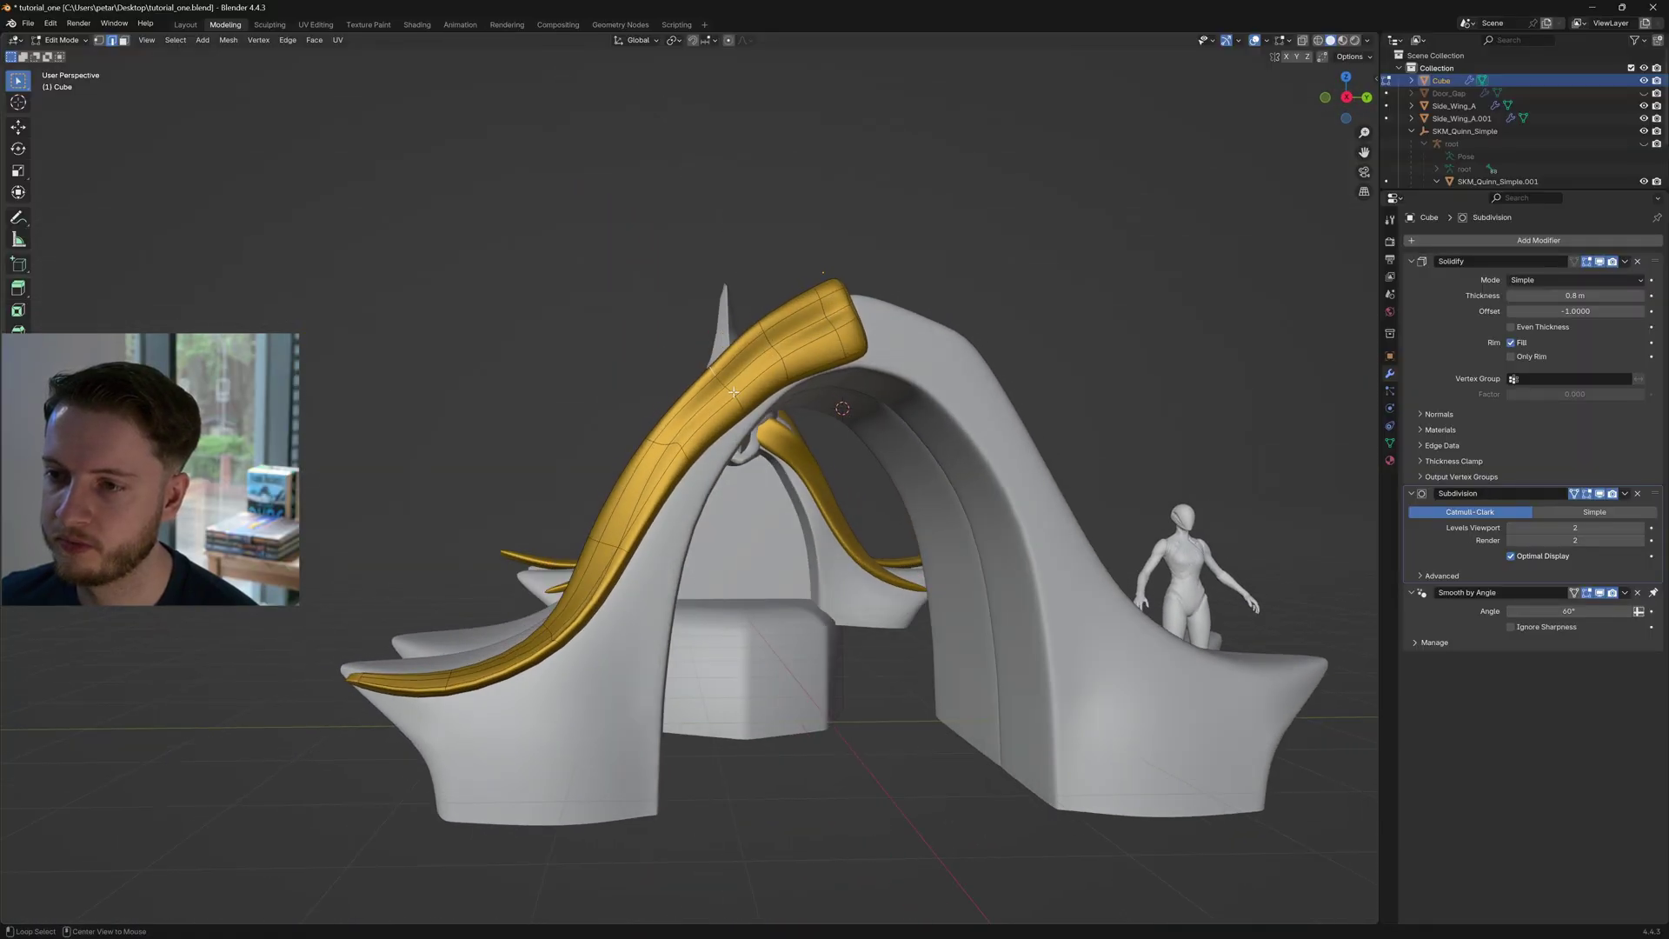
pyautogui.press('x')
pyautogui.click(893, 445)
pyautogui.moveTo(894, 445); pyautogui.dragTo(771, 431, button='middle')
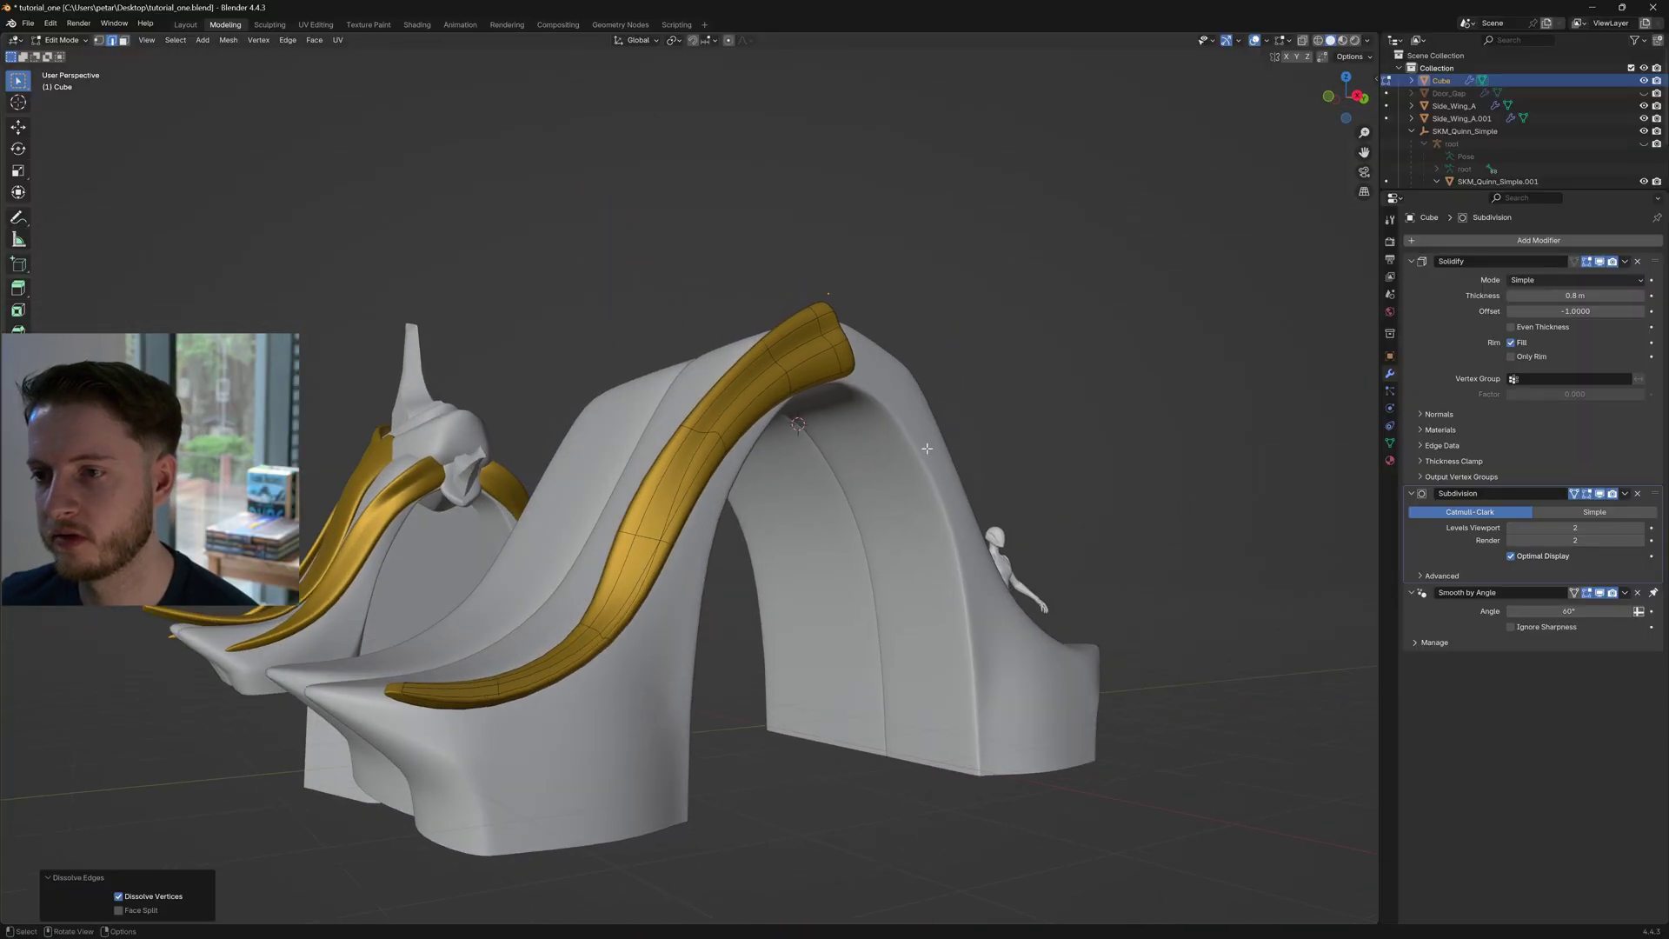
pyautogui.press('x')
pyautogui.click(927, 446)
pyautogui.press('Tab')
pyautogui.scroll(-5, 959, 460)
pyautogui.press('Tab')
pyautogui.press('Tab')
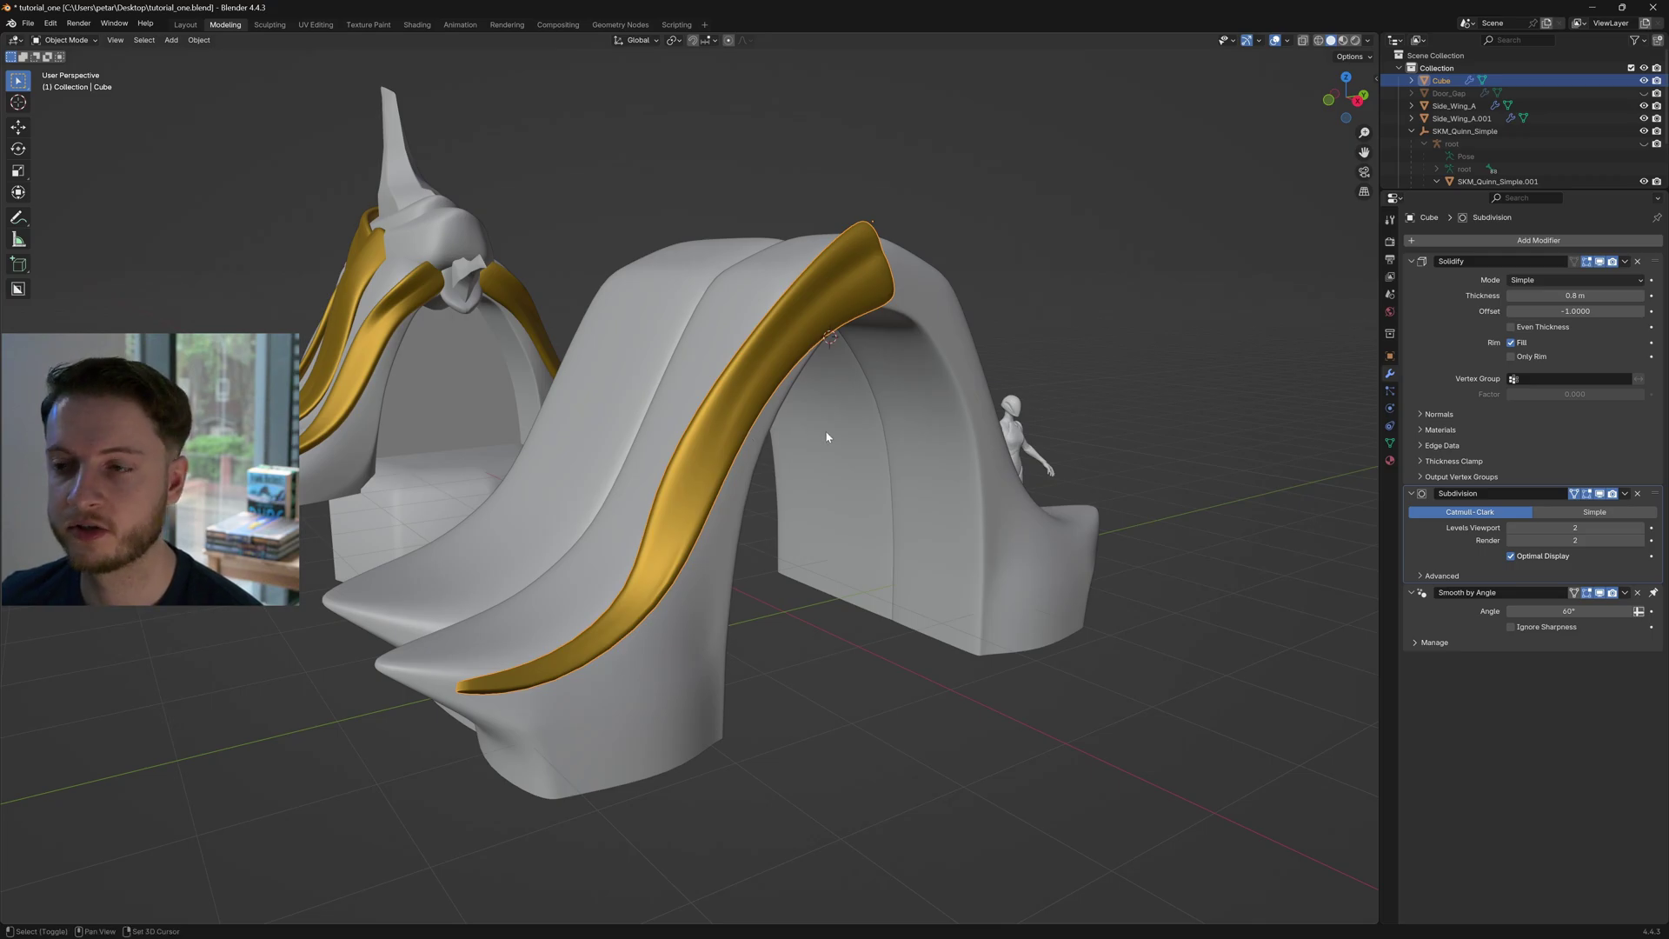
# Examine the reshaped gold trim against the arch and in isolation, with and without its edit cage
pyautogui.keyDown('shift'); pyautogui.moveTo(795, 430); pyautogui.dragTo(865, 441, button='middle'); pyautogui.keyUp('shift')
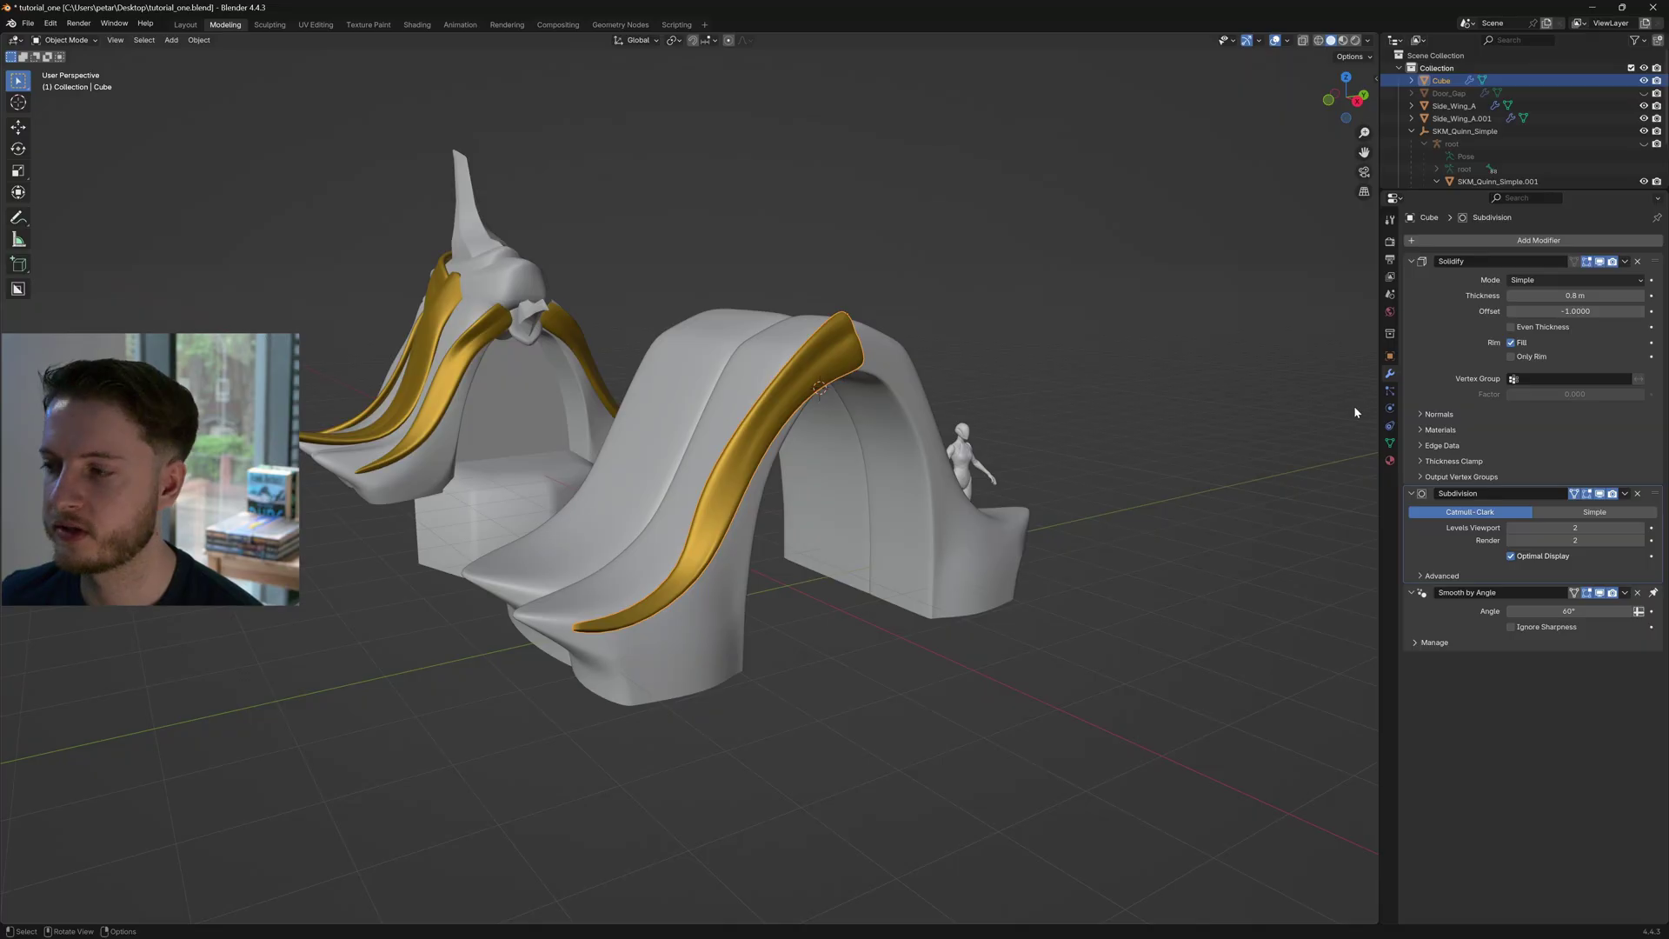
pyautogui.moveTo(748, 522); pyautogui.dragTo(785, 553, button='middle')
pyautogui.press('Tab')
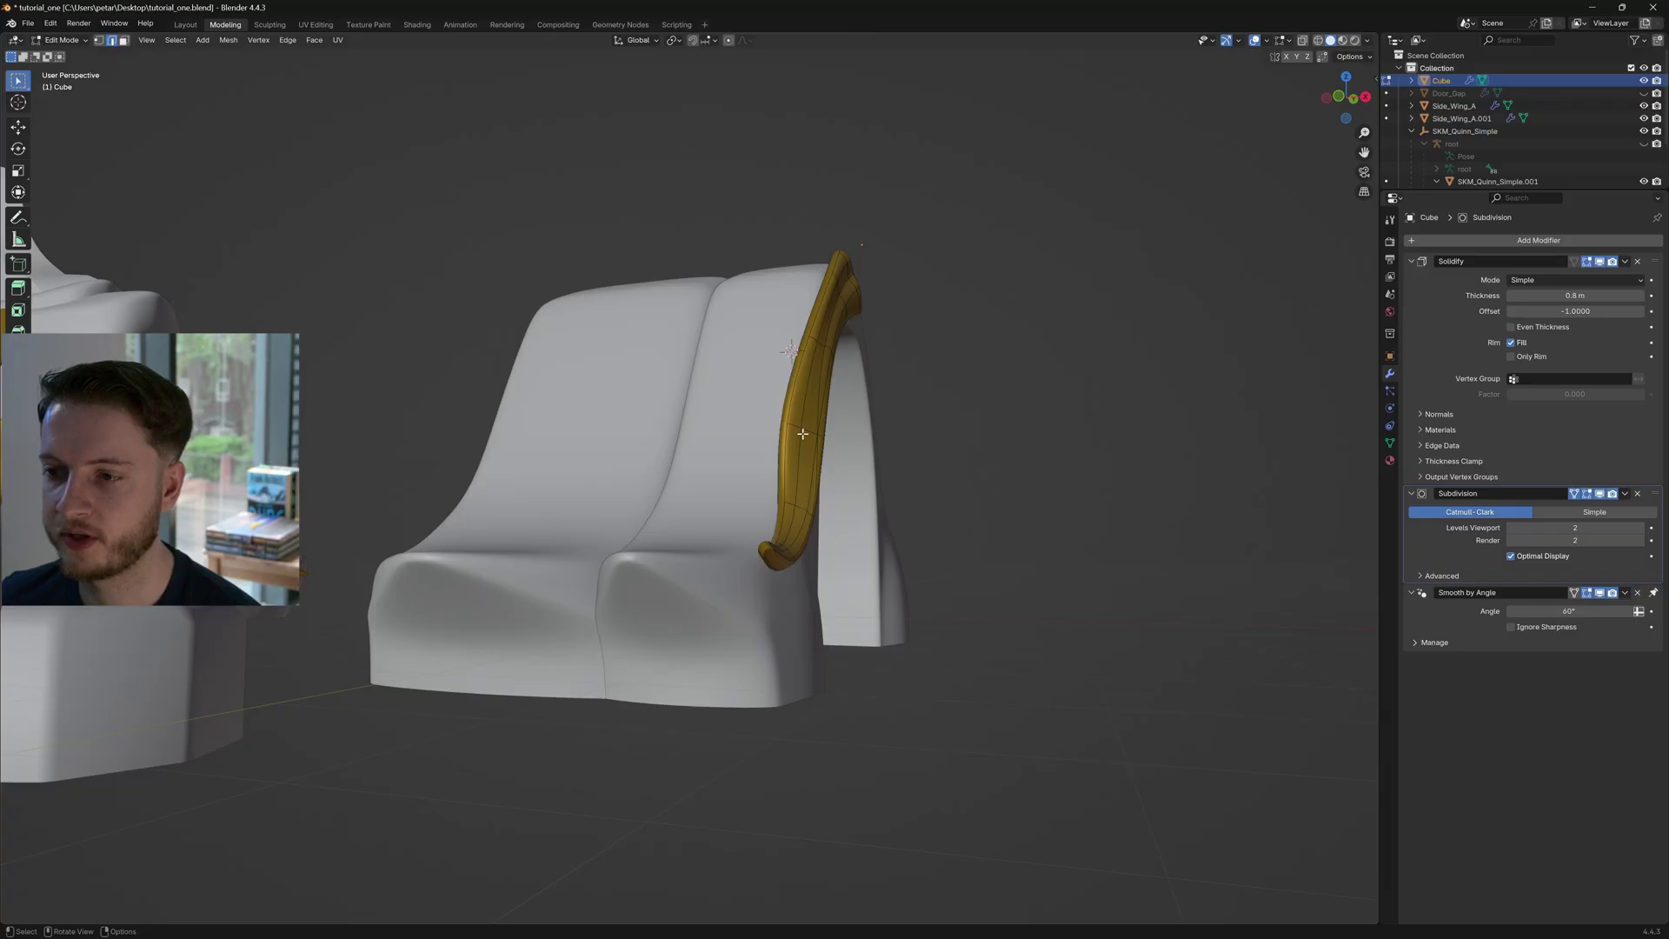
pyautogui.moveTo(802, 433); pyautogui.dragTo(941, 421, button='middle')
pyautogui.press('KP_Divide')
pyautogui.press('Tab')
pyautogui.press('KP_Divide')
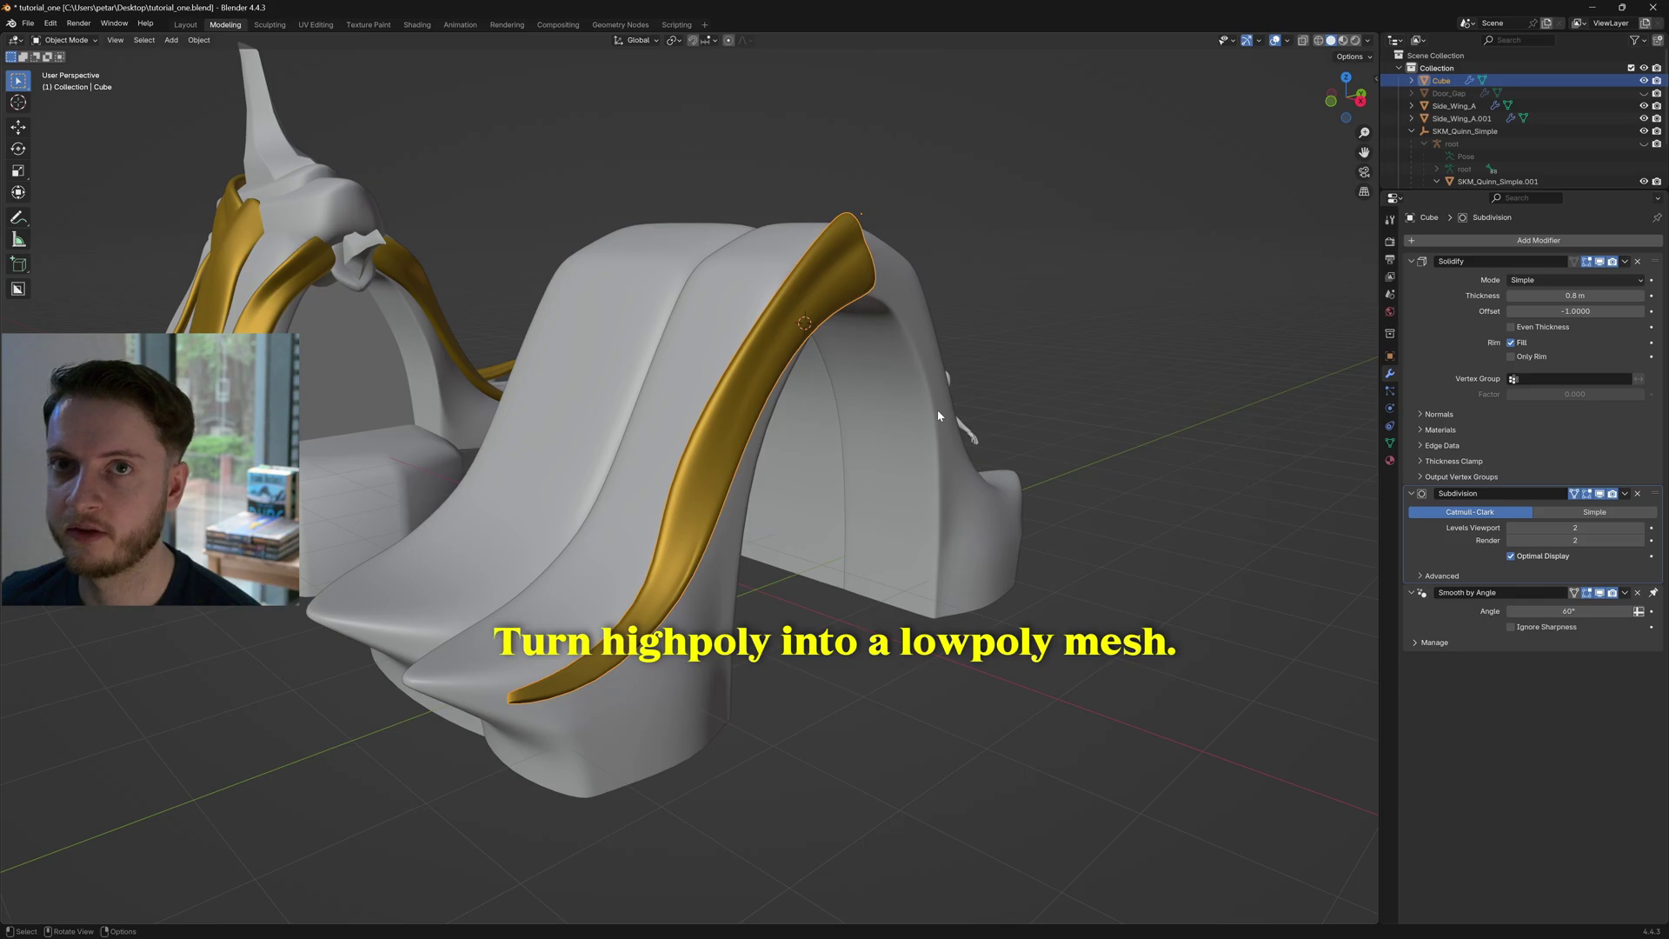
pyautogui.moveTo(948, 418); pyautogui.dragTo(950, 421, button='middle')
pyautogui.scroll(1, 963, 428)
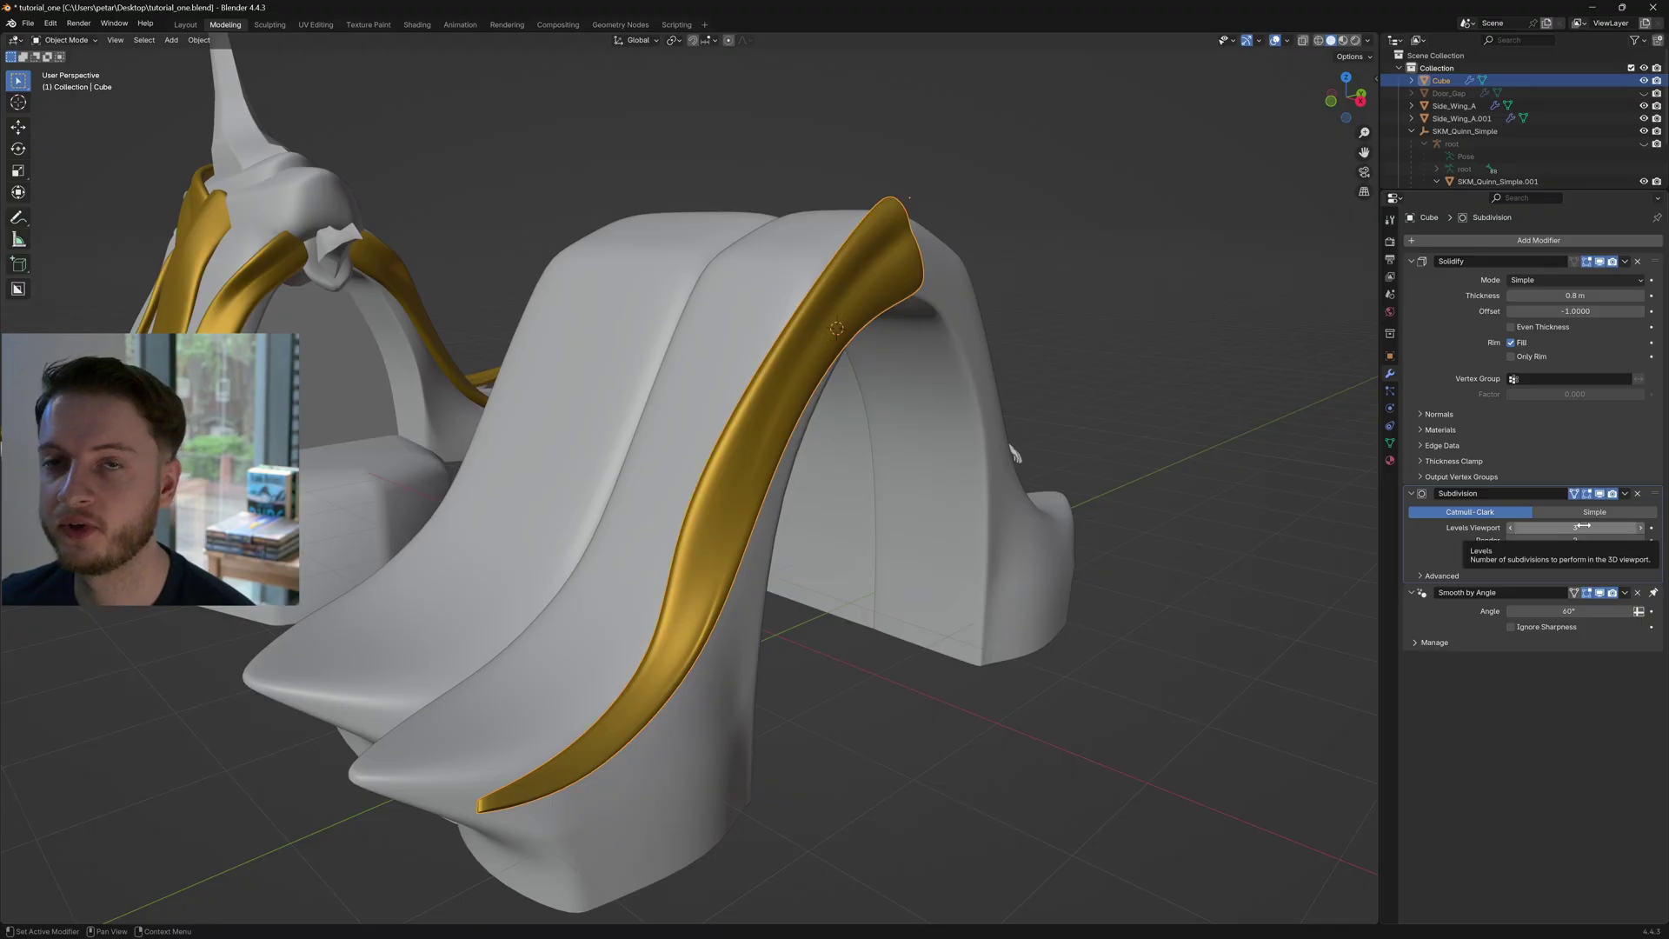
pyautogui.click(1625, 496)
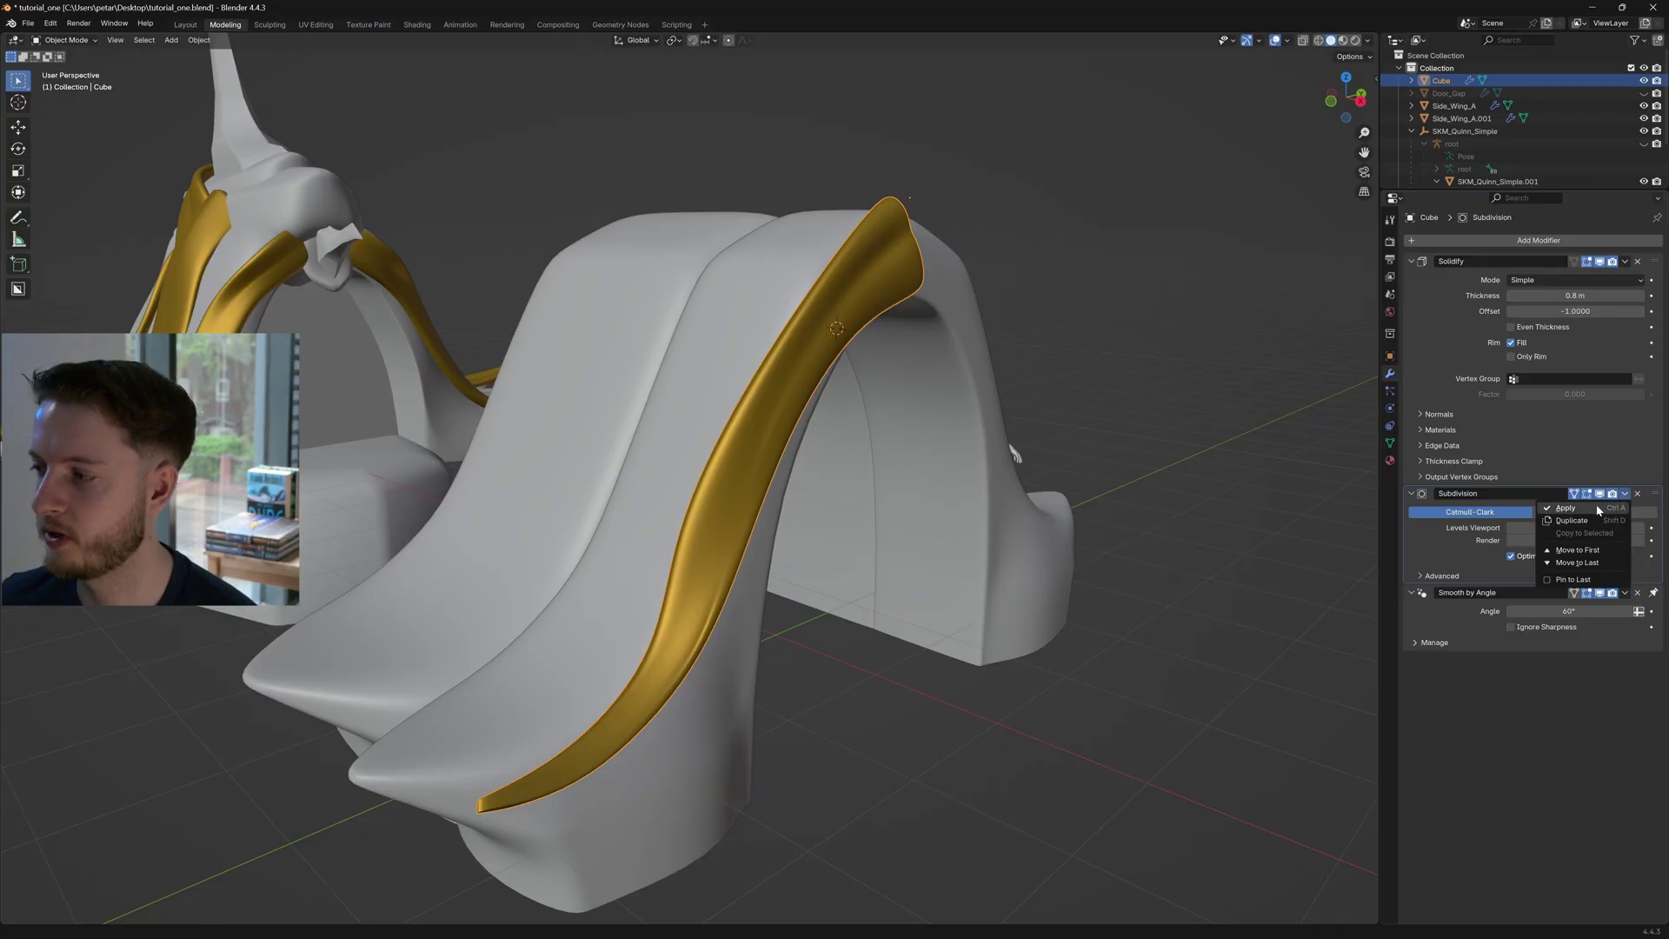
pyautogui.click(1602, 509)
pyautogui.moveTo(743, 476); pyautogui.dragTo(905, 488, button='middle')
pyautogui.hotkey('ctrl', 'z')
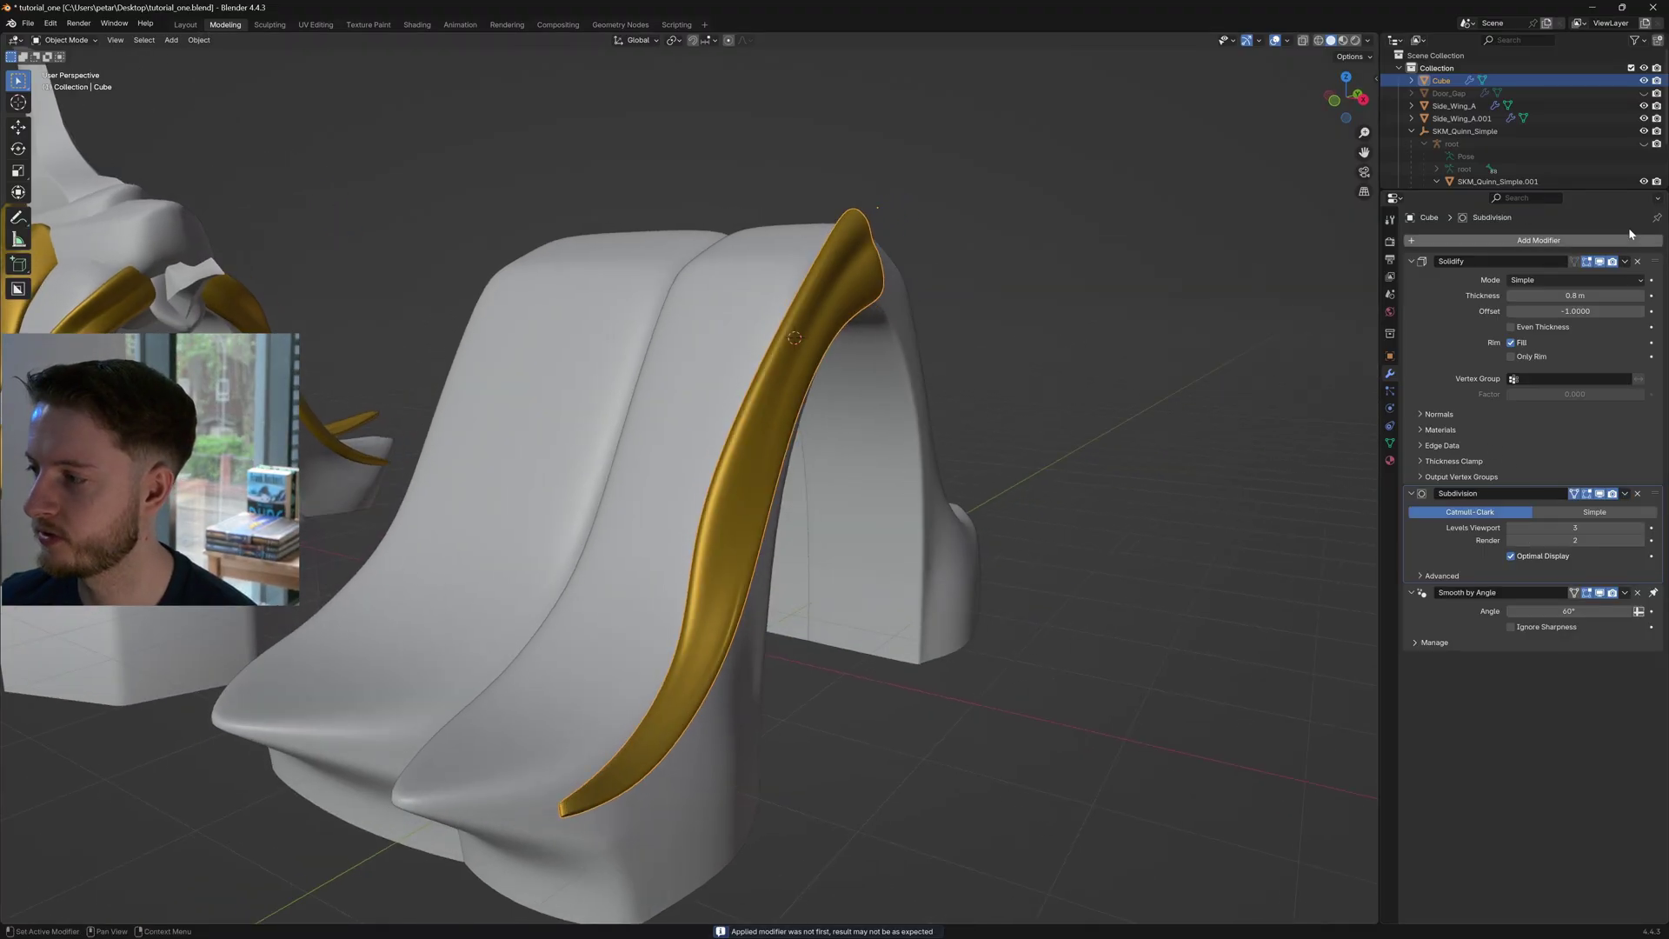
# Apply the Solidify modifier and the Subdivision modifier to the gold trim, in stack order
pyautogui.click(1627, 262)
pyautogui.click(1605, 275)
pyautogui.click(1626, 263)
pyautogui.click(1605, 275)
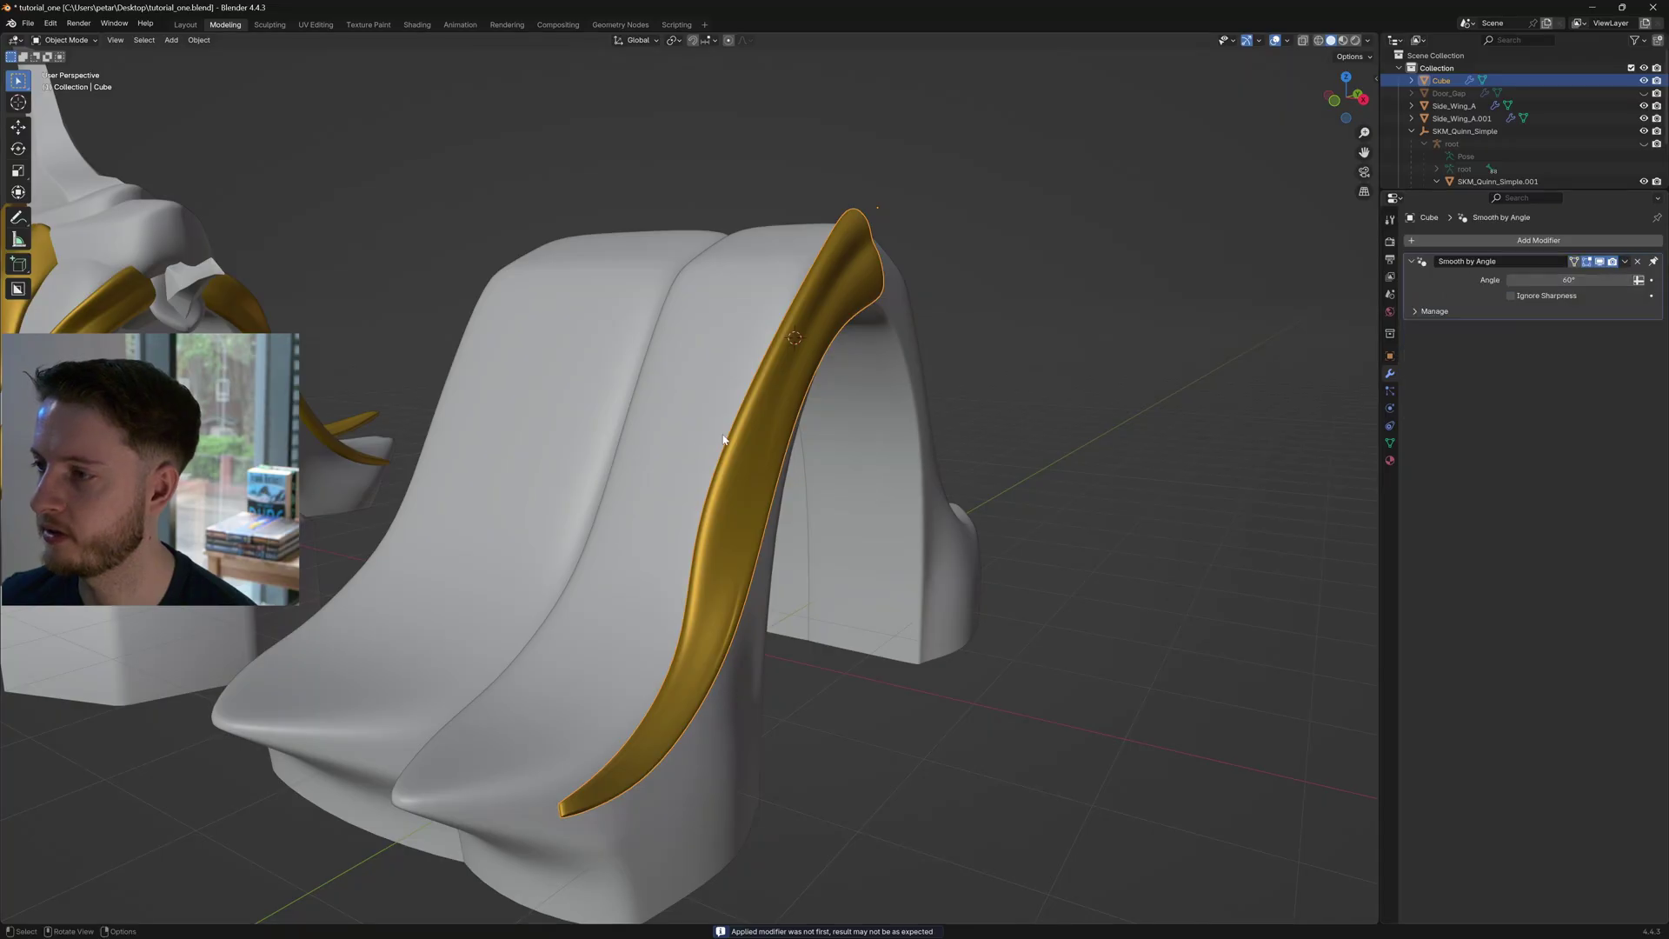
# Examine the gold trim's dense applied mesh, comparing its wireframe in Edit Mode with the shaded result in Object Mode
pyautogui.press('Tab')
pyautogui.moveTo(748, 445); pyautogui.dragTo(783, 405, button='middle')
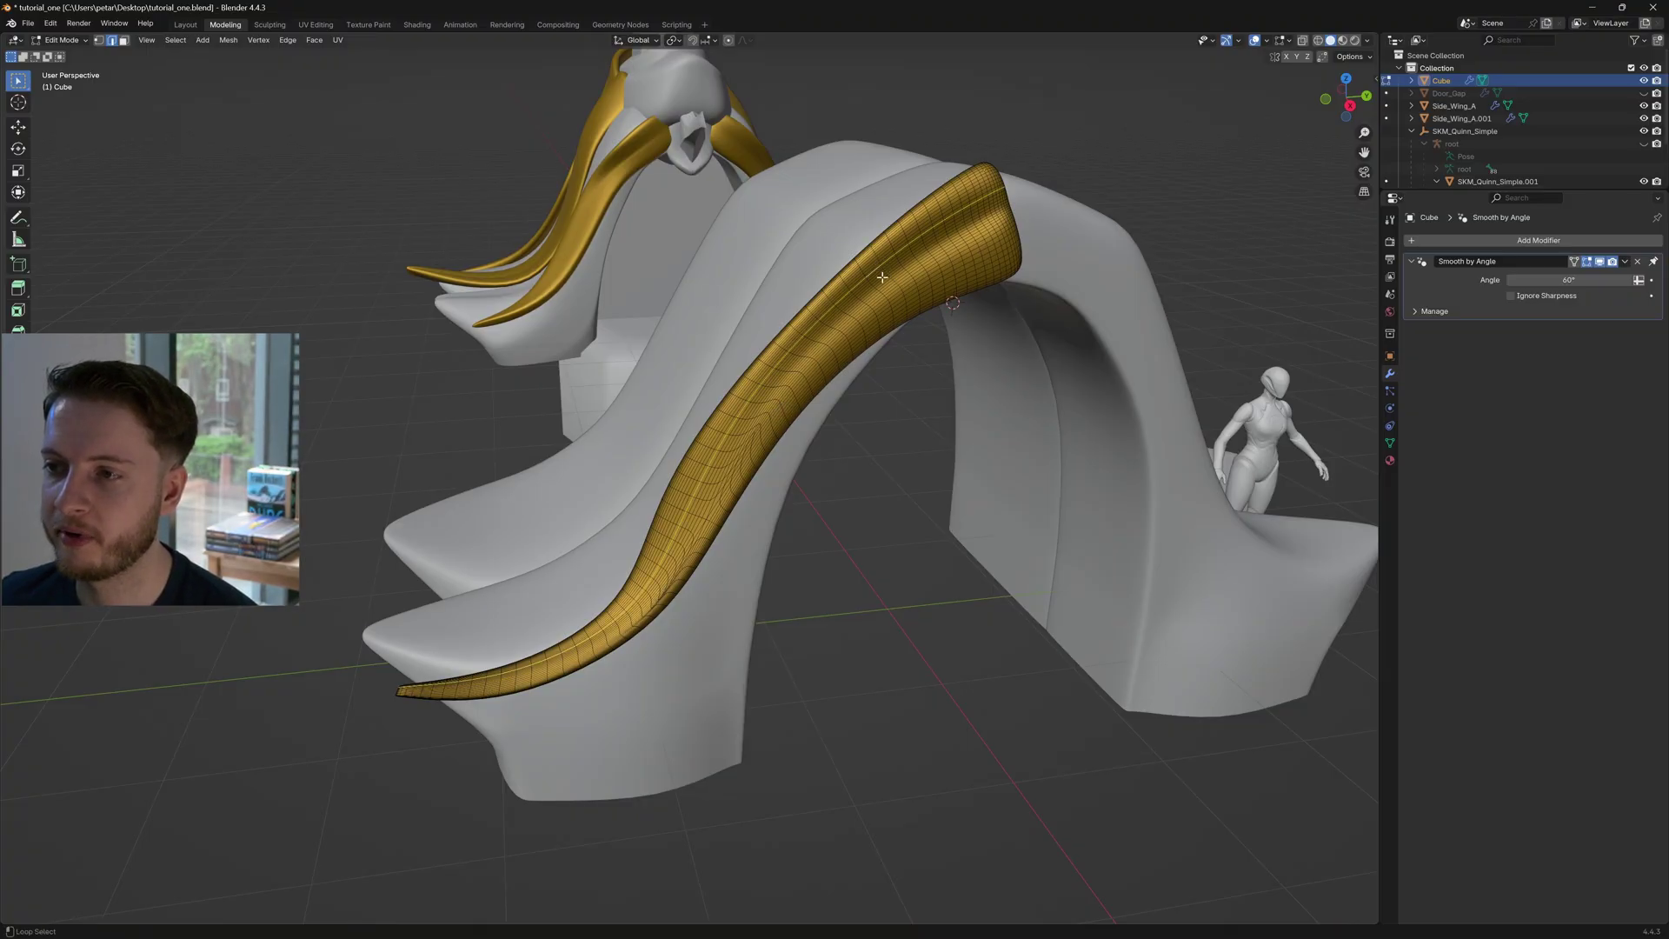
pyautogui.moveTo(903, 306); pyautogui.dragTo(816, 371, button='middle')
pyautogui.press('Tab')
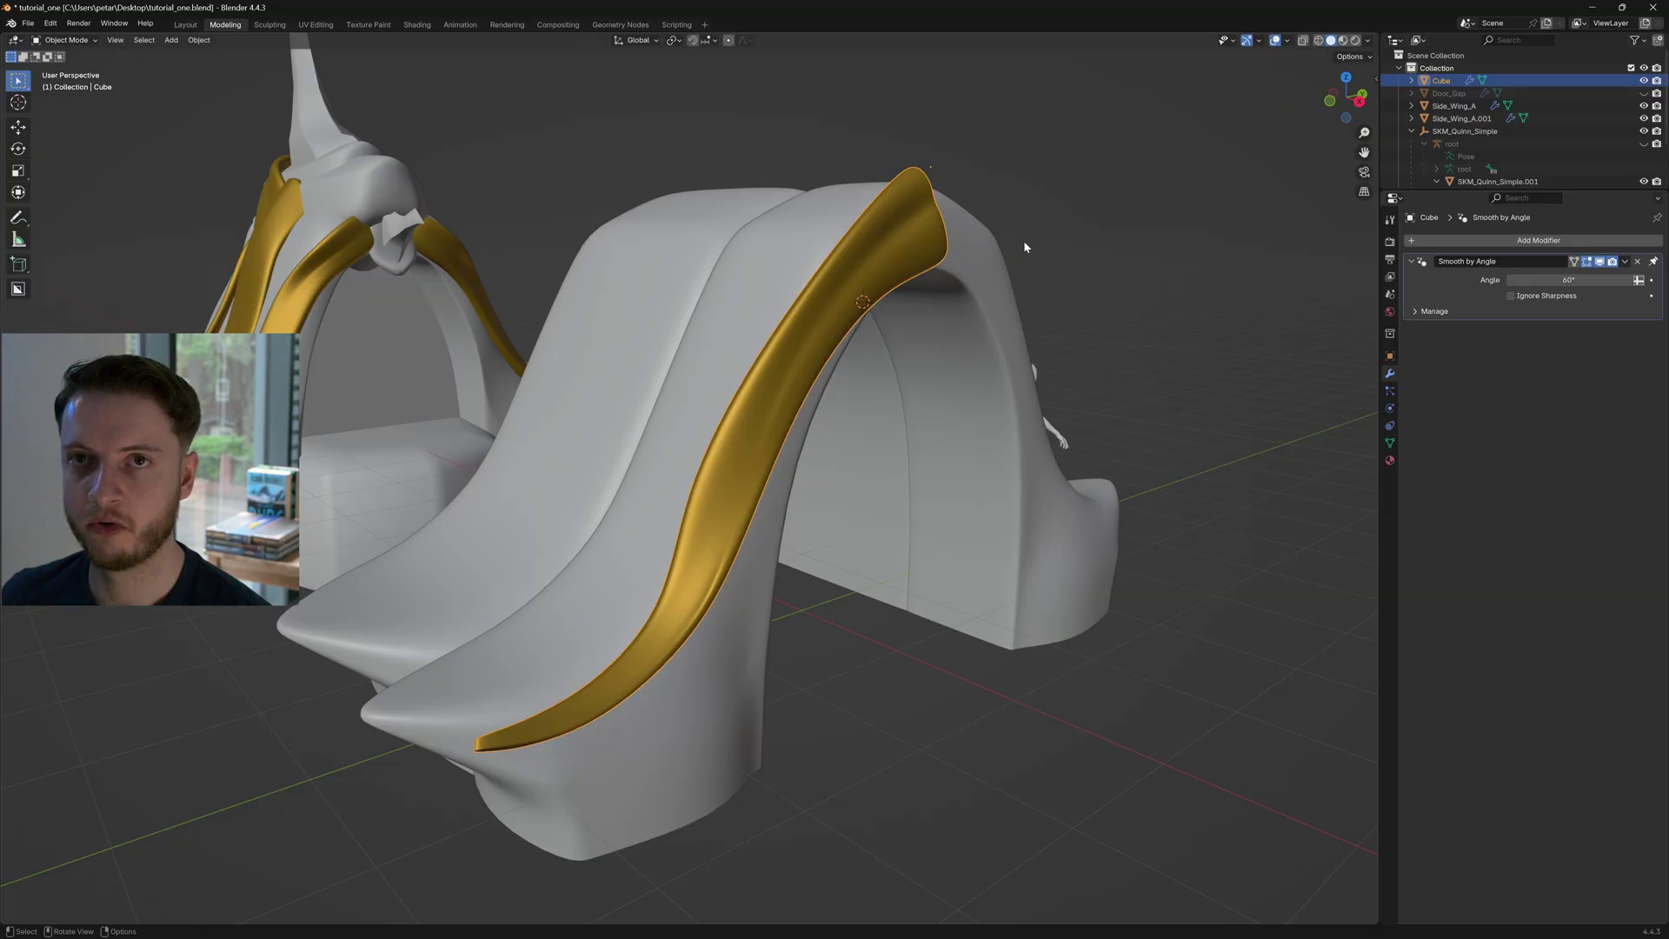
pyautogui.moveTo(1021, 243); pyautogui.dragTo(836, 354, button='middle')
pyautogui.press('Tab')
pyautogui.press('Tab')
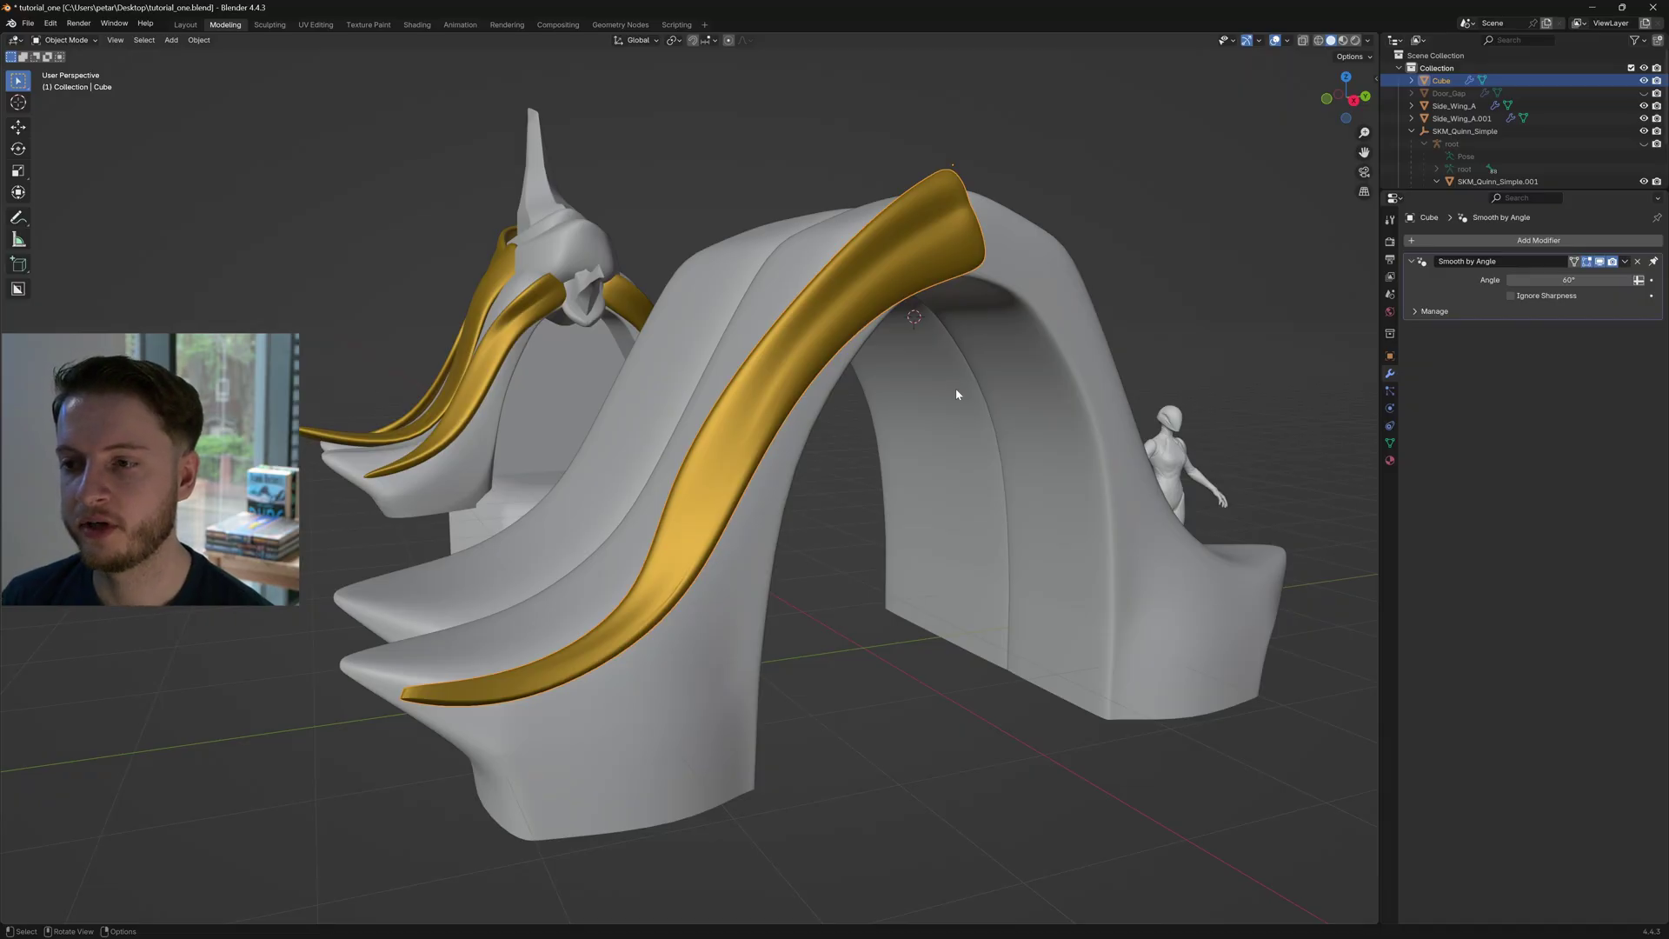
pyautogui.press('Tab')
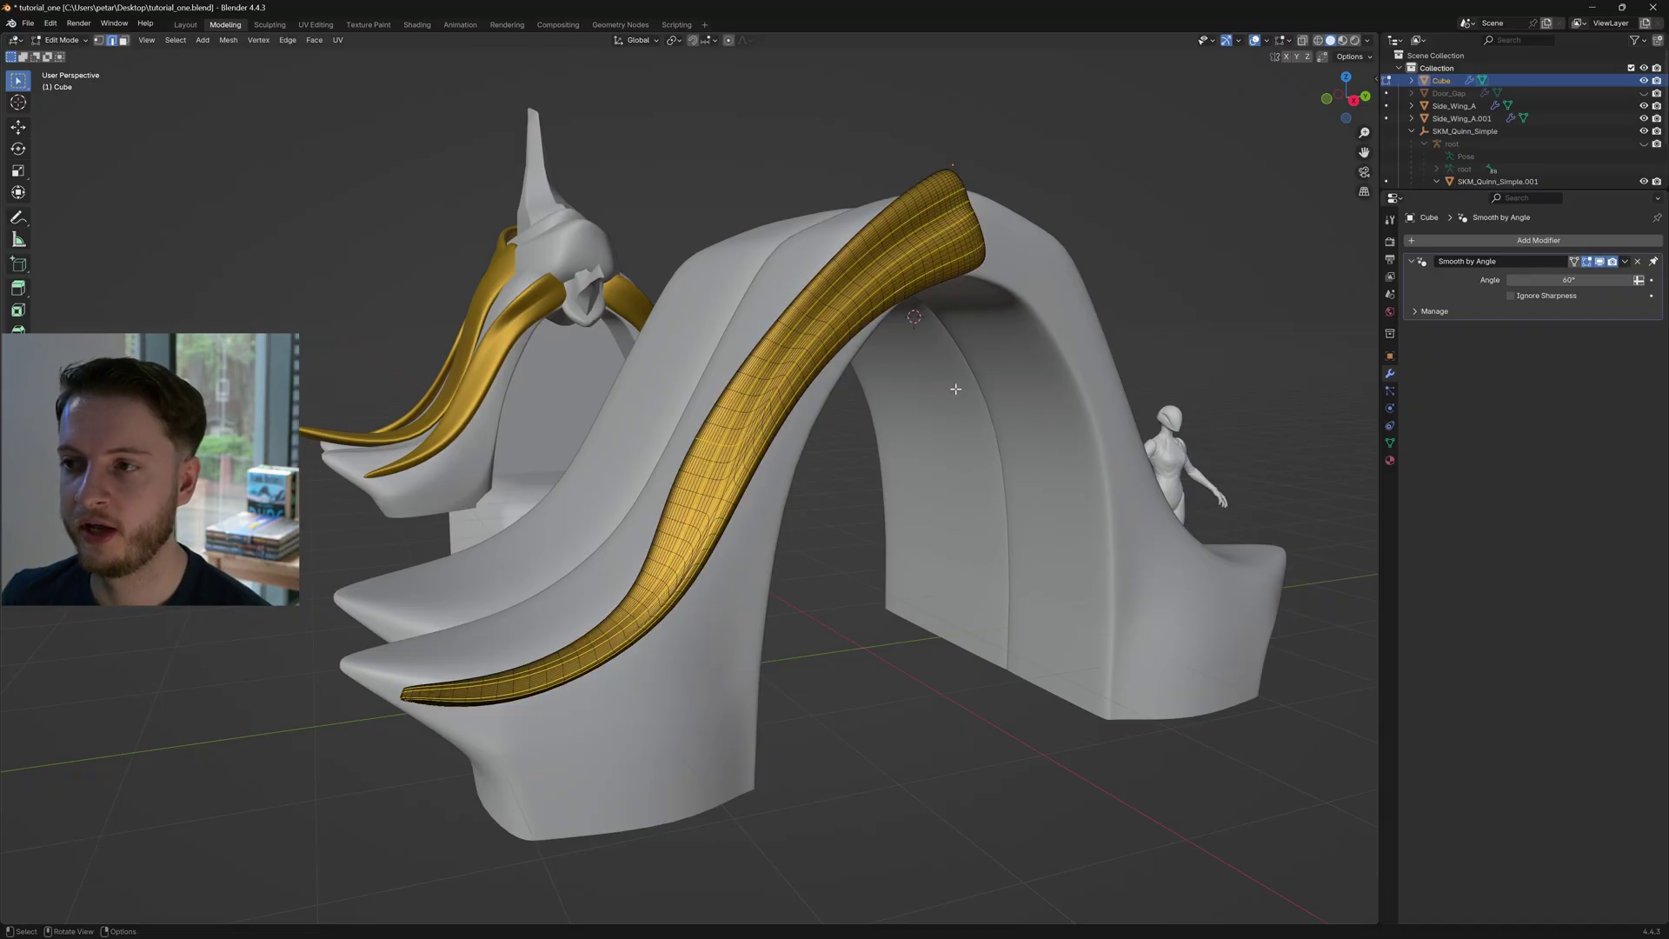
pyautogui.press('Tab')
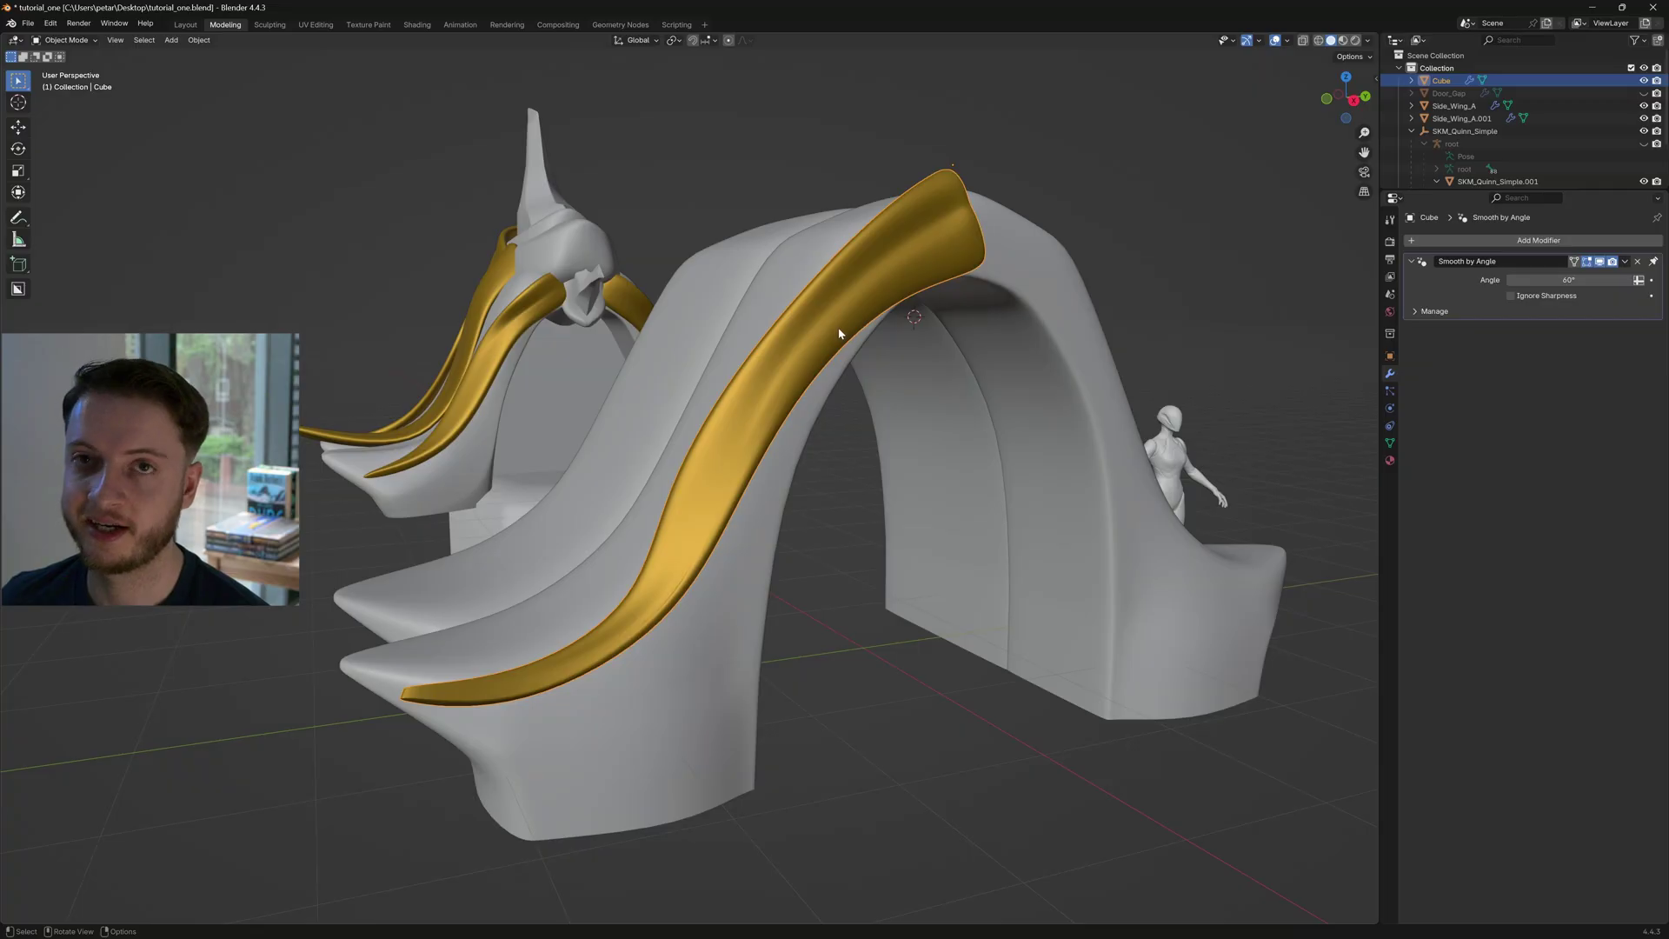
pyautogui.press('Tab')
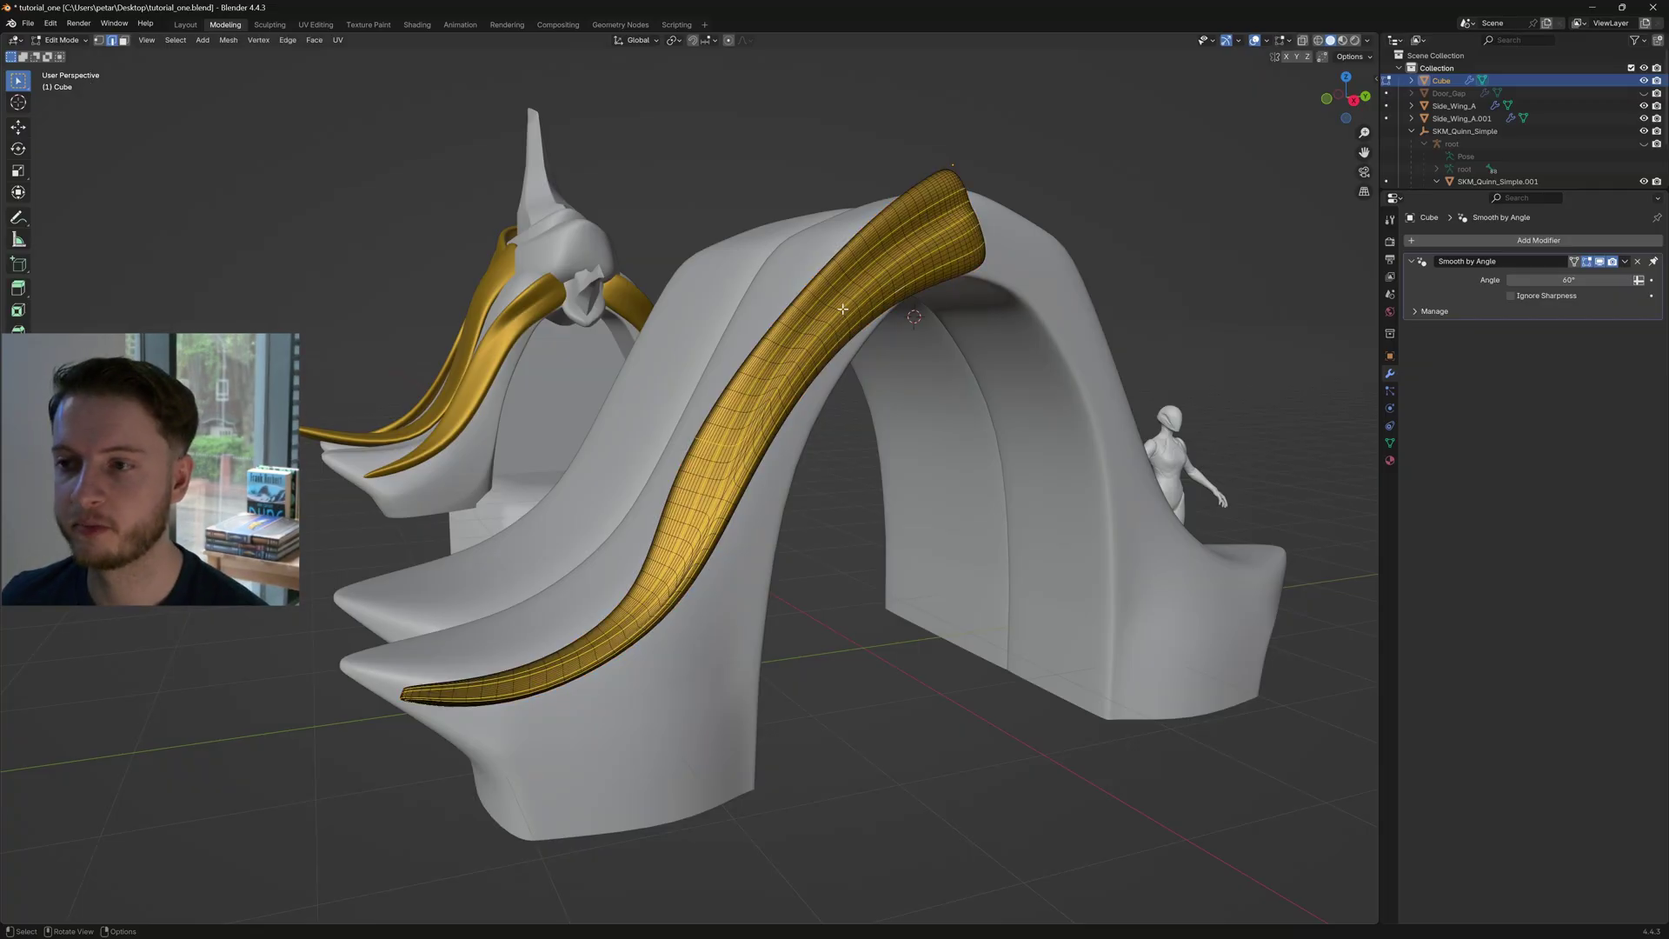
pyautogui.press('Tab')
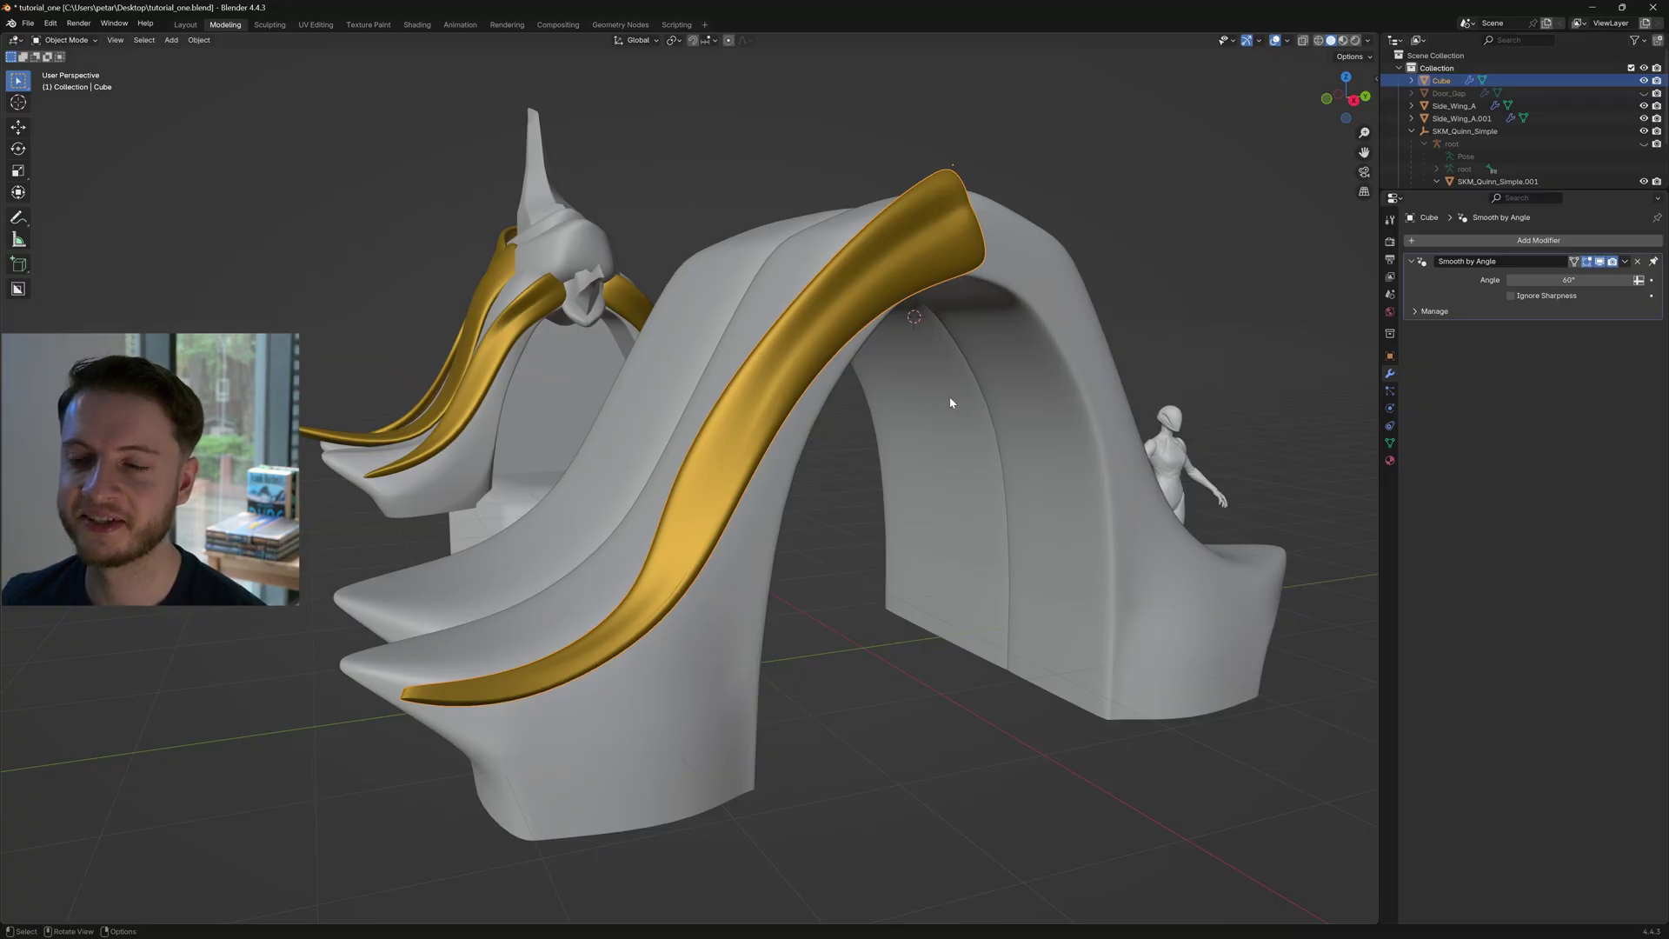
pyautogui.scroll(2, 844, 447)
pyautogui.press('Tab')
pyautogui.press('Tab')
pyautogui.scroll(-4, 844, 446)
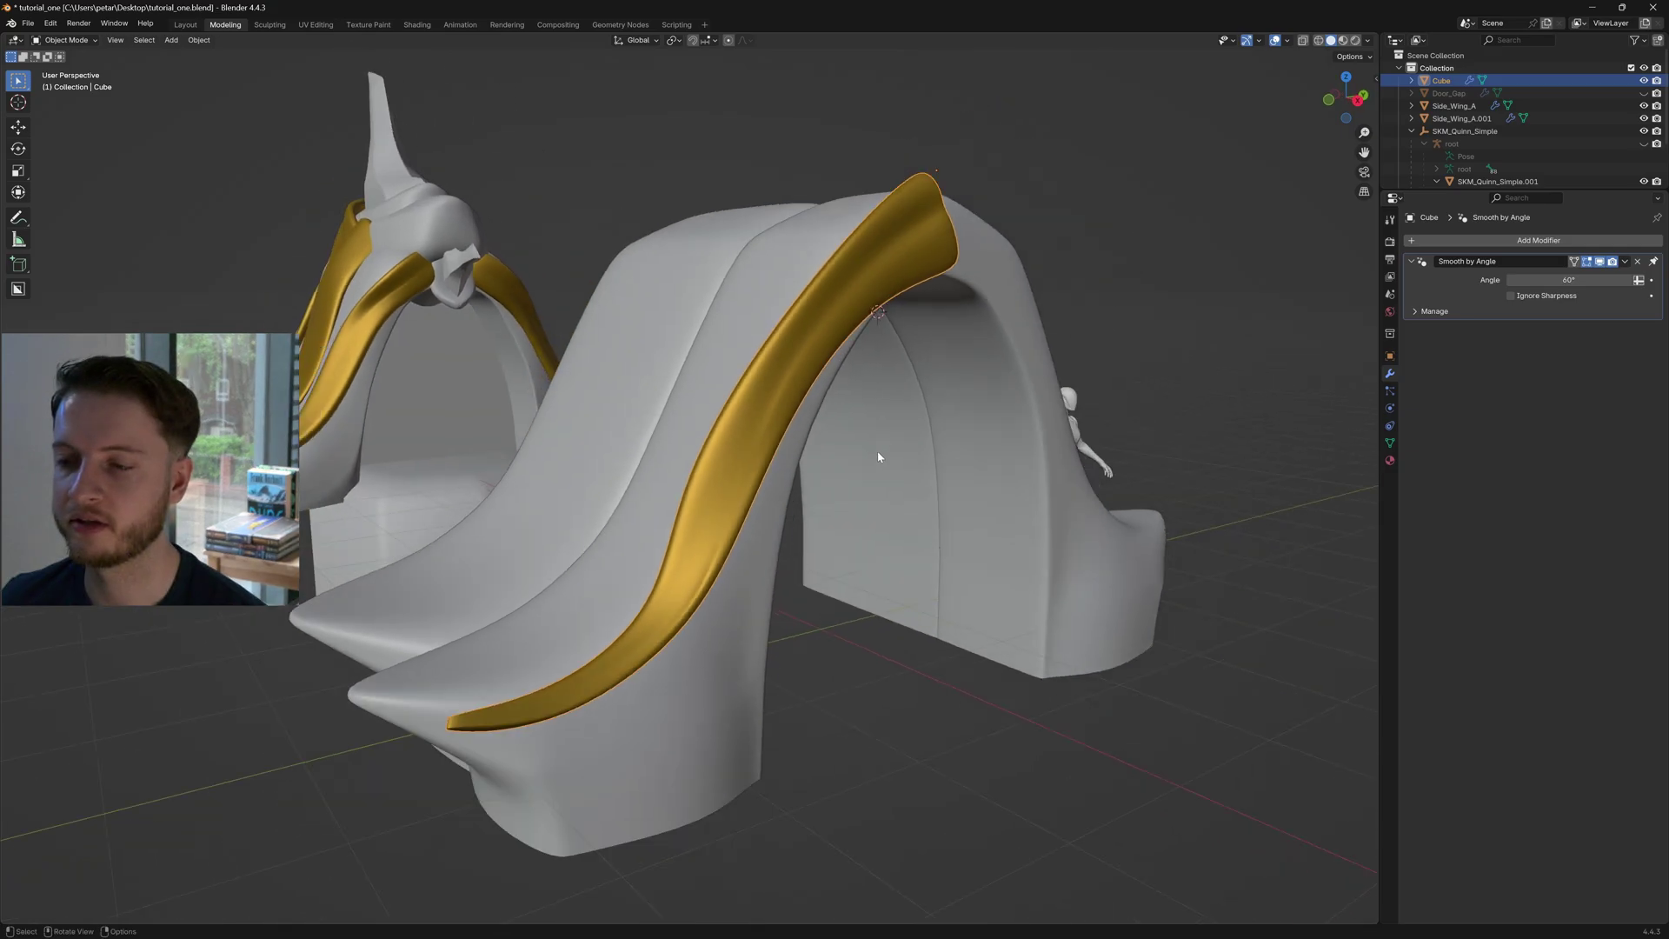
pyautogui.press('Tab')
pyautogui.press('Tab')
pyautogui.press('Tab')
pyautogui.press('Tab')
pyautogui.press('Tab')
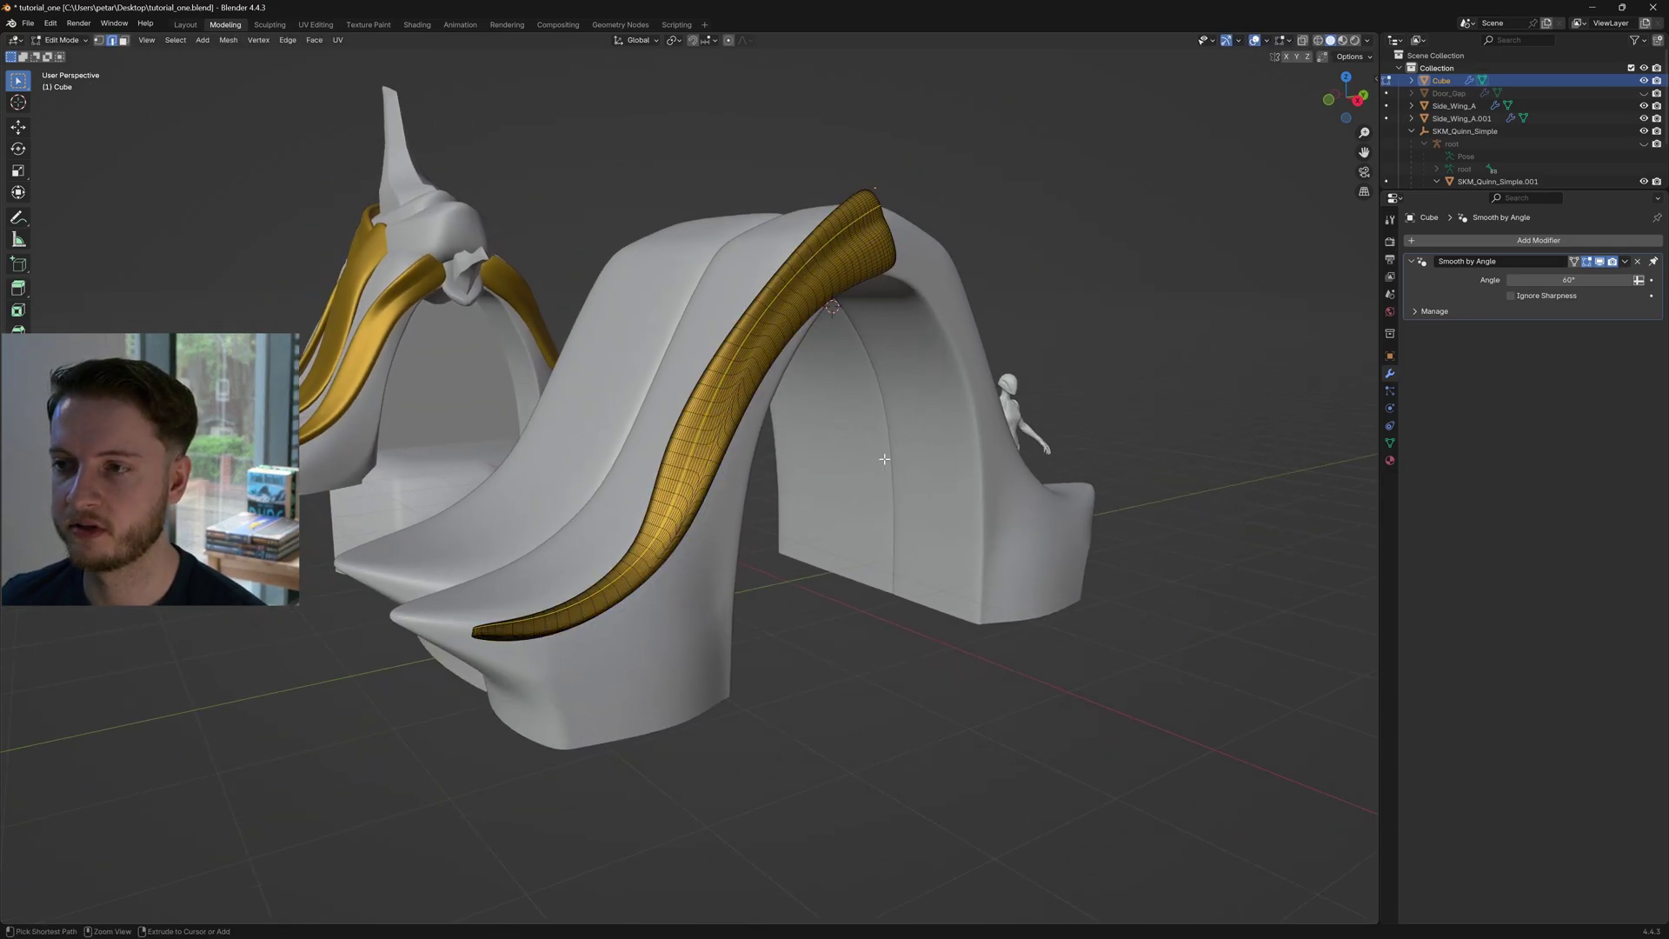
# Undo applying the trim's modifiers and set the Subdivision viewport level to 2
pyautogui.press('Tab')
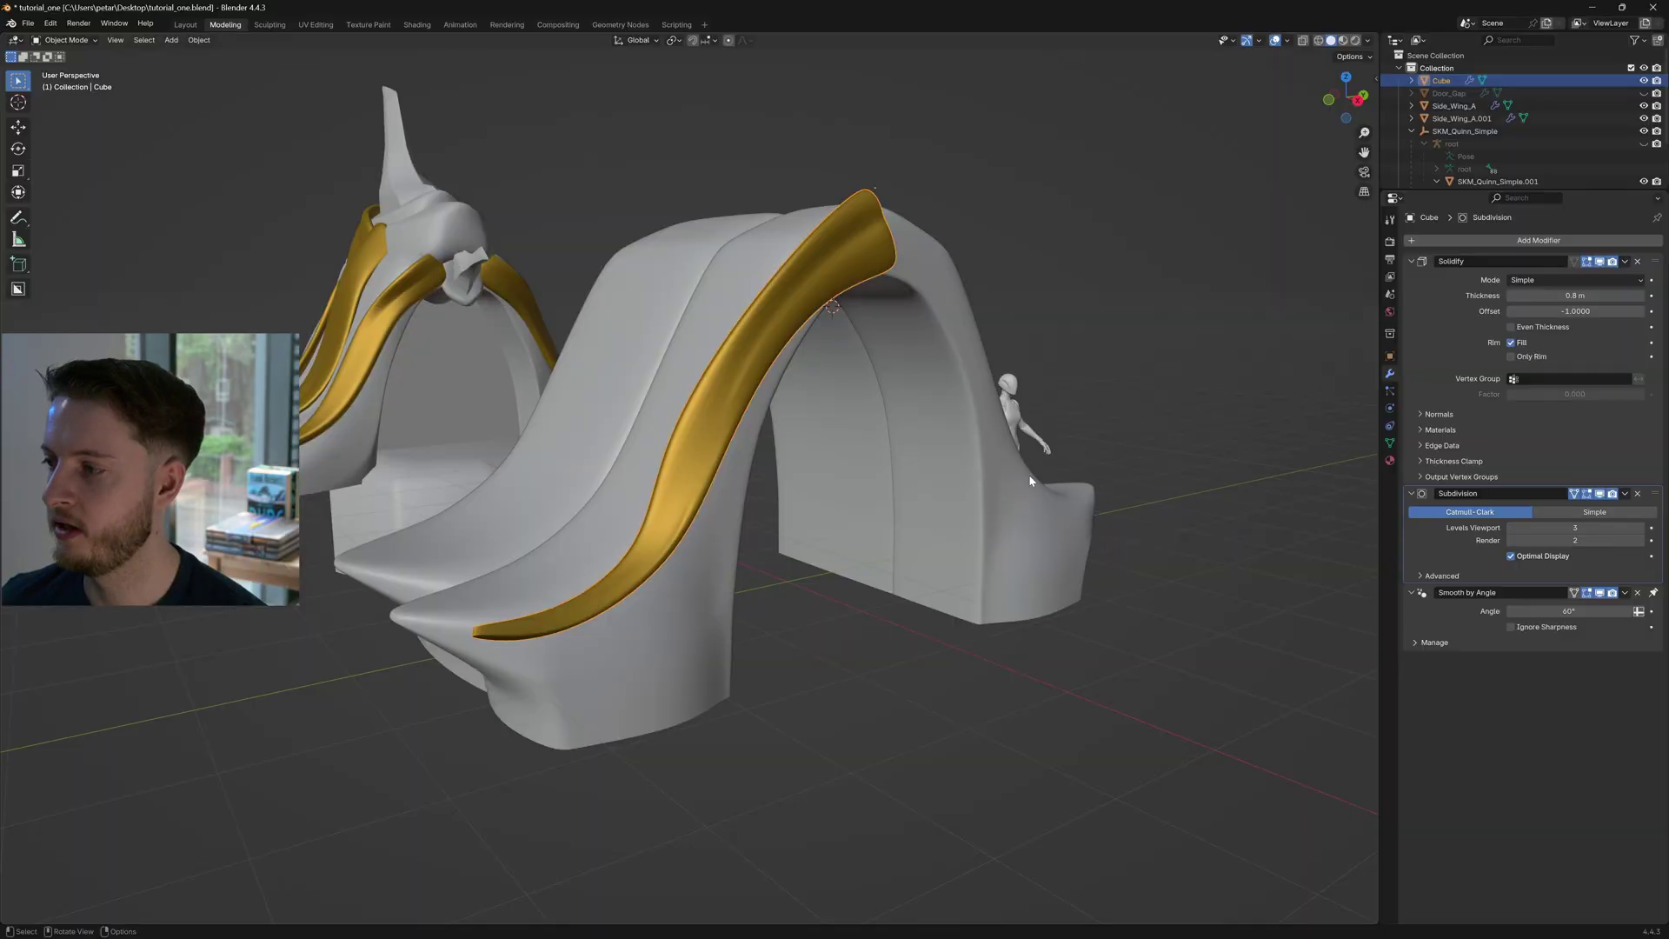
pyautogui.click(1511, 528)
pyautogui.press('Tab')
pyautogui.moveTo(881, 530); pyautogui.dragTo(726, 527, button='middle')
pyautogui.press('Tab')
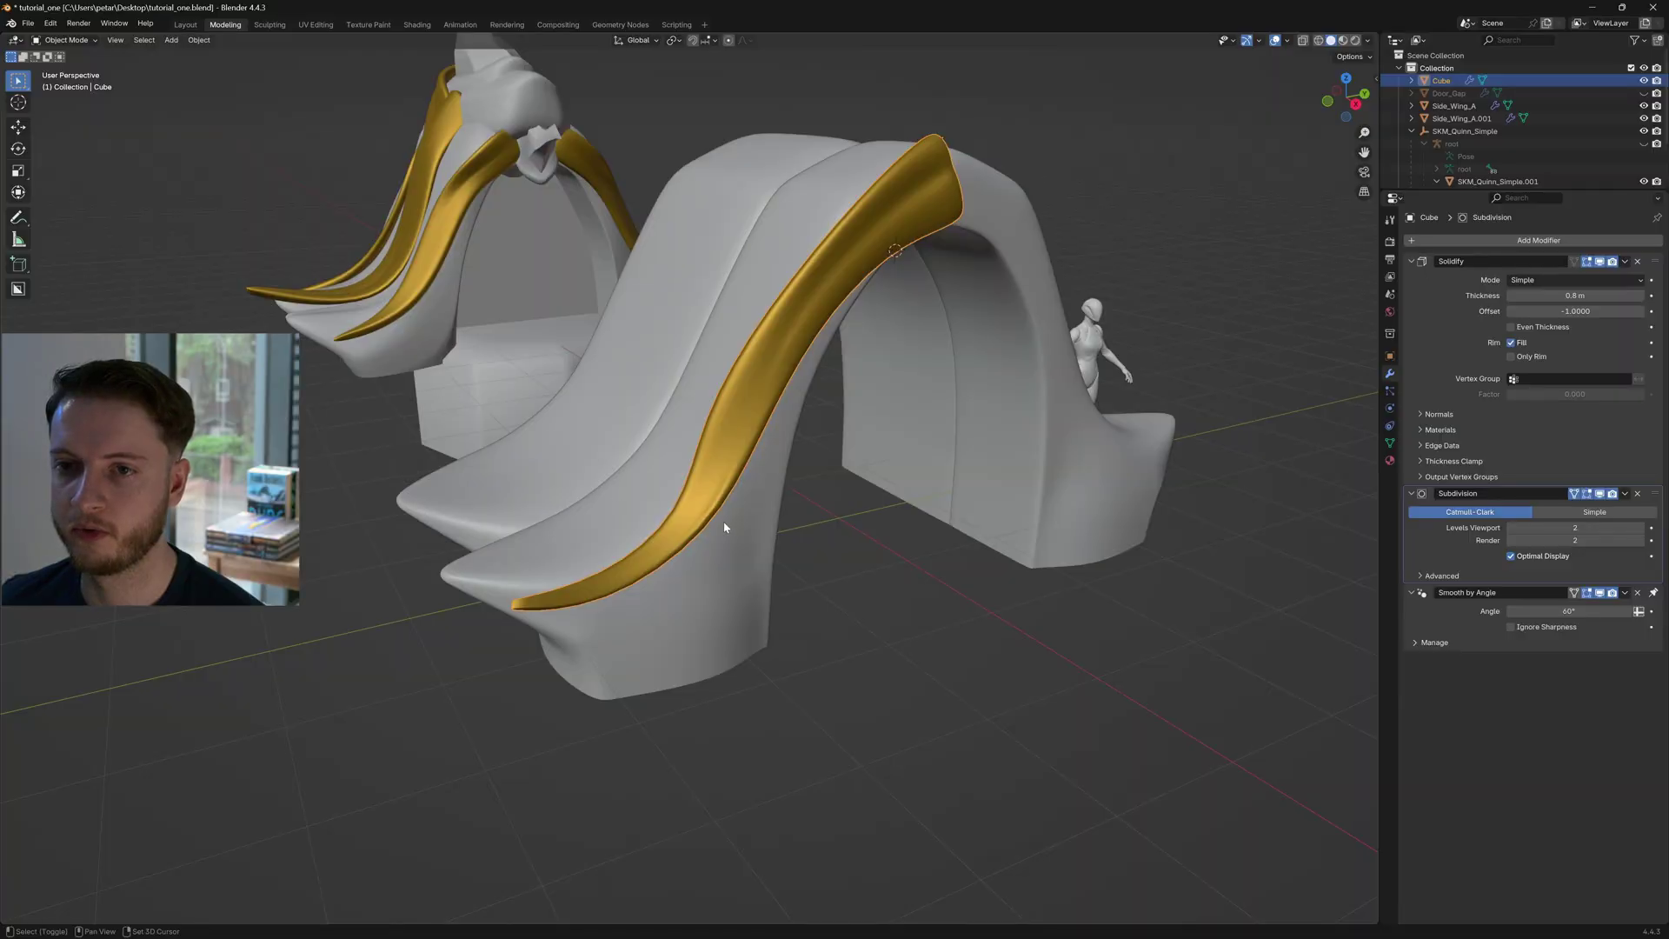
# Turn off the Subdivision modifier's On Cage and Edit Mode display for the gold trim
pyautogui.scroll(6, 820, 496)
pyautogui.press('Tab')
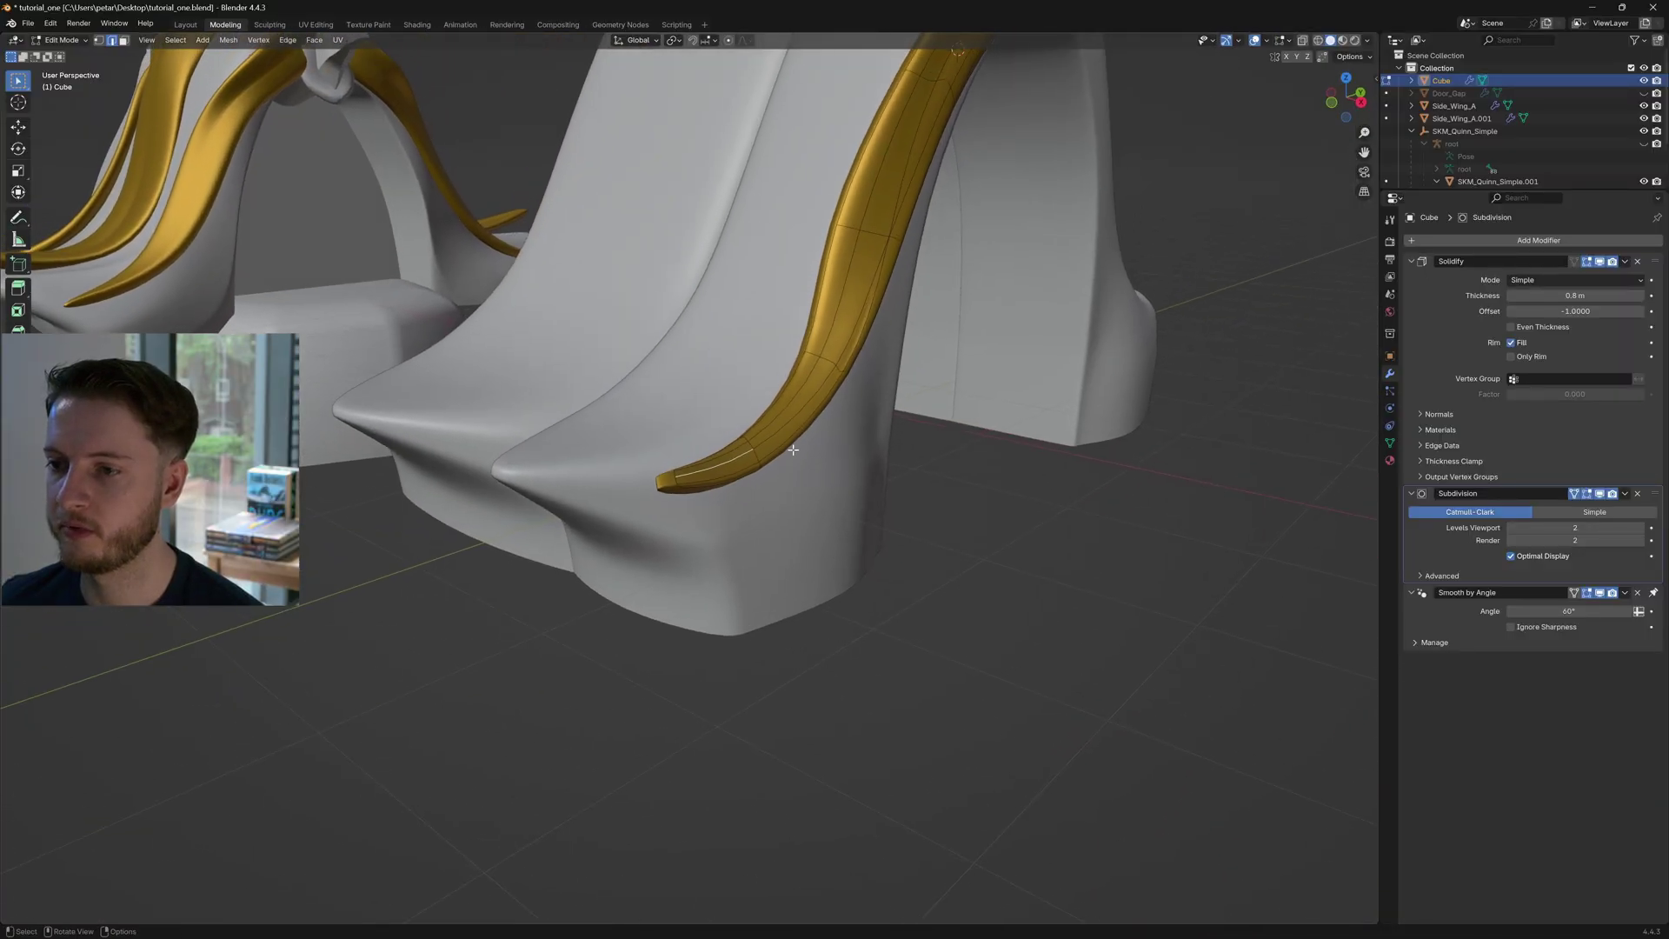
pyautogui.moveTo(793, 450); pyautogui.dragTo(748, 461, button='middle')
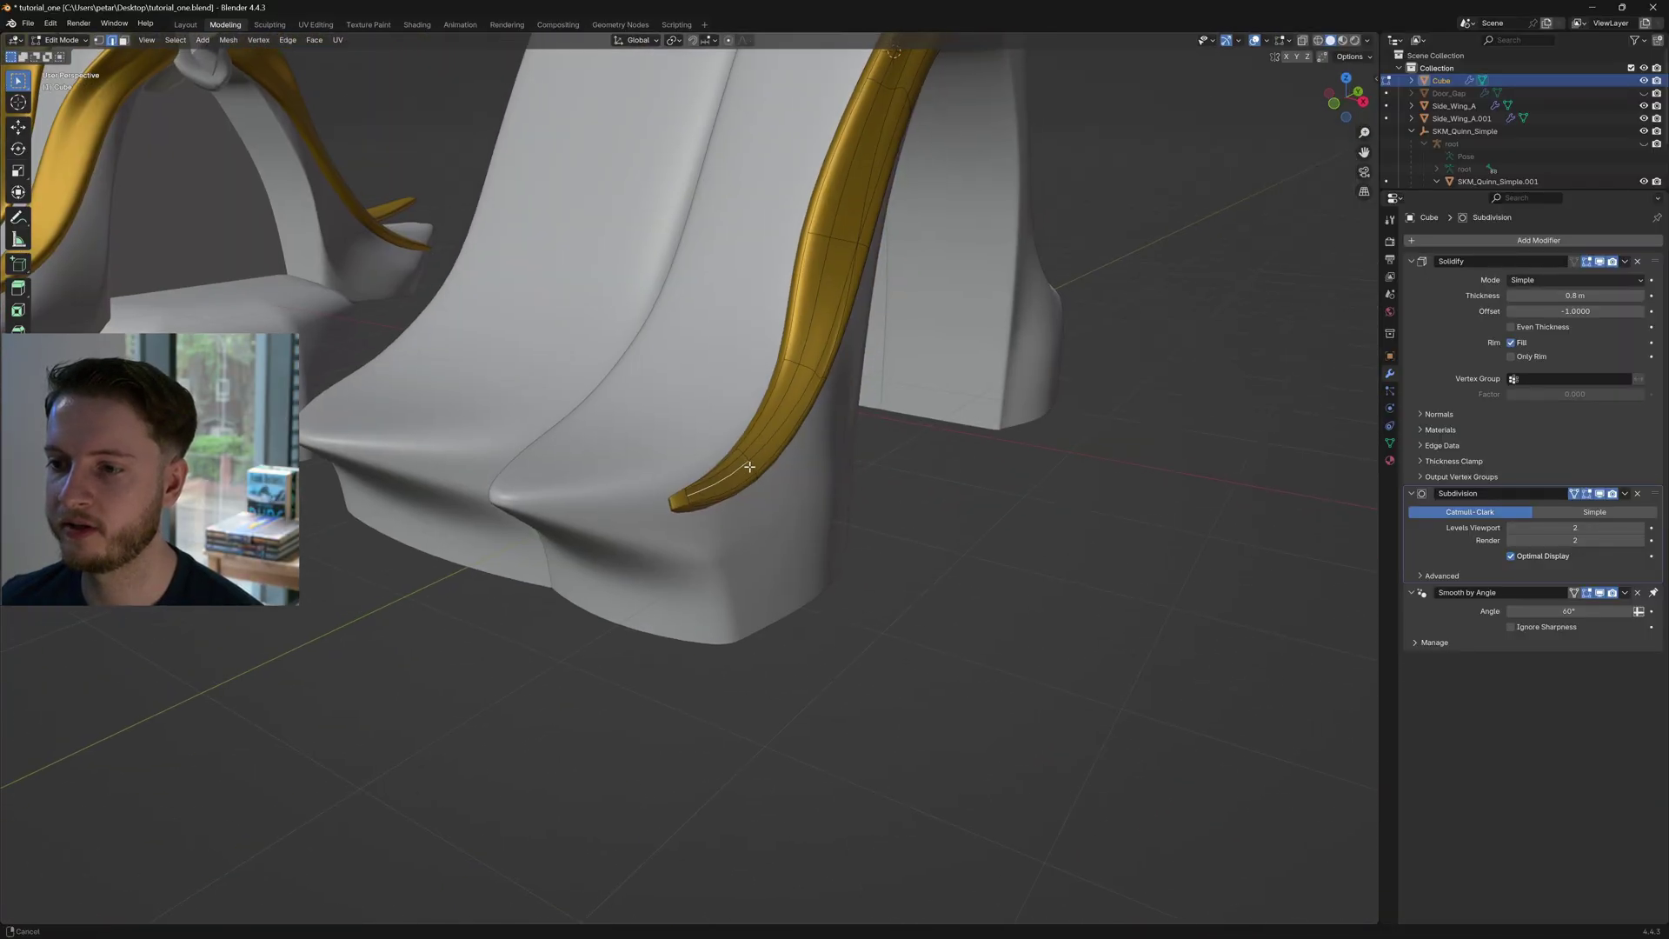
pyautogui.keyDown('ctrl'); pyautogui.click(831, 306); pyautogui.keyUp('ctrl')
pyautogui.moveTo(831, 306); pyautogui.dragTo(822, 402, button='middle')
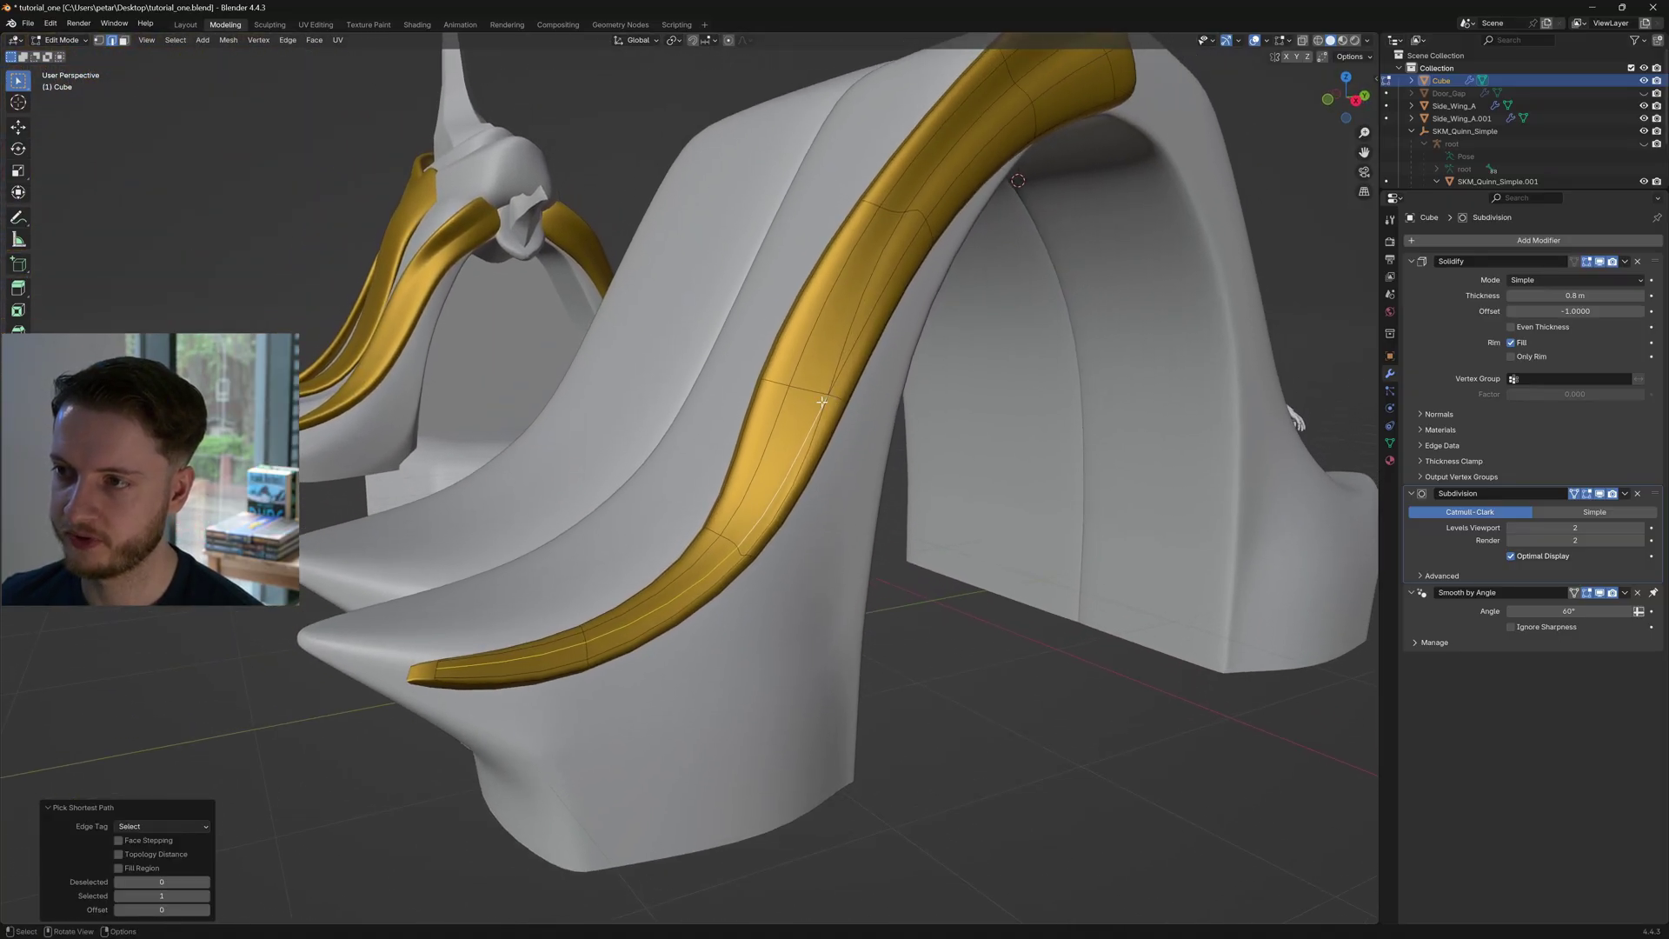
pyautogui.click(1575, 493)
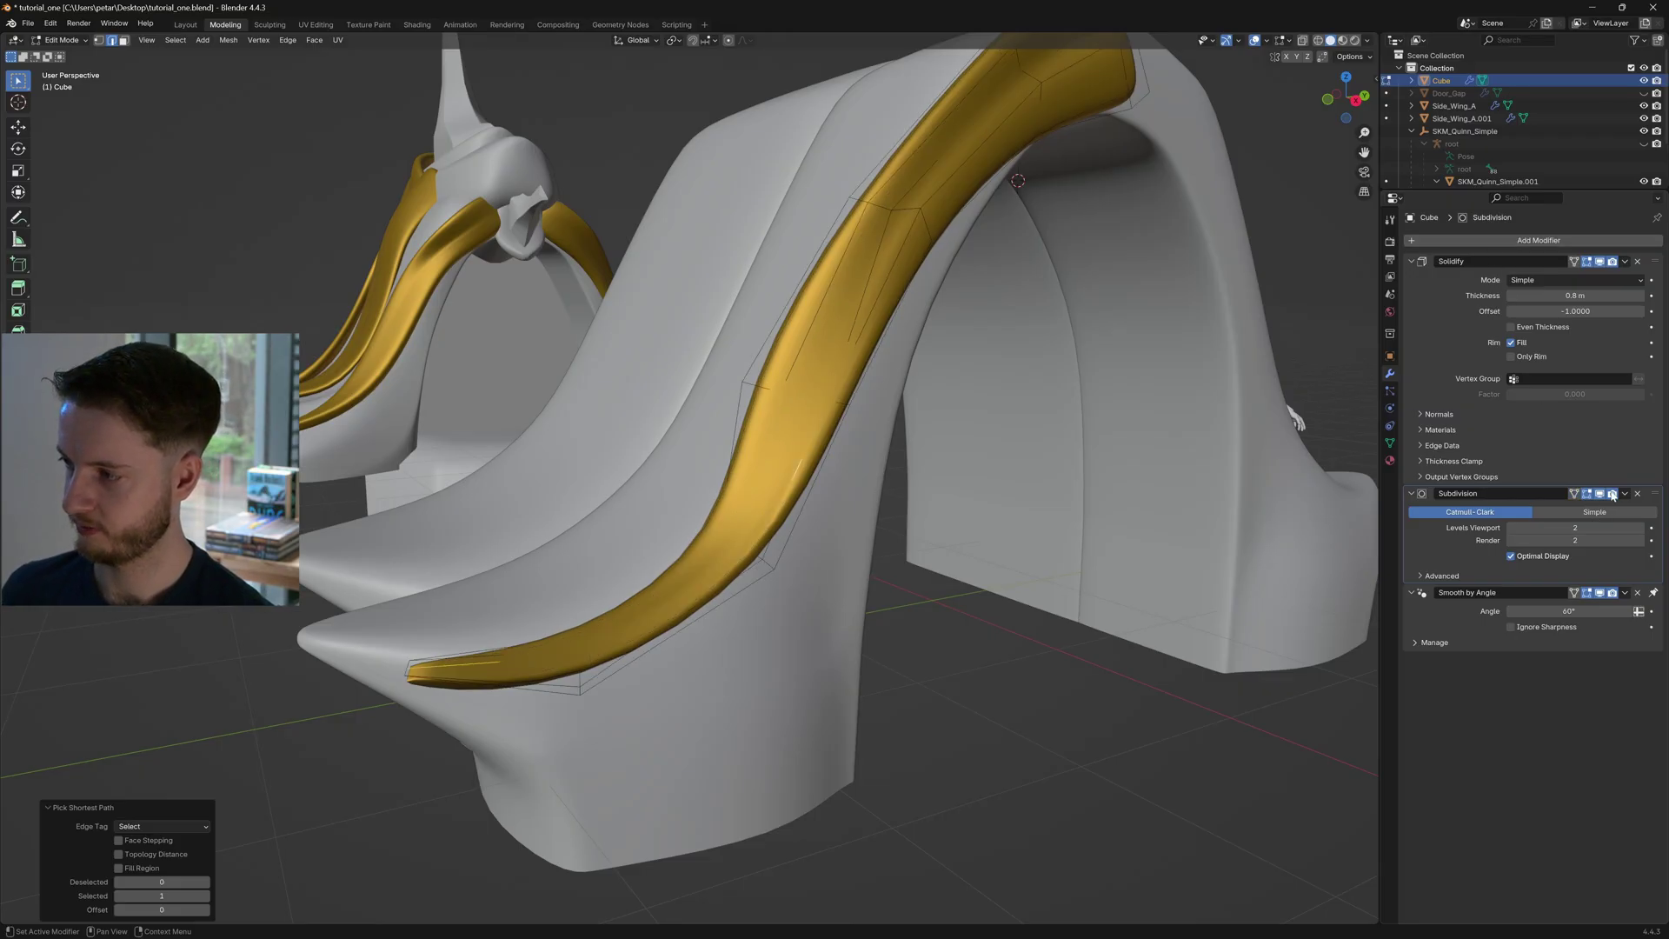
pyautogui.click(1588, 493)
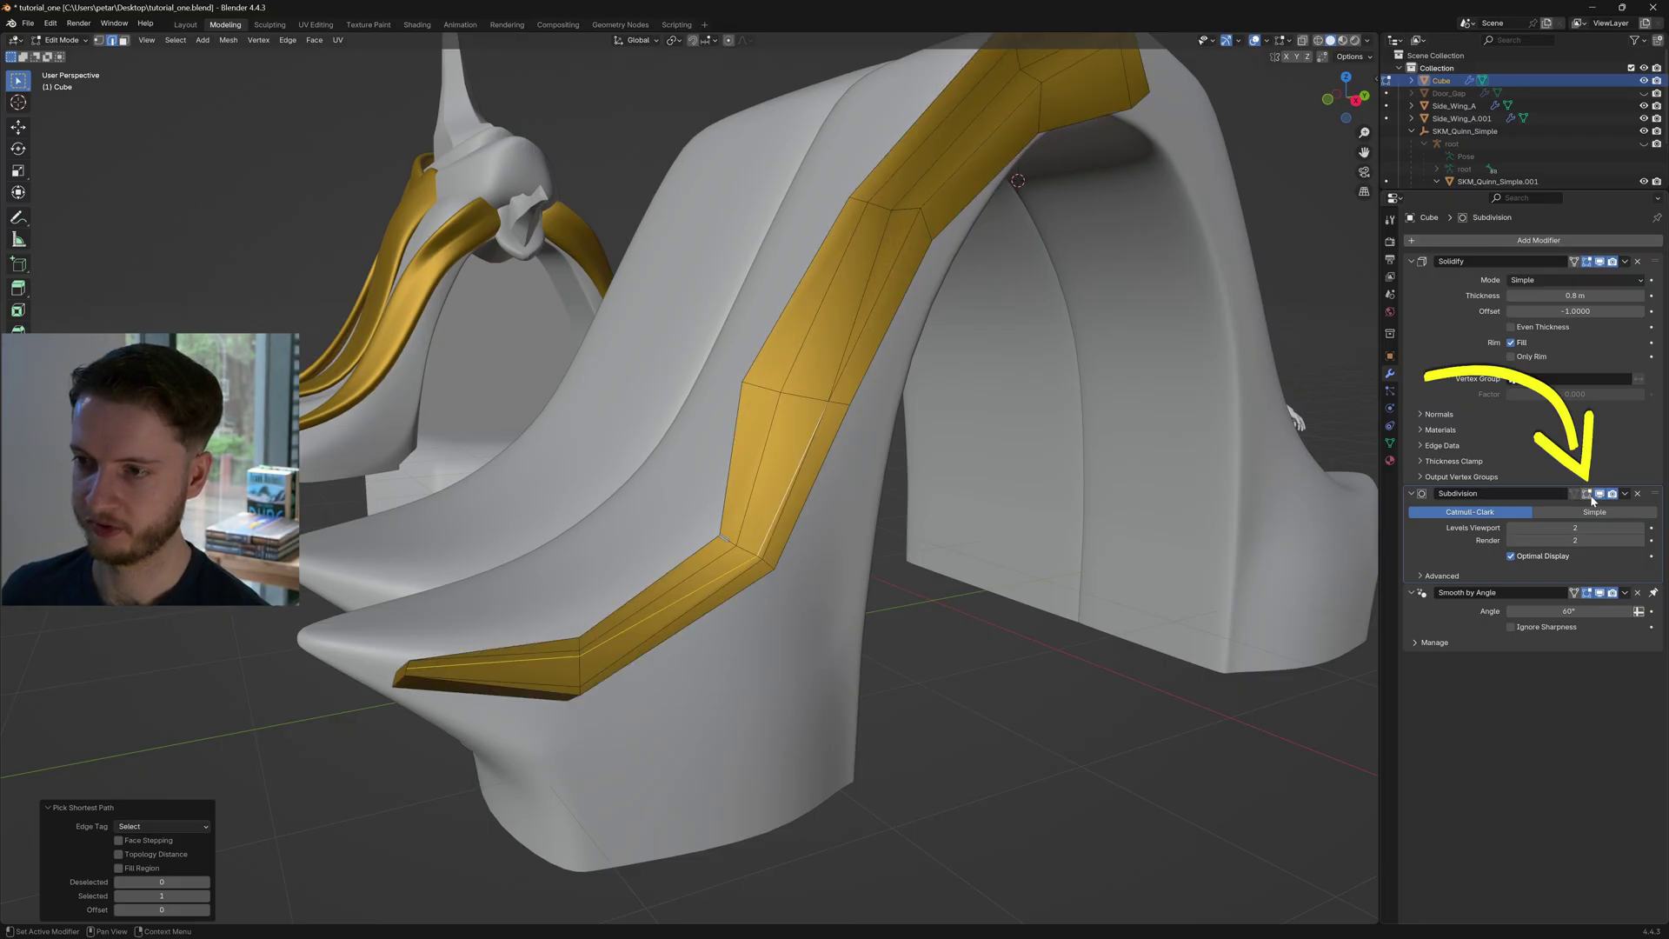
# Cut a line with the Knife from the trim's lower bend up through the two sections above it
pyautogui.moveTo(870, 400); pyautogui.dragTo(805, 493, button='middle')
pyautogui.press('k')
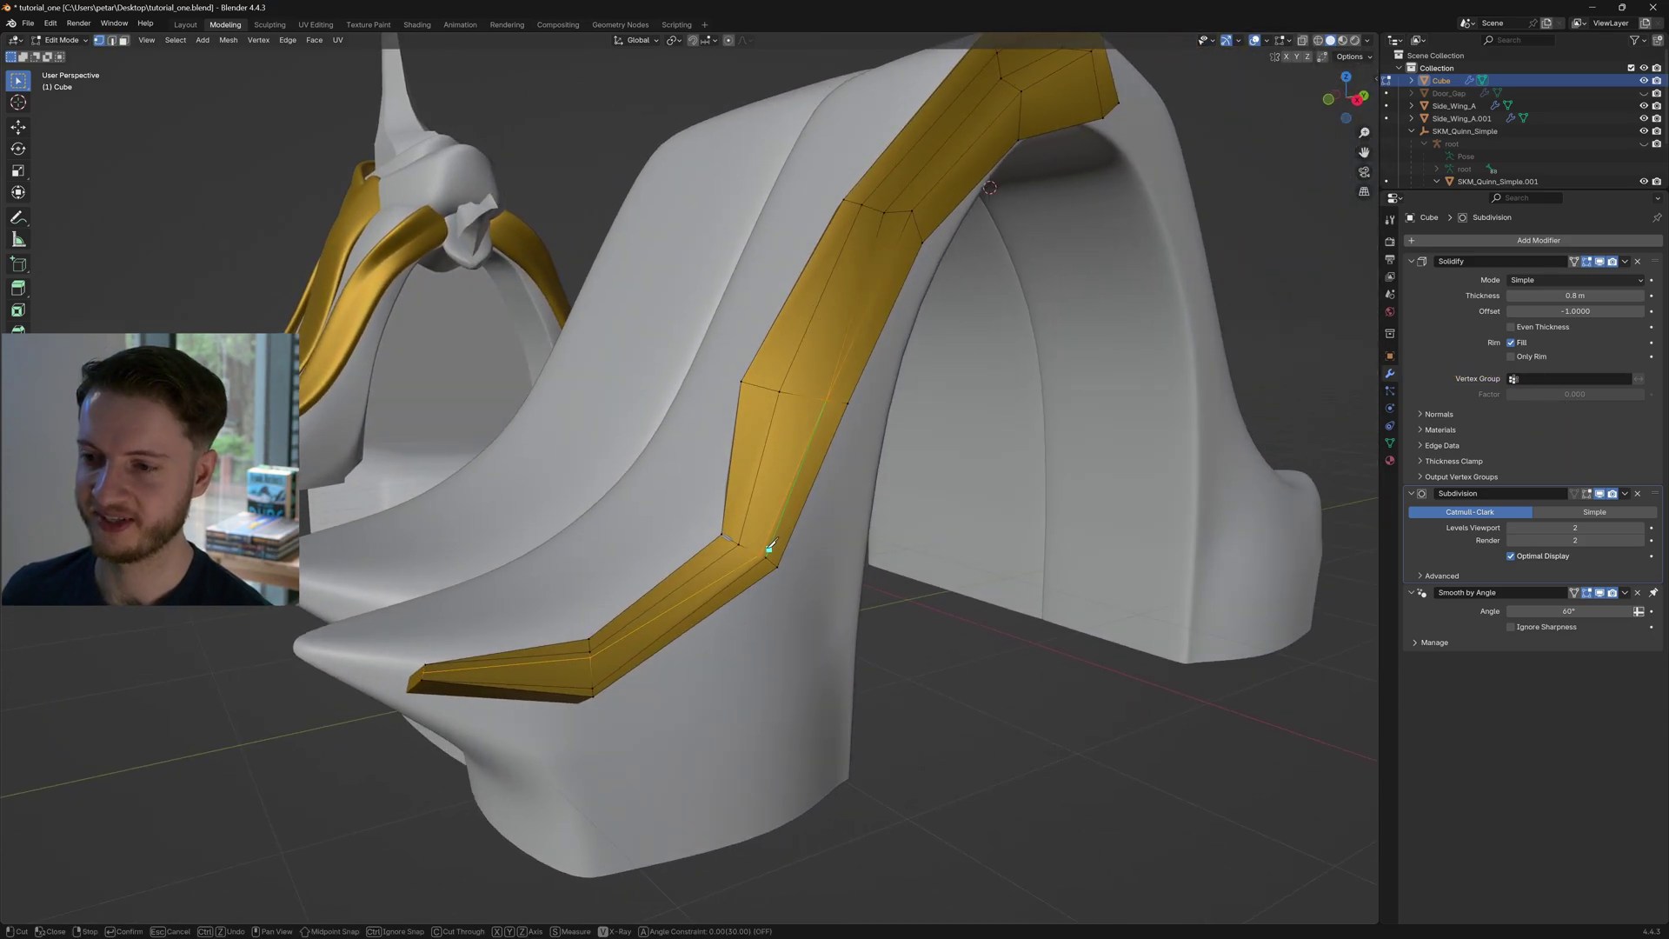
pyautogui.click(762, 553)
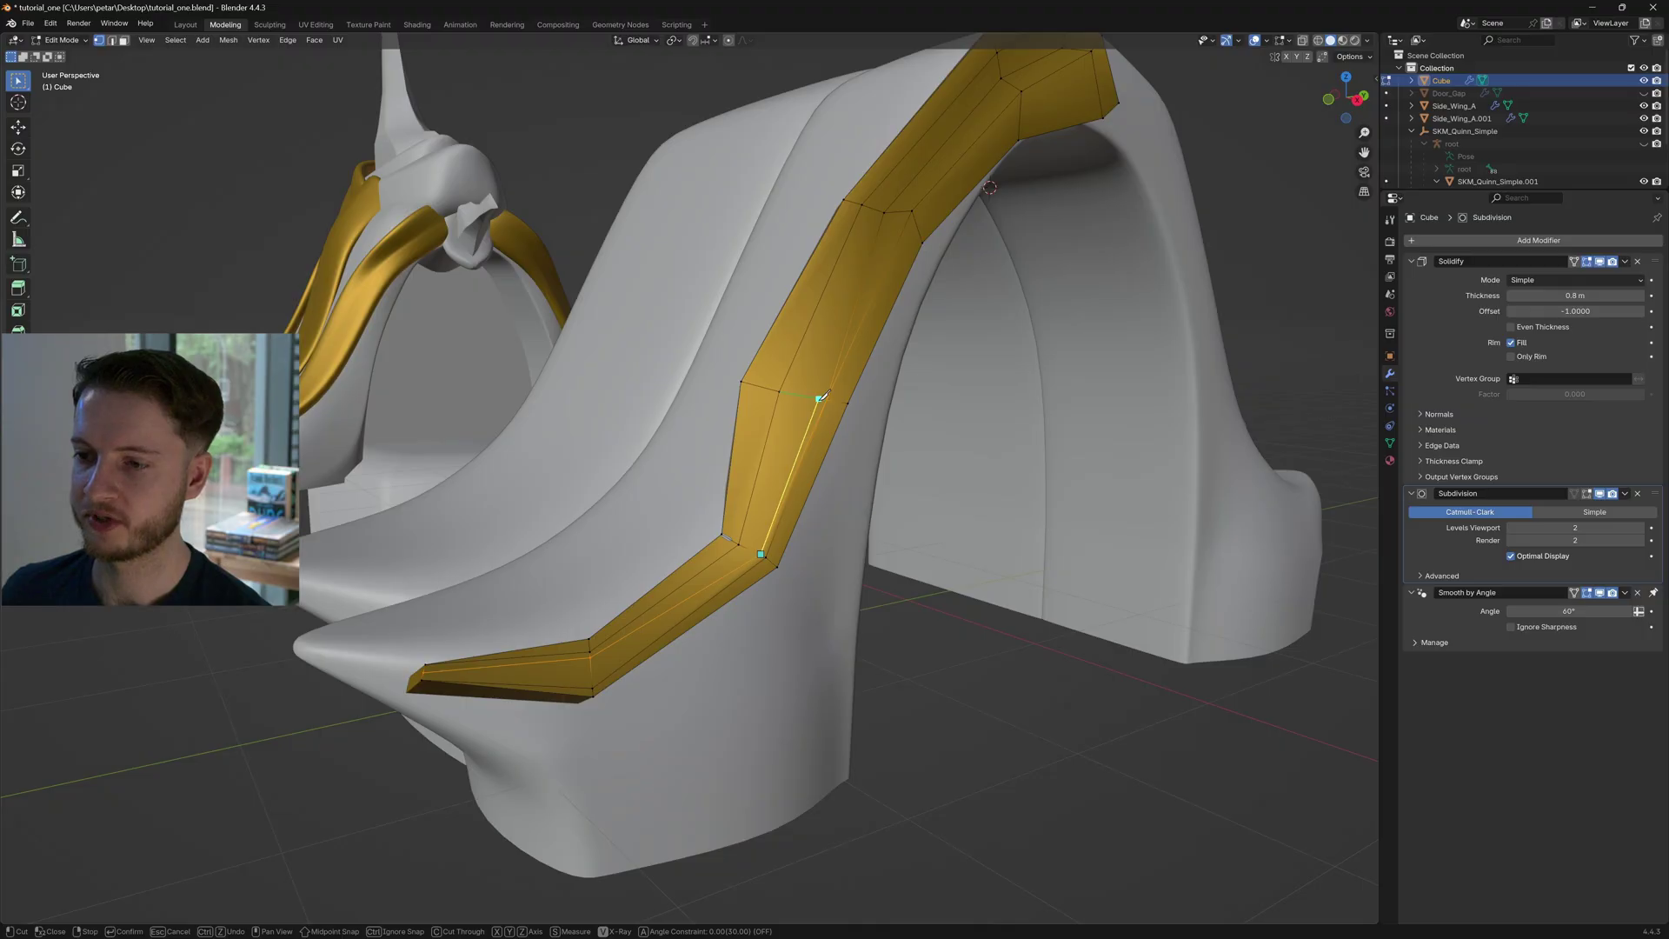
pyautogui.click(819, 397)
pyautogui.click(885, 213)
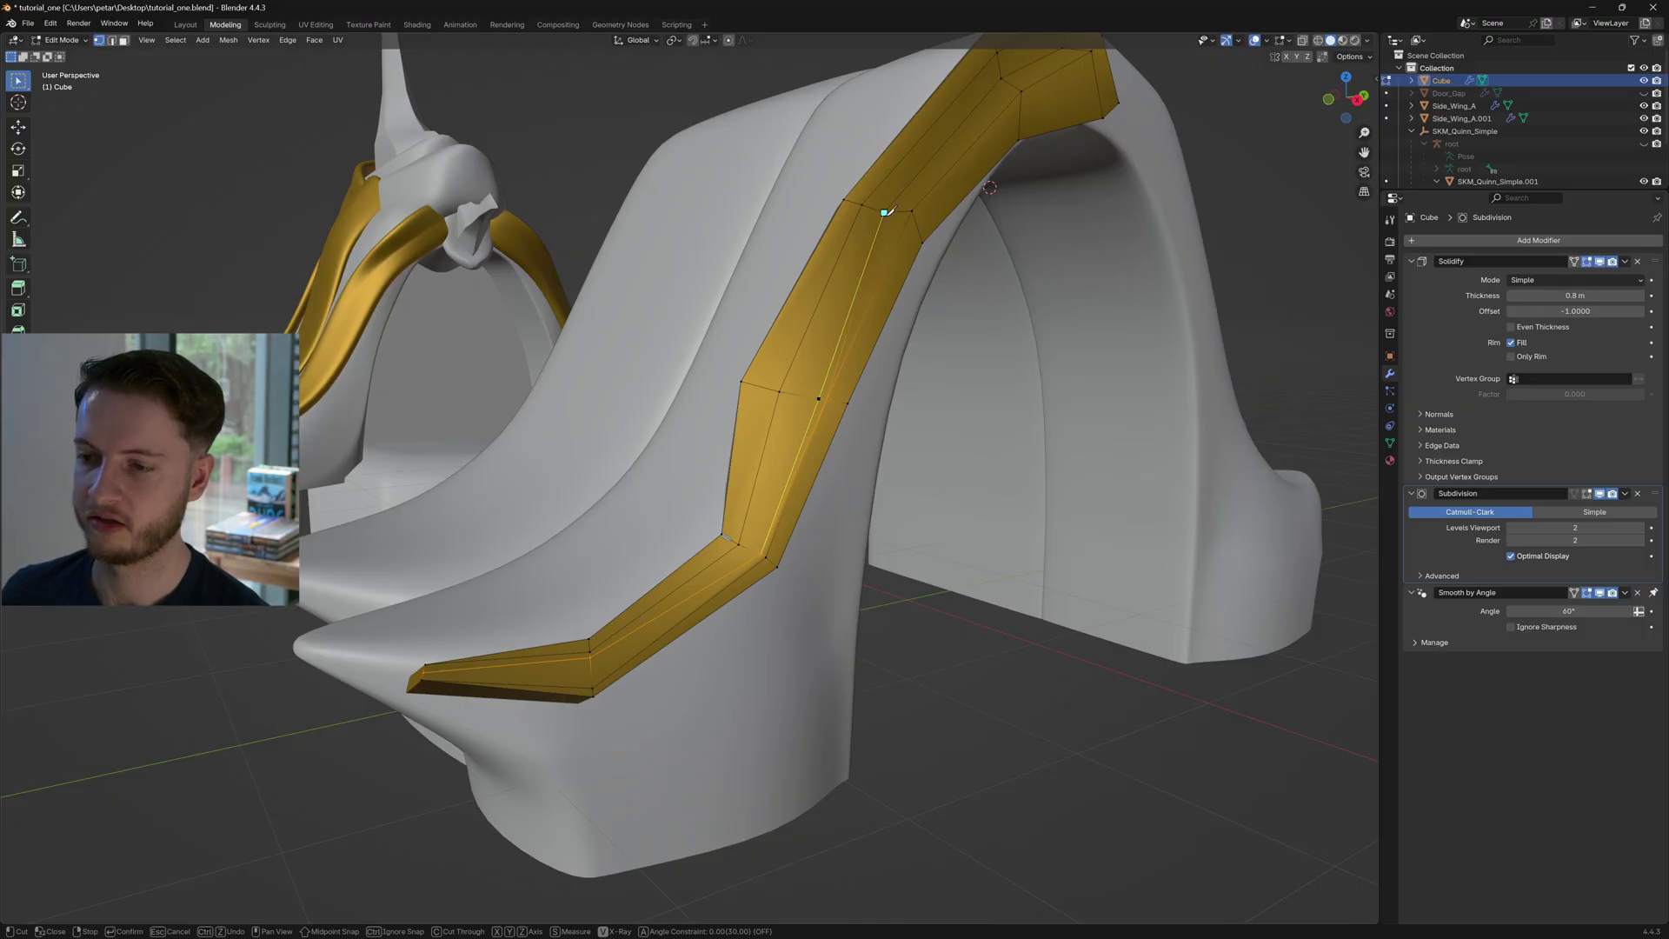
pyautogui.press('Return')
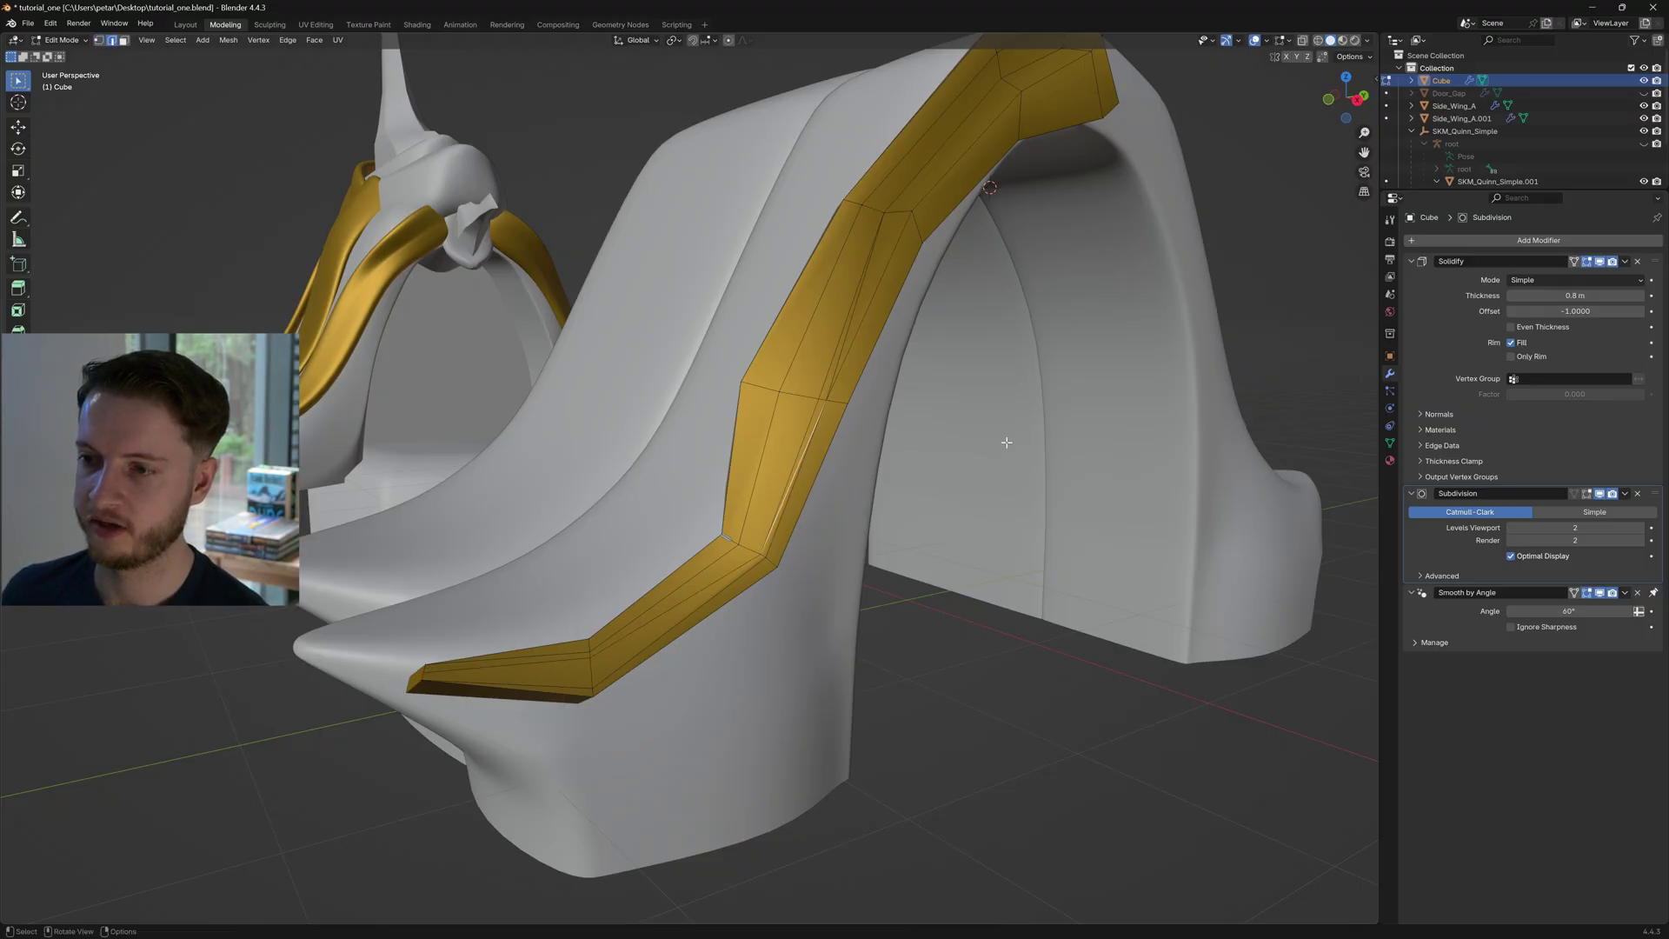
# Dissolve the edge added by the cut in the upper of the two sections
pyautogui.press('x')
pyautogui.click(1000, 440)
pyautogui.hotkey('ctrl', 'z')
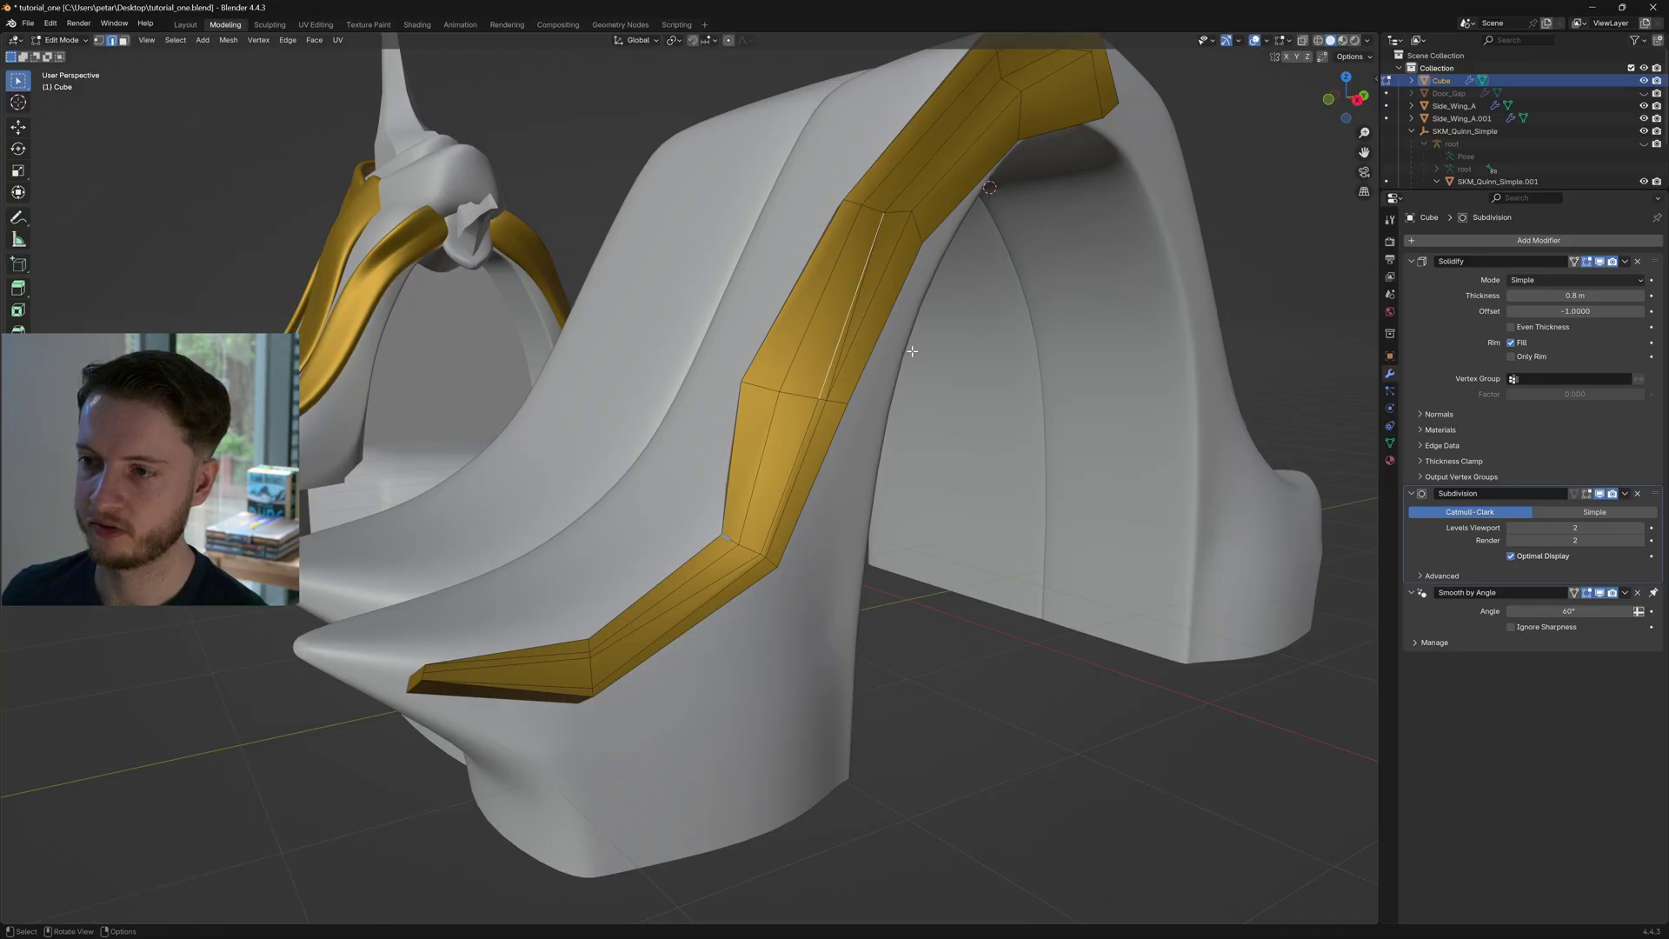
pyautogui.press('x')
pyautogui.click(1017, 352)
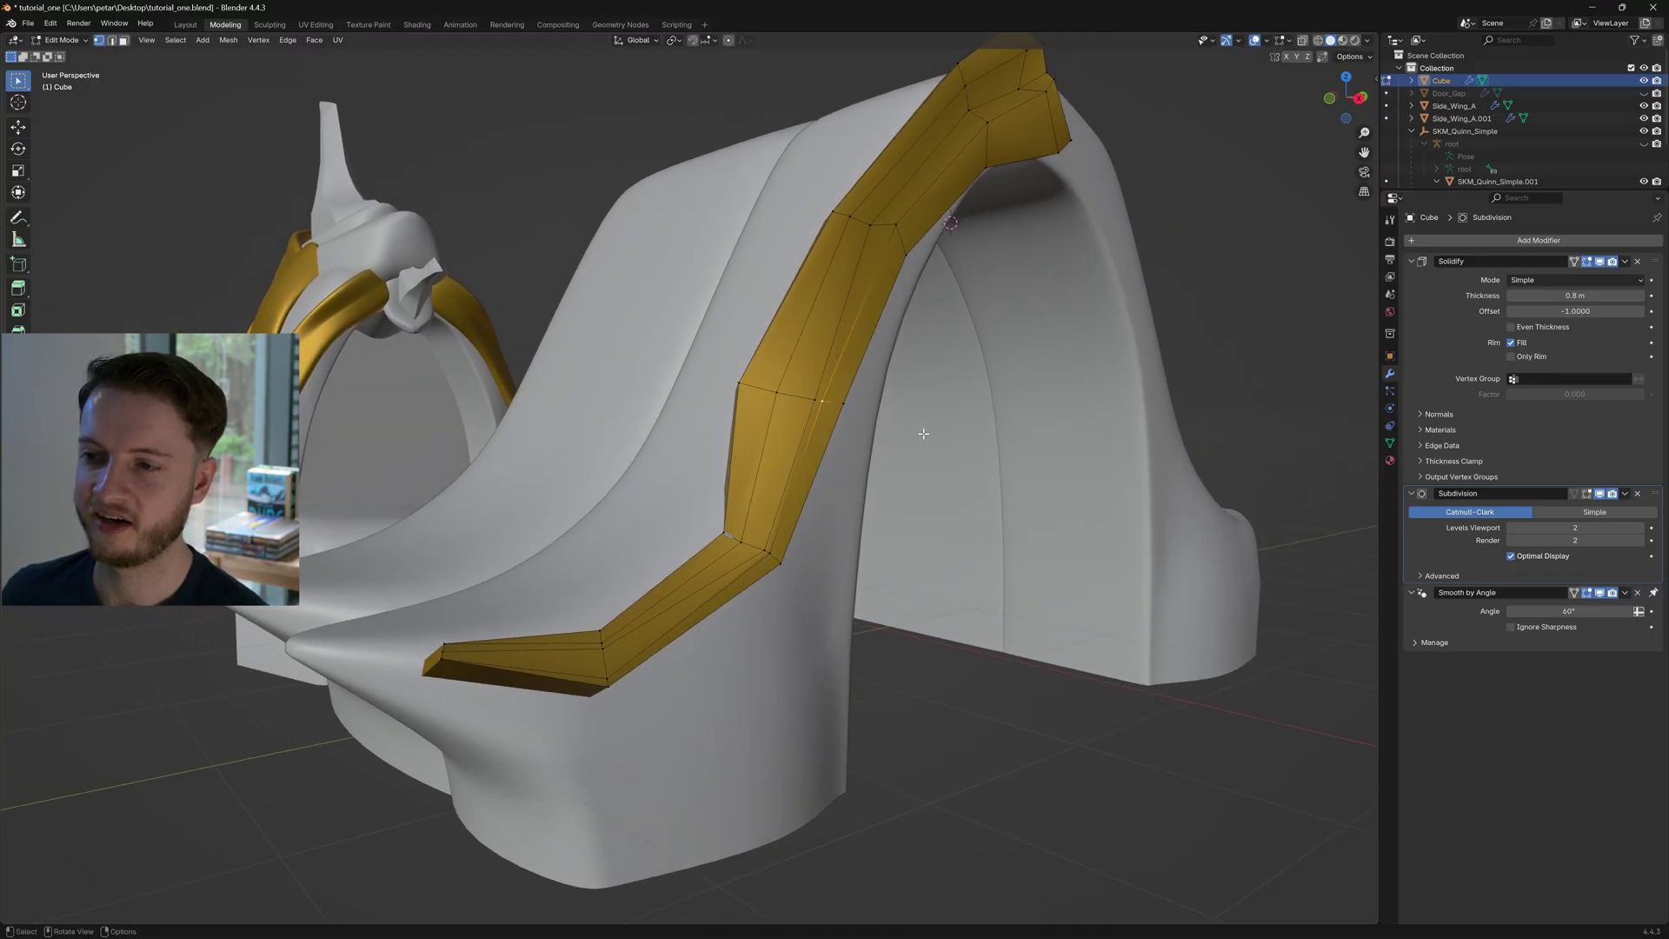
# Slide the inner vertex at the trim's lower bend along its edge by a factor of about 0.14
pyautogui.click(770, 553)
pyautogui.hotkey('shift', 'v')
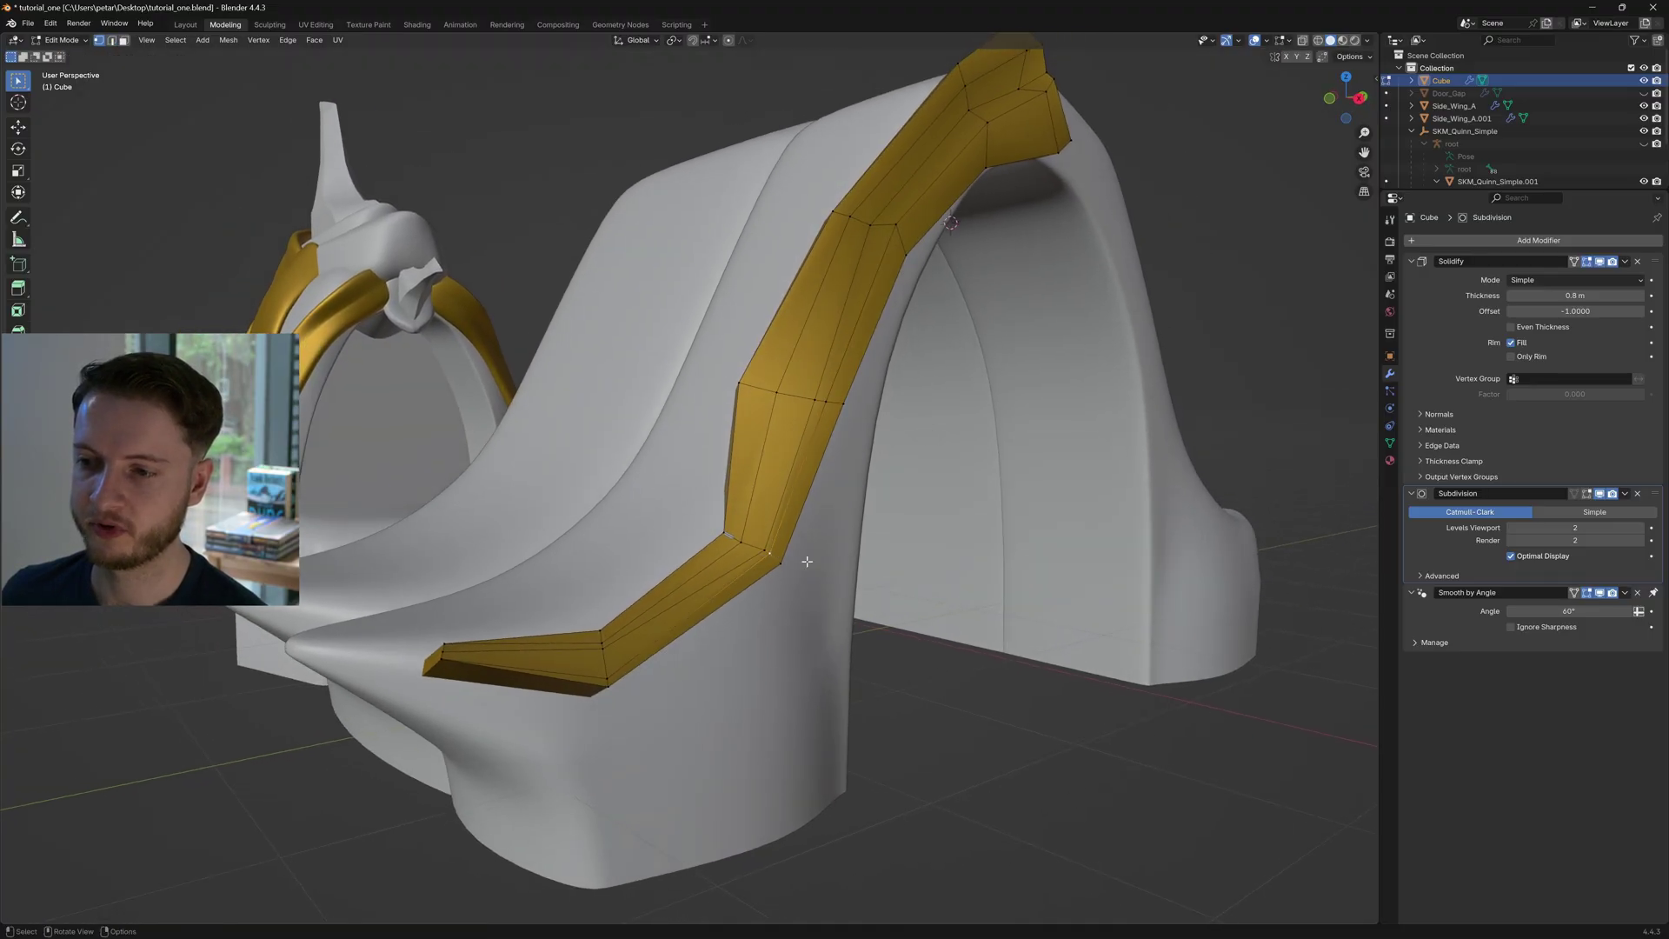
pyautogui.click(808, 562)
pyautogui.hotkey('shift', 'v')
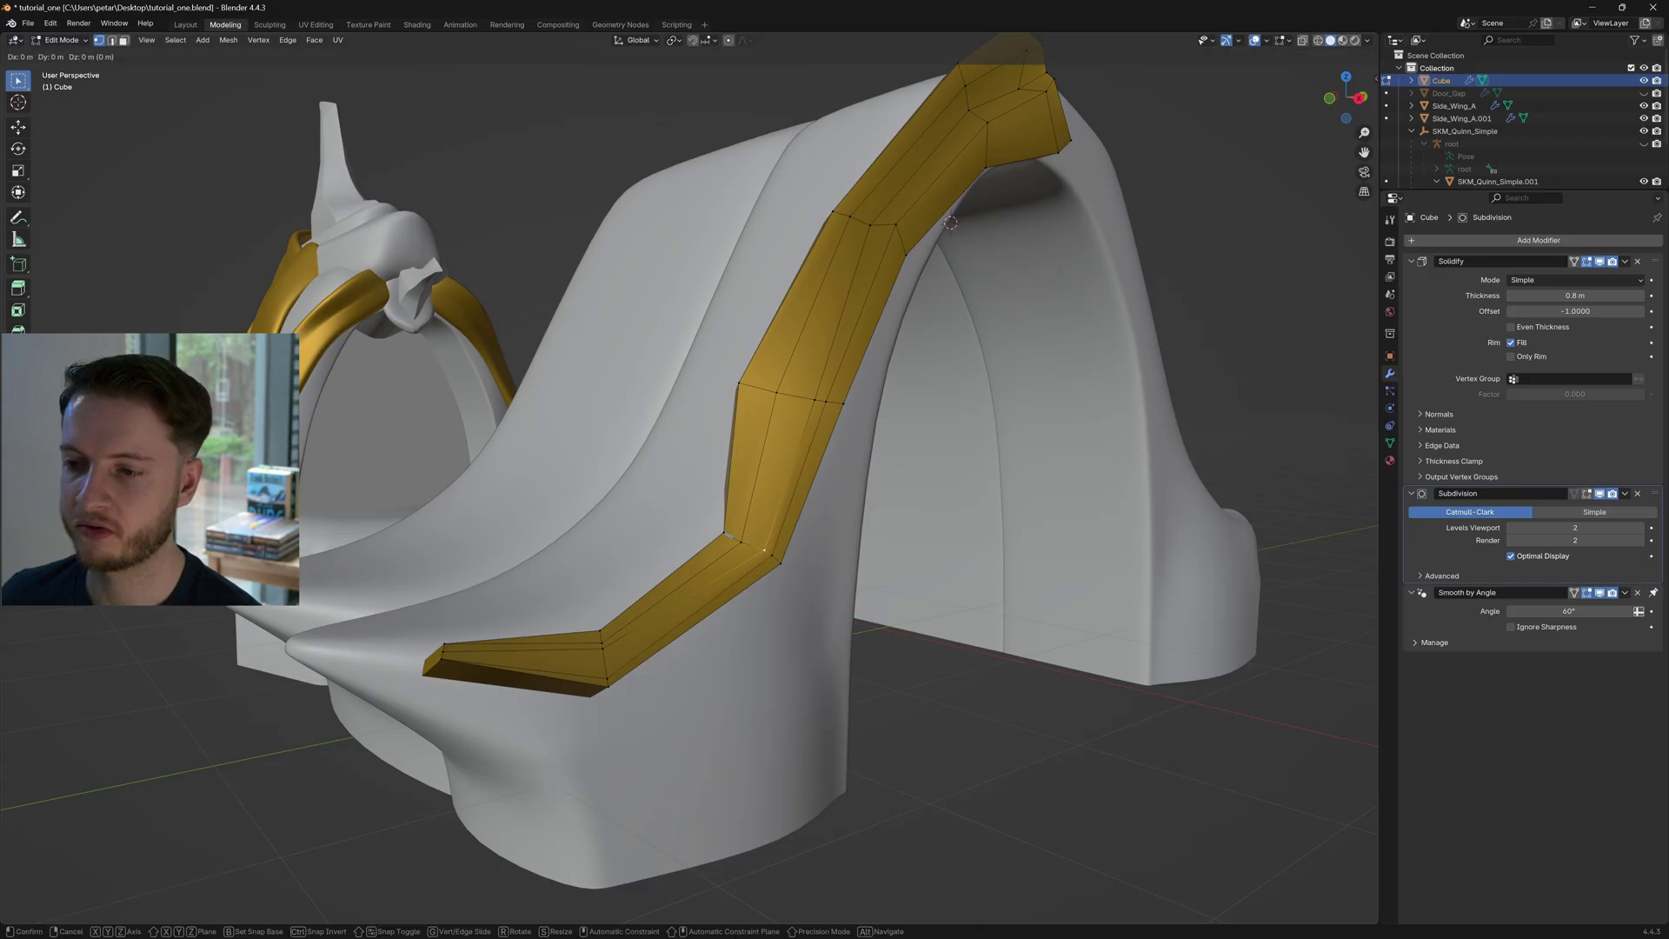
pyautogui.click(893, 577)
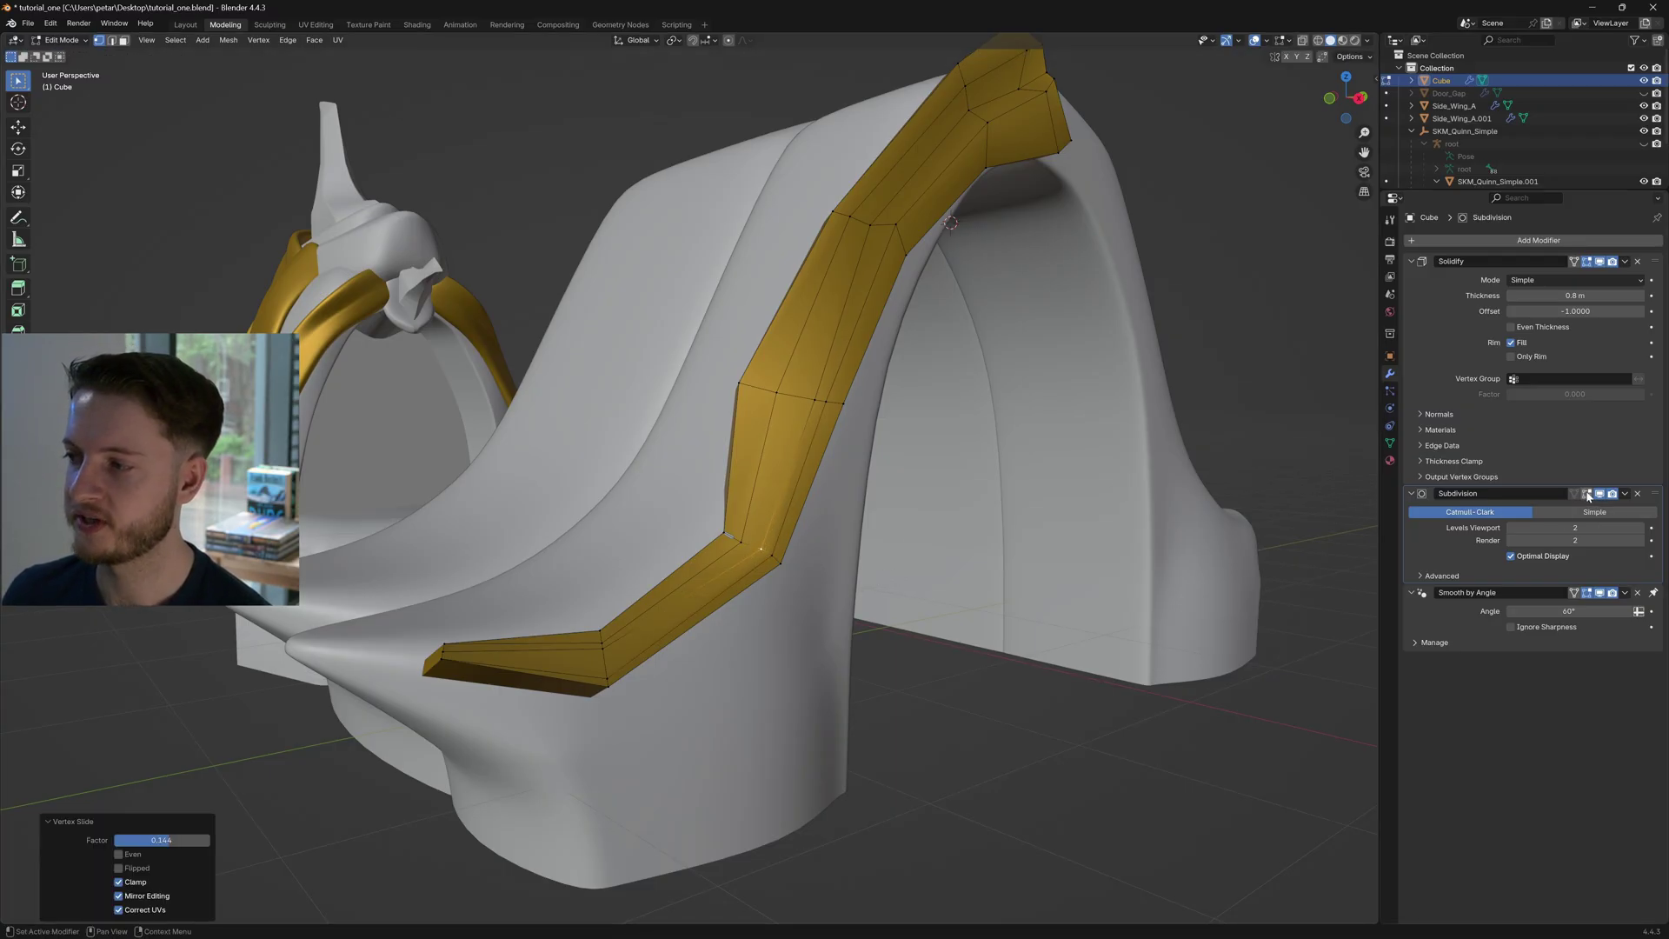
# Turn the Subdivision modifier's Edit Mode and On Cage display back on for the gold trim
pyautogui.moveTo(1154, 465); pyautogui.dragTo(980, 486, button='middle')
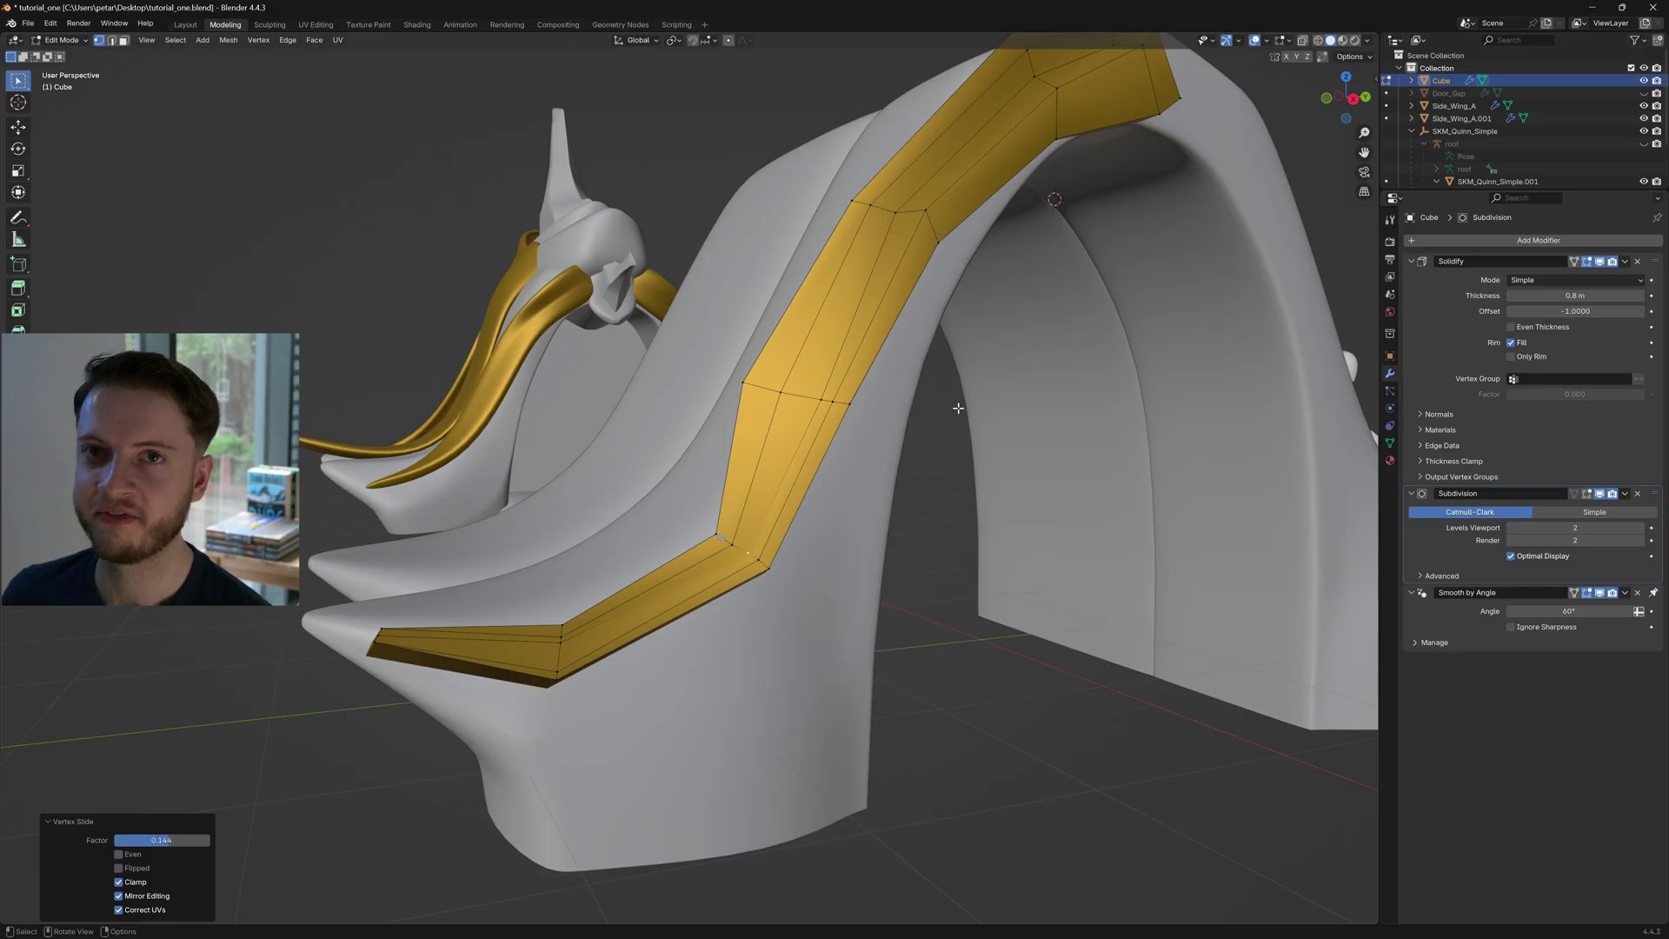
pyautogui.moveTo(958, 408); pyautogui.dragTo(918, 220, button='middle')
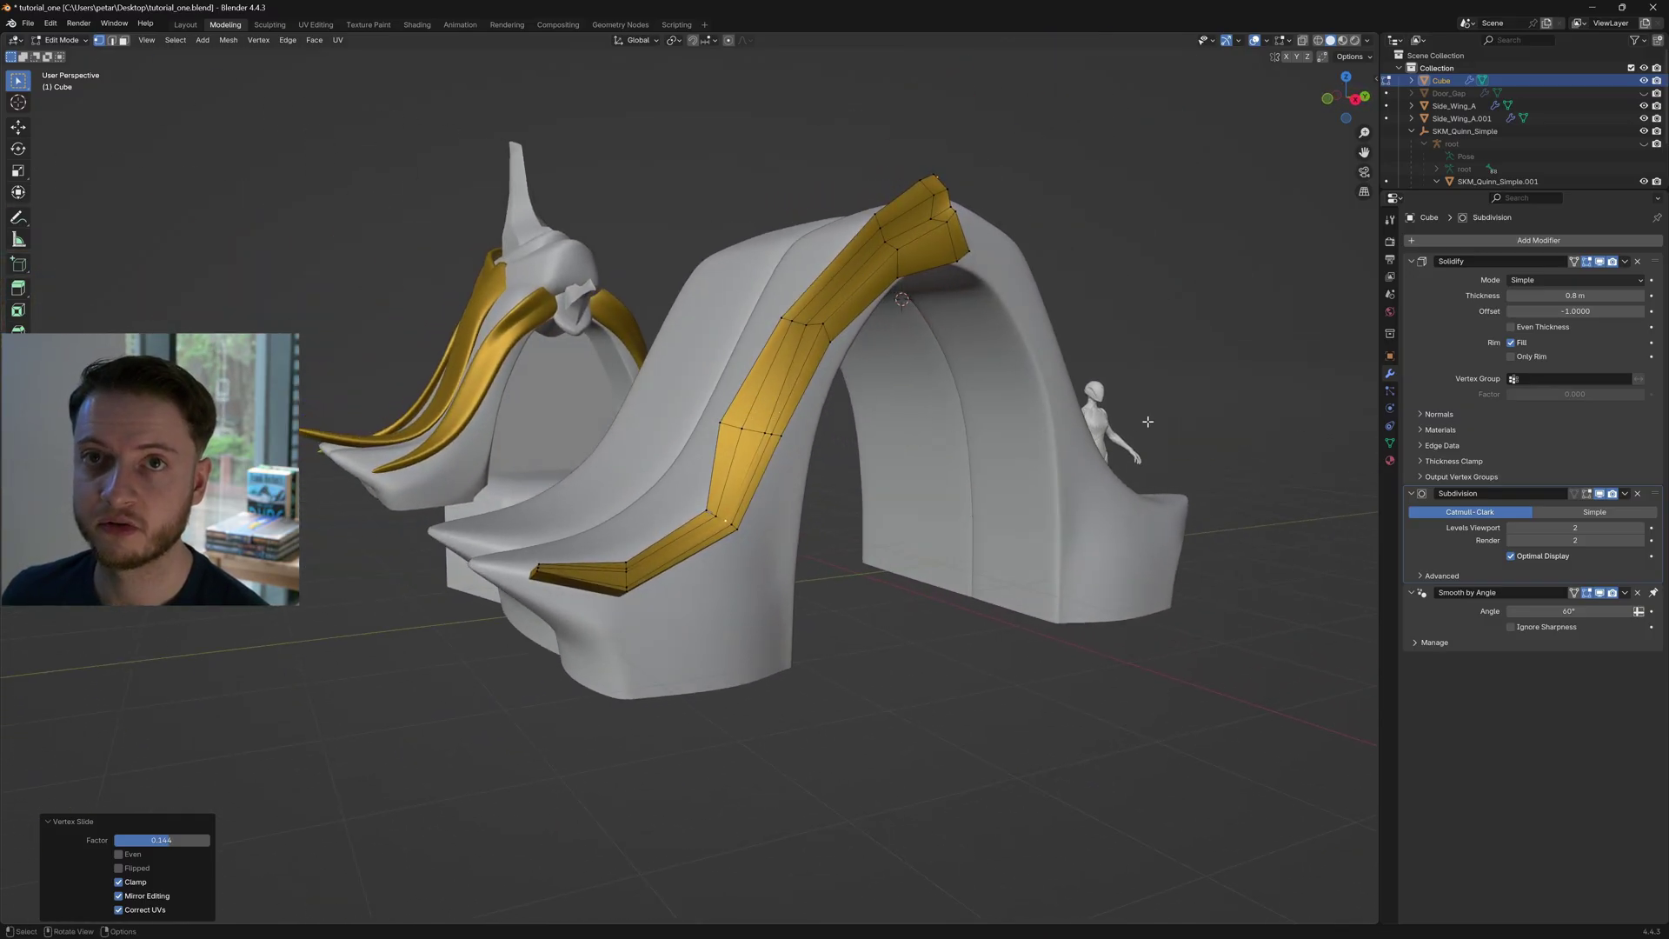
pyautogui.click(1588, 494)
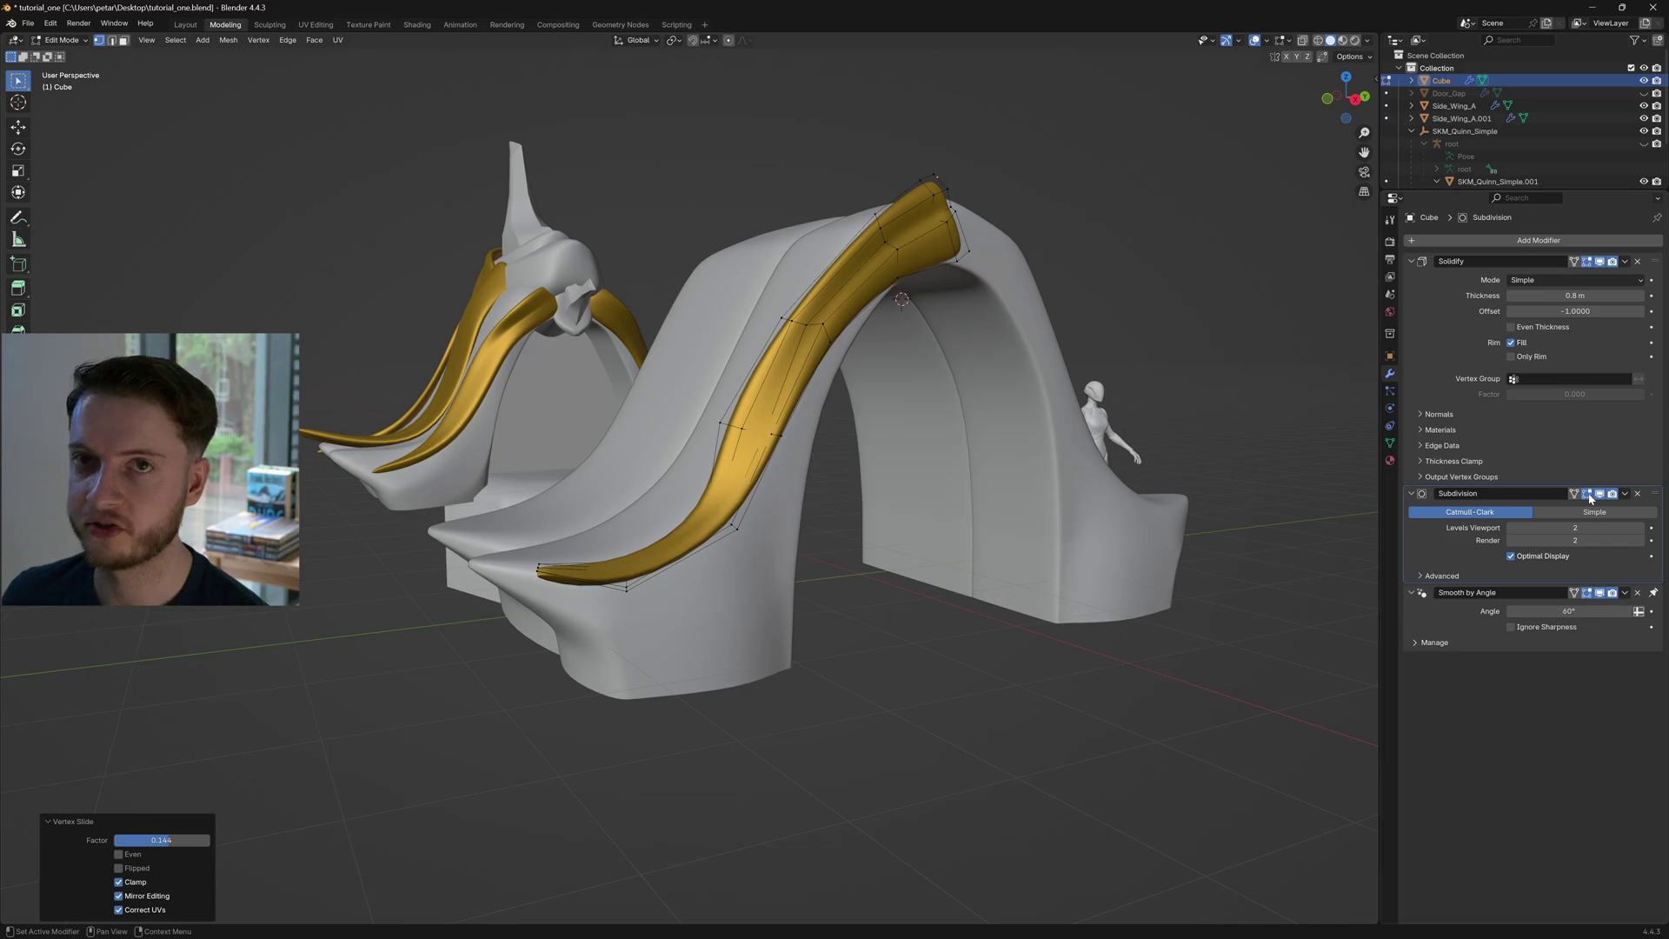
pyautogui.click(1575, 494)
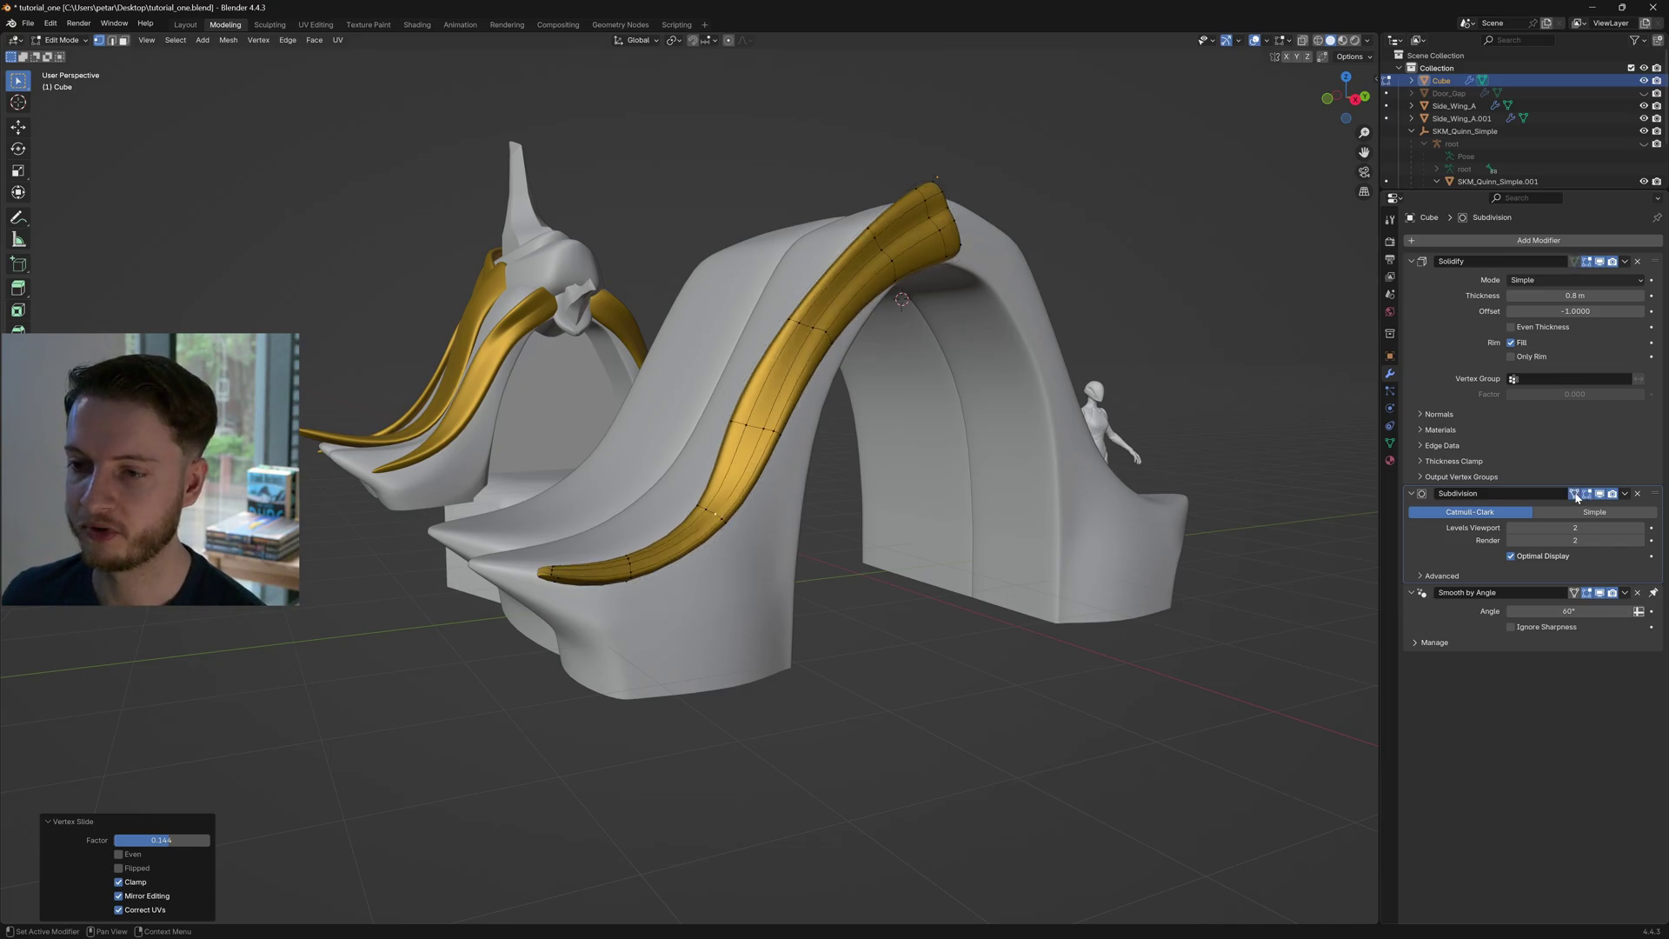
# Select edges along the trim's lower section and reposition them, first along Z and then freely
pyautogui.scroll(3, 807, 509)
pyautogui.moveTo(807, 509); pyautogui.dragTo(696, 486, button='middle')
pyautogui.press('2')
pyautogui.click(676, 517)
pyautogui.keyDown('ctrl'); pyautogui.click(796, 378); pyautogui.keyUp('ctrl')
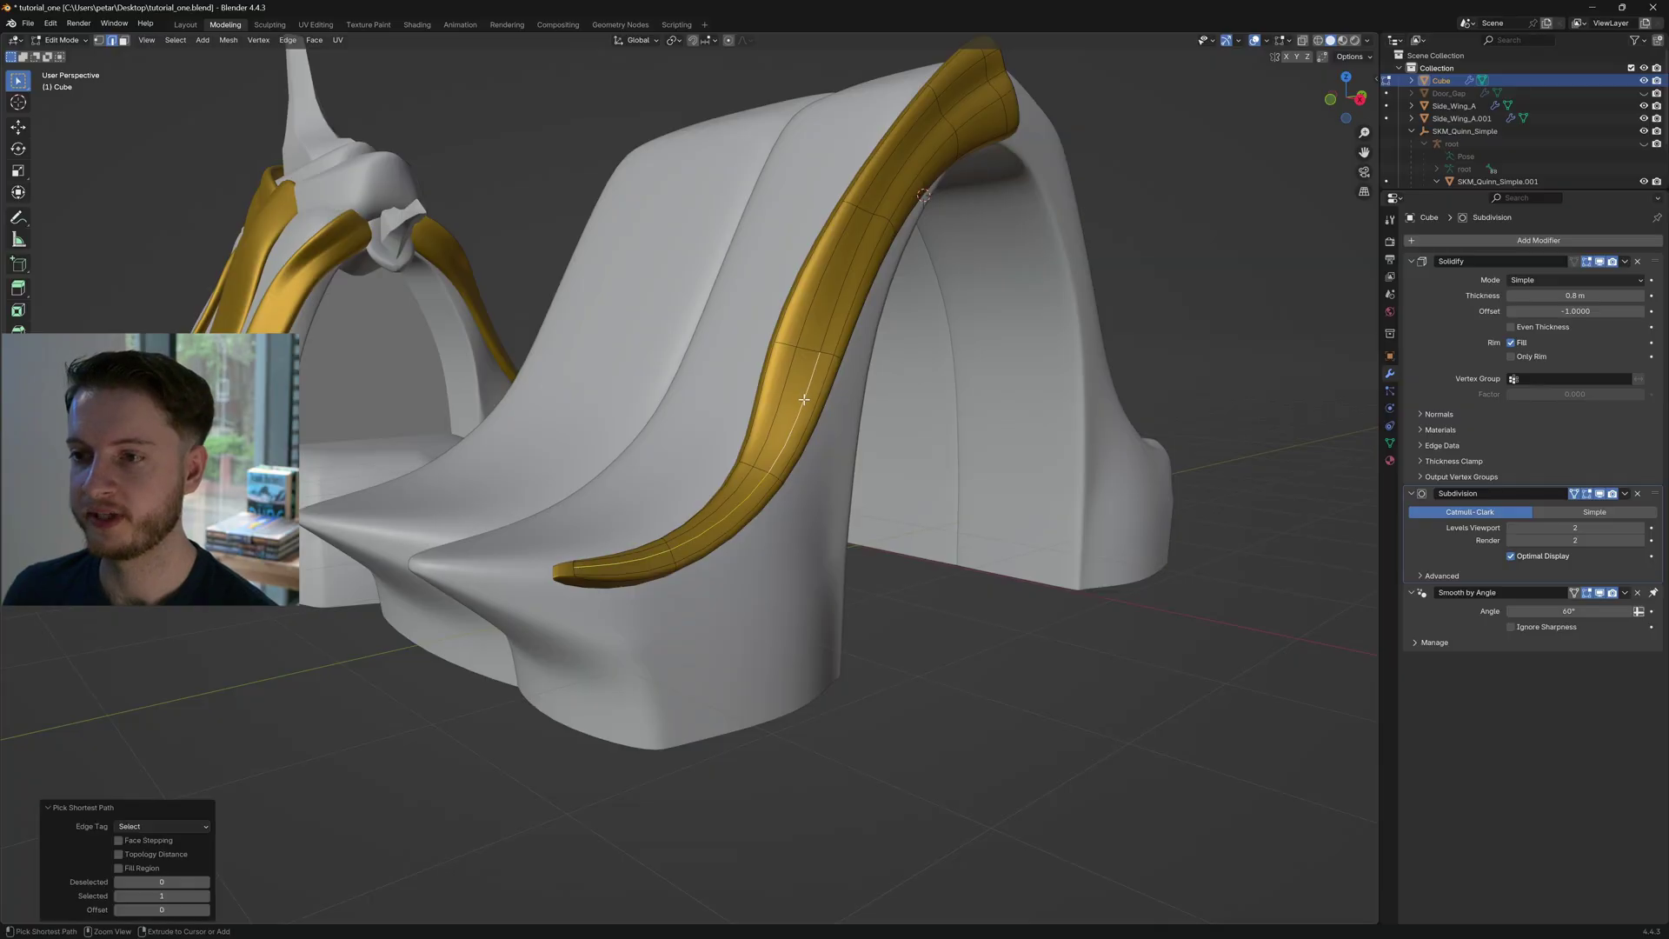
pyautogui.moveTo(795, 378); pyautogui.dragTo(813, 579, button='middle')
pyautogui.press('g')
pyautogui.press('z')
pyautogui.click(834, 549)
pyautogui.press('g')
pyautogui.click(706, 628)
# Check the trim's lower curve in Object Mode and move the selected geometry again to refine its fit against the arch
pyautogui.press('Tab')
pyautogui.scroll(2, 813, 578)
pyautogui.moveTo(333, 353); pyautogui.dragTo(637, 549, button='middle')
pyautogui.press('Tab')
pyautogui.press('g')
pyautogui.click(807, 491)
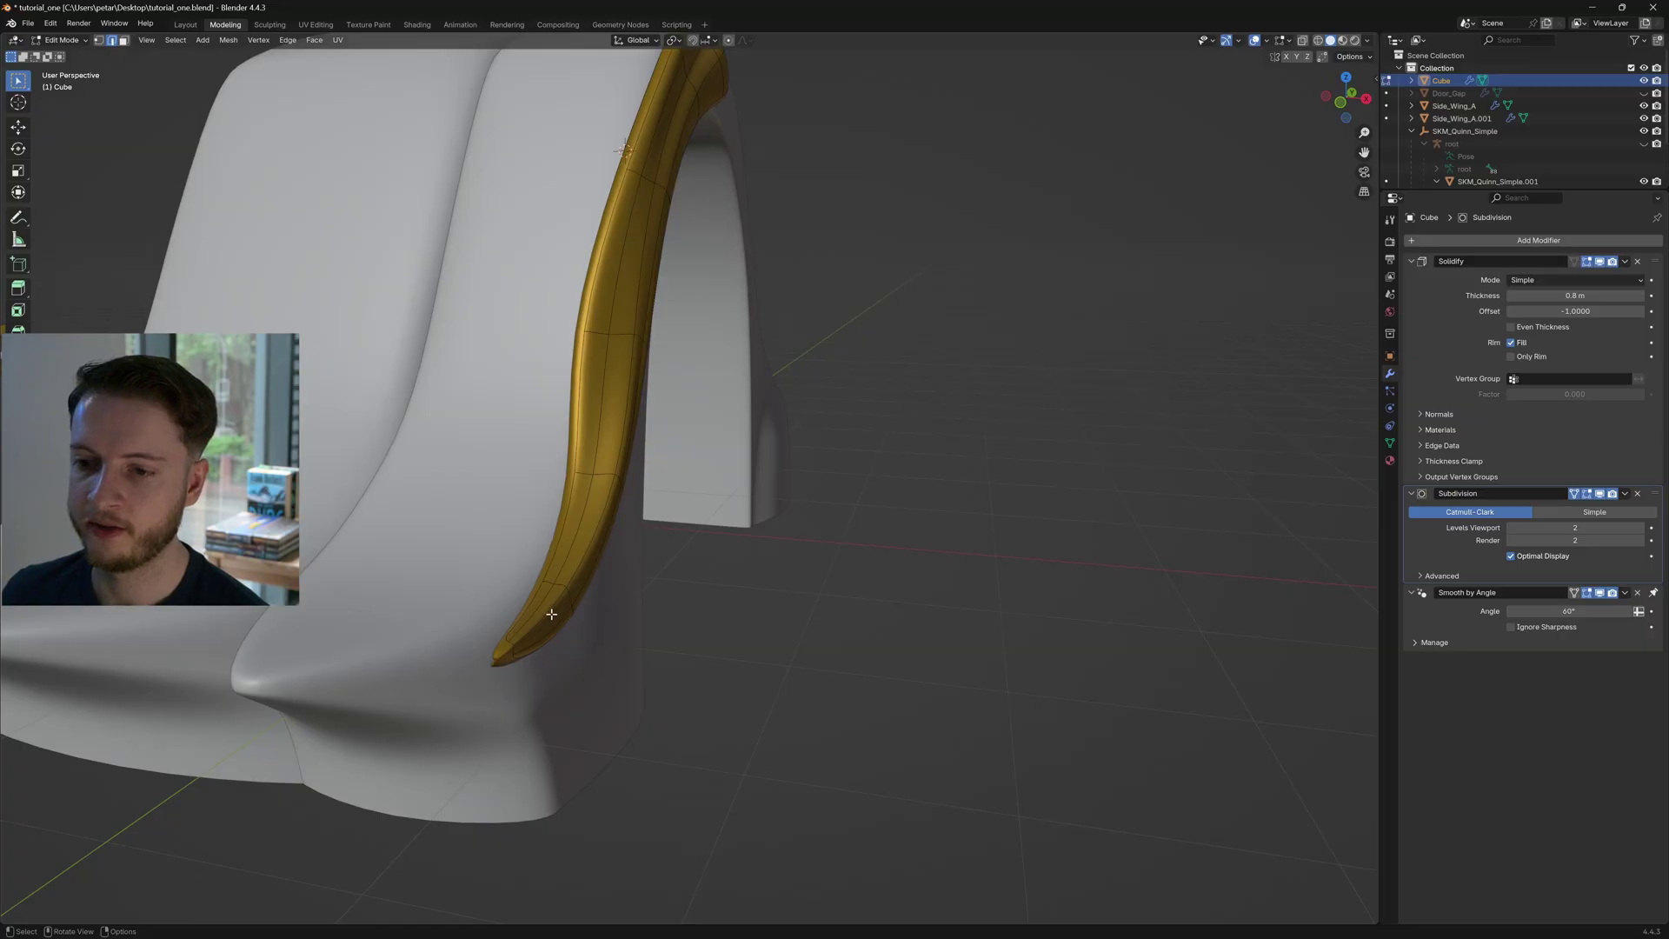
# Bevel the selected edge in the gold trim's lower middle by about 0.1 m with one segment and compare the shape in Object Mode
pyautogui.scroll(-4, 551, 613)
pyautogui.moveTo(551, 614); pyautogui.dragTo(806, 478, button='middle')
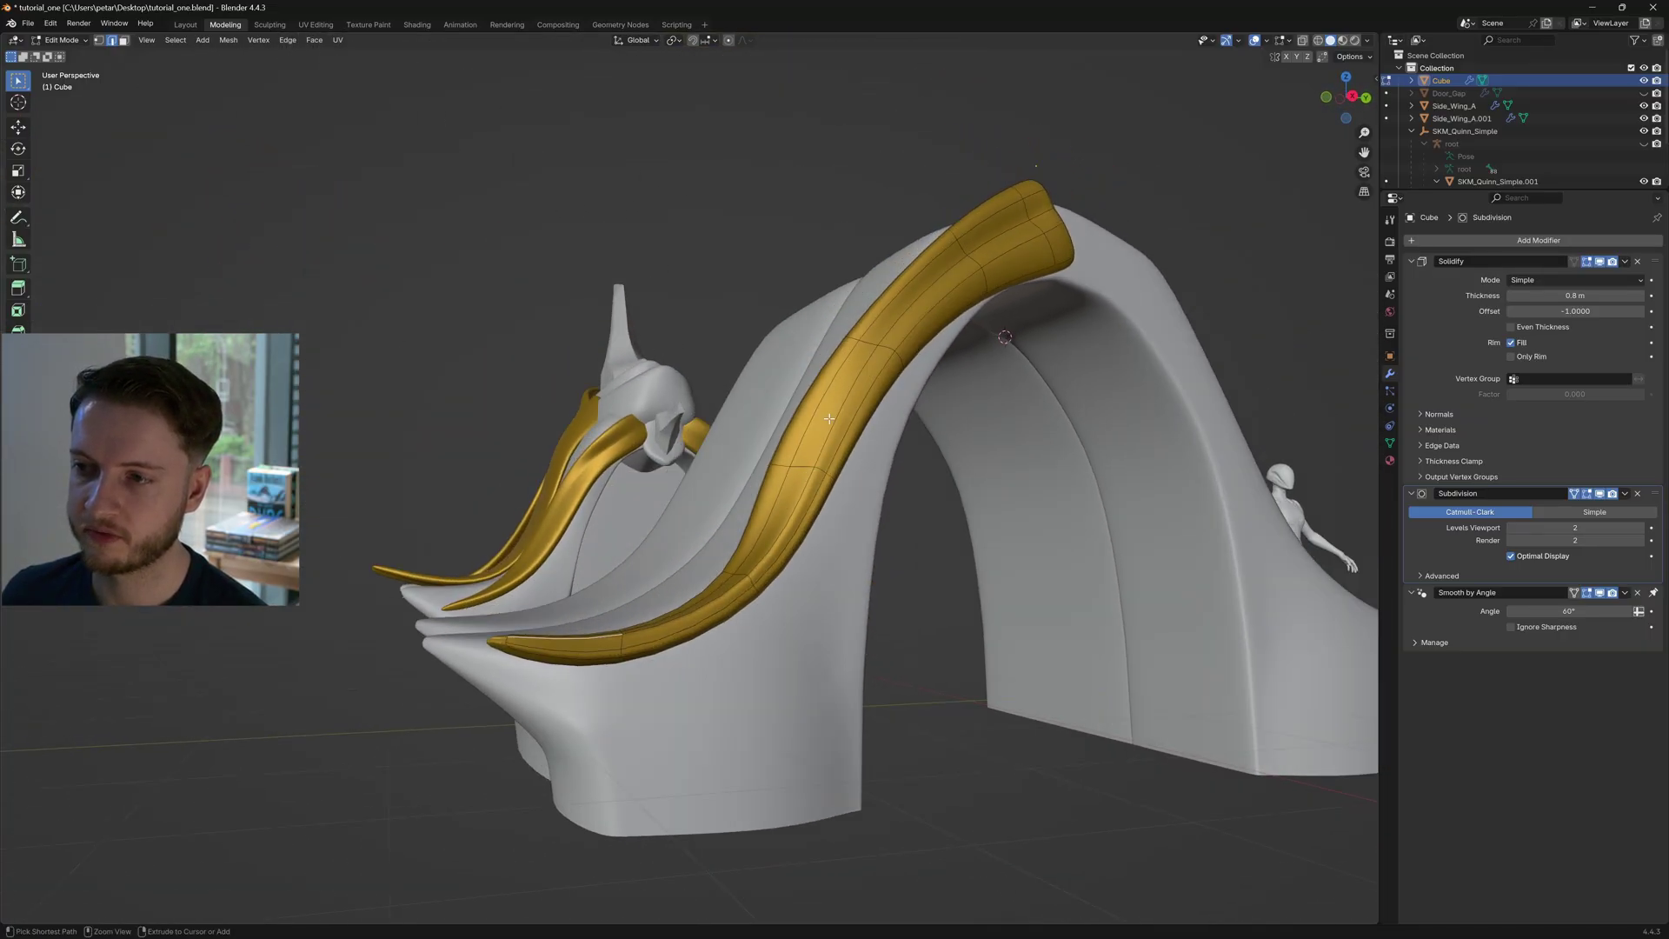
pyautogui.press('Tab')
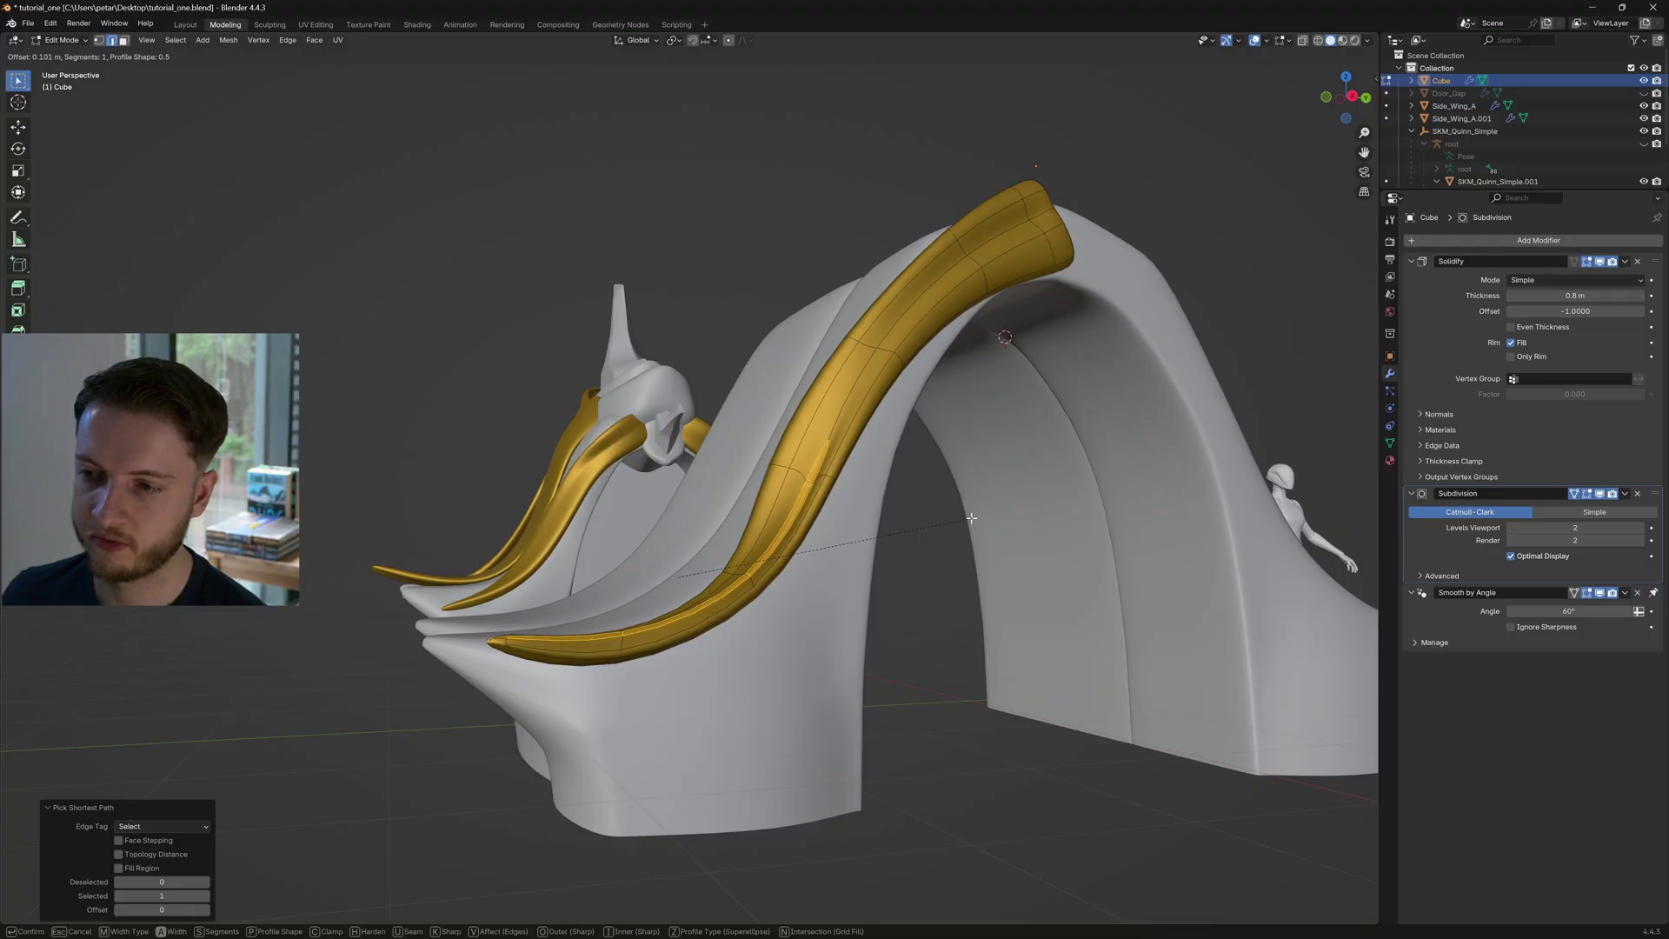
pyautogui.moveTo(808, 484); pyautogui.dragTo(756, 513, button='middle')
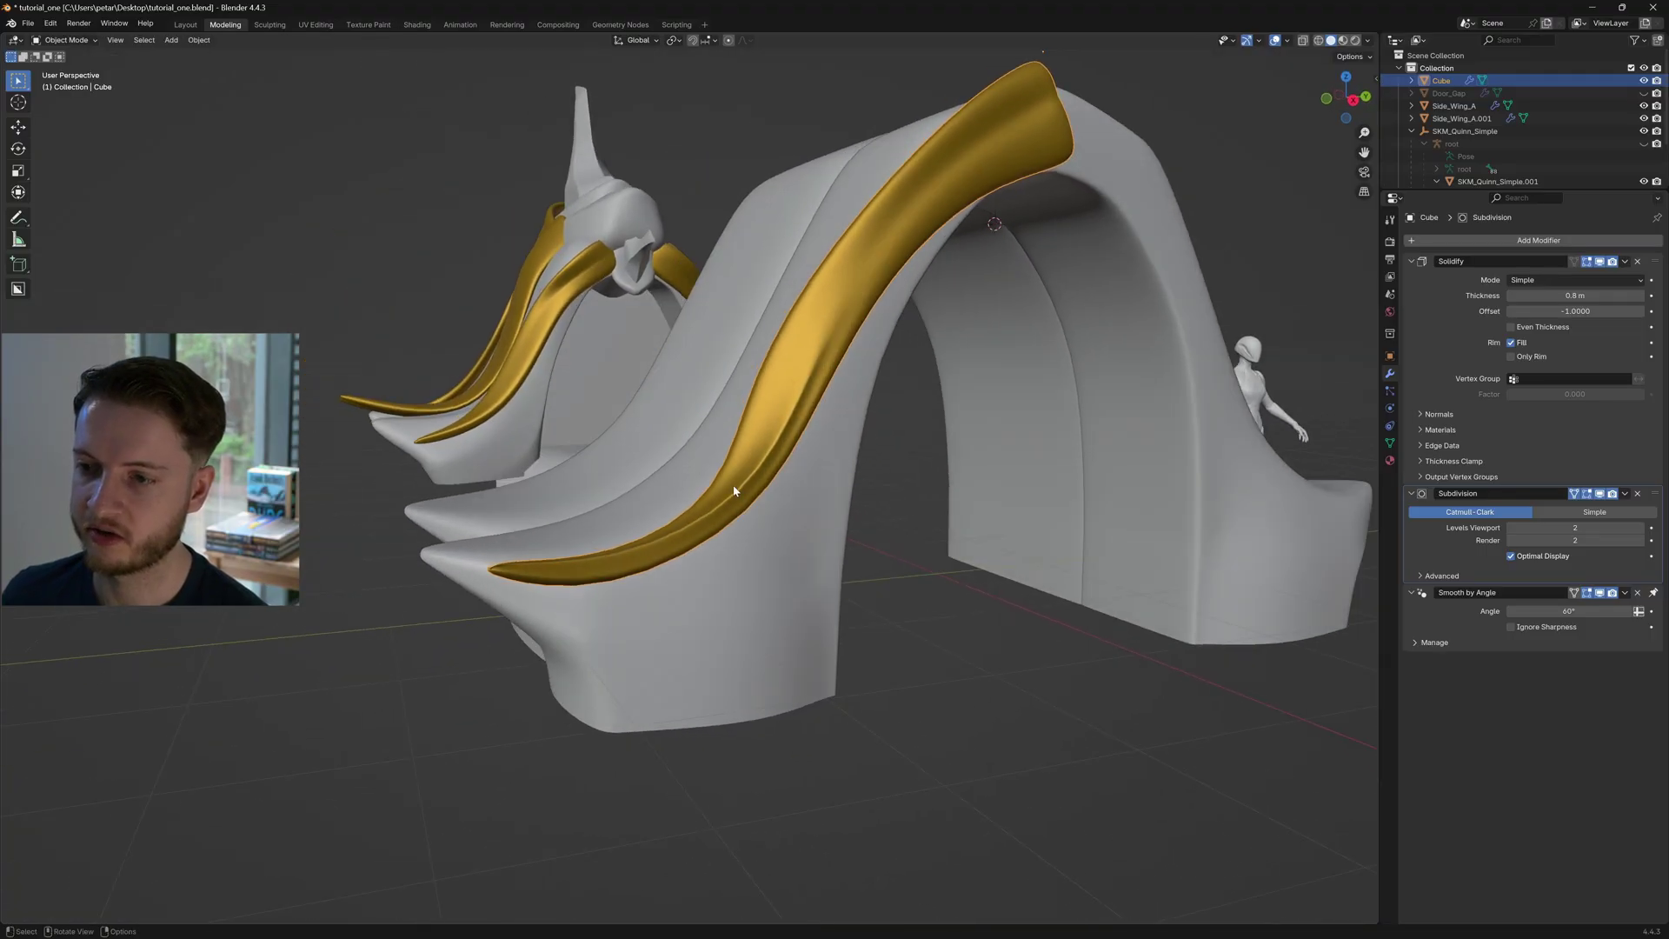
pyautogui.press('Tab')
pyautogui.press('Tab')
pyautogui.press('Tab')
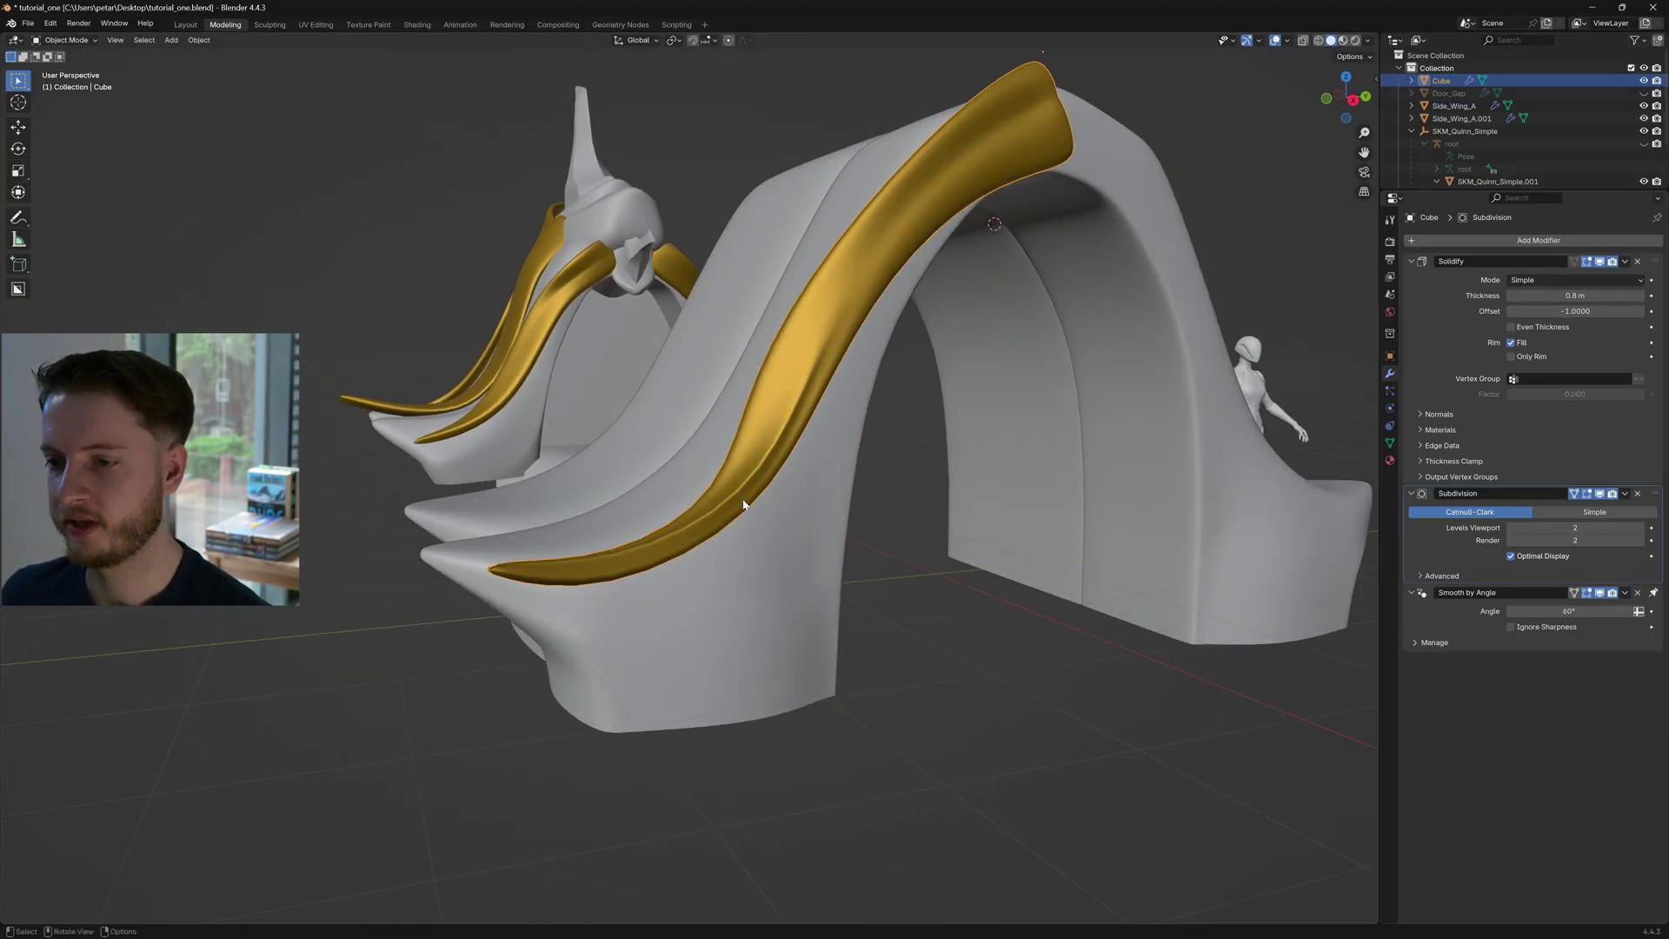
# Try the gold trim's Subdivision viewport level at 3, inspect the surface, and set the level back to 2
pyautogui.click(1642, 532)
pyautogui.press('Tab')
pyautogui.moveTo(1131, 565); pyautogui.dragTo(835, 585, button='middle')
pyautogui.scroll(2, 835, 584)
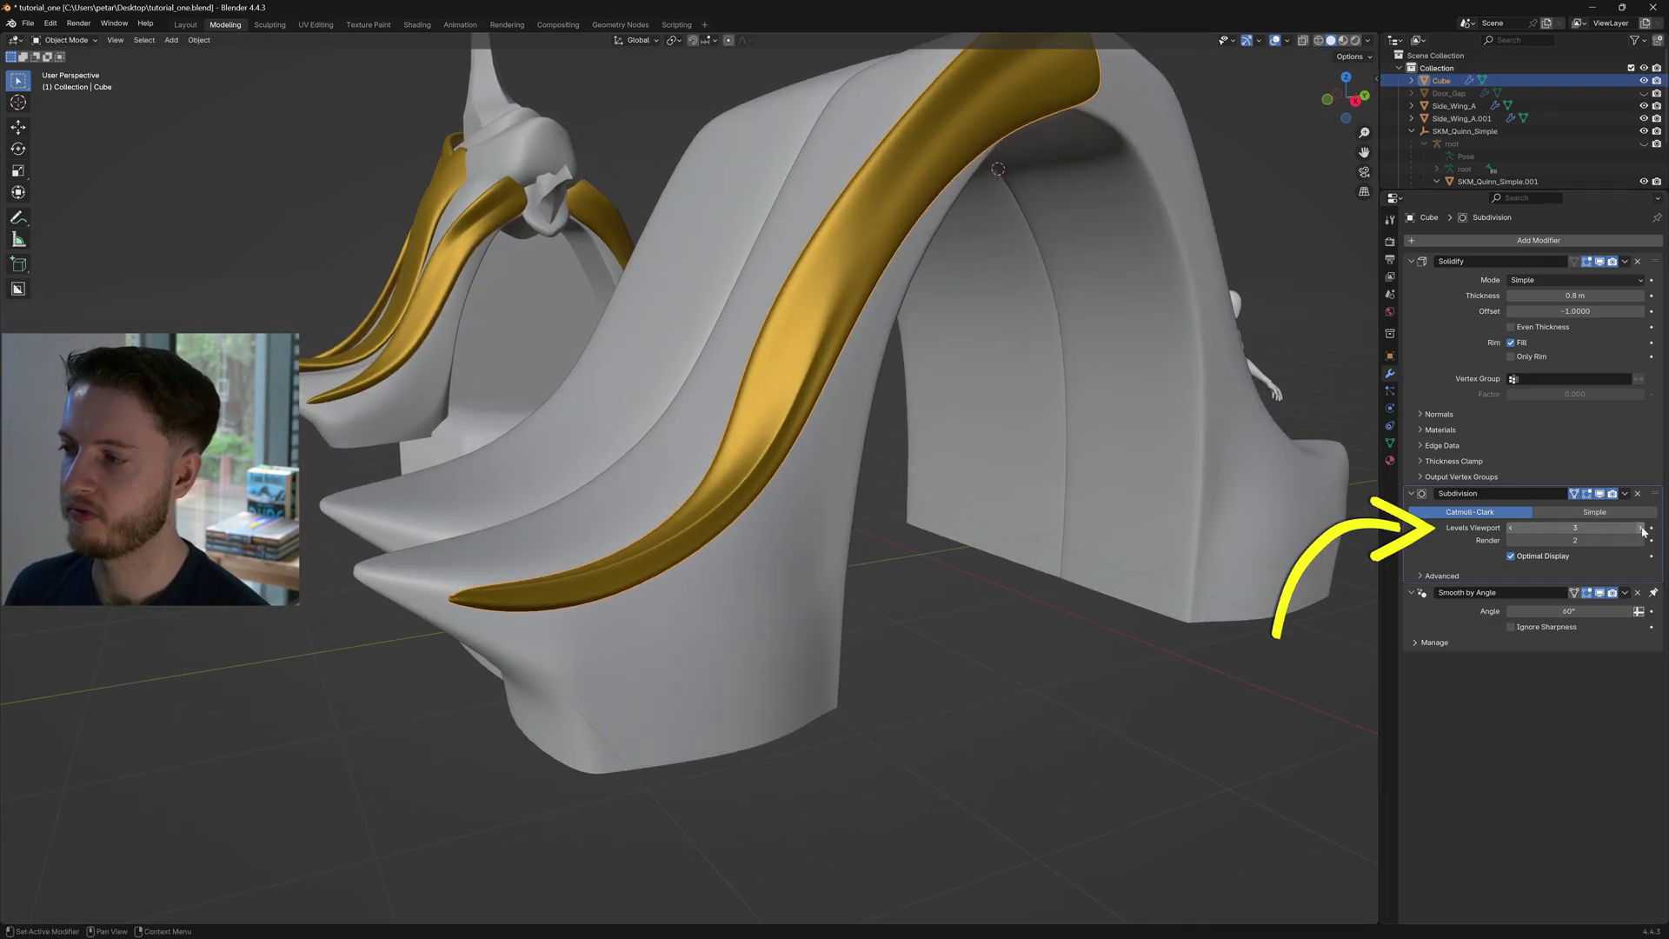
pyautogui.moveTo(835, 470); pyautogui.dragTo(922, 521, button='middle')
pyautogui.scroll(3, 921, 524)
pyautogui.hotkey('ctrl', '2')
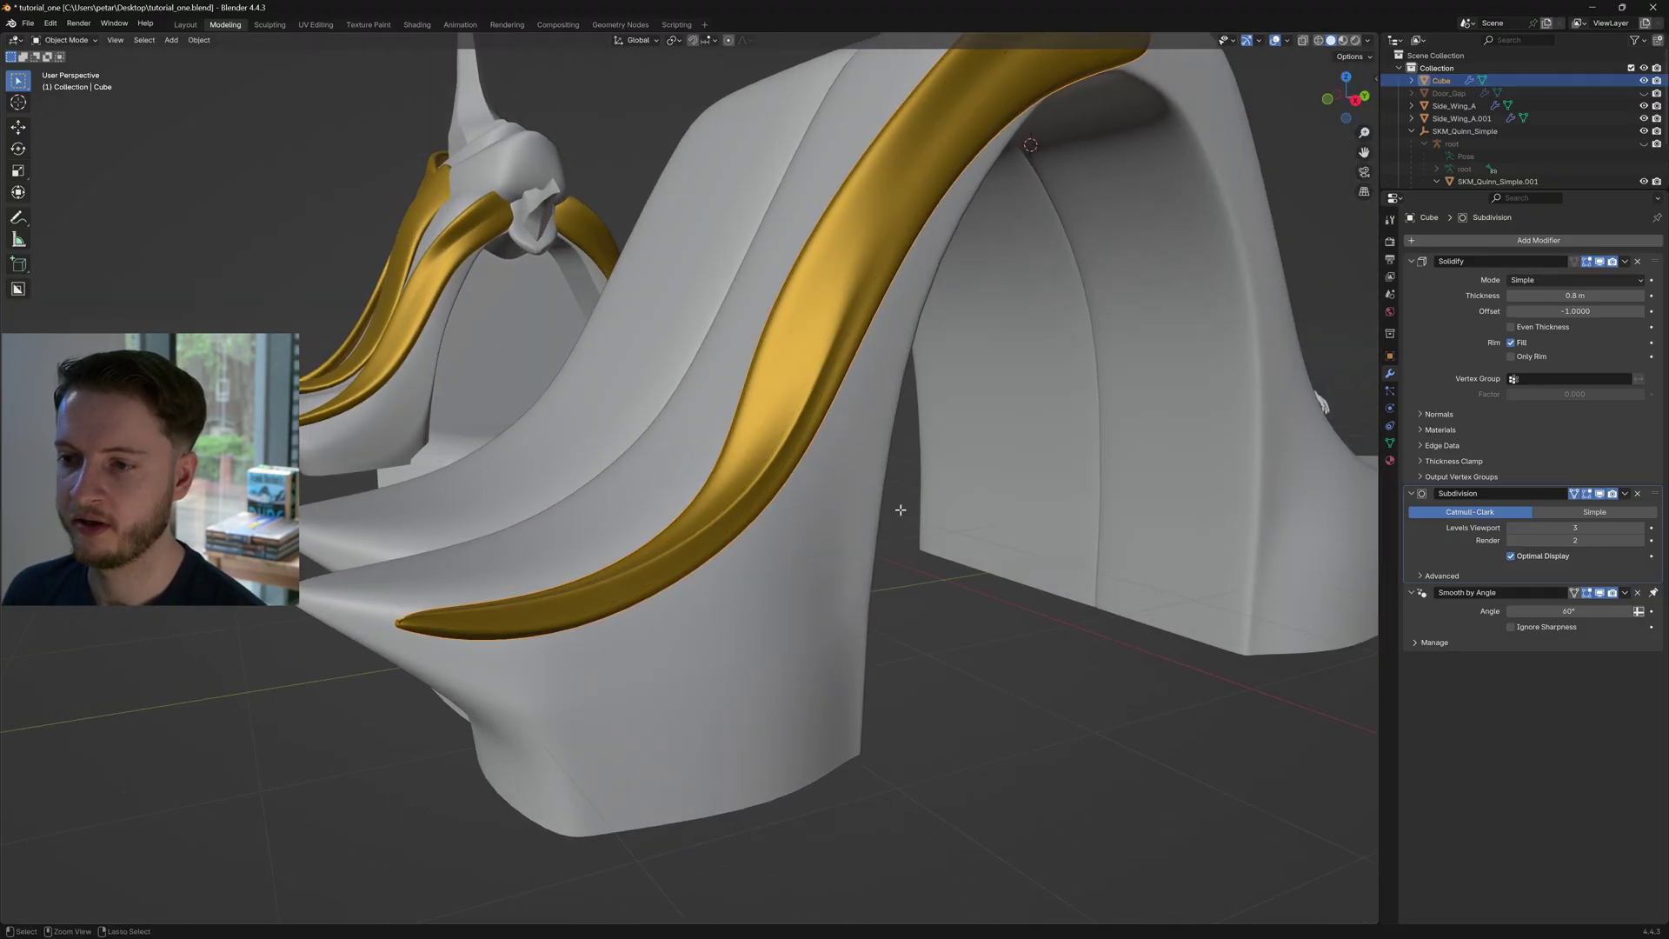
pyautogui.moveTo(785, 476); pyautogui.dragTo(772, 561, button='middle')
pyautogui.scroll(-2, 776, 550)
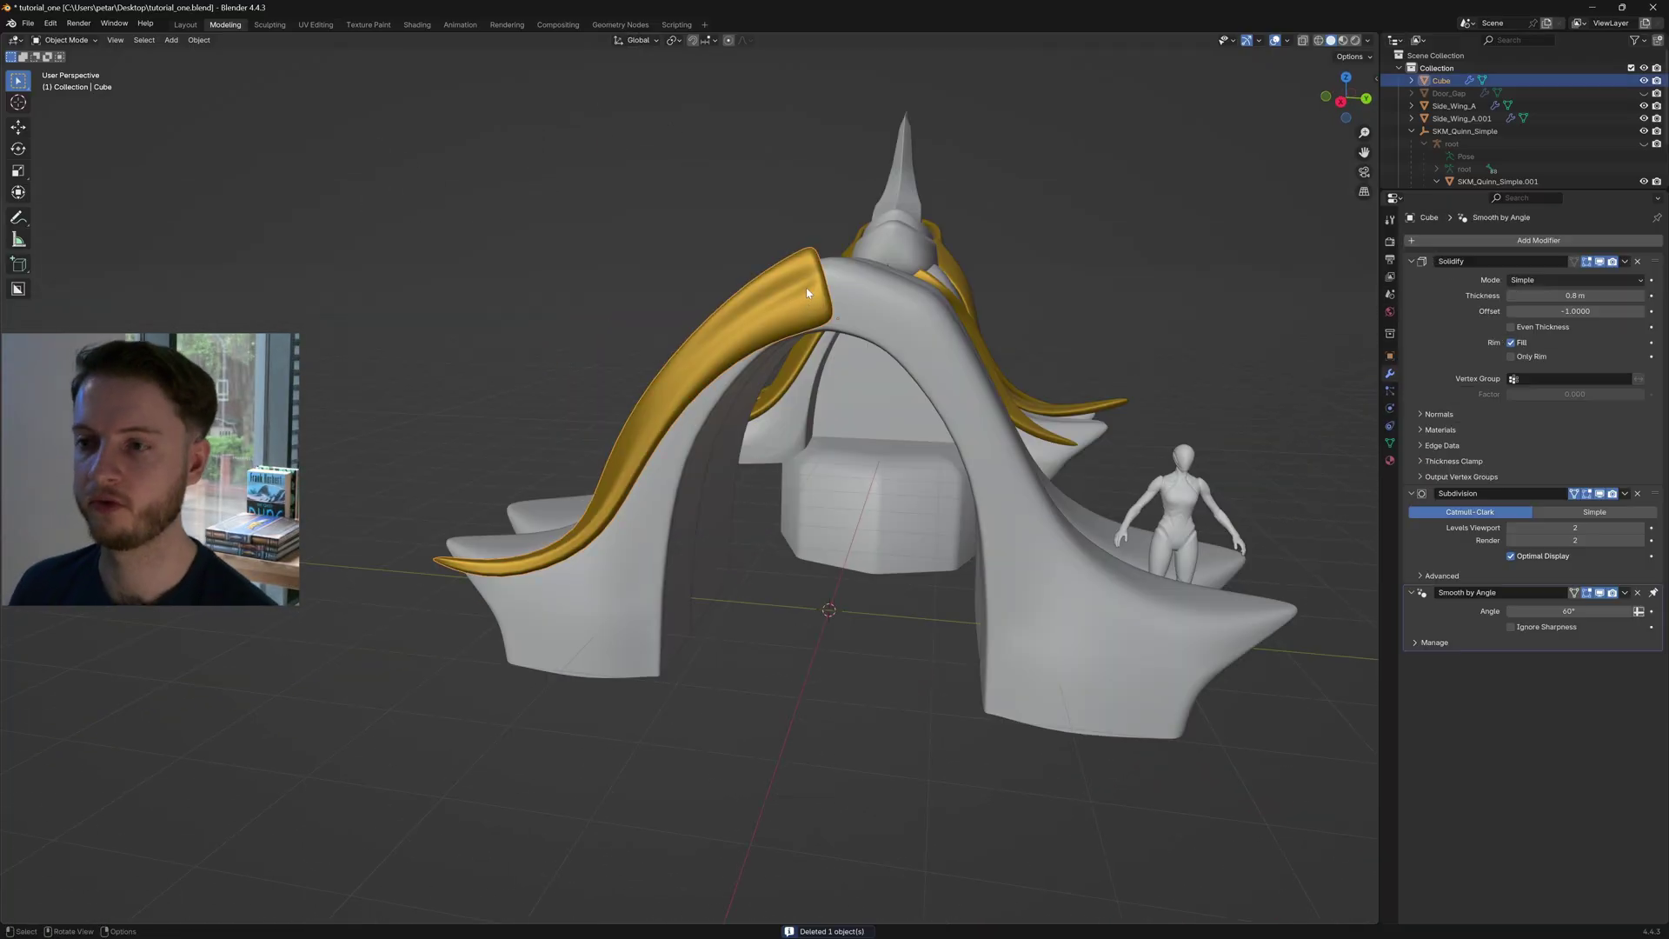
# Set the gold trim's origin to the 3D cursor at the centre of the arch
pyautogui.moveTo(846, 339); pyautogui.dragTo(861, 356, button='middle')
pyautogui.rightClick(861, 356)
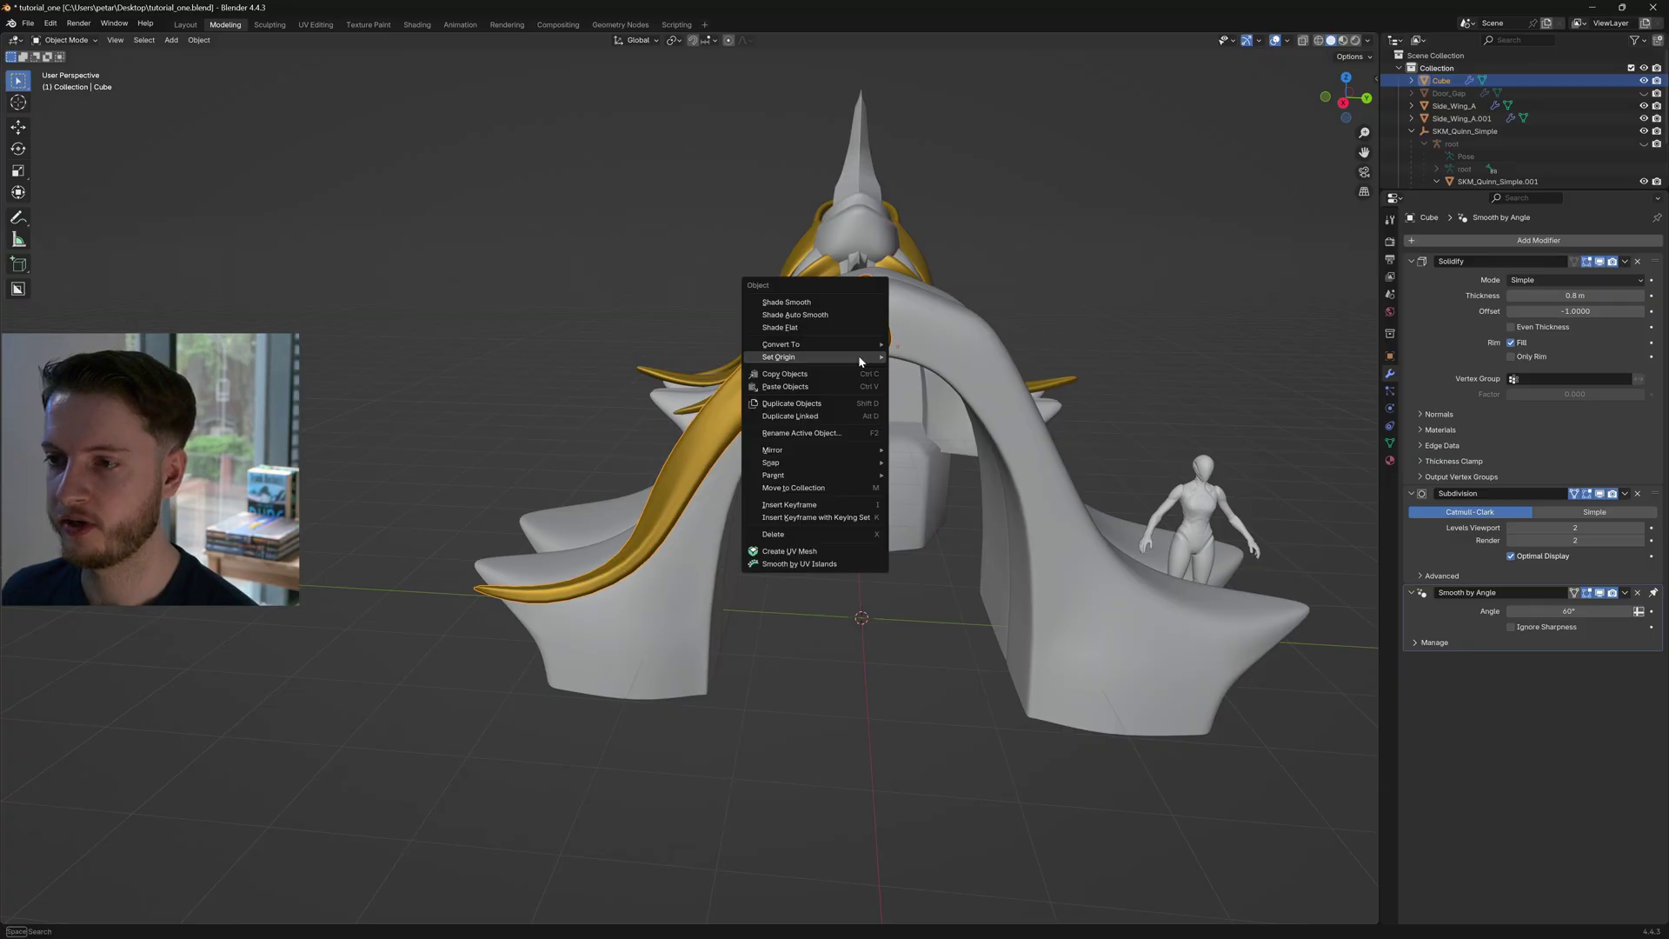
pyautogui.moveTo(860, 362)
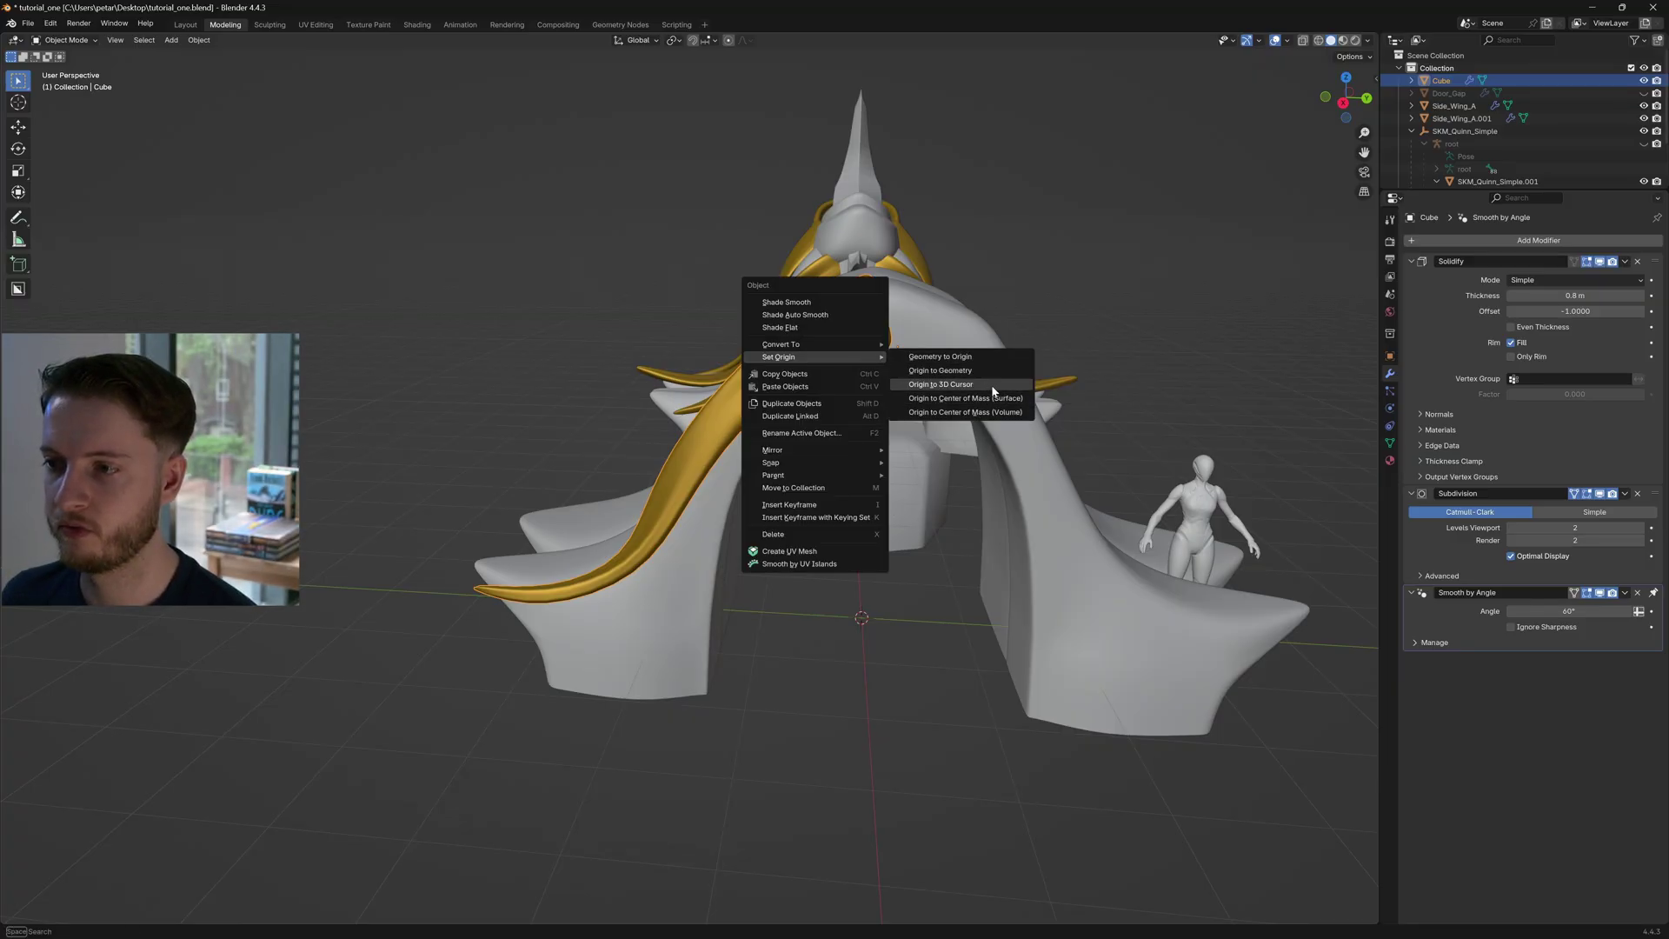
pyautogui.click(991, 384)
pyautogui.moveTo(867, 614); pyautogui.dragTo(956, 576, button='middle')
# Add a Mirror modifier to the gold trim and enable its Y axis in addition to X
pyautogui.click(1478, 240)
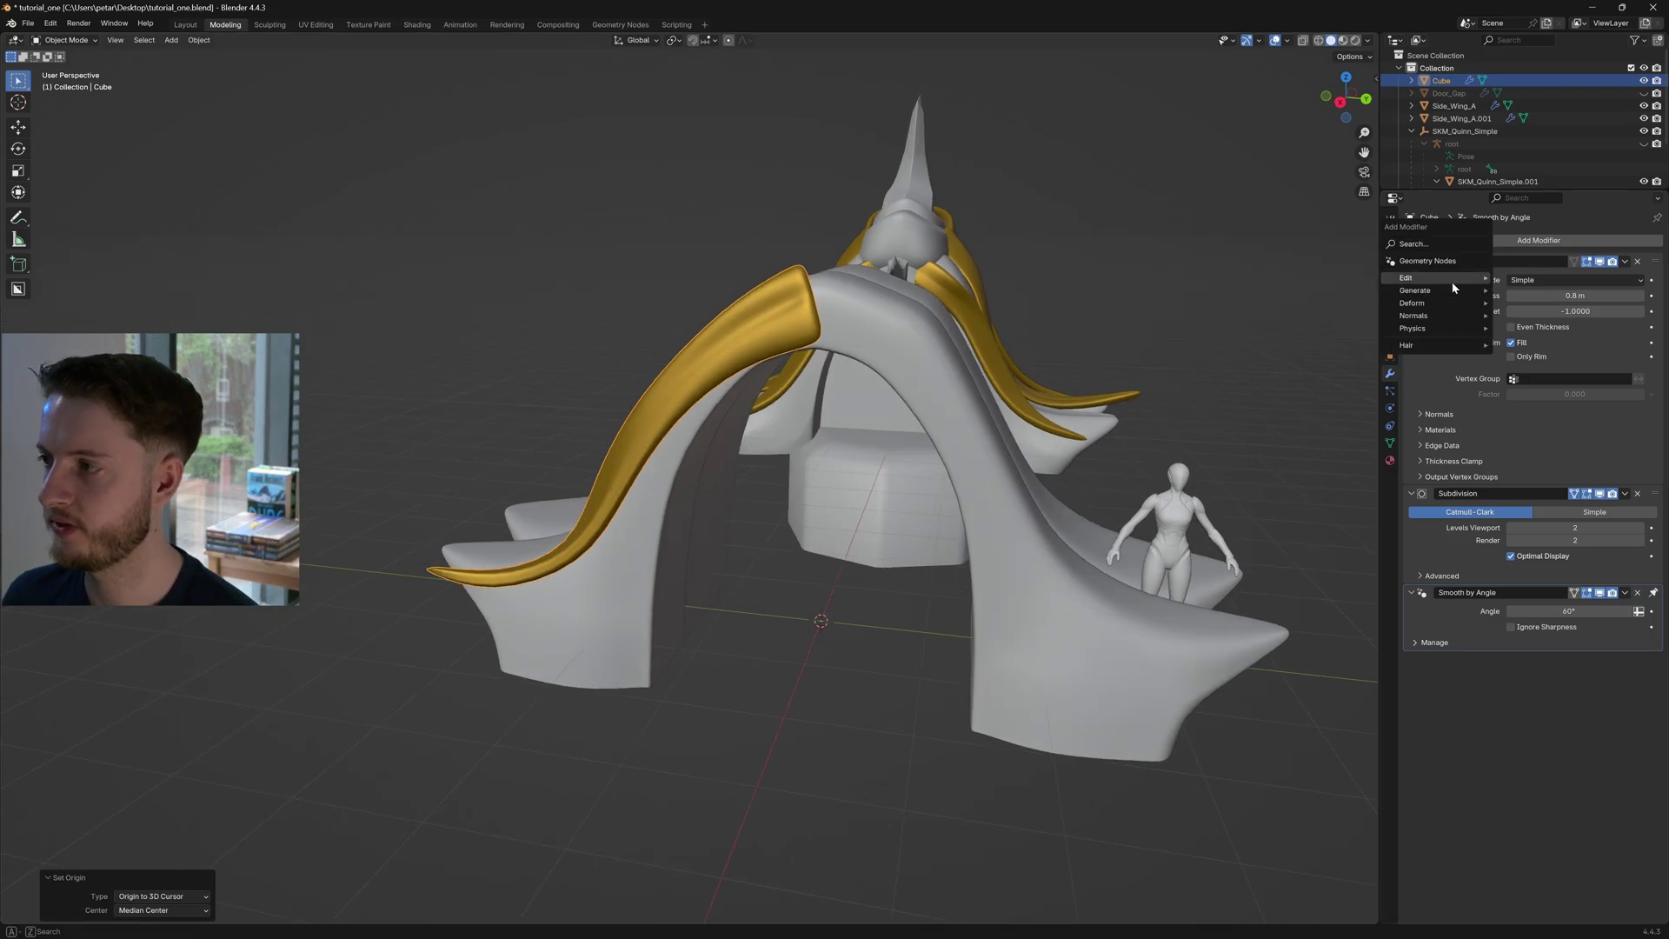
pyautogui.write('mi')
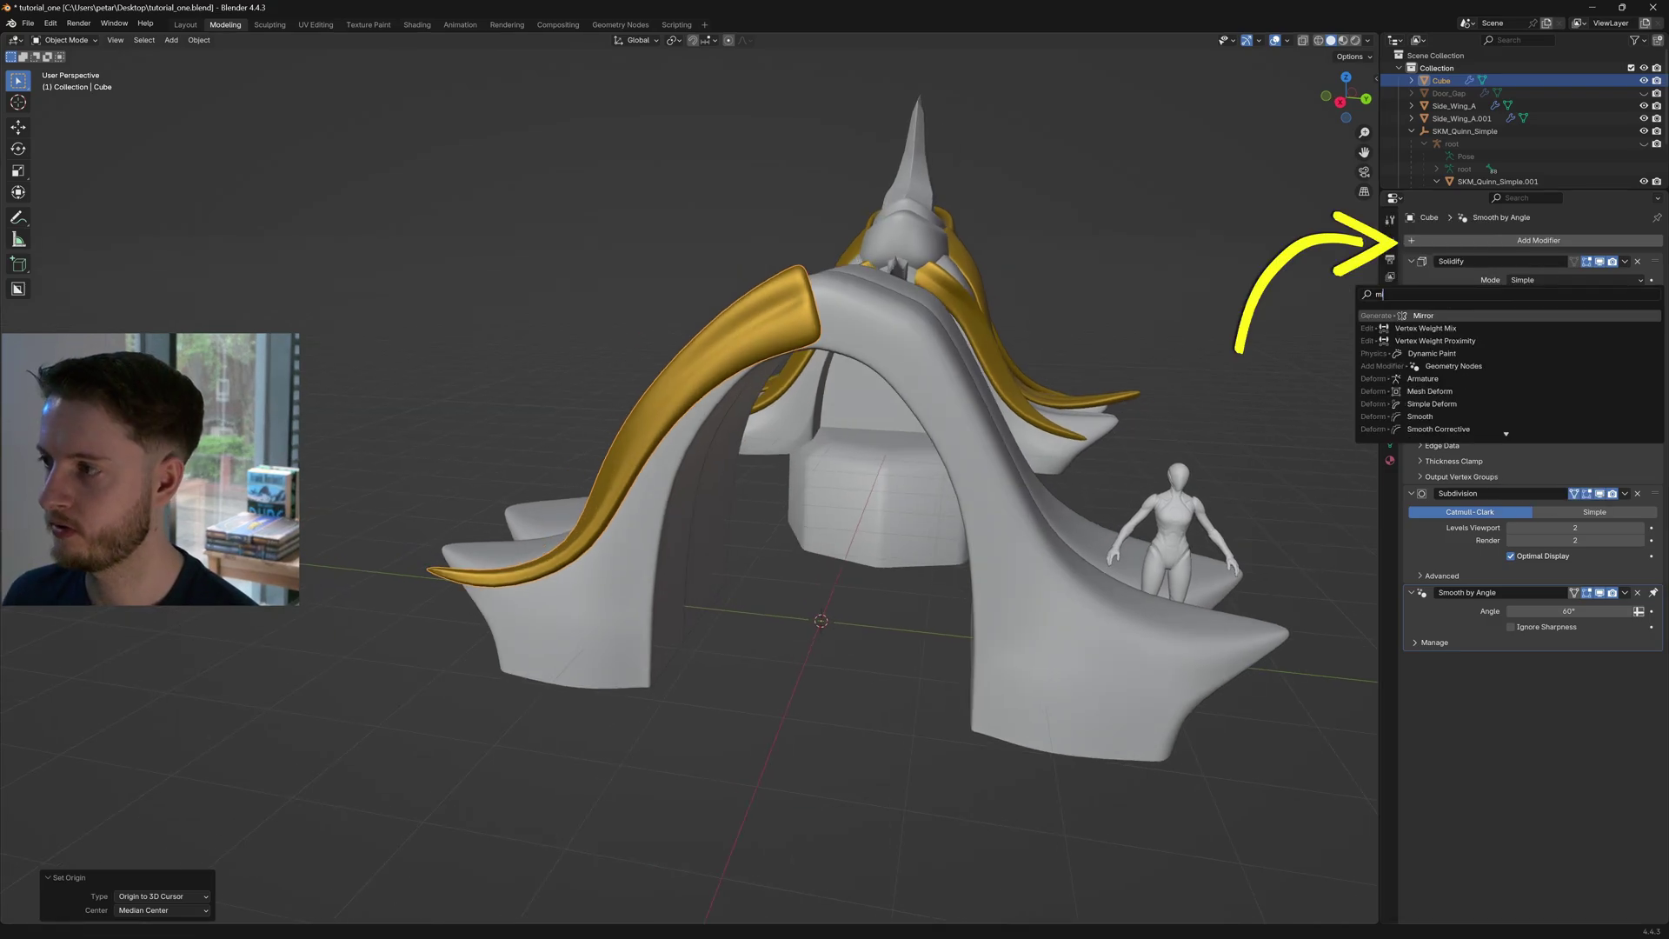
pyautogui.press('Return')
pyautogui.moveTo(974, 418); pyautogui.dragTo(1096, 435, button='middle')
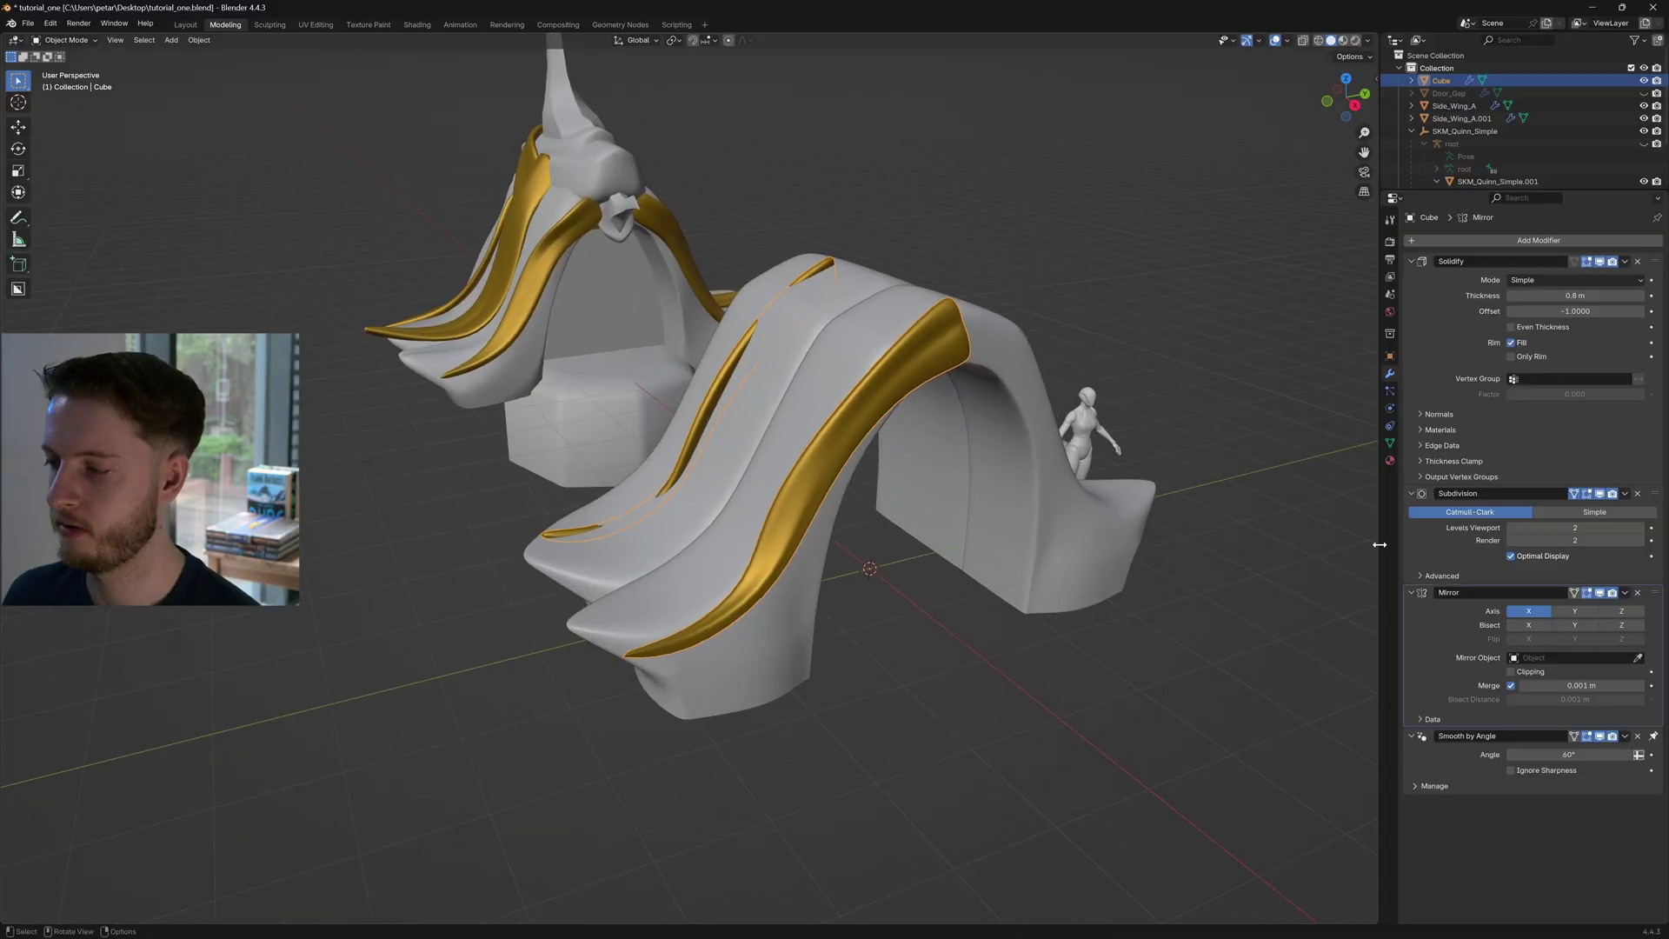
pyautogui.click(1574, 610)
pyautogui.moveTo(956, 391); pyautogui.dragTo(789, 363, button='middle')
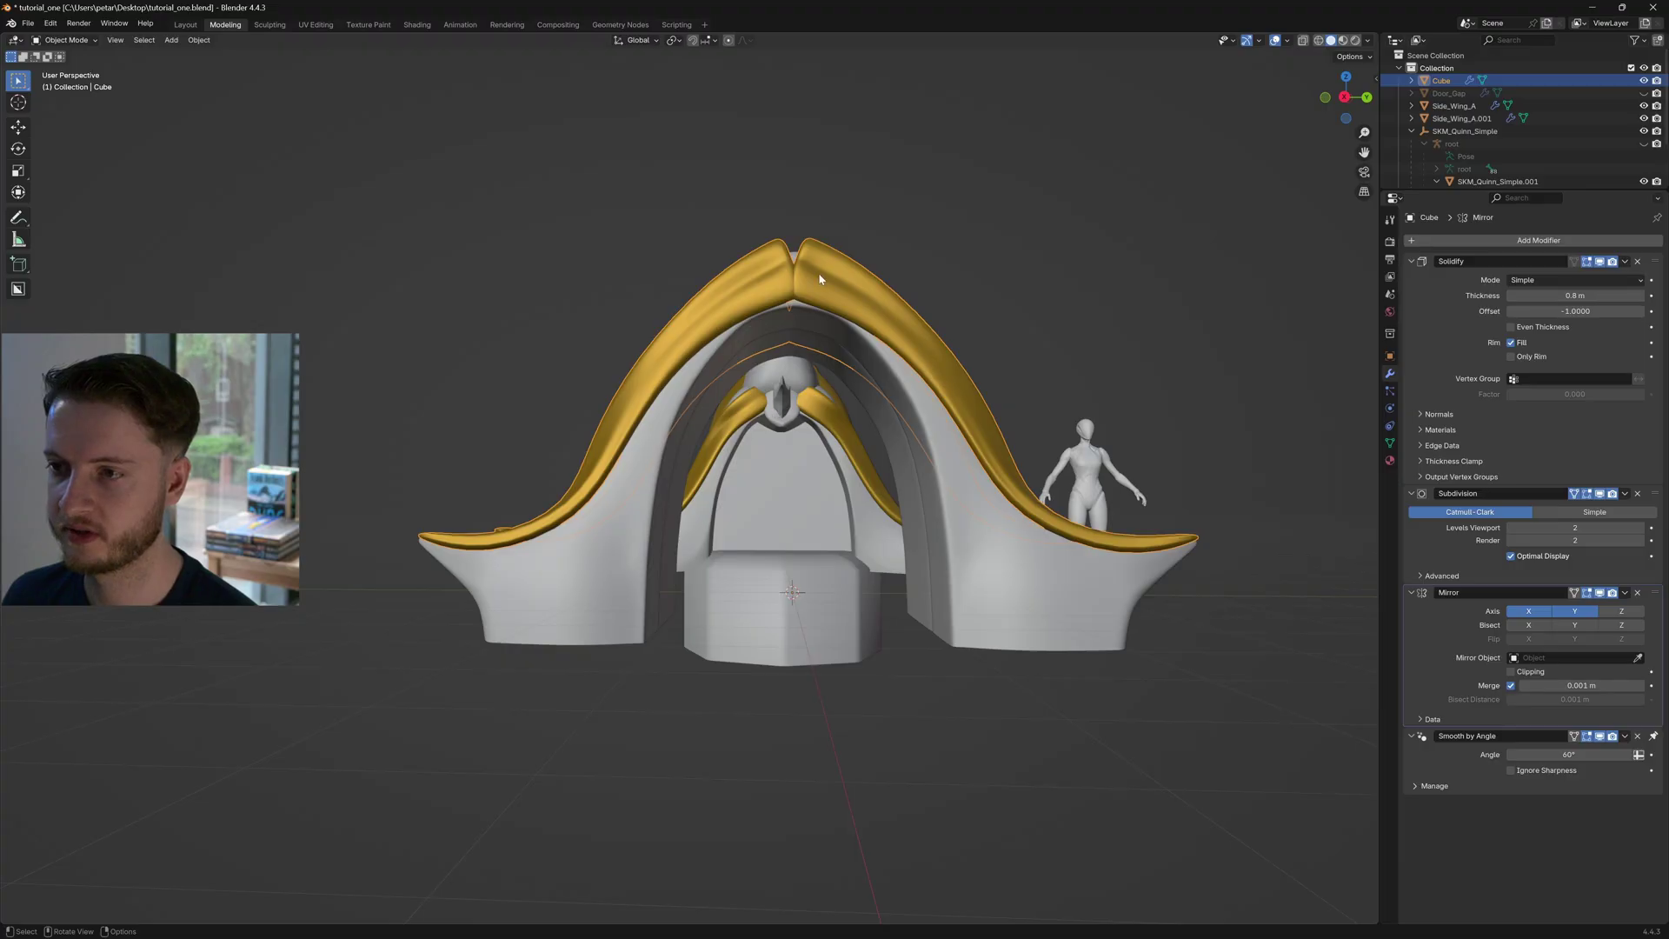
# Compare the mirrored trim on the arch with the gold trims on the reference entrance model
pyautogui.click(777, 422)
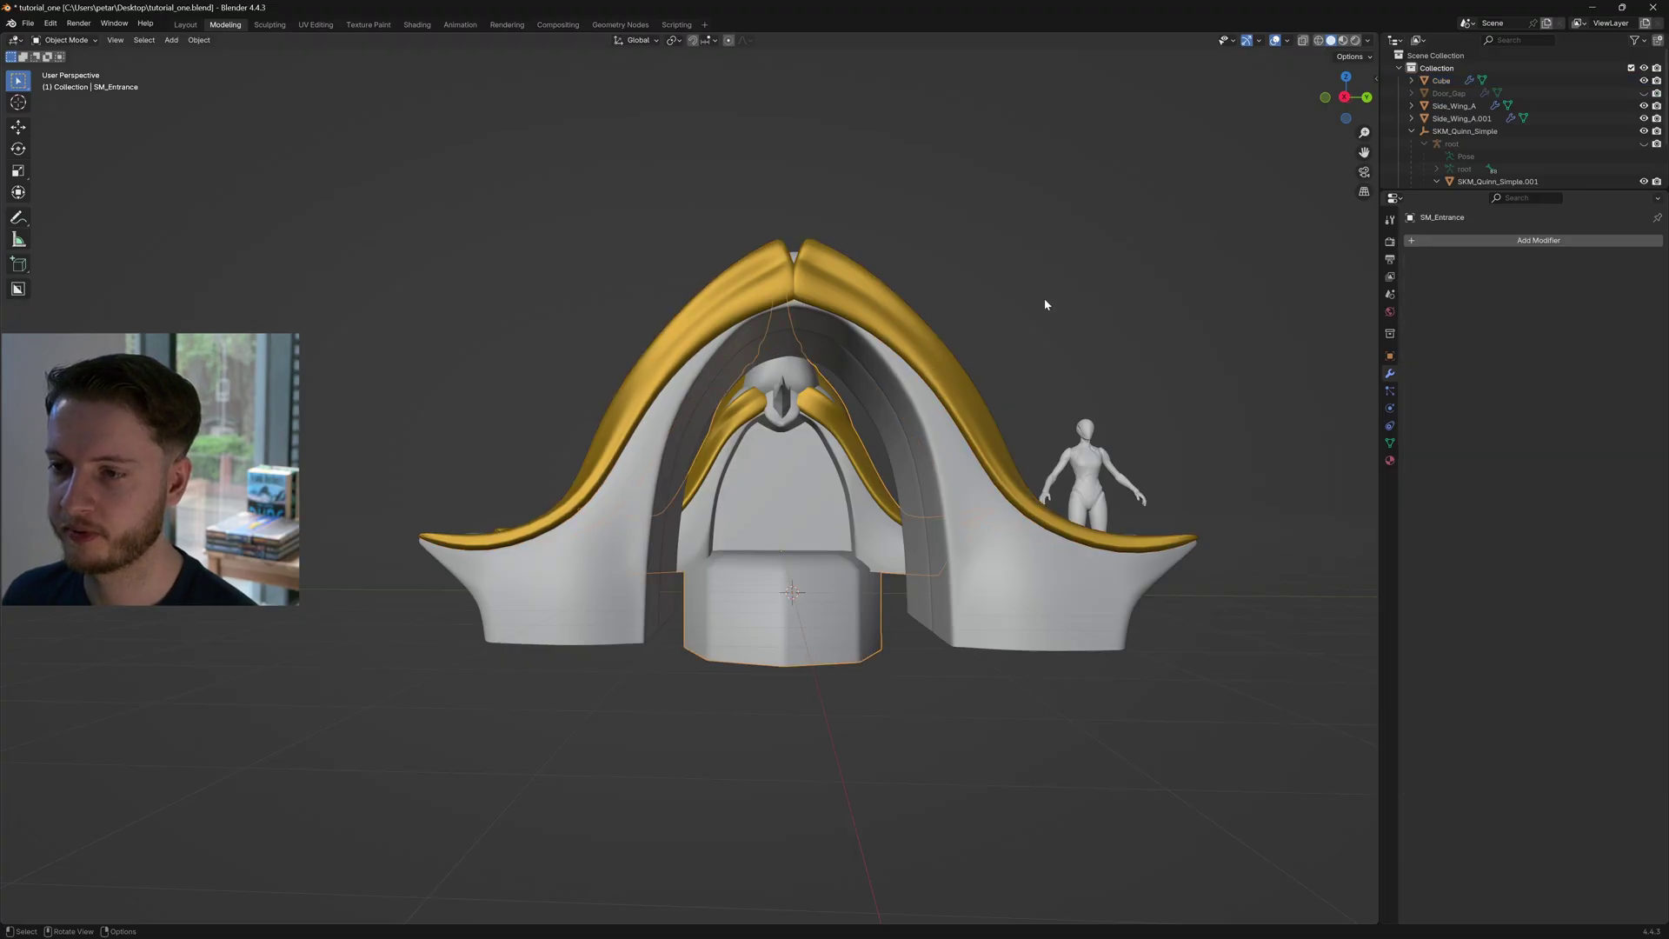
pyautogui.moveTo(1043, 308); pyautogui.dragTo(838, 430, button='middle')
pyautogui.click(759, 417)
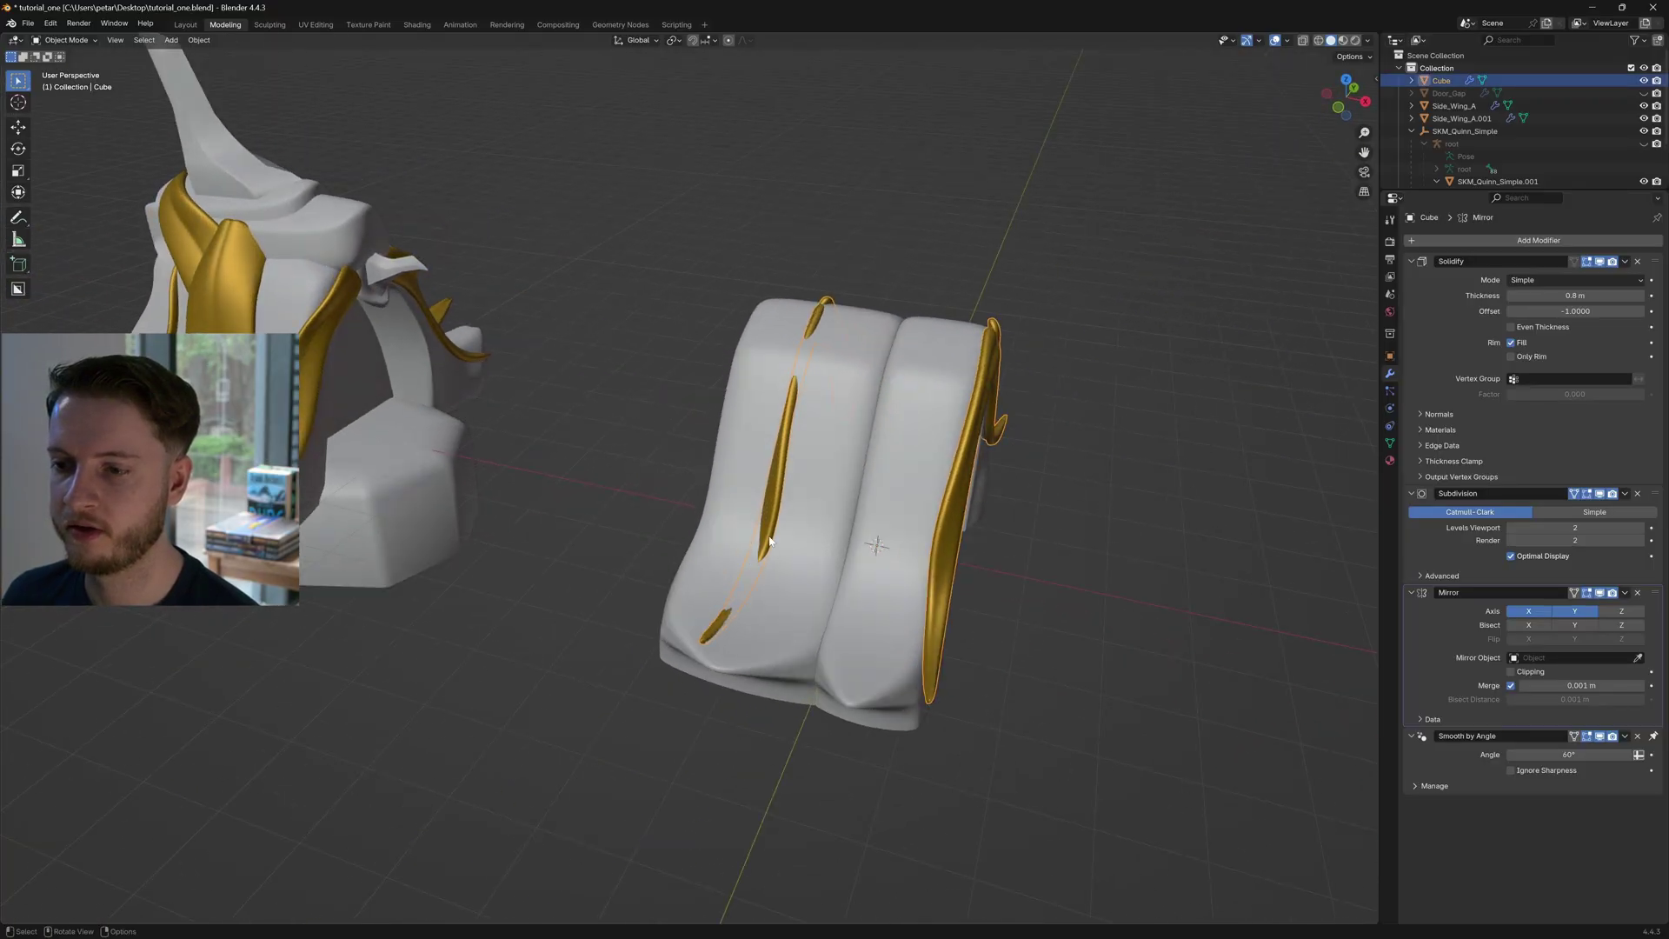
pyautogui.moveTo(470, 513); pyautogui.dragTo(513, 525, button='middle')
pyautogui.click(371, 423)
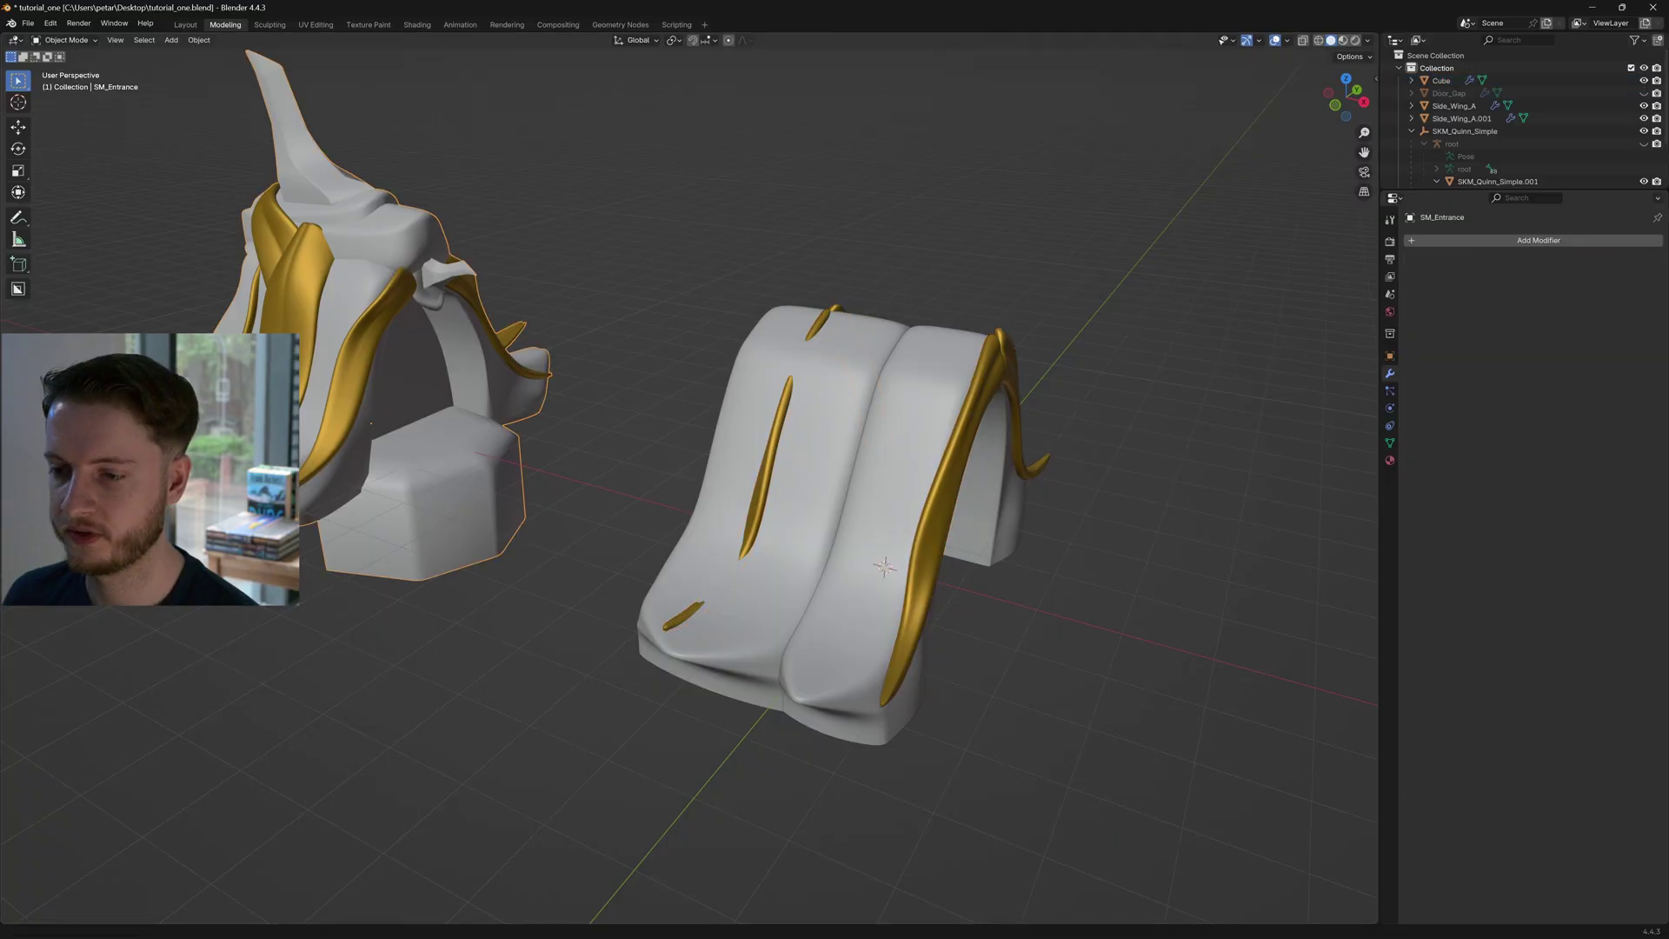
# Switch to the Unreal Editor and examine how the gold trims run over the mage tower's entrance
pyautogui.moveTo(1166, 925)
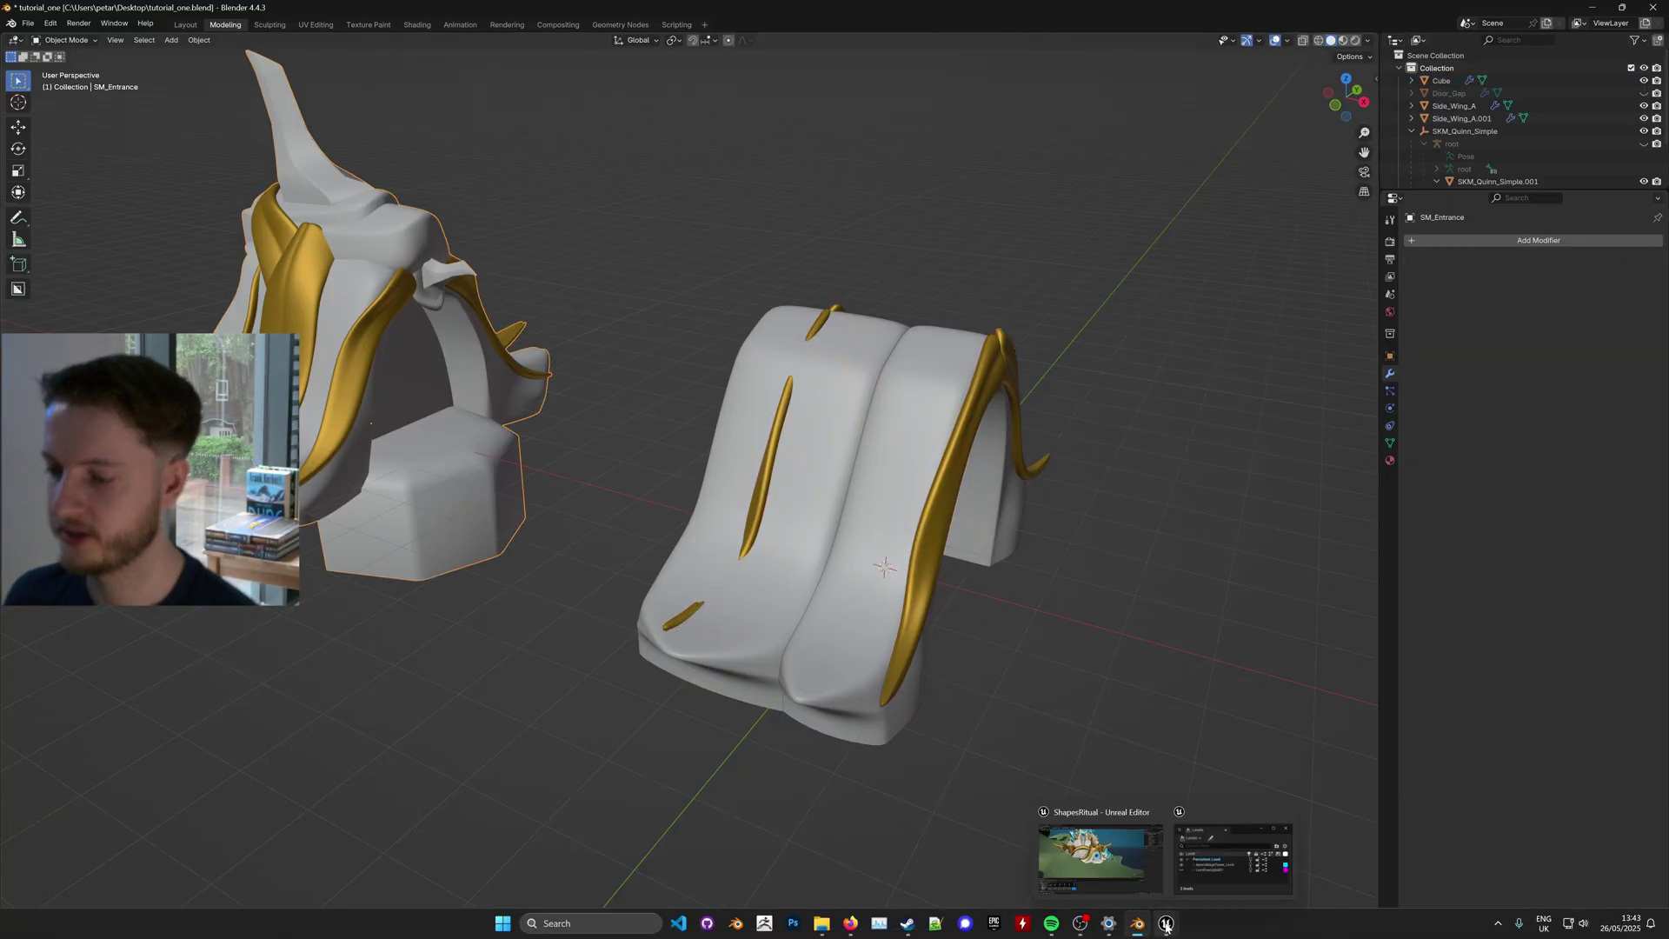
pyautogui.click(1129, 889)
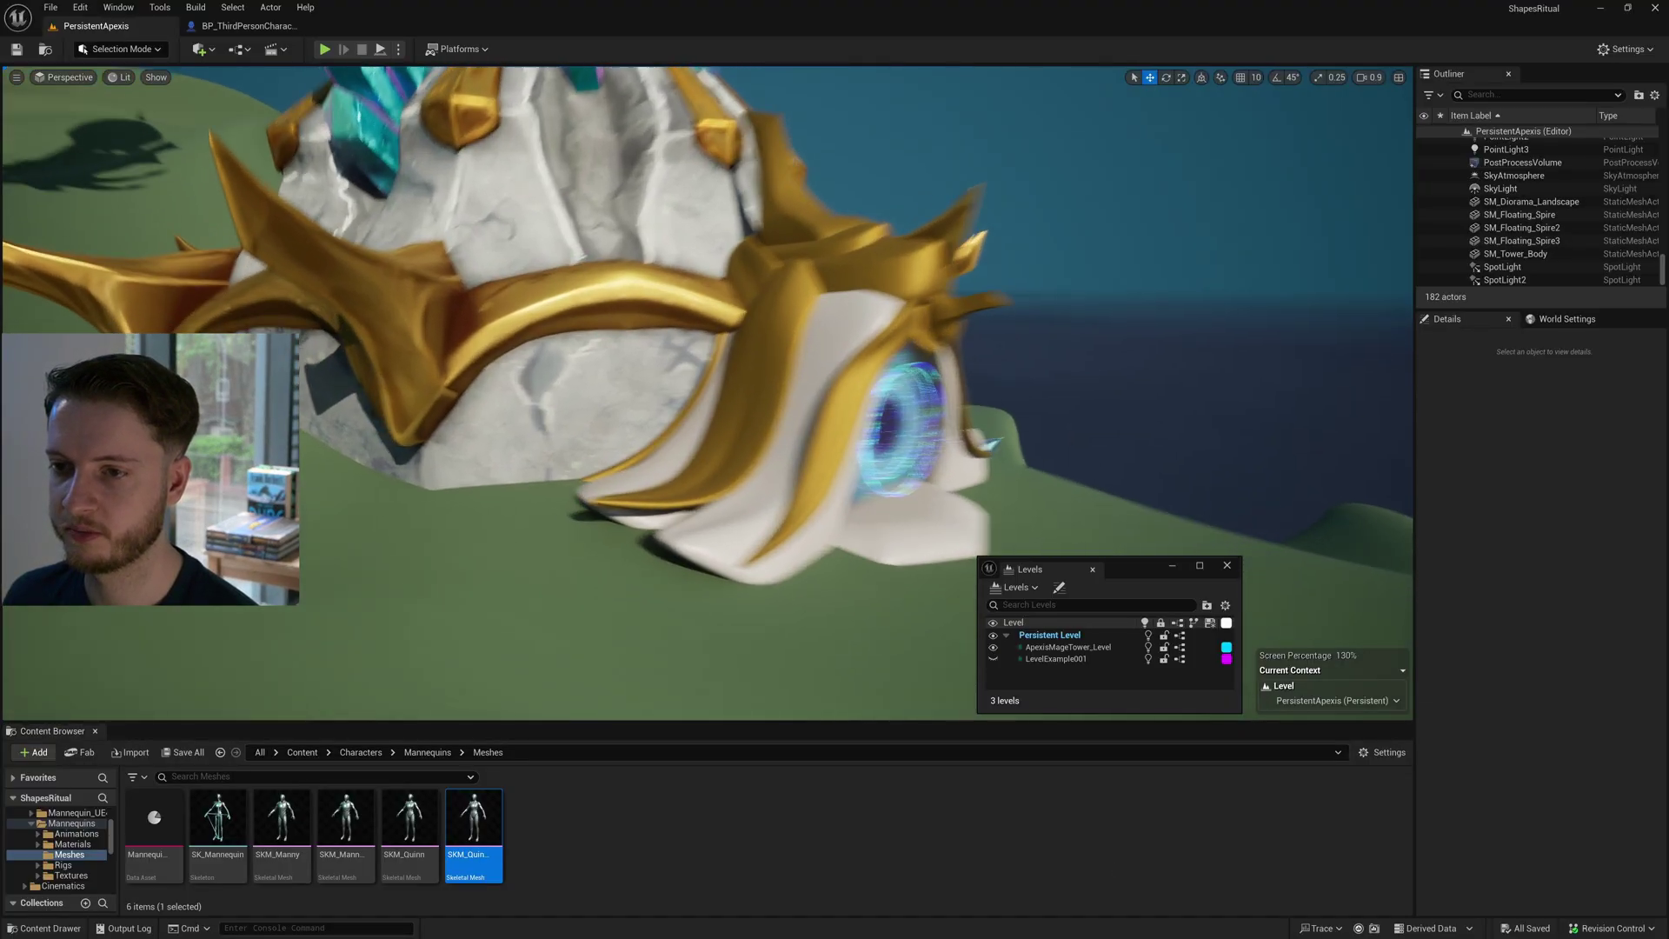
pyautogui.press('d')
pyautogui.scroll(1, 690, 361)
pyautogui.moveTo(689, 361); pyautogui.dragTo(374, 352, button='right')
pyautogui.press('a')
pyautogui.moveTo(666, 373); pyautogui.dragTo(709, 356, button='right')
pyautogui.press('s')
pyautogui.scroll(2, 666, 374)
pyautogui.press('d')
pyautogui.scroll(-3, 707, 374)
pyautogui.press('w')
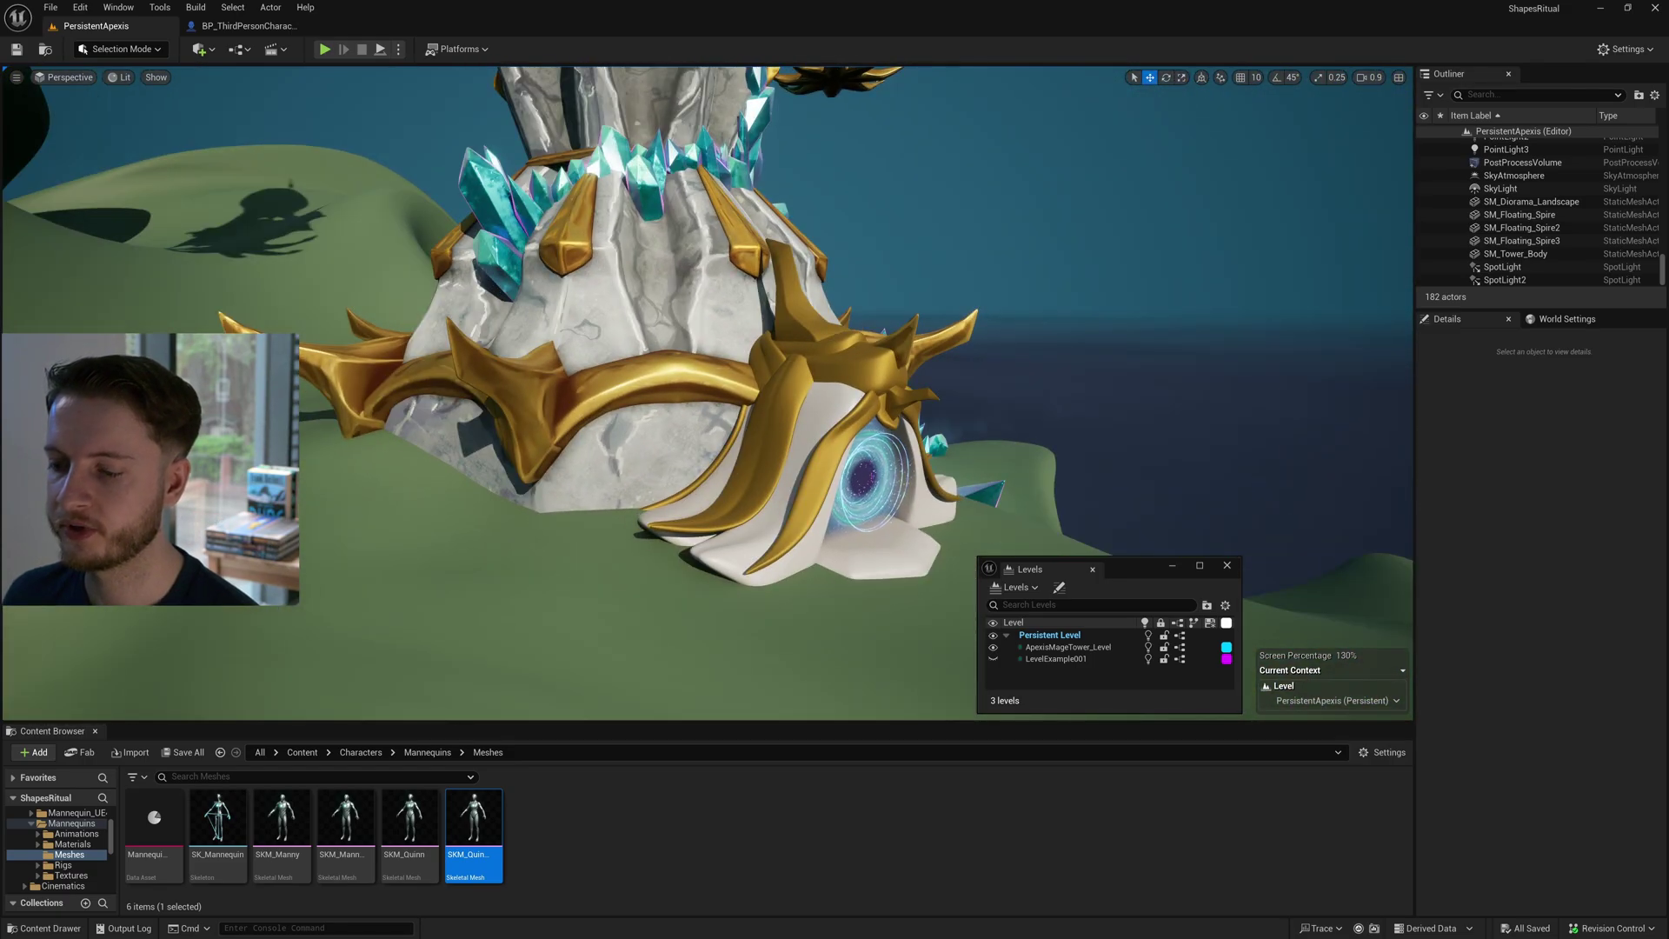
# Switch back to Blender, select the gold trim and turn off the X axis in its Mirror modifier
pyautogui.press('super')
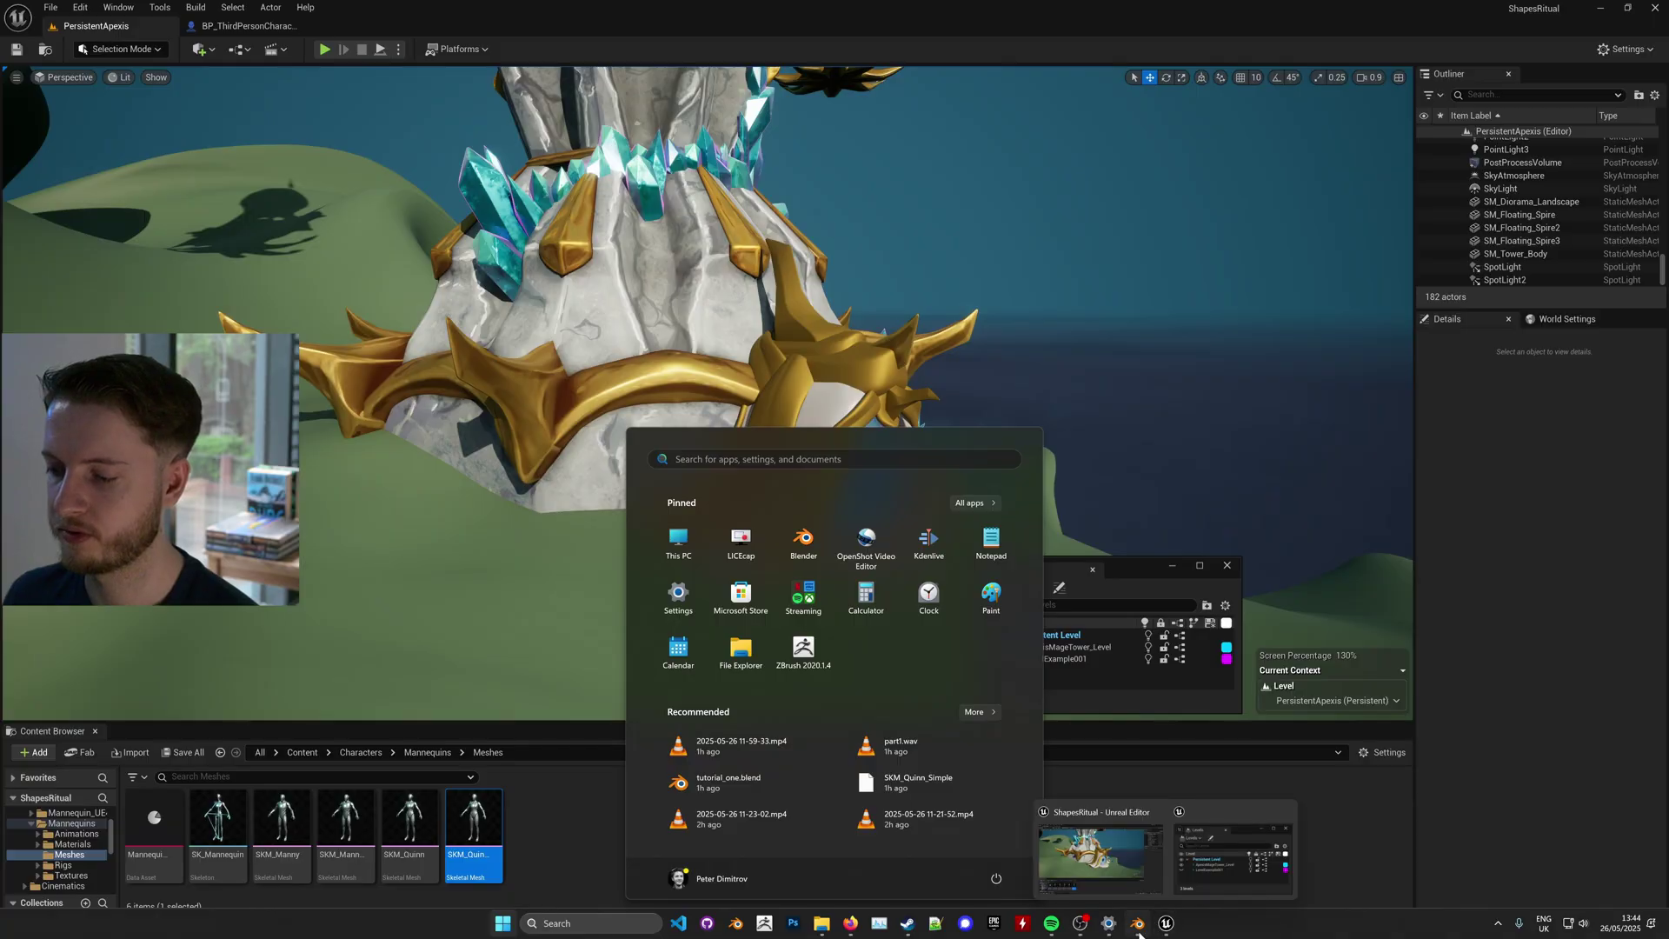
pyautogui.click(1163, 924)
pyautogui.moveTo(839, 536); pyautogui.dragTo(750, 454, button='middle')
pyautogui.click(794, 474)
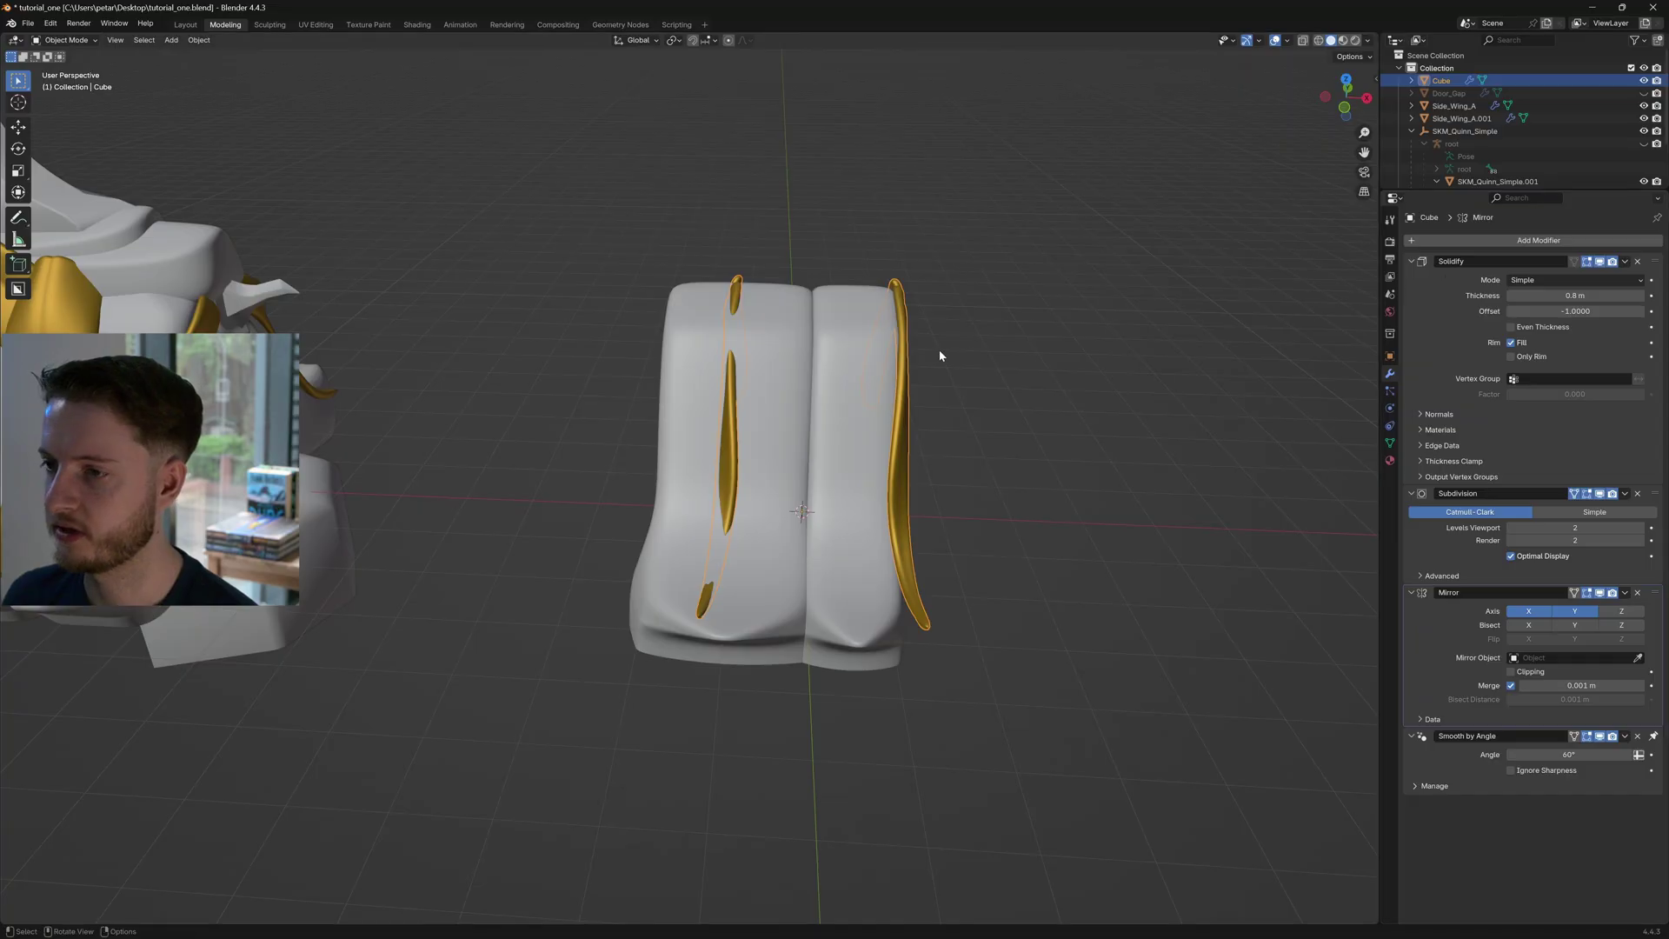
pyautogui.moveTo(1007, 416); pyautogui.dragTo(1033, 468, button='middle')
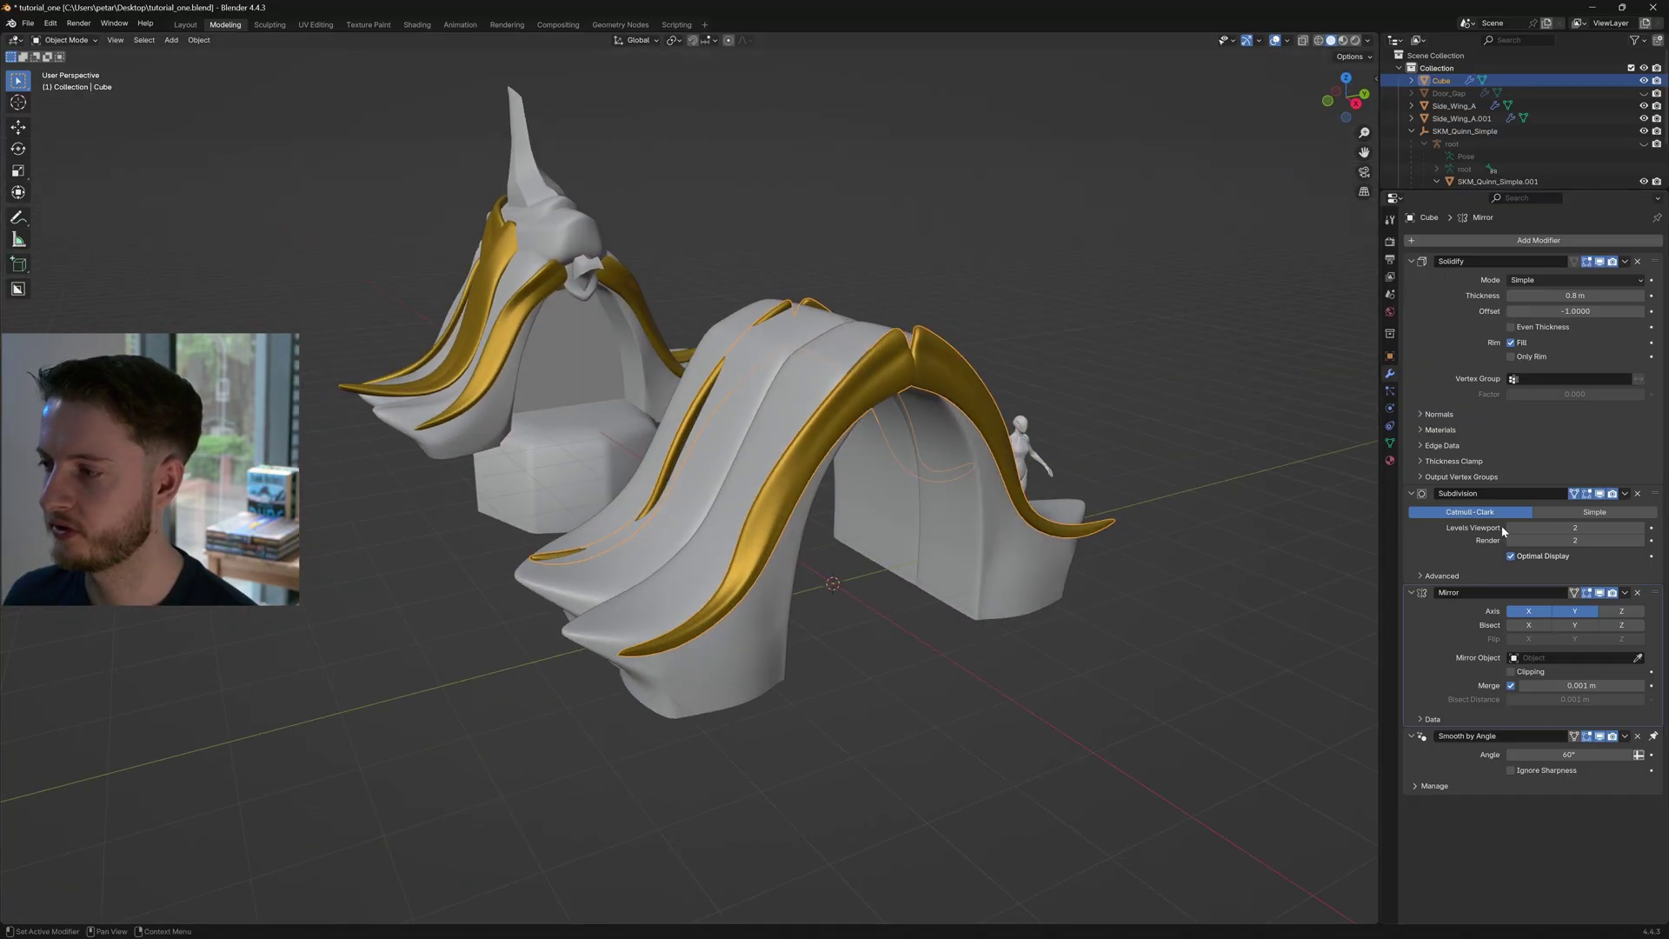
pyautogui.moveTo(869, 486); pyautogui.dragTo(835, 491, button='middle')
# Duplicate one face of the gold trim in Edit Mode and place the copy above the arch, about 1.35 m away
pyautogui.press('Tab')
pyautogui.scroll(2, 817, 450)
pyautogui.keyDown('ctrl'); pyautogui.click(805, 492); pyautogui.keyUp('ctrl')
pyautogui.hotkey('shift', 'd')
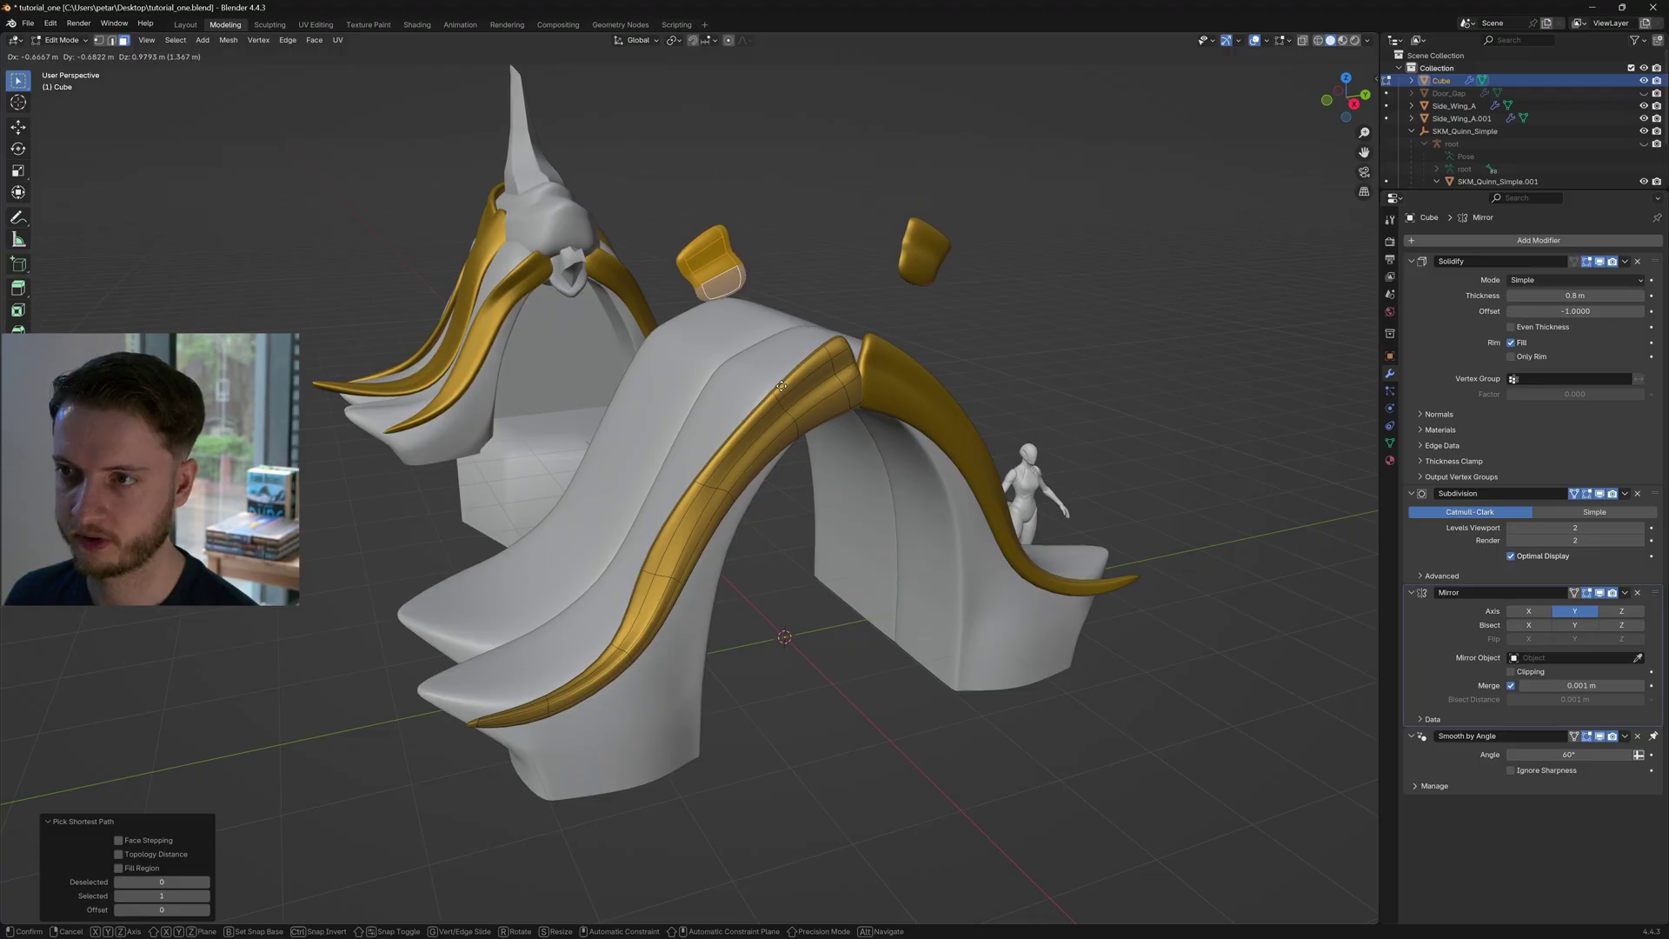
pyautogui.click(870, 322)
pyautogui.moveTo(869, 322); pyautogui.dragTo(894, 324, button='middle')
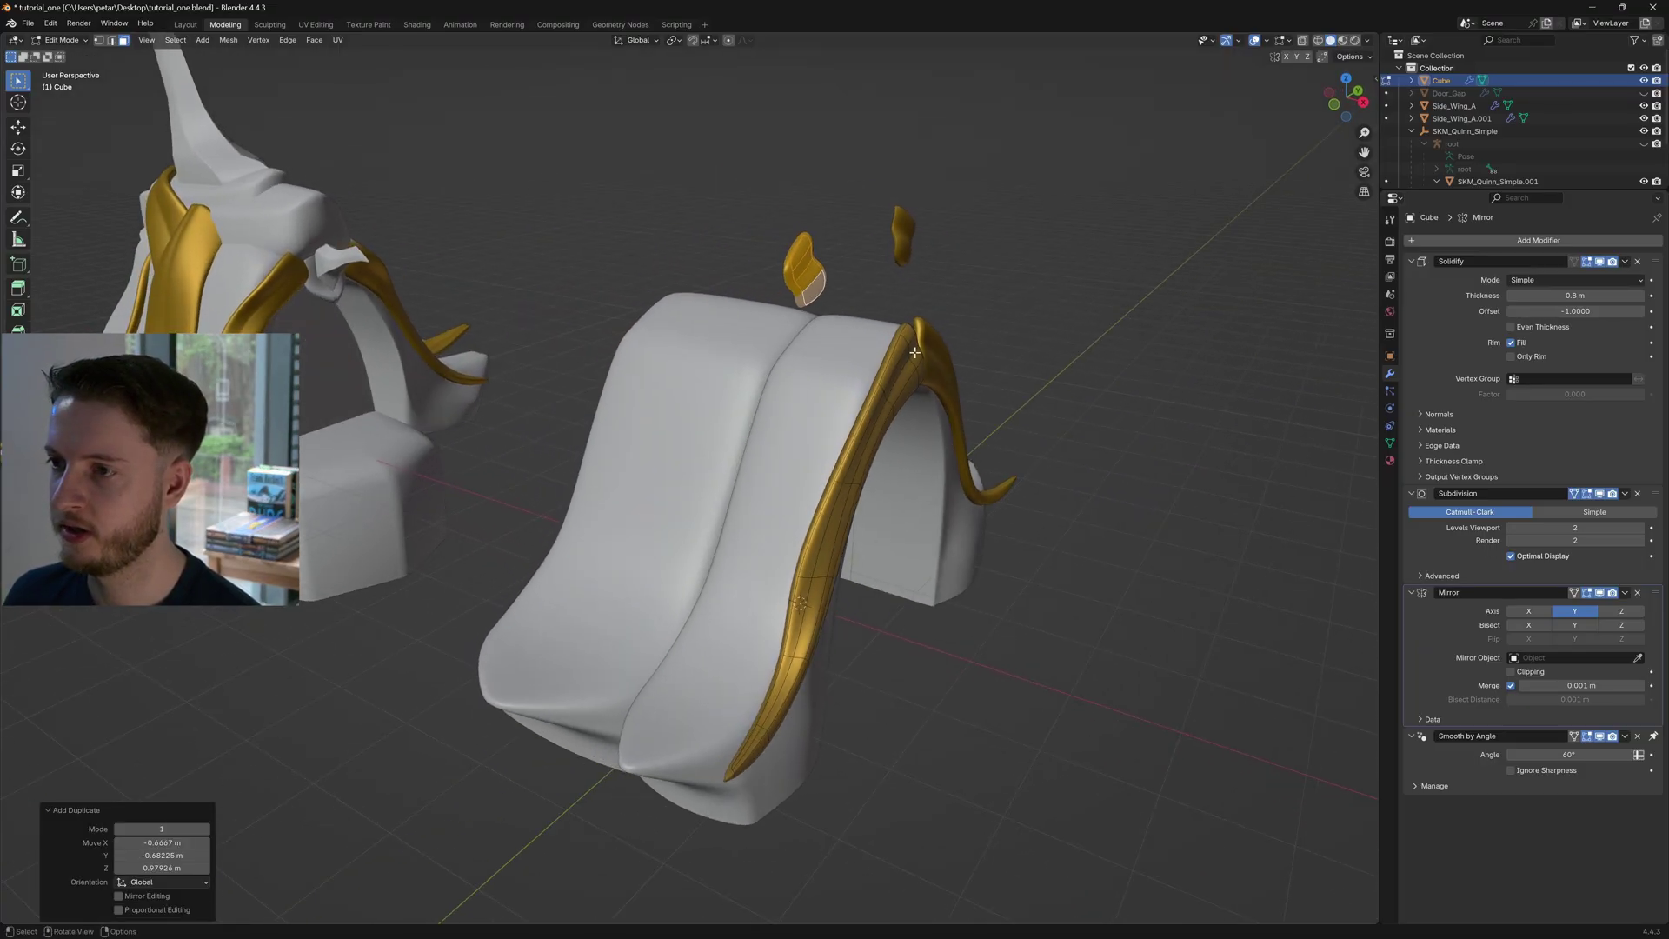
# In front view, rotate the duplicated face nearly flat and move it onto the groove between the arch's two sections
pyautogui.moveTo(958, 442); pyautogui.dragTo(987, 431, button='middle')
pyautogui.click(1336, 111)
pyautogui.press('g')
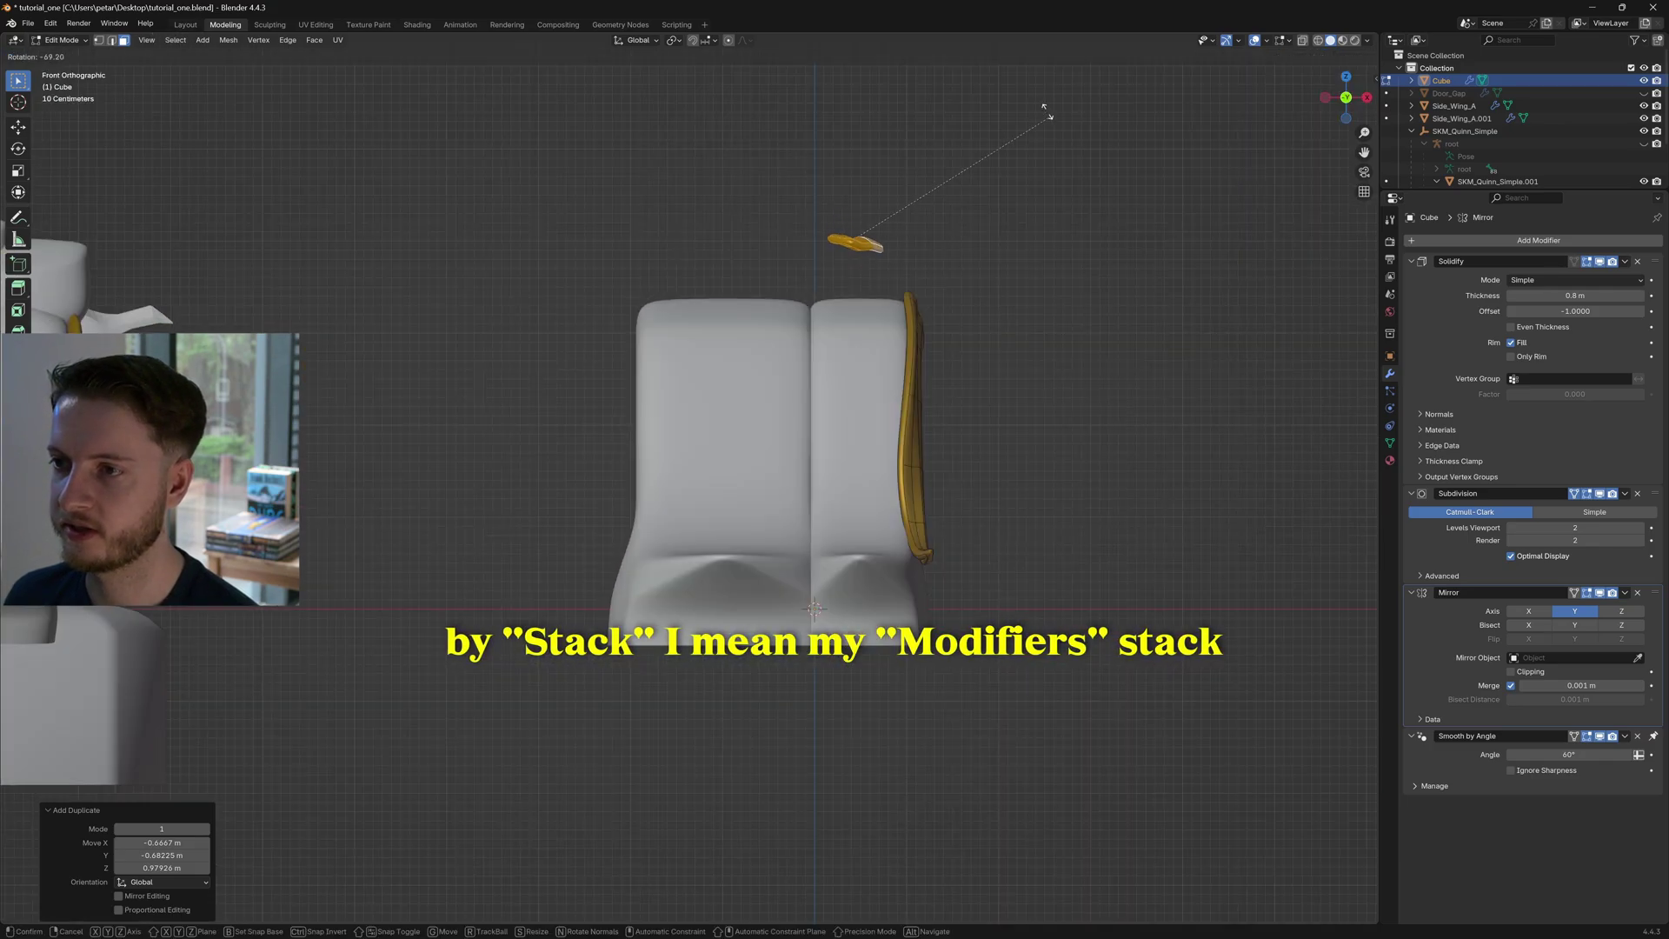
pyautogui.click(1080, 265)
pyautogui.press('r')
pyautogui.click(1087, 263)
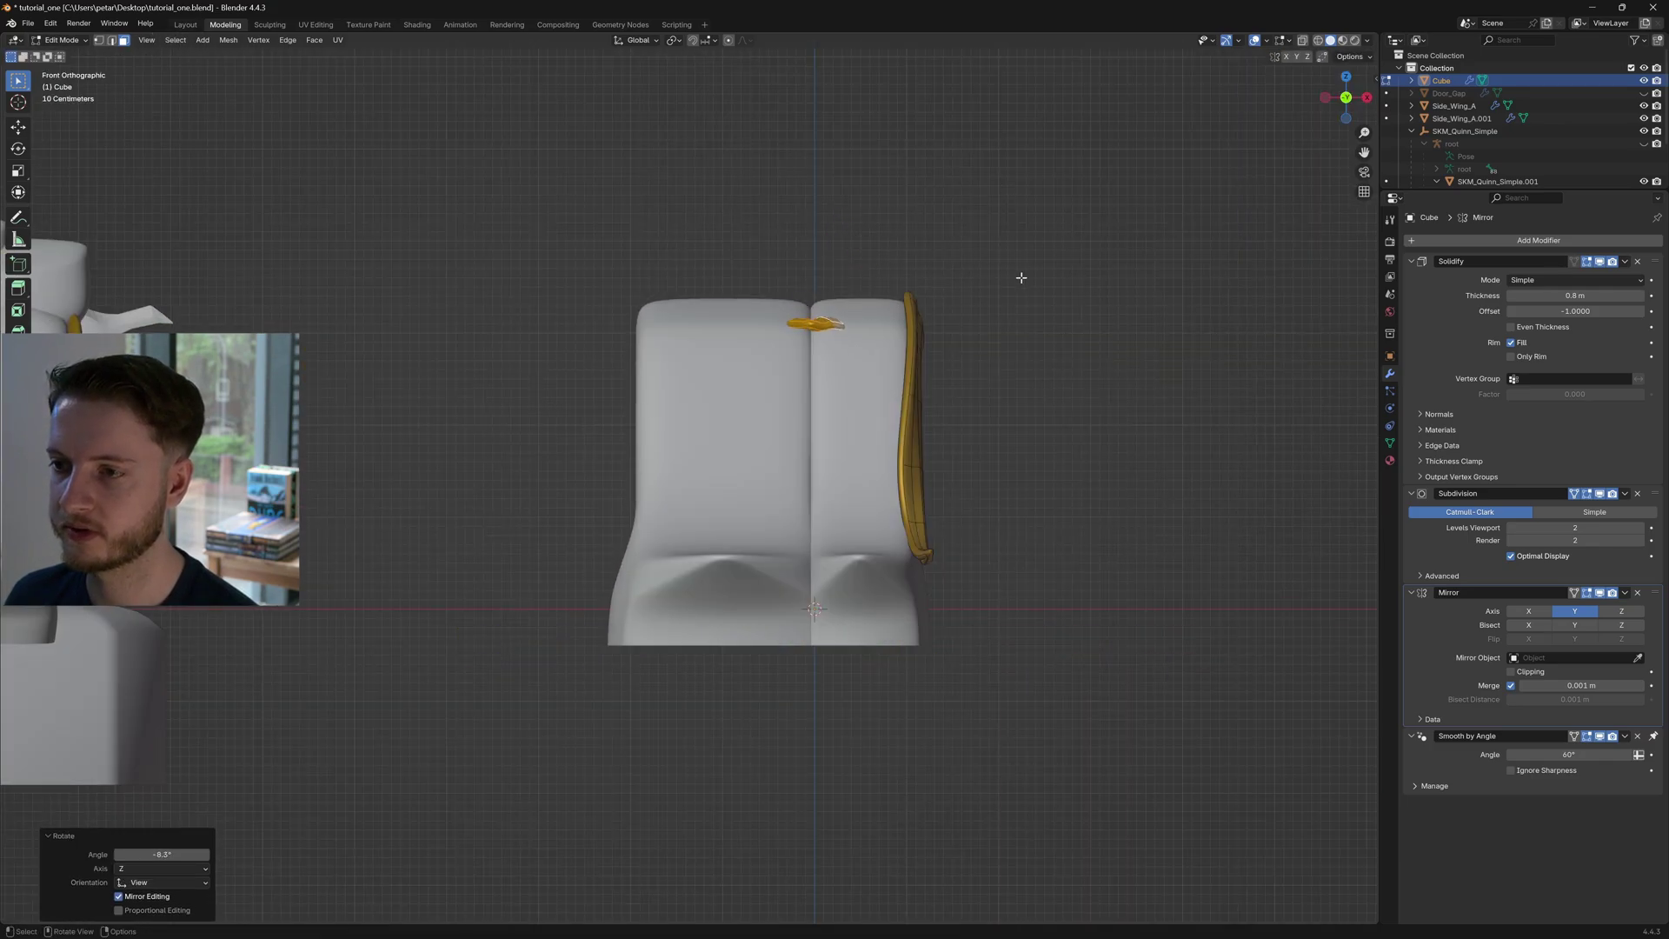
# Rotate the duplicated face further from a side and an angled view, ending with a turn of about -12.4°
pyautogui.press('r')
pyautogui.moveTo(1021, 276); pyautogui.dragTo(791, 300, button='middle')
pyautogui.click(1026, 530)
pyautogui.press('r')
pyautogui.click(1078, 360)
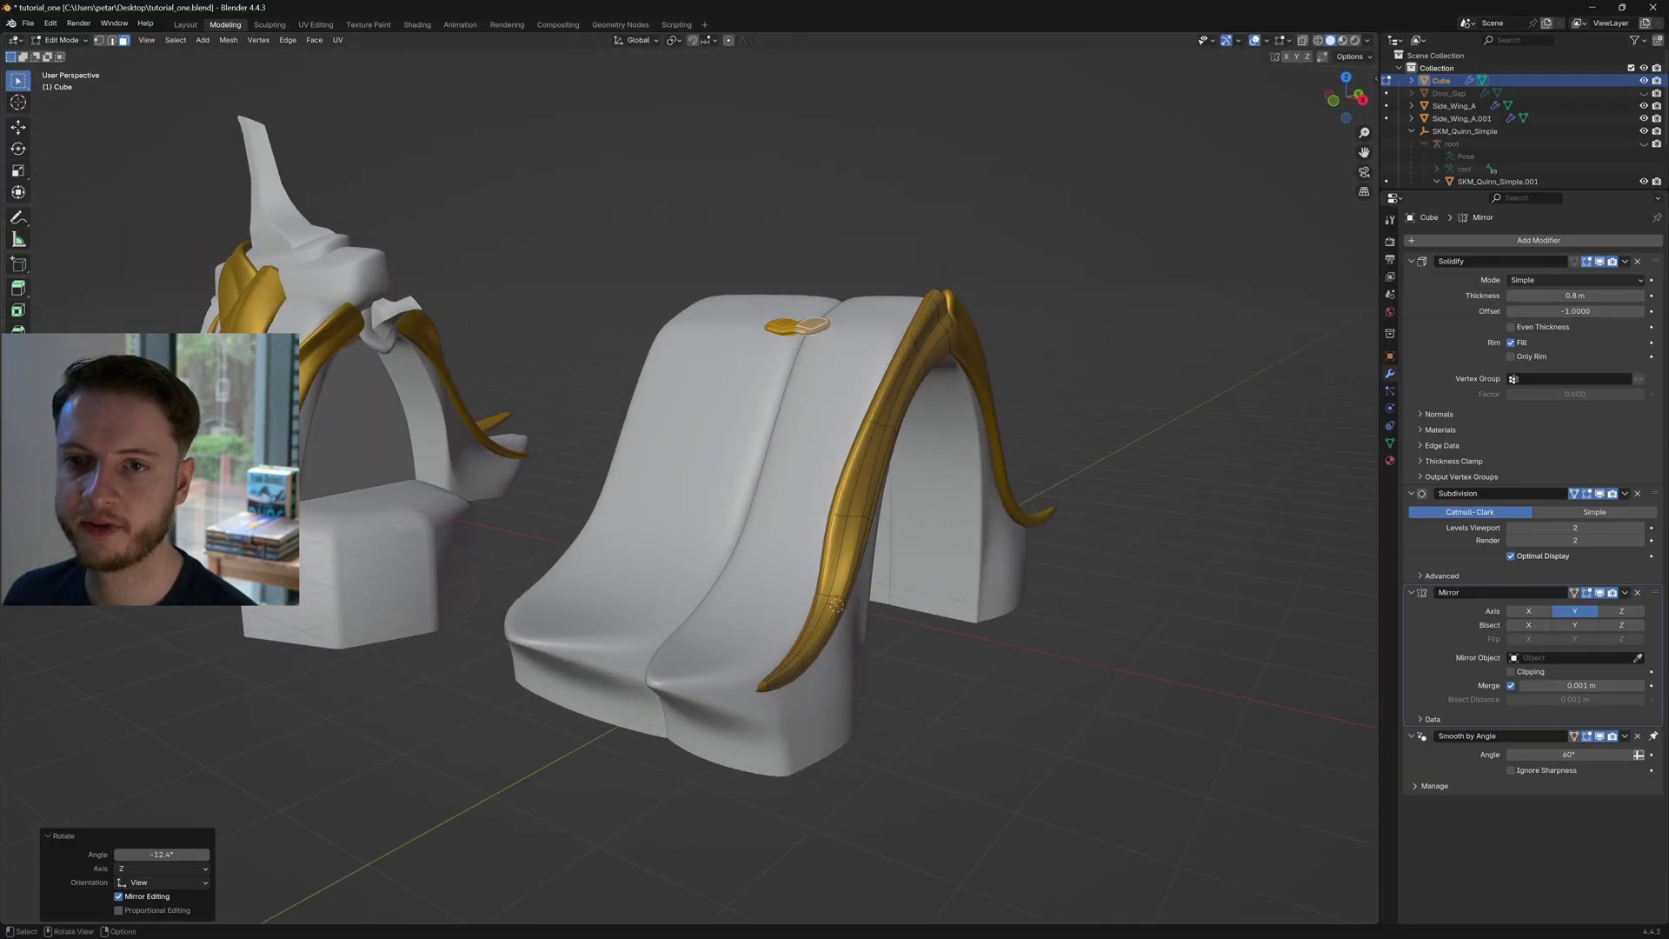
# Rotate the duplicated face from several viewing angles to match the slope of the arch's upper surface
pyautogui.moveTo(939, 367); pyautogui.dragTo(870, 365, button='middle')
pyautogui.press('r')
pyautogui.click(969, 394)
pyautogui.press('r')
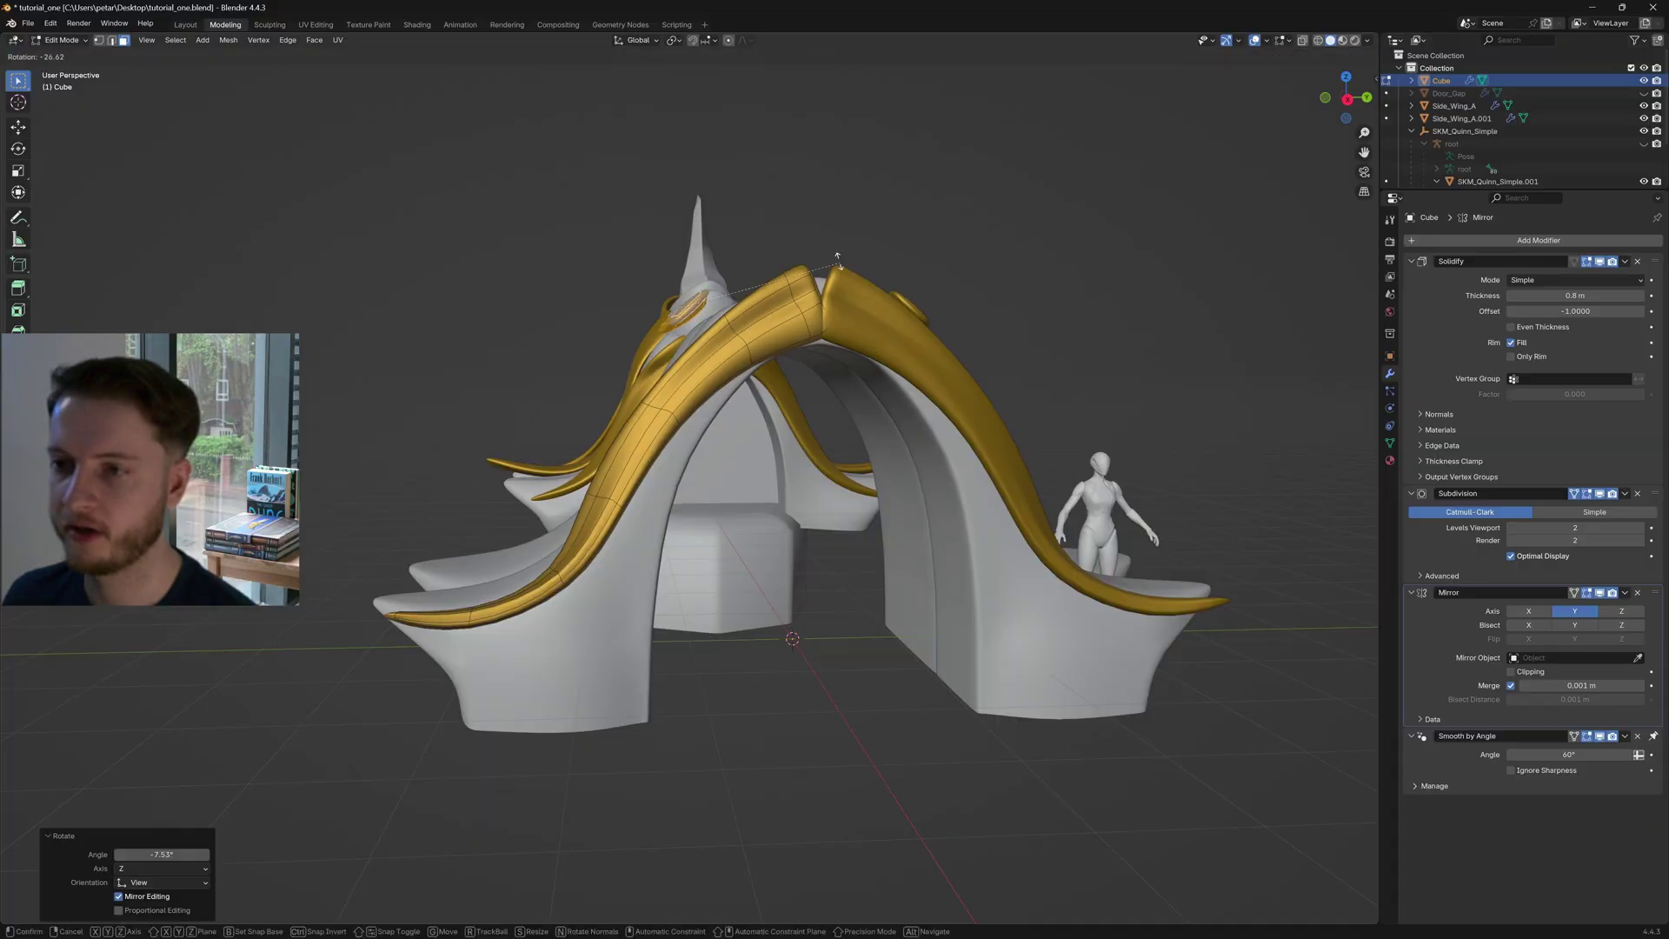
pyautogui.click(903, 303)
pyautogui.moveTo(903, 303); pyautogui.dragTo(977, 368, button='middle')
pyautogui.press('r')
pyautogui.click(962, 342)
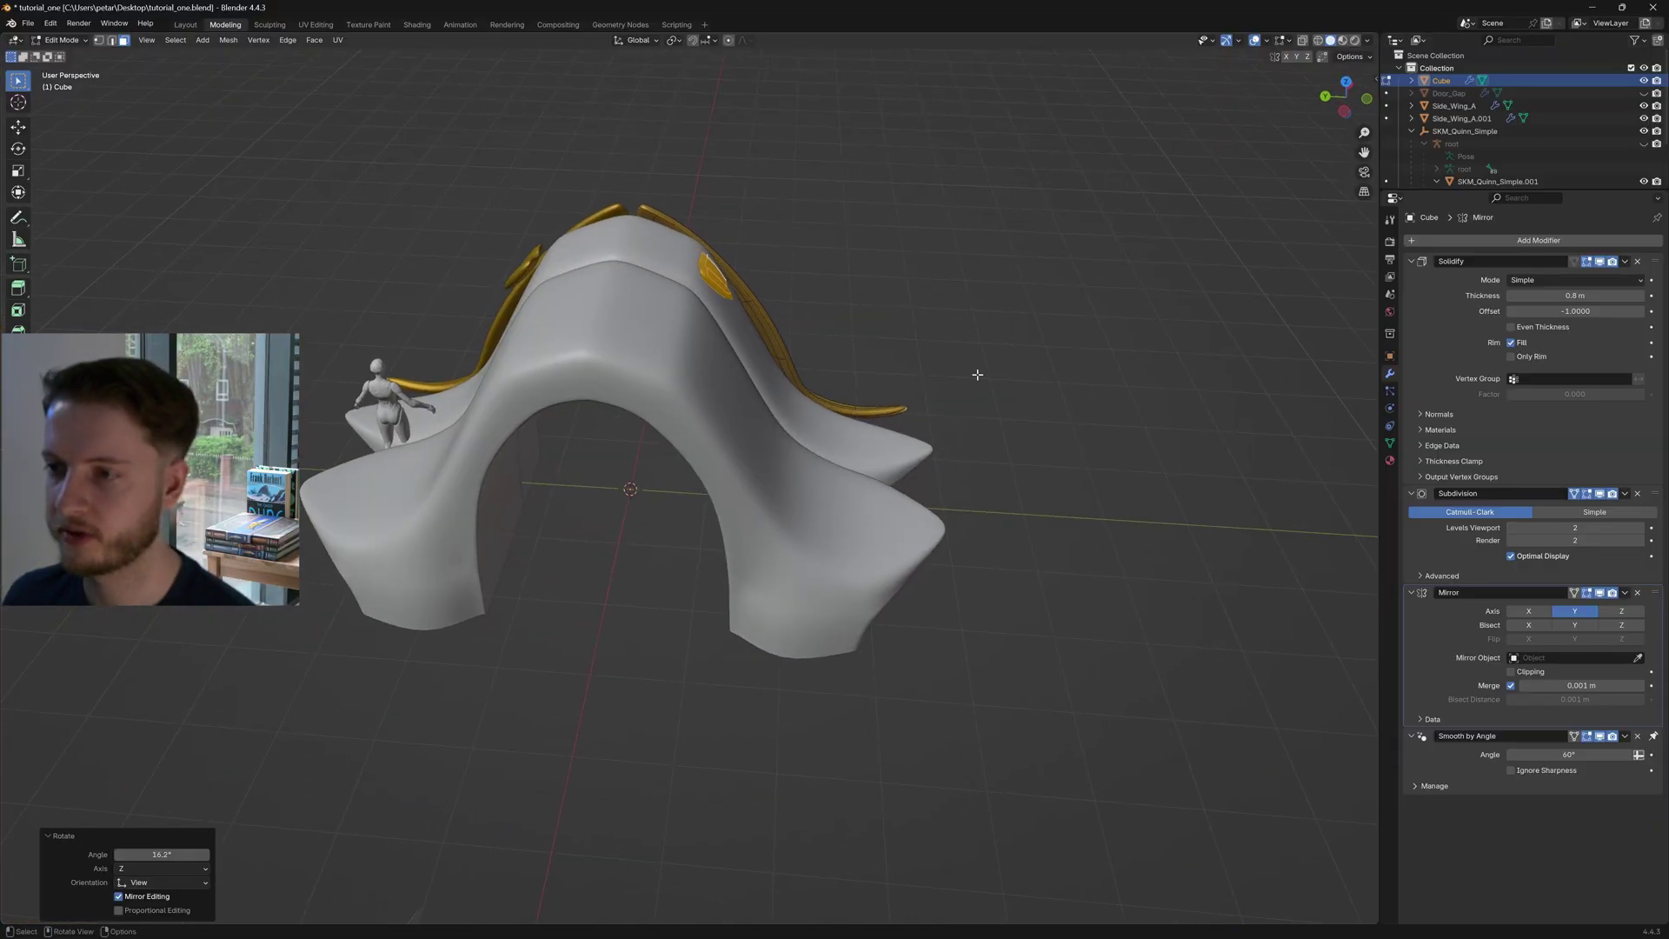
# Move the duplicated face against the arch surface and turn it slightly to line up with the groove
pyautogui.press('g')
pyautogui.click(847, 360)
pyautogui.moveTo(847, 360); pyautogui.dragTo(659, 334, button='middle')
pyautogui.press('r')
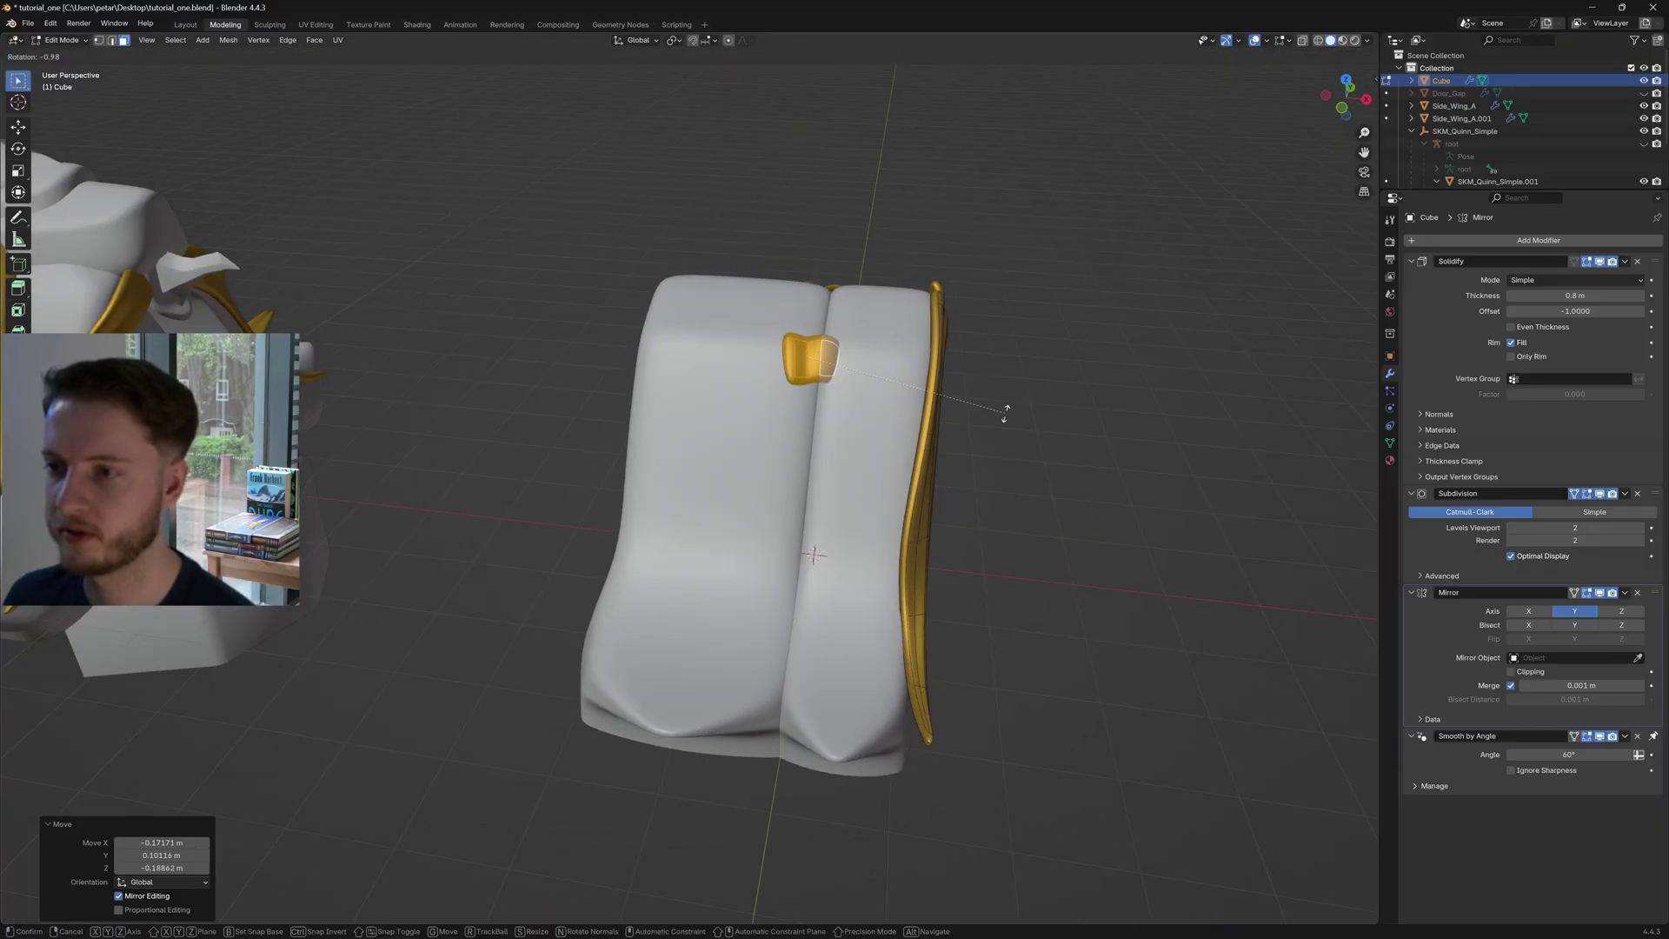
pyautogui.click(956, 424)
pyautogui.press('g')
pyautogui.click(987, 400)
# Reposition the duplicated face so that it straddles the groove near the top of the arch
pyautogui.moveTo(987, 399); pyautogui.dragTo(1010, 309, button='middle')
pyautogui.press('r')
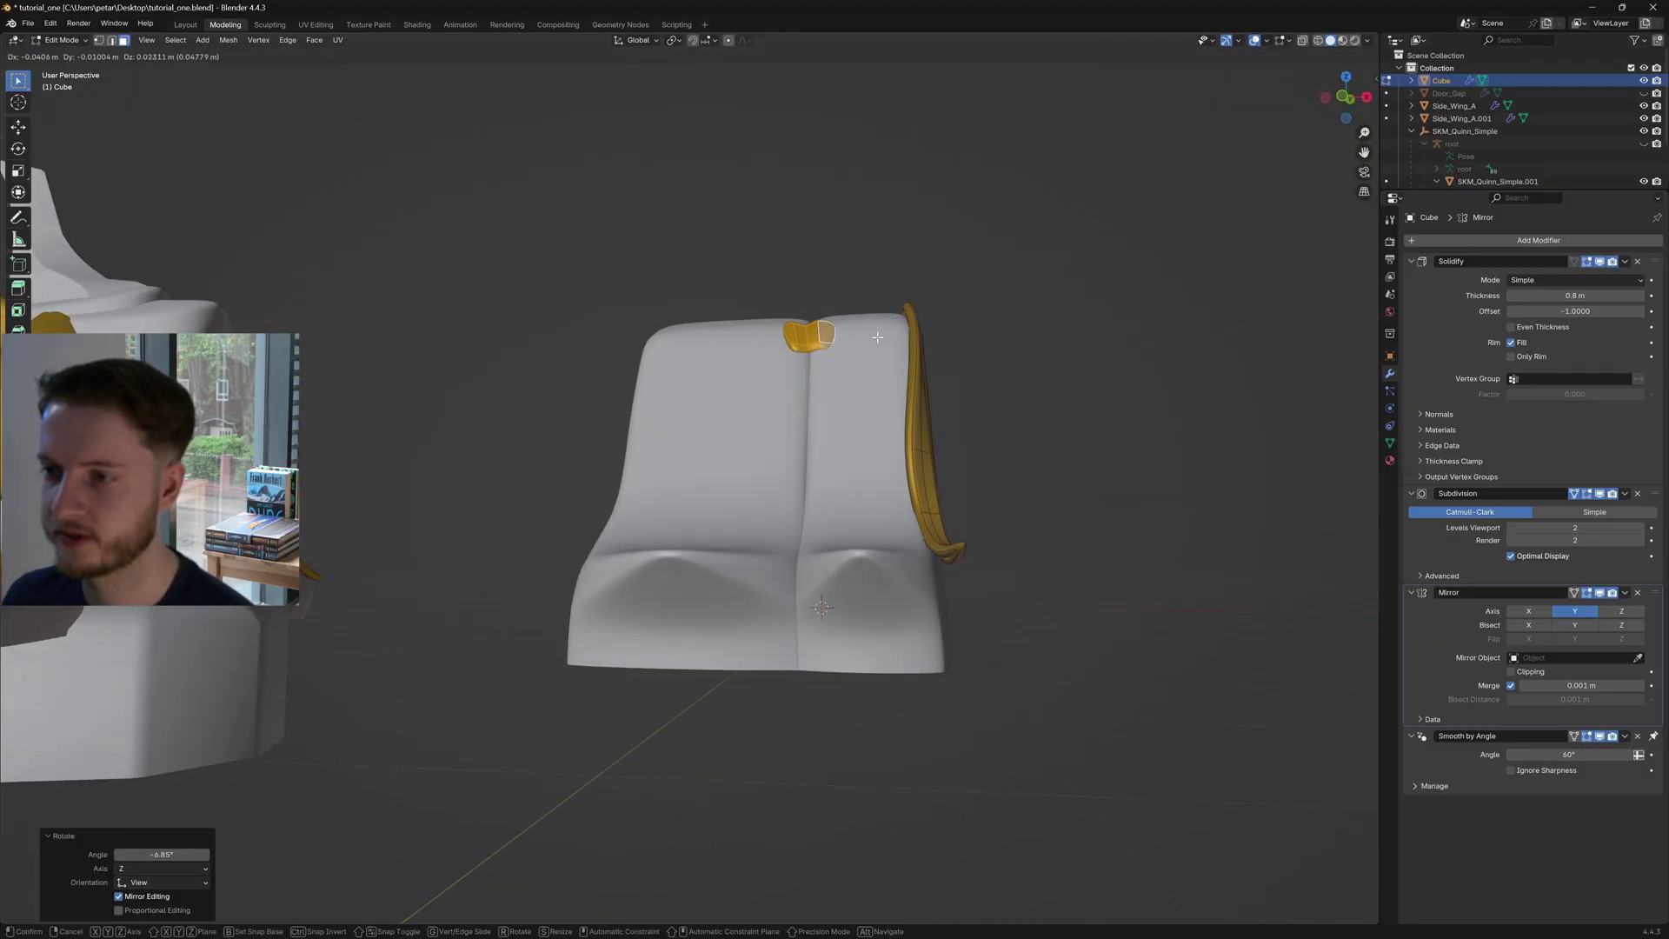
pyautogui.press('Escape')
pyautogui.moveTo(799, 342); pyautogui.dragTo(608, 553, button='middle')
pyautogui.scroll(1, 808, 460)
pyautogui.press('g')
pyautogui.click(779, 499)
# Move the small gold piece's edges so that its middle folds down into the groove
pyautogui.click(596, 546)
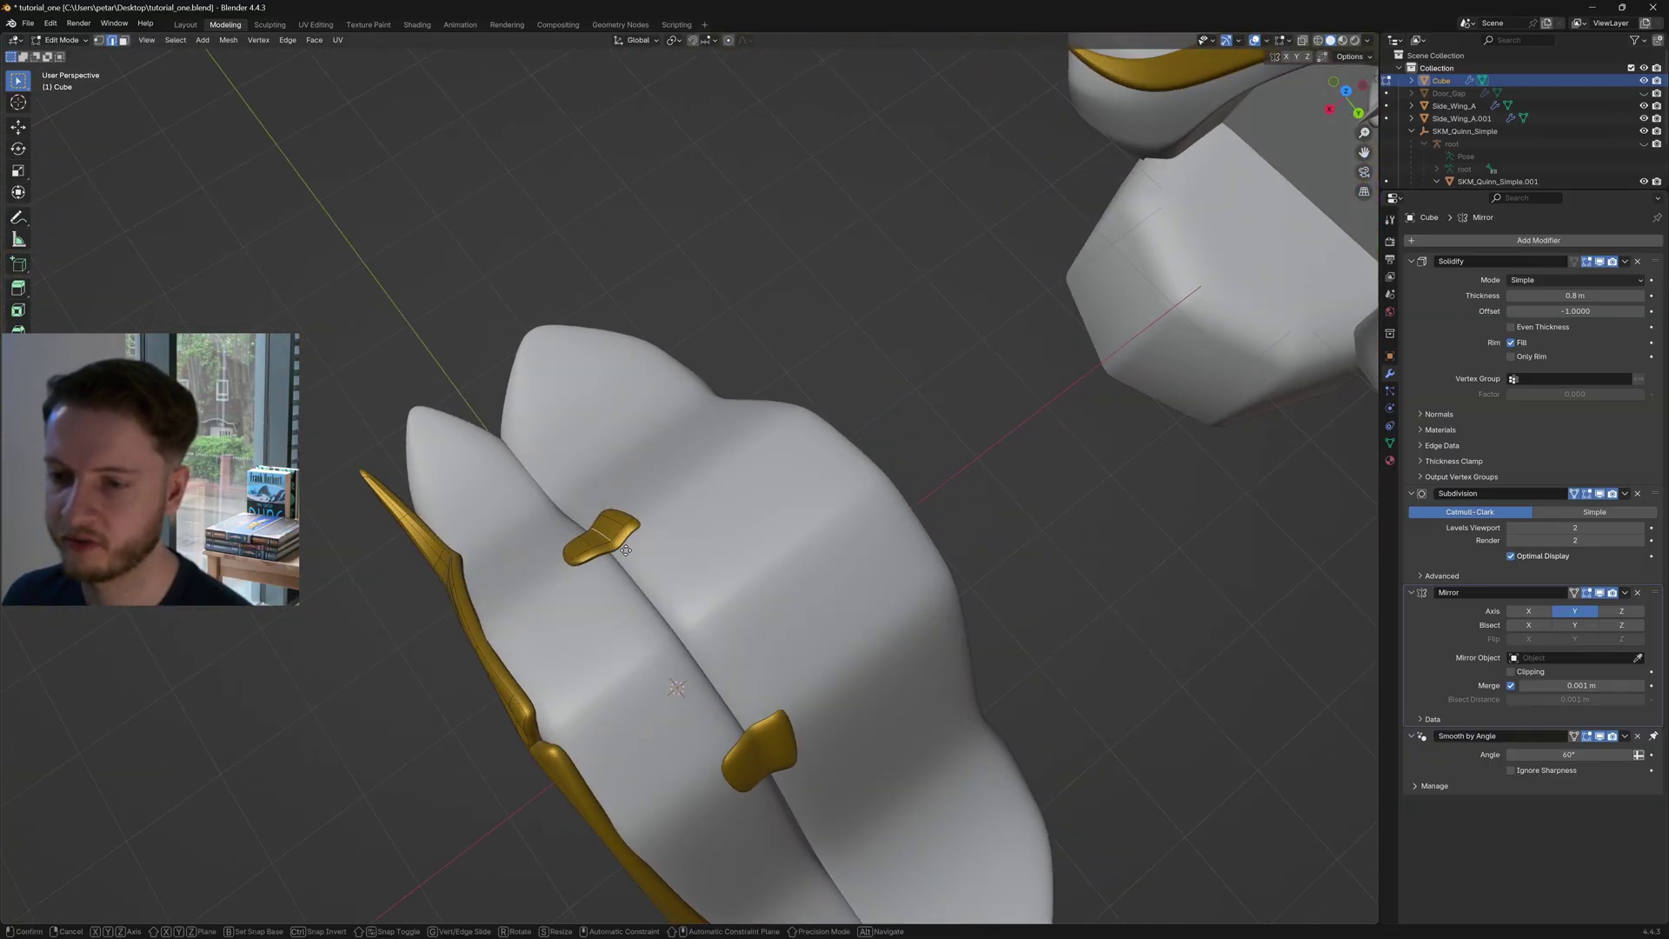
pyautogui.click(623, 556)
pyautogui.moveTo(624, 556); pyautogui.dragTo(609, 506, button='middle')
pyautogui.press('g')
pyautogui.click(616, 503)
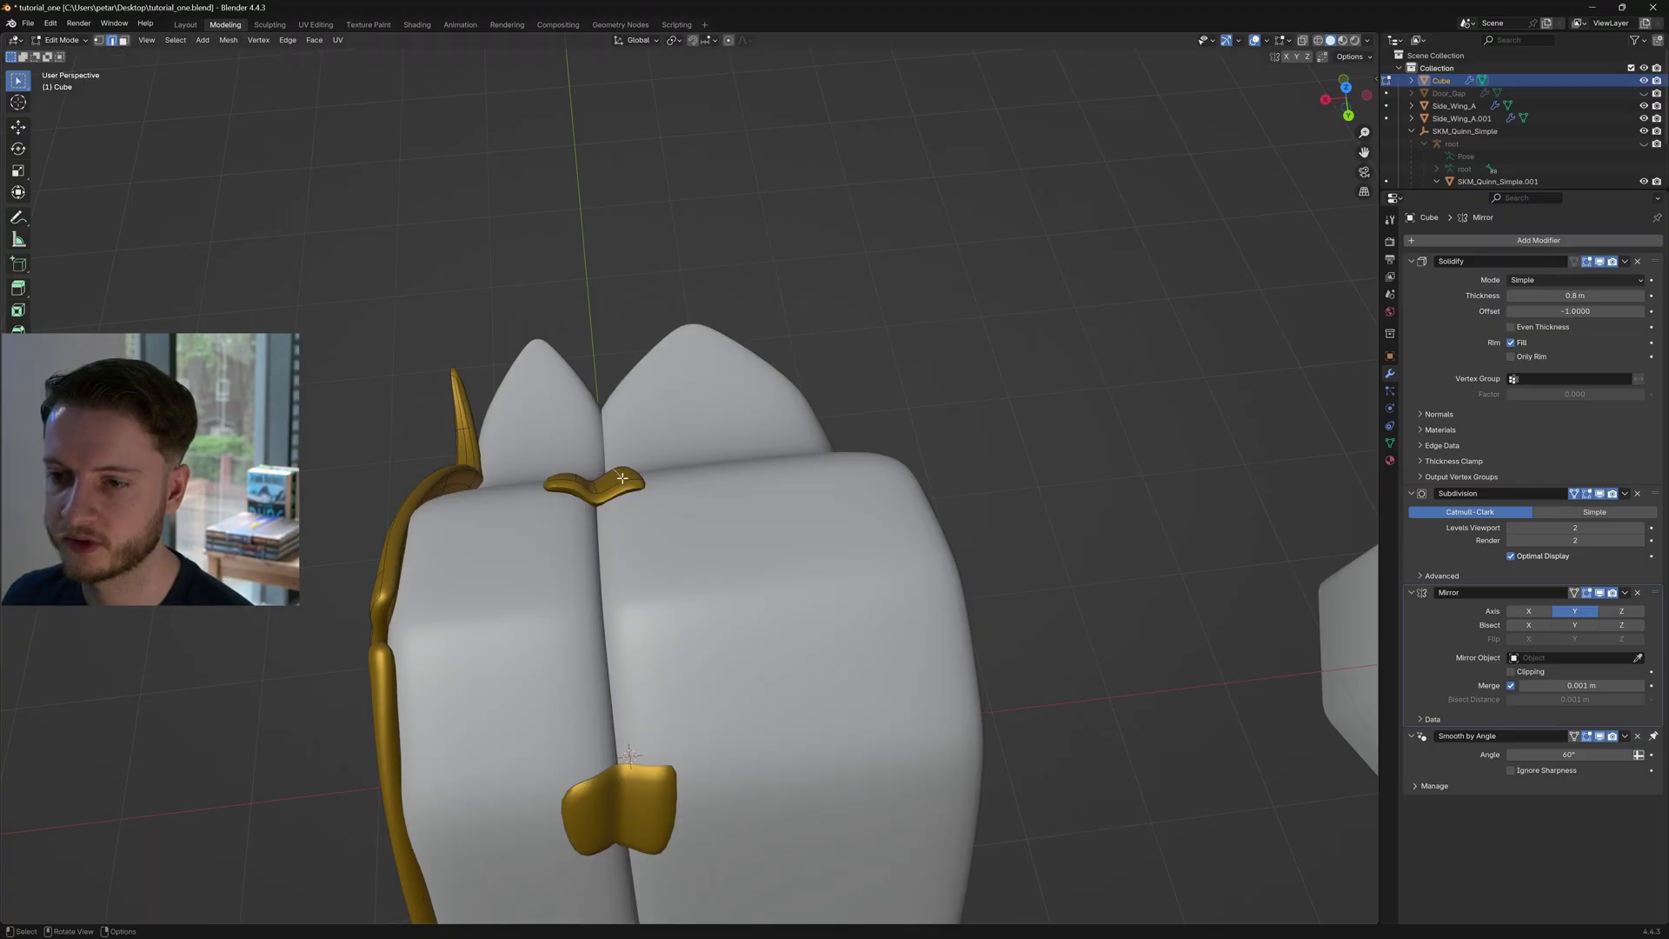
# Extrude the gold piece's lower end edges about 1.1 m down the arch and reposition the new end along the groove
pyautogui.moveTo(702, 441); pyautogui.dragTo(888, 301, button='middle')
pyautogui.keyDown('ctrl'); pyautogui.click(837, 303); pyautogui.keyUp('ctrl')
pyautogui.press('e')
pyautogui.click(765, 457)
pyautogui.moveTo(766, 457); pyautogui.dragTo(875, 393, button='middle')
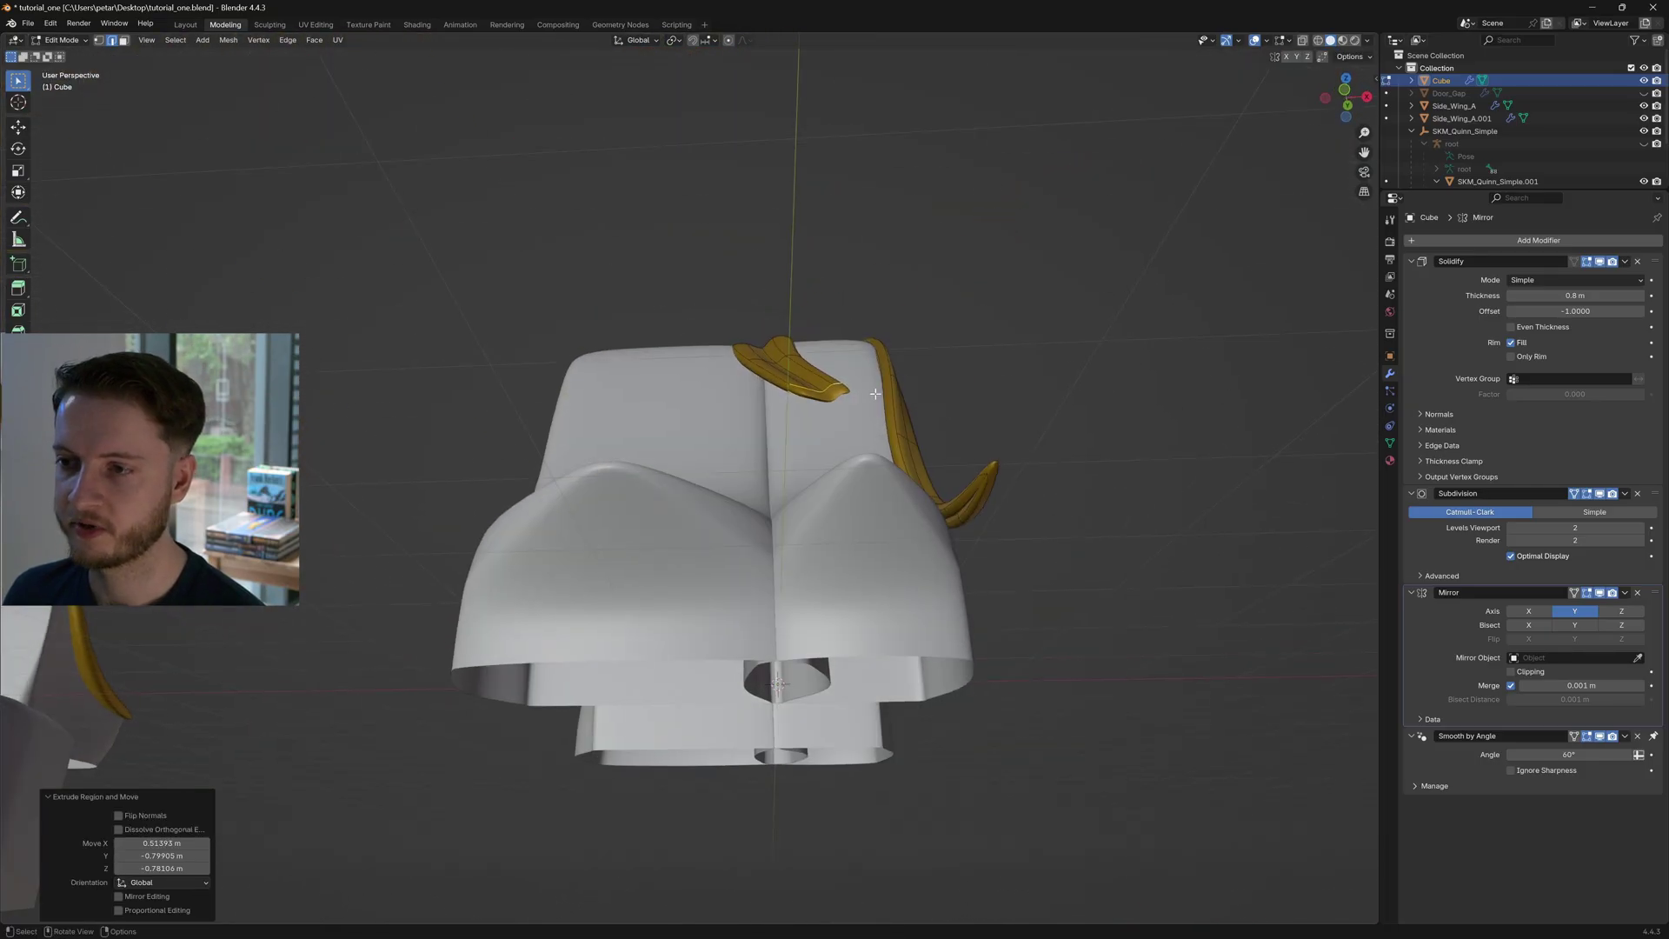
pyautogui.press('g')
pyautogui.click(806, 455)
# Continue the gold trim down the groove toward the arch's lower edge, repositioning each new end against the surface
pyautogui.moveTo(805, 454); pyautogui.dragTo(682, 548, button='middle')
pyautogui.press('g')
pyautogui.click(669, 596)
pyautogui.press('g')
pyautogui.click(761, 529)
pyautogui.press('g')
pyautogui.click(817, 495)
pyautogui.press('g')
pyautogui.click(849, 513)
pyautogui.press('g')
pyautogui.click(801, 527)
pyautogui.scroll(2, 683, 548)
pyautogui.press('g')
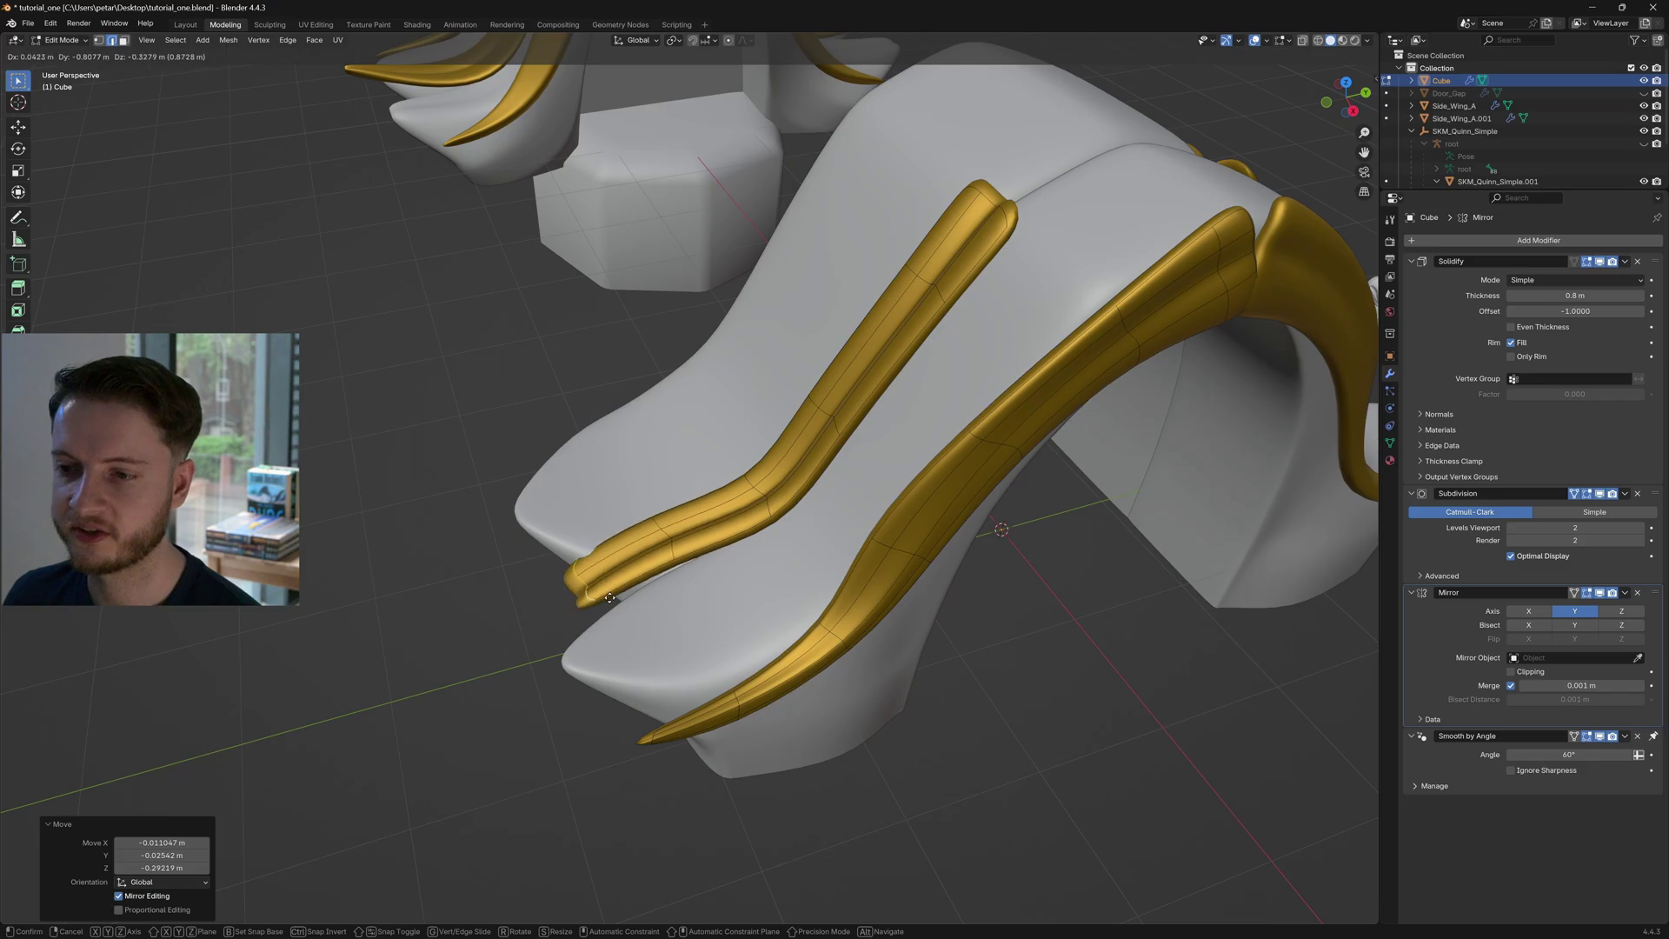
pyautogui.click(610, 598)
# Extrude the trim's lower end about 0.75 m past the arch, then raise it and rotate it about 8.6° in side view
pyautogui.moveTo(610, 598); pyautogui.dragTo(687, 500, button='middle')
pyautogui.click(1343, 102)
pyautogui.press('g')
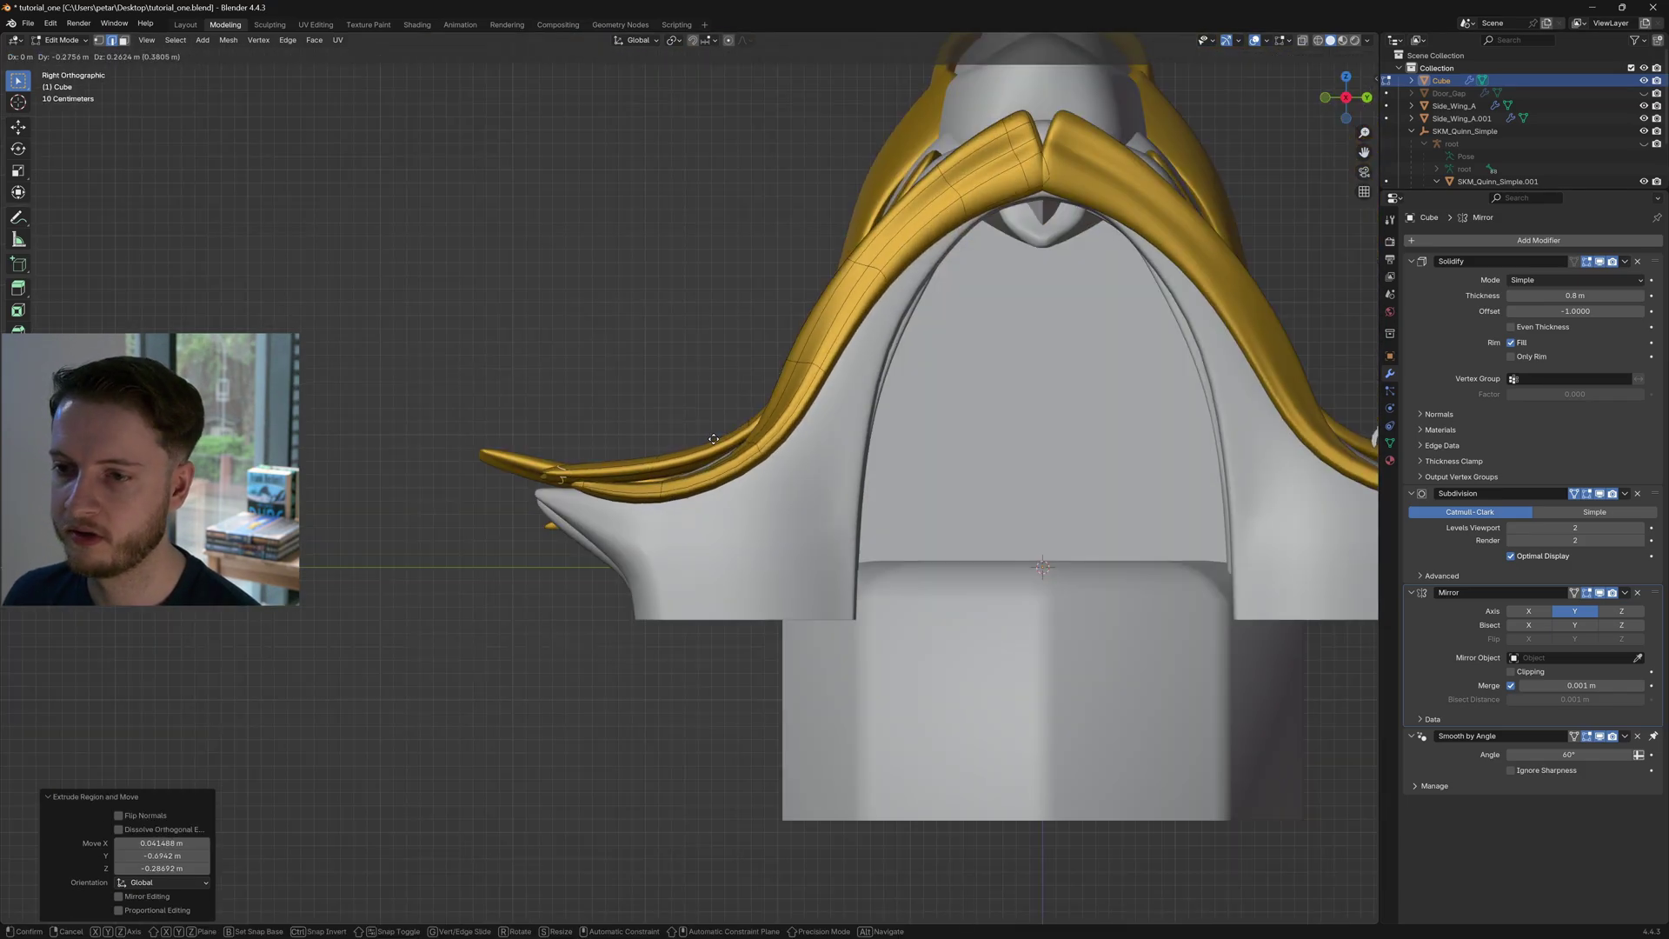
pyautogui.click(644, 417)
pyautogui.press('r')
pyautogui.click(659, 441)
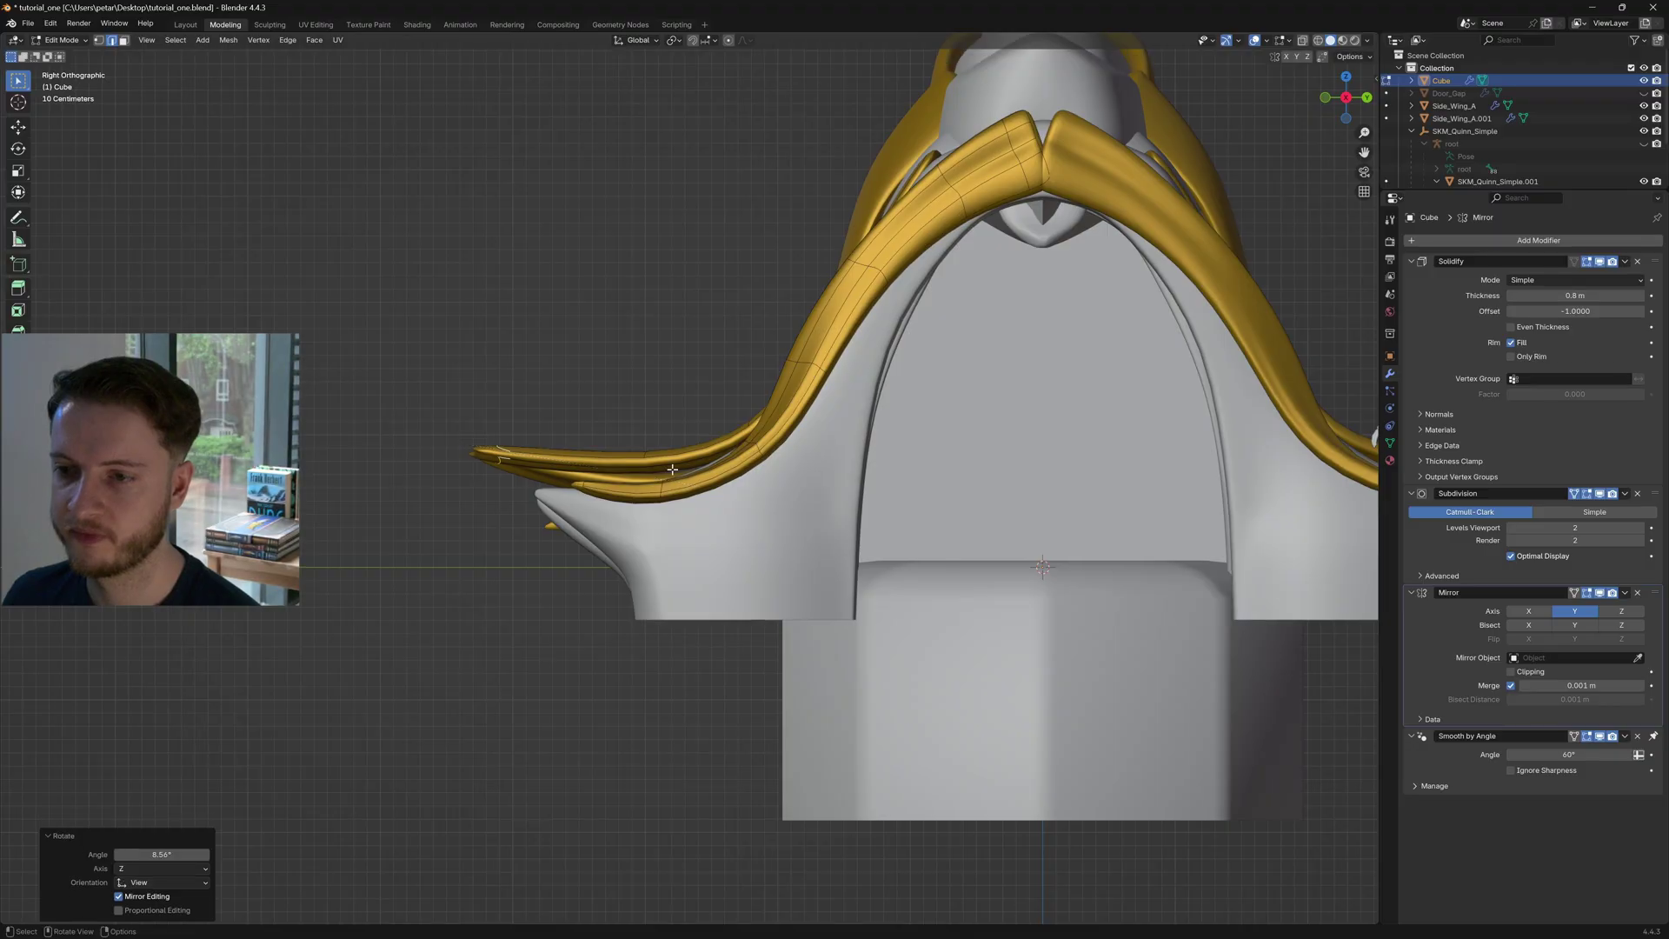
# Reposition the edge row just above the trim's tip and flatten it along local Y with a scale of about -0.04
pyautogui.moveTo(654, 456); pyautogui.dragTo(650, 555, button='middle')
pyautogui.press('g')
pyautogui.click(654, 517)
pyautogui.press('g')
pyautogui.click(652, 554)
pyautogui.press('s')
pyautogui.press('x')
pyautogui.press('y')
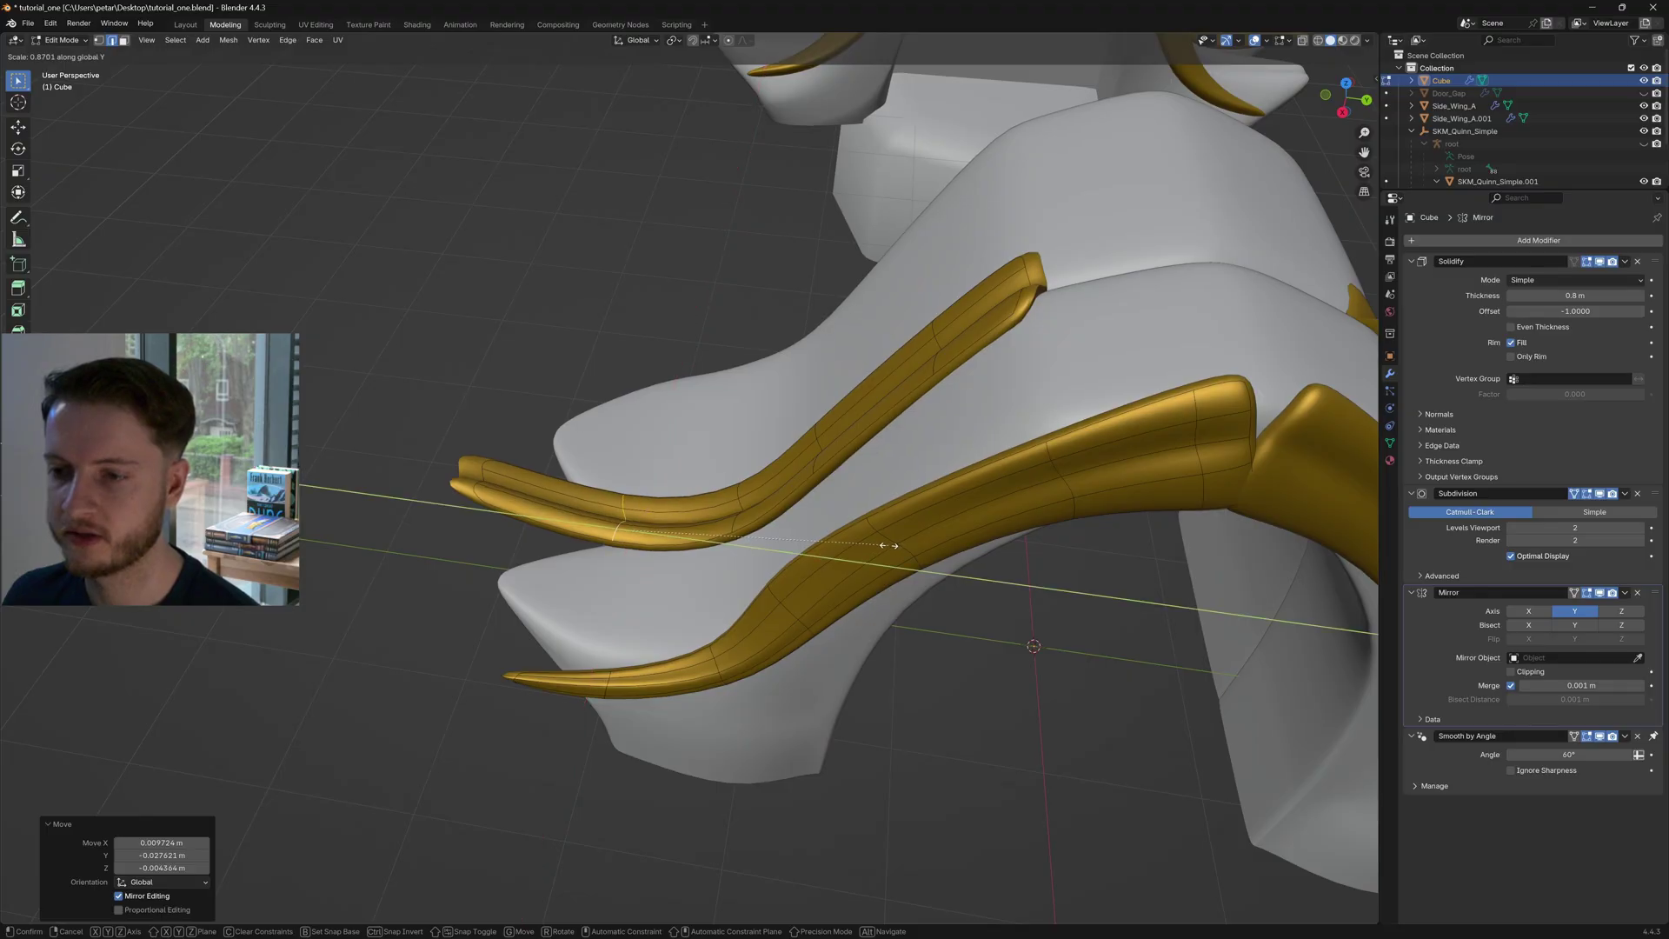
pyautogui.press('Escape')
# Flatten the next edge row up, at the trim's lower bend, by scaling it along Y
pyautogui.moveTo(623, 530); pyautogui.dragTo(922, 487, button='middle')
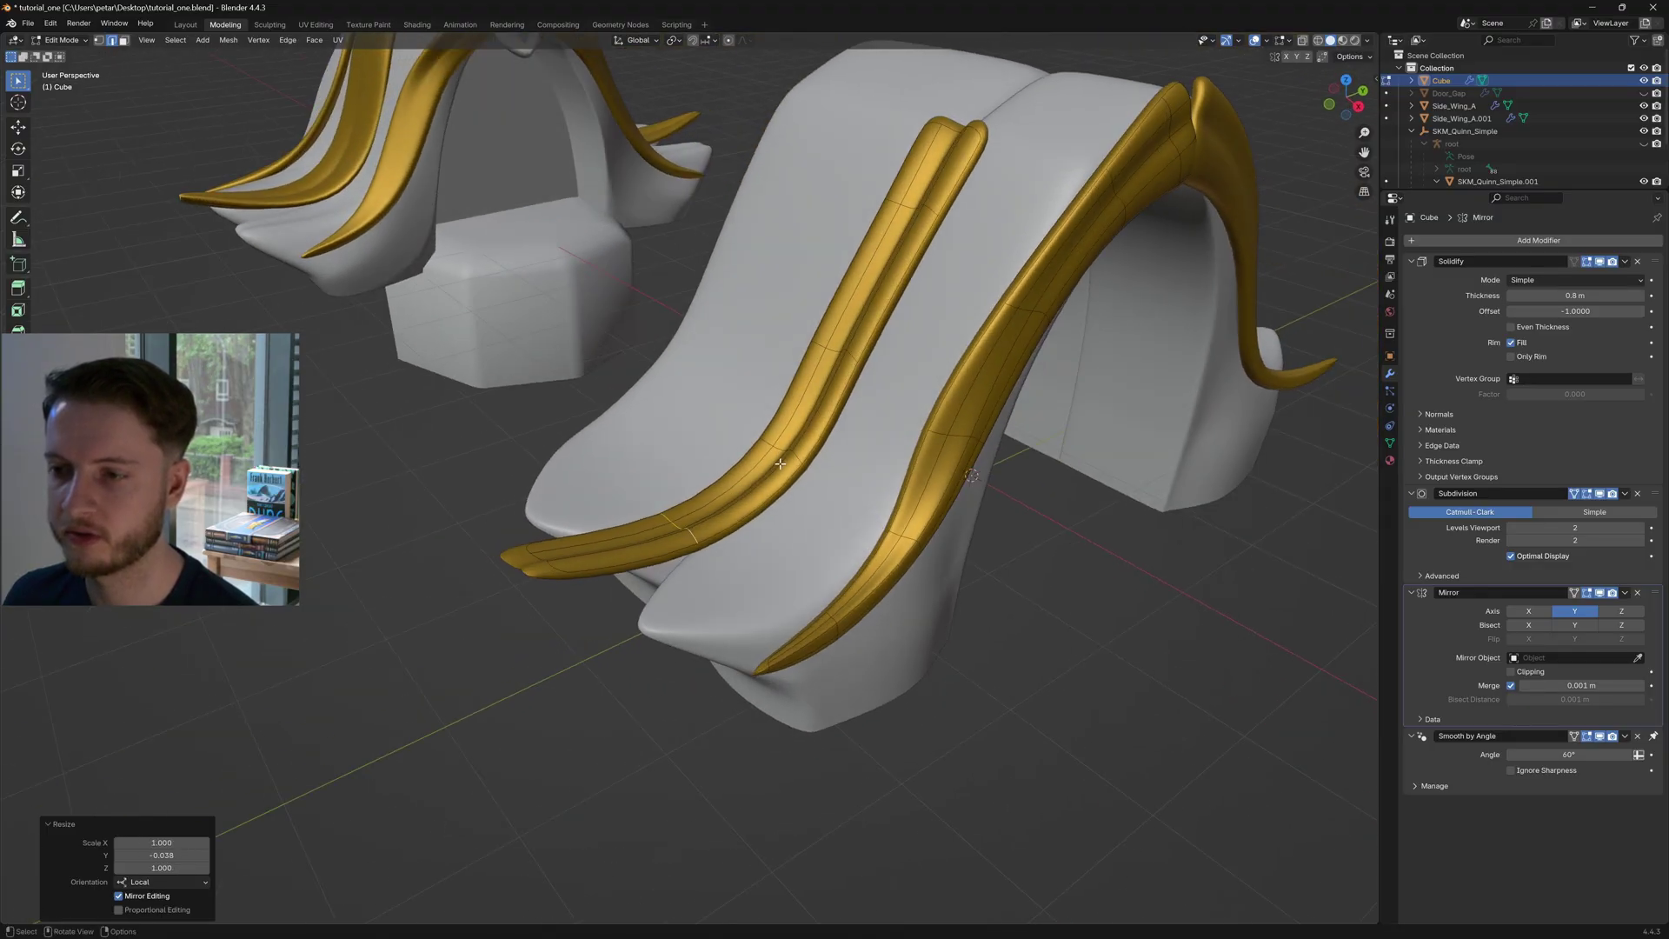
pyautogui.scroll(3, 921, 487)
pyautogui.press('s')
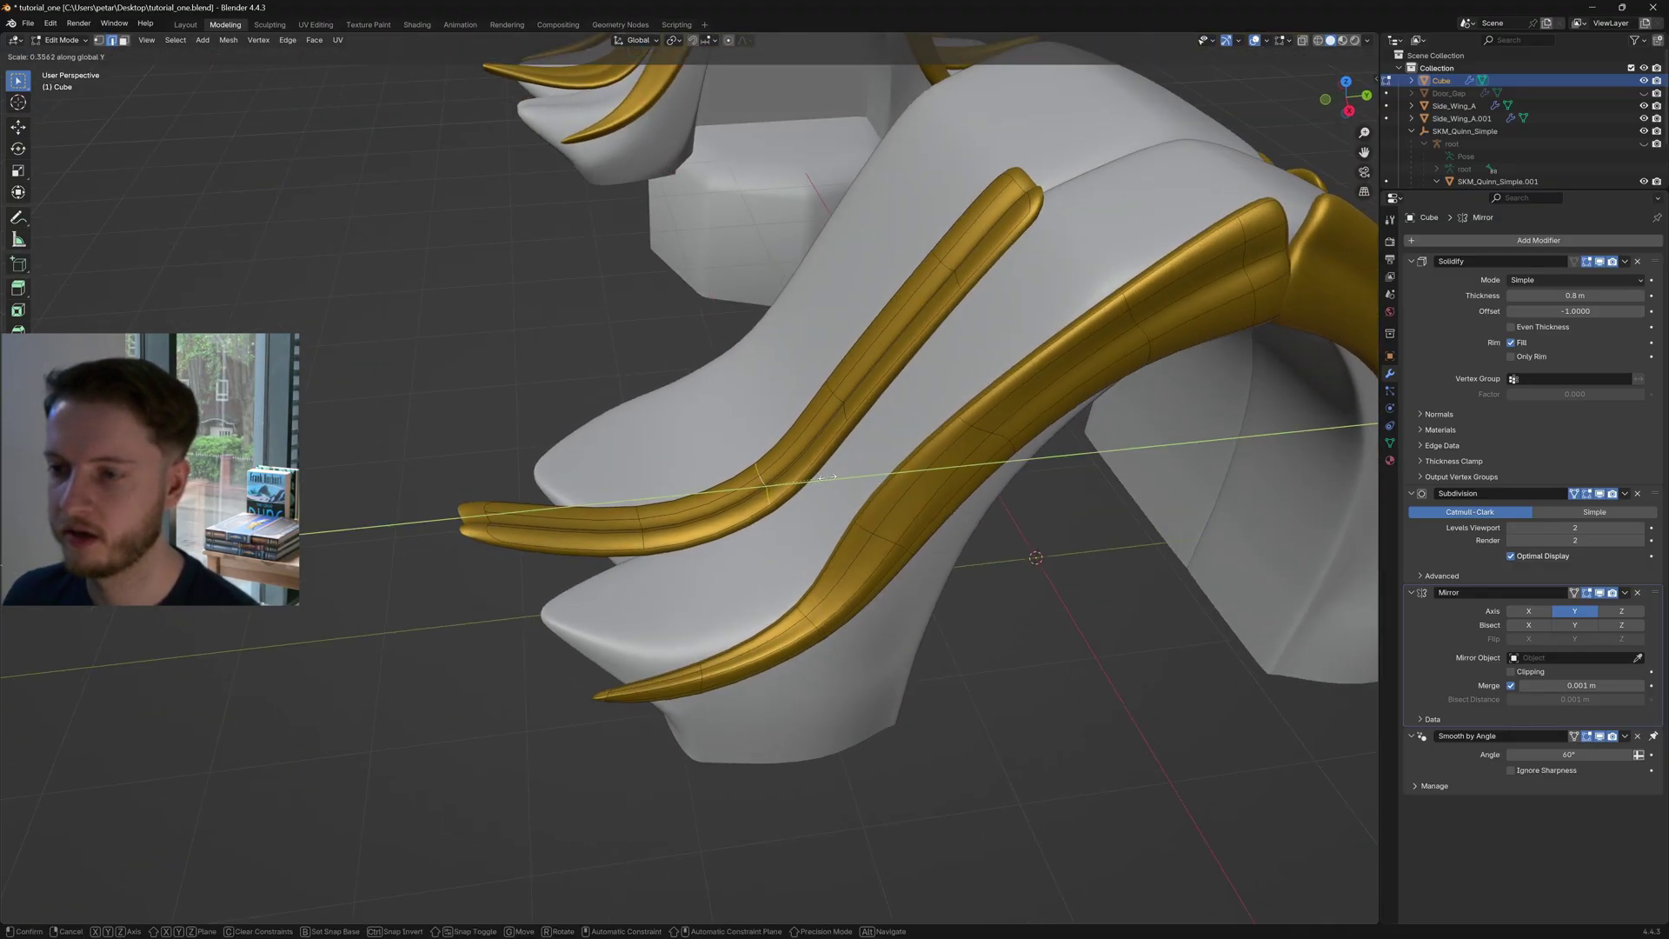
pyautogui.click(824, 478)
# Widen the trim's three rows from the lower bend upward, scaling them by about 2.13, 1.95 and 1.3
pyautogui.moveTo(824, 477); pyautogui.dragTo(796, 448, button='middle')
pyautogui.press('s')
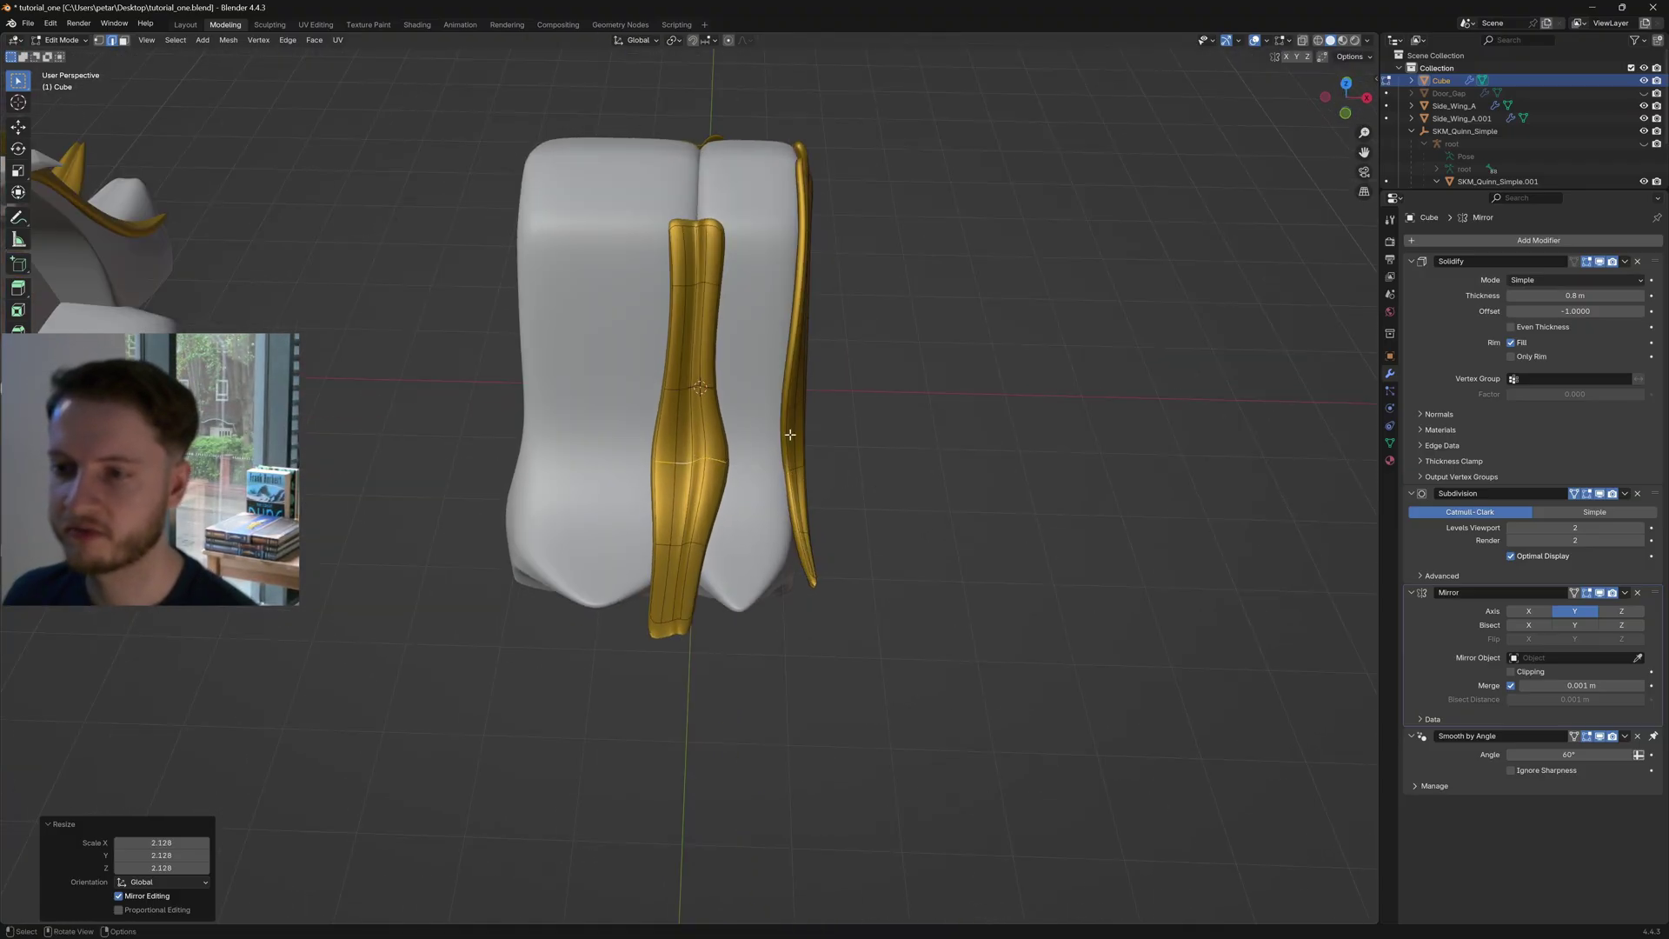
pyautogui.keyDown('alt'); pyautogui.click(673, 387); pyautogui.keyUp('alt')
pyautogui.press('s')
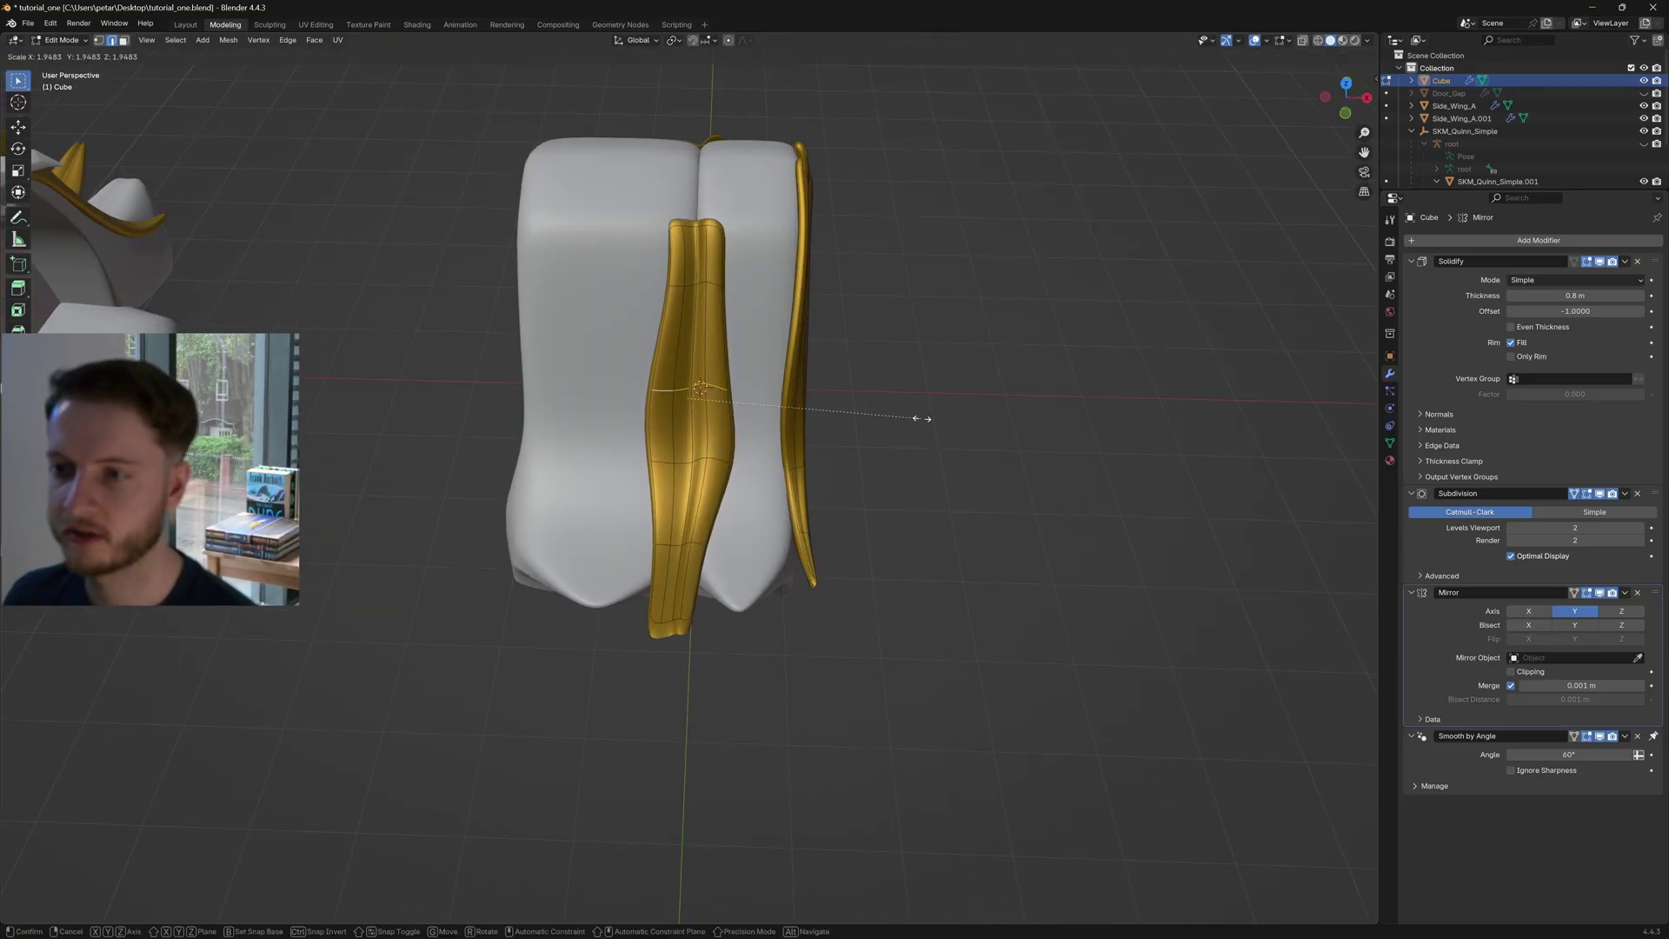
pyautogui.click(922, 419)
pyautogui.click(692, 287)
pyautogui.press('Tab')
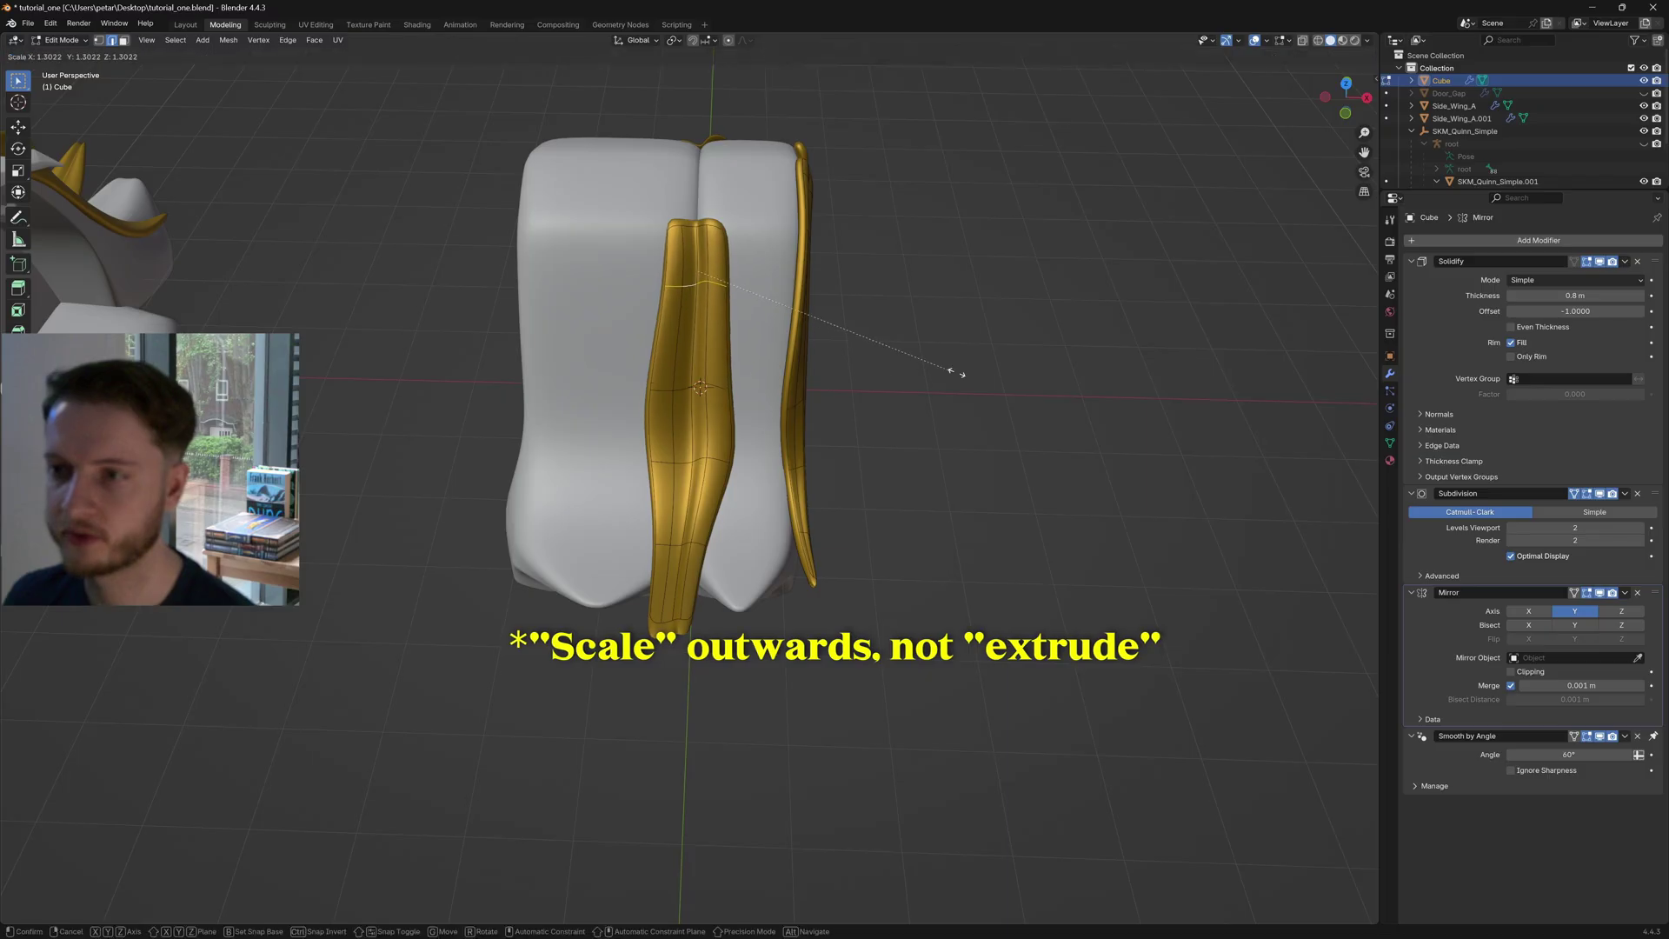
# Move the side vertices of the widened trim's upper row in top view to round its outline
pyautogui.scroll(-3, 869, 369)
pyautogui.moveTo(869, 369); pyautogui.dragTo(705, 403, button='middle')
pyautogui.scroll(4, 704, 403)
pyautogui.press('Tab')
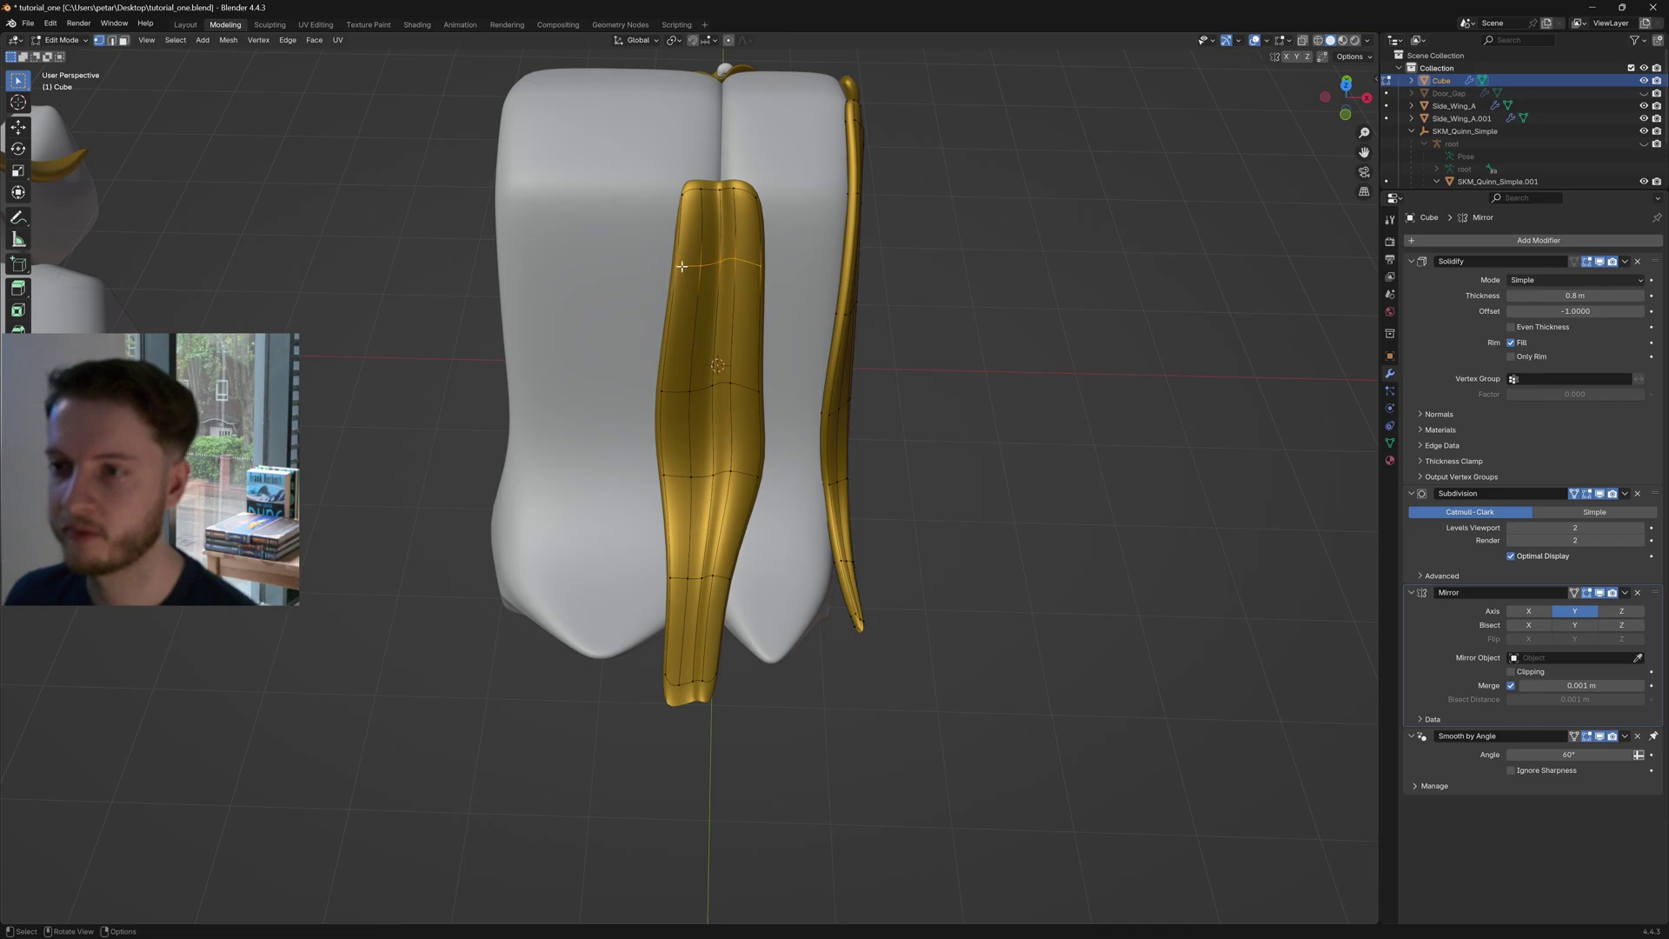
pyautogui.moveTo(682, 266); pyautogui.dragTo(766, 256, button='middle')
pyautogui.click(1346, 84)
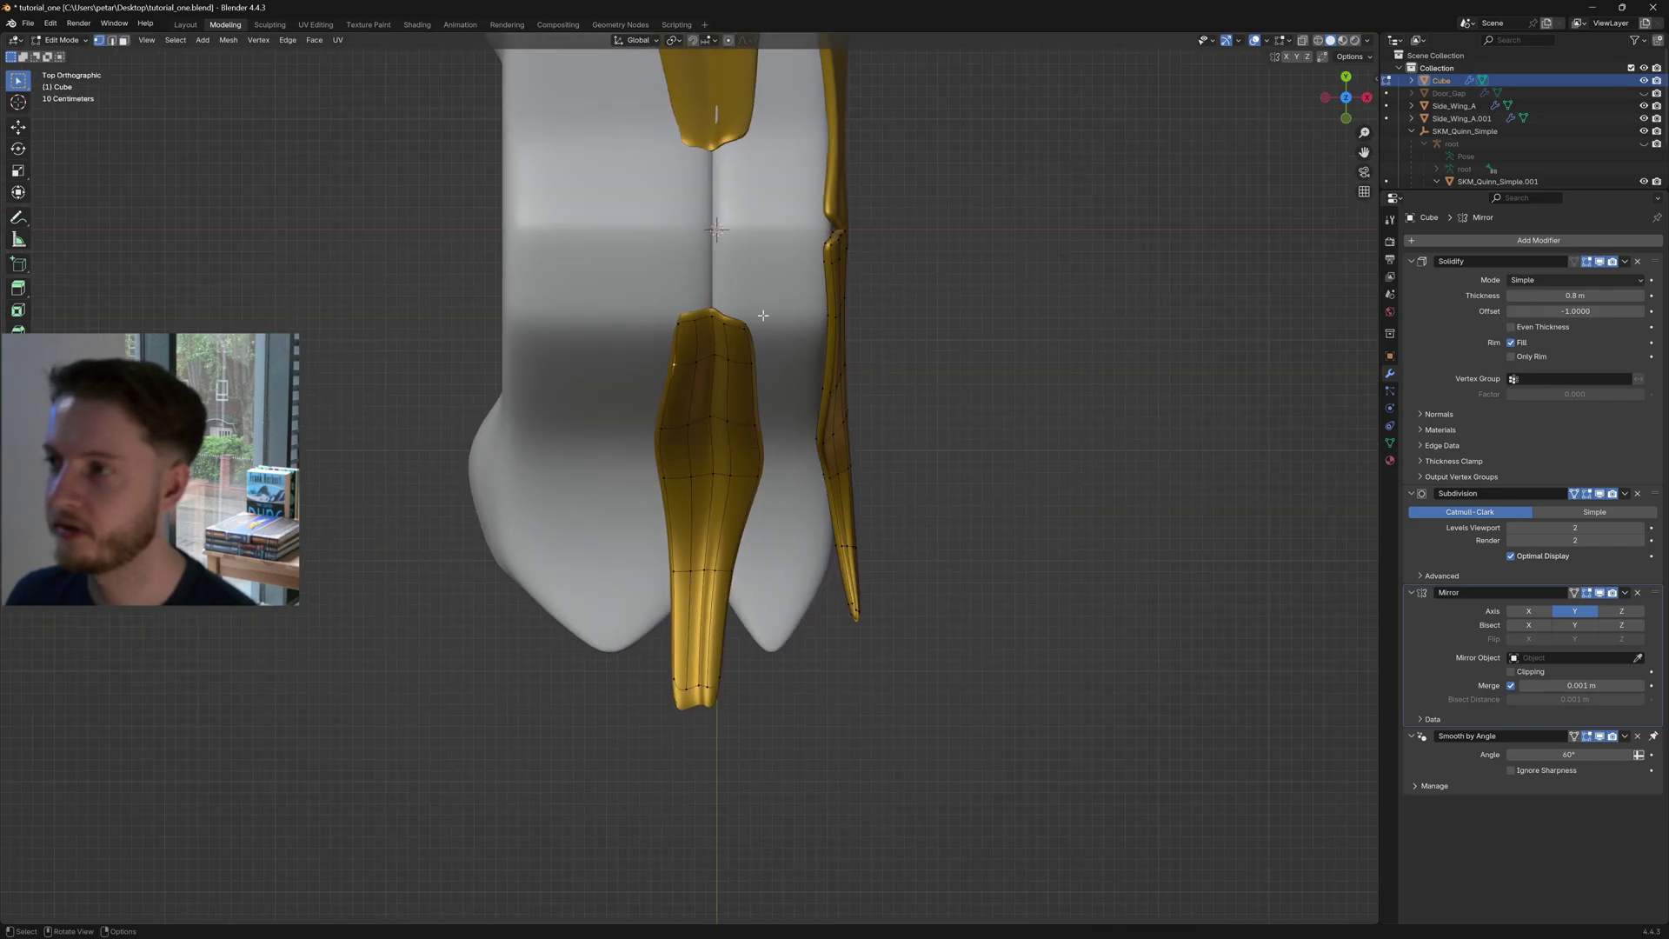
pyautogui.press('g')
pyautogui.click(751, 421)
pyautogui.click(751, 362)
pyautogui.press('g')
pyautogui.click(783, 379)
# Move the outer side vertices of the trim's two middle rows slightly outward in top view
pyautogui.click(753, 423)
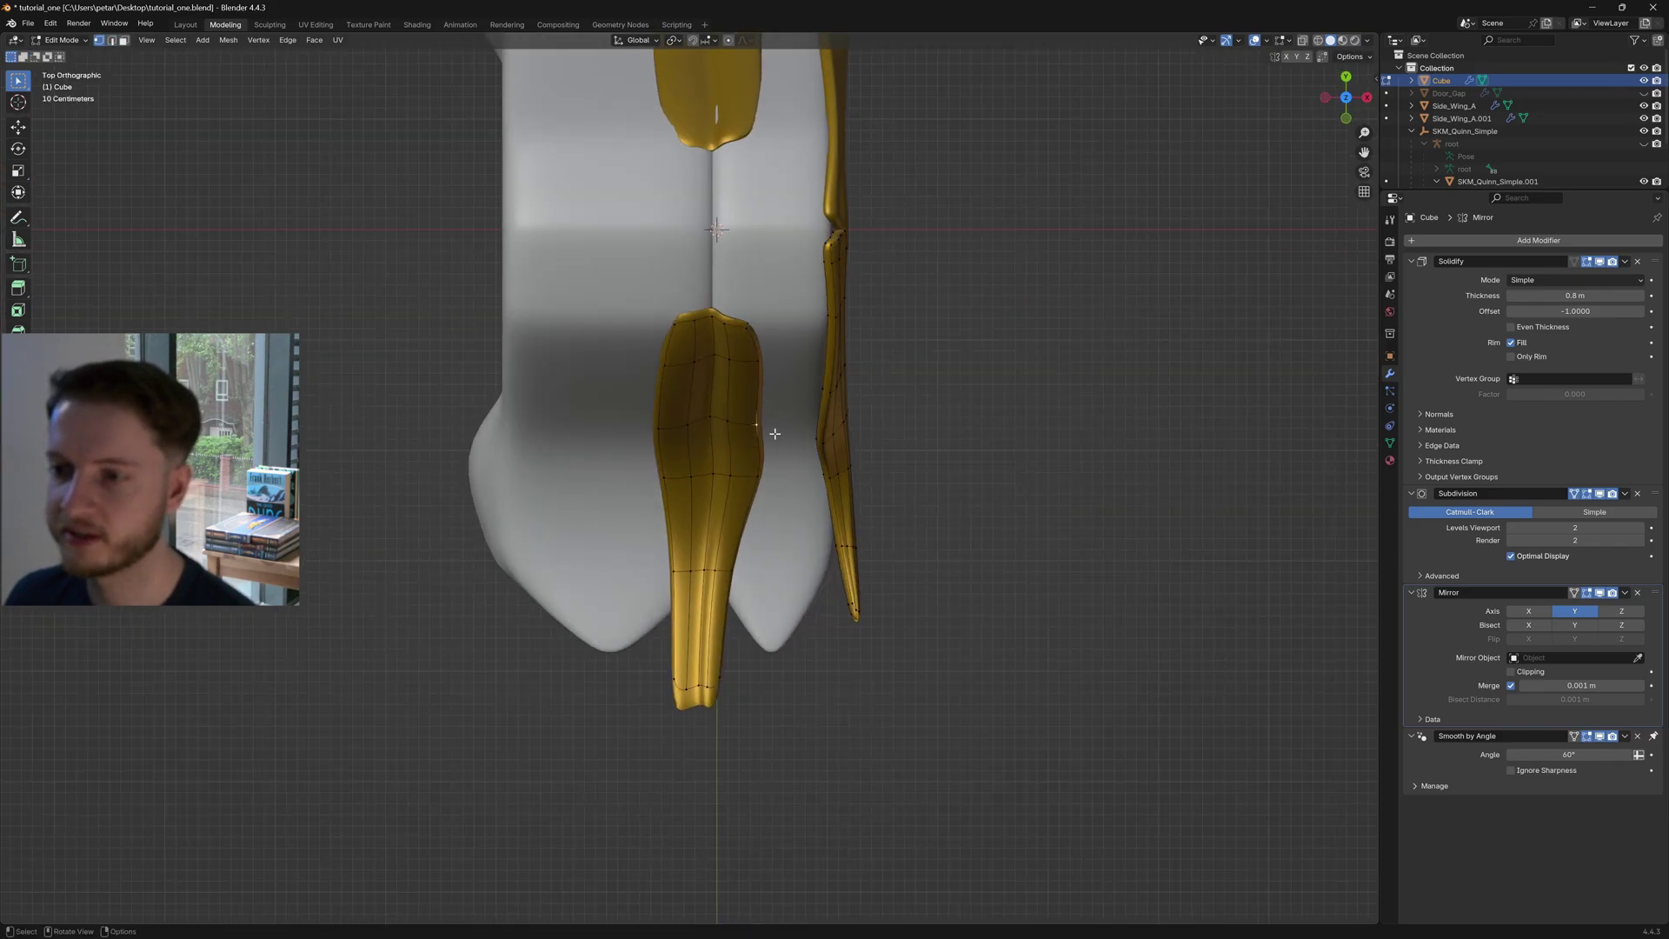
pyautogui.press('g')
pyautogui.click(782, 434)
pyautogui.click(755, 470)
pyautogui.press('g')
pyautogui.click(765, 485)
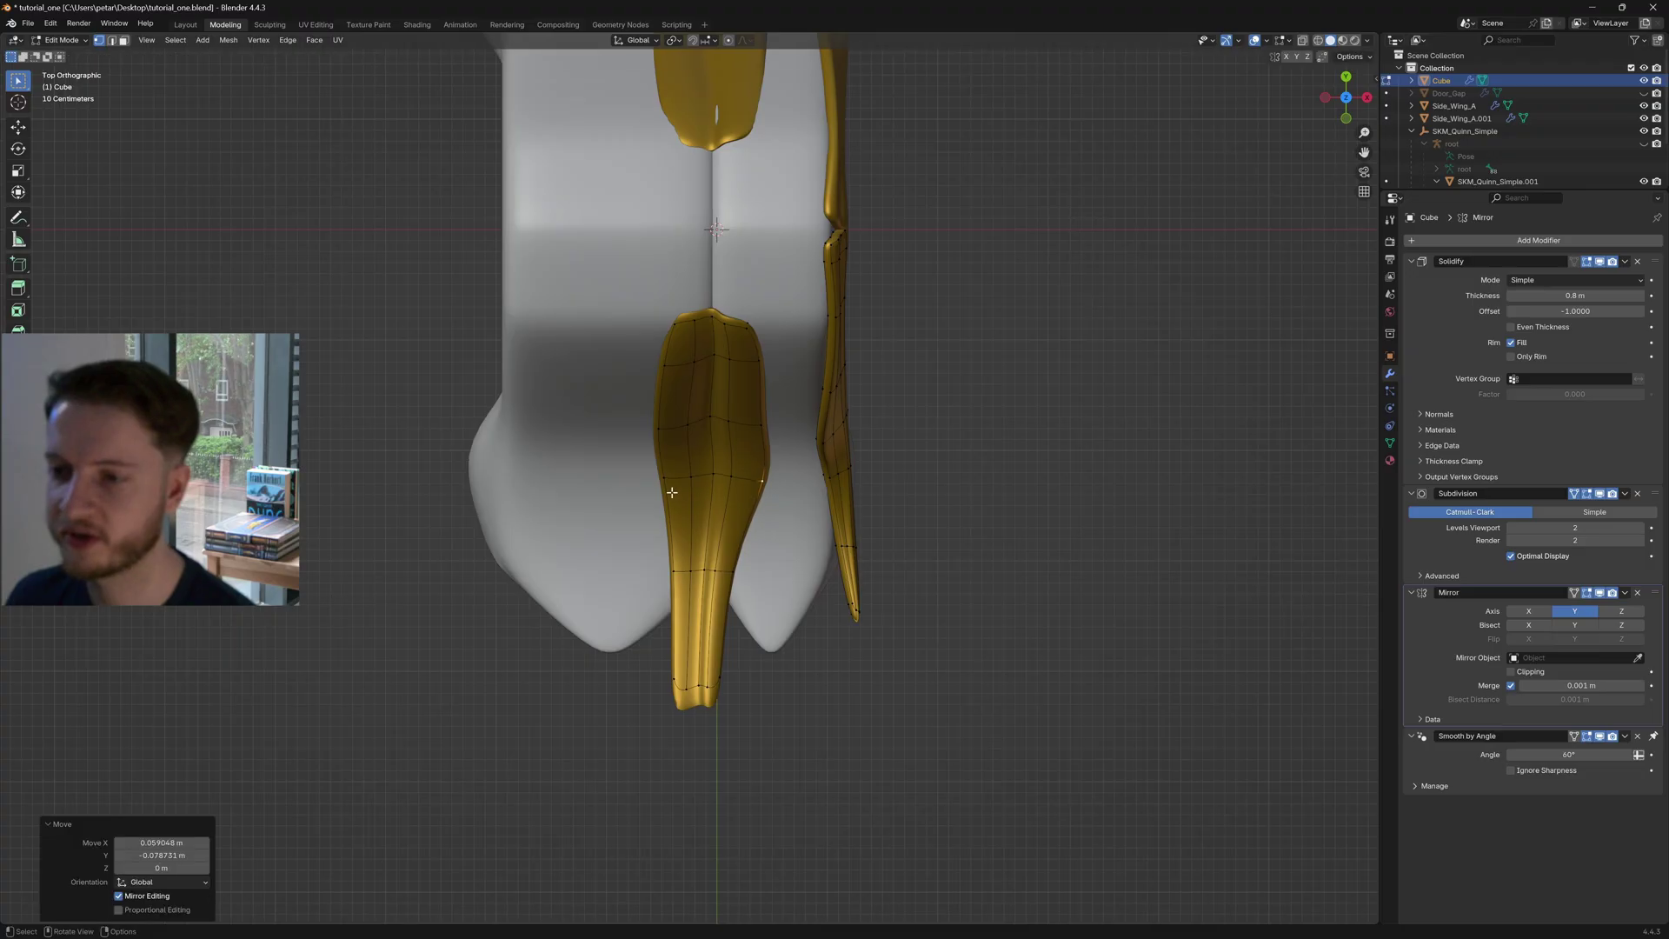
# Slide the vertices of the trim's narrow row below the lower bend slightly along their edges
pyautogui.scroll(-3, 672, 492)
pyautogui.press('Tab')
pyautogui.moveTo(672, 492); pyautogui.dragTo(729, 455, button='middle')
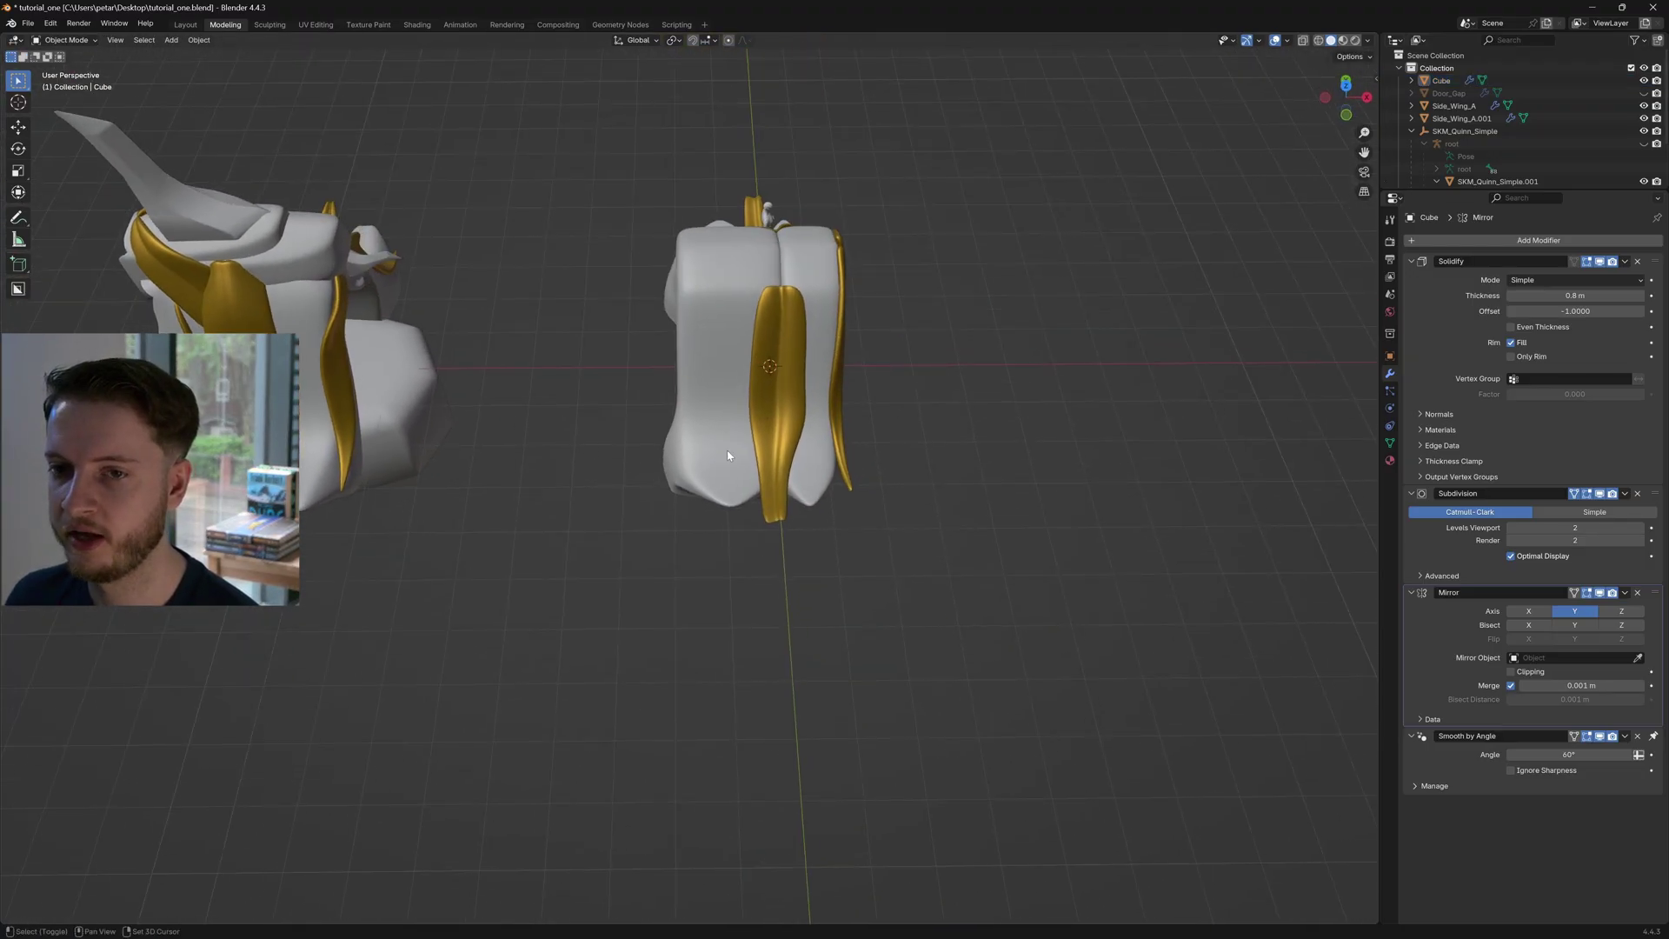
pyautogui.scroll(4, 728, 455)
pyautogui.click(654, 553)
pyautogui.press('Tab')
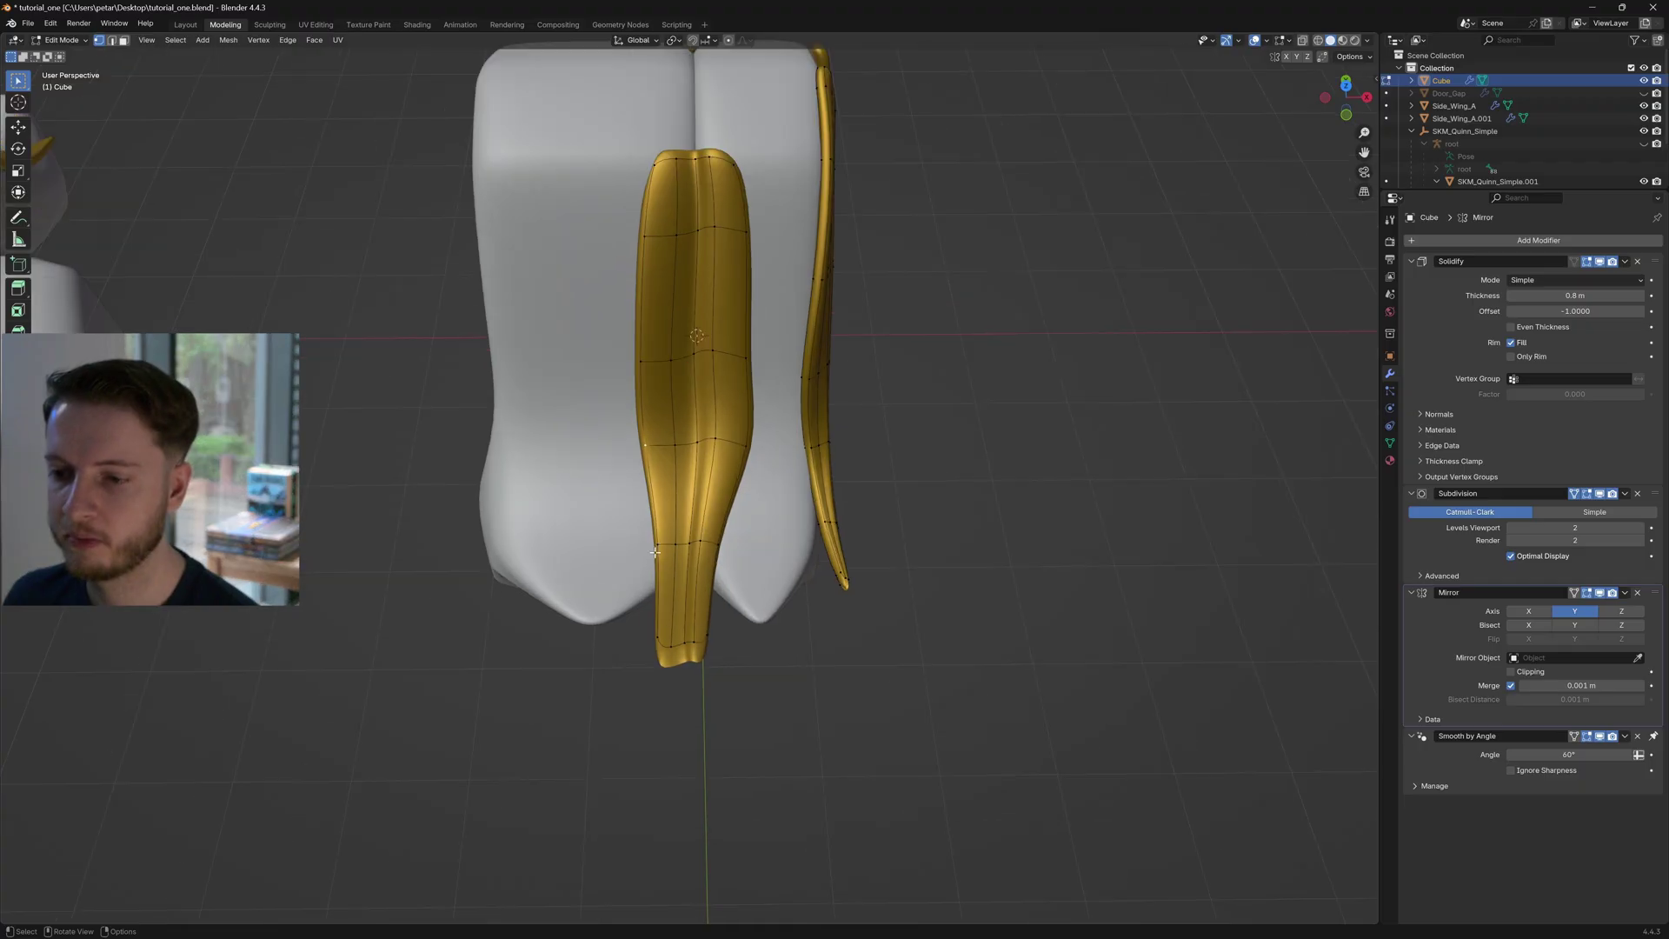
pyautogui.moveTo(1349, 102); pyautogui.dragTo(1339, 113)
pyautogui.hotkey('shift', 'v')
pyautogui.click(726, 525)
pyautogui.hotkey('shift', 'v')
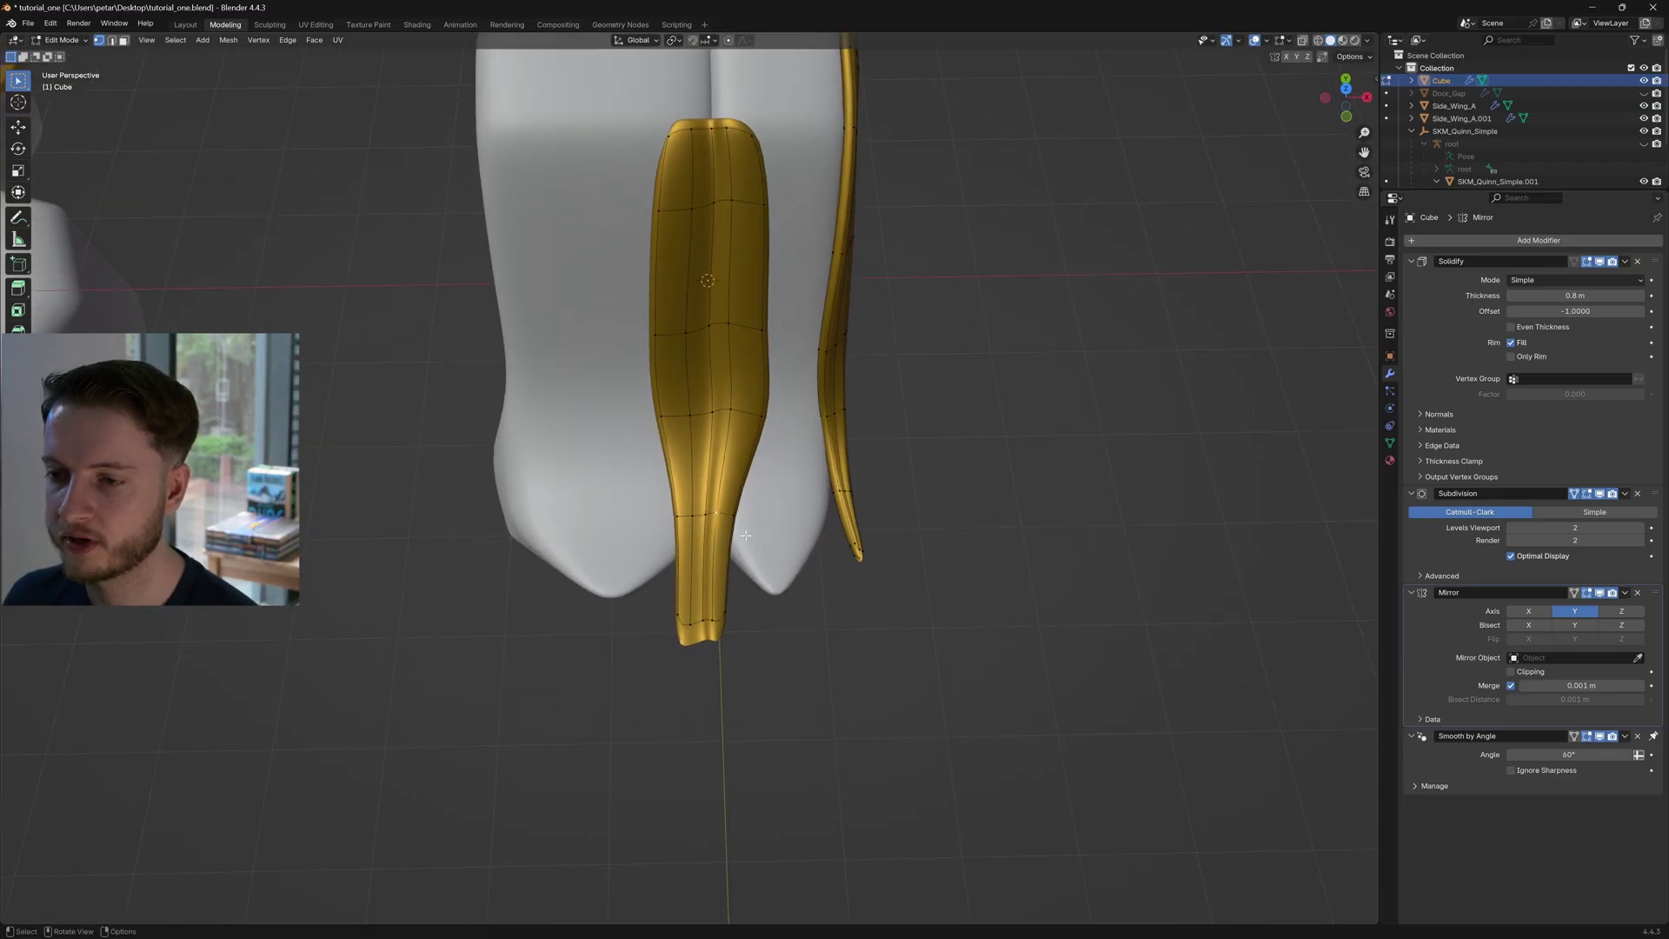
pyautogui.click(739, 530)
pyautogui.hotkey('shift', 'v')
pyautogui.click(741, 533)
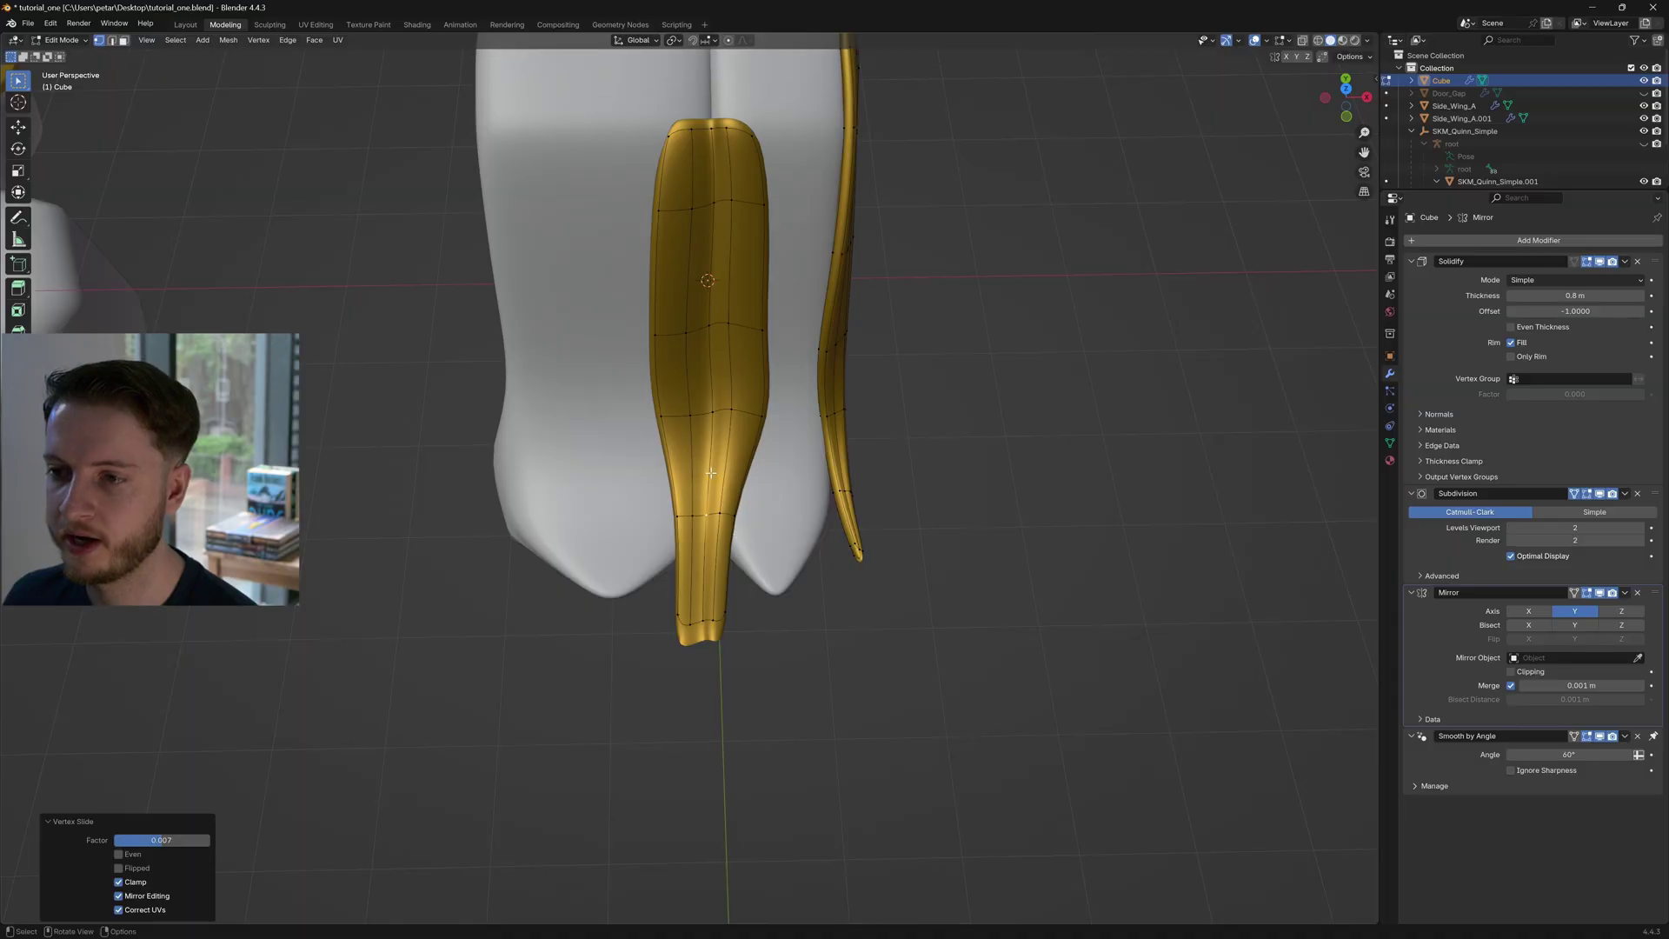
# Slide the inner vertices of the trim's lower-bend row along their edges to even out the row
pyautogui.click(715, 412)
pyautogui.press('g')
pyautogui.press('g')
pyautogui.click(736, 434)
pyautogui.click(733, 411)
pyautogui.press('g')
pyautogui.click(774, 445)
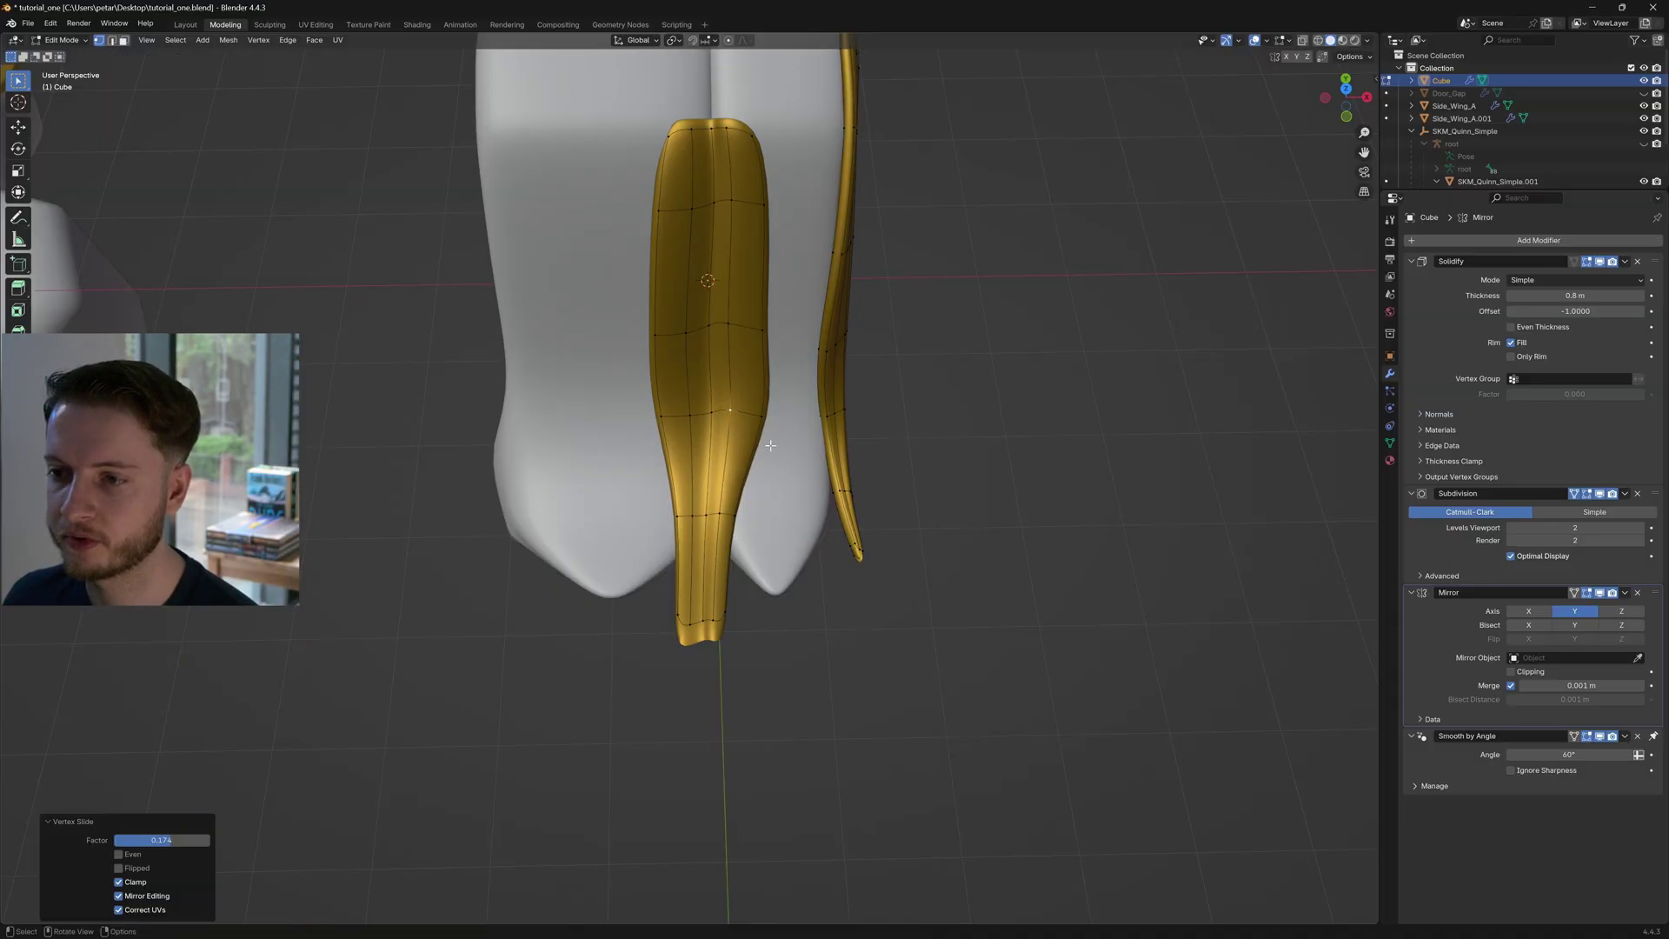
# Edge-slide the whole lower-bend row toward the tip by a factor of about 0.17
pyautogui.press('2')
pyautogui.keyDown('alt'); pyautogui.click(735, 424); pyautogui.keyUp('alt')
pyautogui.press('g')
pyautogui.press('g')
pyautogui.click(801, 456)
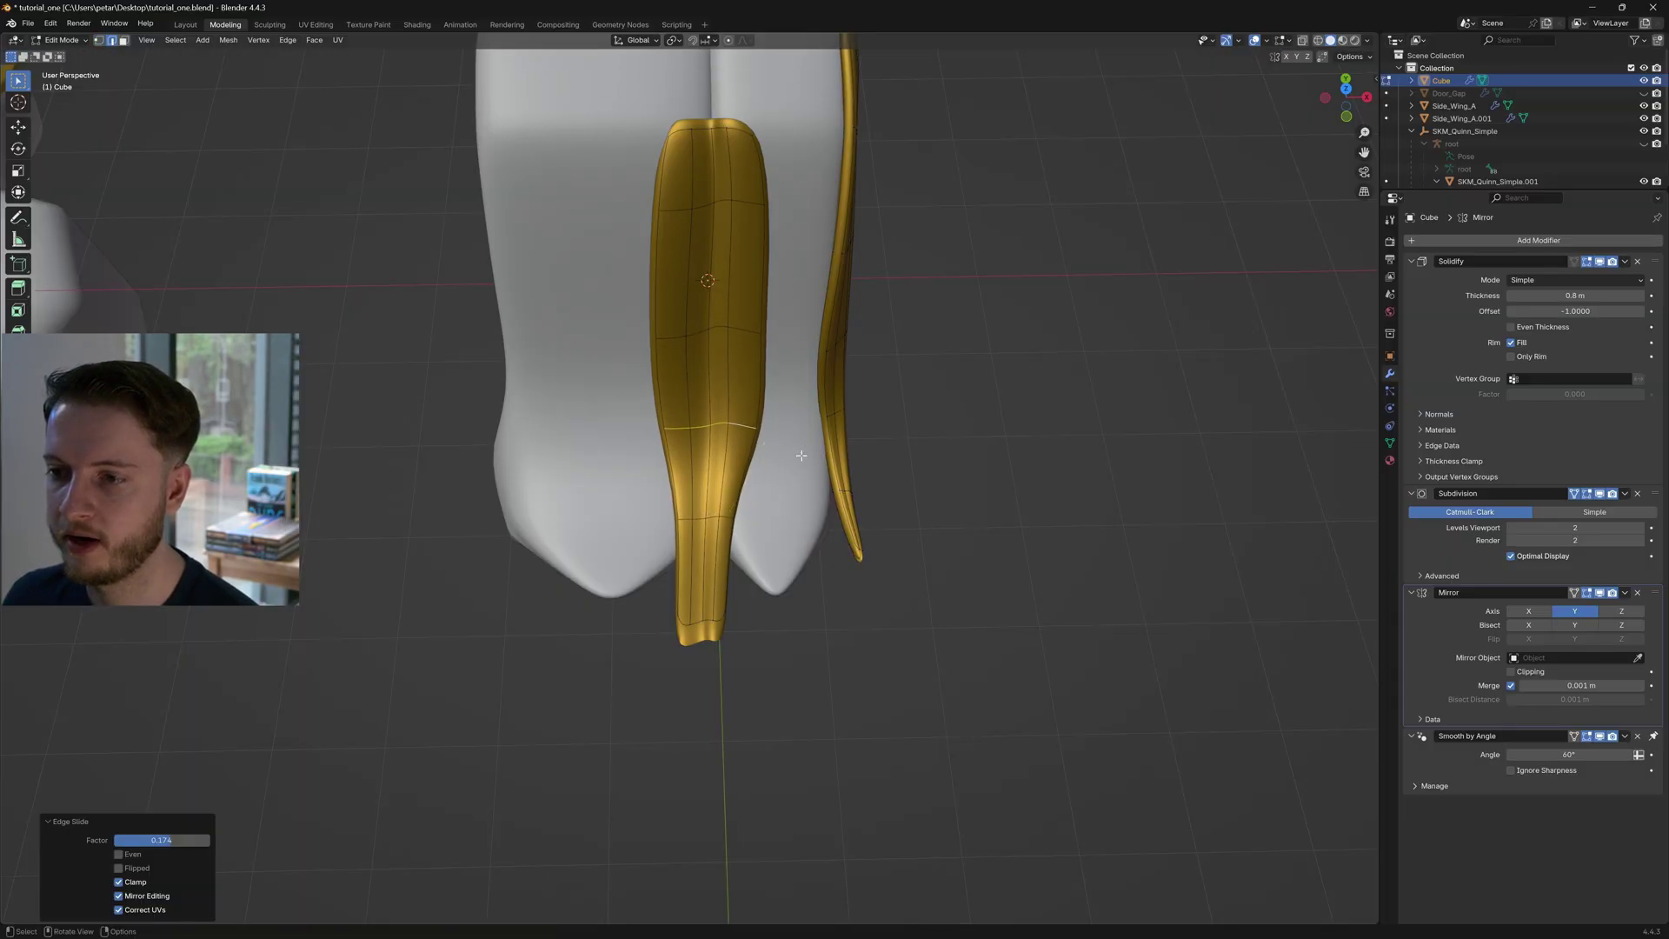
# Select the edge row at the trim's tip and flatten it along global Y with a scale of 0.09
pyautogui.click(710, 624)
pyautogui.moveTo(710, 624); pyautogui.dragTo(685, 575, button='middle')
pyautogui.scroll(5, 639, 576)
pyautogui.keyDown('ctrl'); pyautogui.click(617, 589); pyautogui.keyUp('ctrl')
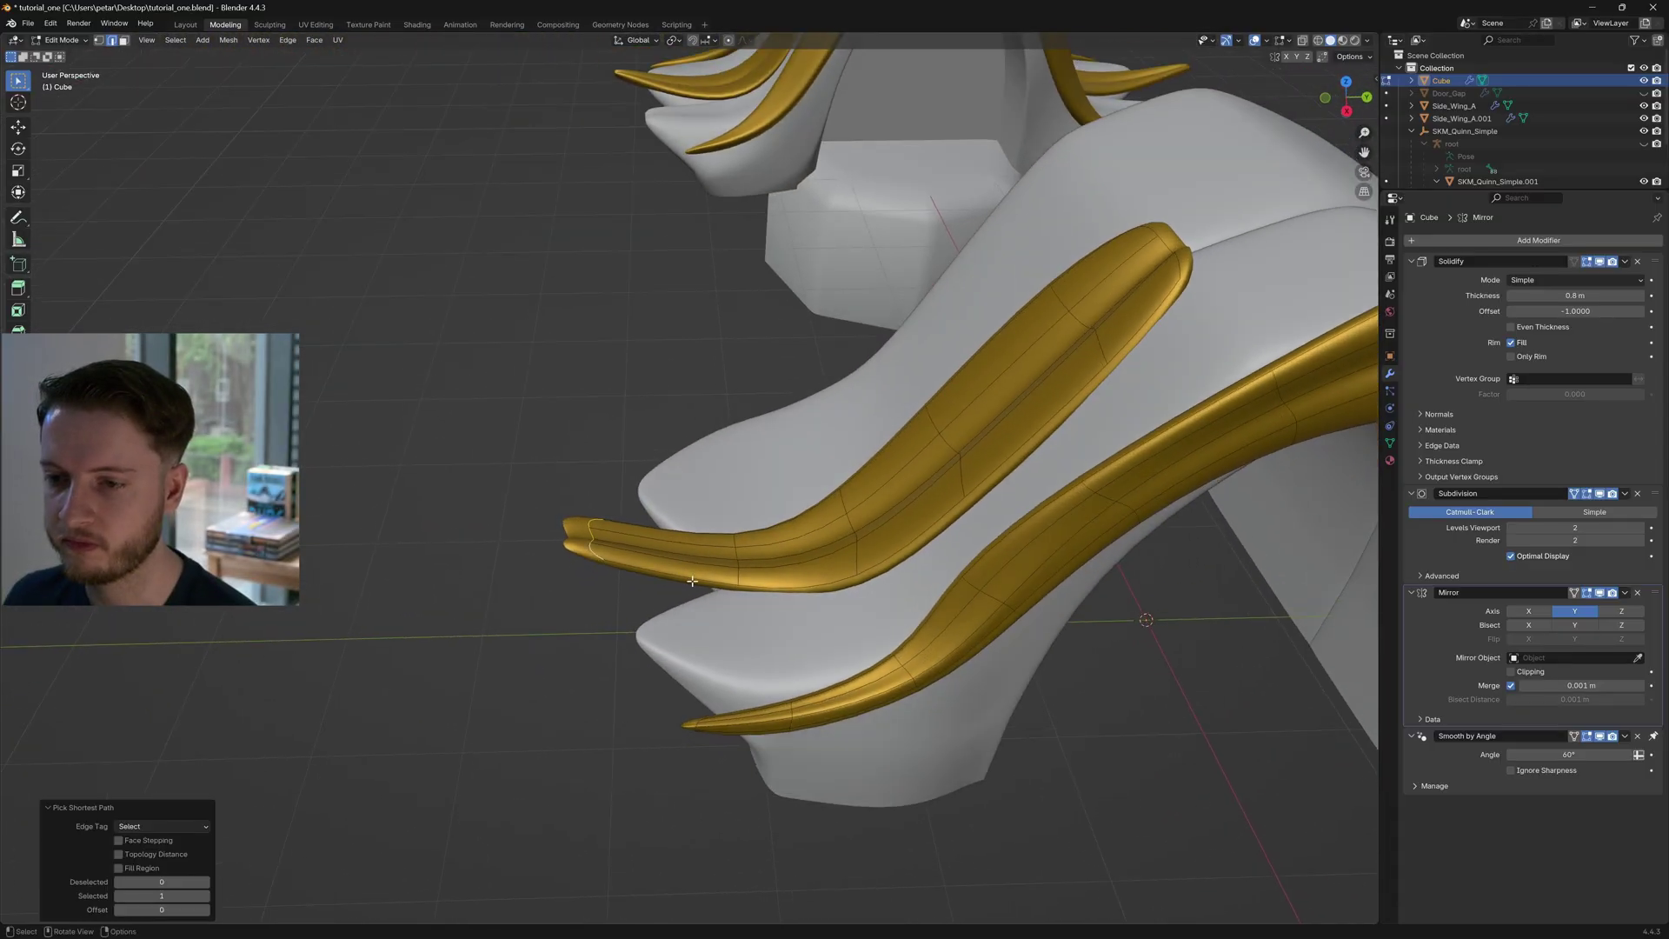
pyautogui.press('s')
pyautogui.press('x')
pyautogui.press('y')
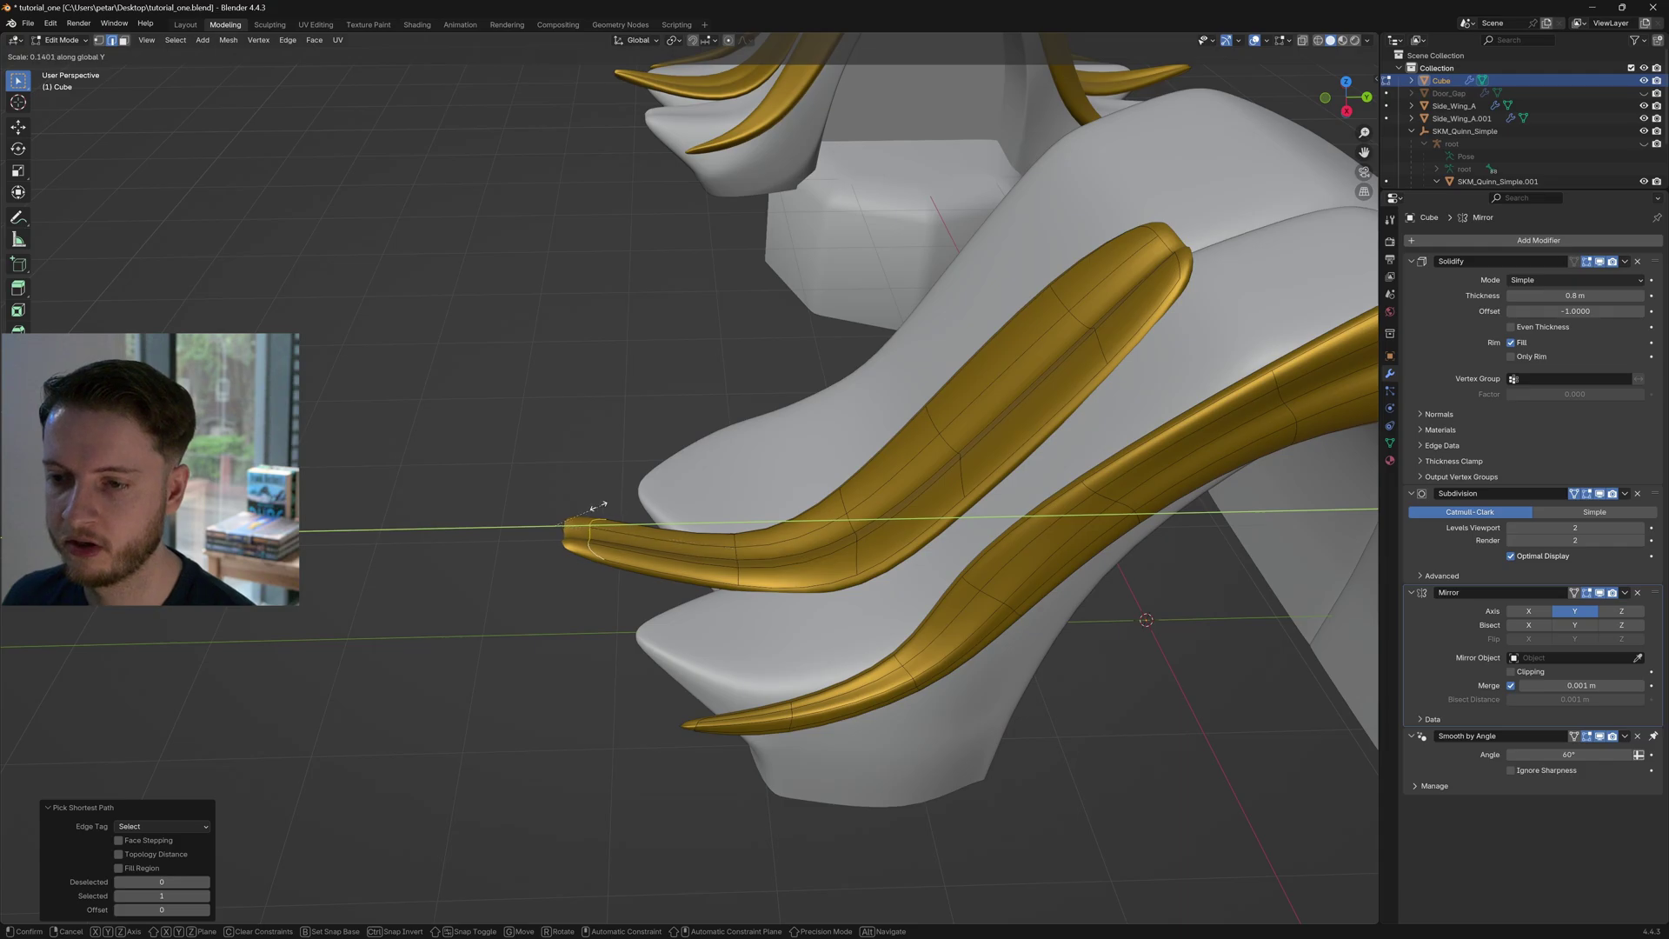
pyautogui.click(580, 506)
# Scale the tip's edge row along local Y by about -0.05 to straighten it further
pyautogui.moveTo(580, 506); pyautogui.dragTo(661, 521, button='middle')
pyautogui.press('s')
pyautogui.press('x')
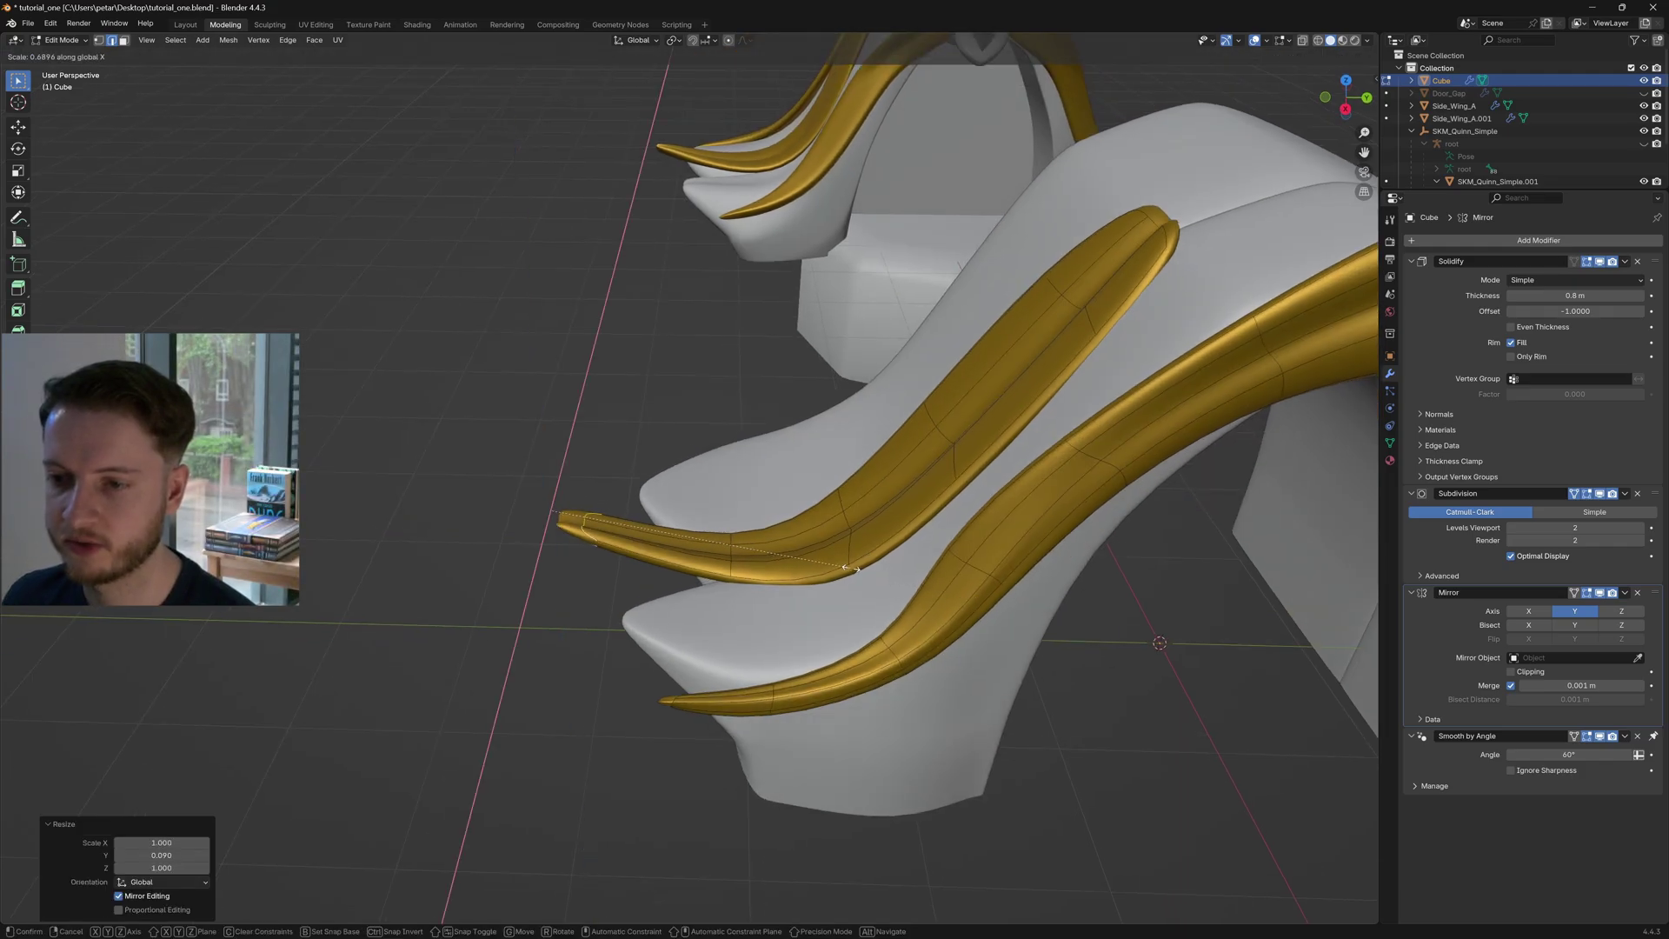
pyautogui.press('y')
pyautogui.press('y')
pyautogui.click(470, 544)
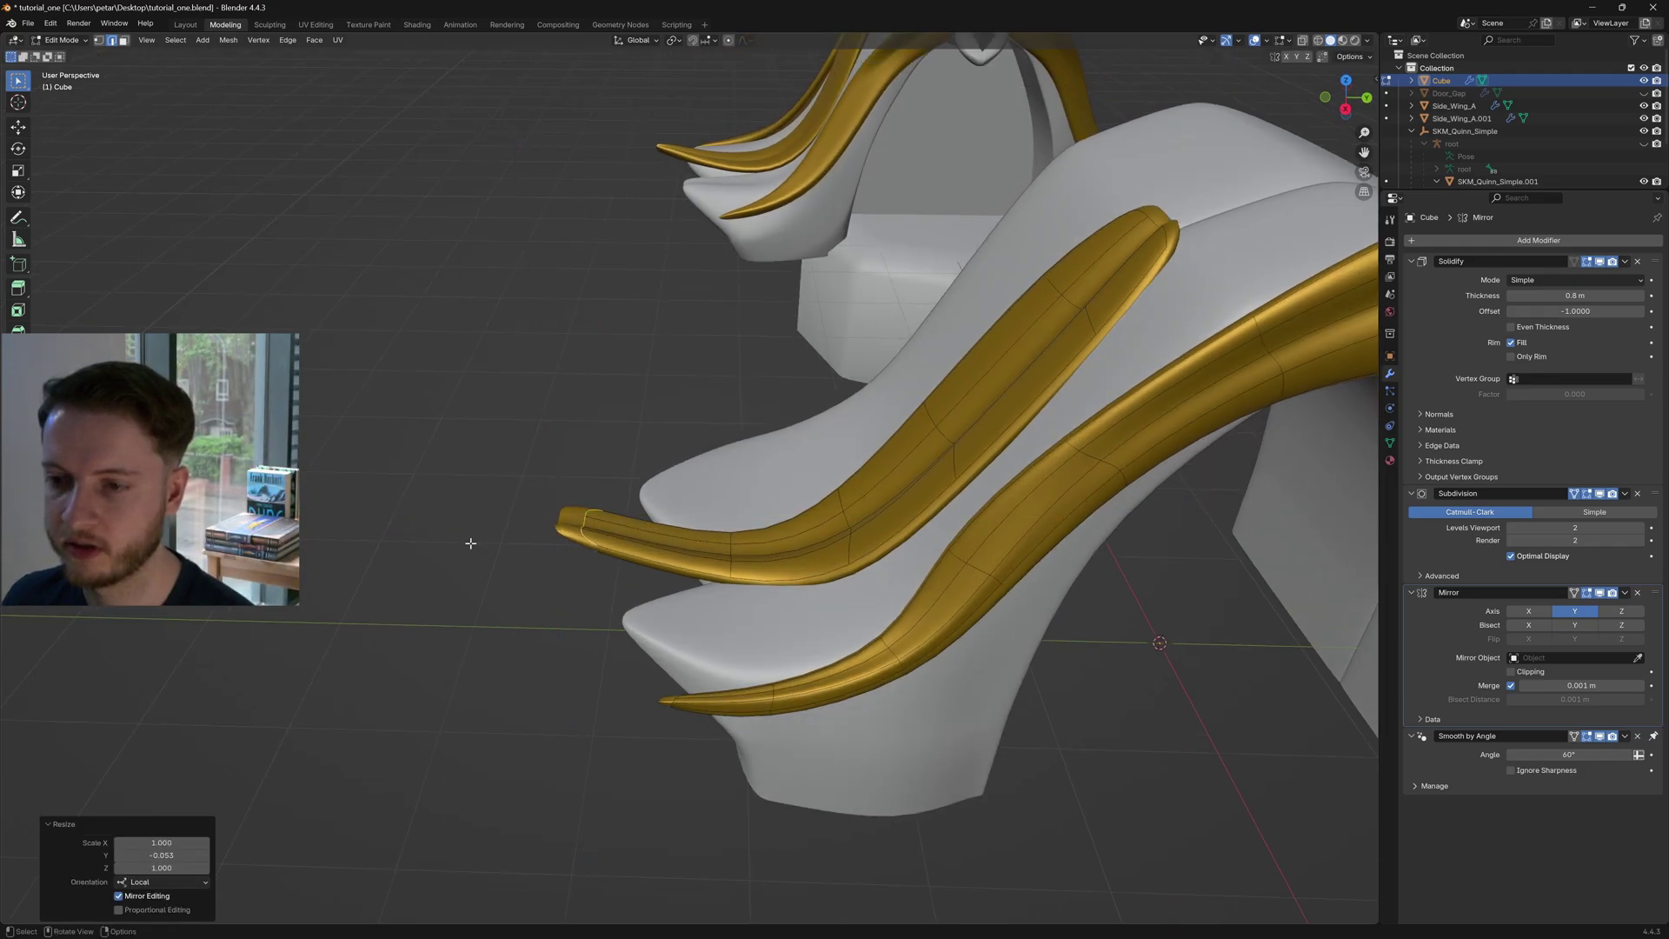
pyautogui.click(1343, 84)
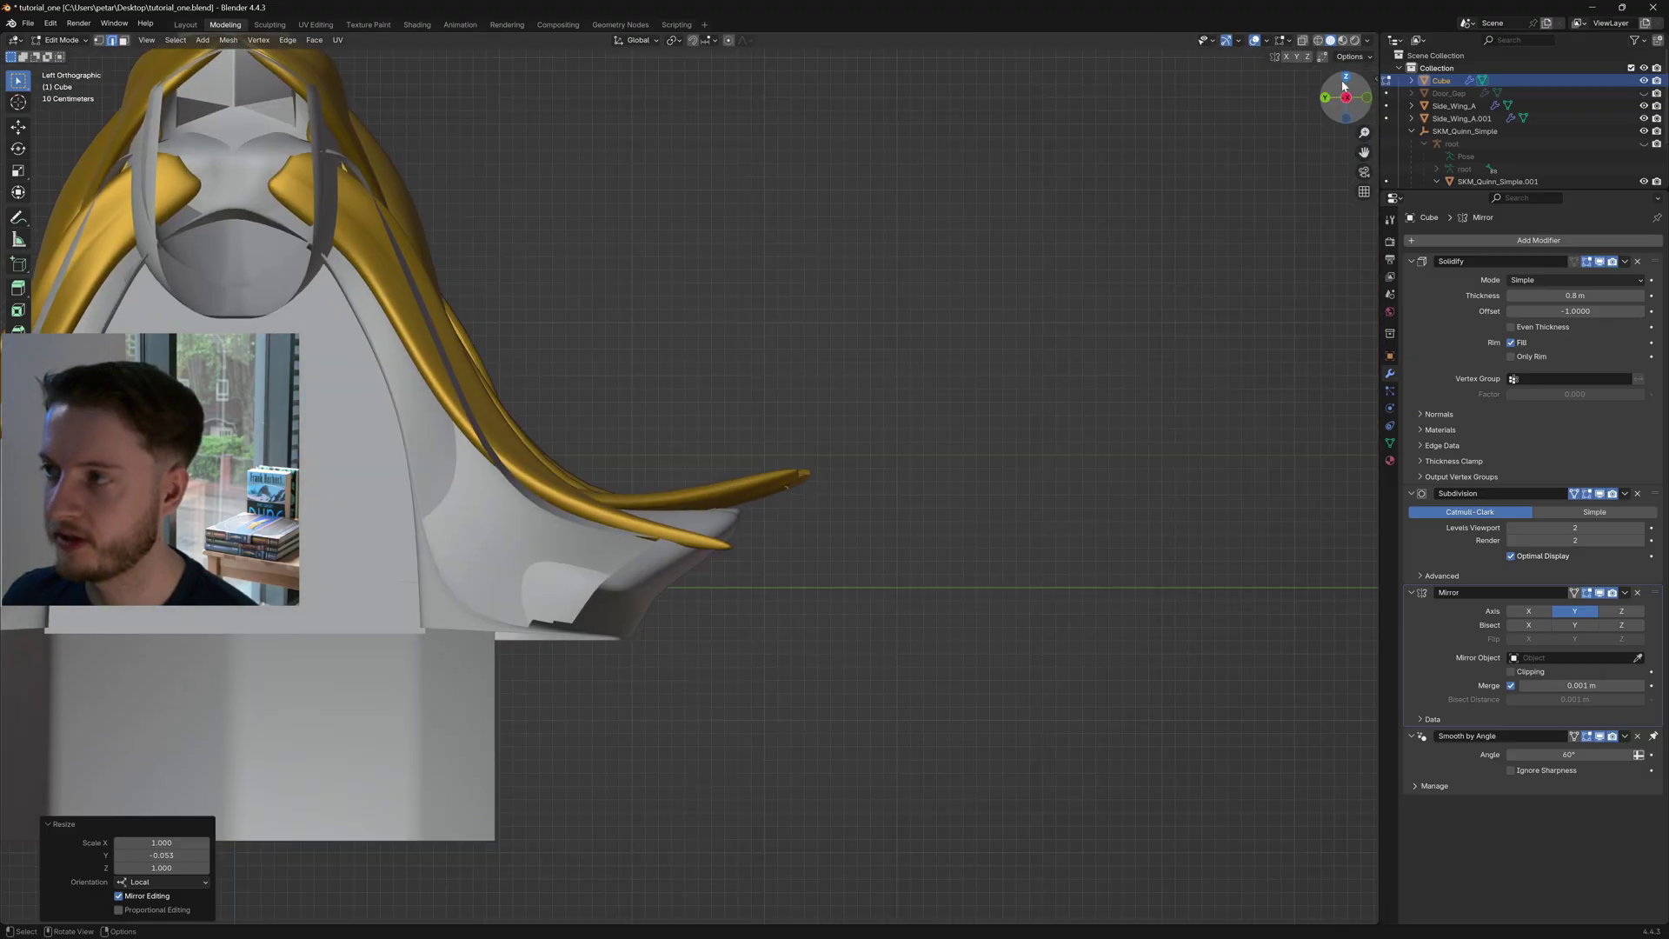
pyautogui.click(1347, 80)
pyautogui.scroll(5, 956, 495)
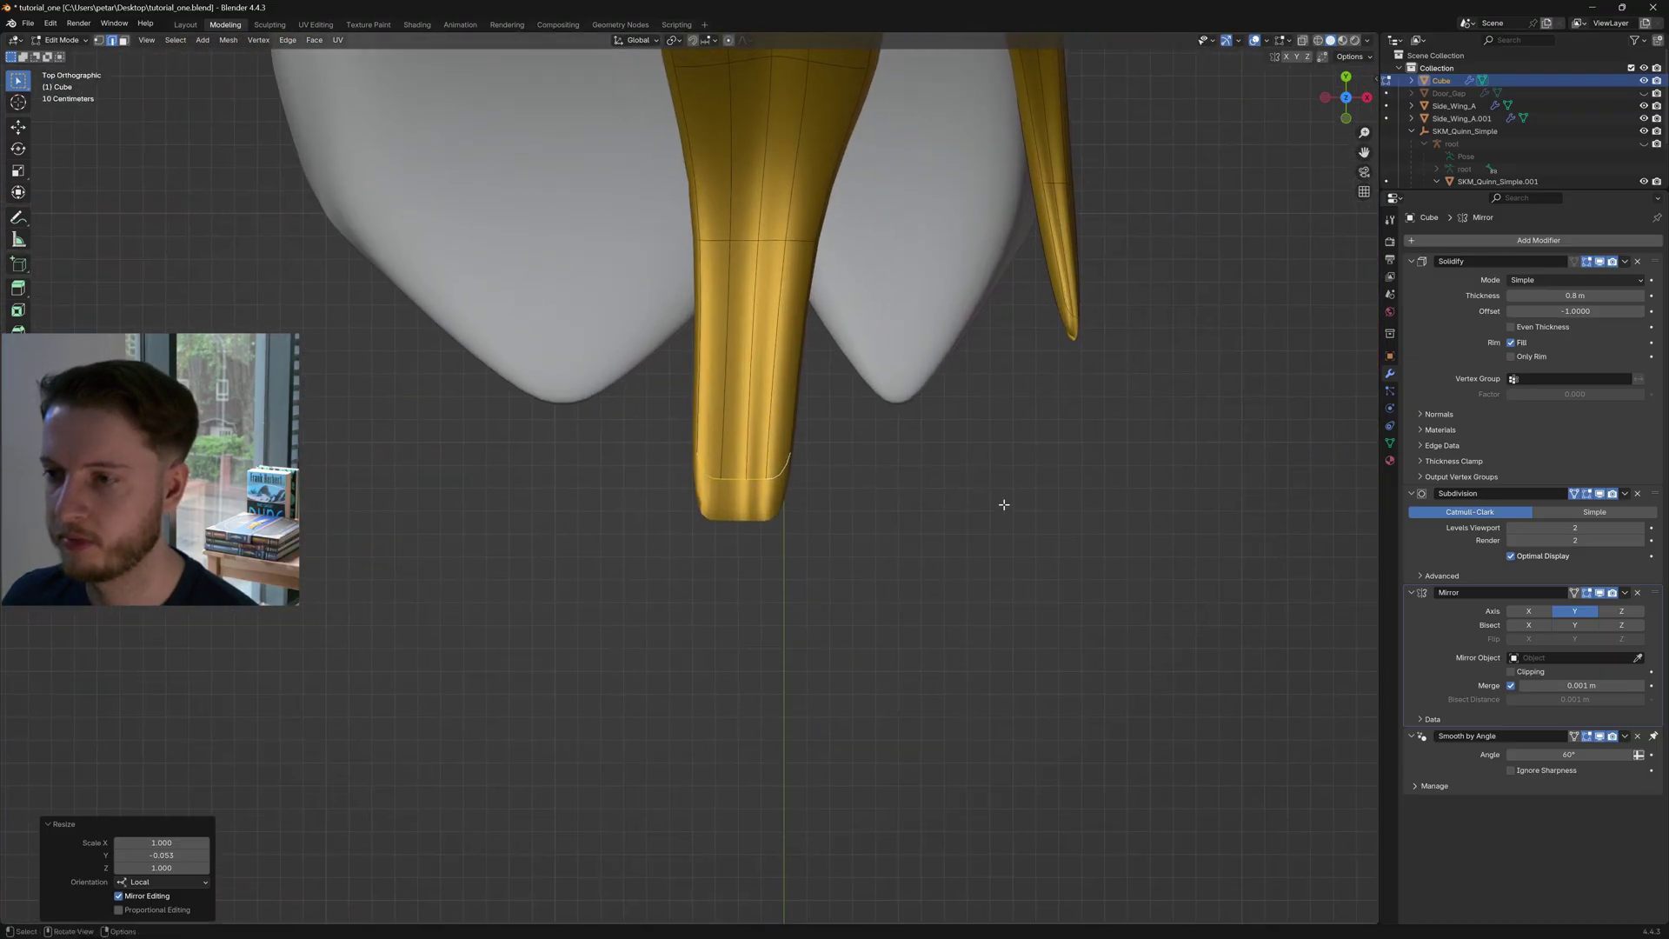
pyautogui.press('g')
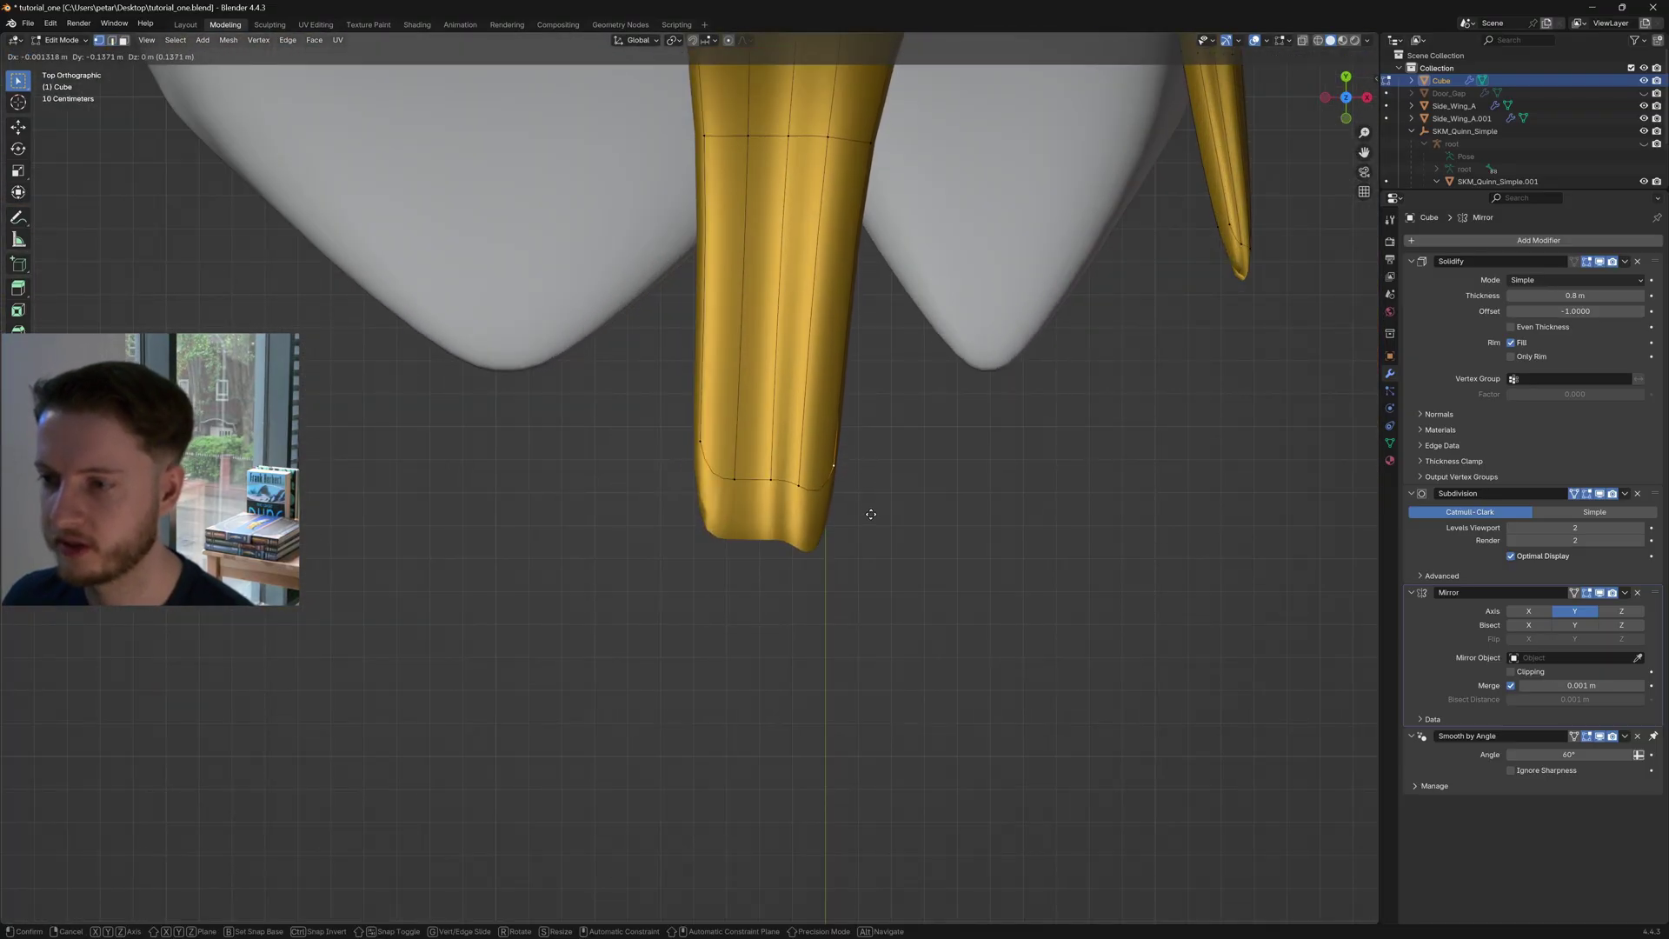
pyautogui.press('Escape')
pyautogui.keyDown('shift'); pyautogui.moveTo(832, 451); pyautogui.dragTo(824, 467, button='middle'); pyautogui.keyUp('shift')
# Try an edge crease on the end edges of the trim's tip
pyautogui.press('2')
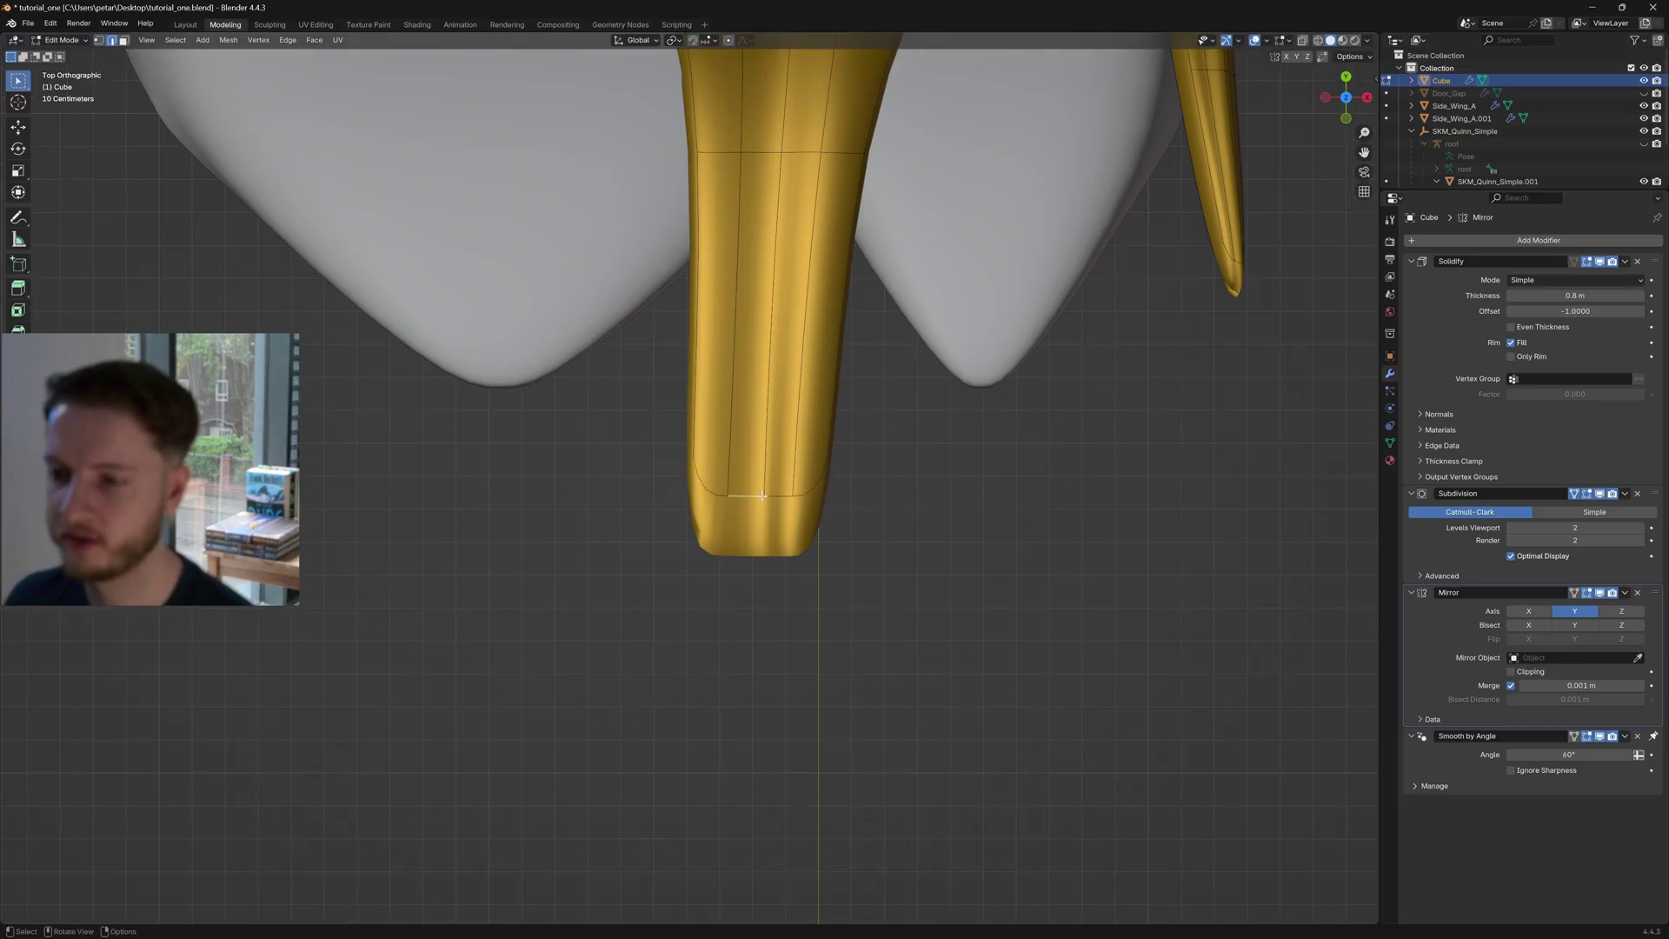
pyautogui.keyDown('ctrl'); pyautogui.click(820, 486); pyautogui.keyUp('ctrl')
pyautogui.hotkey('ctrl', 'e')
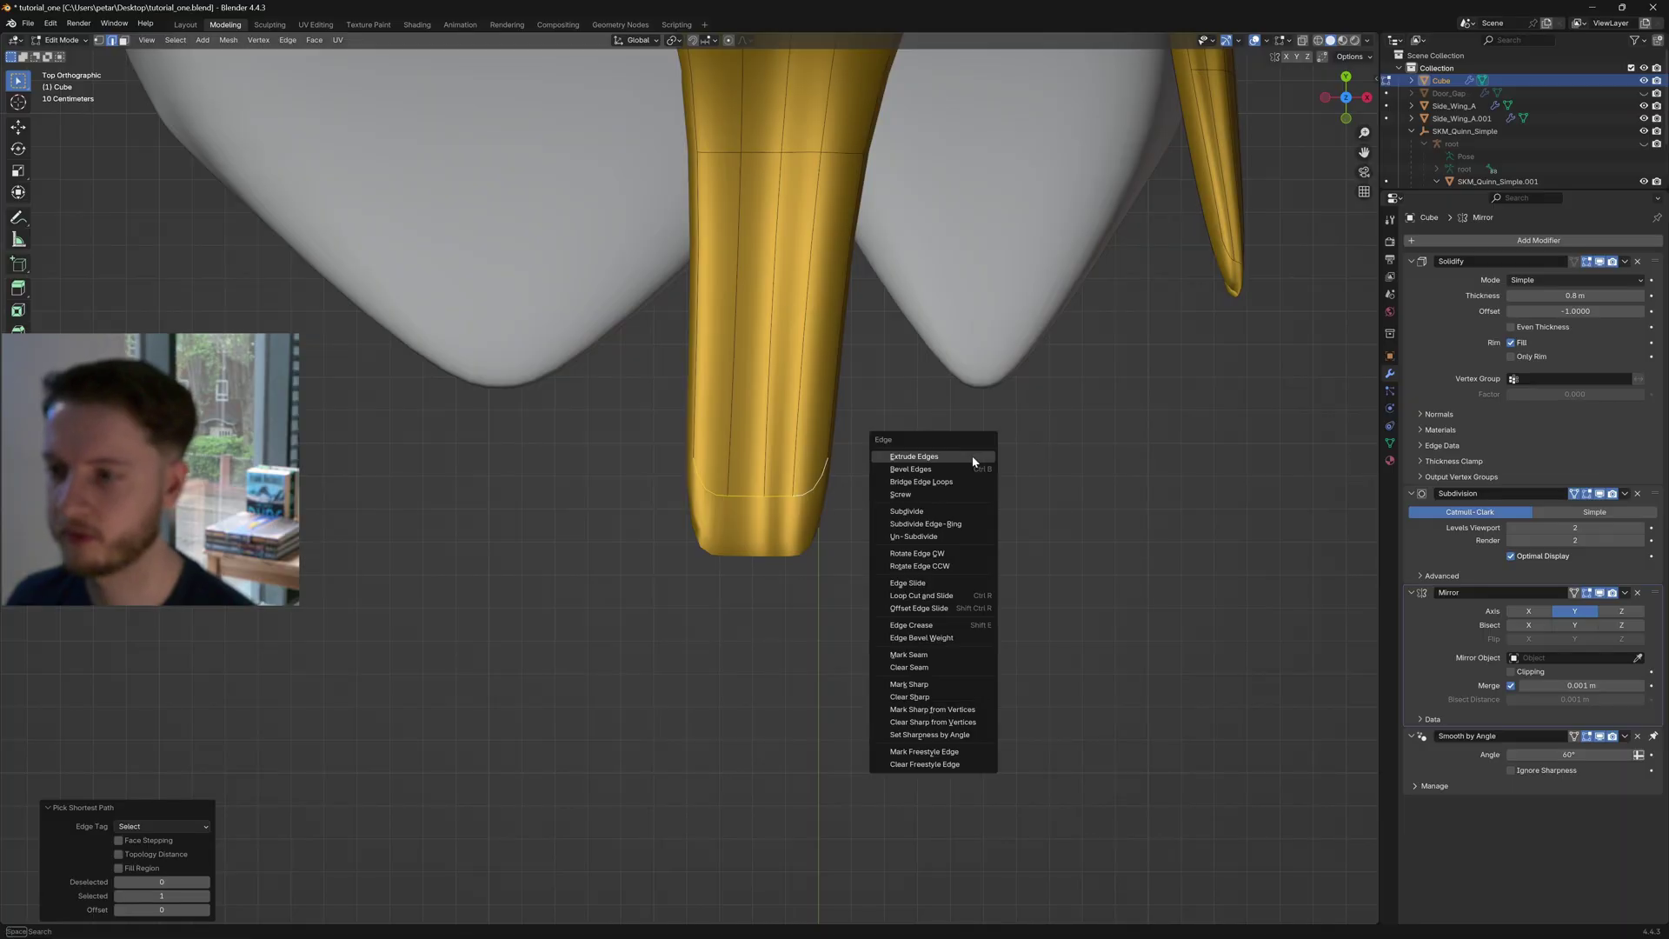
pyautogui.click(962, 626)
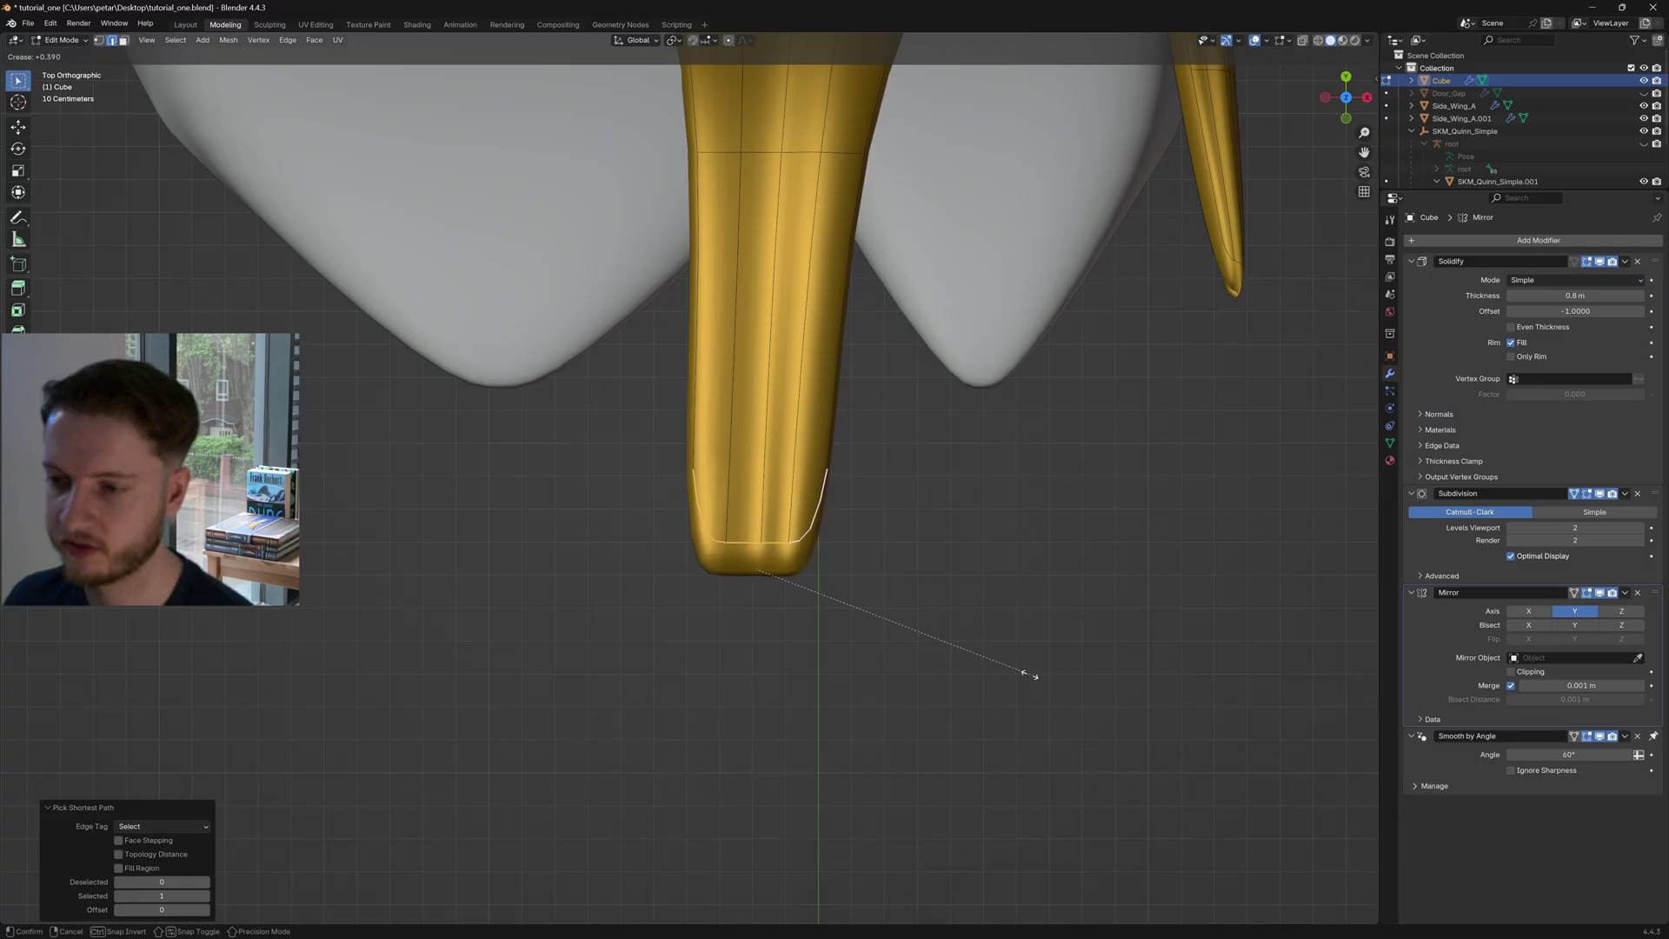
pyautogui.click(1026, 660)
pyautogui.moveTo(1026, 661); pyautogui.dragTo(760, 521, button='middle')
pyautogui.scroll(-4, 761, 550)
pyautogui.scroll(5, 775, 494)
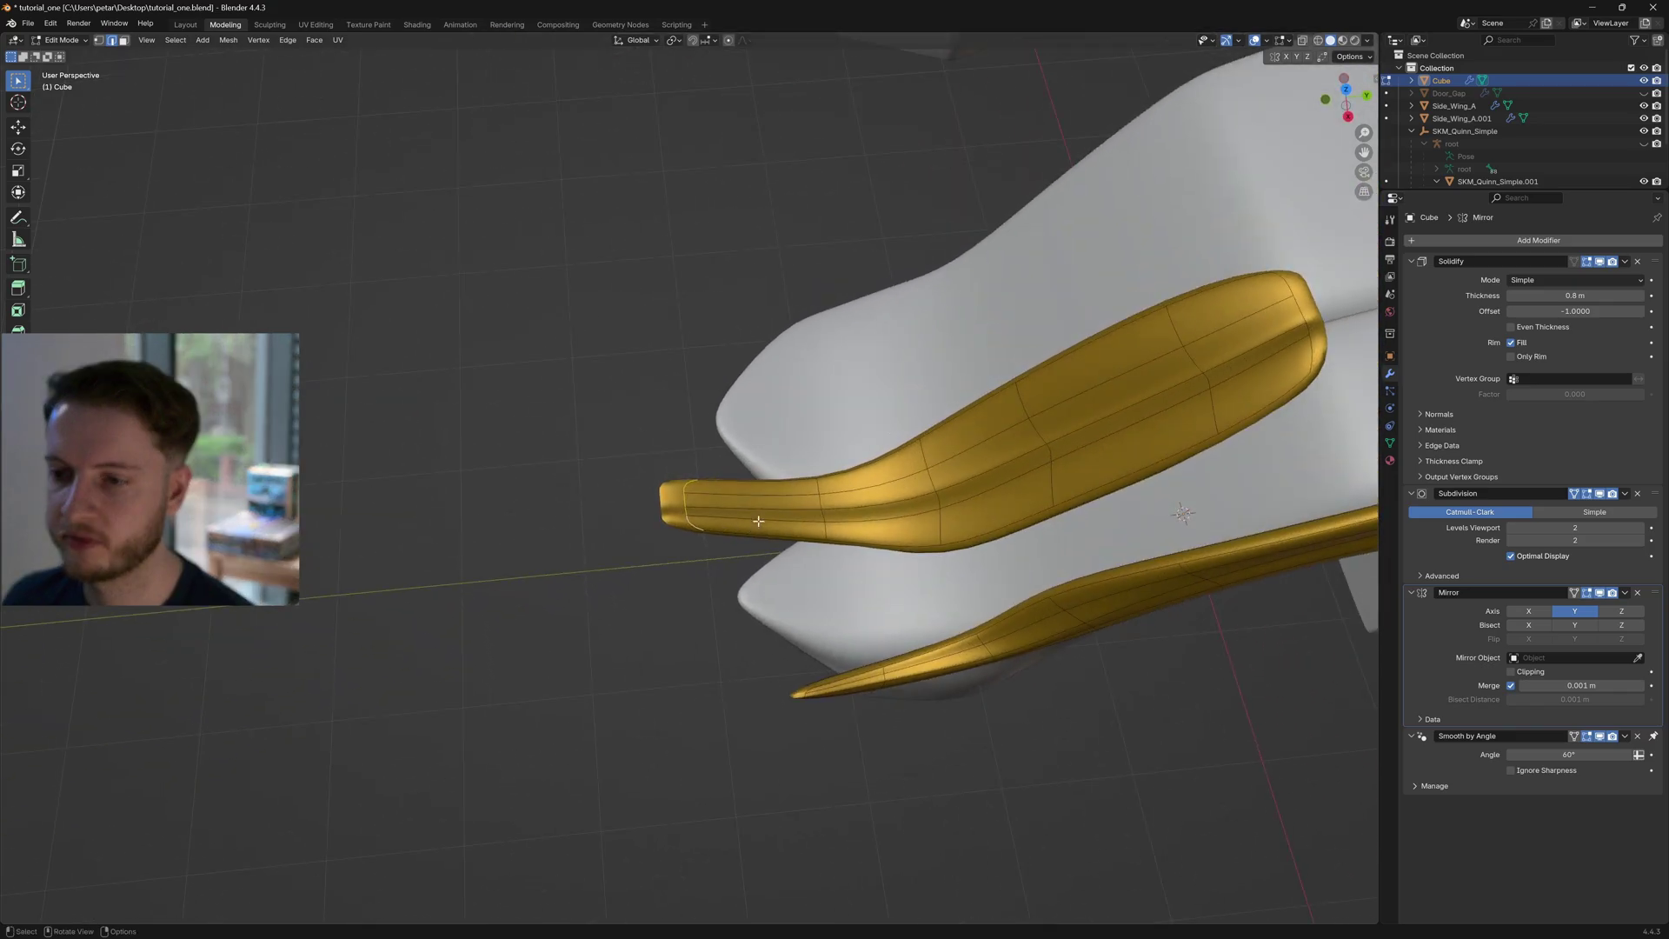
# Extrude the trim's end edges about 0.14 m outward in top view and scale the new end to 0.089 for a rounded tip
pyautogui.click(1347, 92)
pyautogui.press('g')
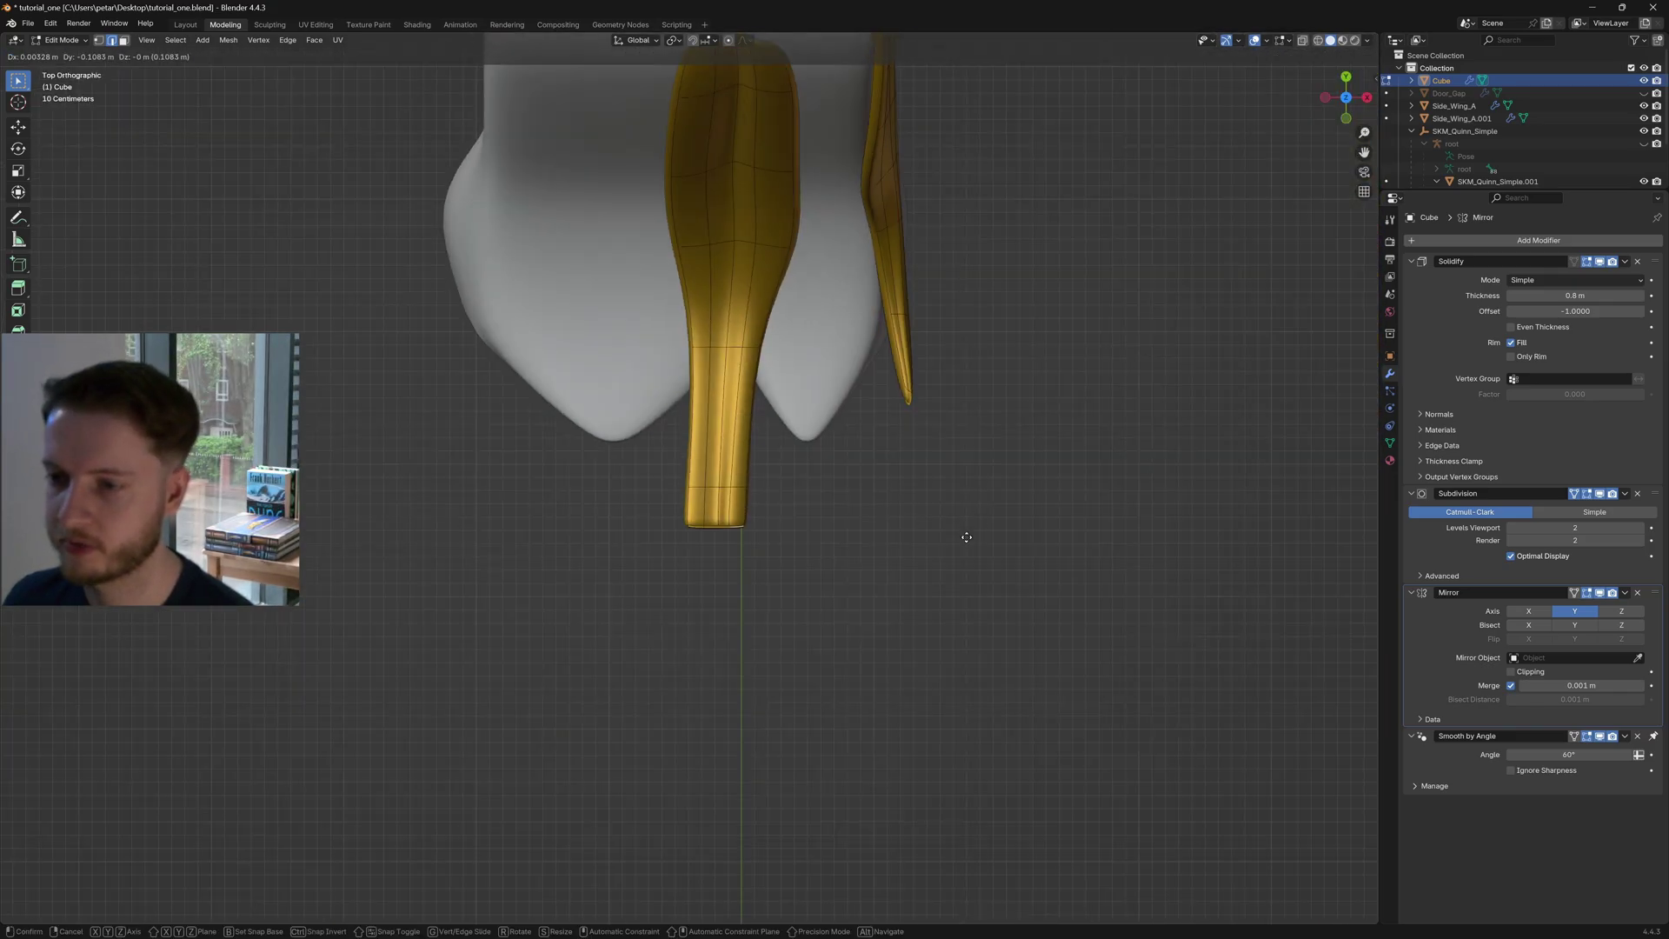
pyautogui.click(964, 541)
pyautogui.press('s')
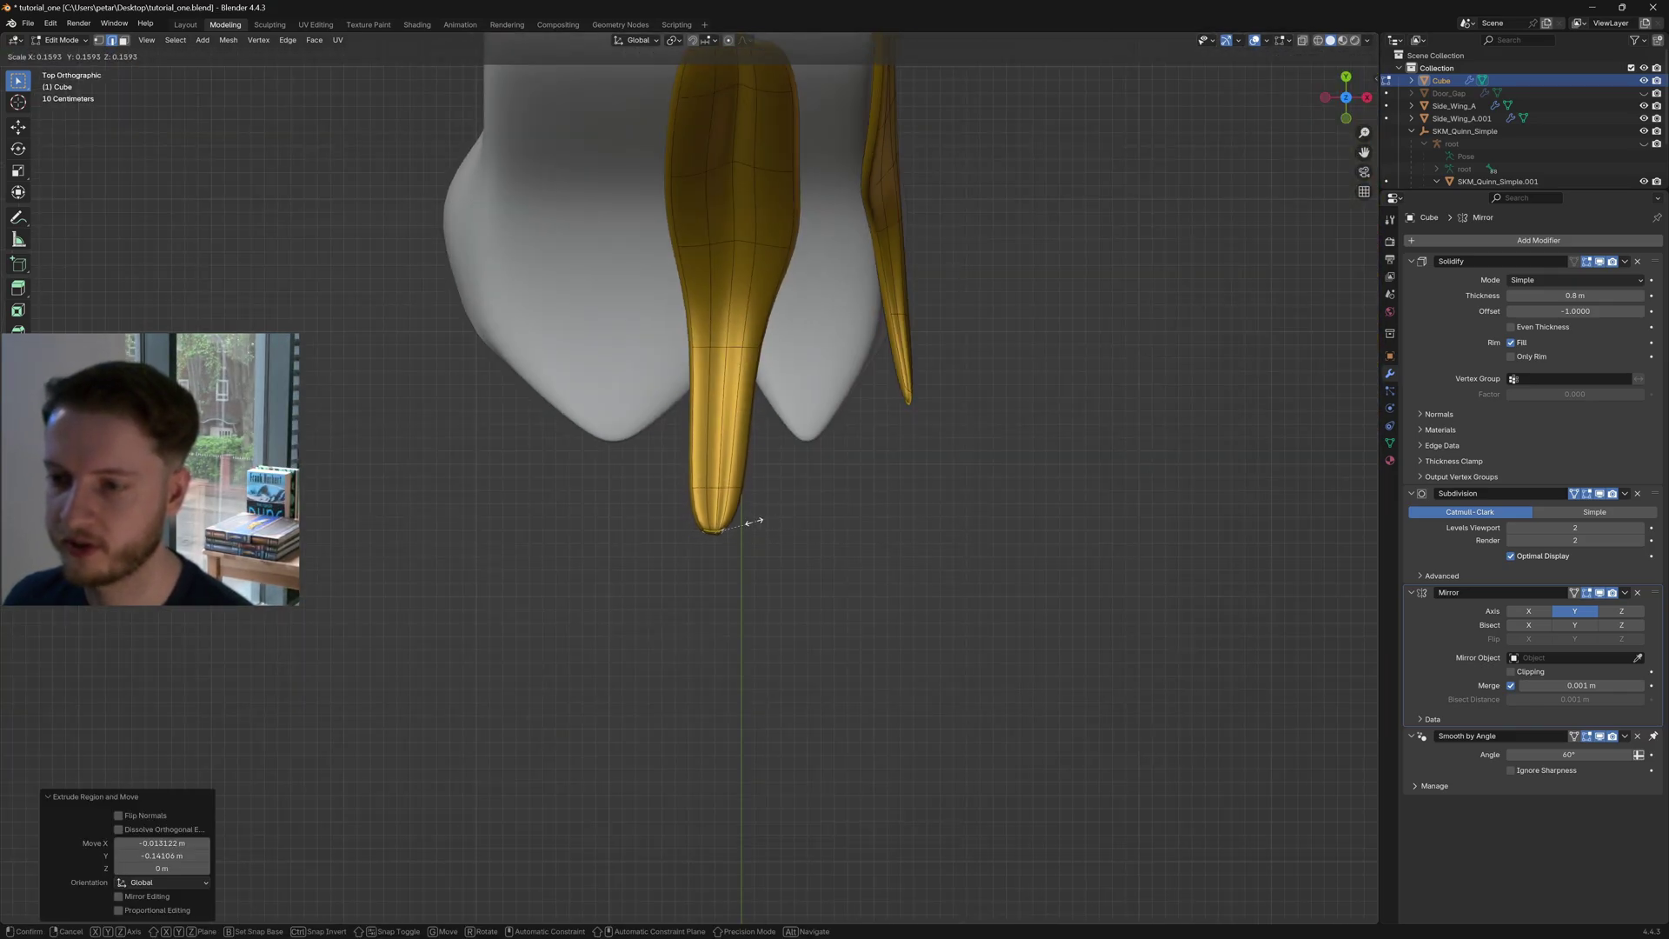
pyautogui.click(739, 524)
# Narrow the edge row just behind the rounded tip by scaling it to 0.796
pyautogui.scroll(2, 848, 546)
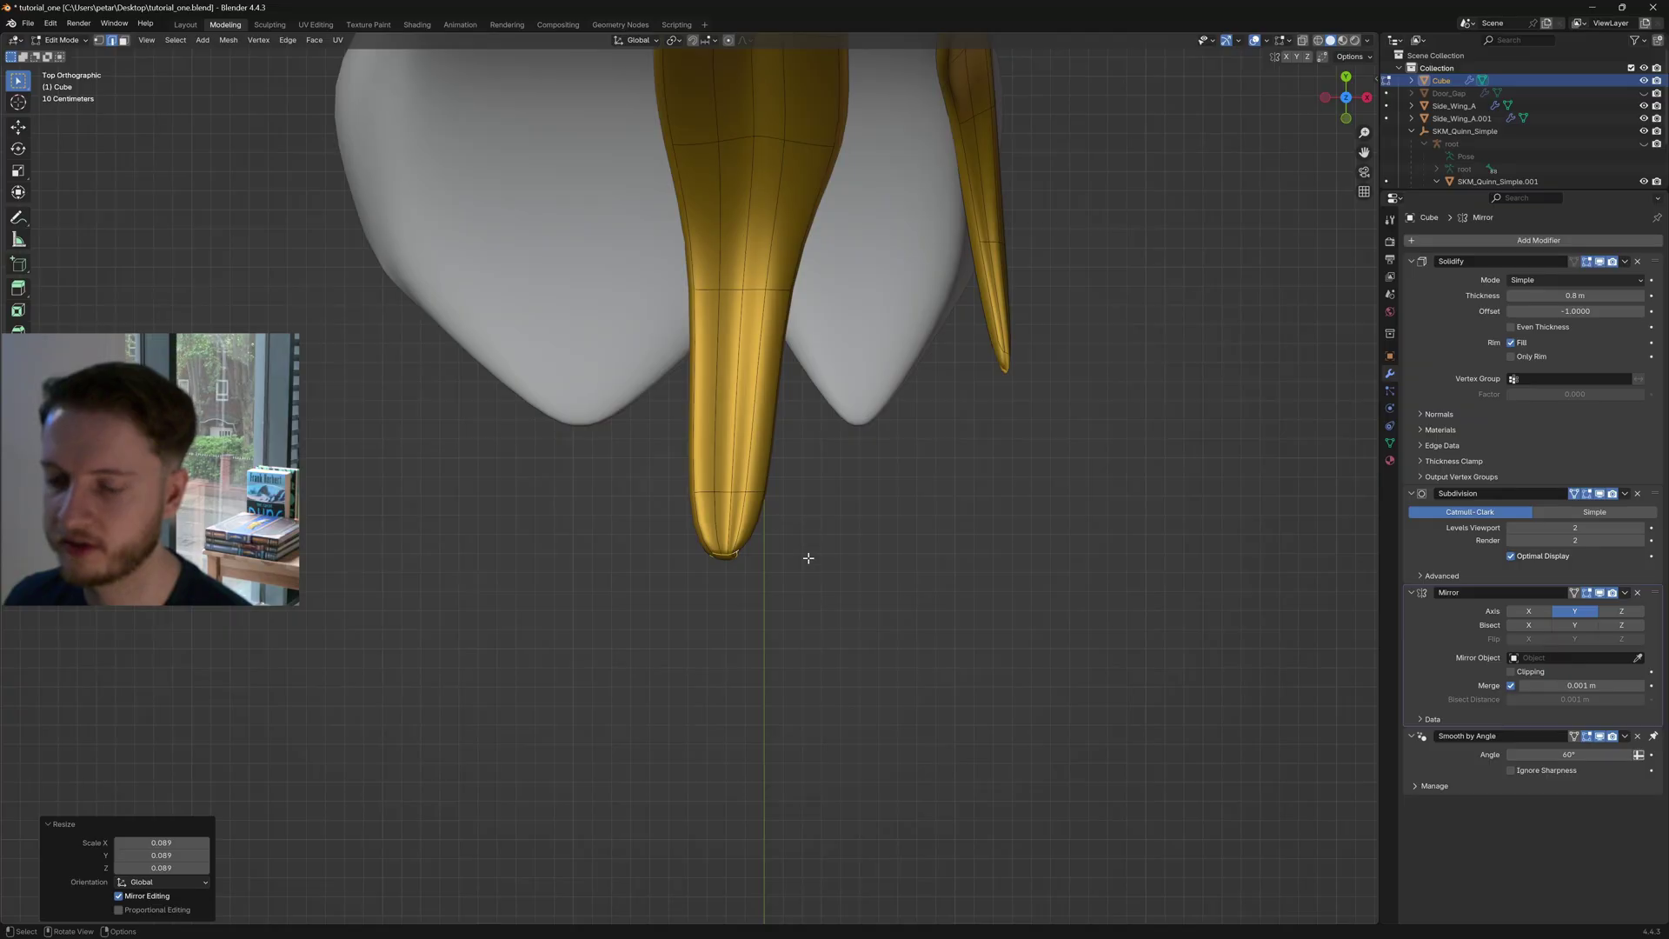
pyautogui.click(738, 489)
pyautogui.press('s')
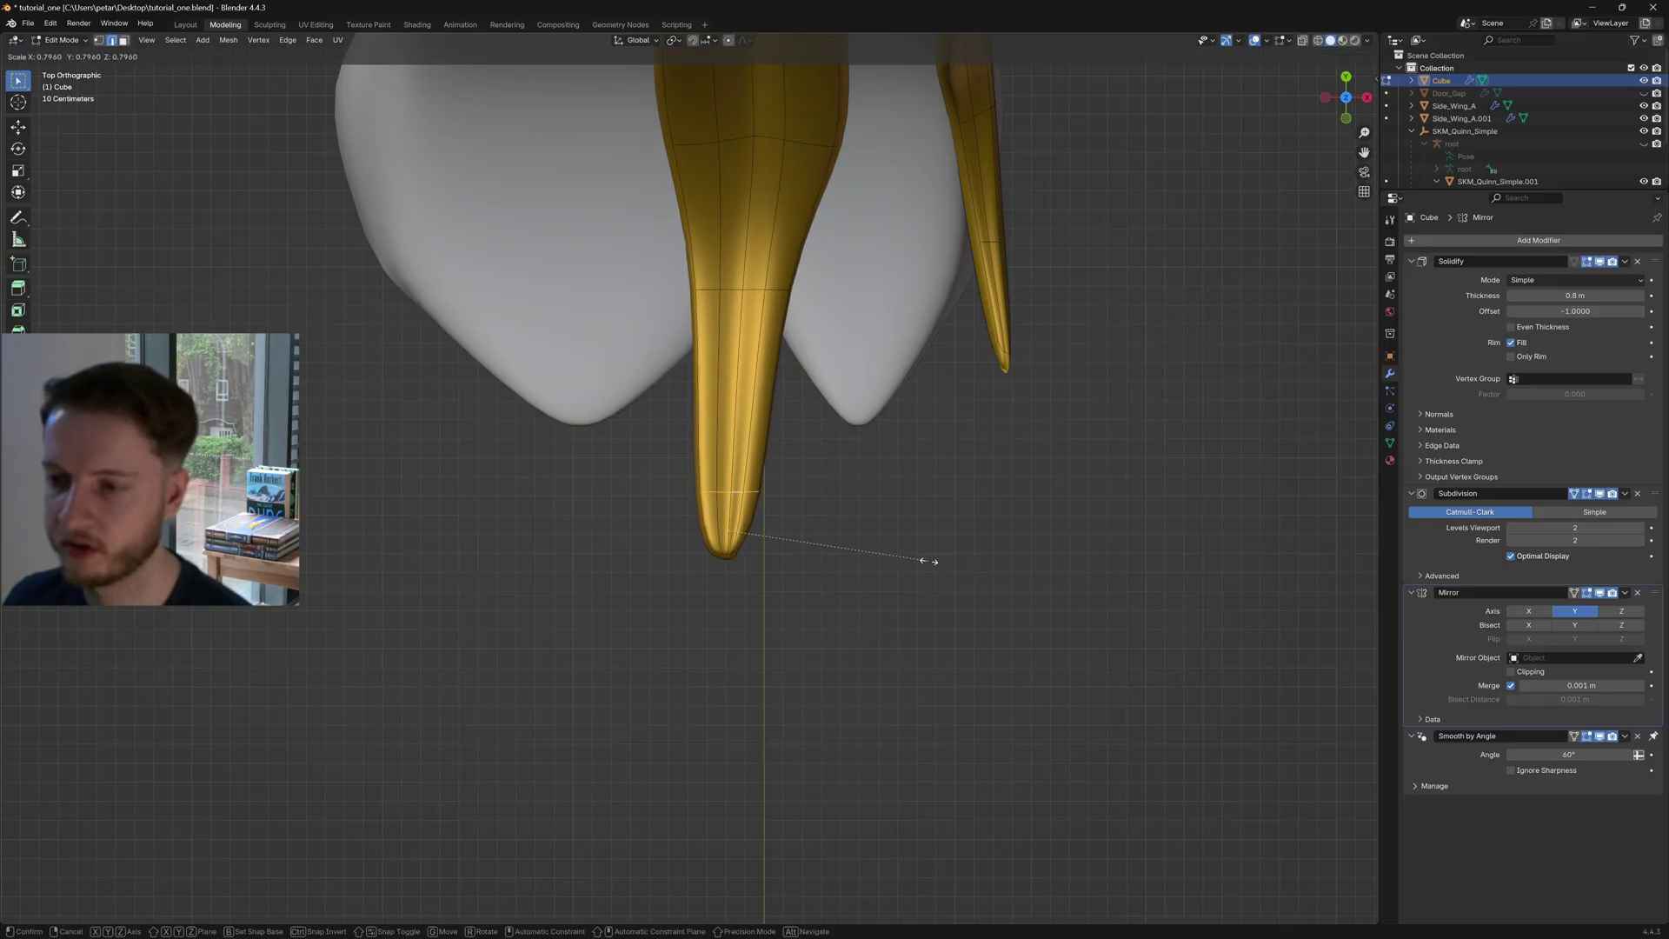
pyautogui.click(823, 473)
pyautogui.hotkey('shift', 'space')
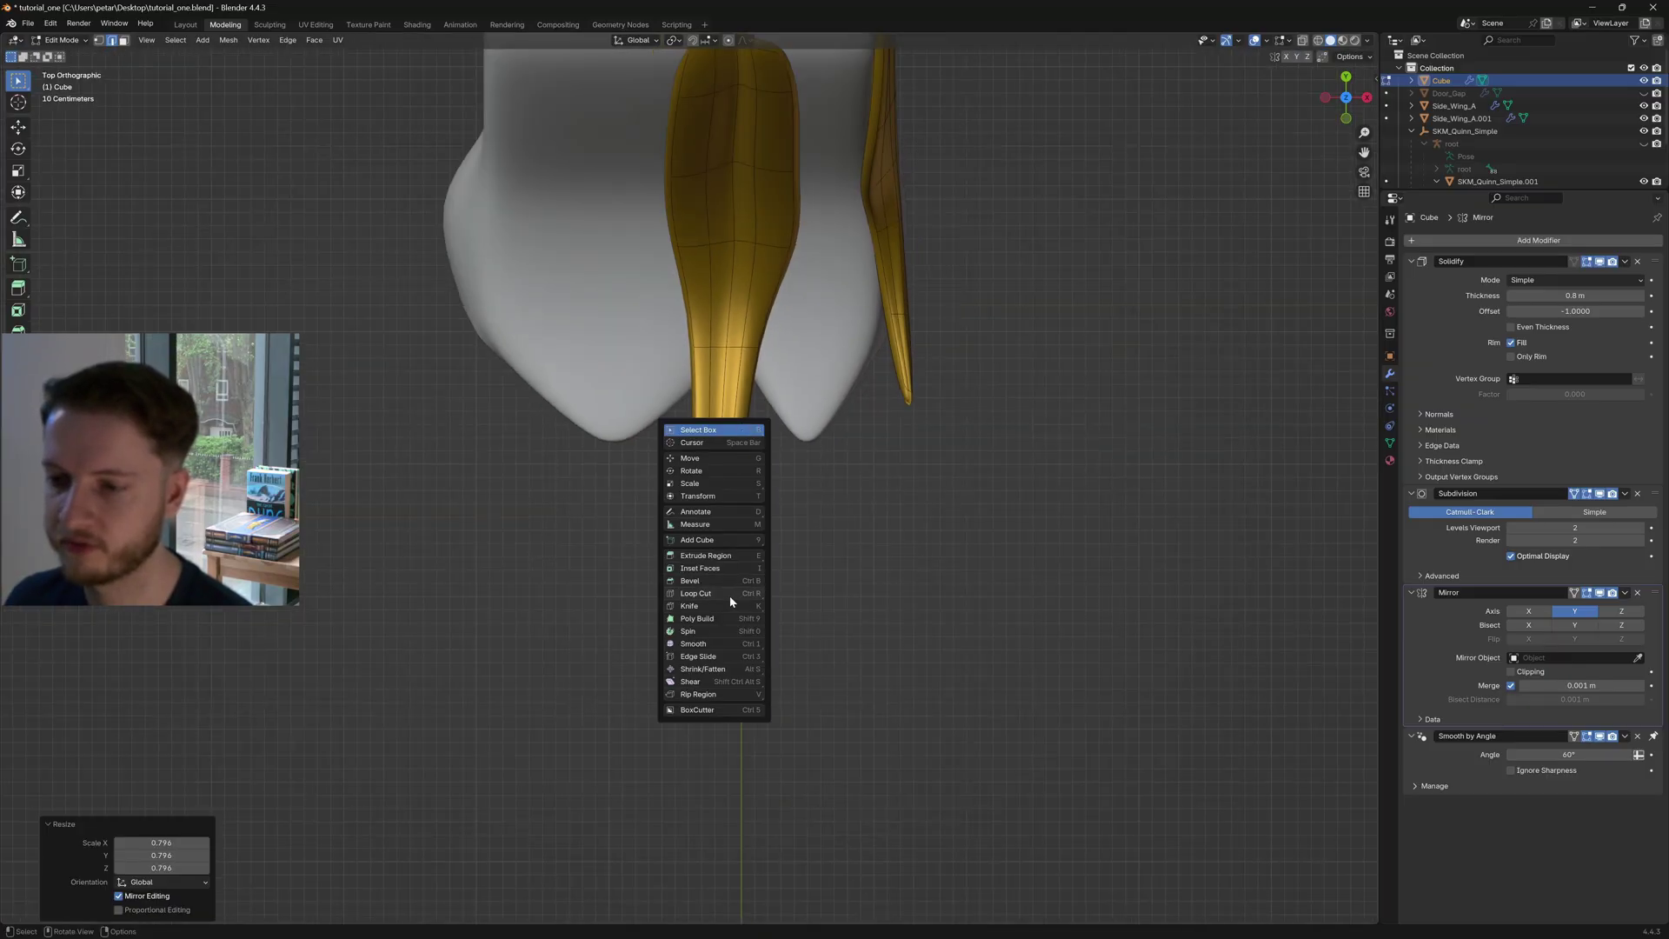
# Add a centered loop cut just behind the second trim's rounded tip and scale it up to about 1.66
pyautogui.click(735, 594)
pyautogui.click(738, 428)
pyautogui.press('s')
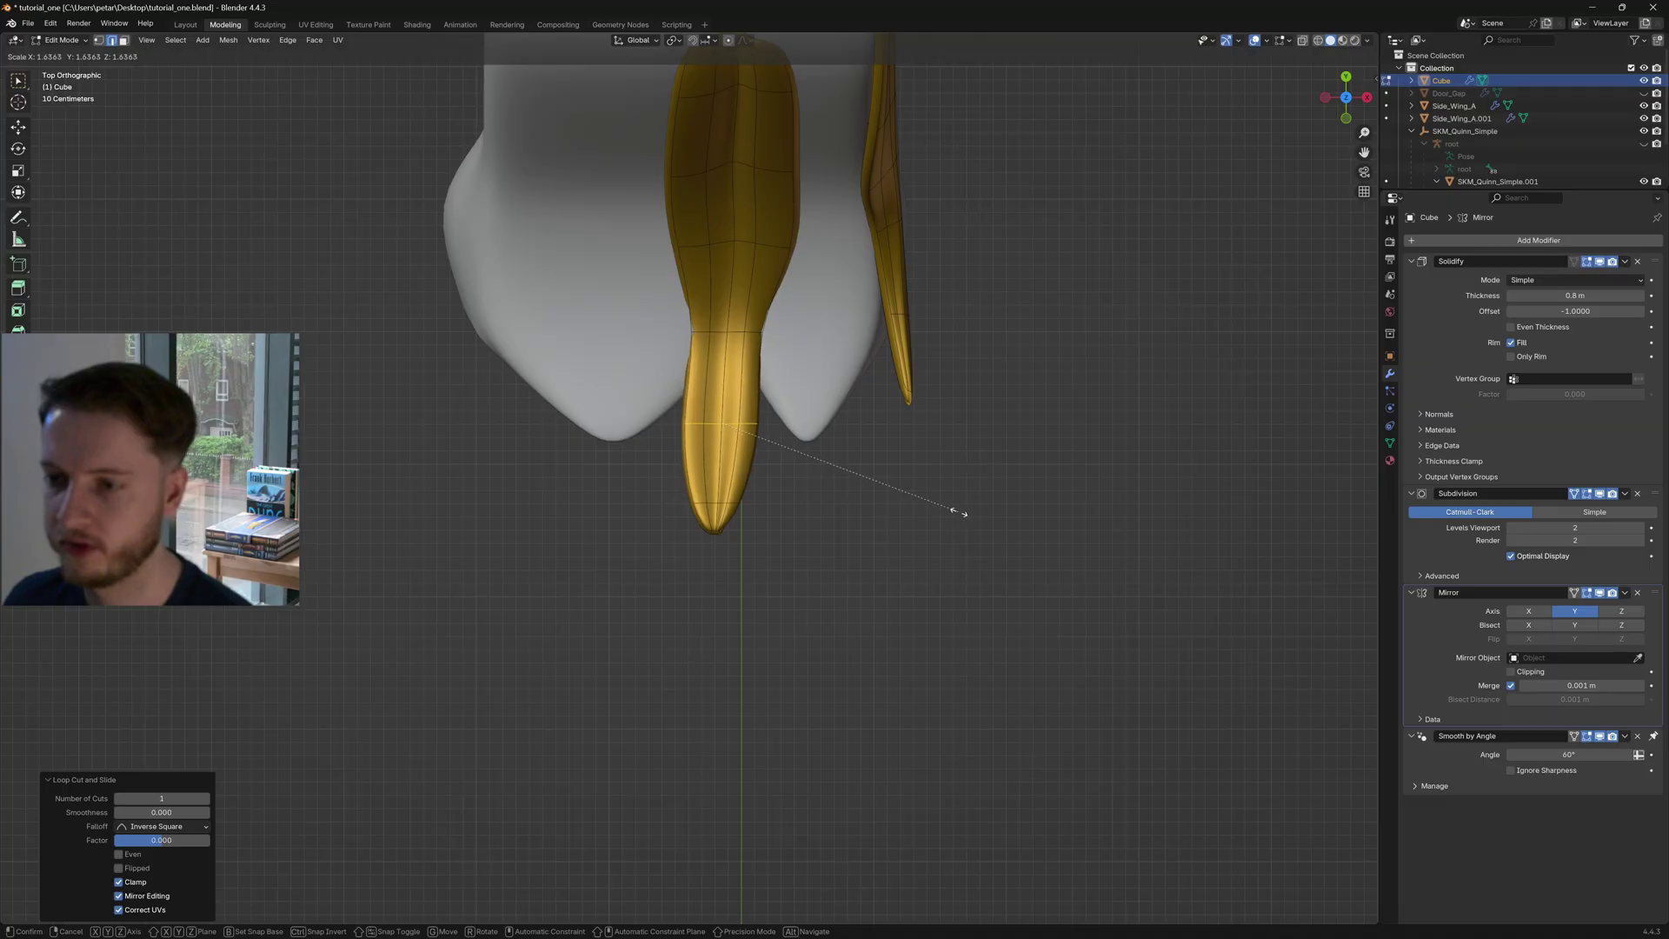
pyautogui.click(963, 513)
# Raise the new edge loop about 0.13 m along Z and scale it up to about 1.98
pyautogui.moveTo(962, 513); pyautogui.dragTo(911, 387, button='middle')
pyautogui.press('g')
pyautogui.press('z')
pyautogui.click(929, 375)
pyautogui.press('s')
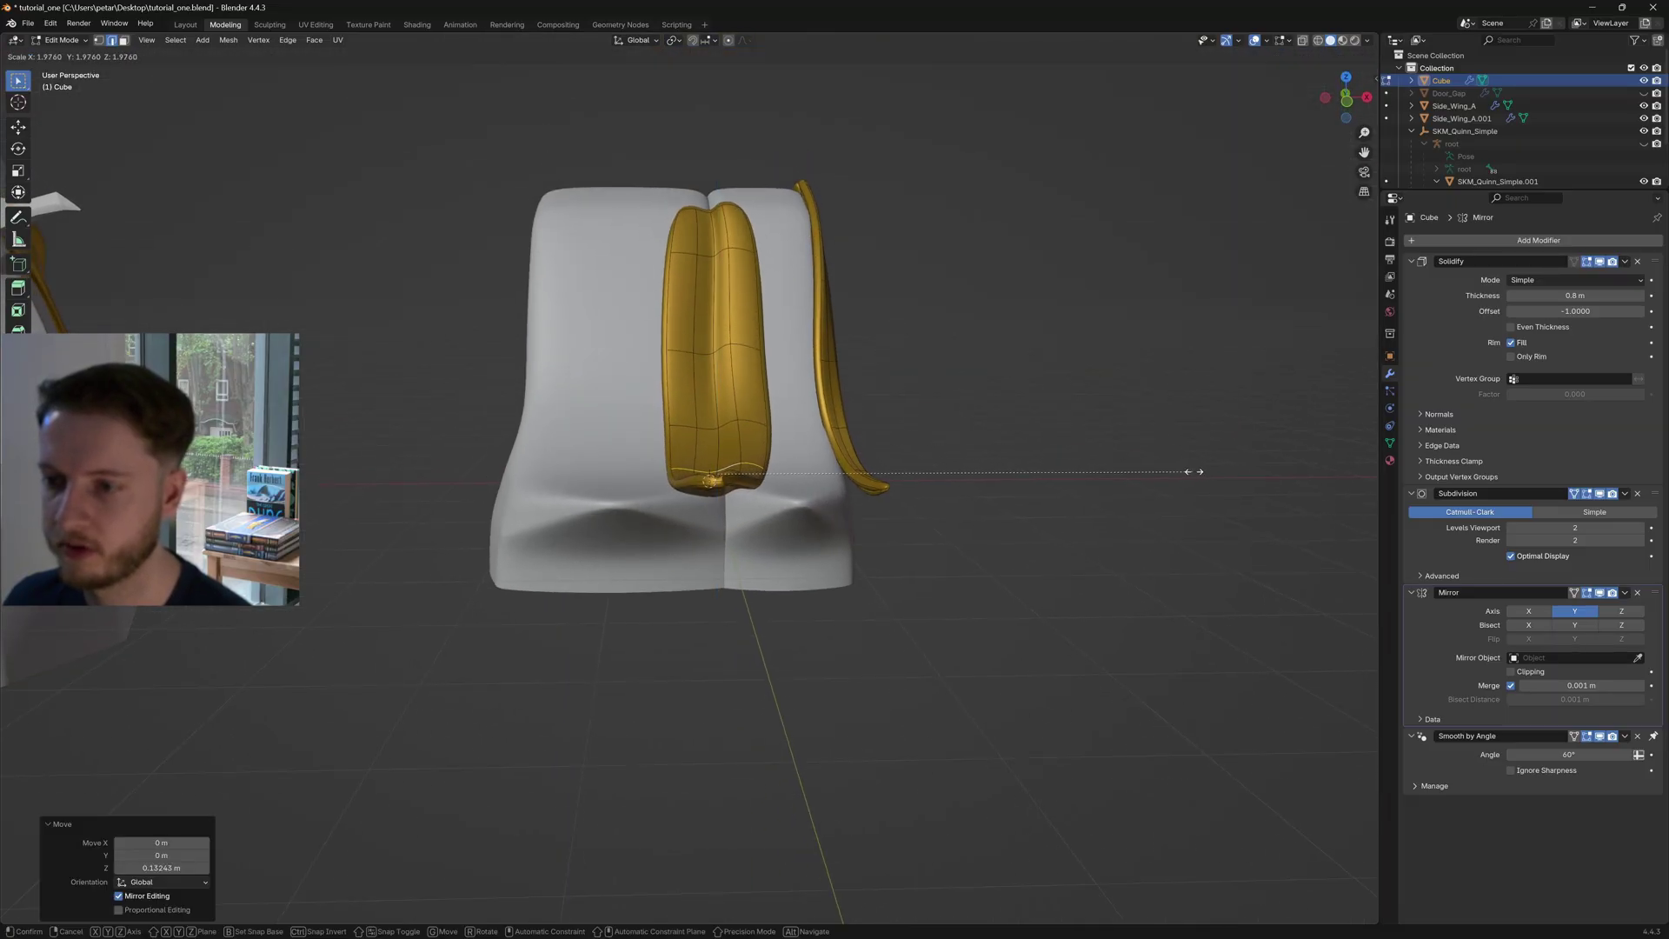
pyautogui.click(1193, 471)
pyautogui.press('Tab')
pyautogui.moveTo(1193, 472); pyautogui.dragTo(788, 551, button='middle')
pyautogui.press('Tab')
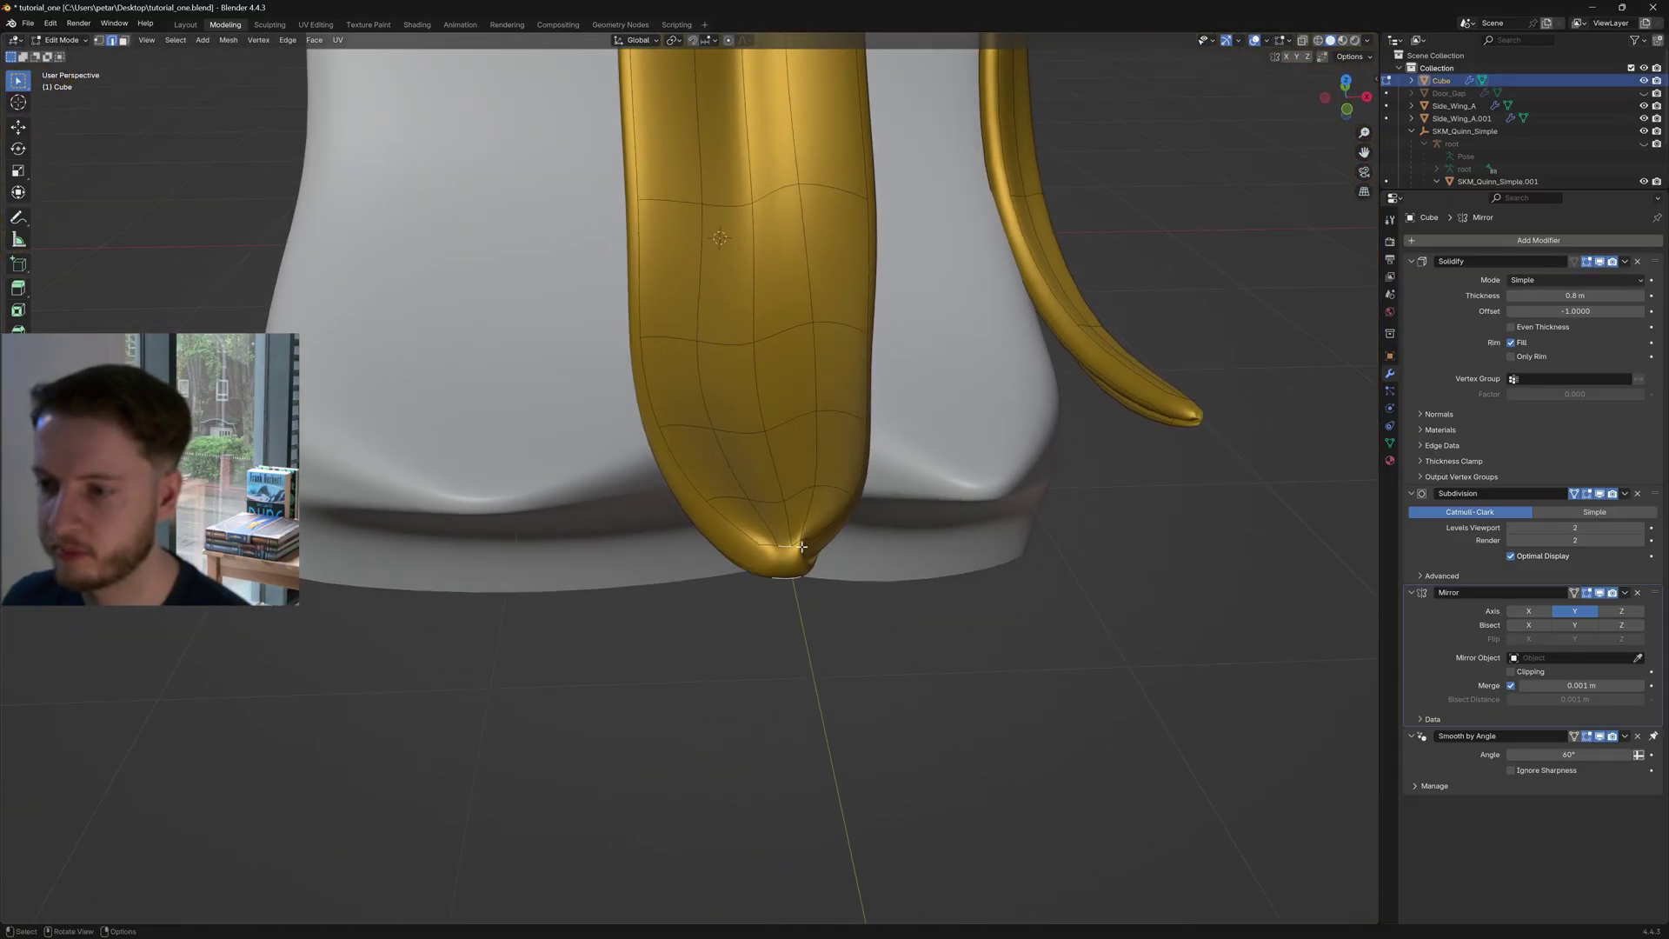
# Merge the end vertices of the second trim's tip at their center
pyautogui.press('m')
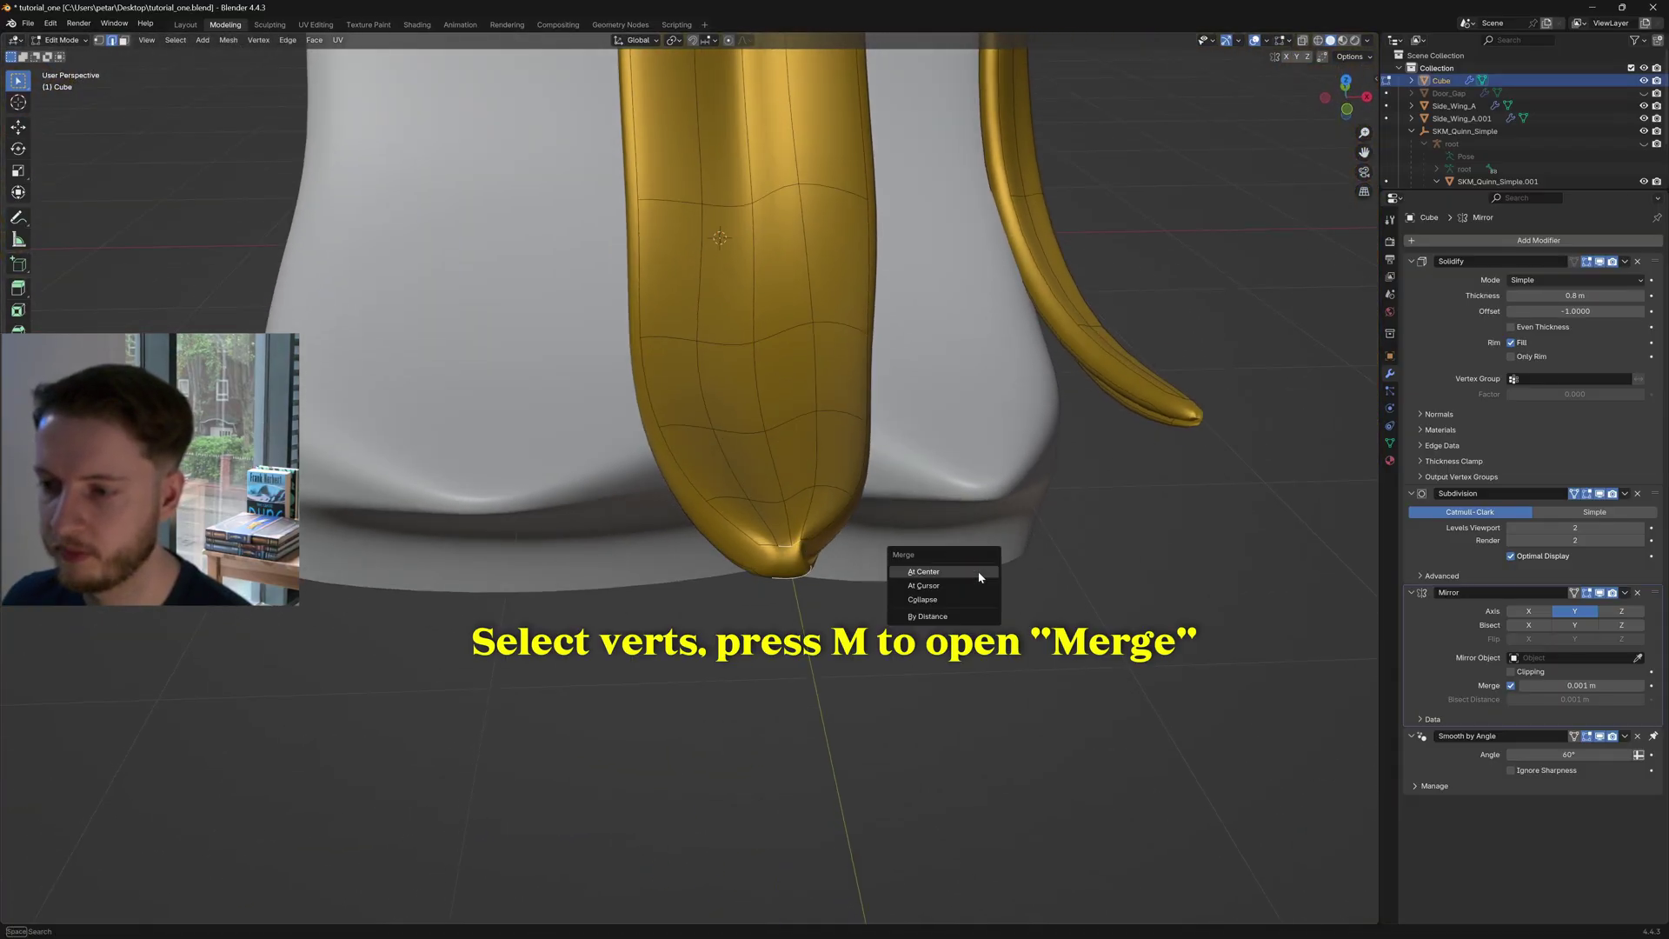
pyautogui.click(978, 571)
pyautogui.moveTo(836, 553); pyautogui.dragTo(535, 563, button='middle')
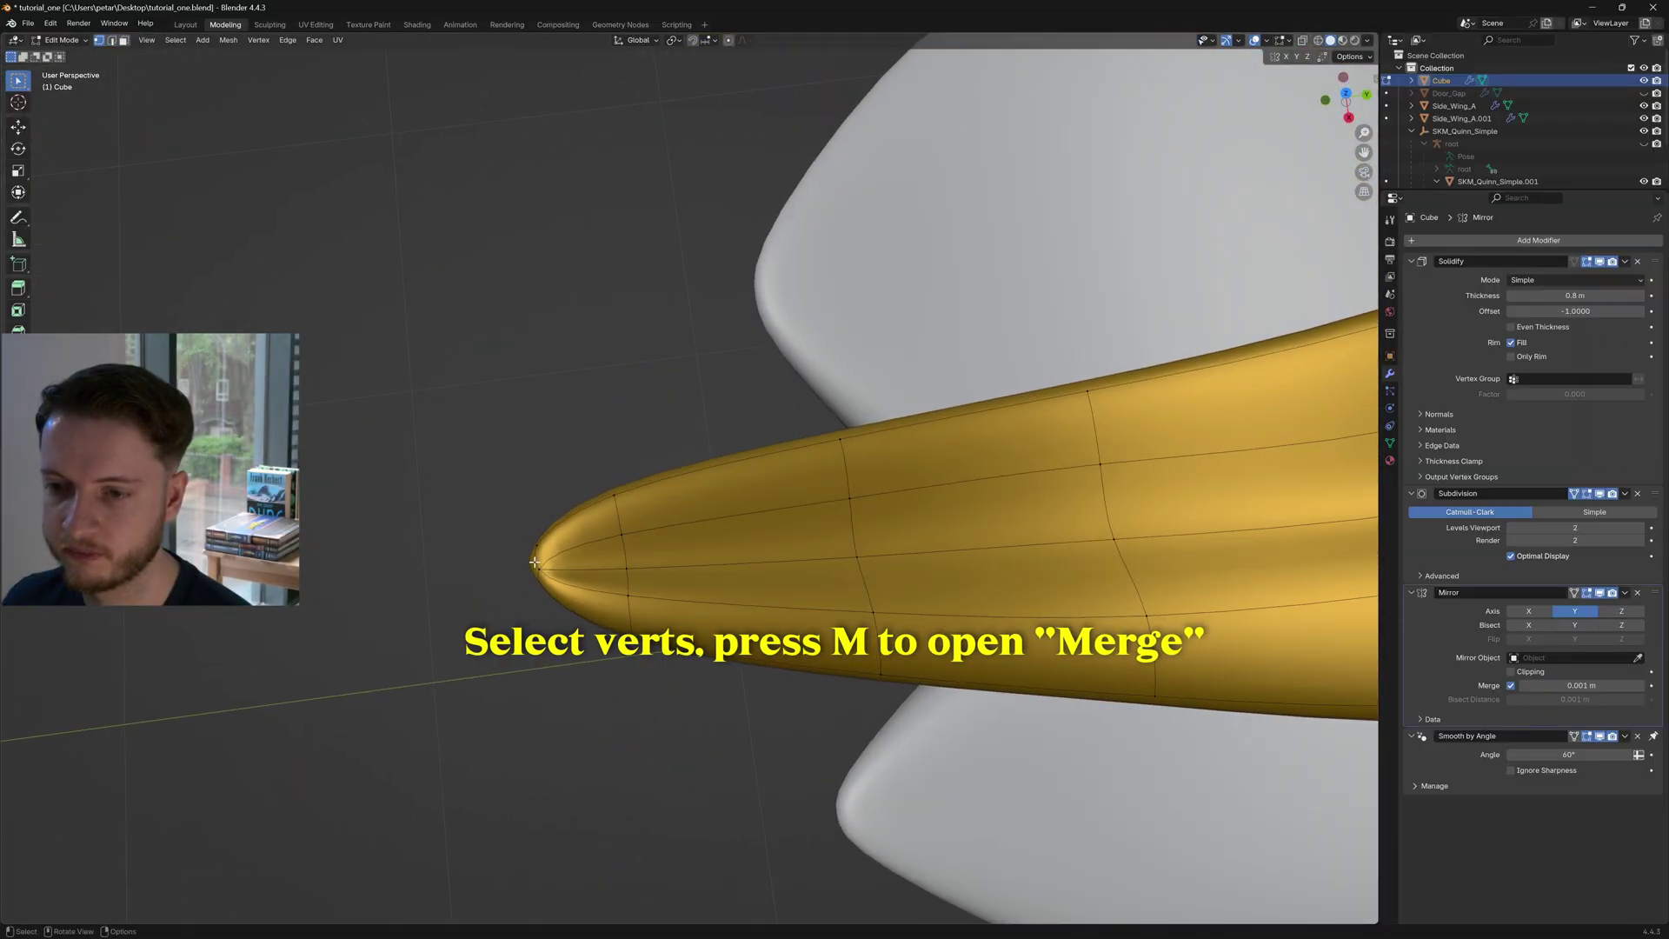
pyautogui.press('m')
pyautogui.click(779, 574)
pyautogui.press('Tab')
pyautogui.moveTo(757, 571); pyautogui.dragTo(736, 424, button='middle')
pyautogui.press('Tab')
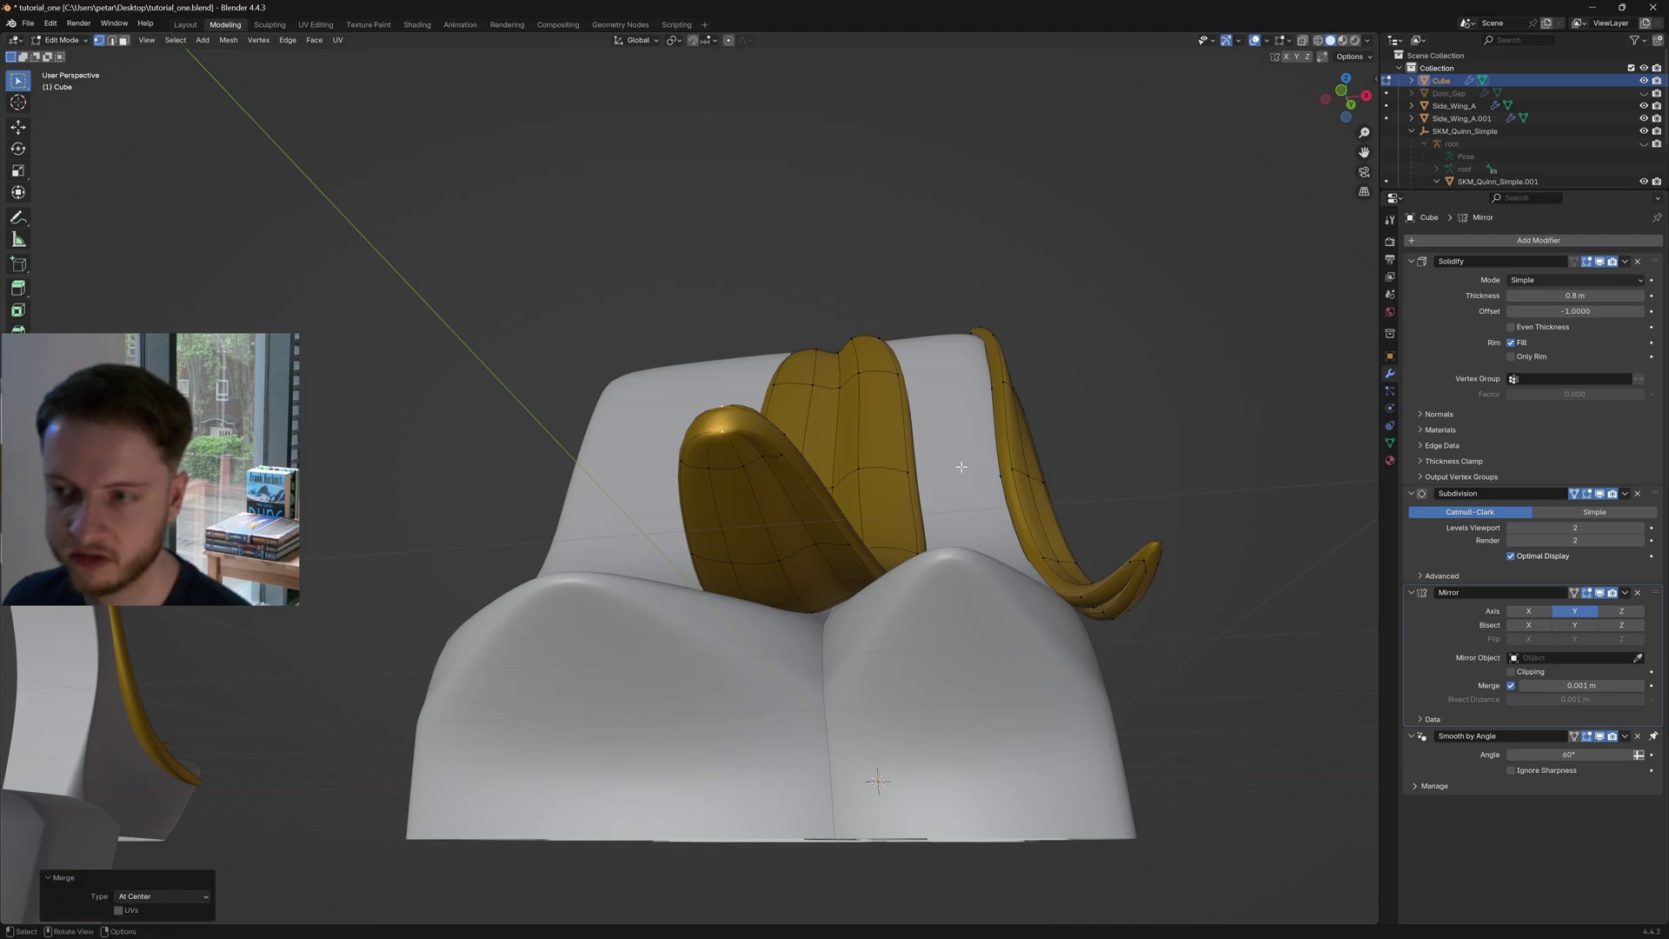
# Adjust the height of the merged tip point slightly along Z
pyautogui.press('Tab')
pyautogui.moveTo(883, 455); pyautogui.dragTo(735, 485, button='middle')
pyautogui.press('Tab')
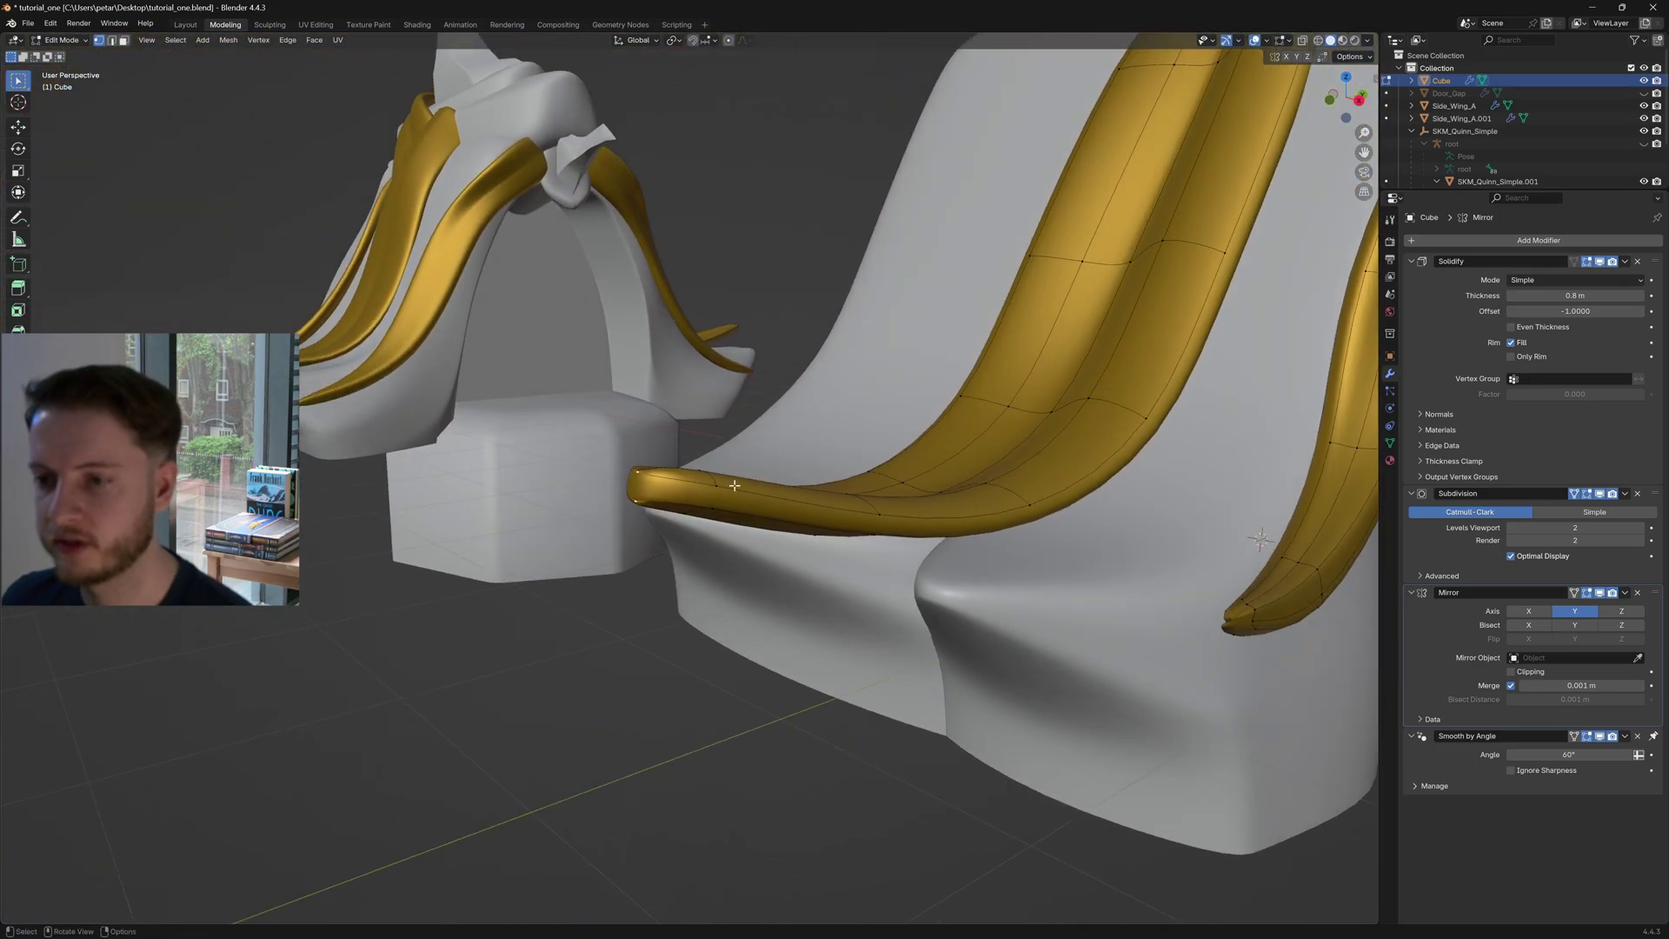
pyautogui.press('g')
pyautogui.press('z')
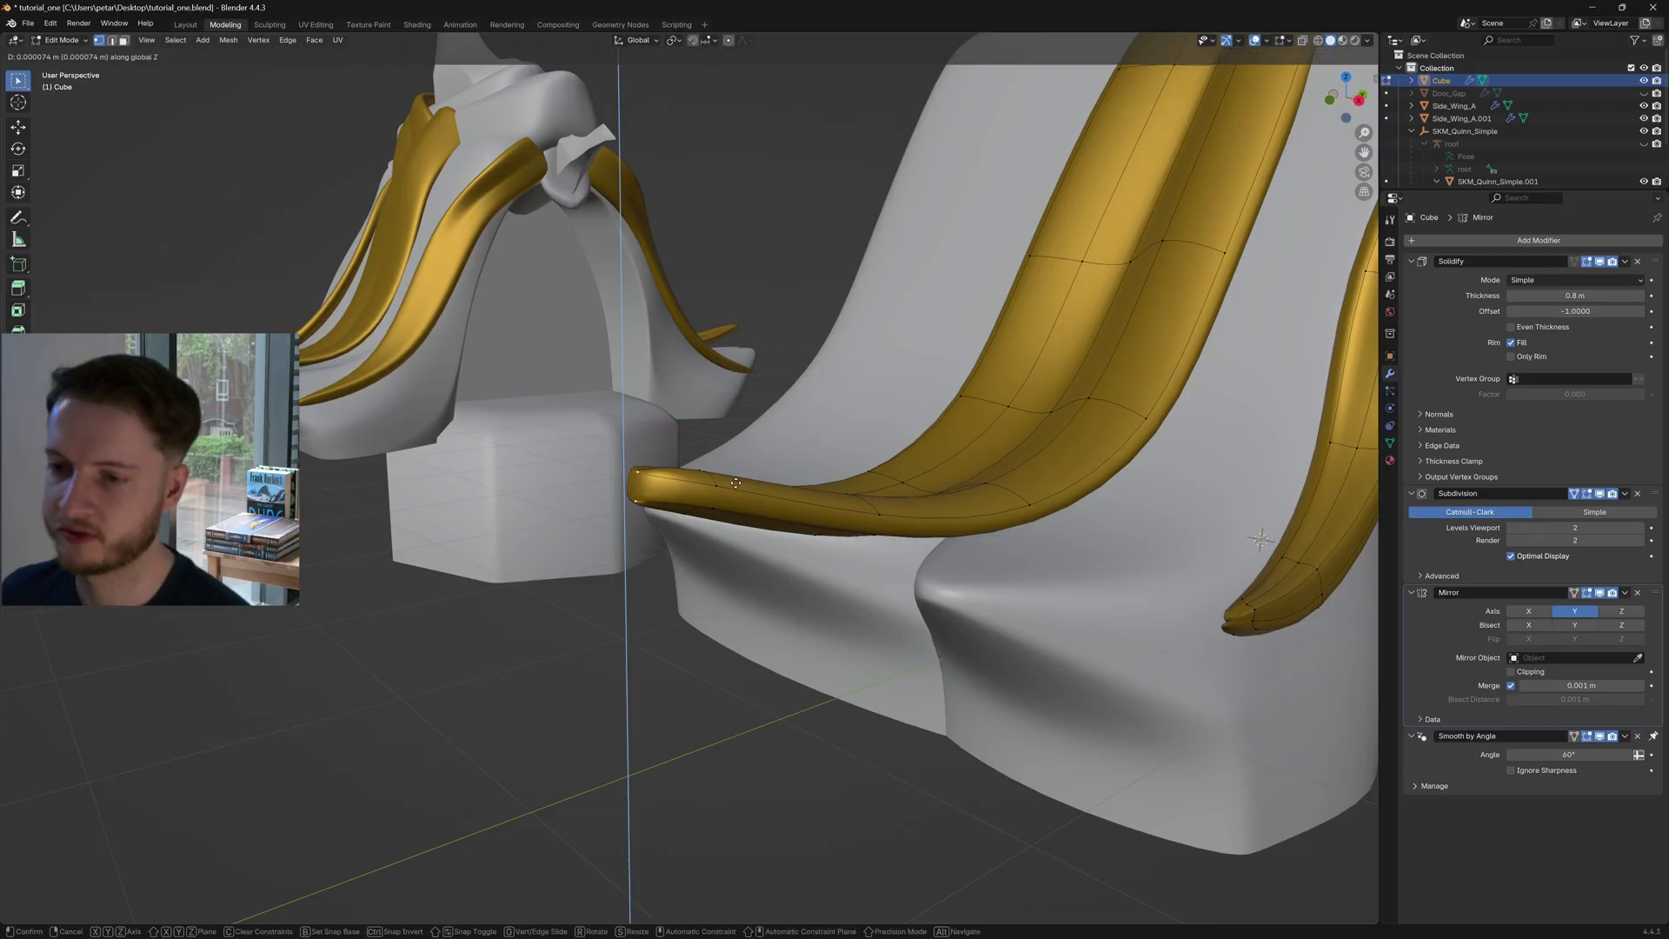
pyautogui.click(731, 496)
pyautogui.click(684, 501)
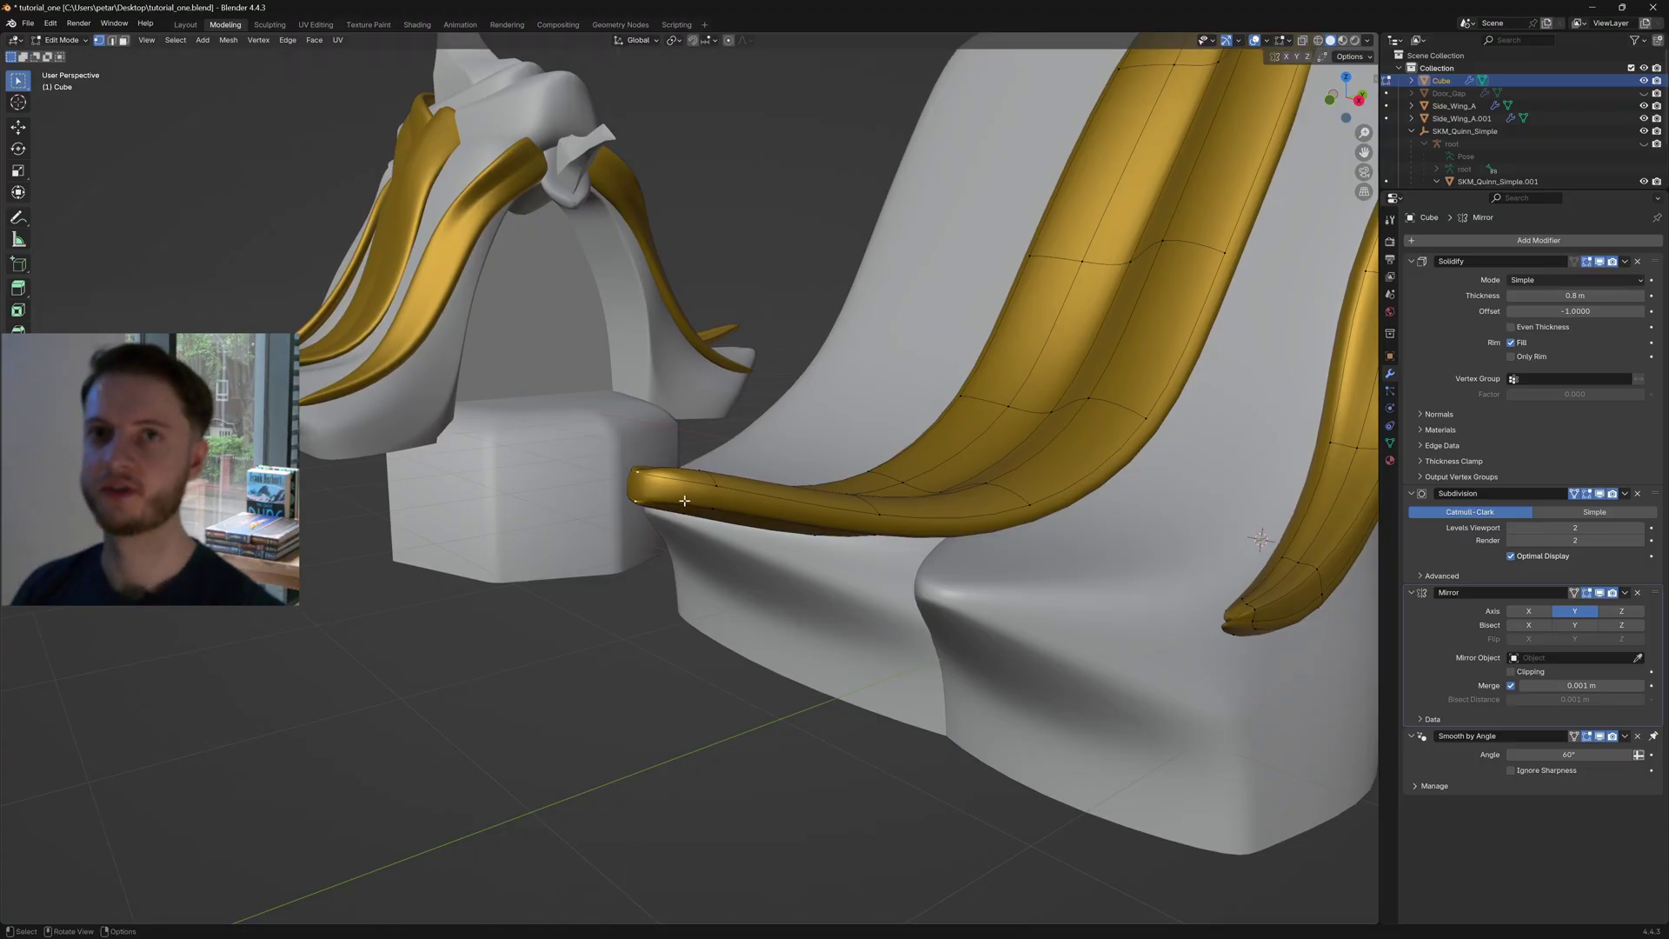
# Leave mesh editing, deselect the trim and save the file
pyautogui.scroll(-5, 769, 501)
pyautogui.moveTo(885, 449); pyautogui.dragTo(856, 513, button='middle')
pyautogui.press('Tab')
pyautogui.click(1036, 555)
pyautogui.scroll(-1, 1037, 555)
pyautogui.hotkey('ctrl', 's')
pyautogui.moveTo(740, 437); pyautogui.dragTo(431, 348, button='middle')
pyautogui.click(382, 301)
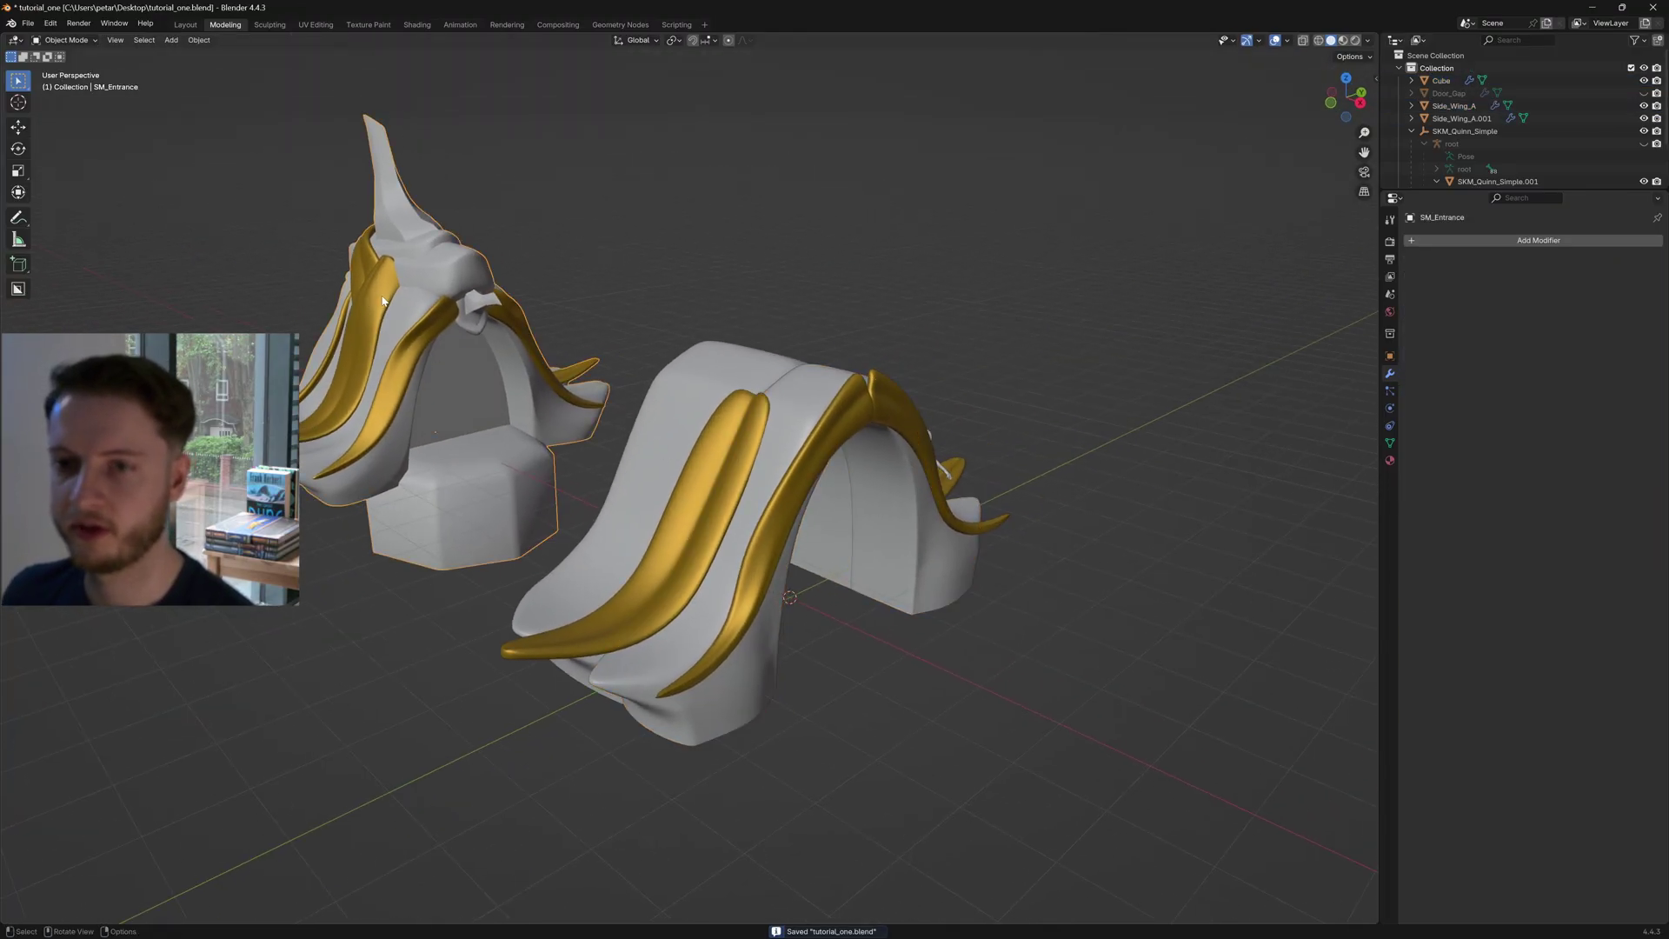
# Reshape the upper end of the second trim by repositioning its vertices
pyautogui.click(744, 426)
pyautogui.moveTo(774, 440); pyautogui.dragTo(734, 458, button='middle')
pyautogui.scroll(3, 738, 478)
pyautogui.press('Tab')
pyautogui.scroll(3, 712, 448)
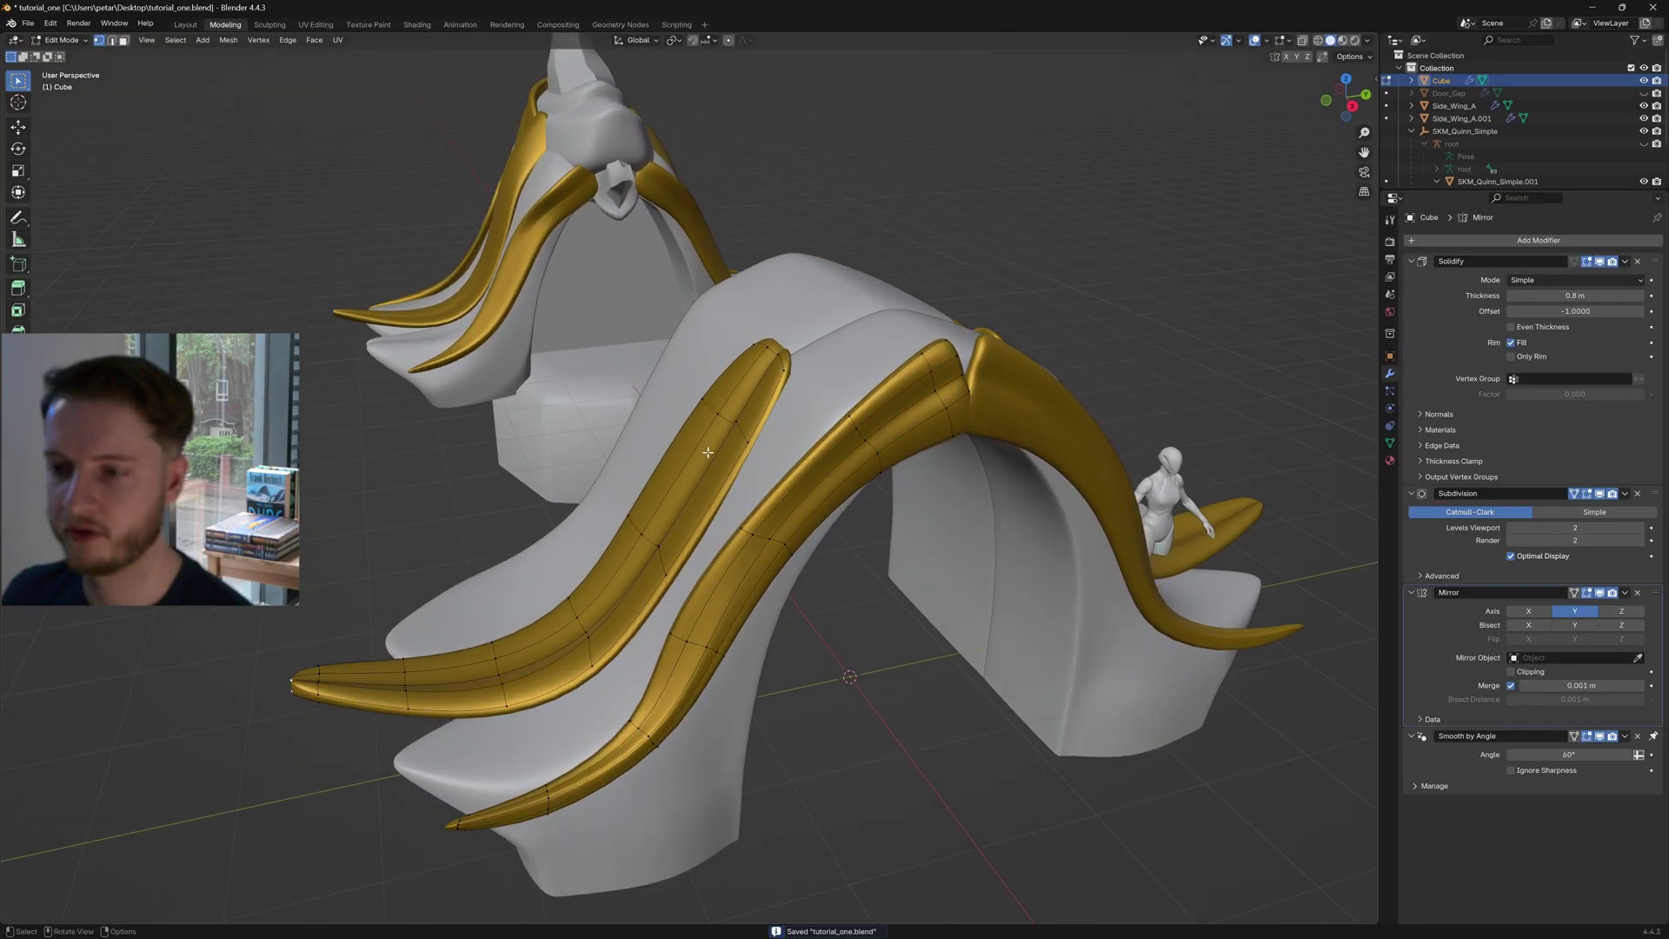
pyautogui.moveTo(785, 429); pyautogui.dragTo(783, 474, button='middle')
pyautogui.press('g')
pyautogui.click(776, 457)
pyautogui.press('g')
pyautogui.click(841, 480)
pyautogui.press('g')
pyautogui.click(614, 460)
# Bevel the edge loop across the second trim's upper section and adjust the bevel's segment count
pyautogui.press('Tab')
pyautogui.scroll(-5, 1025, 503)
pyautogui.scroll(3, 913, 518)
pyautogui.press('Tab')
pyautogui.scroll(-4, 707, 466)
pyautogui.hotkey('ctrl', 'b')
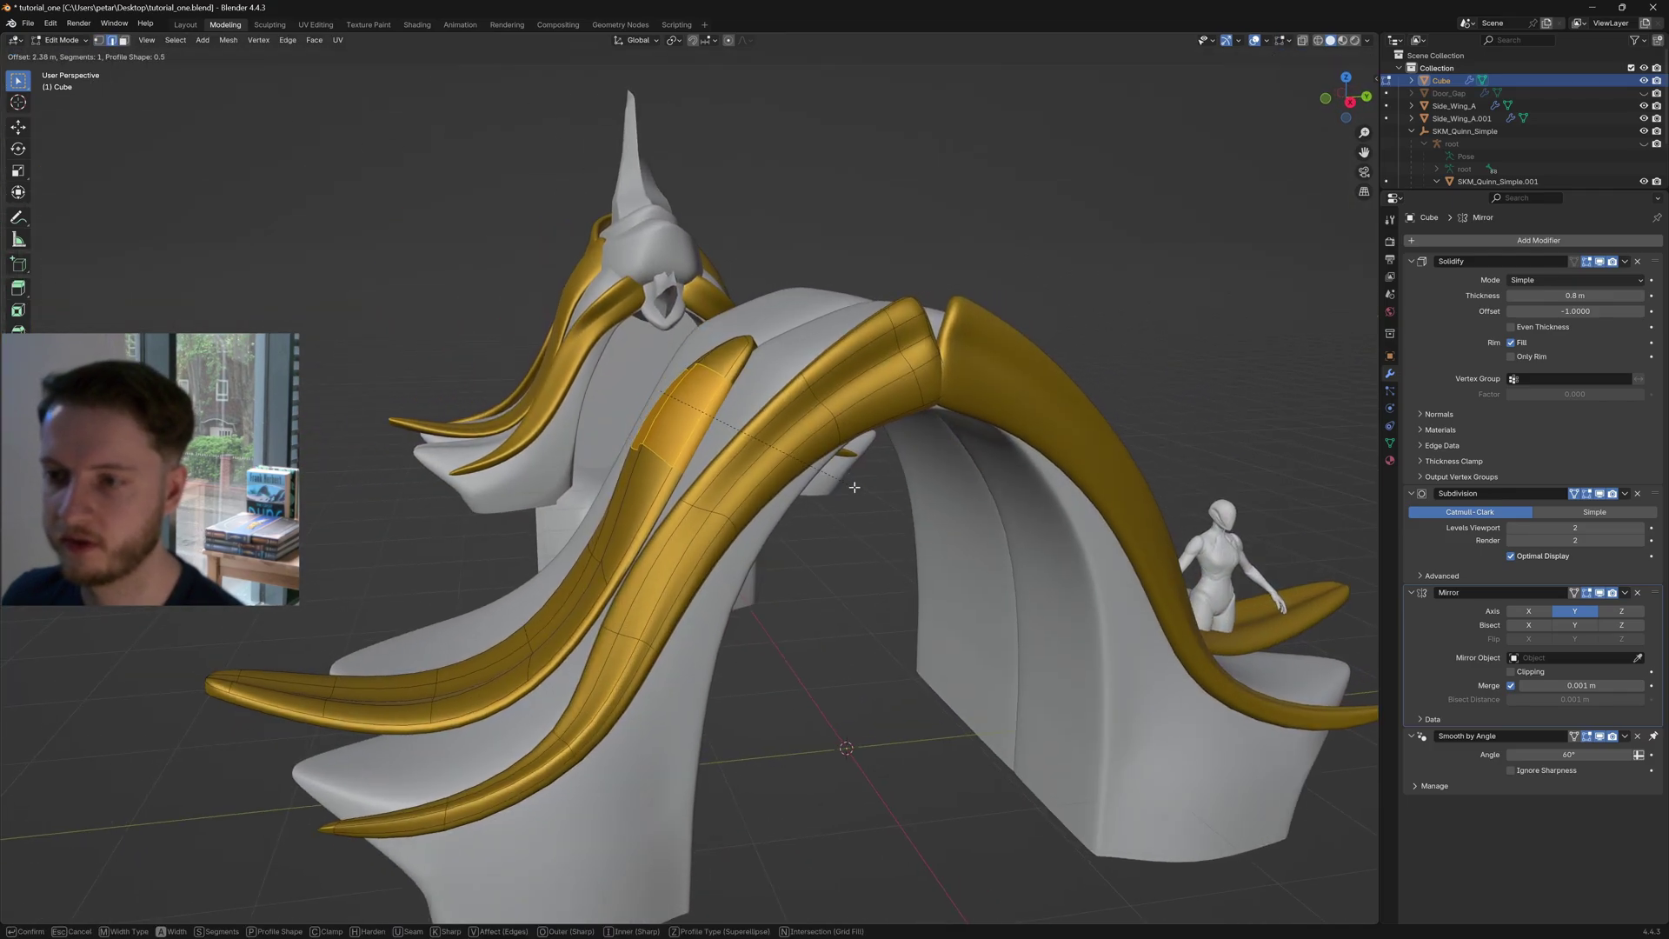
pyautogui.click(834, 522)
pyautogui.click(206, 733)
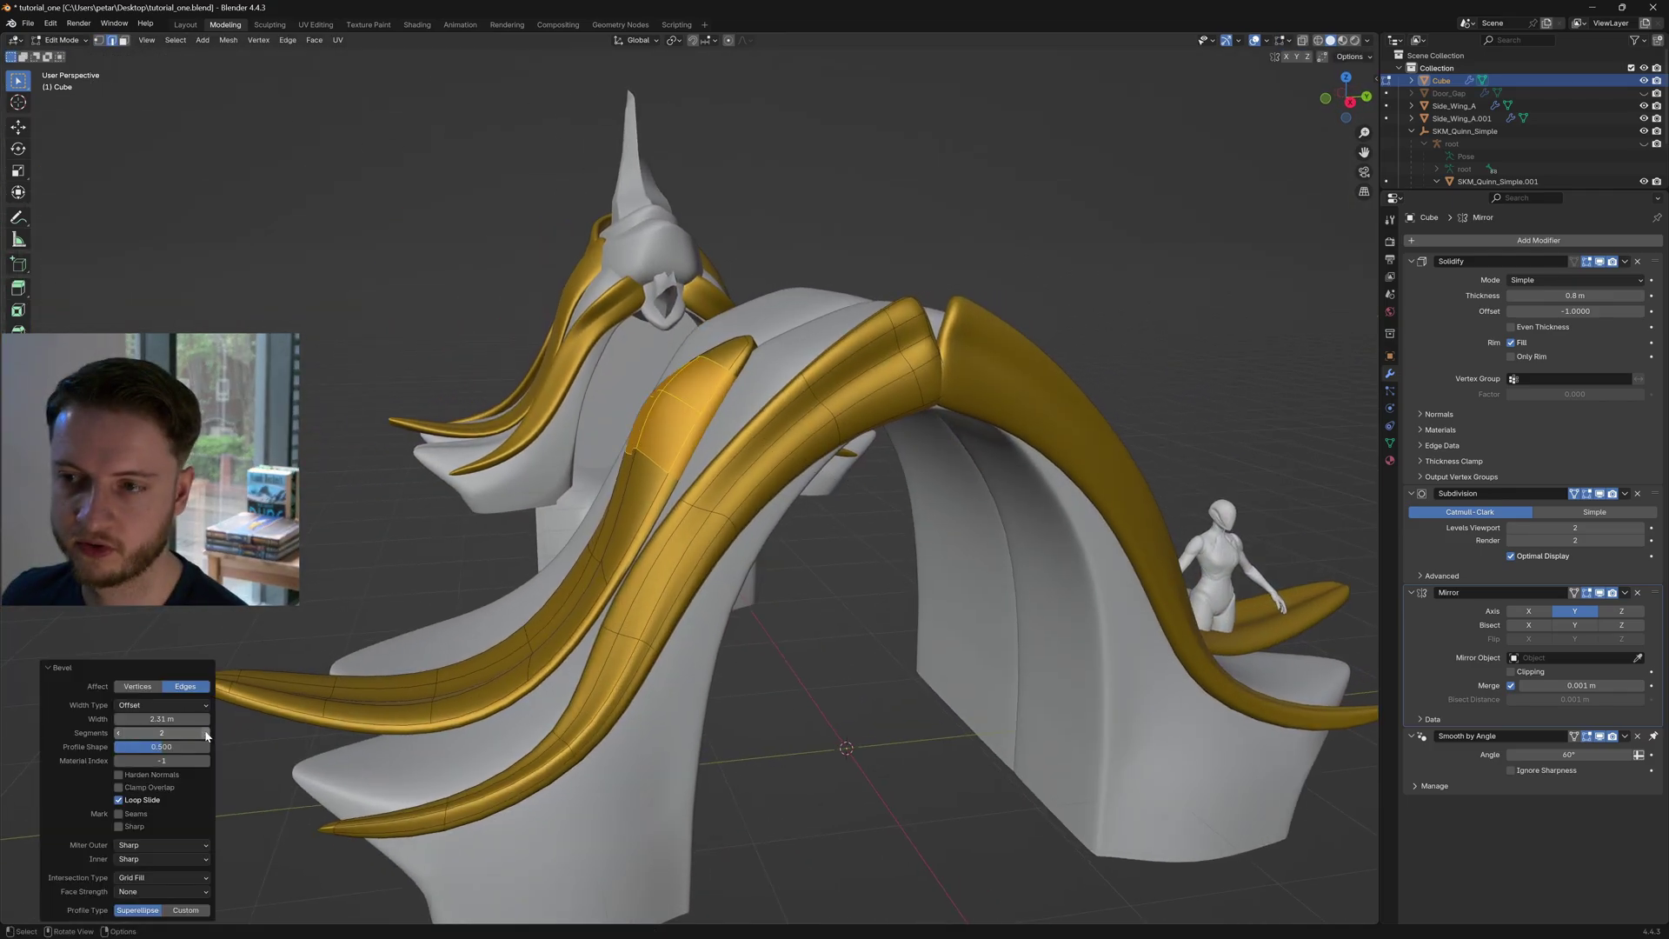
pyautogui.moveTo(661, 608); pyautogui.dragTo(590, 603, button='middle')
pyautogui.moveTo(140, 737)
pyautogui.mouseDown()
pyautogui.moveTo(108, 737)
pyautogui.moveTo(131, 737)
pyautogui.mouseUp()
pyautogui.moveTo(565, 522); pyautogui.dragTo(716, 520, button='middle')
# Dissolve the surplus edge loop across the second trim's upper section
pyautogui.press('Tab')
pyautogui.scroll(-4, 920, 612)
pyautogui.press('Tab')
pyautogui.scroll(2, 683, 483)
pyautogui.hotkey('alt', 'a')
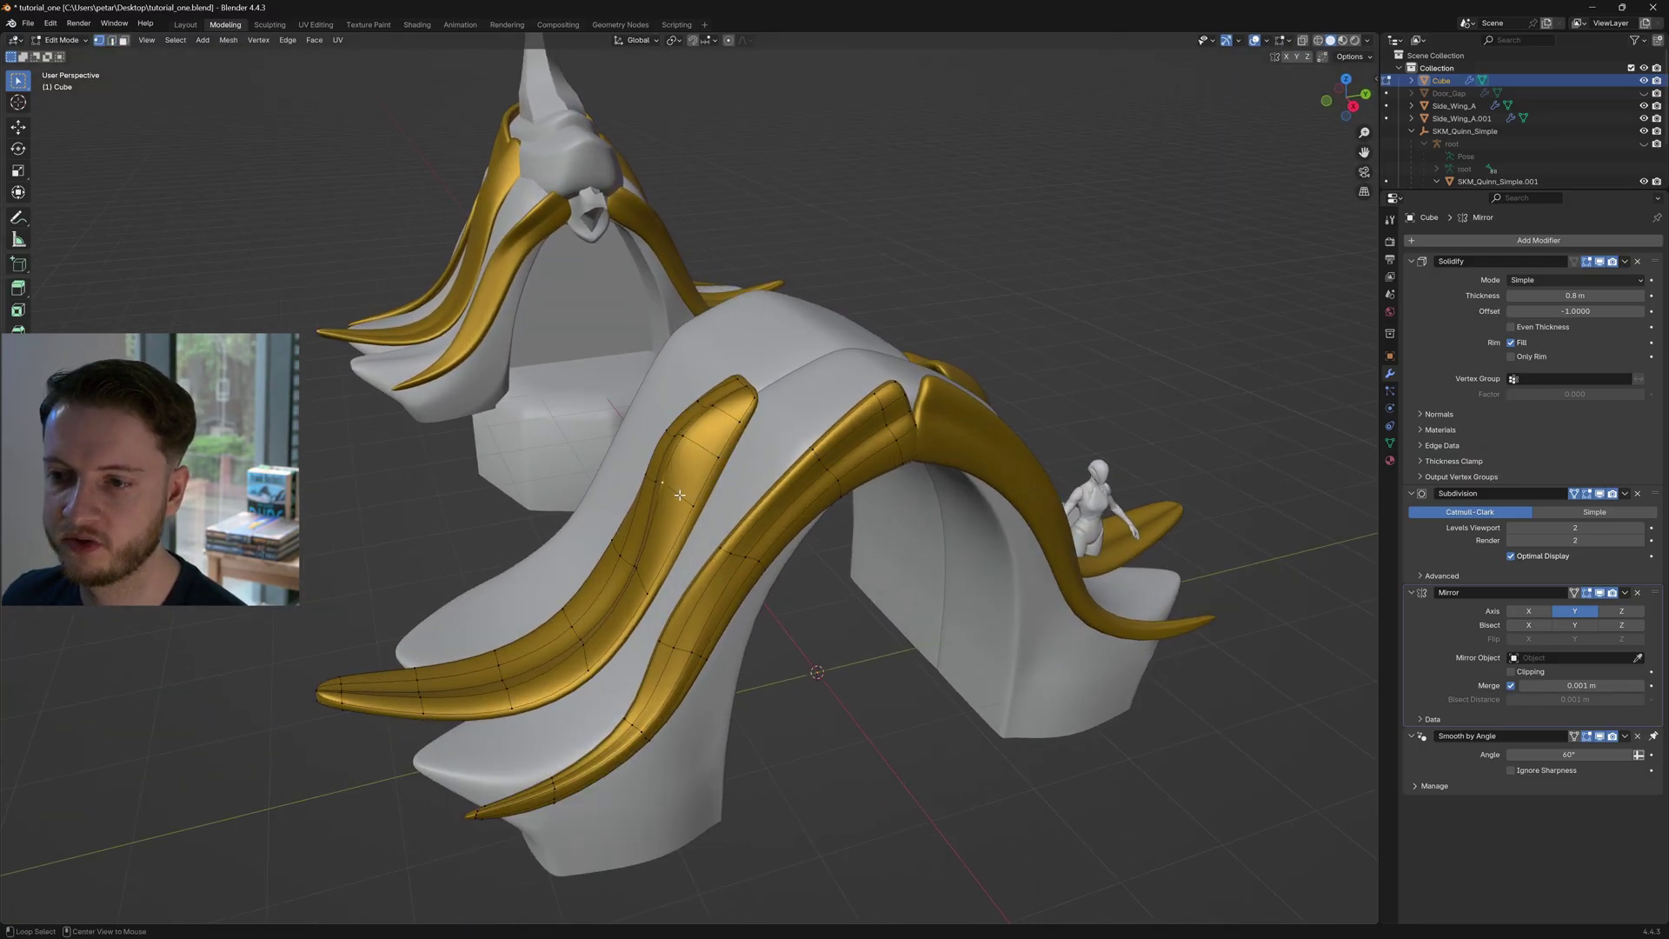
pyautogui.moveTo(684, 493); pyautogui.dragTo(652, 474, button='middle')
pyautogui.keyDown('alt'); pyautogui.click(653, 474); pyautogui.keyUp('alt')
pyautogui.press('g')
pyautogui.rightClick(712, 496)
pyautogui.press('x')
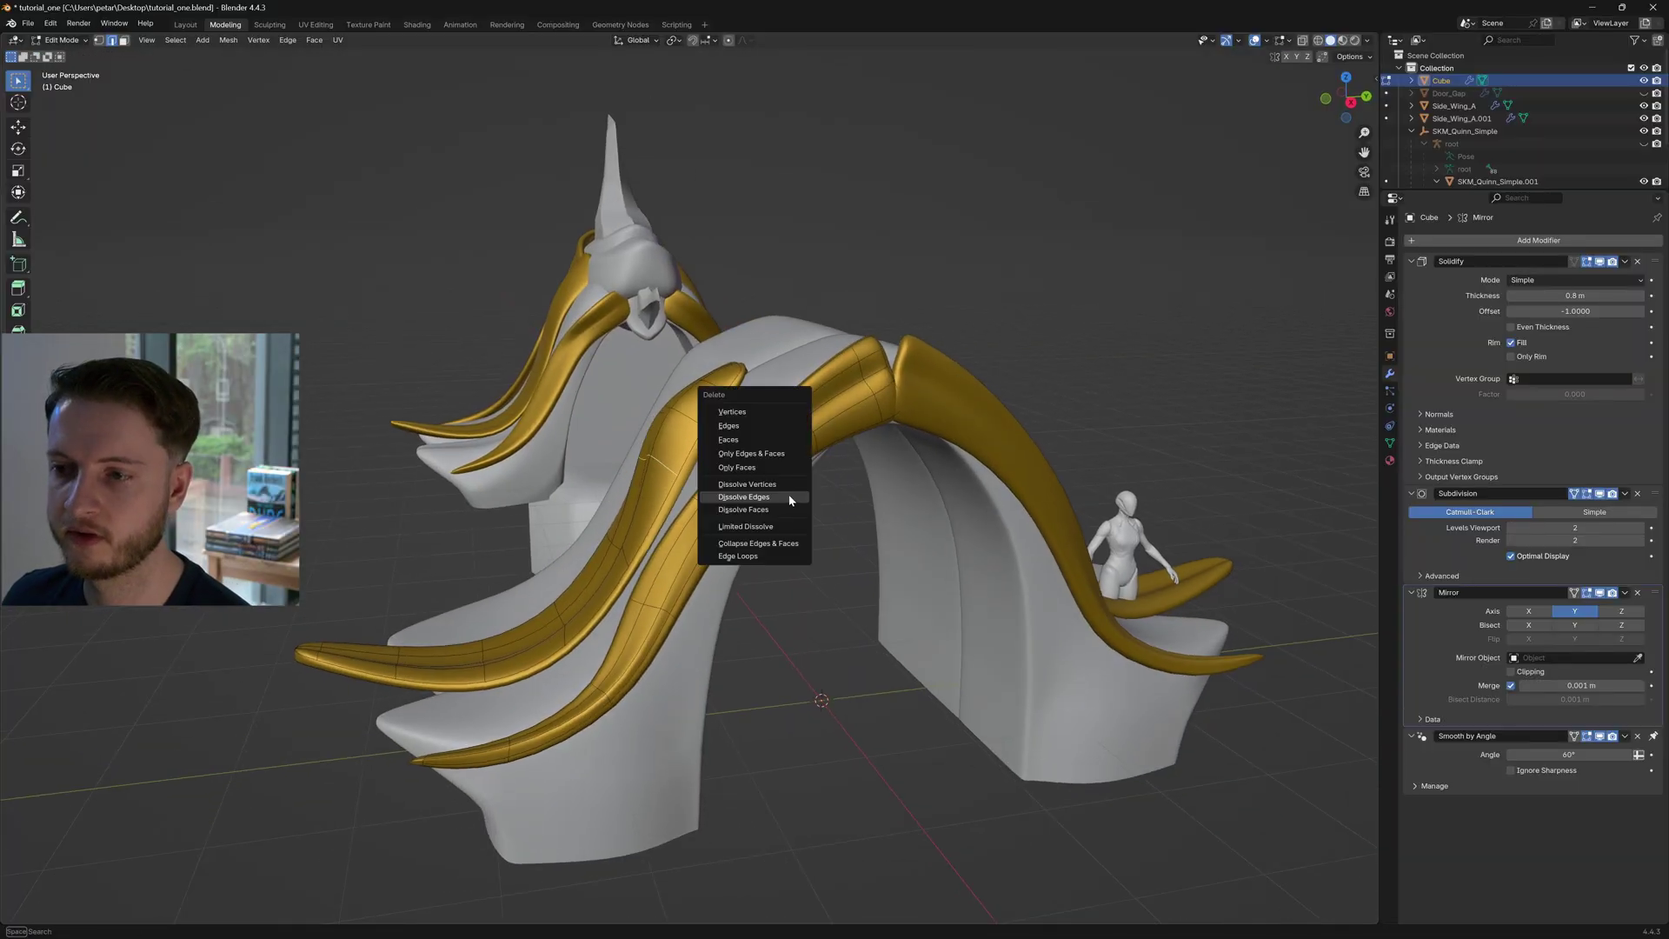
pyautogui.click(791, 500)
# Slide the remaining upper edge loop along the second trim by about 0.13
pyautogui.moveTo(791, 500); pyautogui.dragTo(801, 473, button='middle')
pyautogui.press('g')
pyautogui.press('g')
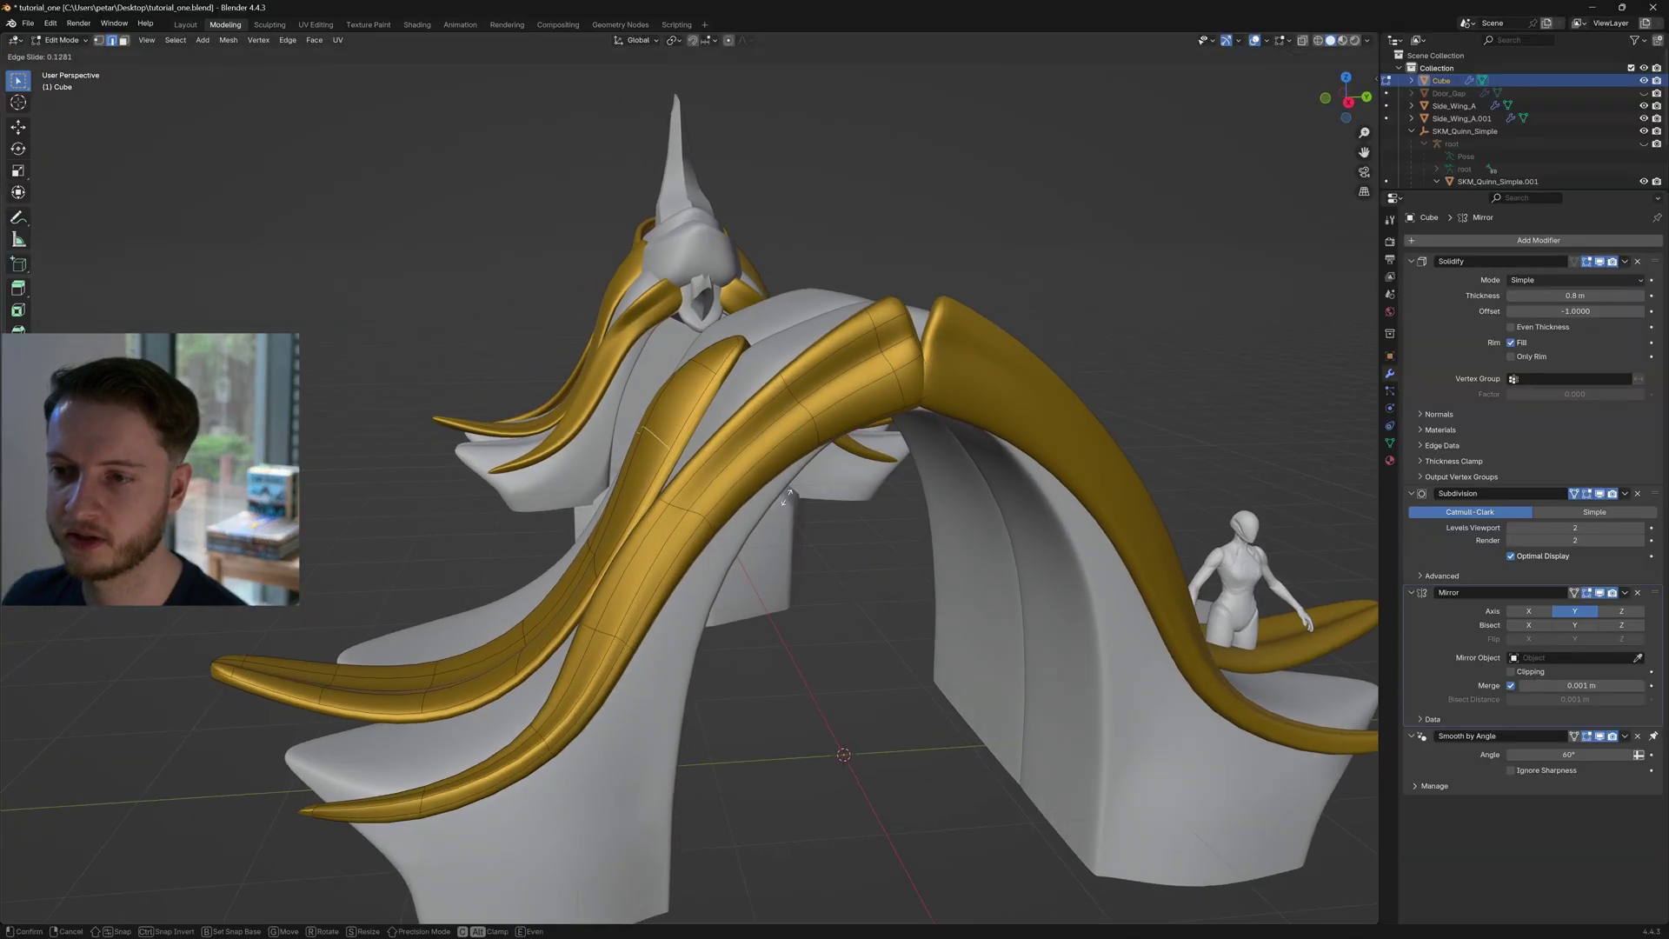
pyautogui.click(787, 497)
pyautogui.press('Tab')
pyautogui.scroll(-2, 801, 473)
pyautogui.click(1021, 559)
pyautogui.moveTo(1020, 560); pyautogui.dragTo(956, 544, button='middle')
pyautogui.click(1206, 375)
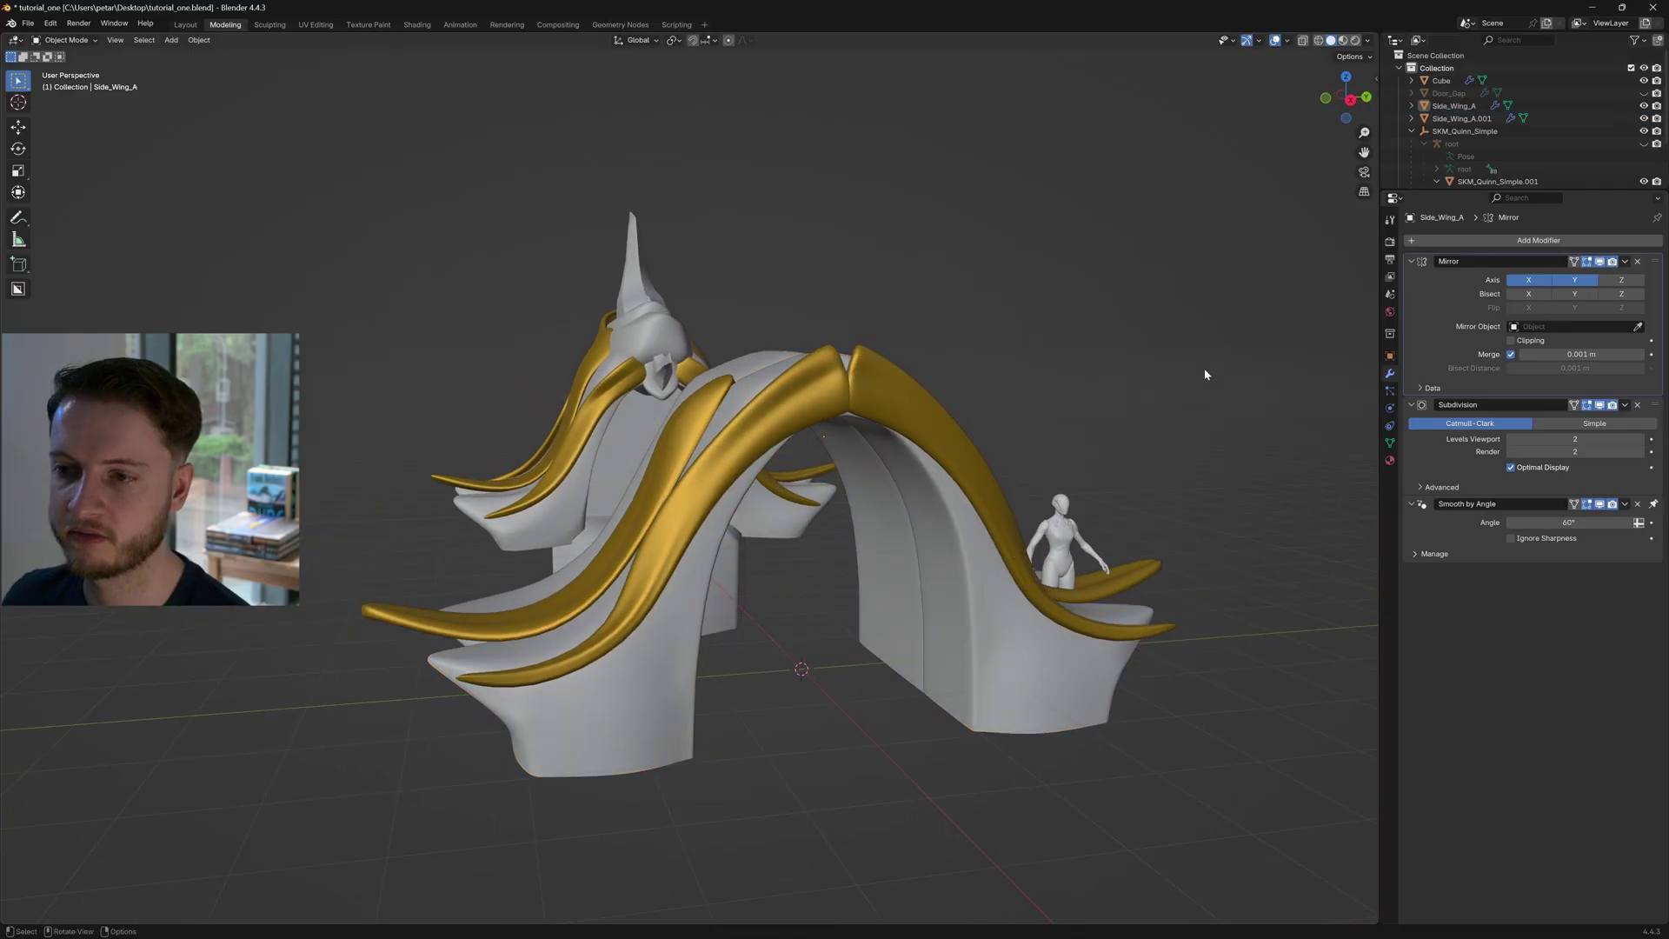
# Reposition the edges near the second trim's upper end to refine its outline
pyautogui.moveTo(1206, 375); pyautogui.dragTo(809, 457, button='middle')
pyautogui.scroll(2, 731, 400)
pyautogui.scroll(1, 731, 400)
pyautogui.click(733, 401)
pyautogui.keyDown('shift'); pyautogui.click(765, 395); pyautogui.keyUp('shift')
pyautogui.scroll(1, 746, 425)
pyautogui.press('Tab')
pyautogui.press('Tab')
pyautogui.click(717, 424)
pyautogui.press('Tab')
pyautogui.press('2')
pyautogui.keyDown('ctrl'); pyautogui.click(714, 489); pyautogui.keyUp('ctrl')
pyautogui.press('g')
pyautogui.click(802, 504)
pyautogui.press('Tab')
pyautogui.scroll(-3, 909, 374)
# Select the row of end faces on the first trim at the arch's peak
pyautogui.click(911, 374)
pyautogui.moveTo(912, 374); pyautogui.dragTo(887, 418, button='middle')
pyautogui.click(875, 445)
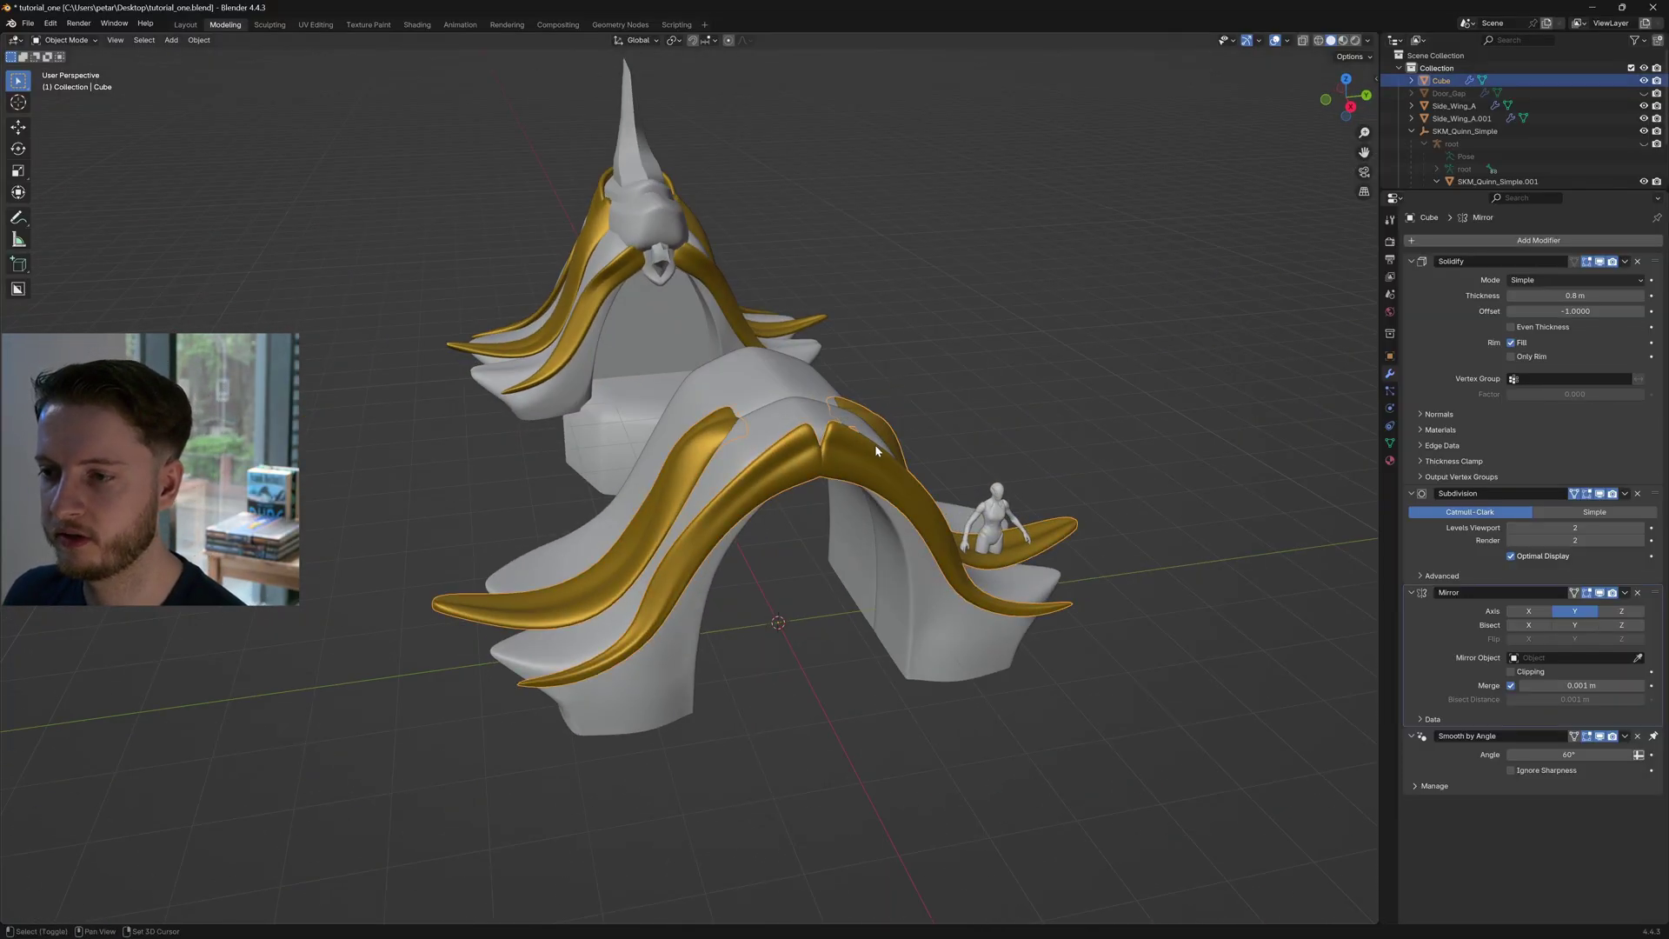
pyautogui.press('Tab')
pyautogui.scroll(3, 874, 446)
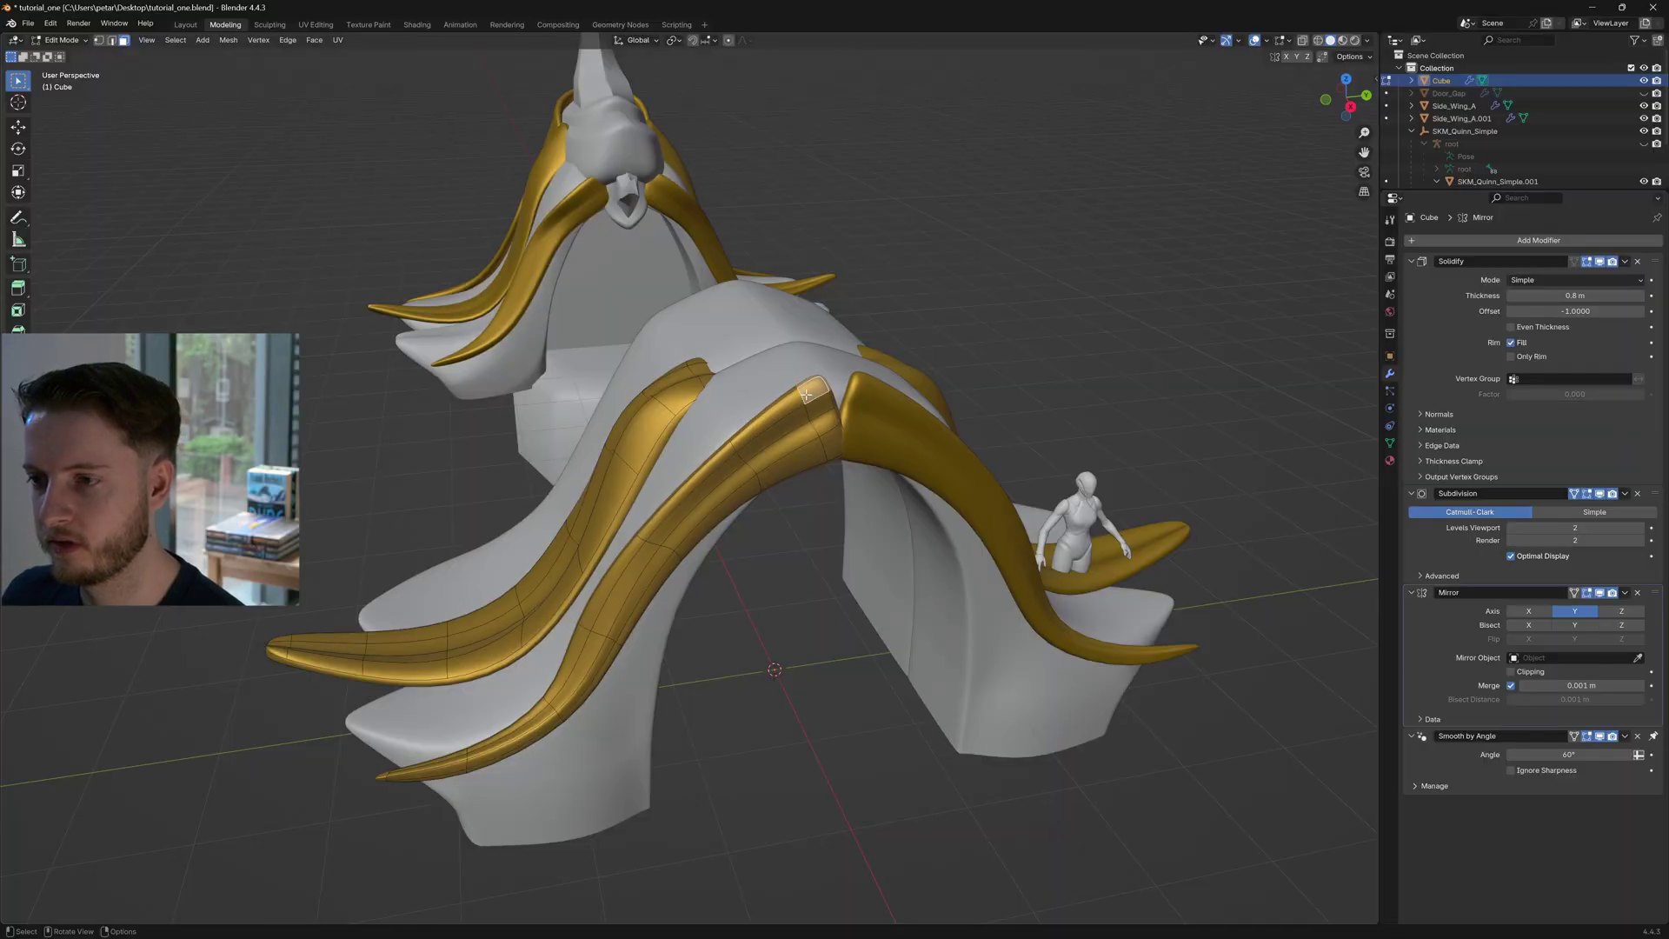
pyautogui.moveTo(807, 395); pyautogui.dragTo(939, 462, button='middle')
pyautogui.keyDown('ctrl'); pyautogui.click(902, 483); pyautogui.keyUp('ctrl')
# Try duplicating the selected end faces with an offset of about 0.48 m along X
pyautogui.hotkey('shift', 'd')
pyautogui.press('x')
pyautogui.scroll(-3, 939, 463)
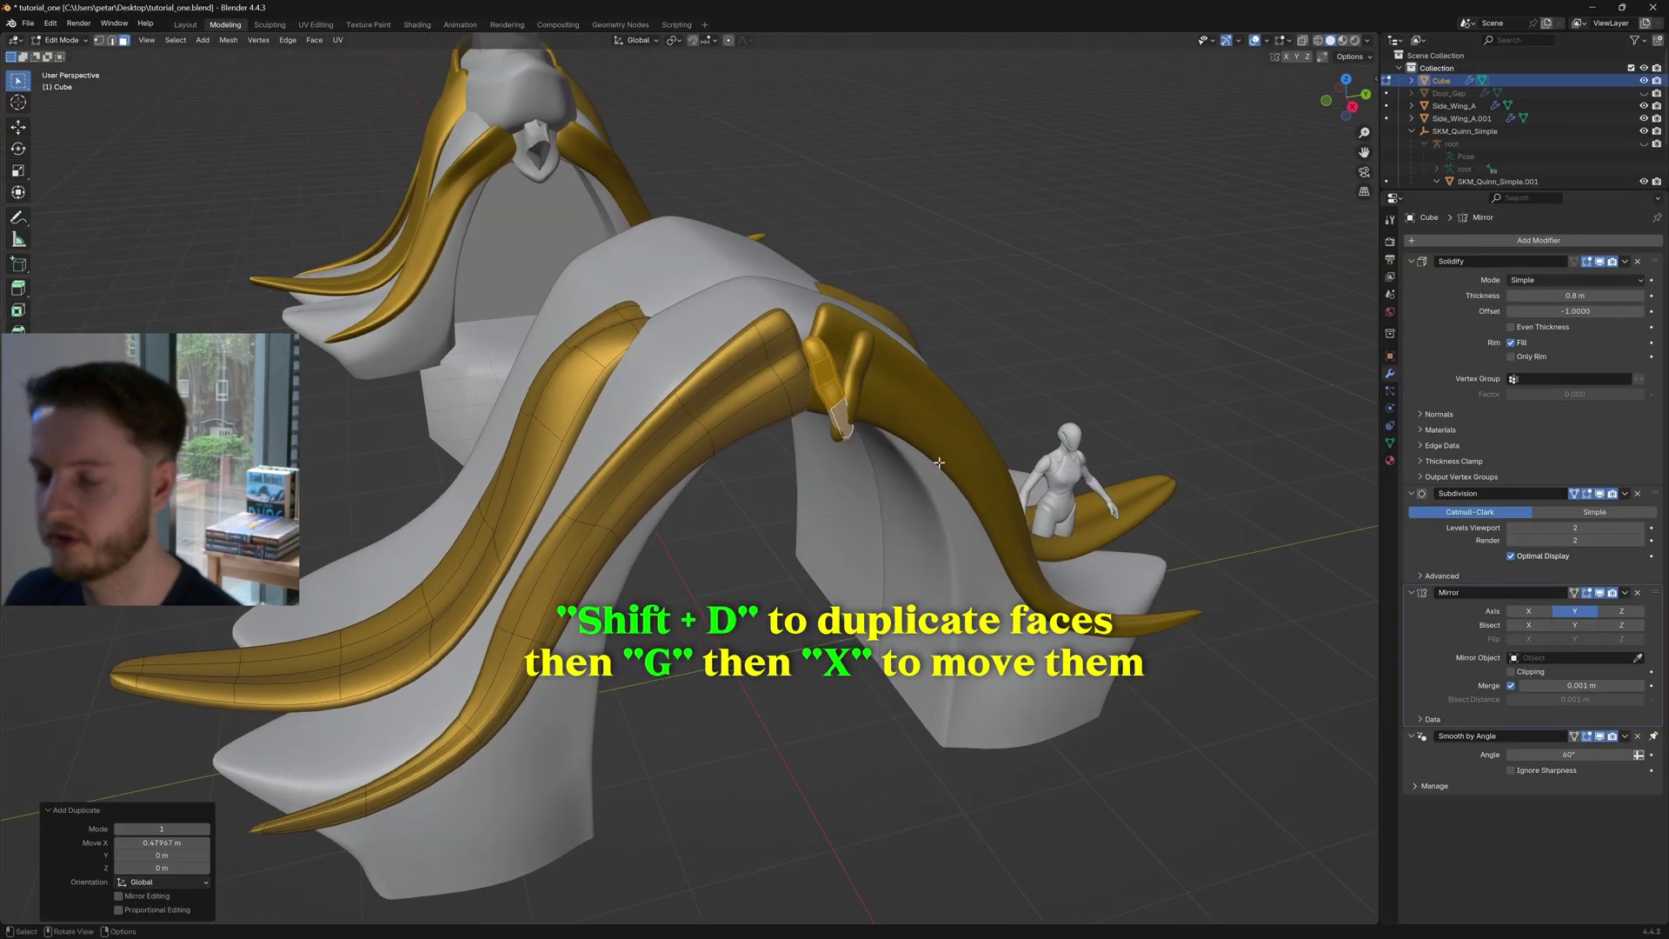
pyautogui.press('g')
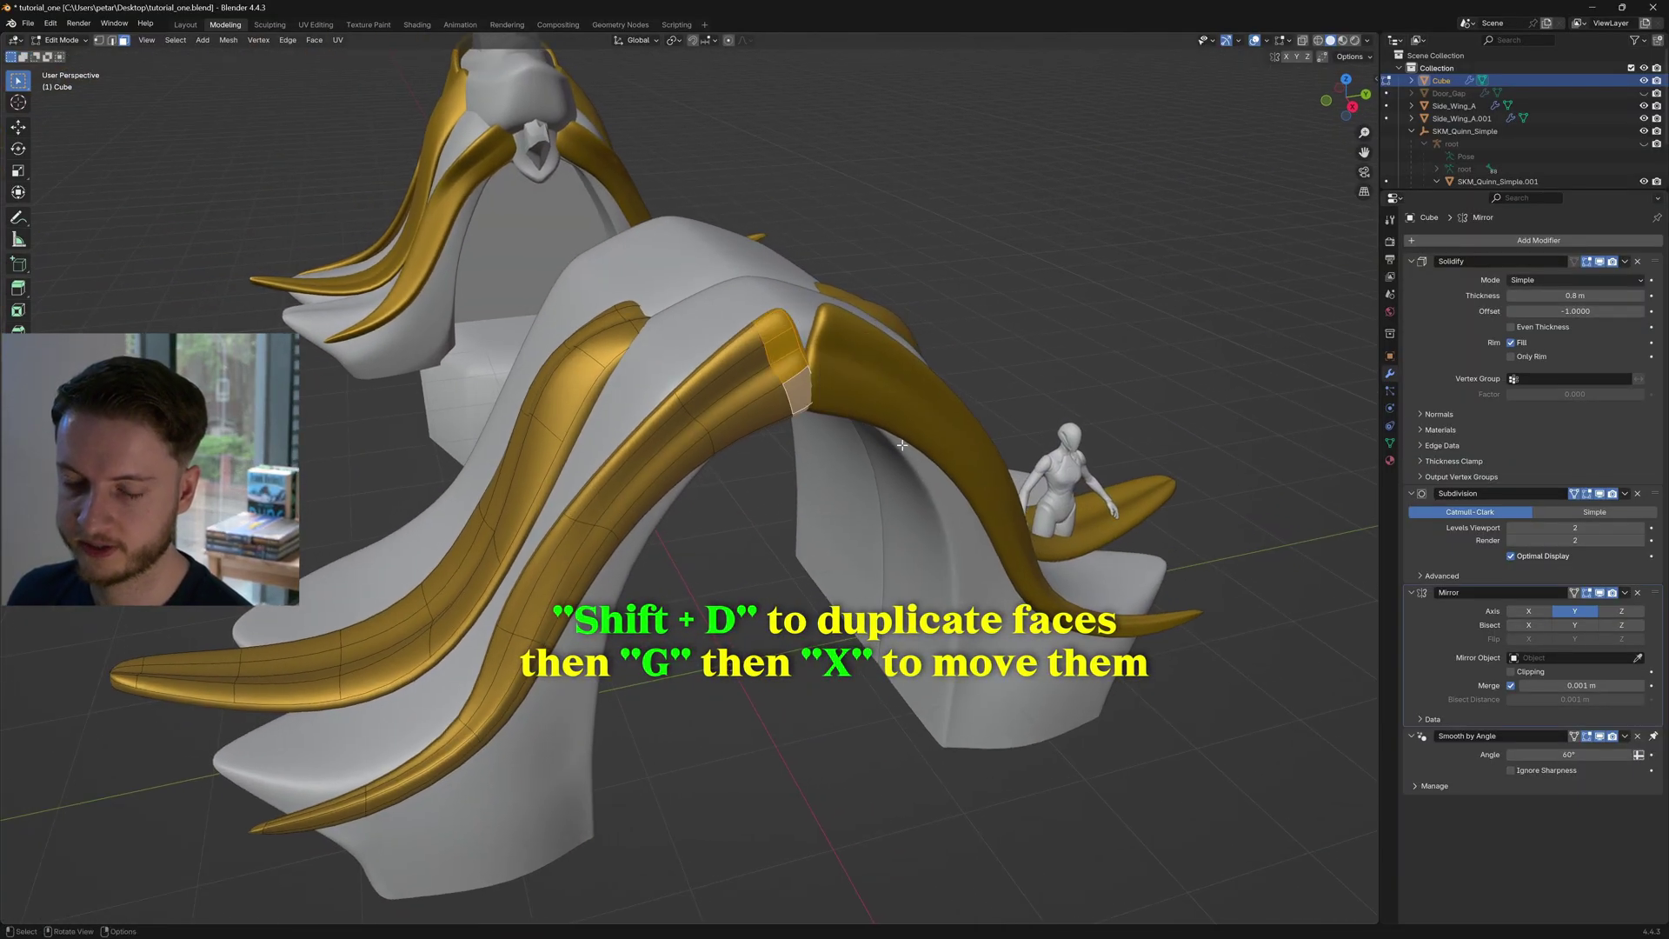
# Duplicate the first trim's selected end faces and move the copy outward from the arch along X
pyautogui.hotkey('shift', 'd')
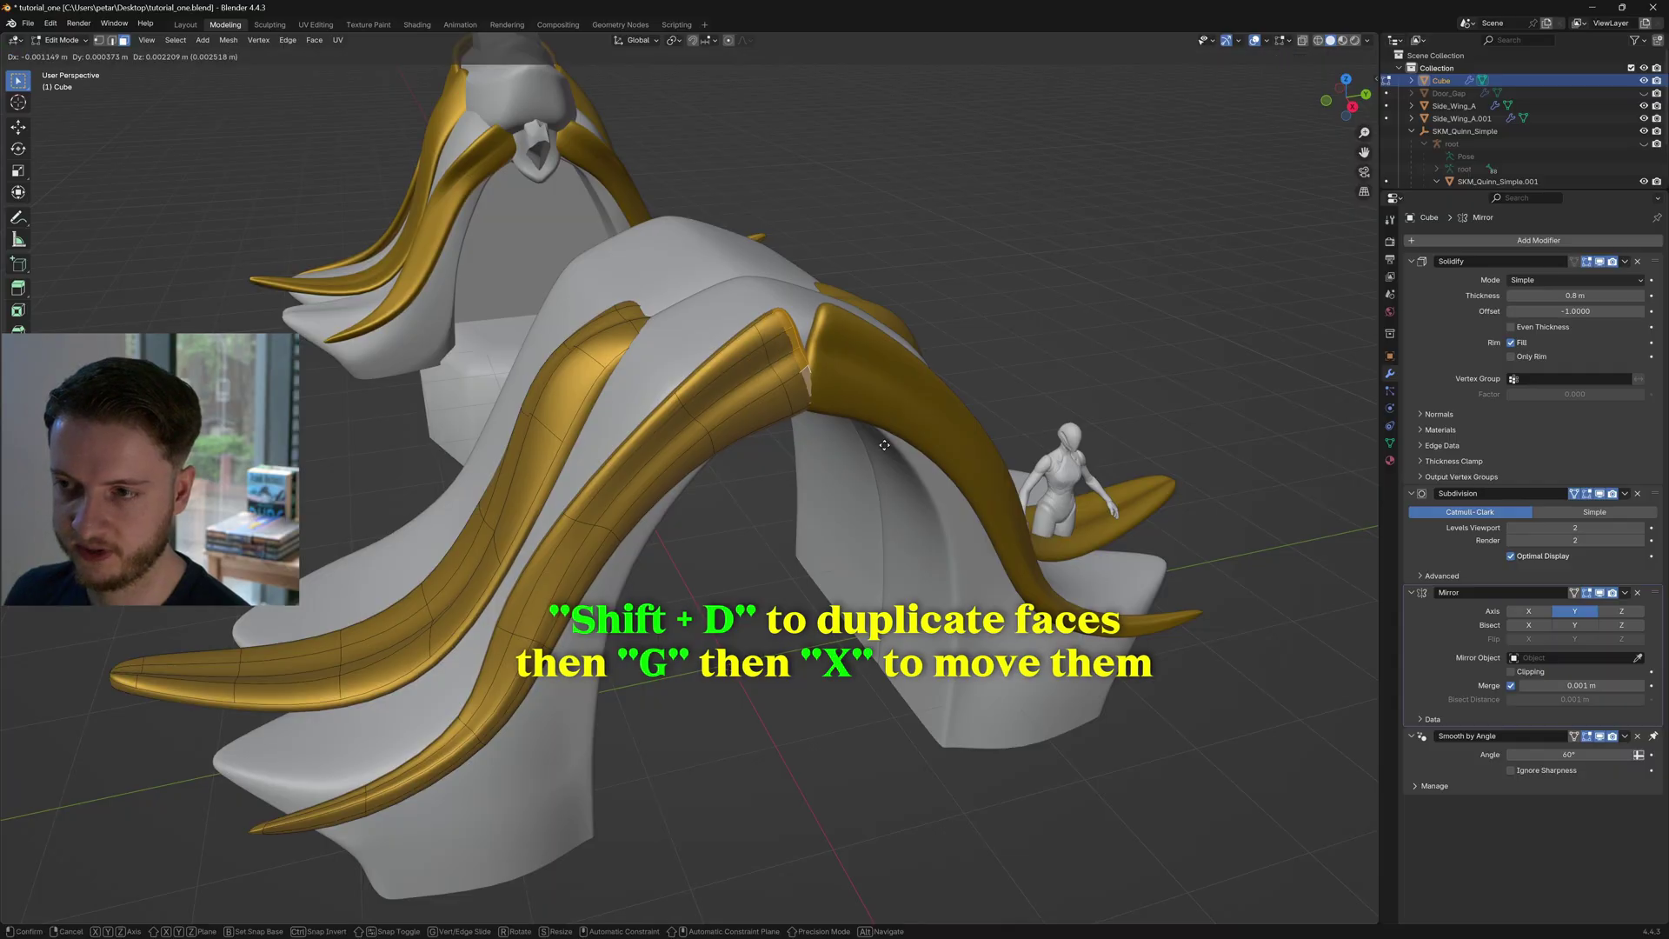
pyautogui.click(884, 445)
pyautogui.moveTo(885, 445)
pyautogui.mouseDown(button='middle')
pyautogui.moveTo(948, 483)
pyautogui.moveTo(881, 489)
pyautogui.moveTo(888, 457)
pyautogui.mouseUp(button='middle')
pyautogui.press('g')
pyautogui.press('z')
pyautogui.click(977, 503)
pyautogui.scroll(-5, 976, 503)
pyautogui.press('Tab')
pyautogui.press('Tab')
pyautogui.moveTo(759, 408); pyautogui.dragTo(816, 414, button='middle')
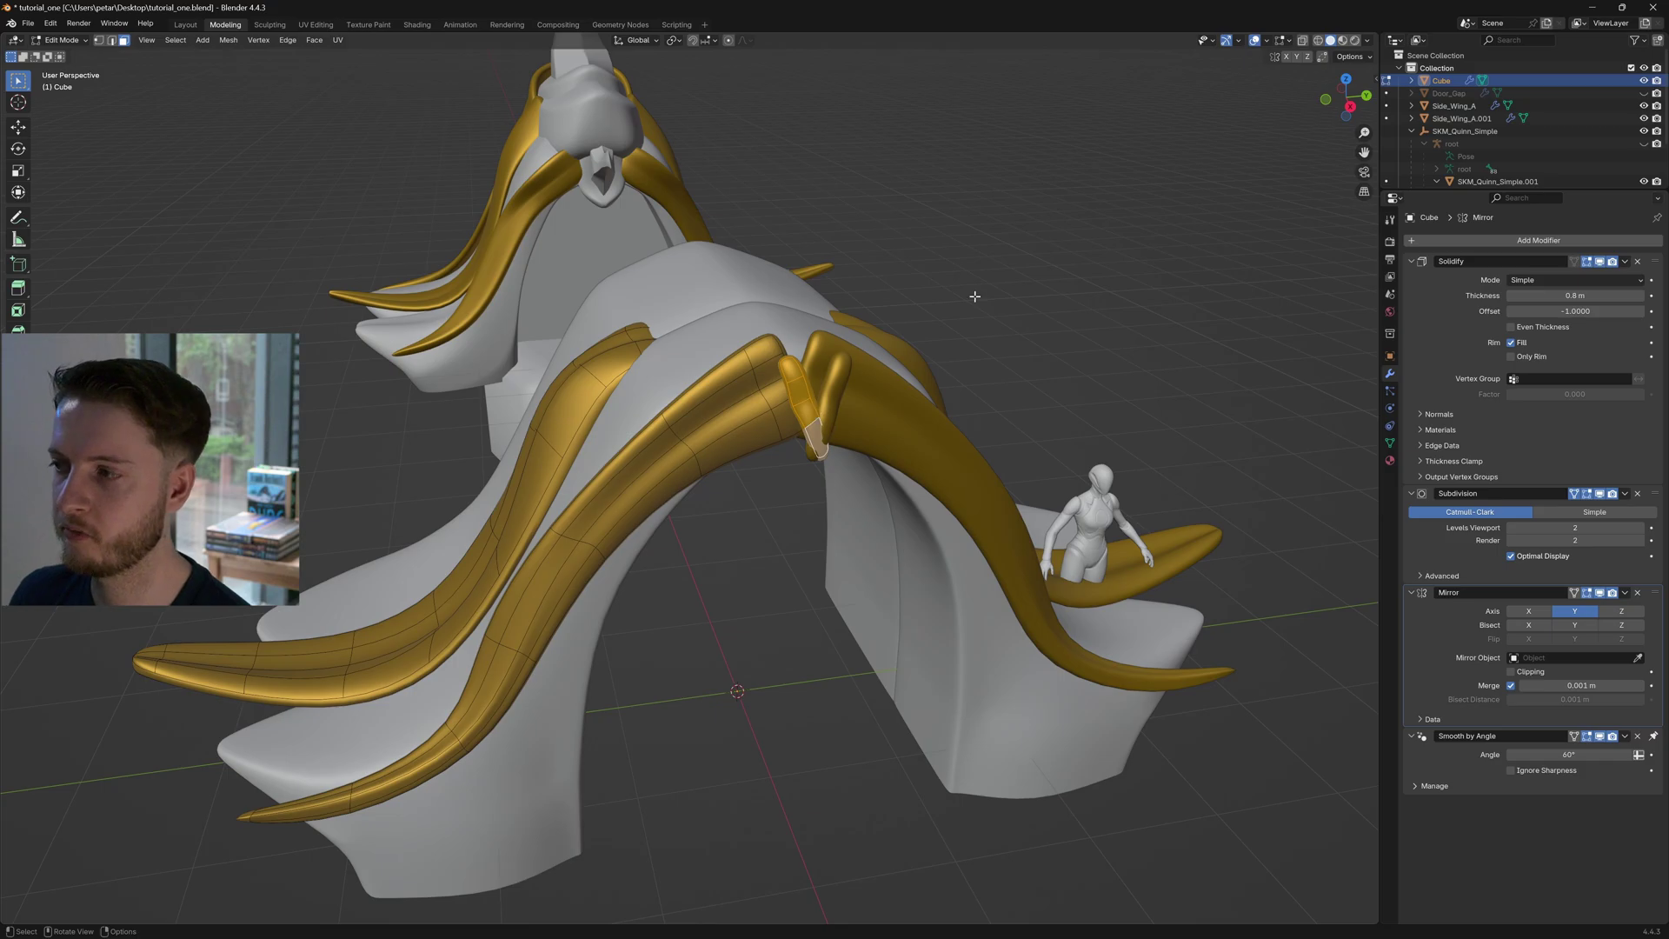
pyautogui.moveTo(765, 347); pyautogui.dragTo(787, 345, button='middle')
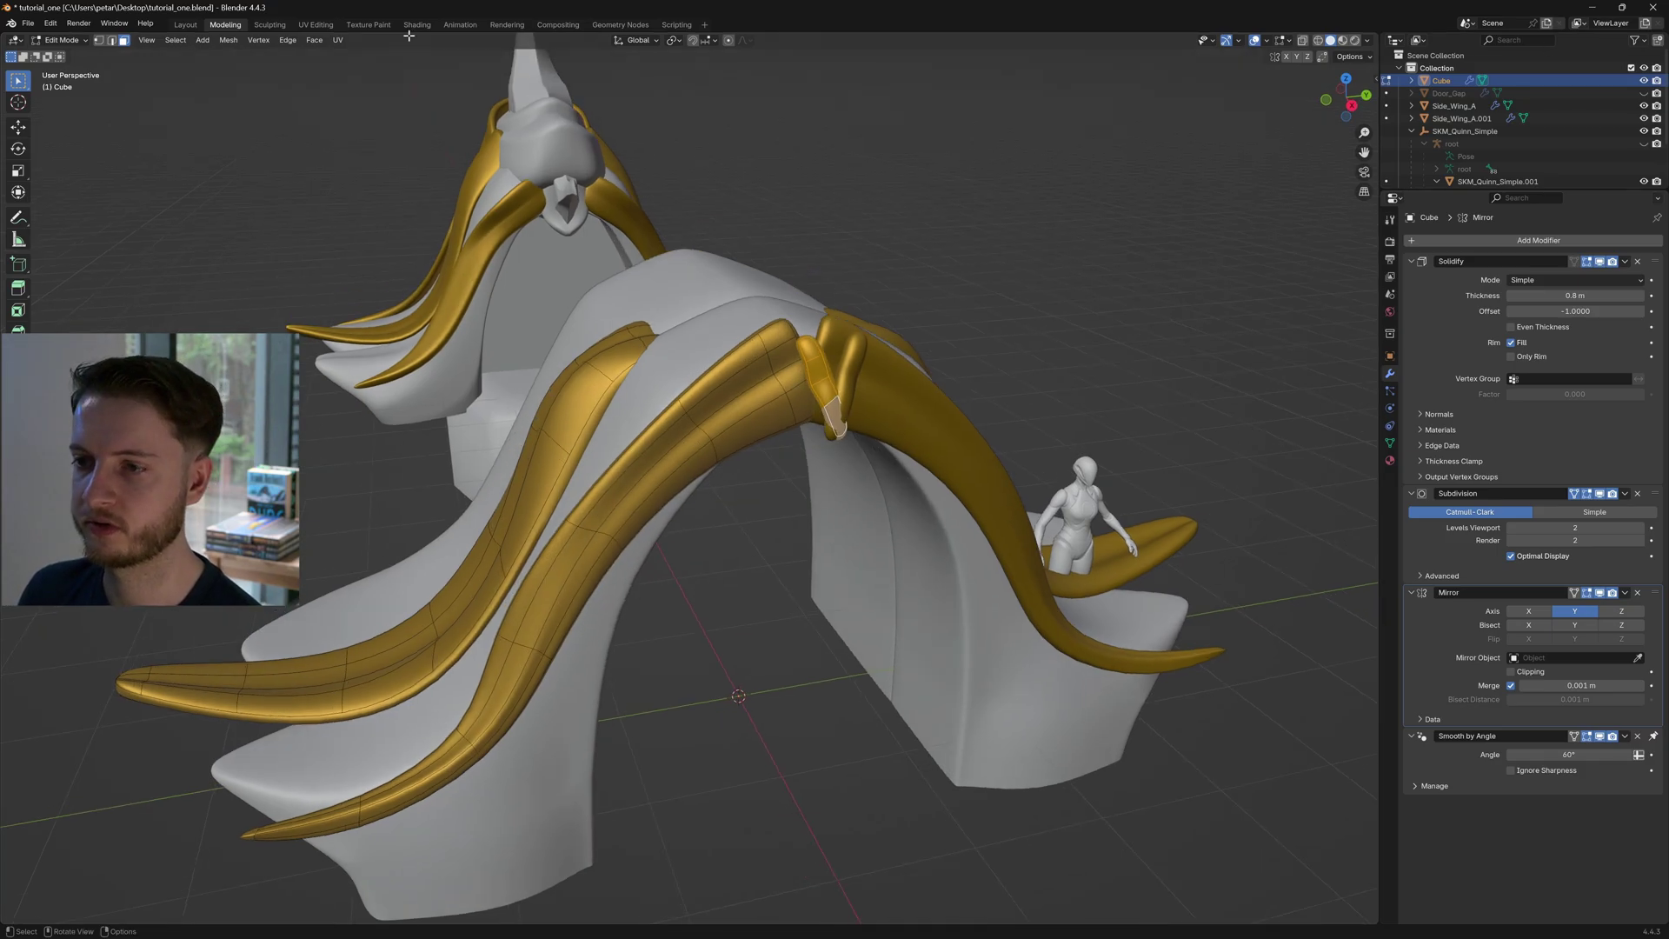
# Separate the duplicated faces into their own object and leave mesh editing
pyautogui.click(283, 41)
pyautogui.moveTo(231, 40)
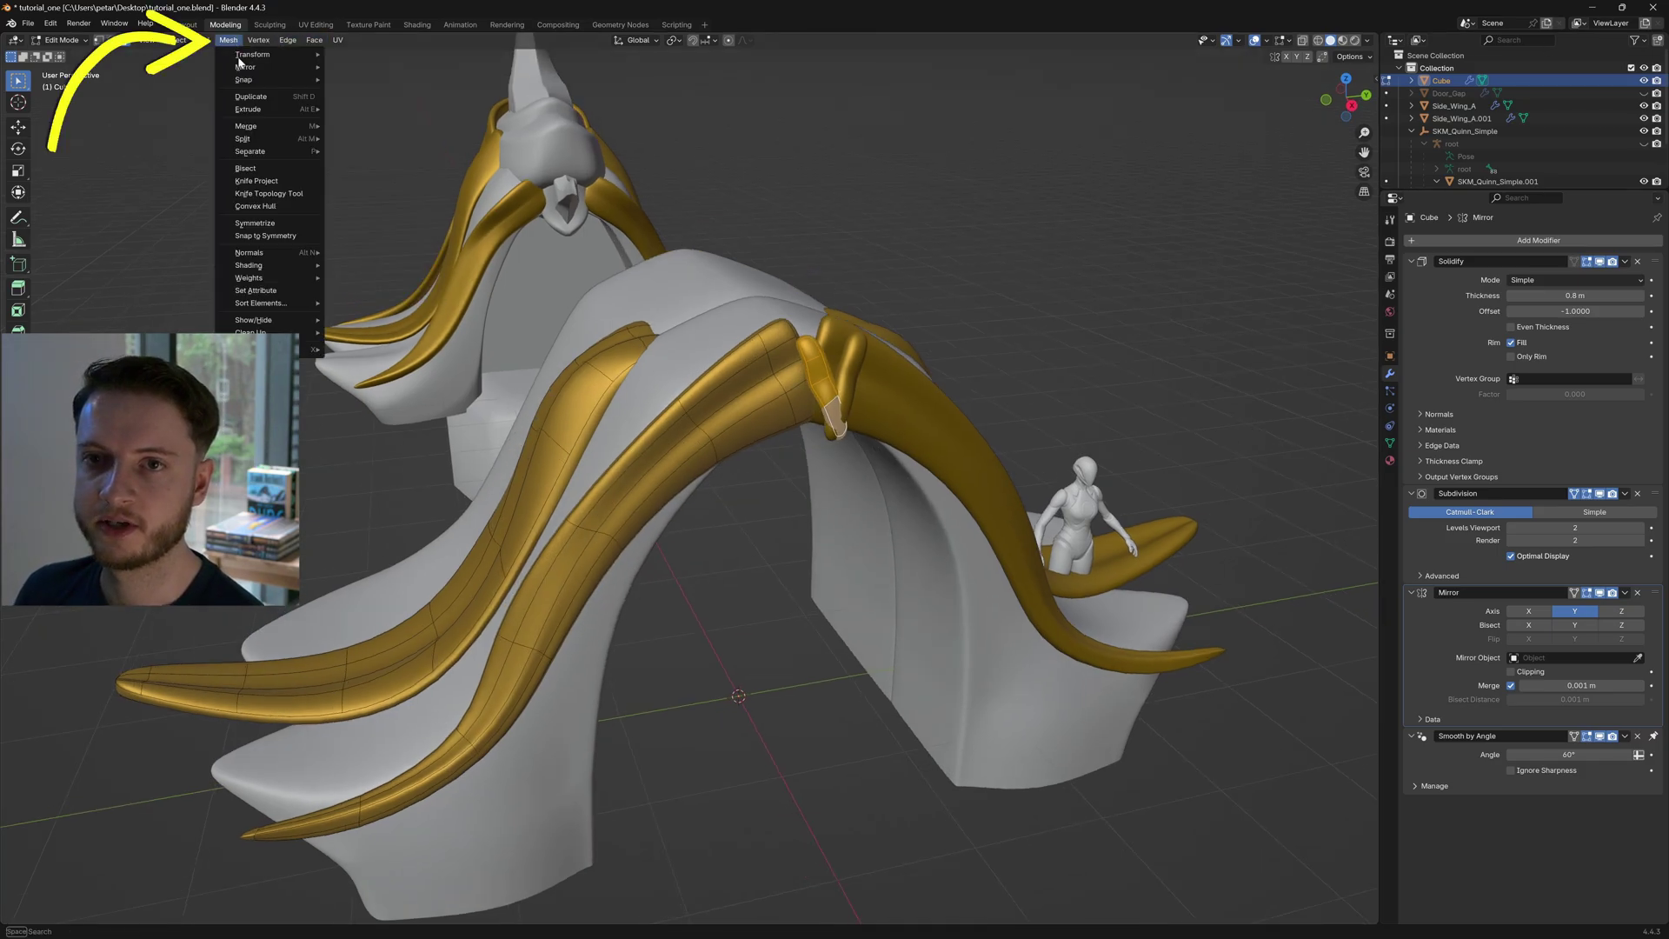
pyautogui.moveTo(275, 148)
pyautogui.click(353, 154)
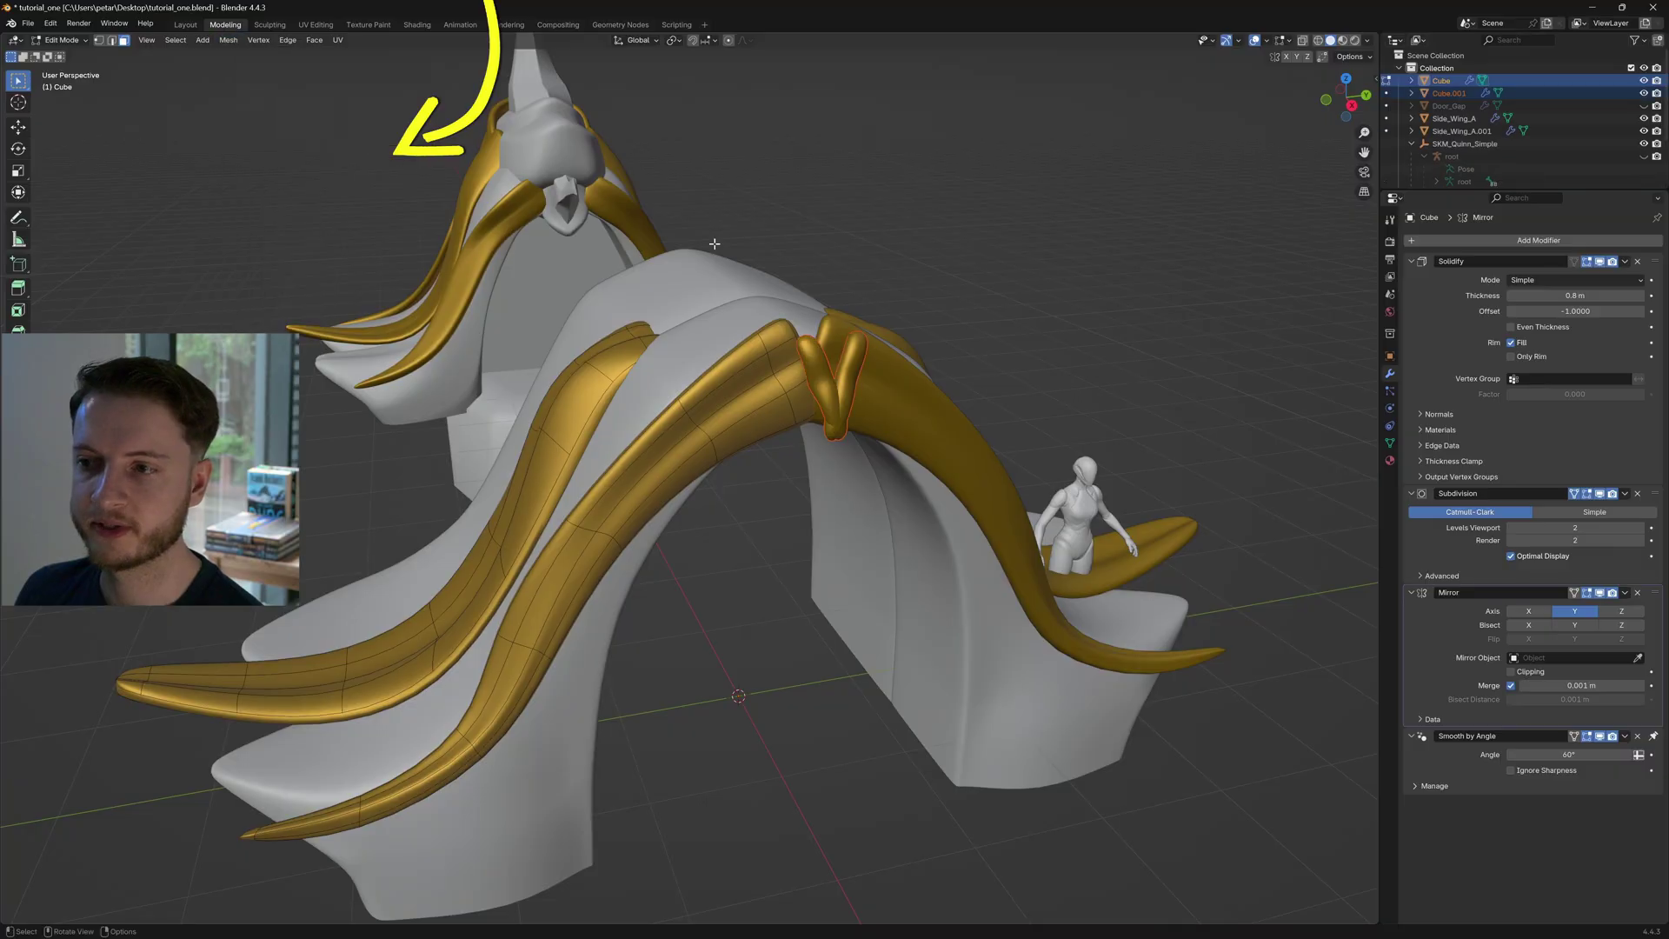
pyautogui.press('Tab')
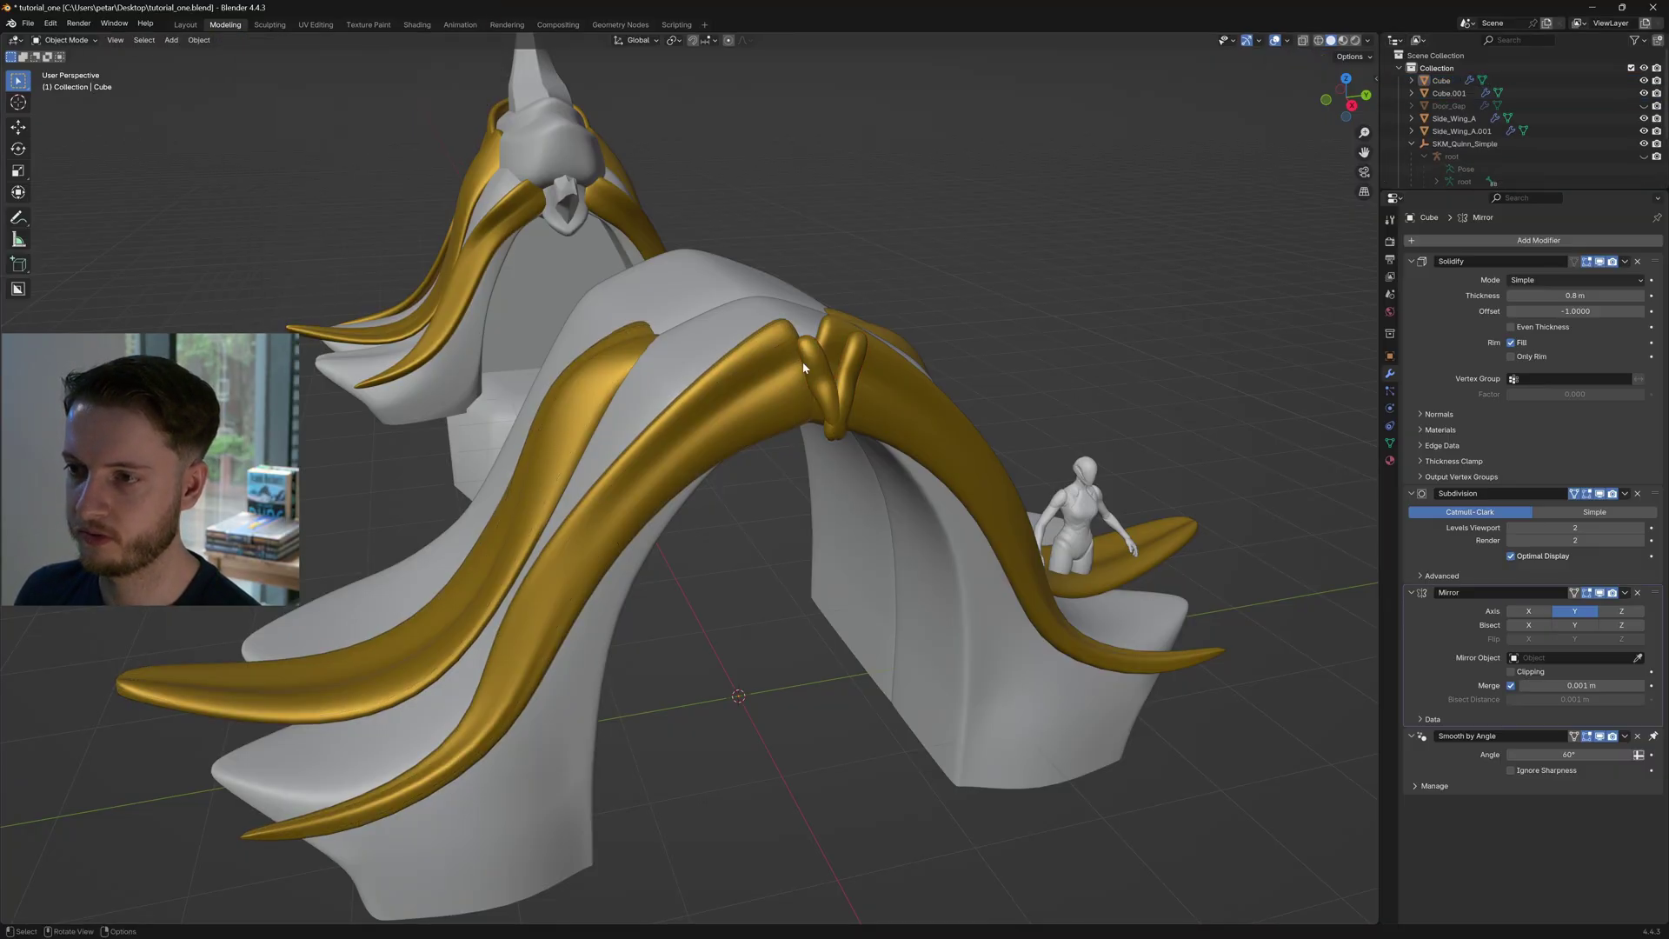
# Rename the separated center piece as Shield
pyautogui.click(841, 351)
pyautogui.moveTo(842, 351); pyautogui.dragTo(849, 351, button='middle')
pyautogui.press('F3')
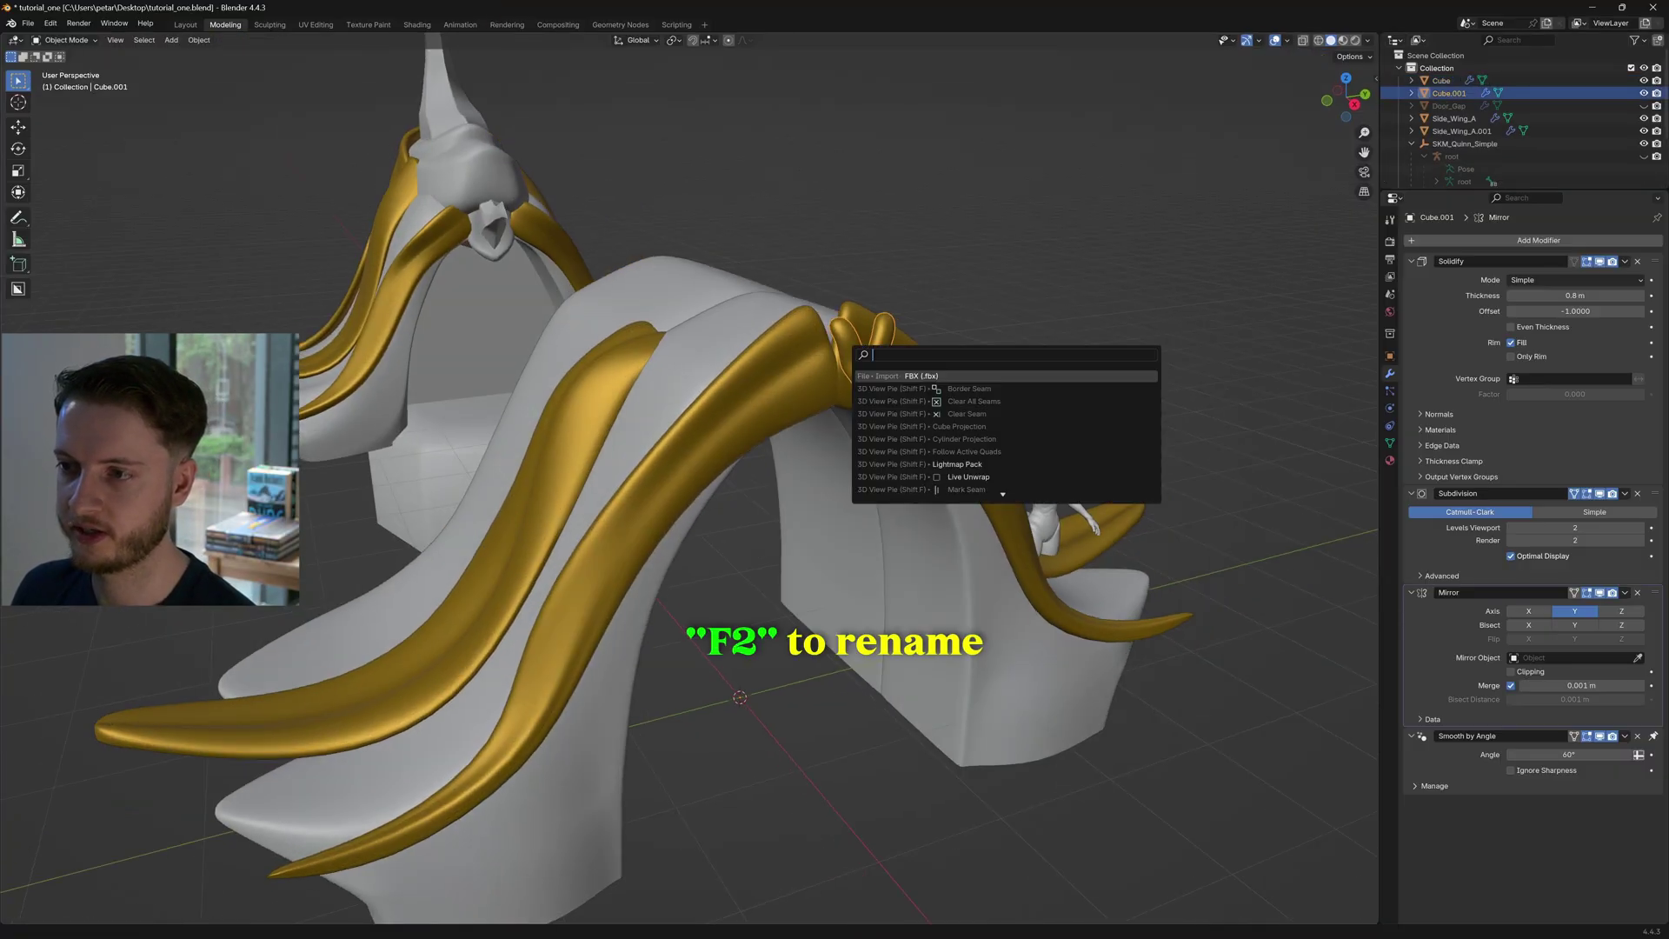
pyautogui.press('Escape')
pyautogui.press('F2')
pyautogui.write('S')
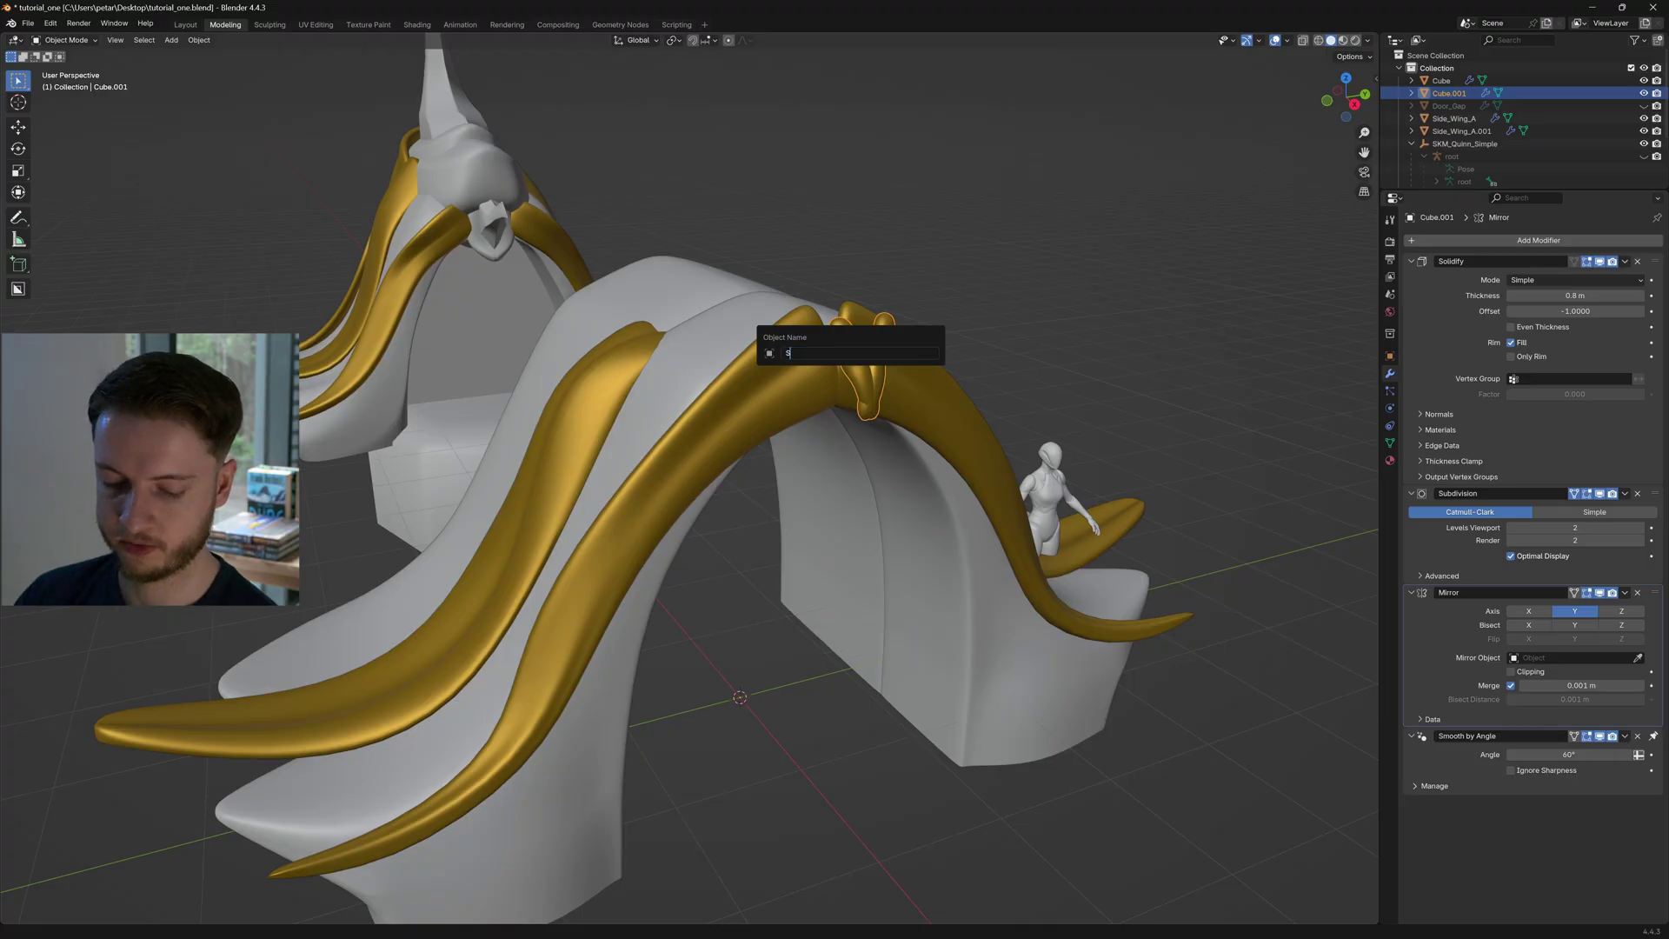
pyautogui.write('hield')
pyautogui.press('Return')
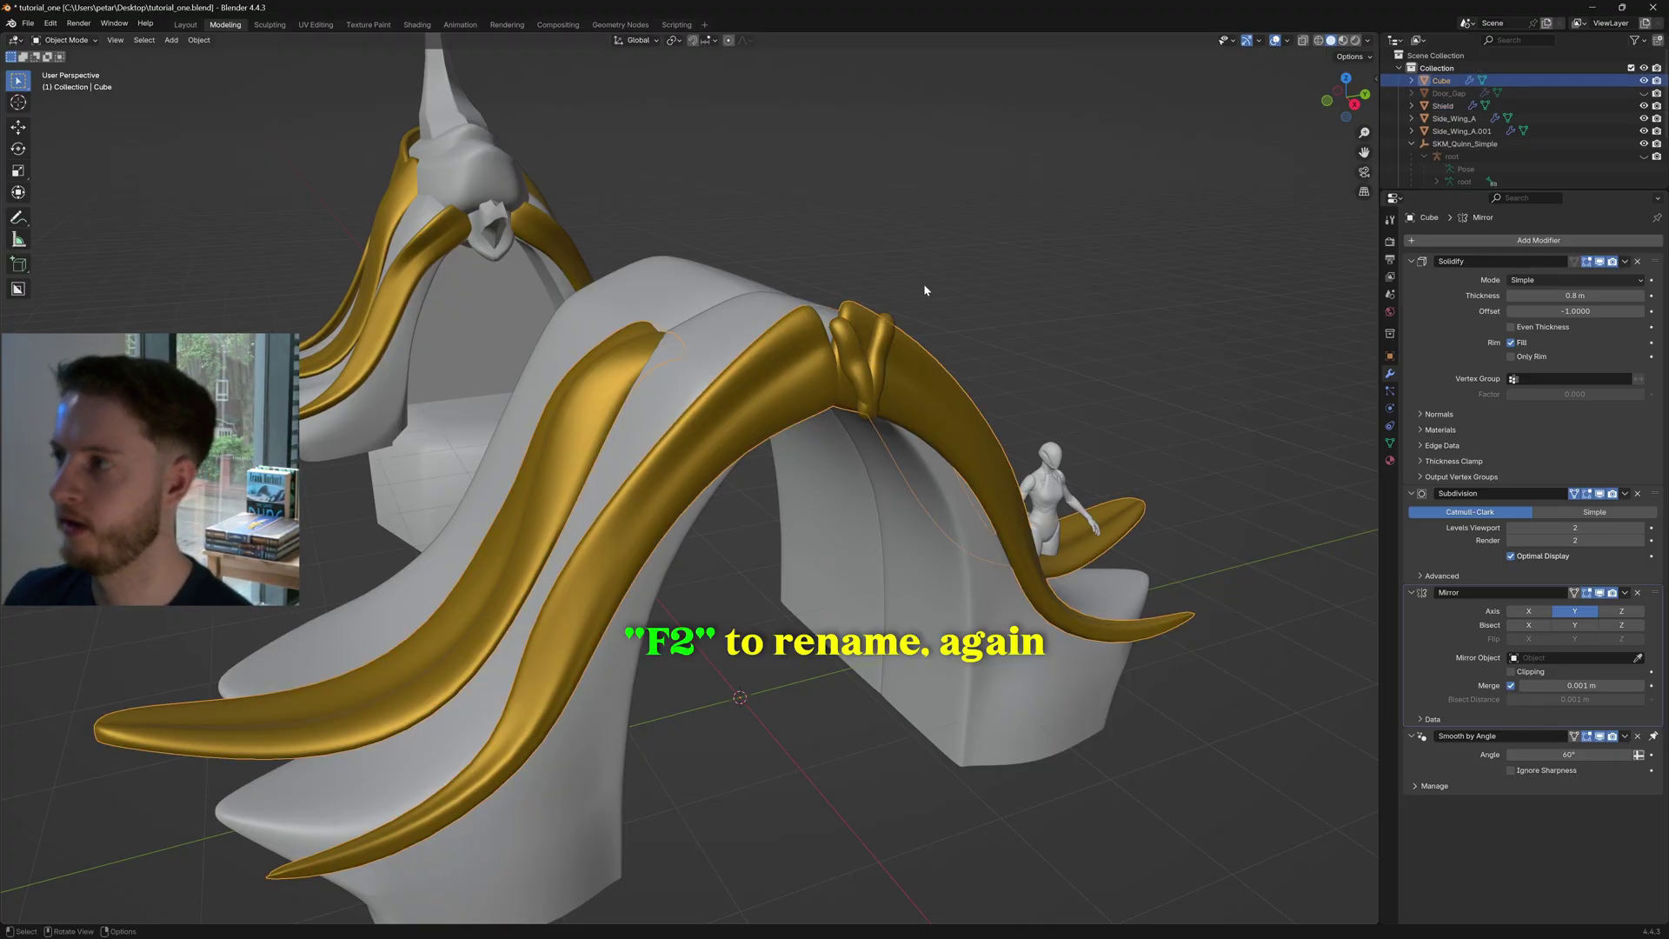
# Rename the gold trim object as Leaves and deselect it
pyautogui.press('F2')
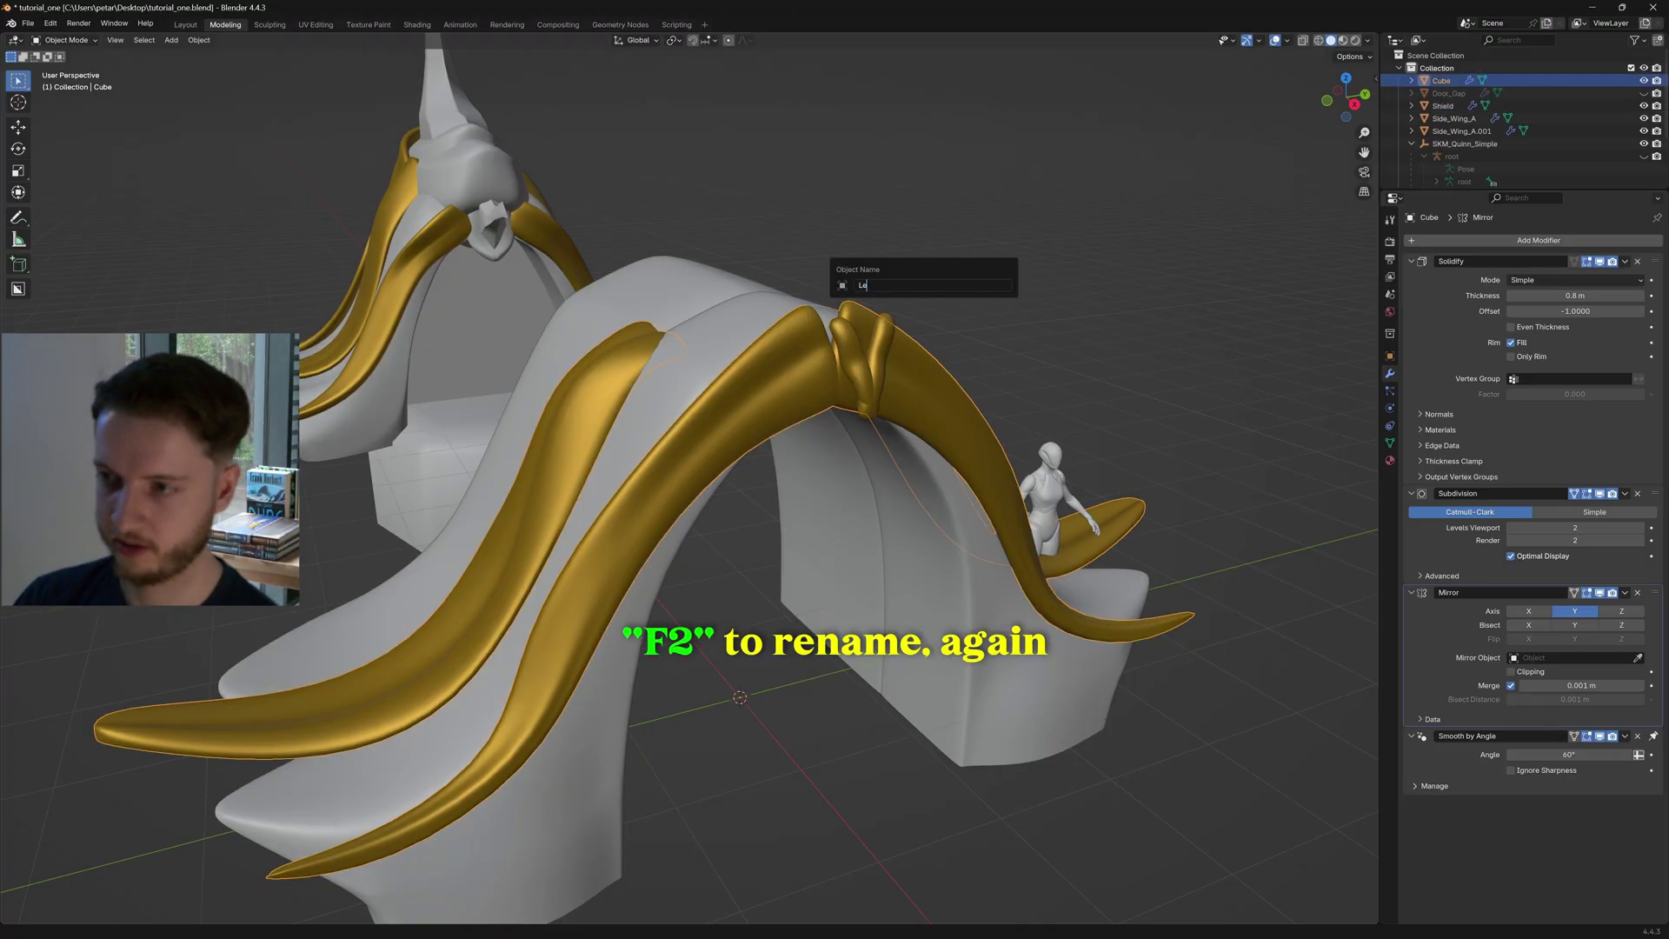
pyautogui.write('Leaves')
pyautogui.press('Return')
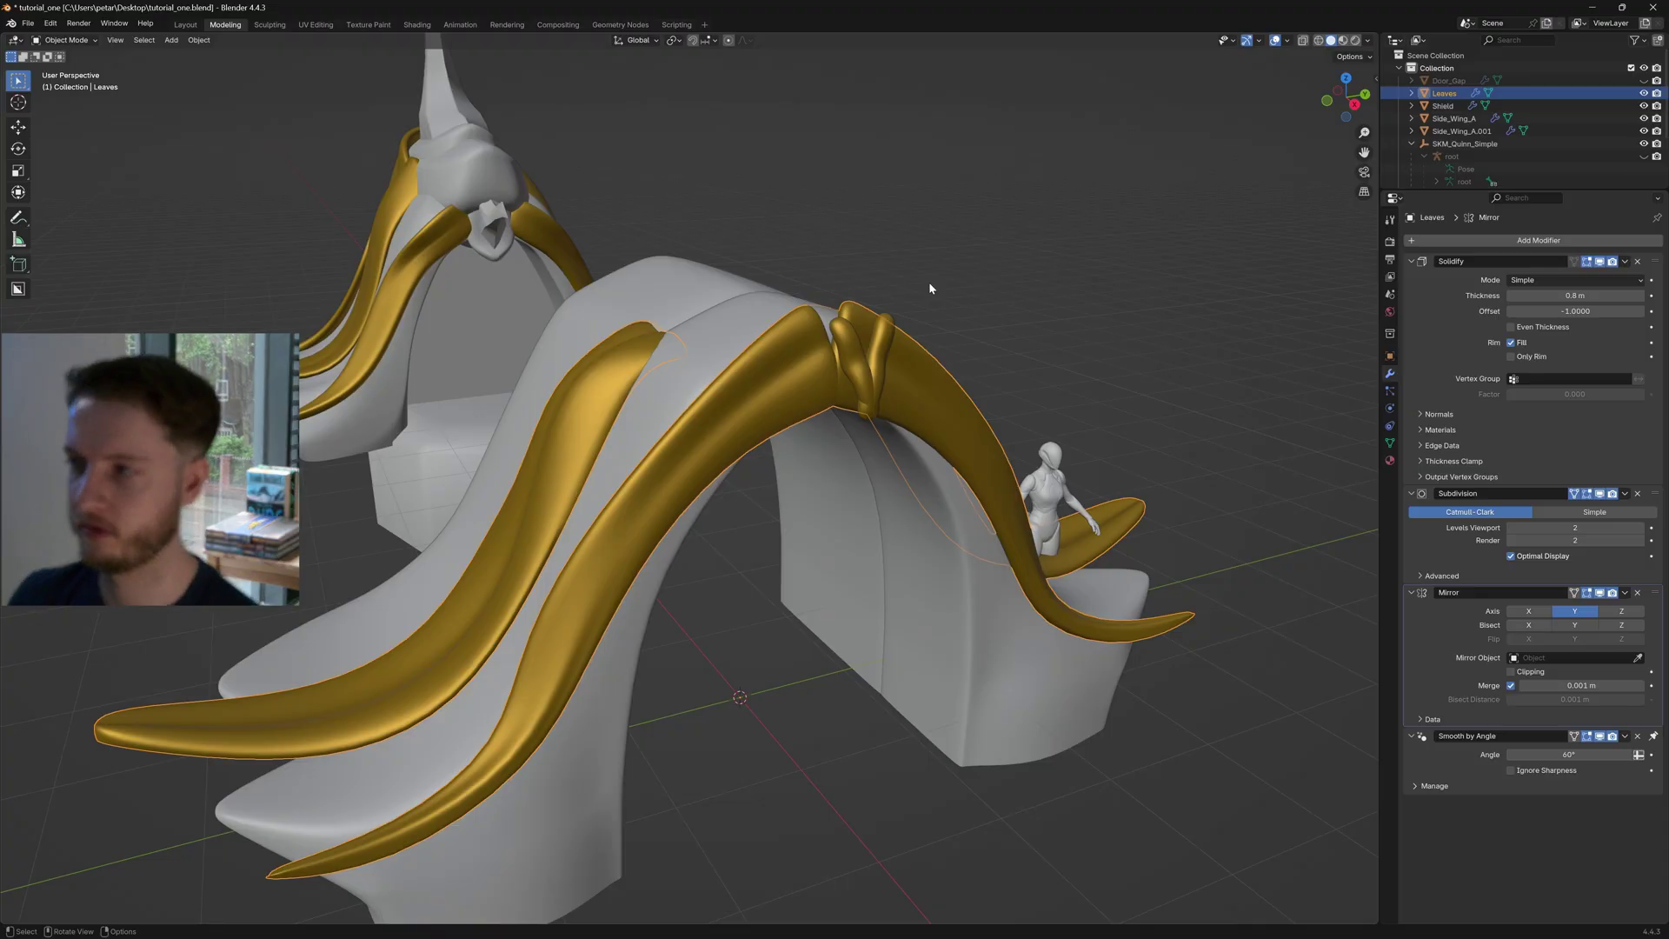
pyautogui.click(929, 284)
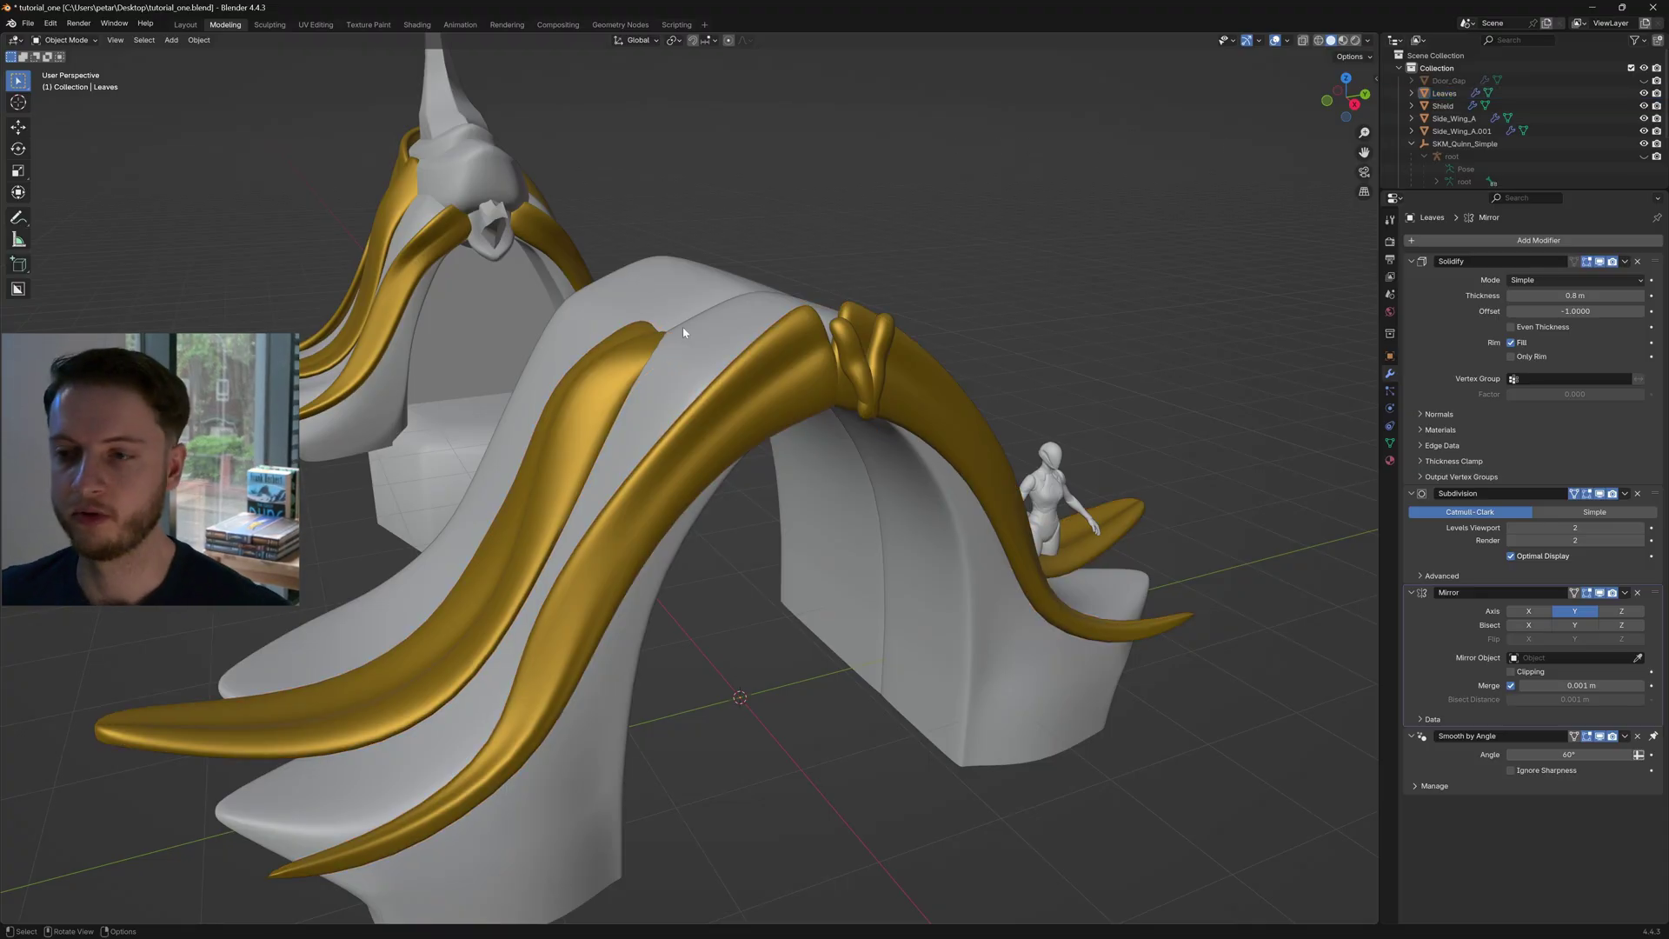
# Open the Shield for edge editing and isolate it in the right orthographic view
pyautogui.click(865, 365)
pyautogui.moveTo(865, 365); pyautogui.dragTo(809, 339, button='middle')
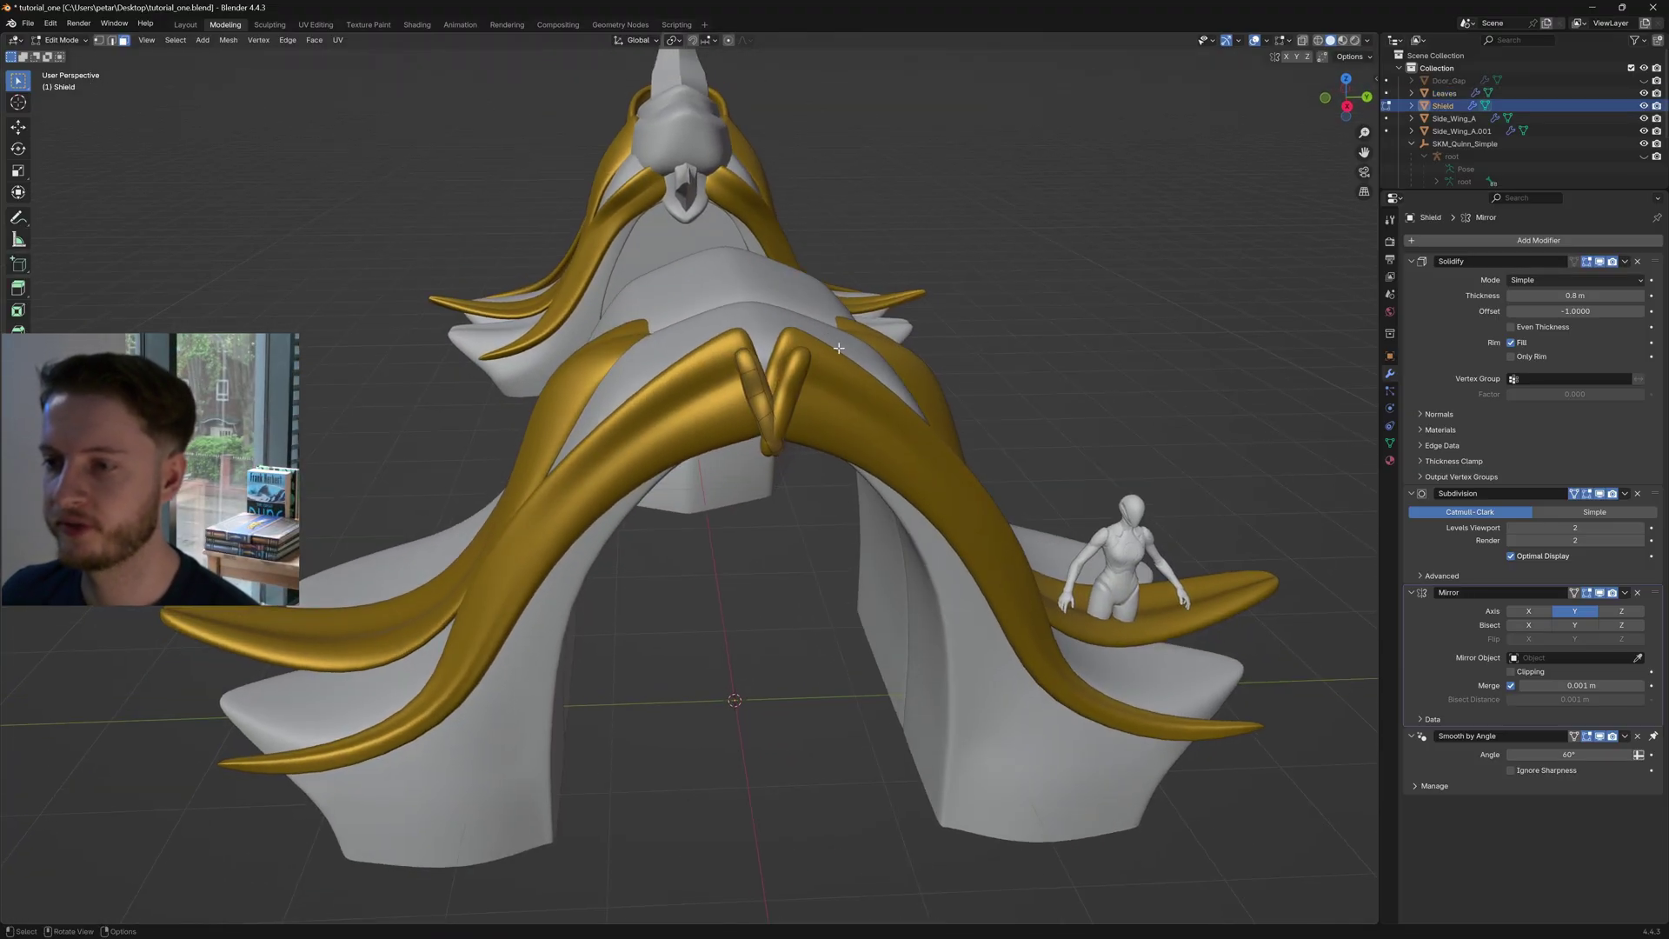
pyautogui.scroll(3, 791, 336)
pyautogui.press('Tab')
pyautogui.keyDown('ctrl'); pyautogui.click(818, 401); pyautogui.keyUp('ctrl')
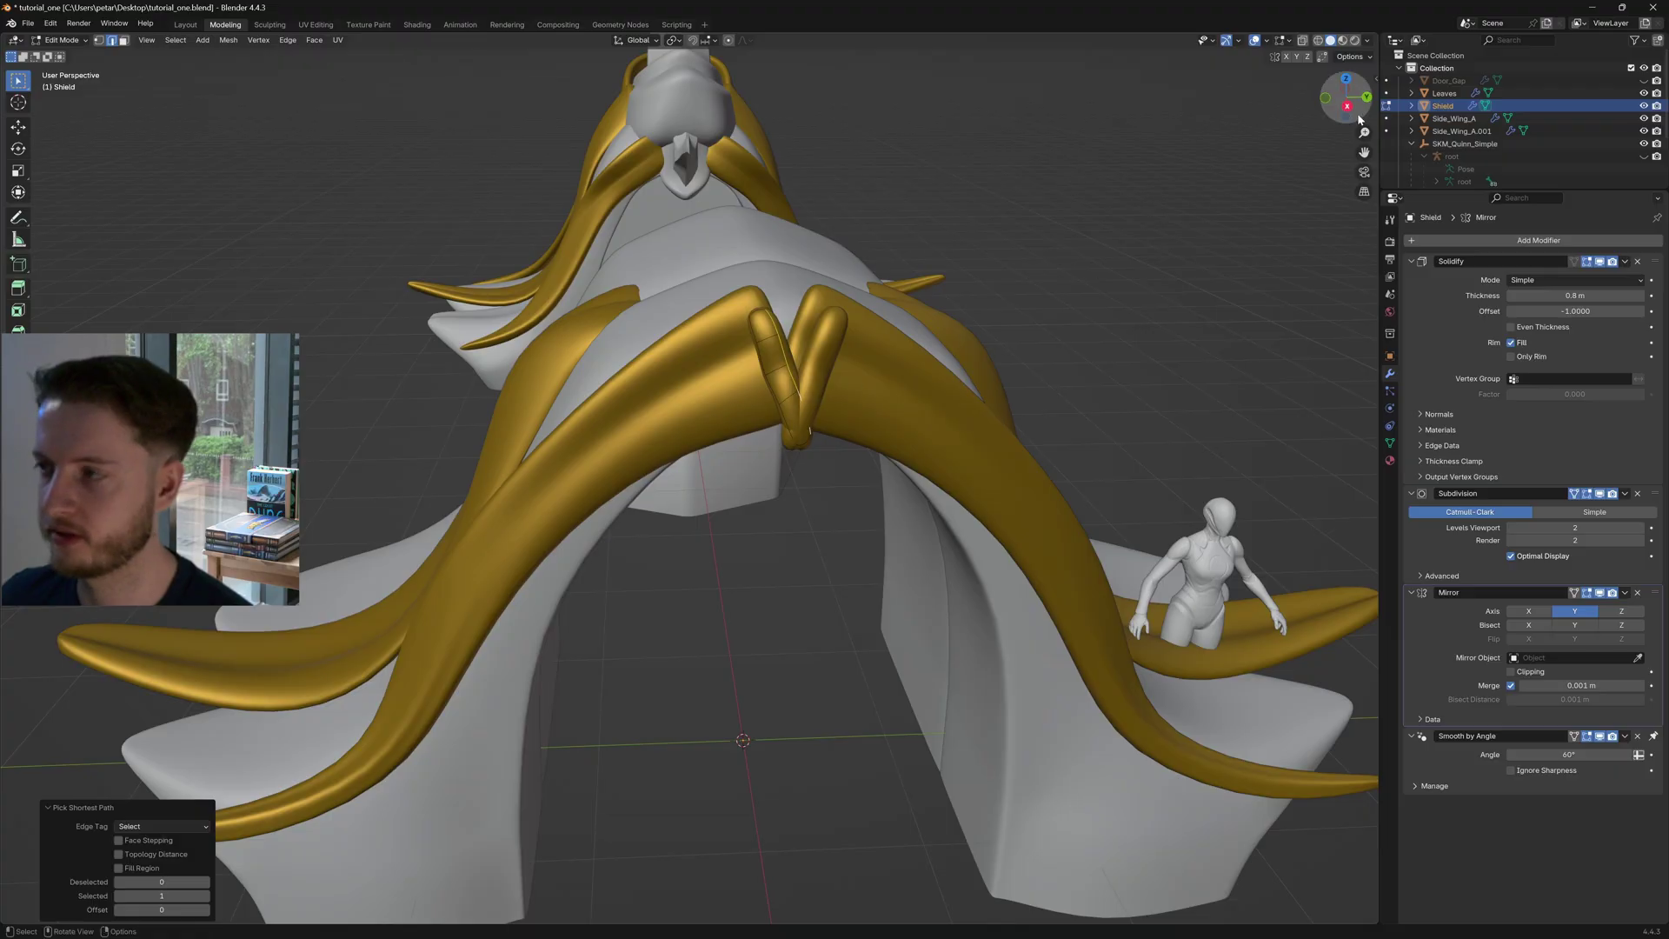
pyautogui.moveTo(1361, 119); pyautogui.dragTo(1331, 119)
pyautogui.press('\\')
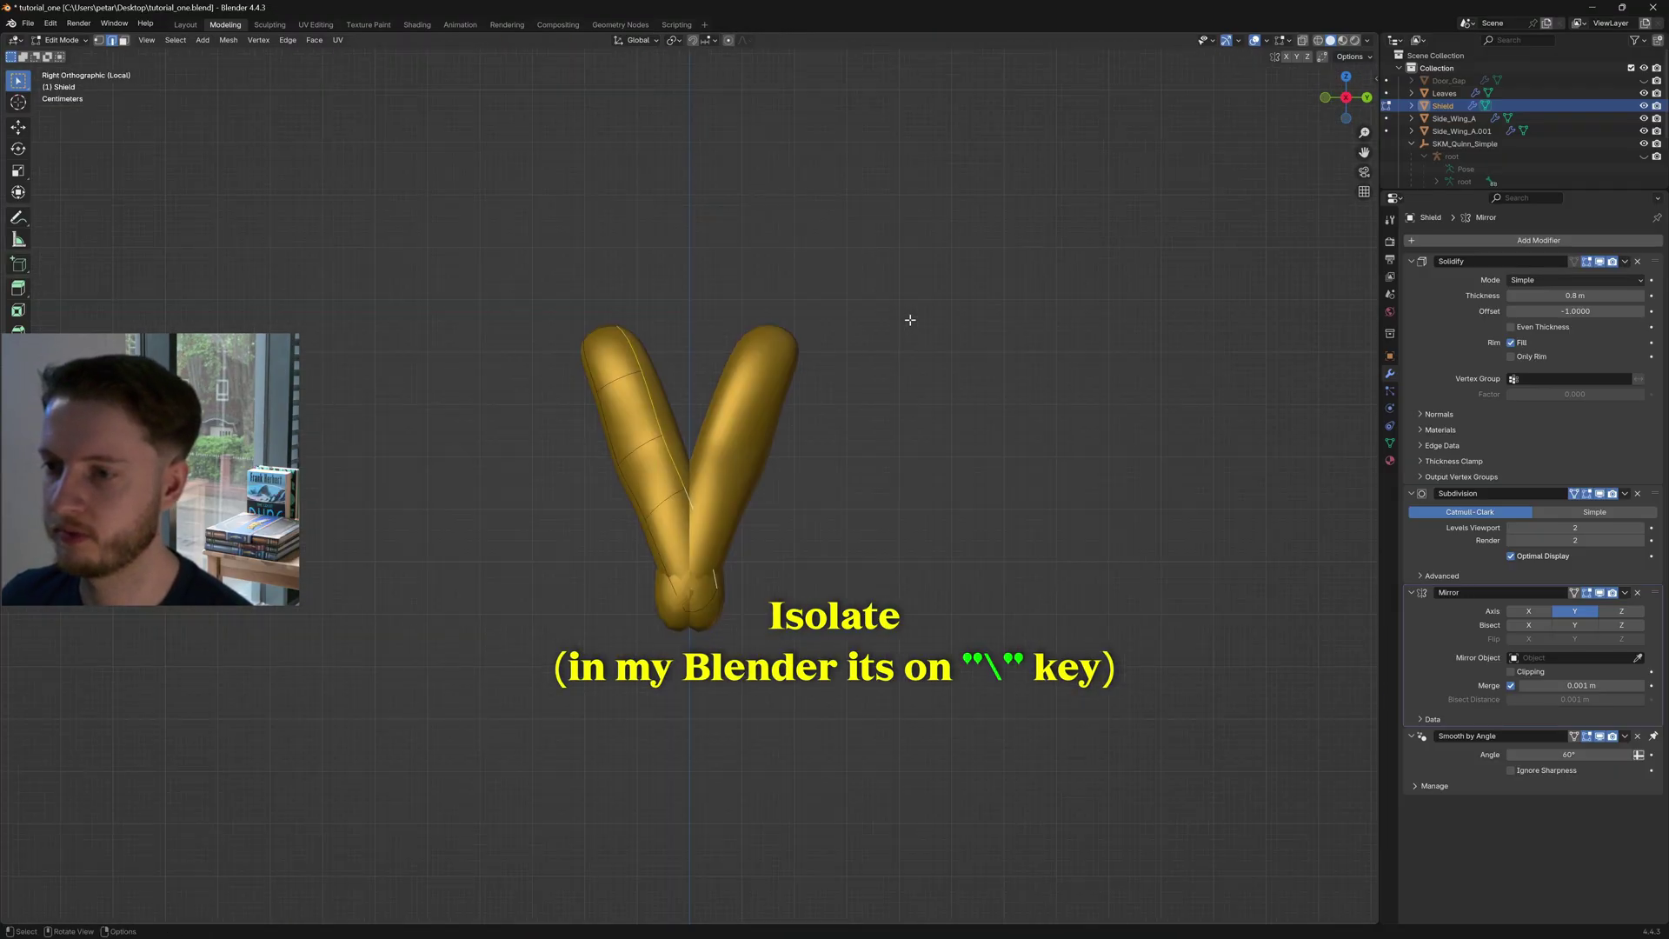
# Move the outer edge path of the Shield half outward along Y to widen it
pyautogui.scroll(-2, 764, 455)
pyautogui.scroll(4, 623, 354)
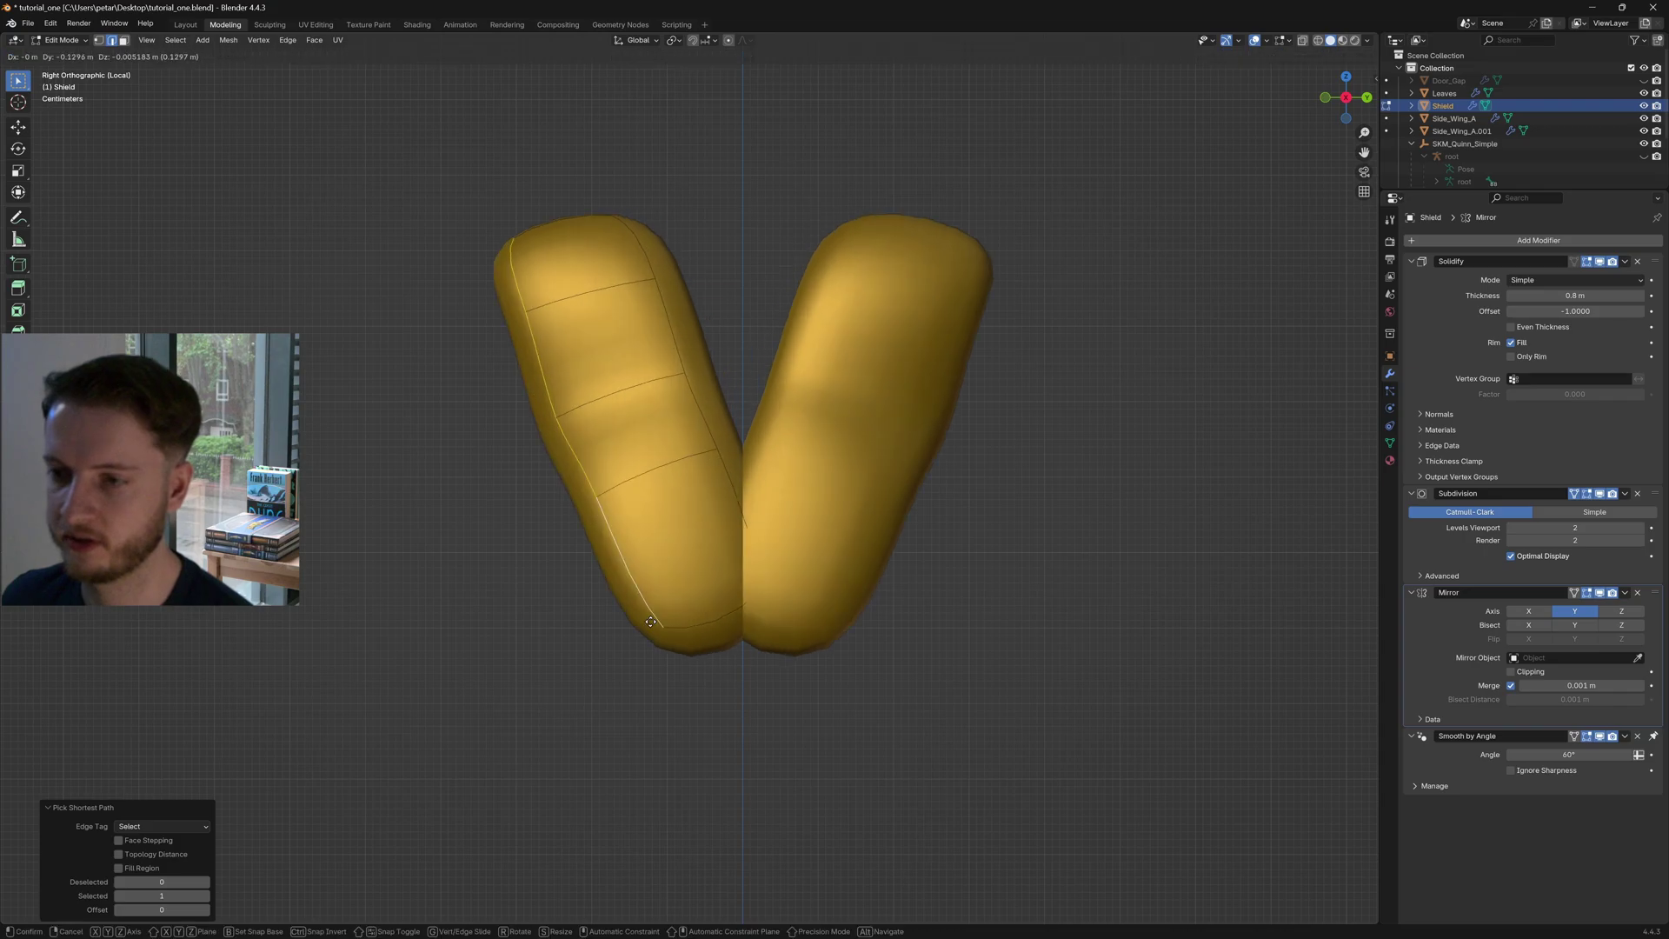
pyautogui.press('s')
pyautogui.press('y')
# Flatten the Shield's inner edge path with a Y scale of 0 and move it about 0.078 m along Y toward the mirror center
pyautogui.click(636, 251)
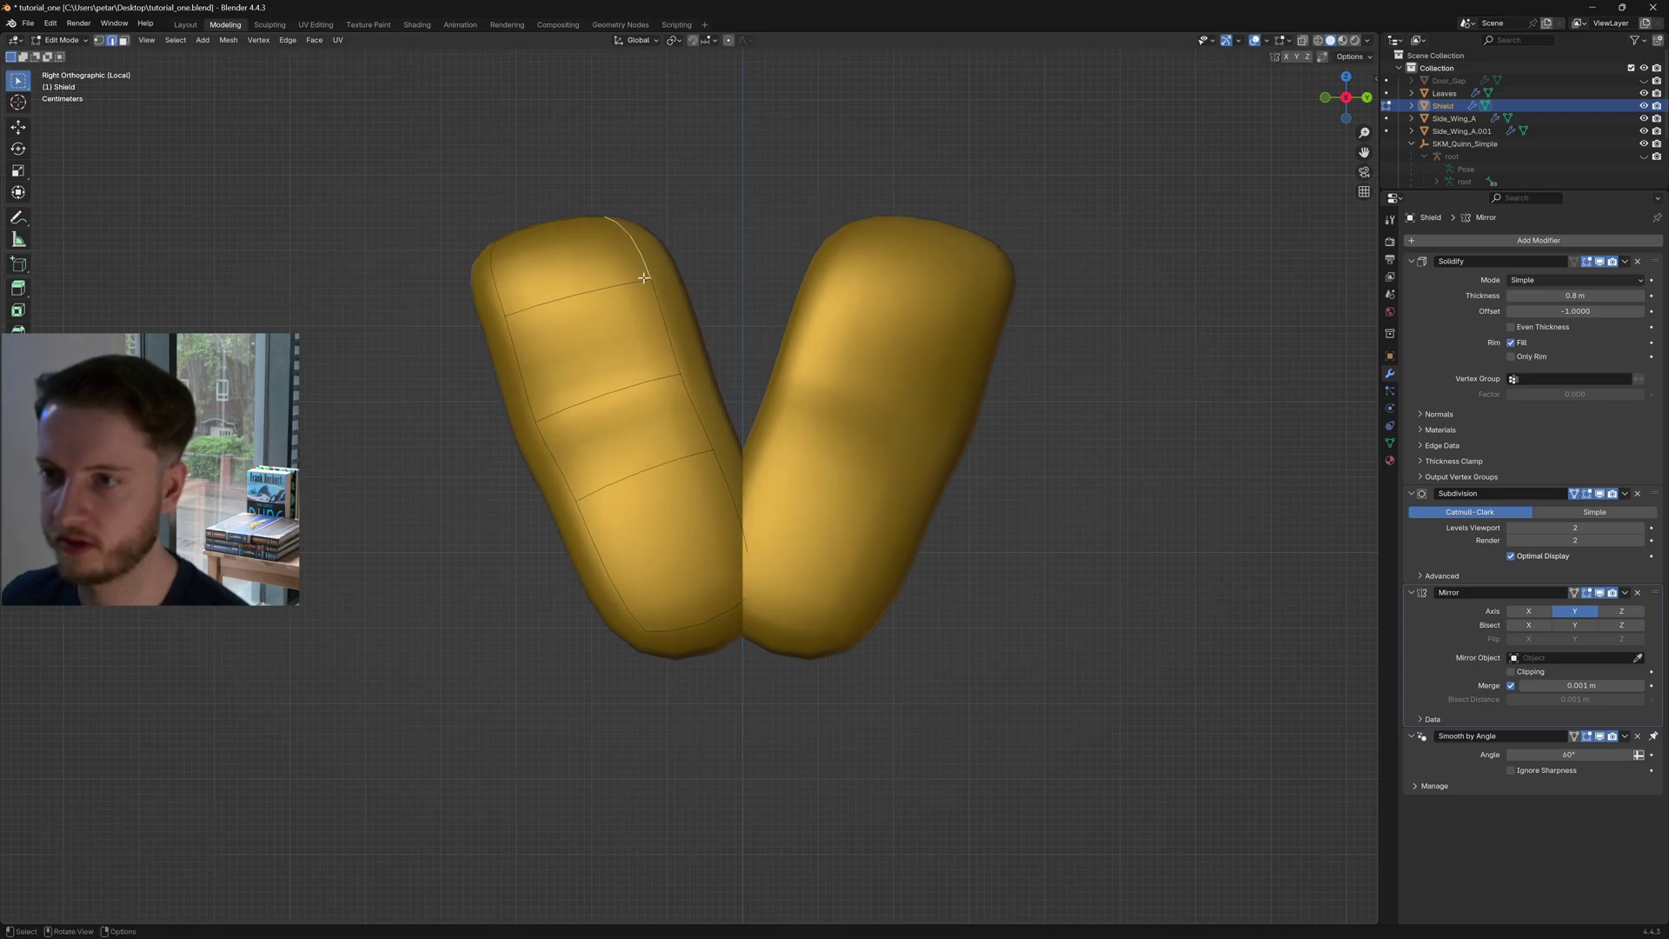
pyautogui.keyDown('ctrl'); pyautogui.click(793, 544); pyautogui.keyUp('ctrl')
pyautogui.press('s')
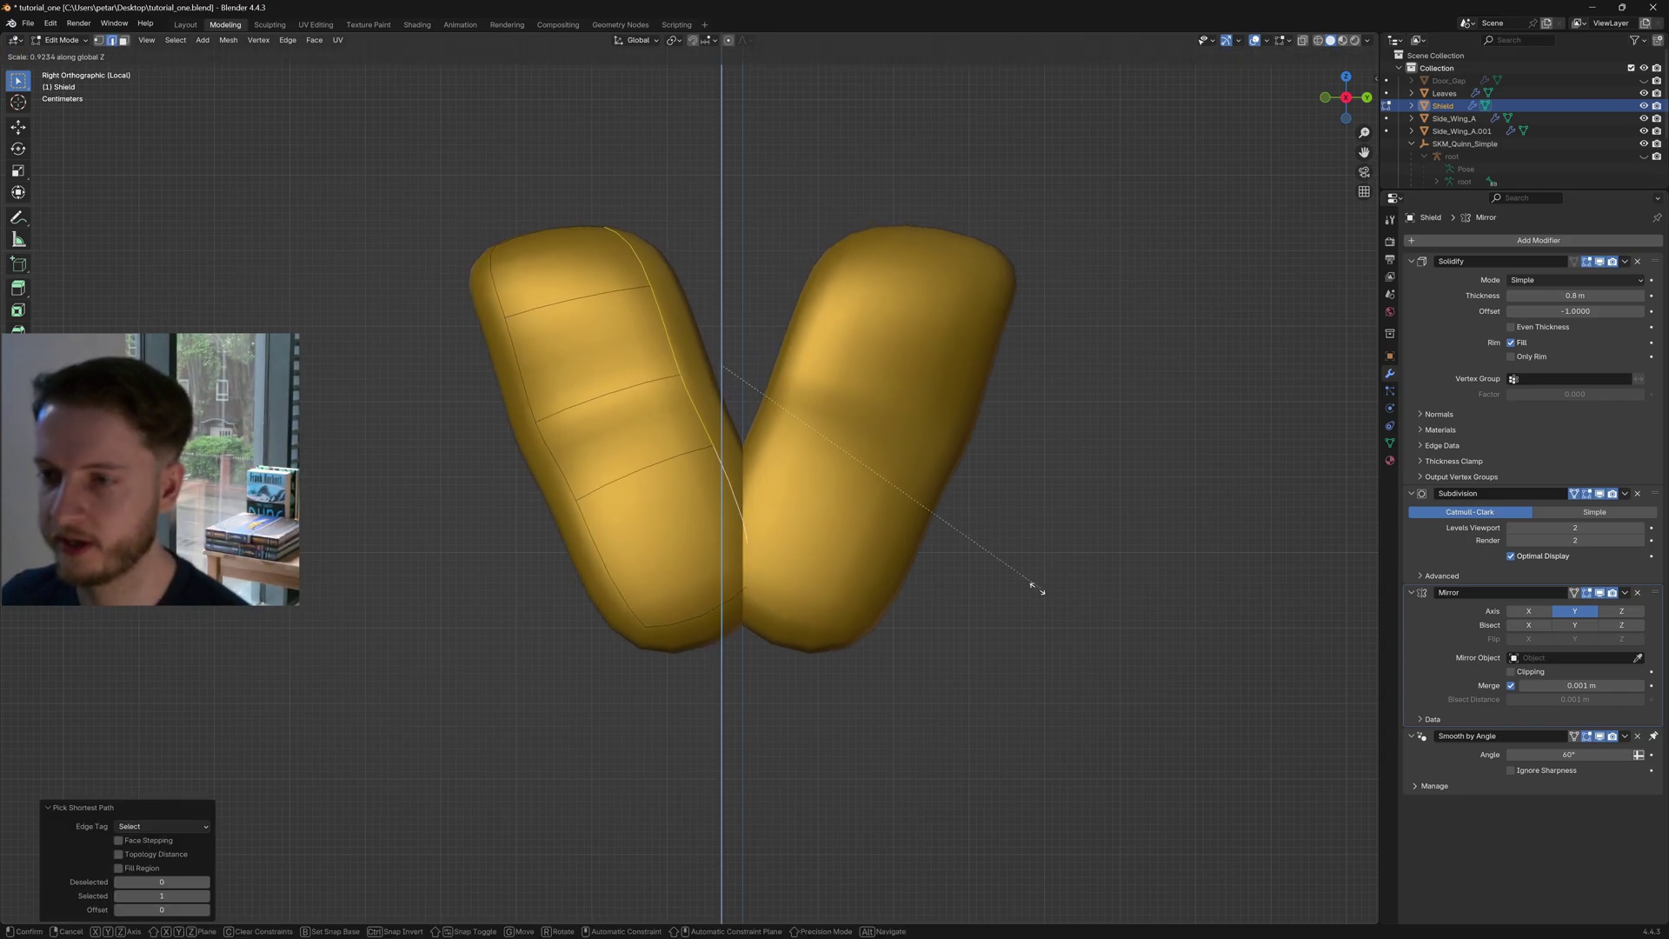
pyautogui.press('y')
pyautogui.click(692, 450)
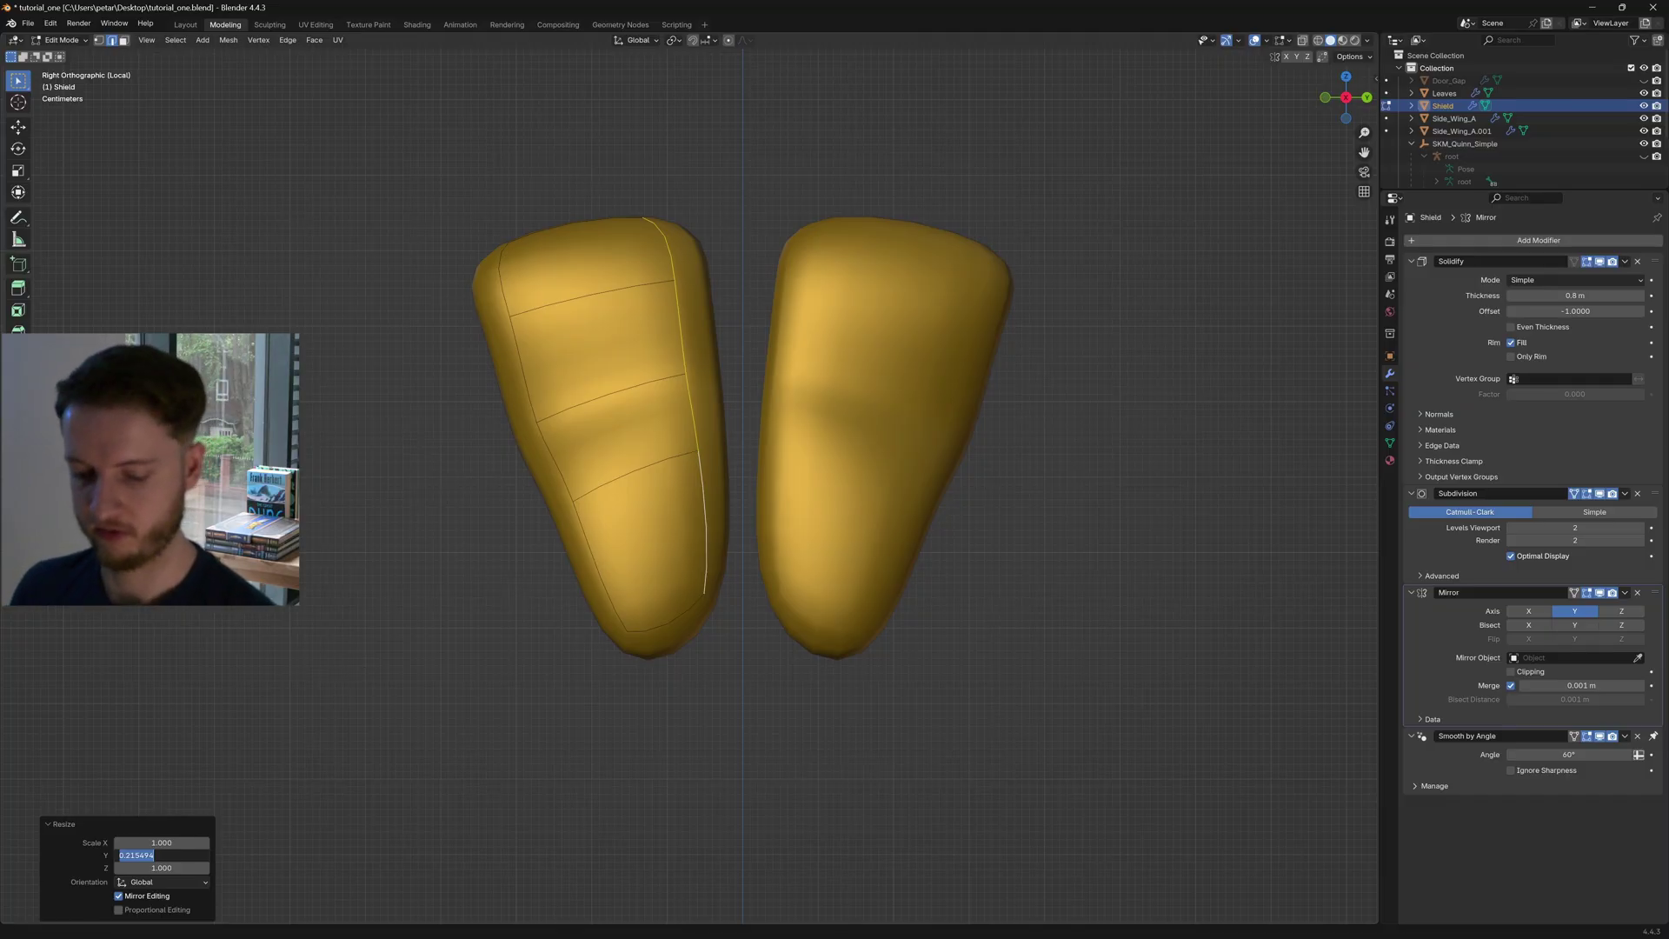
pyautogui.write('0')
pyautogui.press('Return')
pyautogui.press('g')
pyautogui.press('y')
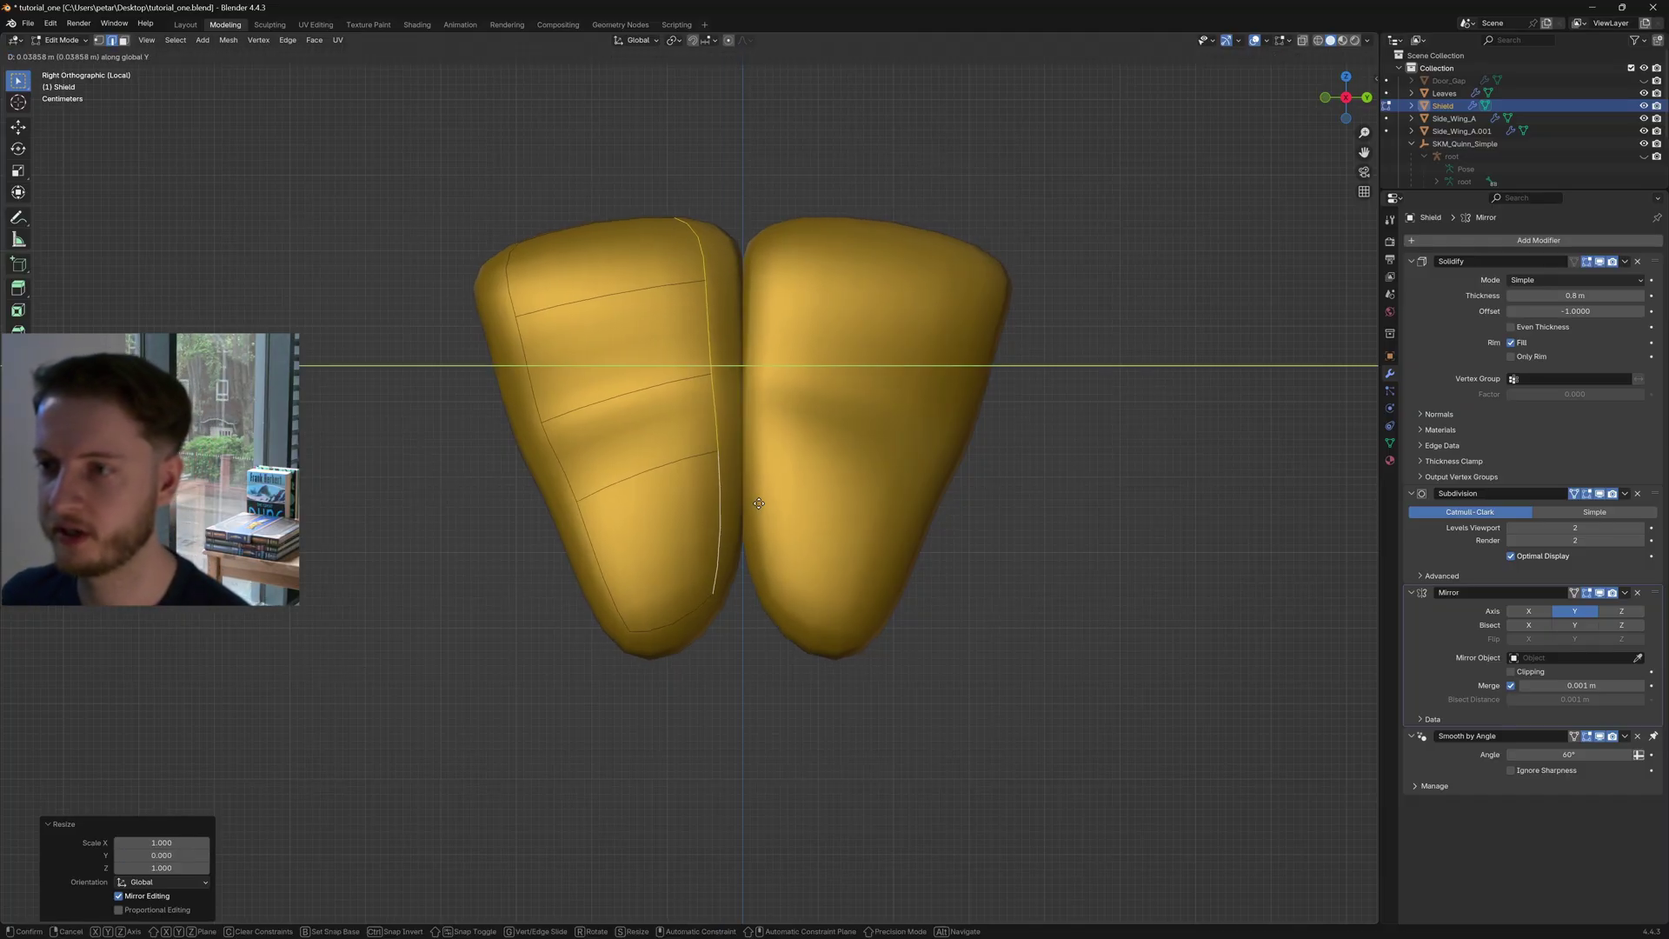
pyautogui.click(793, 510)
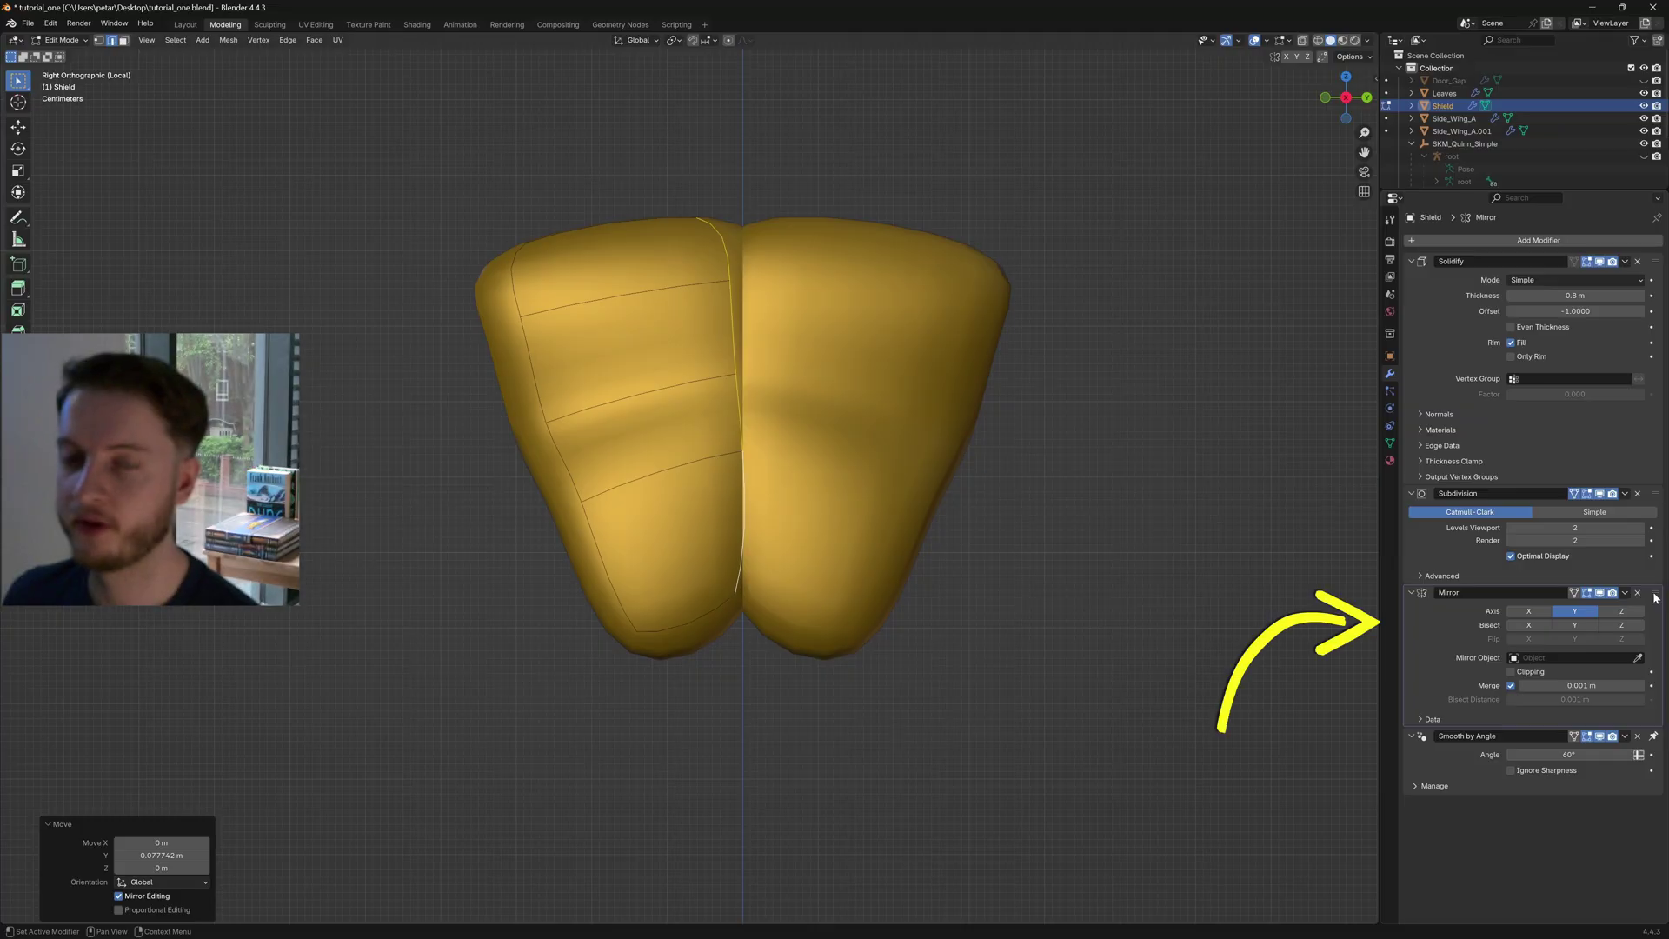
# Place the Mirror modifier above Solidify and scale the Shield's inner edge path by 0.248 along Y
pyautogui.moveTo(1655, 596); pyautogui.dragTo(1625, 243)
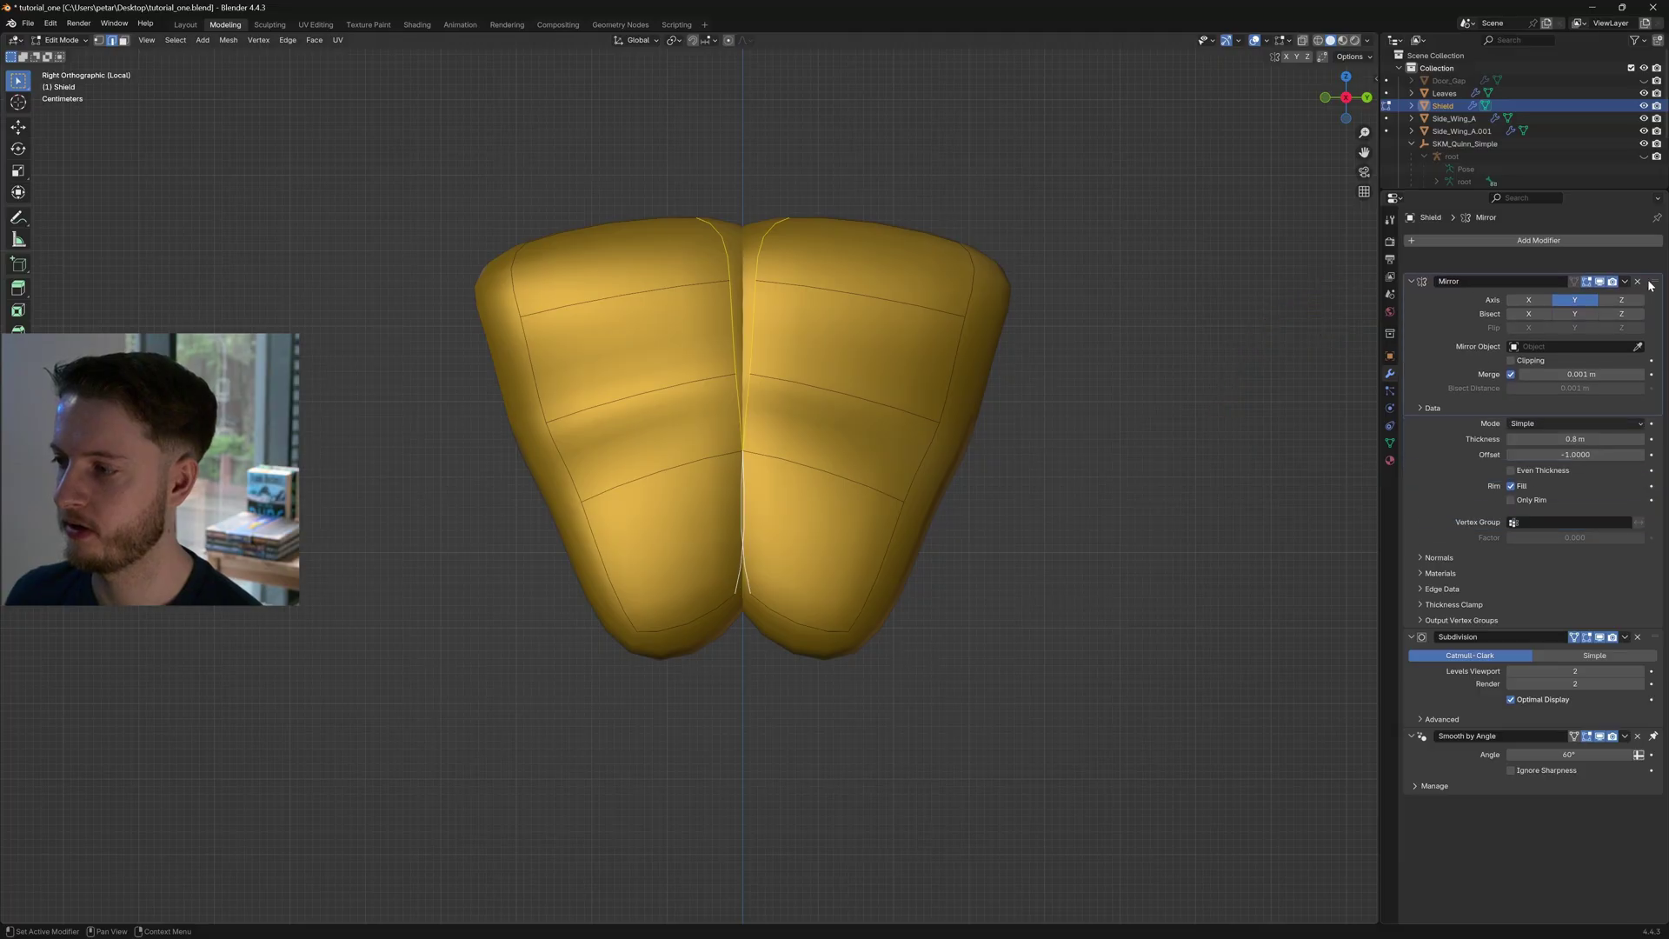
pyautogui.press('s')
pyautogui.press('y')
pyautogui.moveTo(920, 551); pyautogui.dragTo(873, 473, button='middle')
pyautogui.click(873, 473)
# Set the Mirror merge distance to 0.7 m and leave the isolated view
pyautogui.moveTo(1582, 353); pyautogui.dragTo(1616, 354)
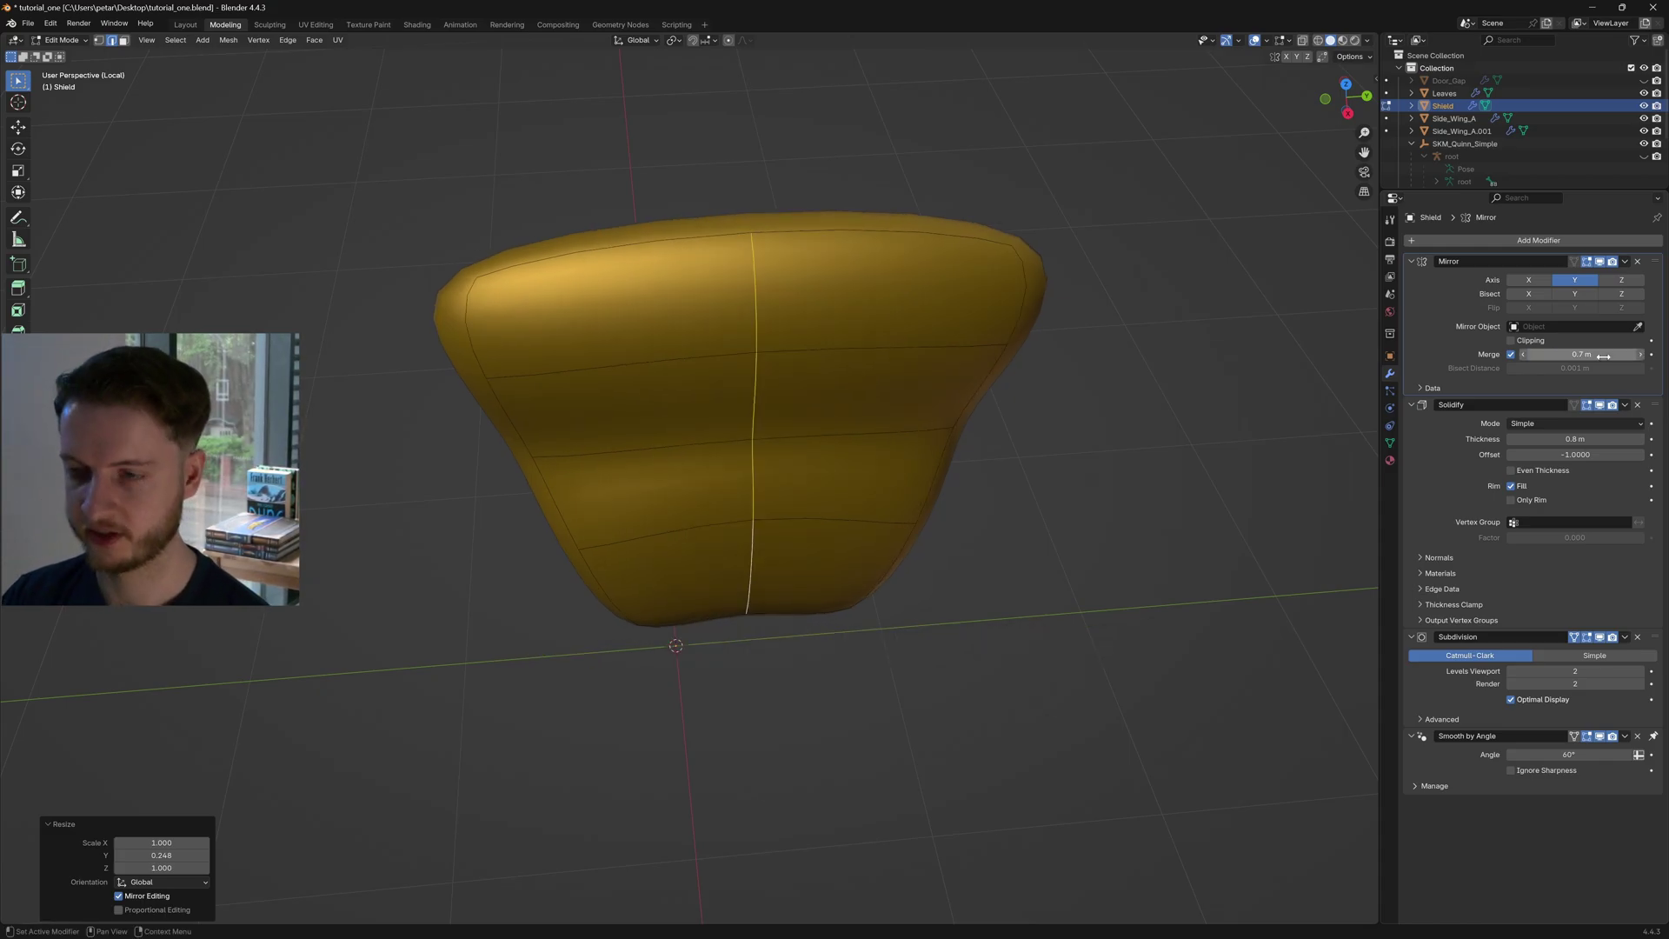
pyautogui.moveTo(1173, 469); pyautogui.dragTo(636, 501, button='middle')
pyautogui.moveTo(722, 466); pyautogui.dragTo(819, 432, button='middle')
pyautogui.press('Tab')
pyautogui.press('KP_Divide')
# Lower the Shield's bottom center vertex about 0.17 m along Z in the right view
pyautogui.press('Tab')
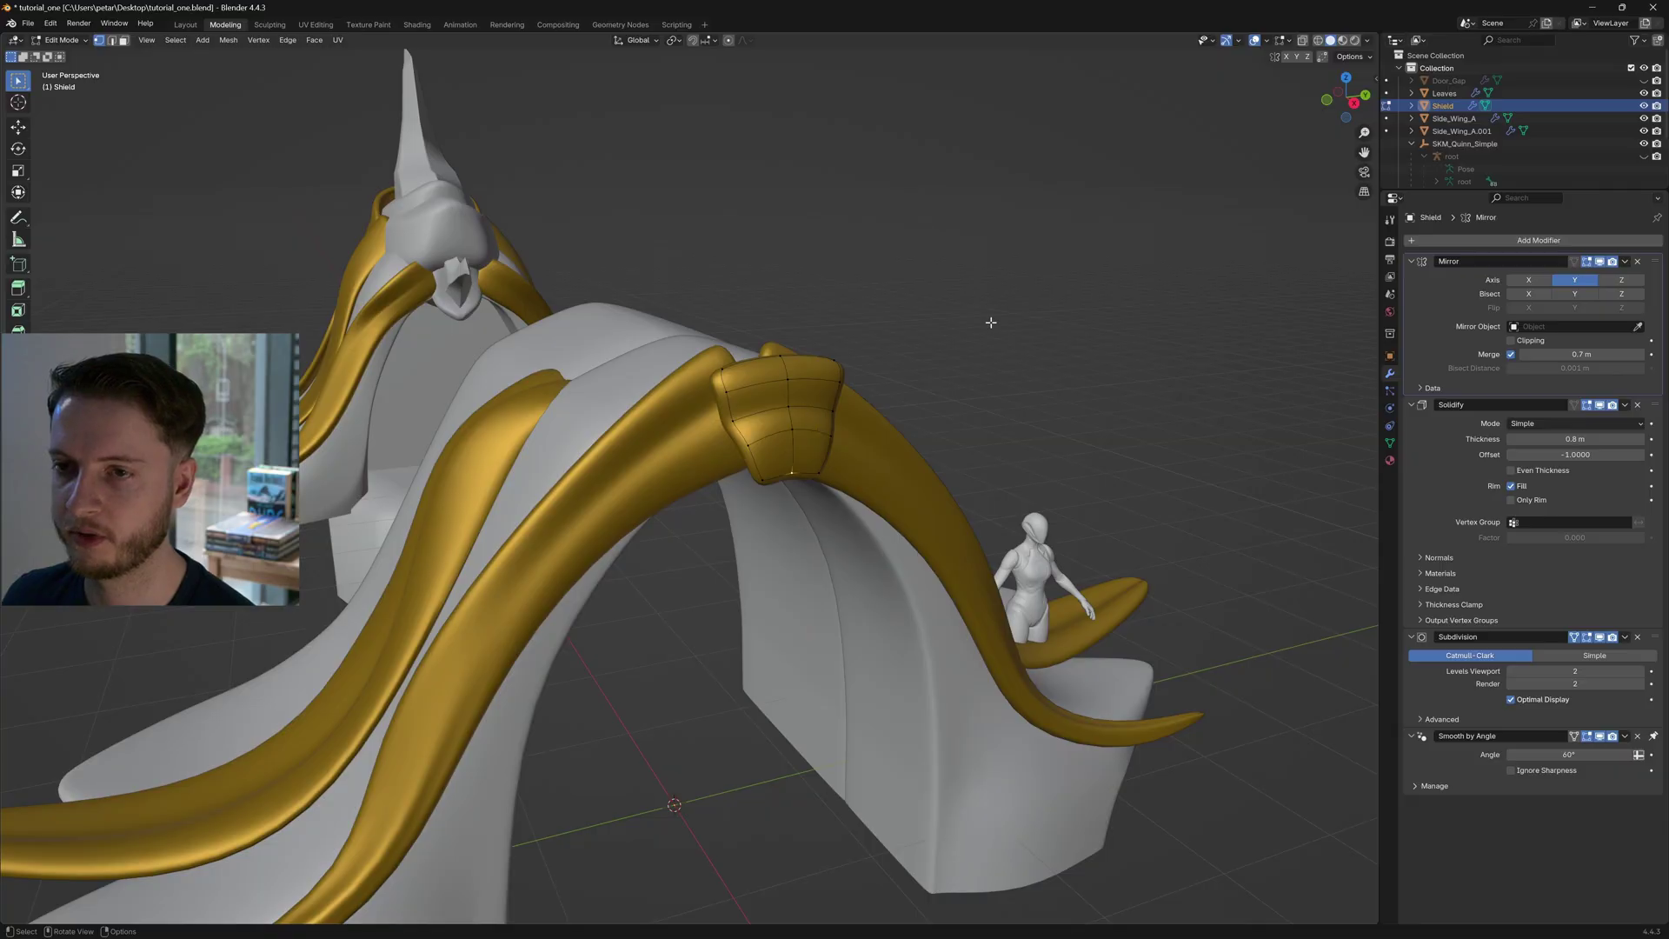
pyautogui.moveTo(654, 363); pyautogui.dragTo(771, 433, button='middle')
pyautogui.press('KP_3')
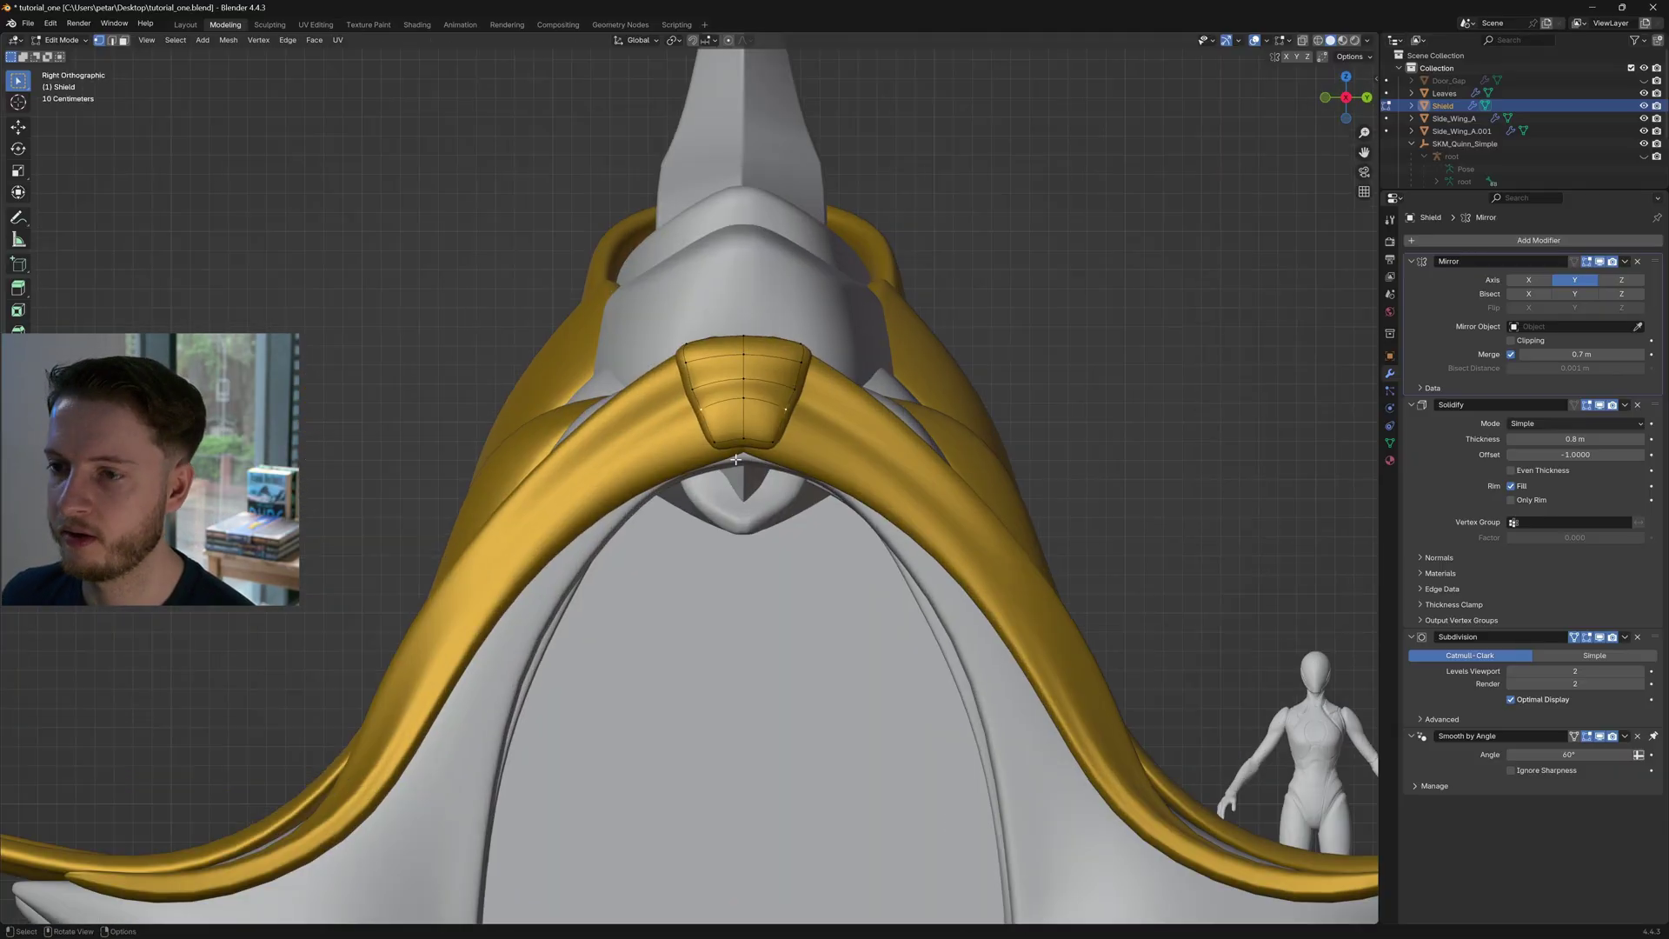
pyautogui.scroll(2, 750, 437)
pyautogui.press('g')
pyautogui.press('z')
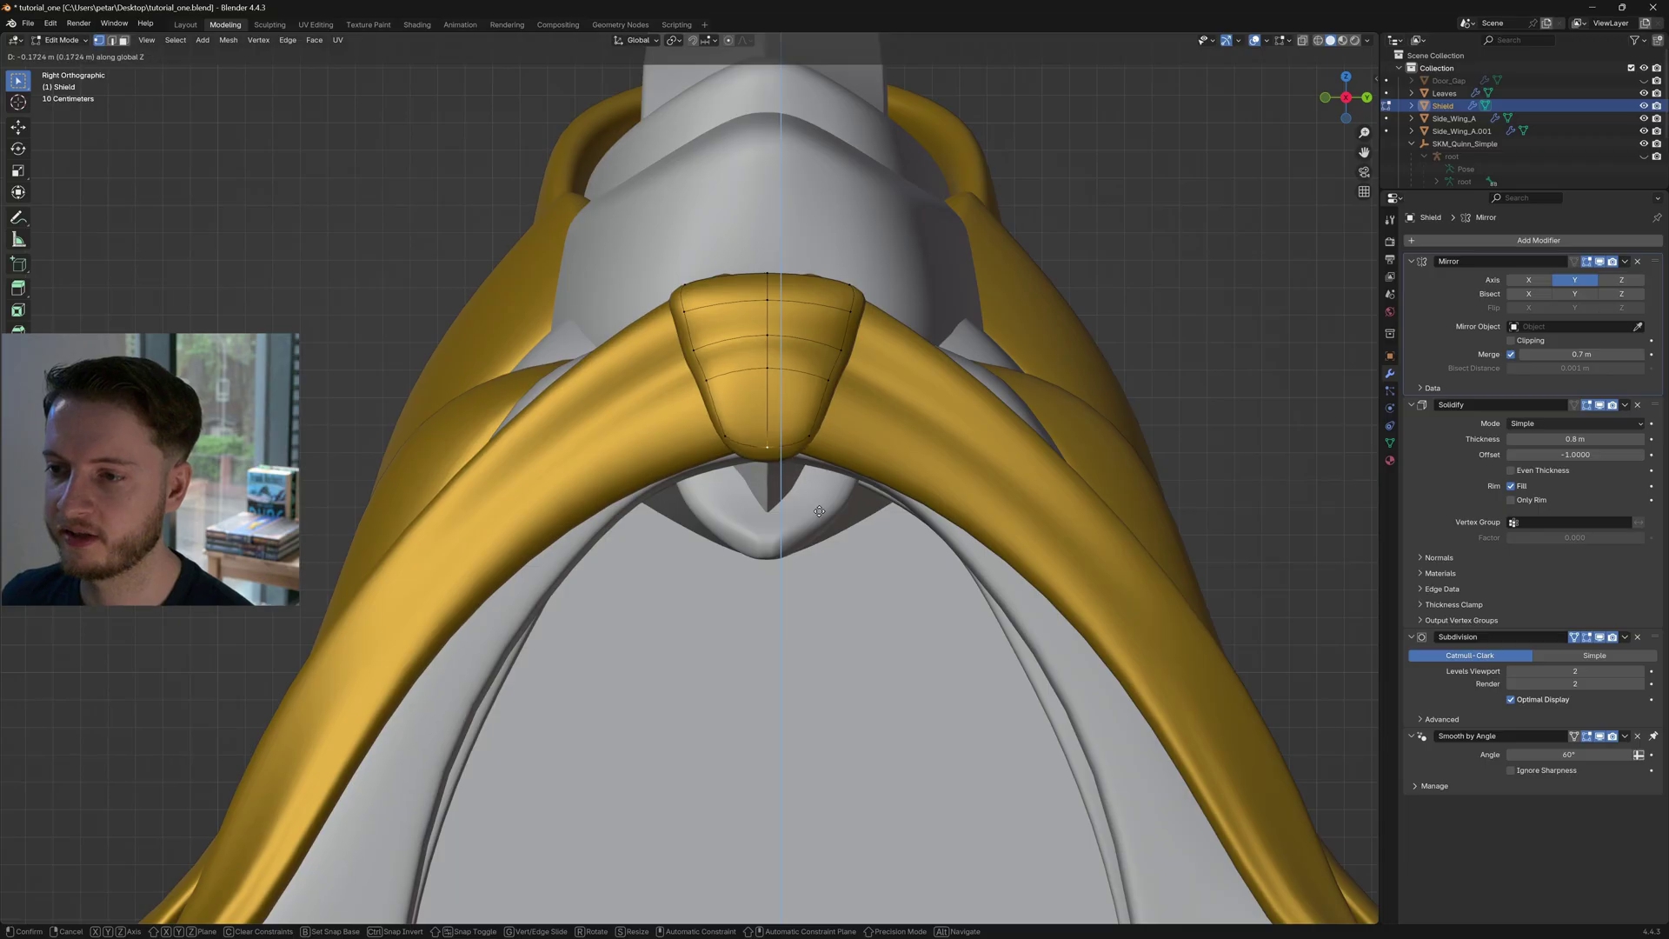
pyautogui.click(822, 512)
# Reposition the Shield's side vertices outward to round its silhouette
pyautogui.click(706, 380)
pyautogui.press('g')
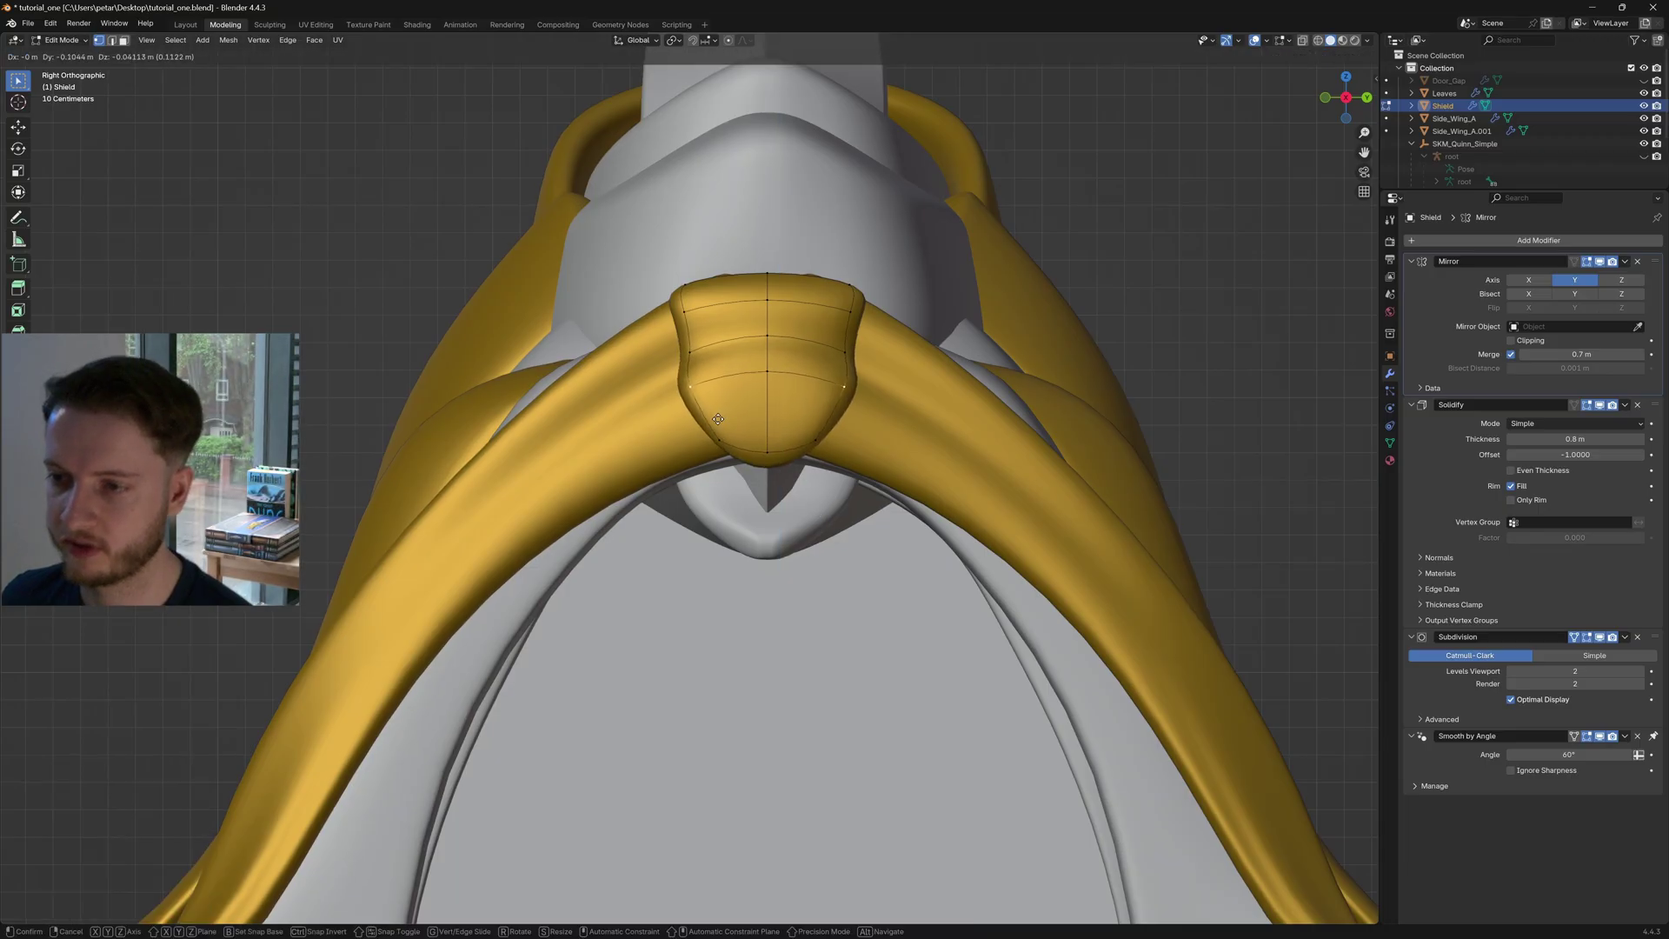
pyautogui.click(687, 353)
pyautogui.click(685, 311)
pyautogui.press('g')
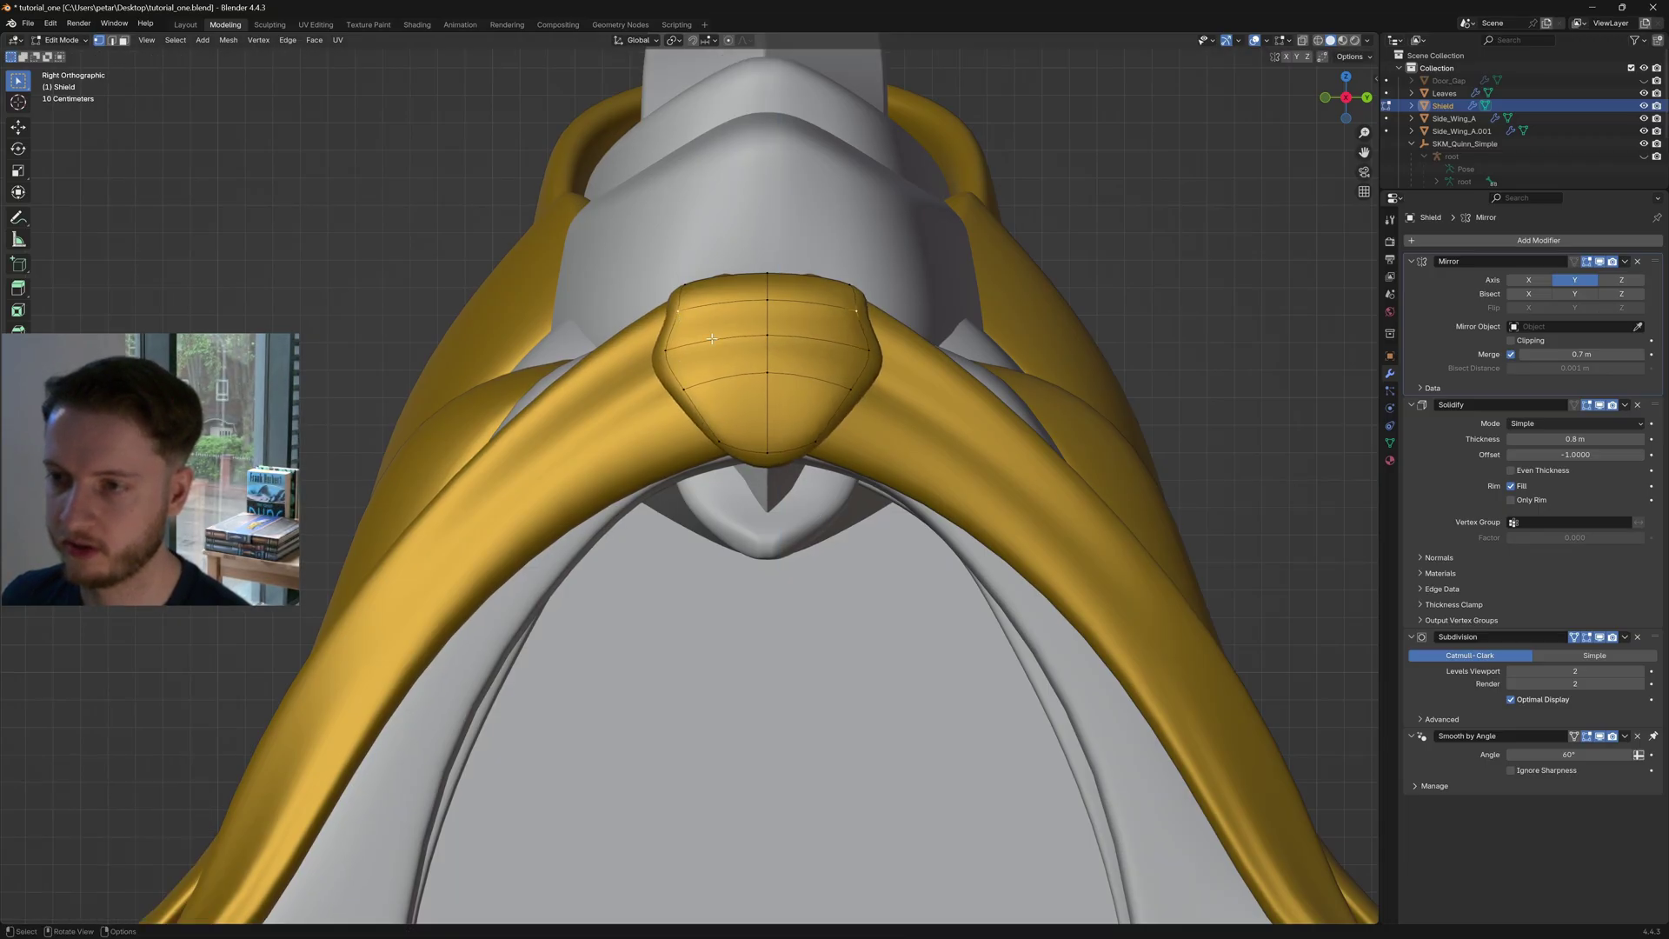
pyautogui.press('z')
pyautogui.click(686, 341)
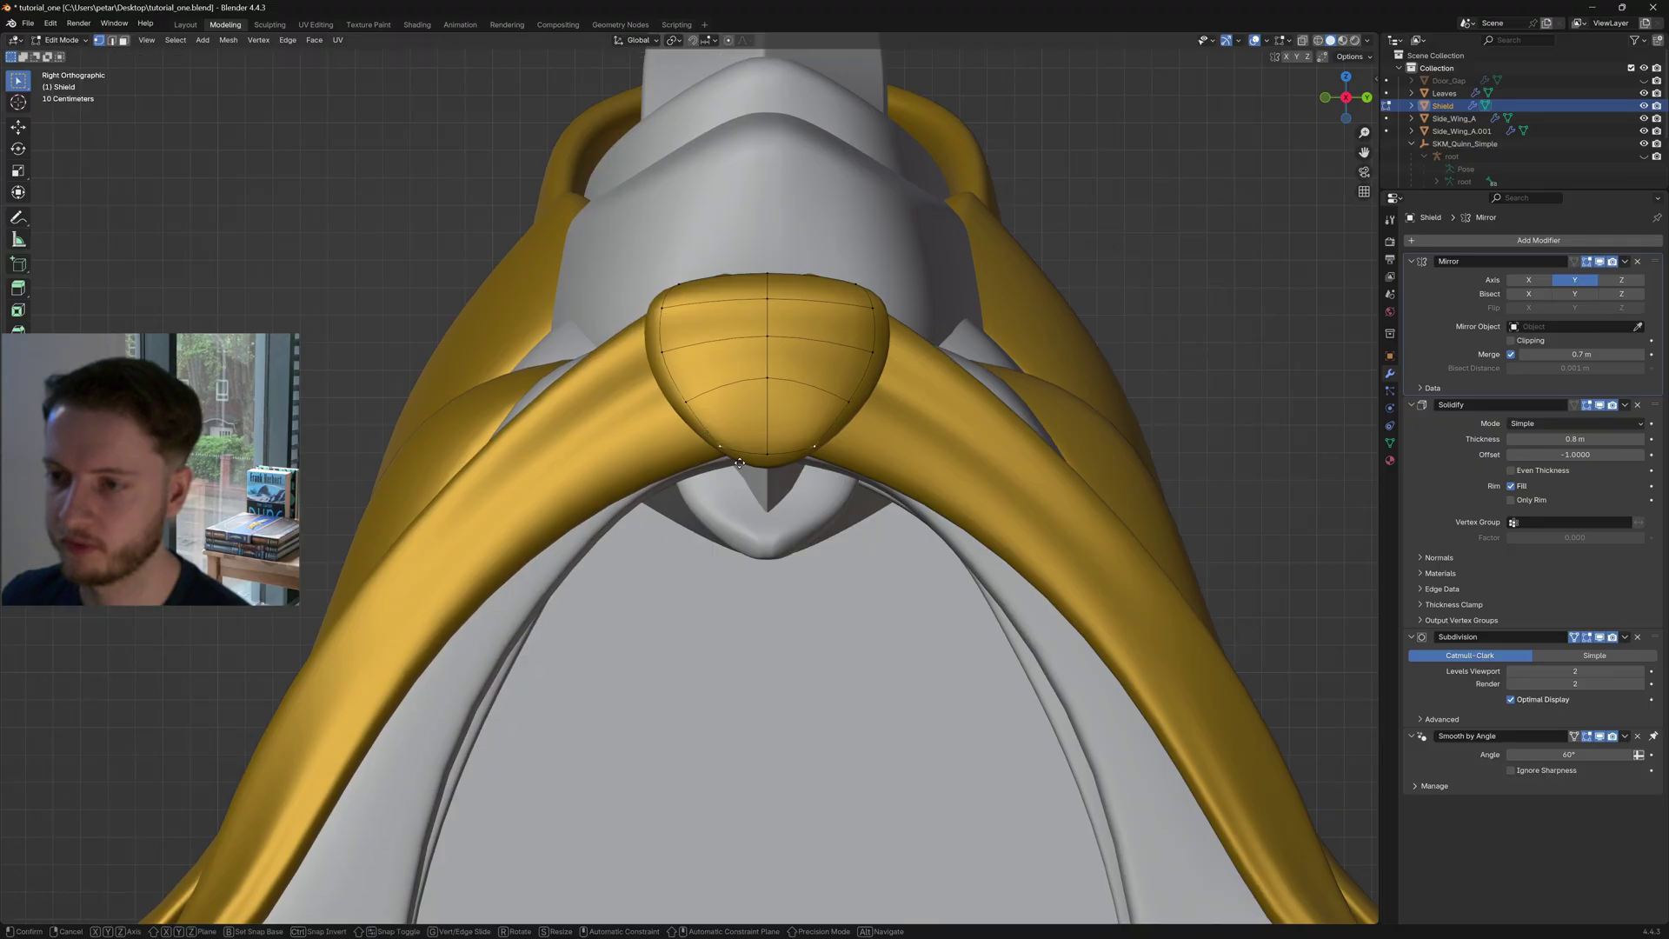
# Raise the Shield's upper corner vertex about 0.11 m and pull the top center vertex up into a domed top edge
pyautogui.click(677, 286)
pyautogui.press('g')
pyautogui.click(676, 260)
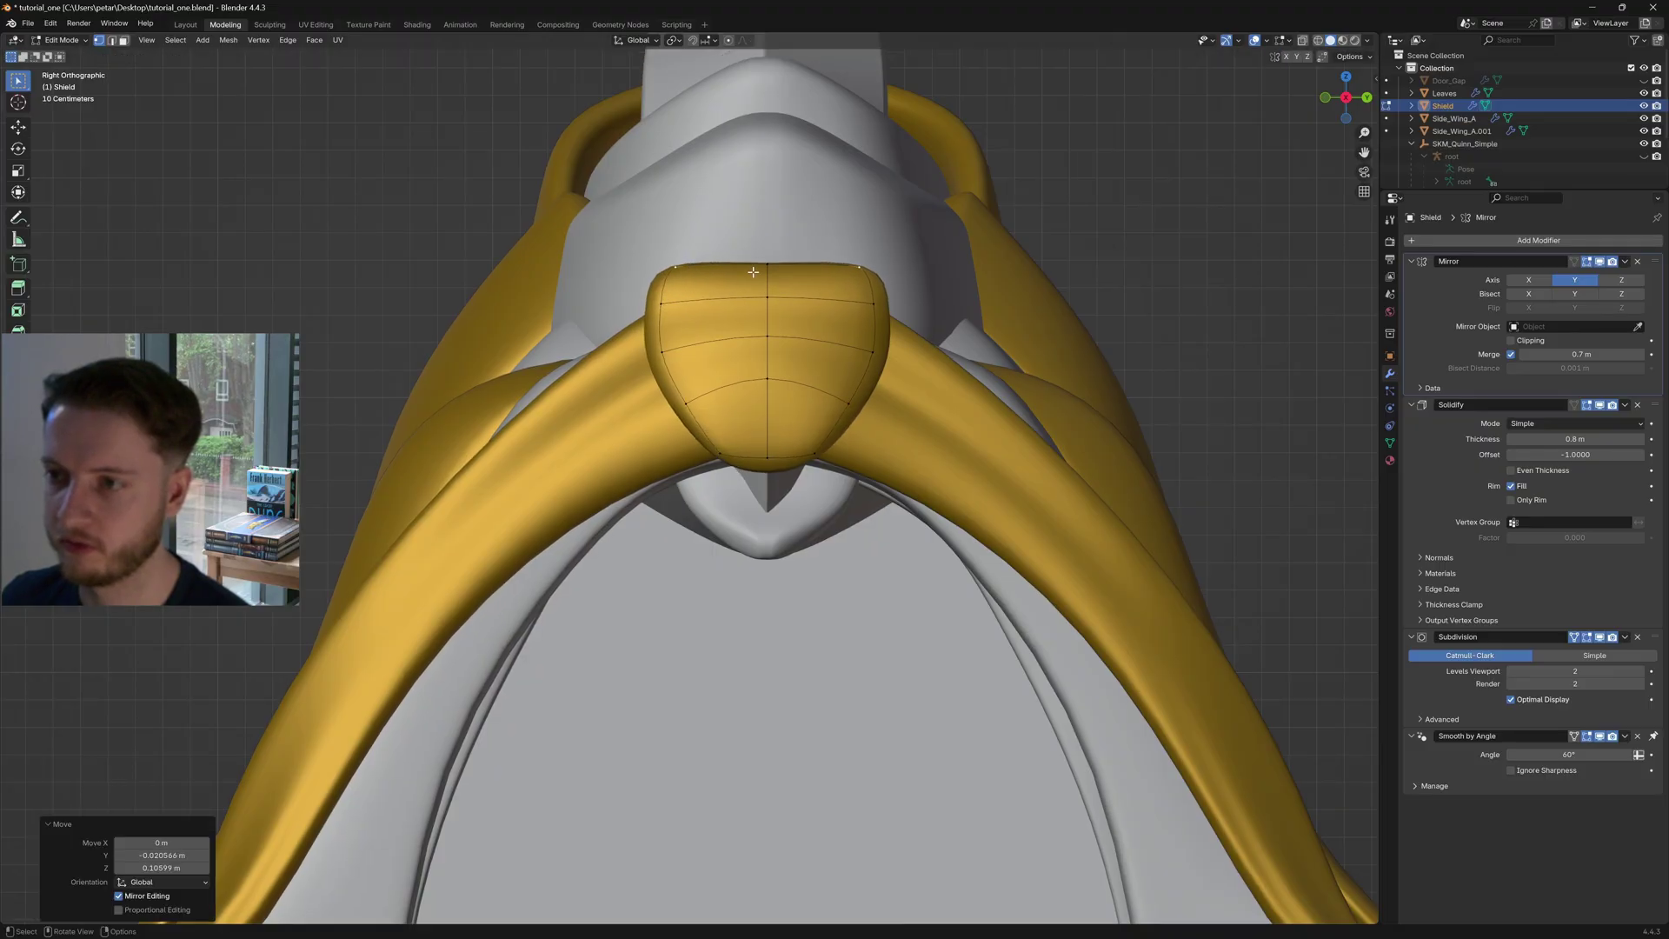
pyautogui.click(768, 266)
pyautogui.press('g')
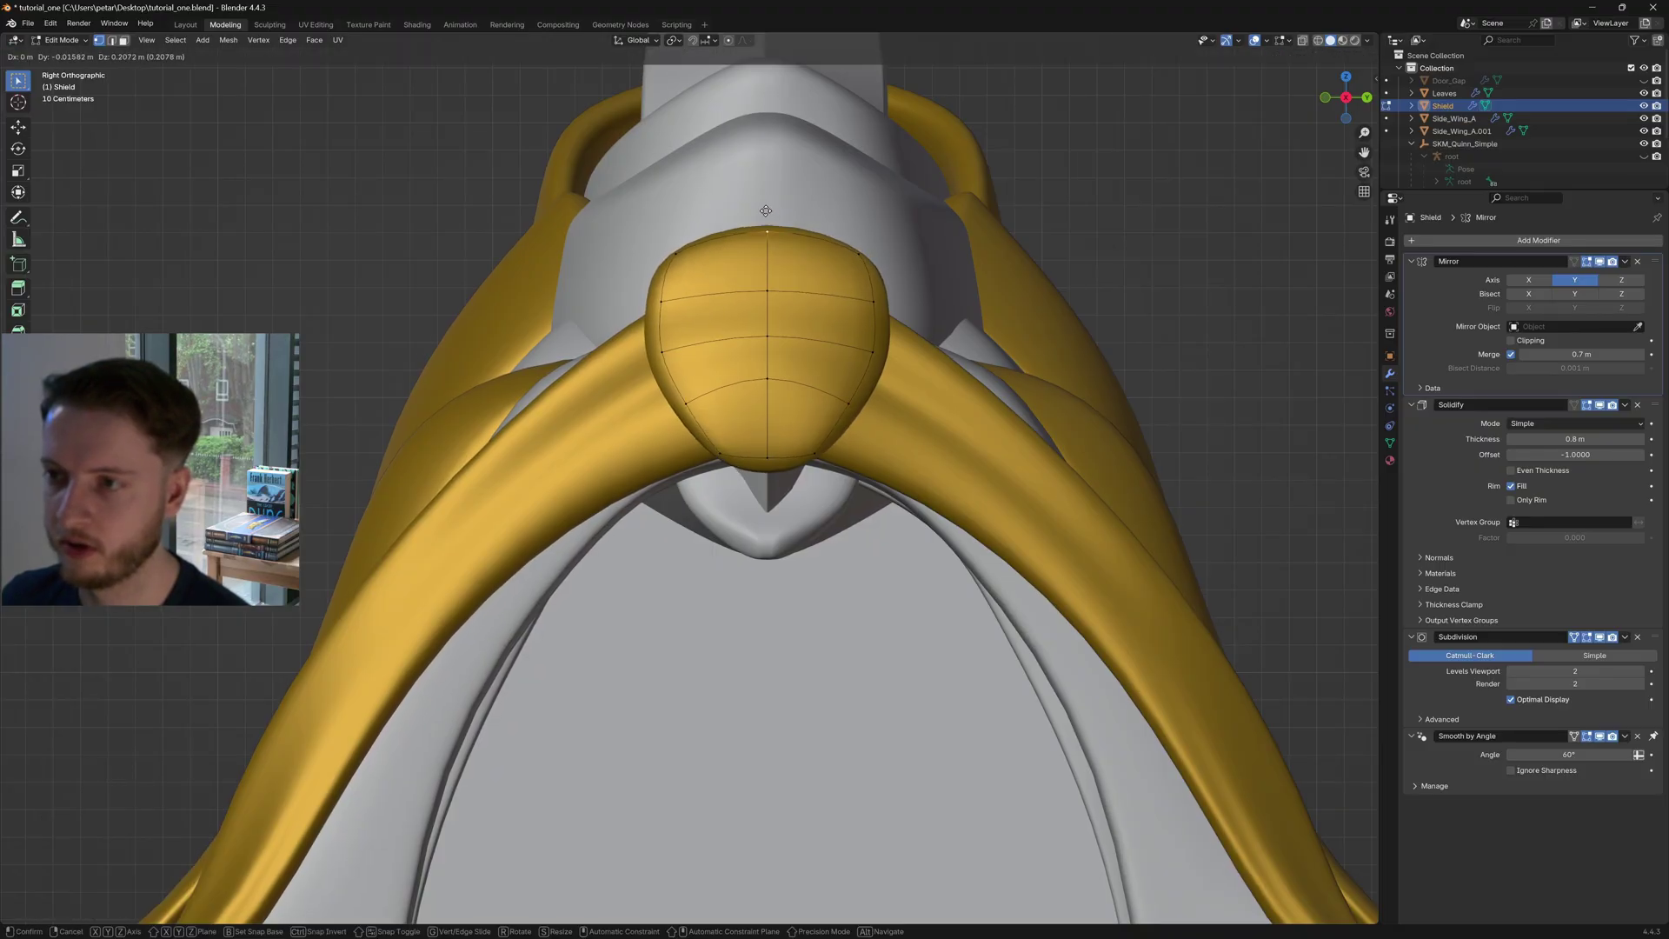
pyautogui.click(765, 196)
# Leave mesh editing and move the Shield about 0.25 m inward along X and 0.11 m down in the front view
pyautogui.scroll(-5, 765, 261)
pyautogui.moveTo(765, 261); pyautogui.dragTo(767, 353, button='middle')
pyautogui.moveTo(769, 353); pyautogui.dragTo(796, 463, button='middle')
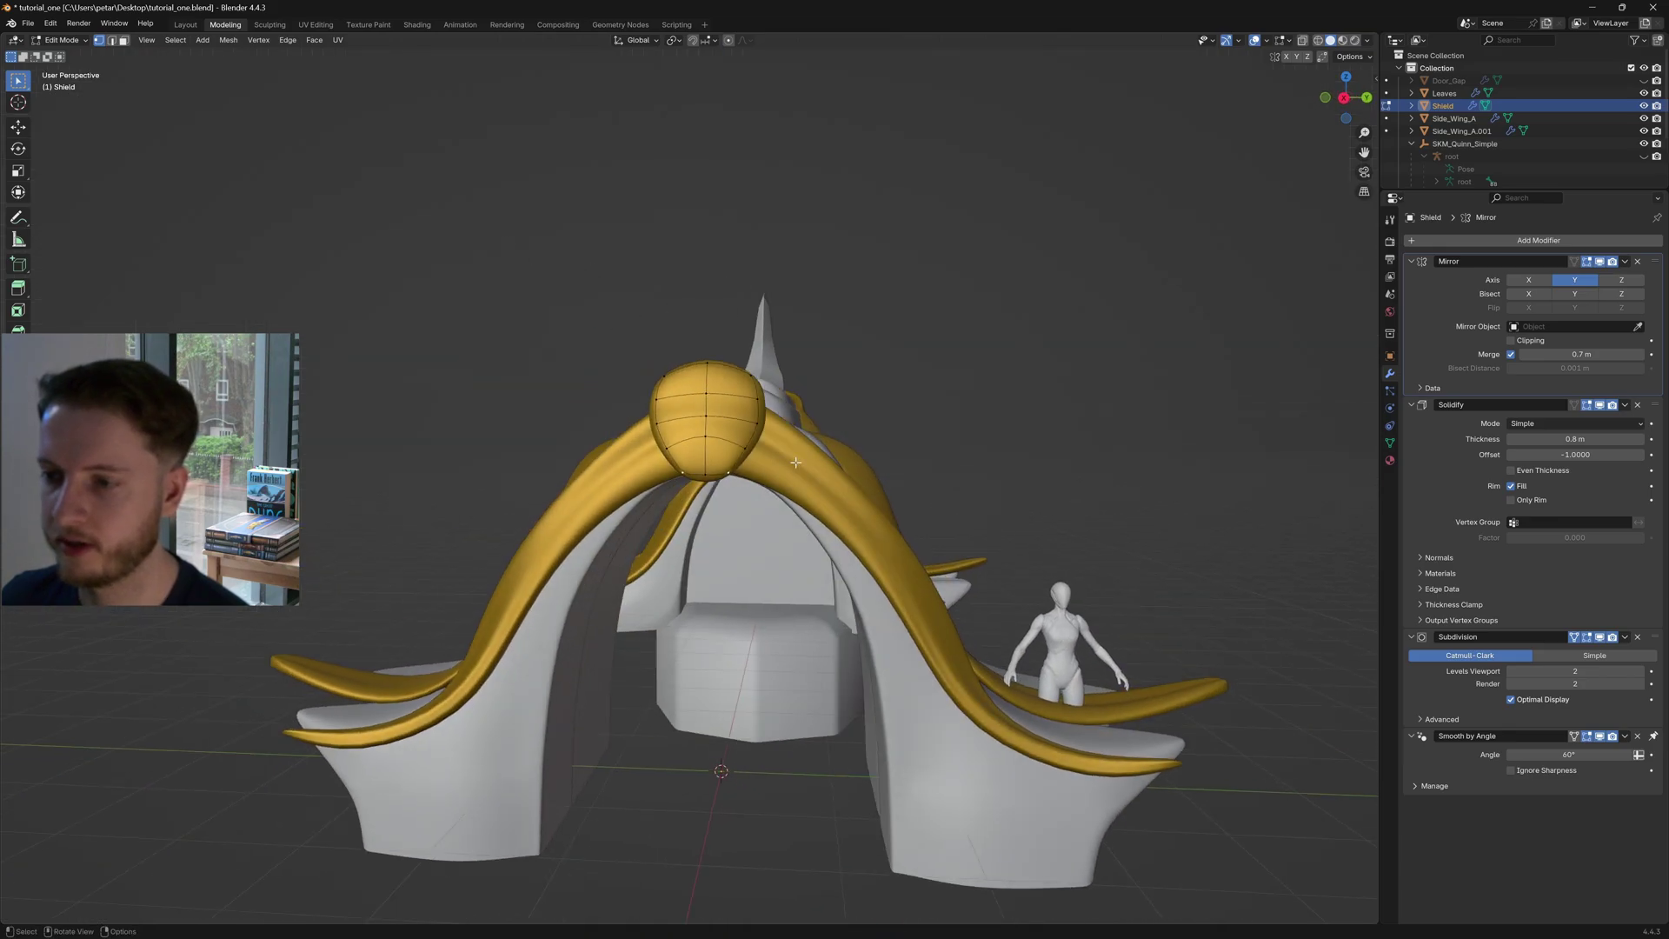
pyautogui.click(1346, 98)
pyautogui.press('Tab')
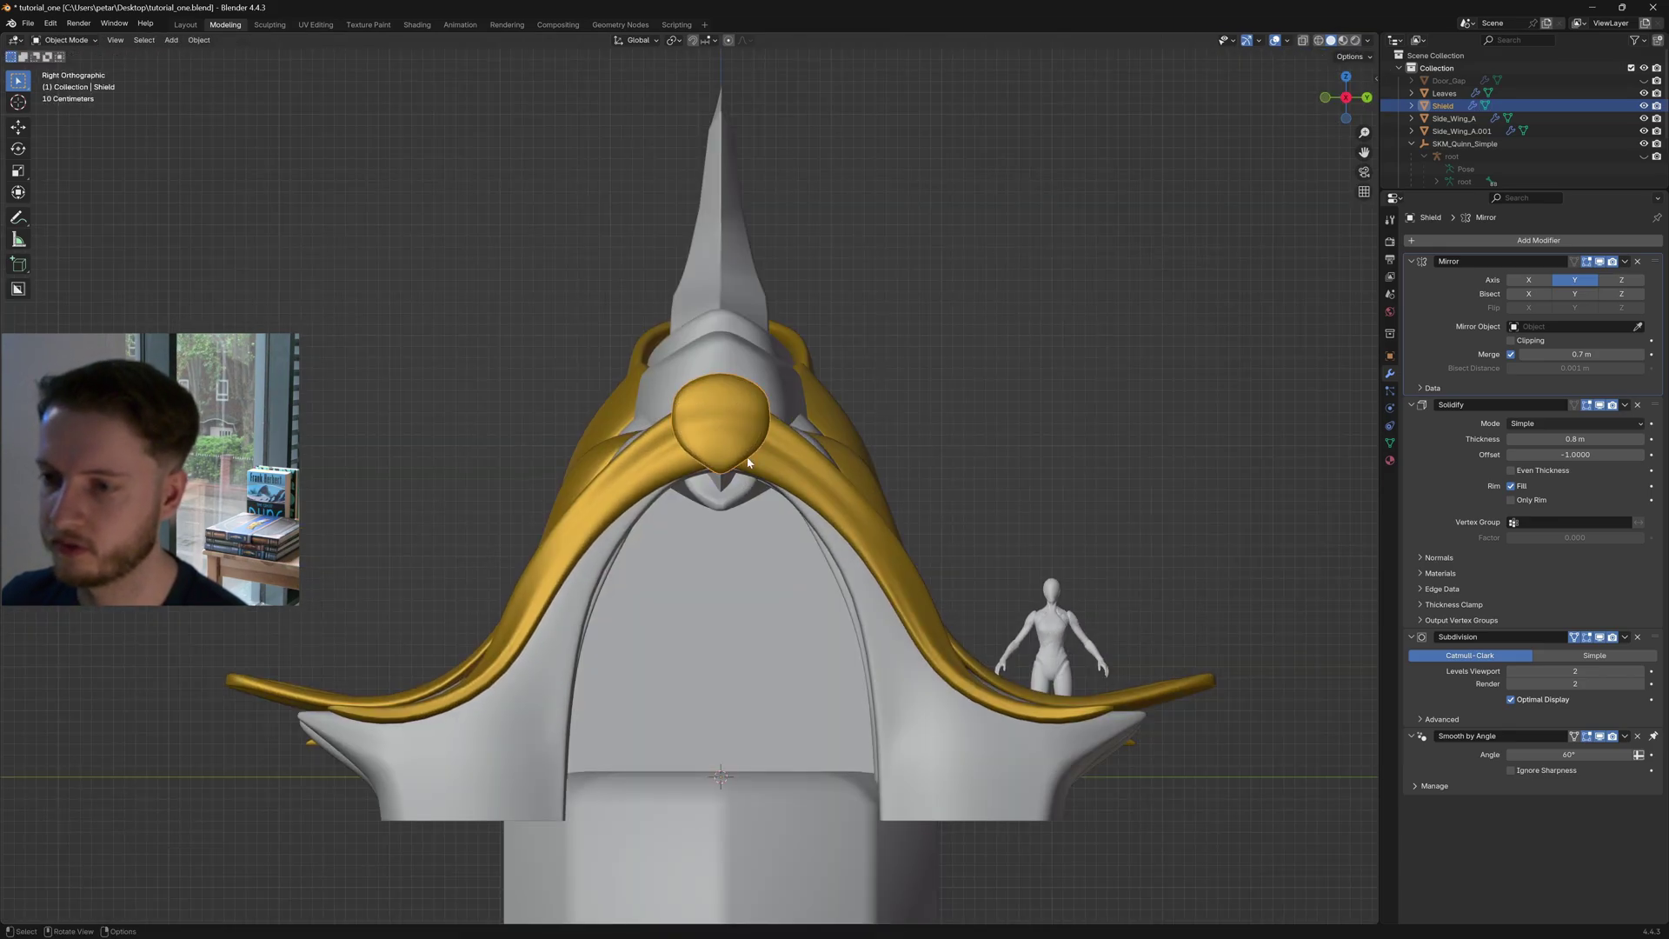
pyautogui.moveTo(991, 328); pyautogui.dragTo(857, 376, button='middle')
pyautogui.scroll(3, 833, 353)
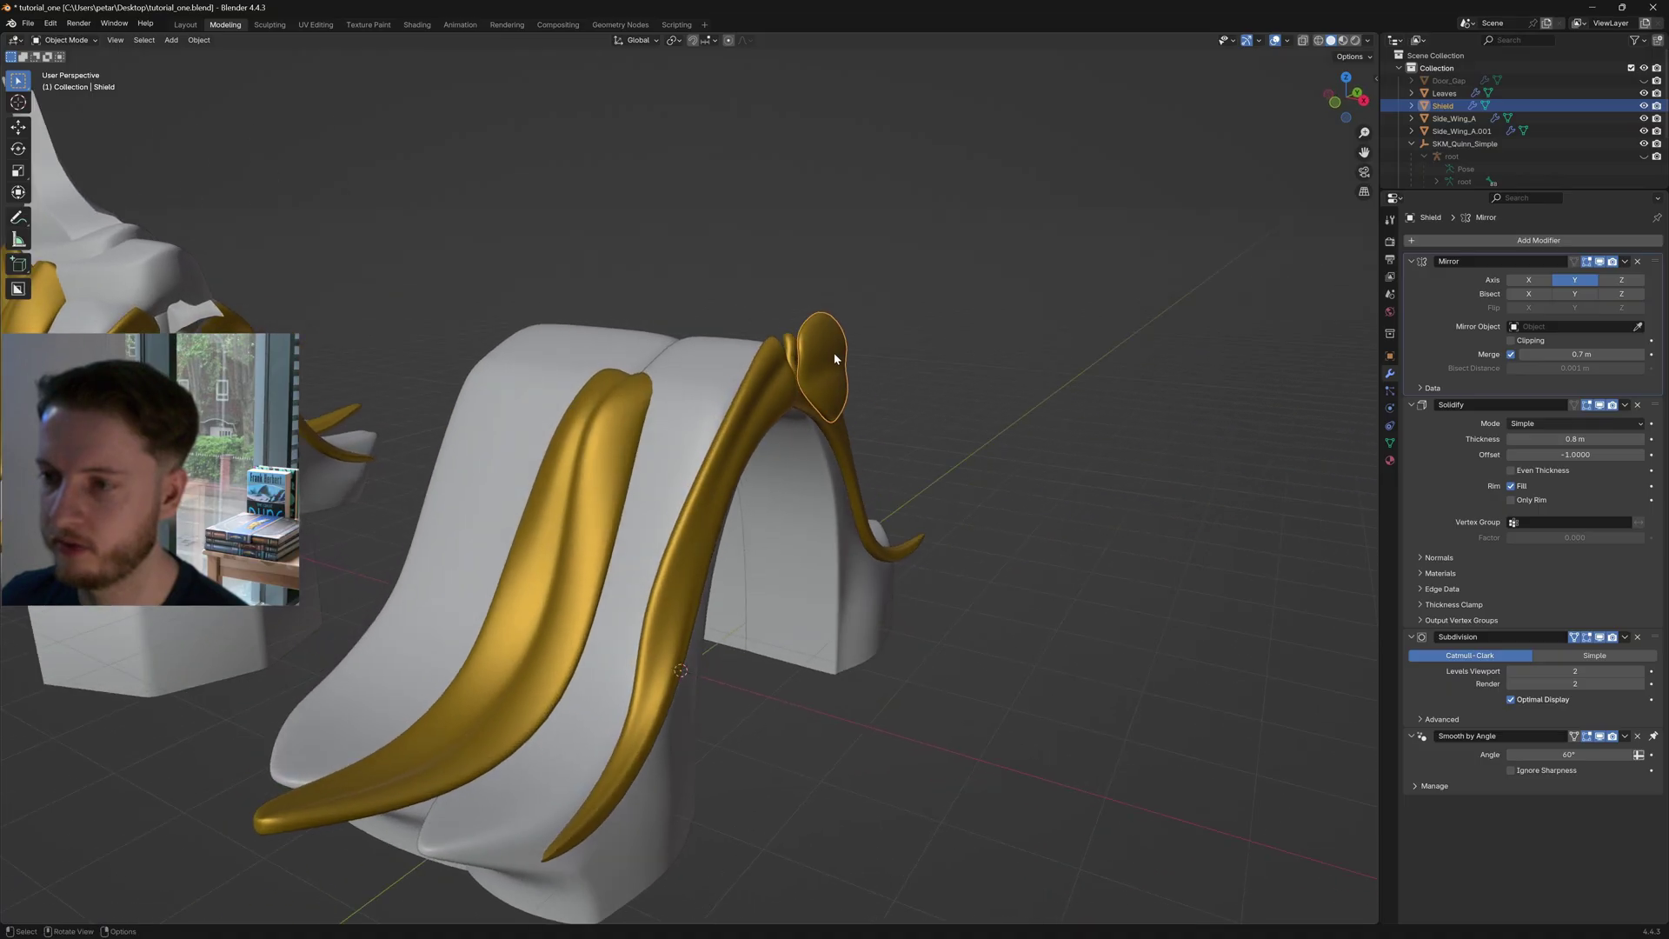
pyautogui.click(1336, 103)
pyautogui.press('g')
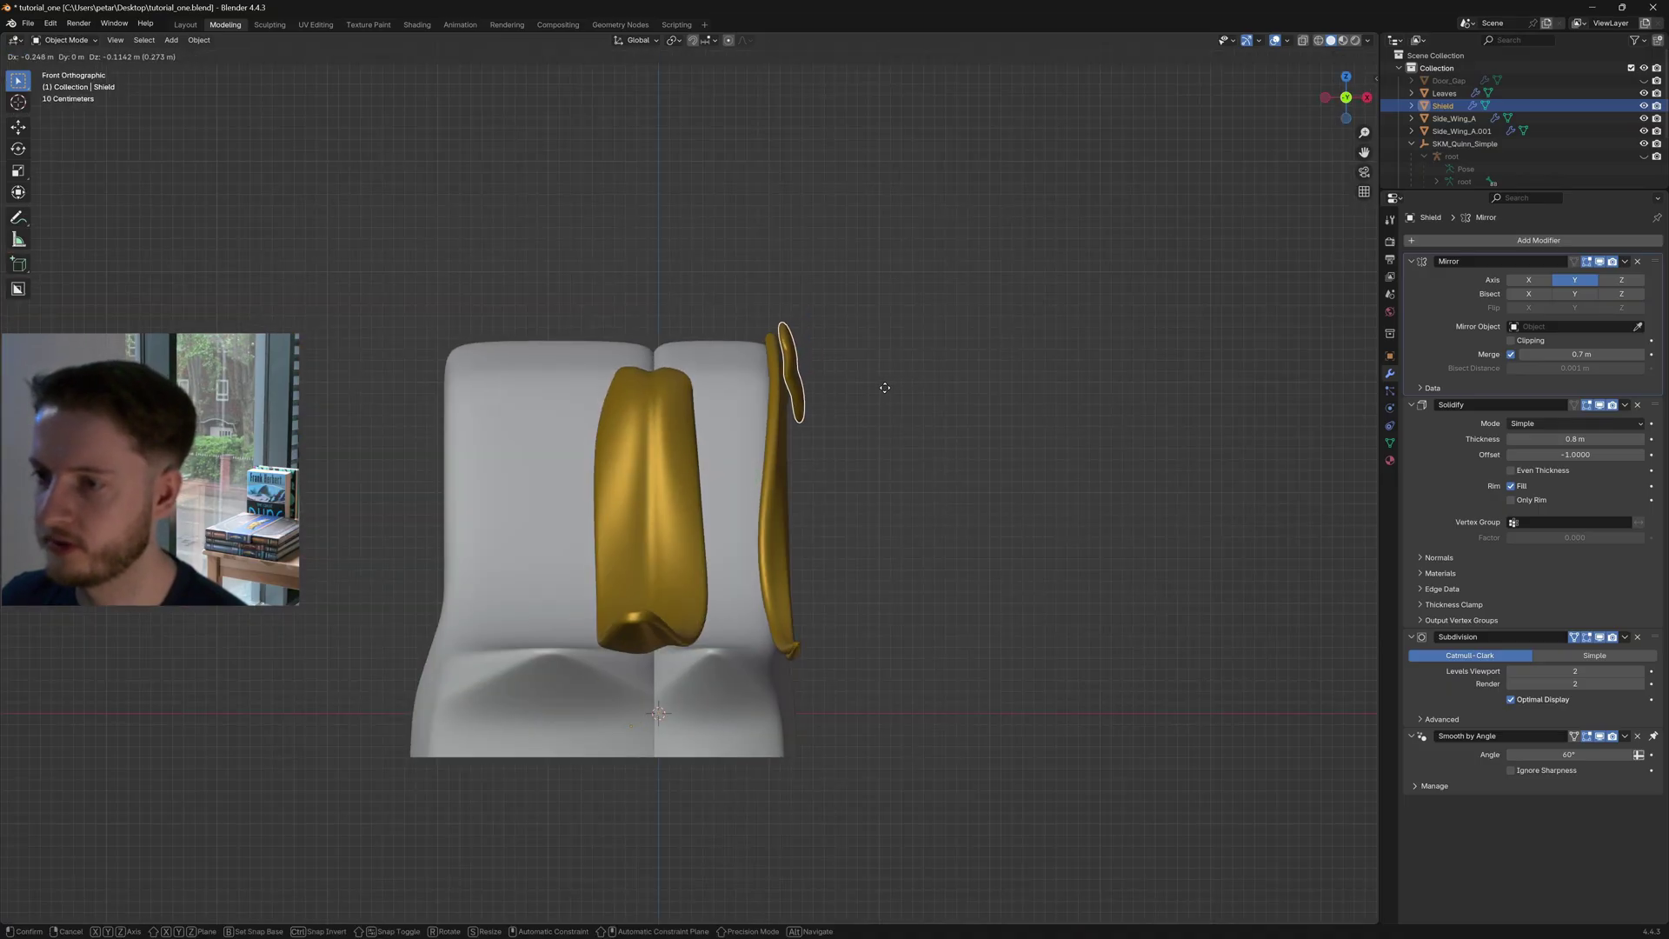
pyautogui.click(881, 388)
# Examine how the Shield sits against the gold trim at the arch's peak
pyautogui.moveTo(962, 390)
pyautogui.mouseDown(button='middle')
pyautogui.moveTo(847, 390)
pyautogui.moveTo(861, 400)
pyautogui.moveTo(821, 412)
pyautogui.moveTo(869, 377)
pyautogui.moveTo(835, 343)
pyautogui.moveTo(871, 337)
pyautogui.mouseUp(button='middle')
pyautogui.scroll(2, 861, 400)
pyautogui.click(869, 377)
pyautogui.click(483, 401)
pyautogui.click(804, 373)
pyautogui.click(872, 337)
pyautogui.moveTo(755, 373); pyautogui.dragTo(848, 376, button='middle')
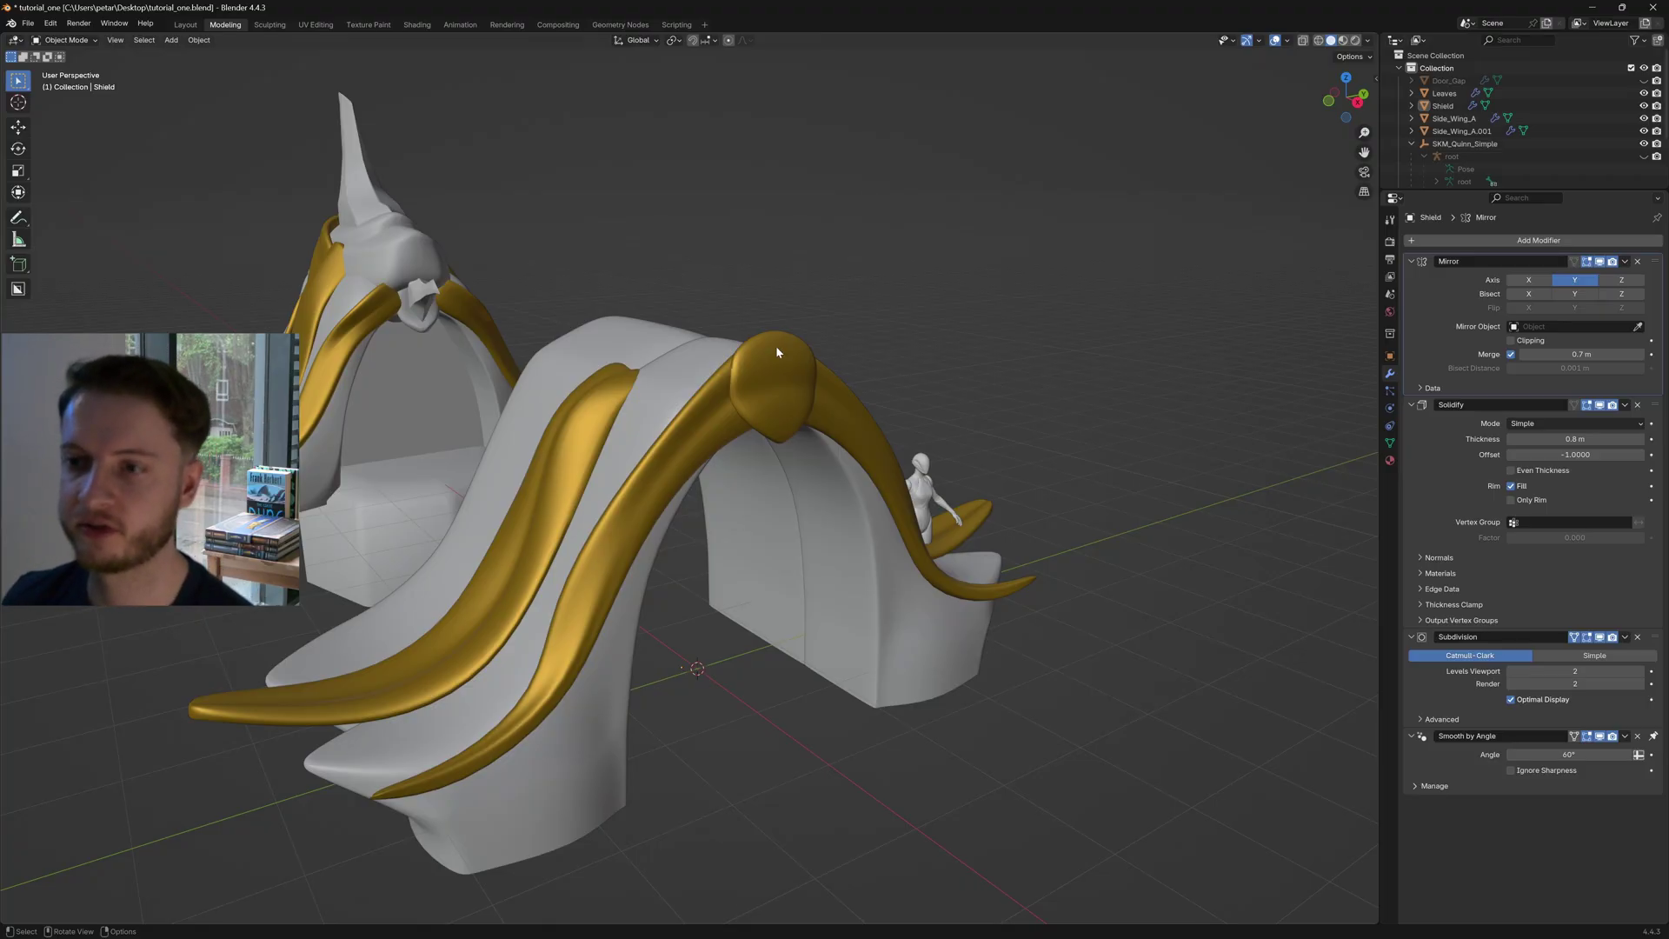
pyautogui.moveTo(776, 346)
pyautogui.mouseDown(button='middle')
pyautogui.moveTo(812, 328)
pyautogui.moveTo(710, 299)
pyautogui.moveTo(762, 317)
pyautogui.mouseUp(button='middle')
# Narrow the entire Shield mesh by scaling it along Y, and return to object mode
pyautogui.click(760, 368)
pyautogui.moveTo(925, 400); pyautogui.dragTo(897, 407, button='middle')
pyautogui.scroll(1, 896, 407)
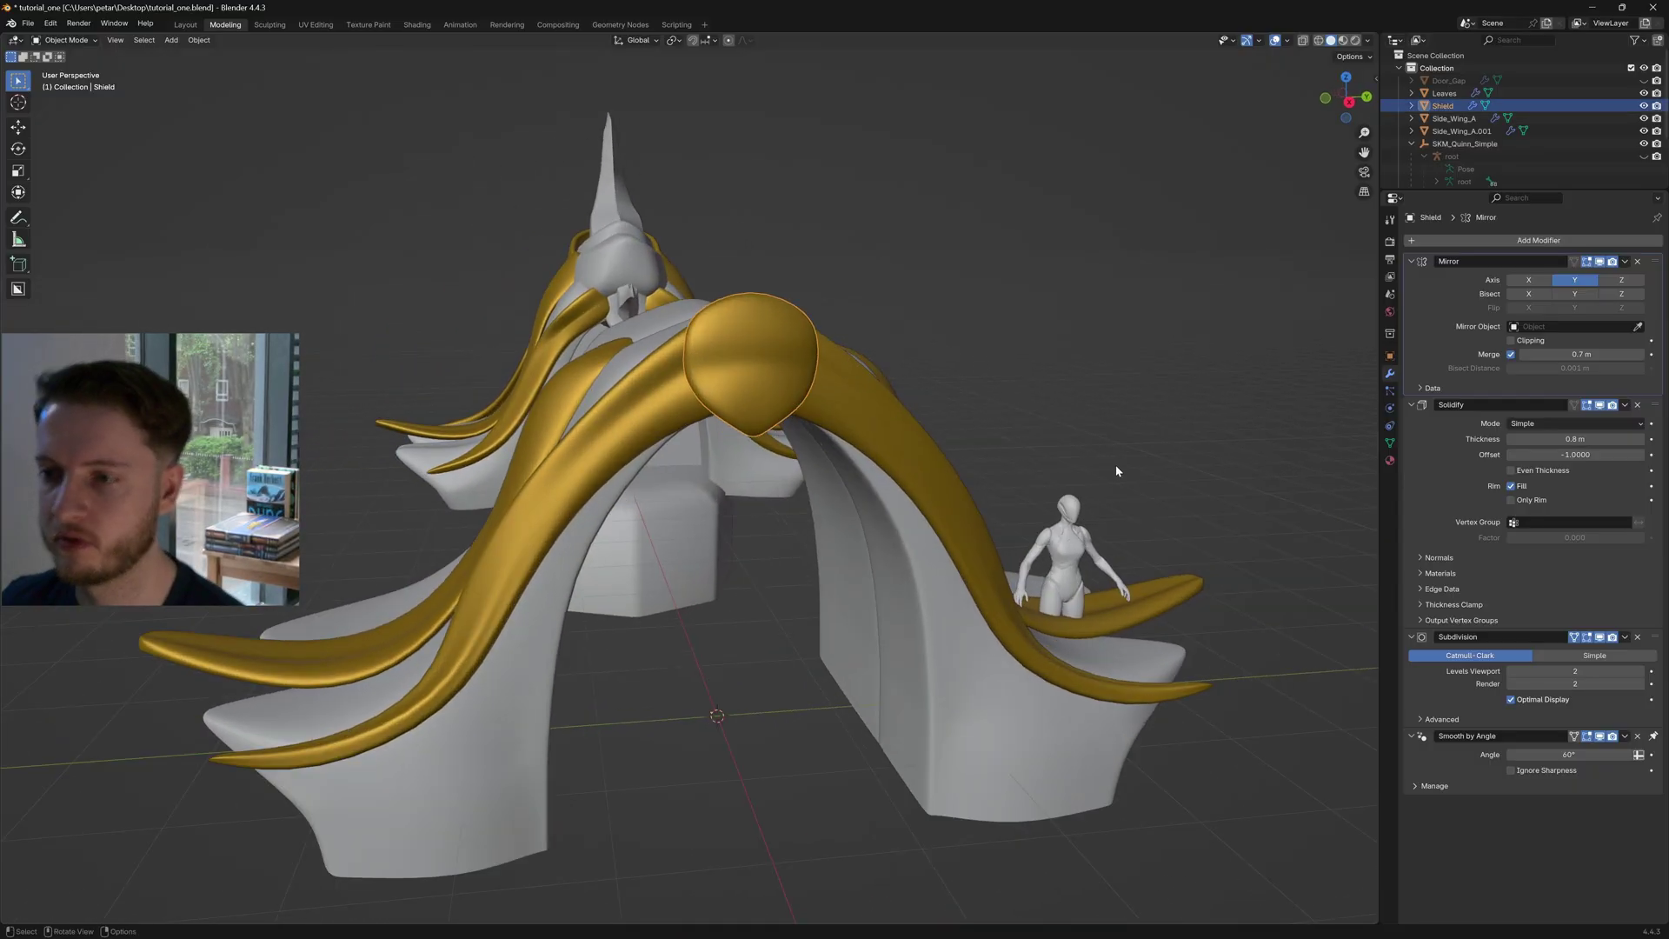
pyautogui.press('Tab')
pyautogui.press('a')
pyautogui.press('s')
pyautogui.press('x')
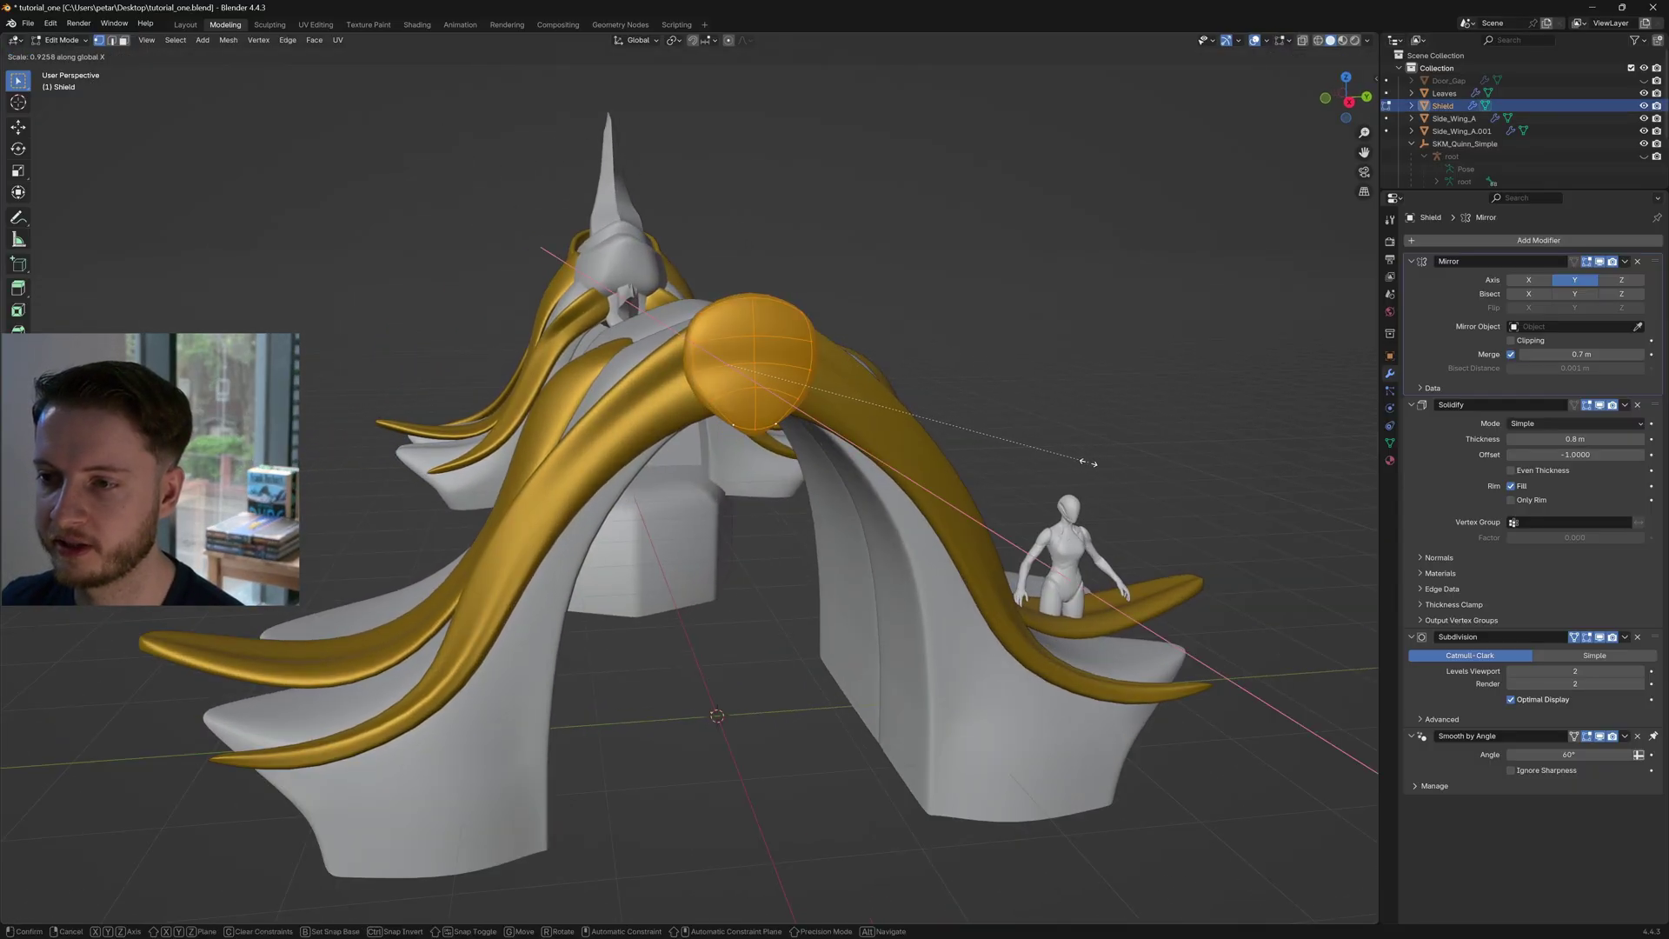
pyautogui.press('y')
pyautogui.click(989, 451)
pyautogui.press('Tab')
# Tilt the Shield slightly and nudge it into place against the front gold trim
pyautogui.scroll(-1, 976, 399)
pyautogui.moveTo(976, 398); pyautogui.dragTo(872, 403, button='middle')
pyautogui.click(767, 383)
pyautogui.scroll(1, 848, 390)
pyautogui.press('g')
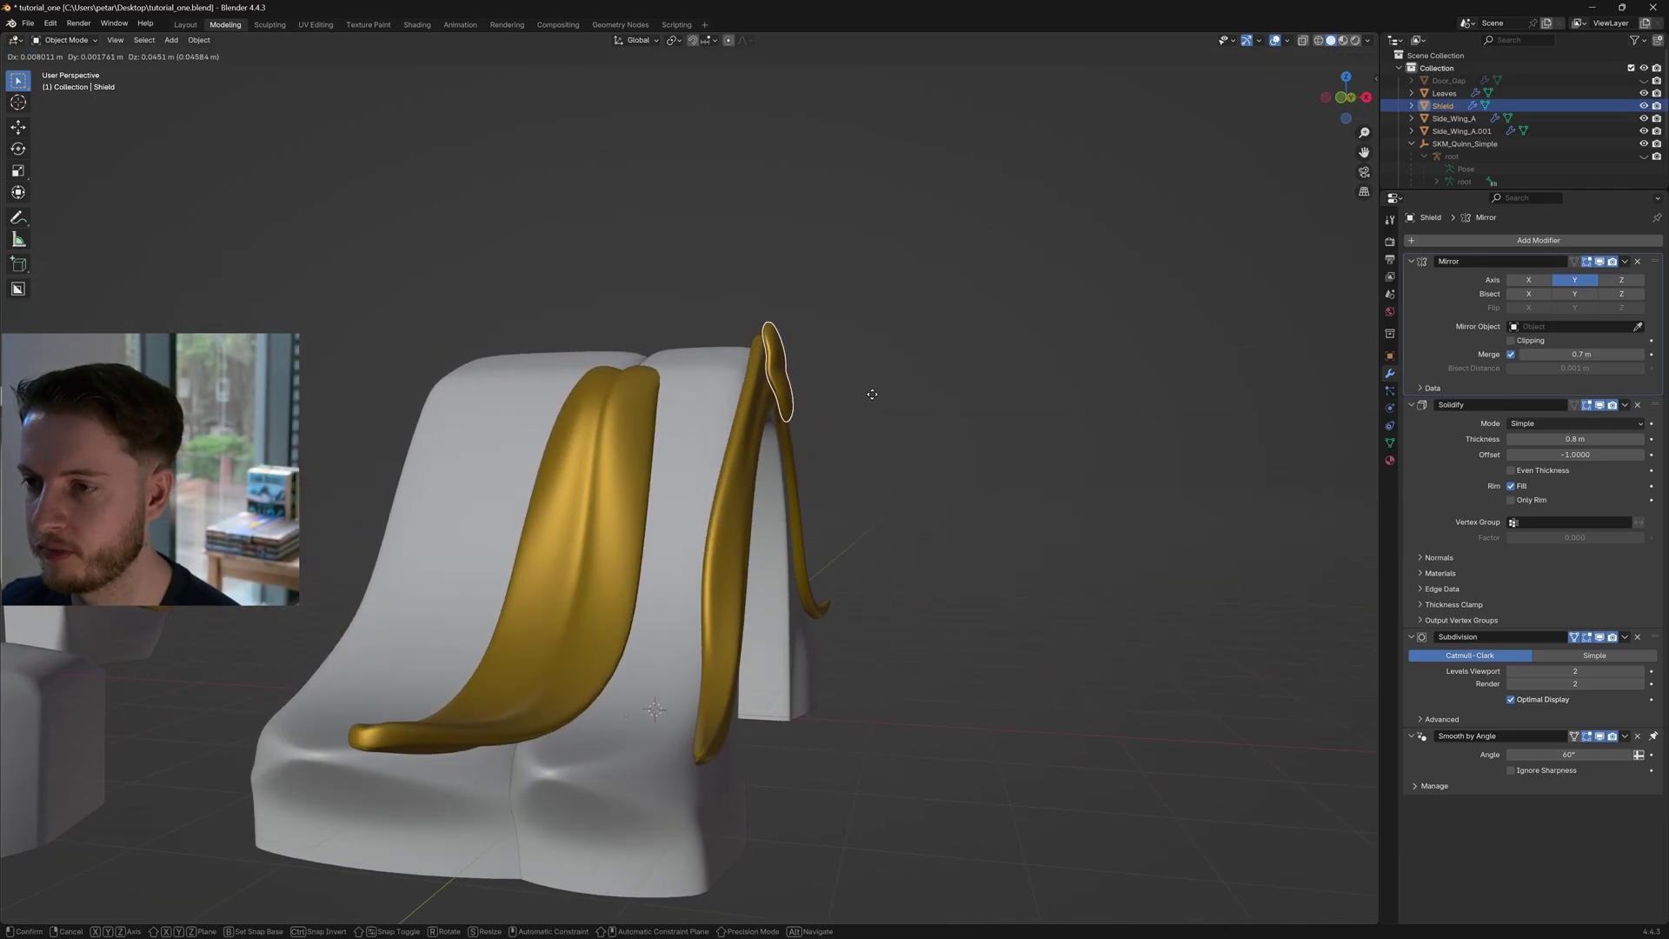
pyautogui.click(873, 396)
pyautogui.press('r')
pyautogui.click(911, 399)
pyautogui.press('g')
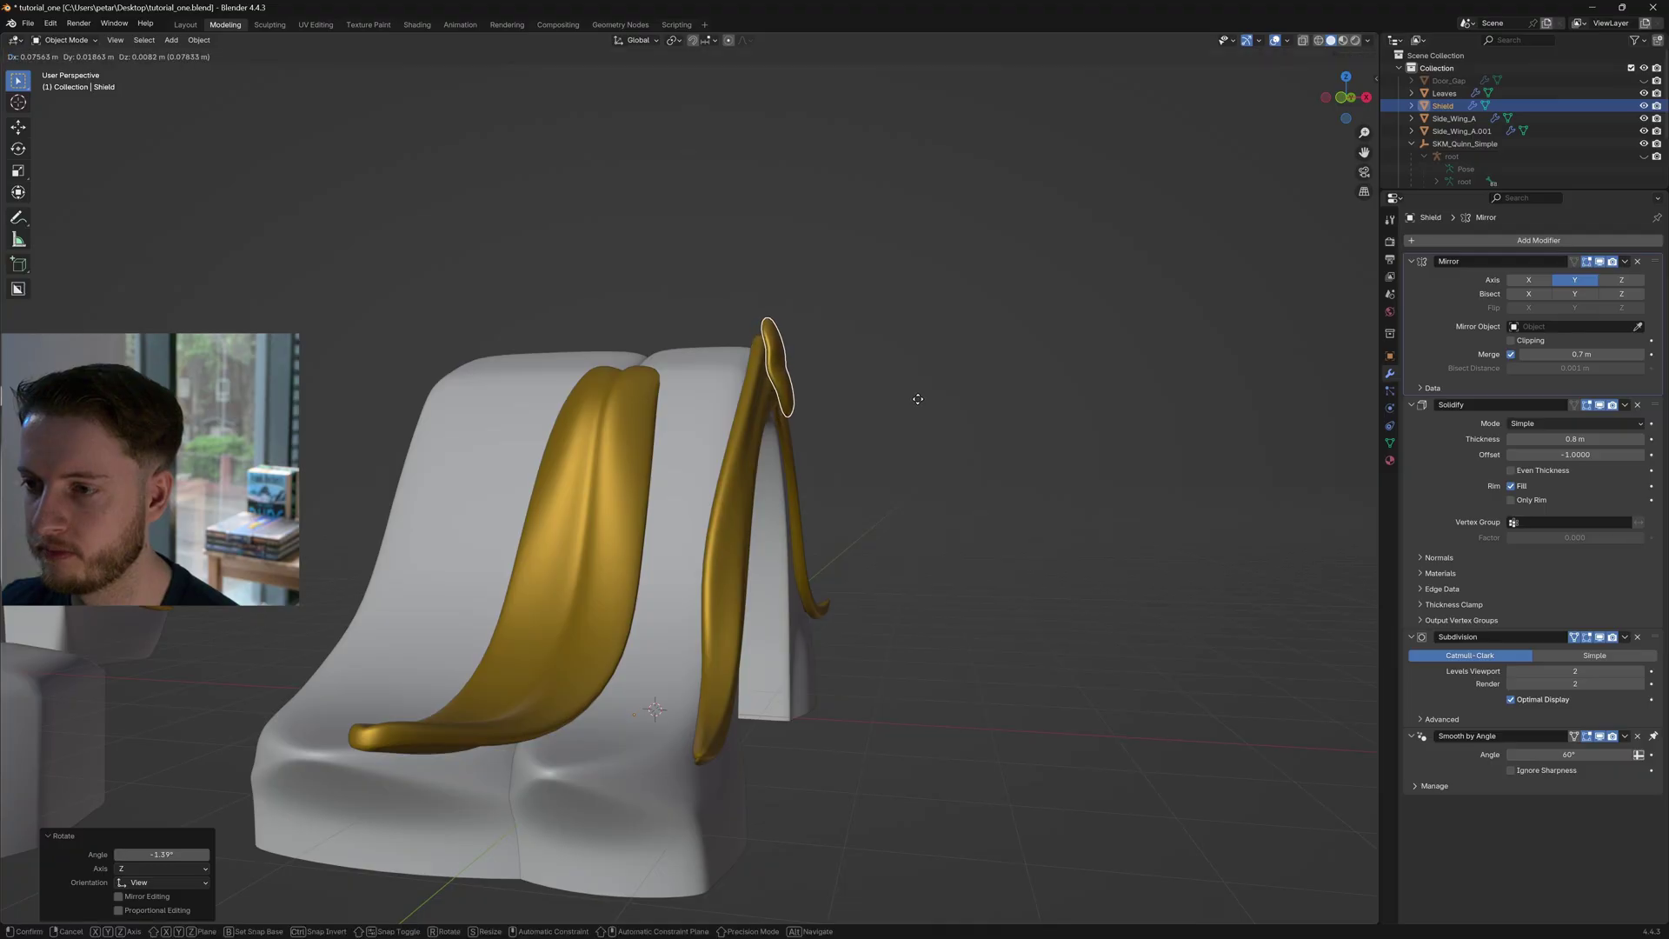
pyautogui.click(919, 398)
# Assign the GoldPreview material to the linked top ornament faces of SM_Entrance, and leave mesh editing
pyautogui.click(673, 292)
pyautogui.scroll(-3, 713, 322)
pyautogui.moveTo(739, 342); pyautogui.dragTo(558, 379, button='middle')
pyautogui.click(566, 357)
pyautogui.press('Tab')
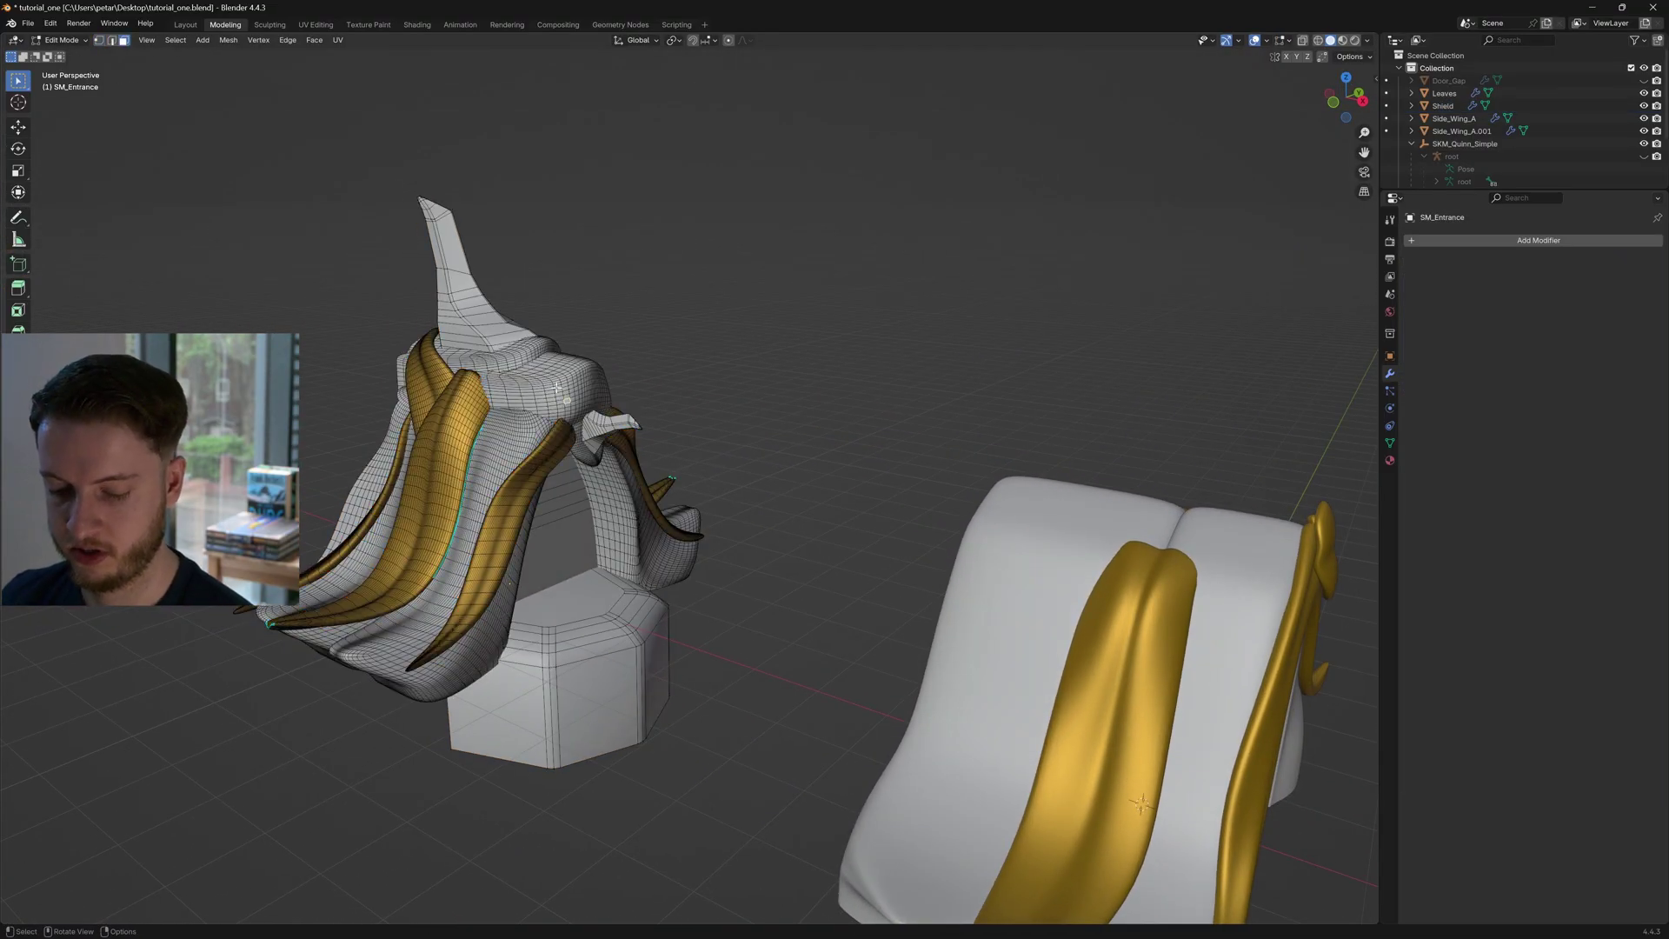
pyautogui.click(567, 401)
pyautogui.hotkey('ctrl', 'l')
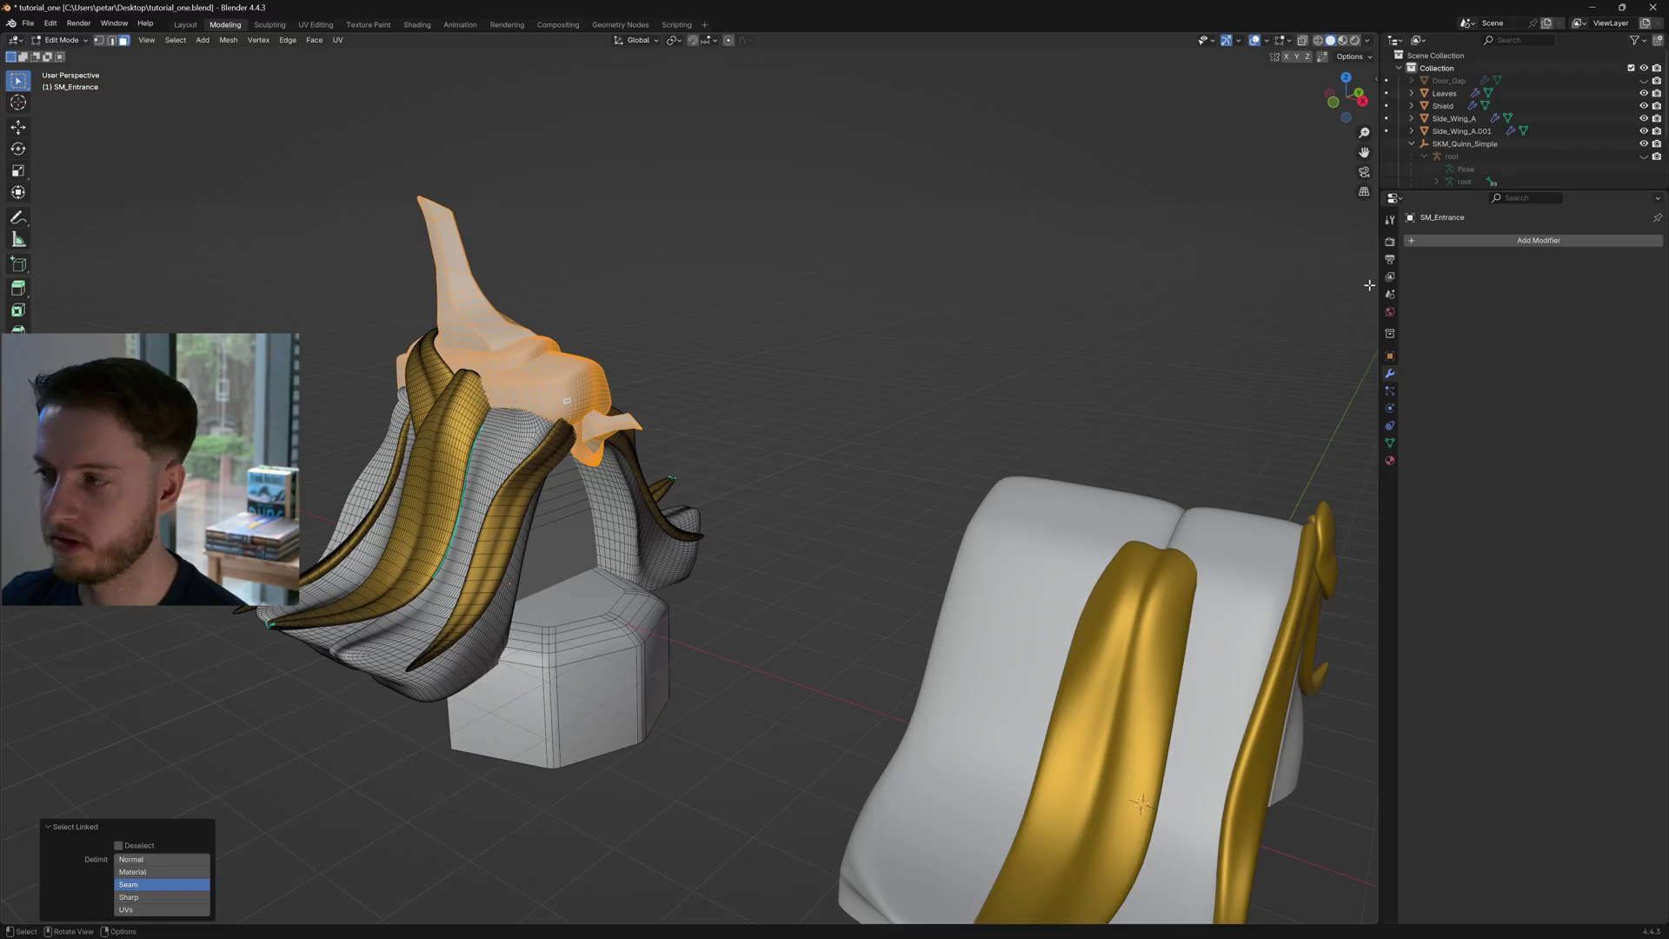
pyautogui.click(1390, 460)
pyautogui.click(1441, 281)
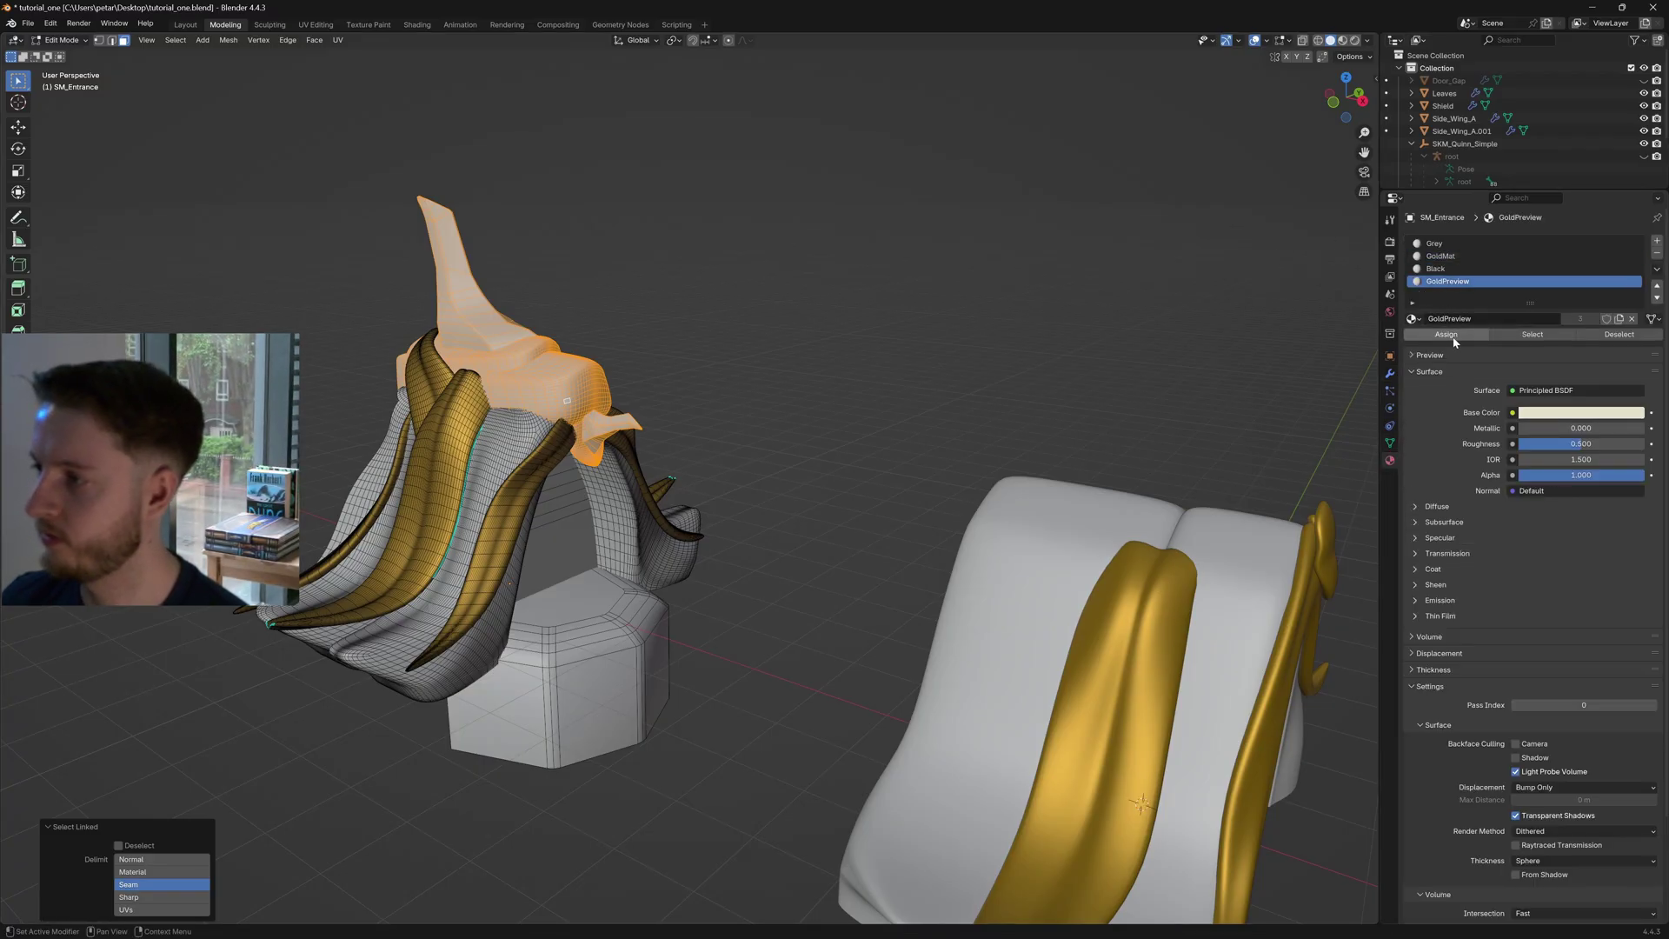
pyautogui.click(1446, 334)
pyautogui.press('Tab')
# Add a cube mesh to the scene at the world origin
pyautogui.moveTo(982, 417); pyautogui.dragTo(783, 368, button='middle')
pyautogui.keyDown('shift'); pyautogui.moveTo(873, 532); pyautogui.dragTo(862, 519, button='middle'); pyautogui.keyUp('shift')
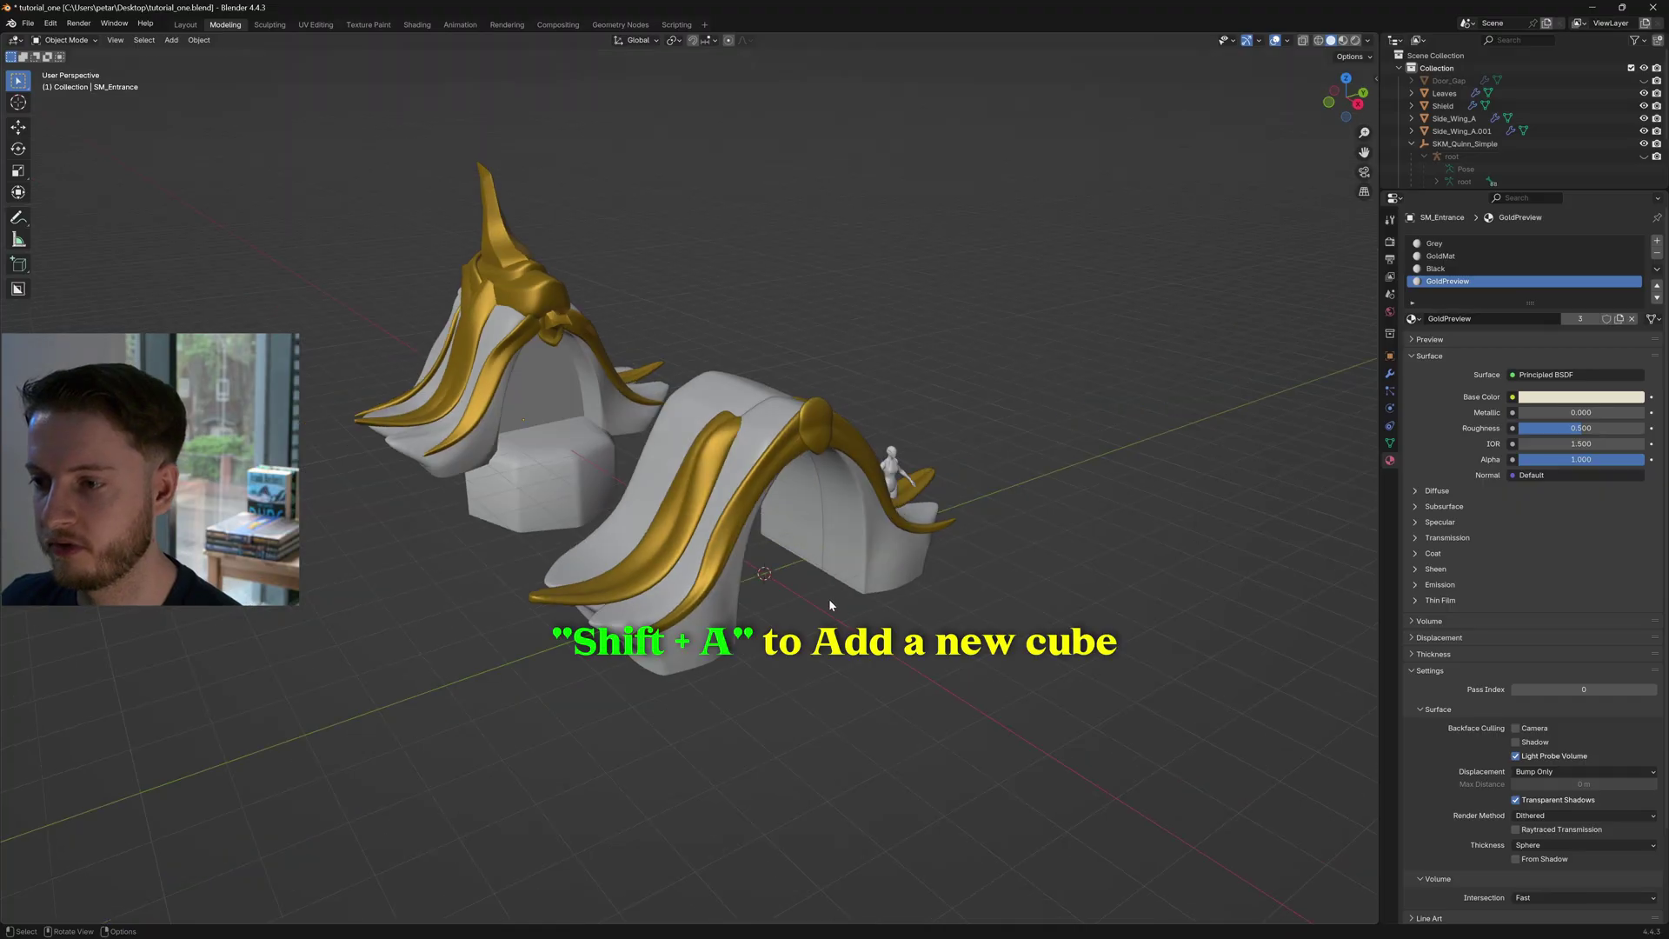
pyautogui.hotkey('shift', 'a')
pyautogui.moveTo(828, 598)
pyautogui.click(882, 613)
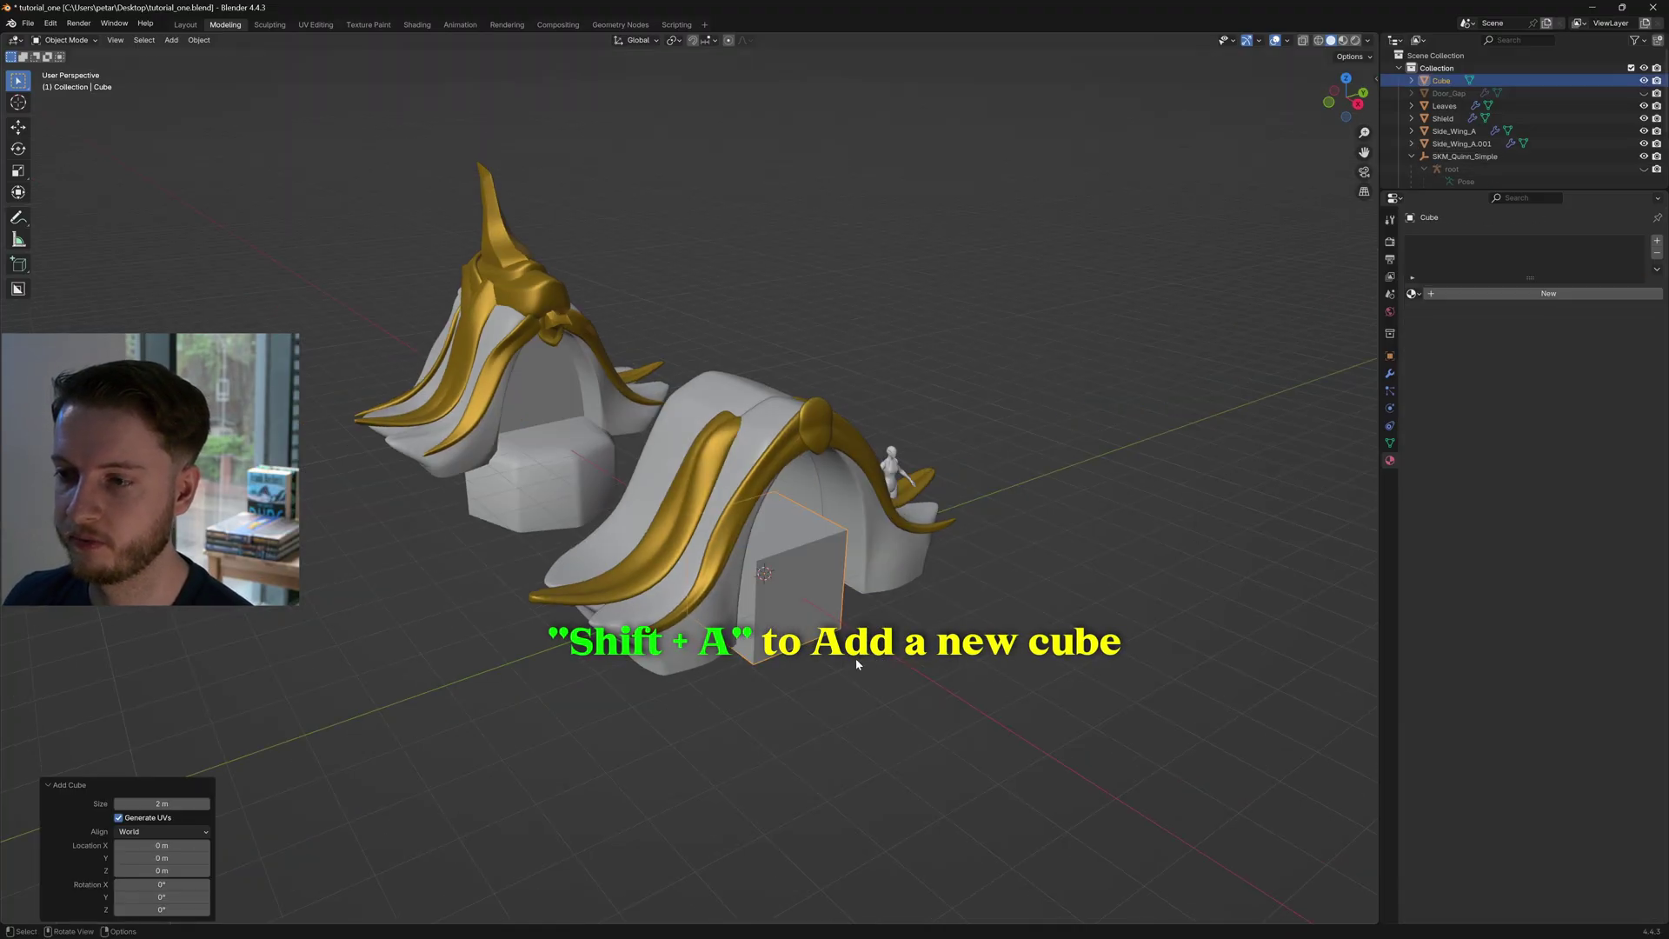
# Raise the cube about 1.9 m along Z above the arch and scale it down uniformly
pyautogui.press('g')
pyautogui.press('z')
pyautogui.click(1152, 523)
pyautogui.press('s')
pyautogui.click(904, 463)
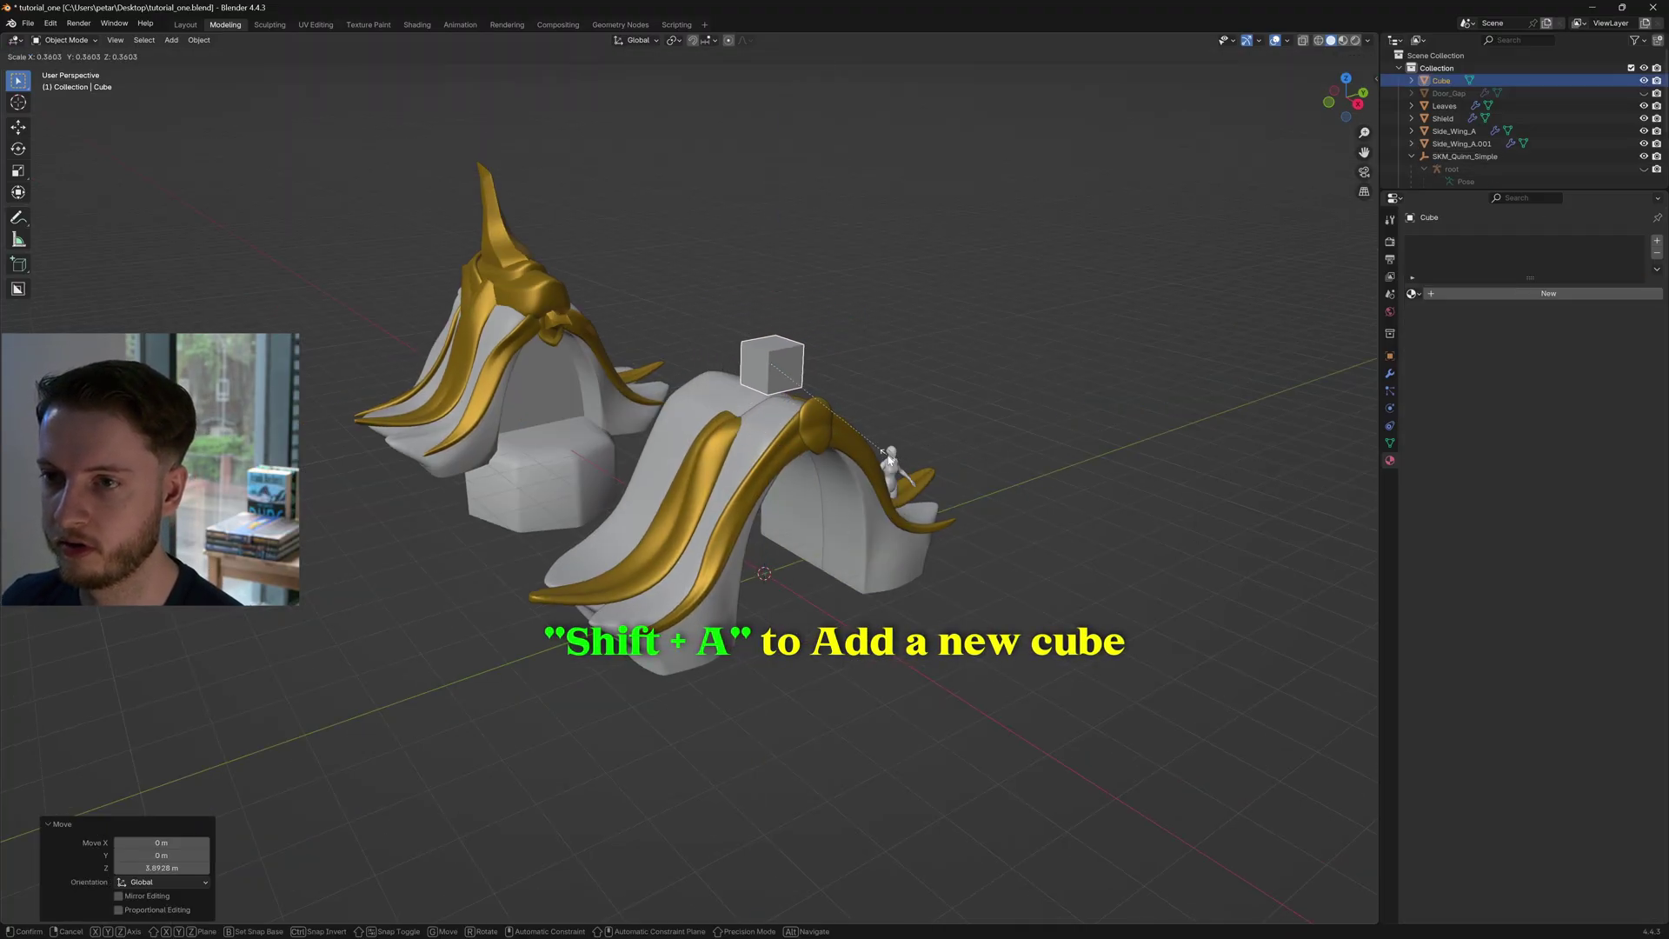
# Move the cube along Y to centre it over the arch
pyautogui.moveTo(905, 462); pyautogui.dragTo(784, 477, button='middle')
pyautogui.press('g')
pyautogui.press('y')
pyautogui.click(869, 502)
# Isolate the cube and split it lengthwise with a loop cut through the middle
pyautogui.press('Tab')
pyautogui.hotkey('shift', 'space')
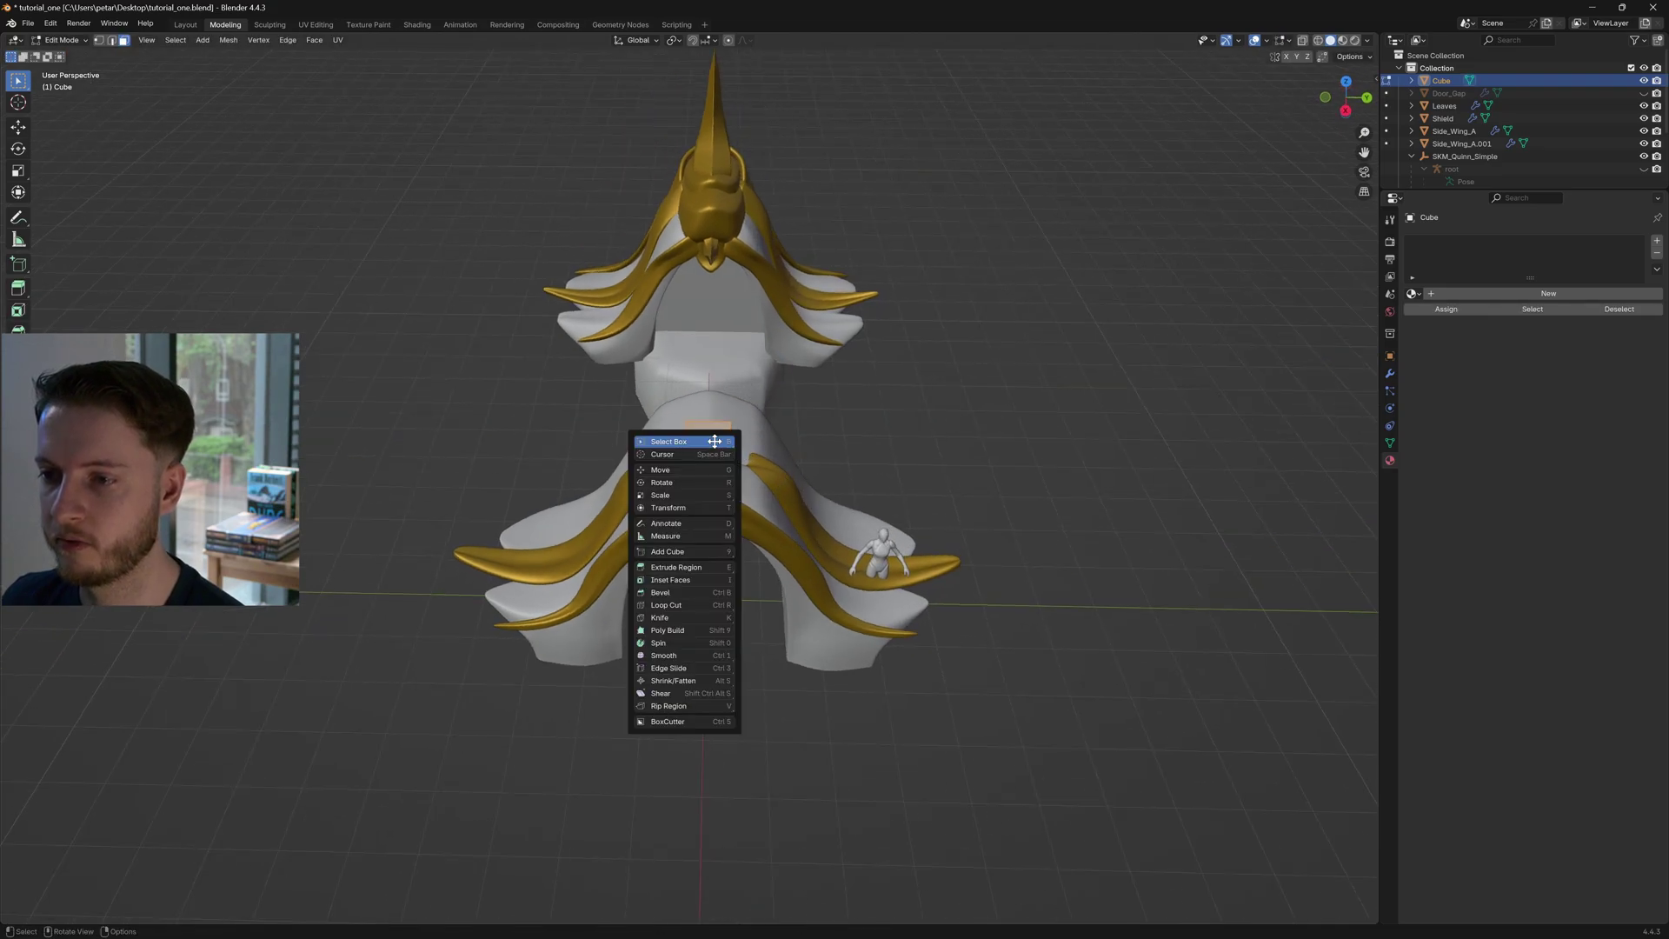
pyautogui.click(687, 605)
pyautogui.press('KP_Divide')
pyautogui.scroll(-10, 761, 469)
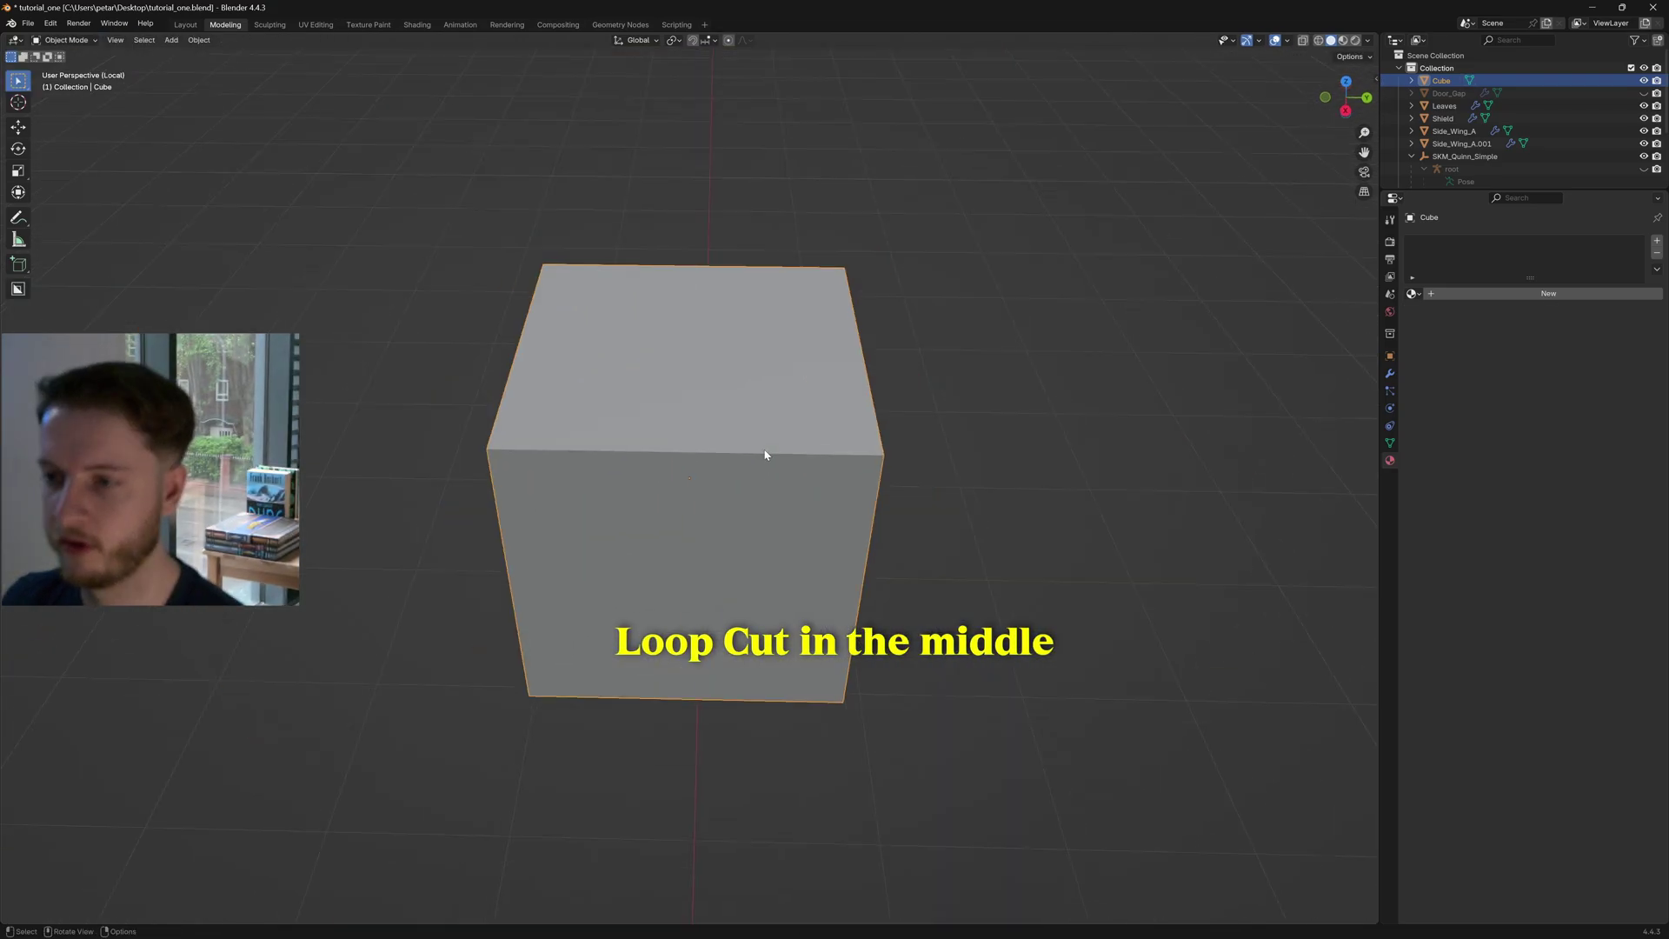
pyautogui.click(719, 472)
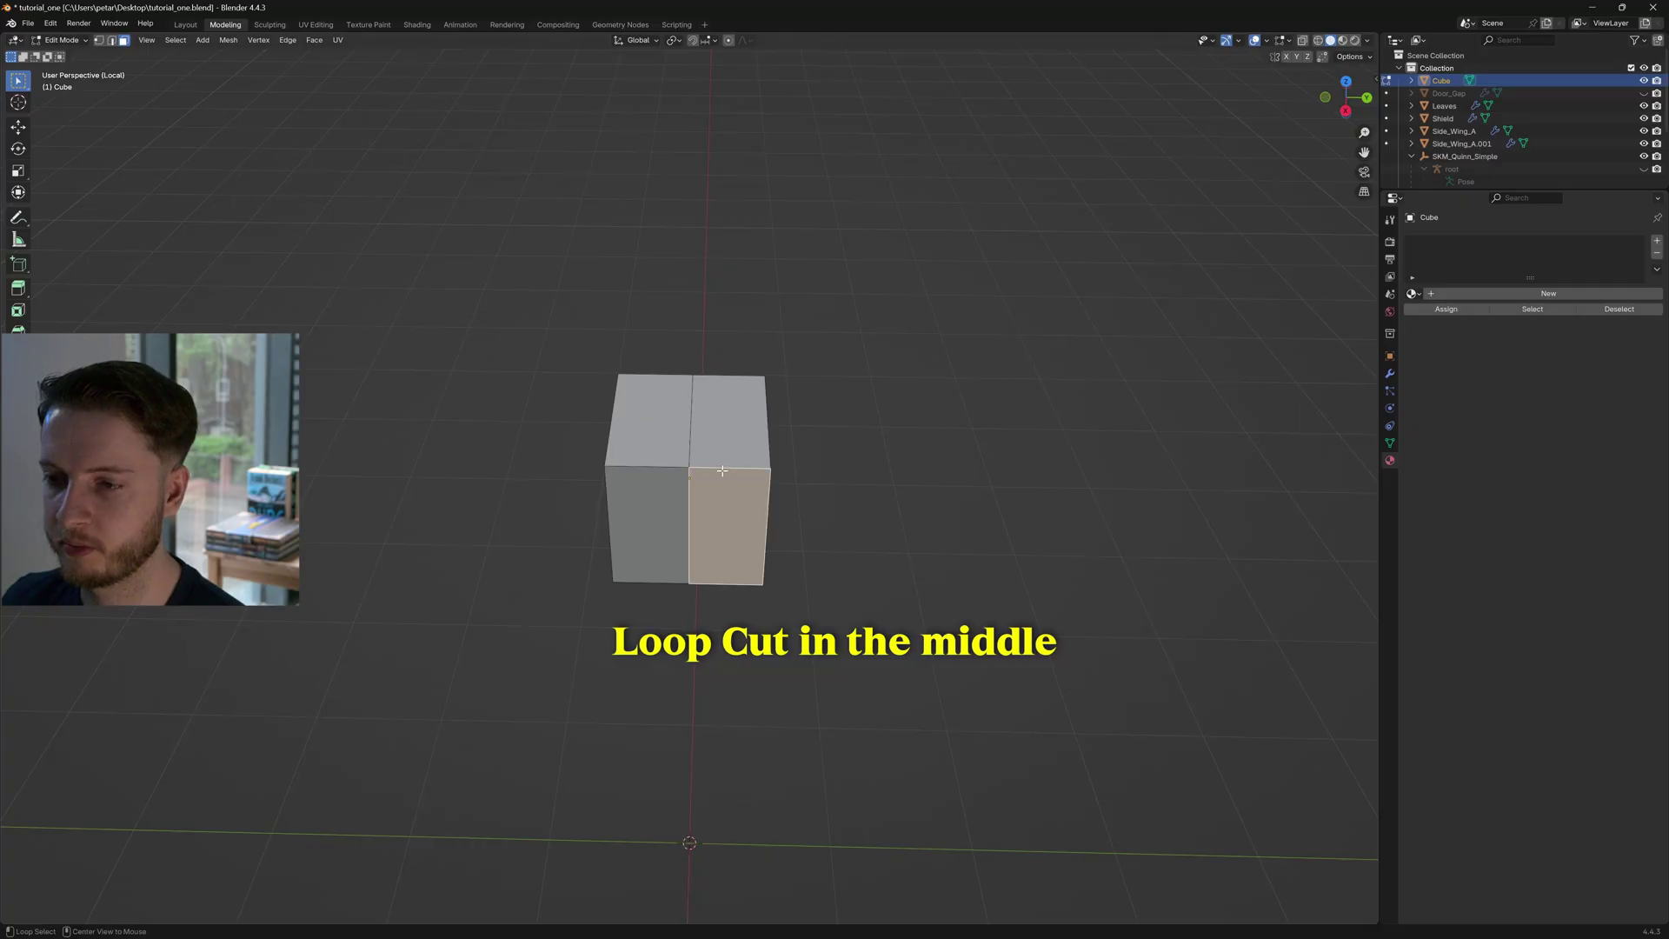
# Delete the faces of one half of the split cube, and return to the full scene in Object Mode
pyautogui.moveTo(794, 470); pyautogui.dragTo(866, 461, button='middle')
pyautogui.press('x')
pyautogui.click(812, 398)
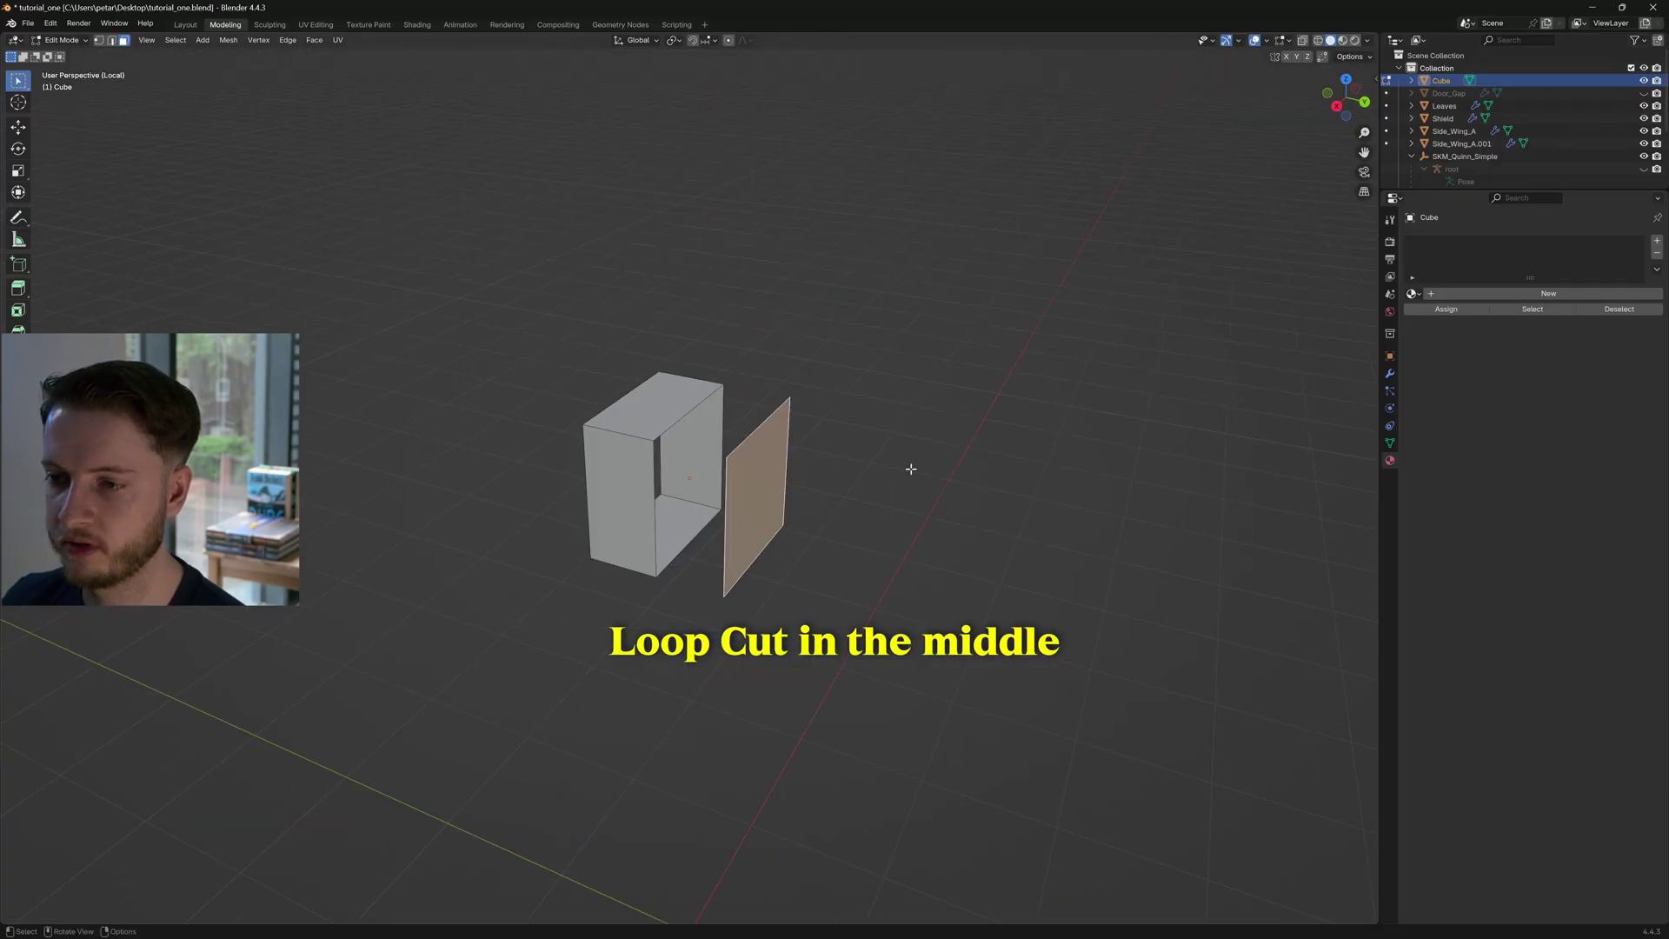
pyautogui.press('KP_Divide')
pyautogui.press('Tab')
pyautogui.moveTo(741, 481); pyautogui.dragTo(993, 396, button='middle')
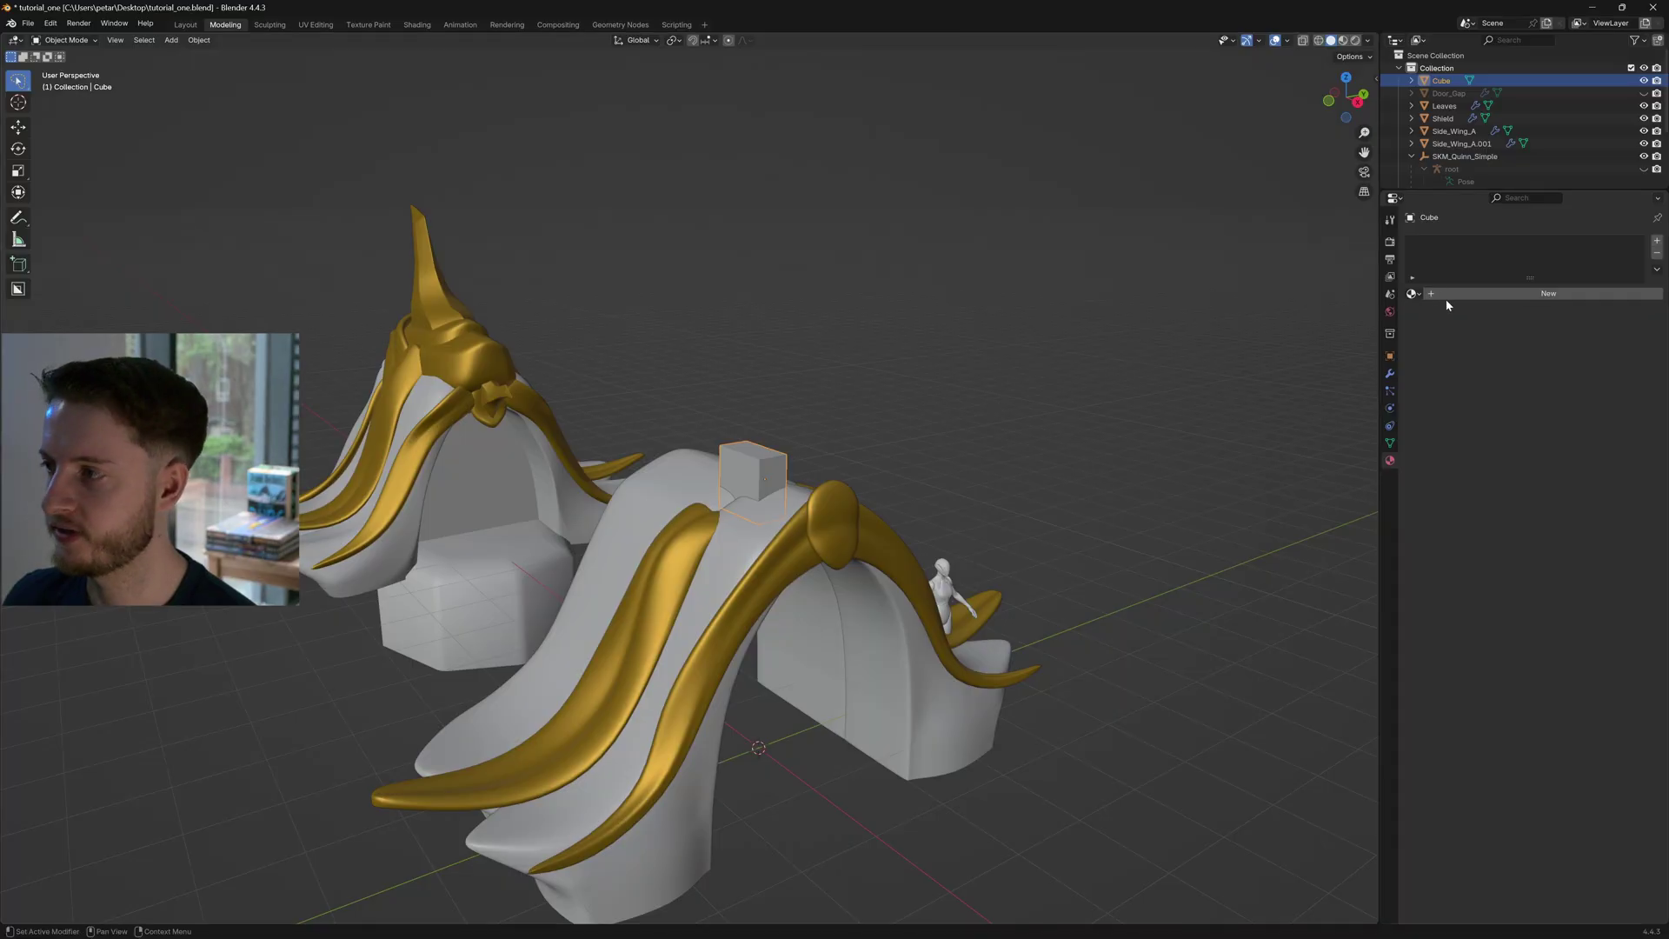
# Add a Mirror modifier to the half cube and set its axis to Y only
pyautogui.click(1391, 442)
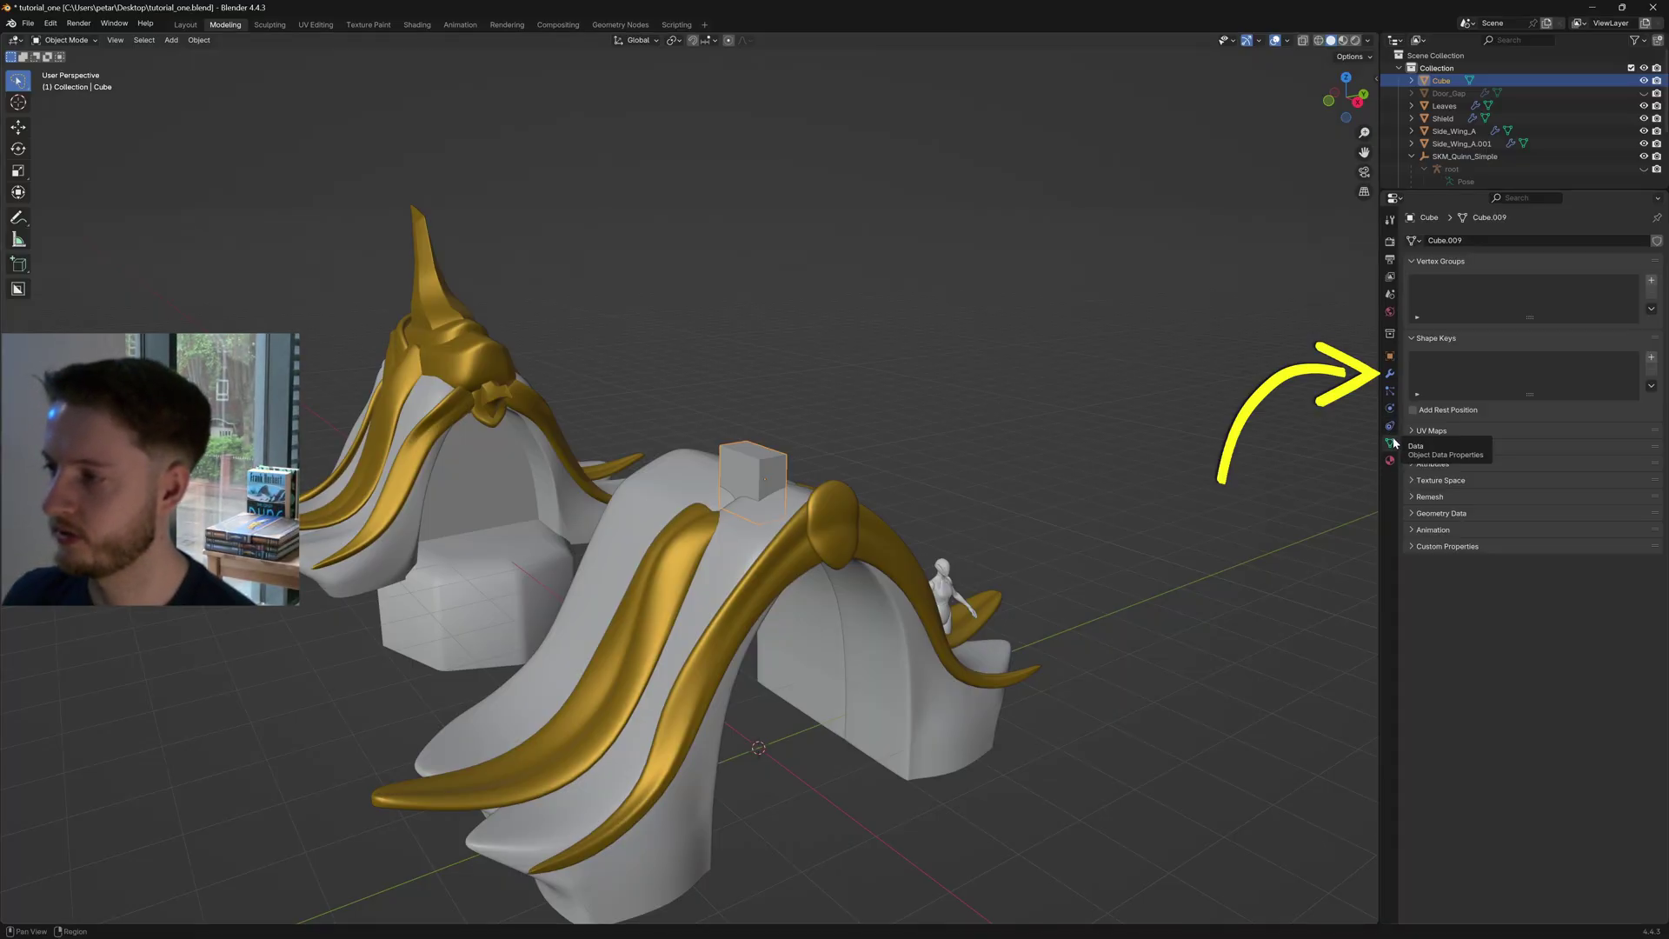
pyautogui.click(1389, 376)
pyautogui.click(1469, 242)
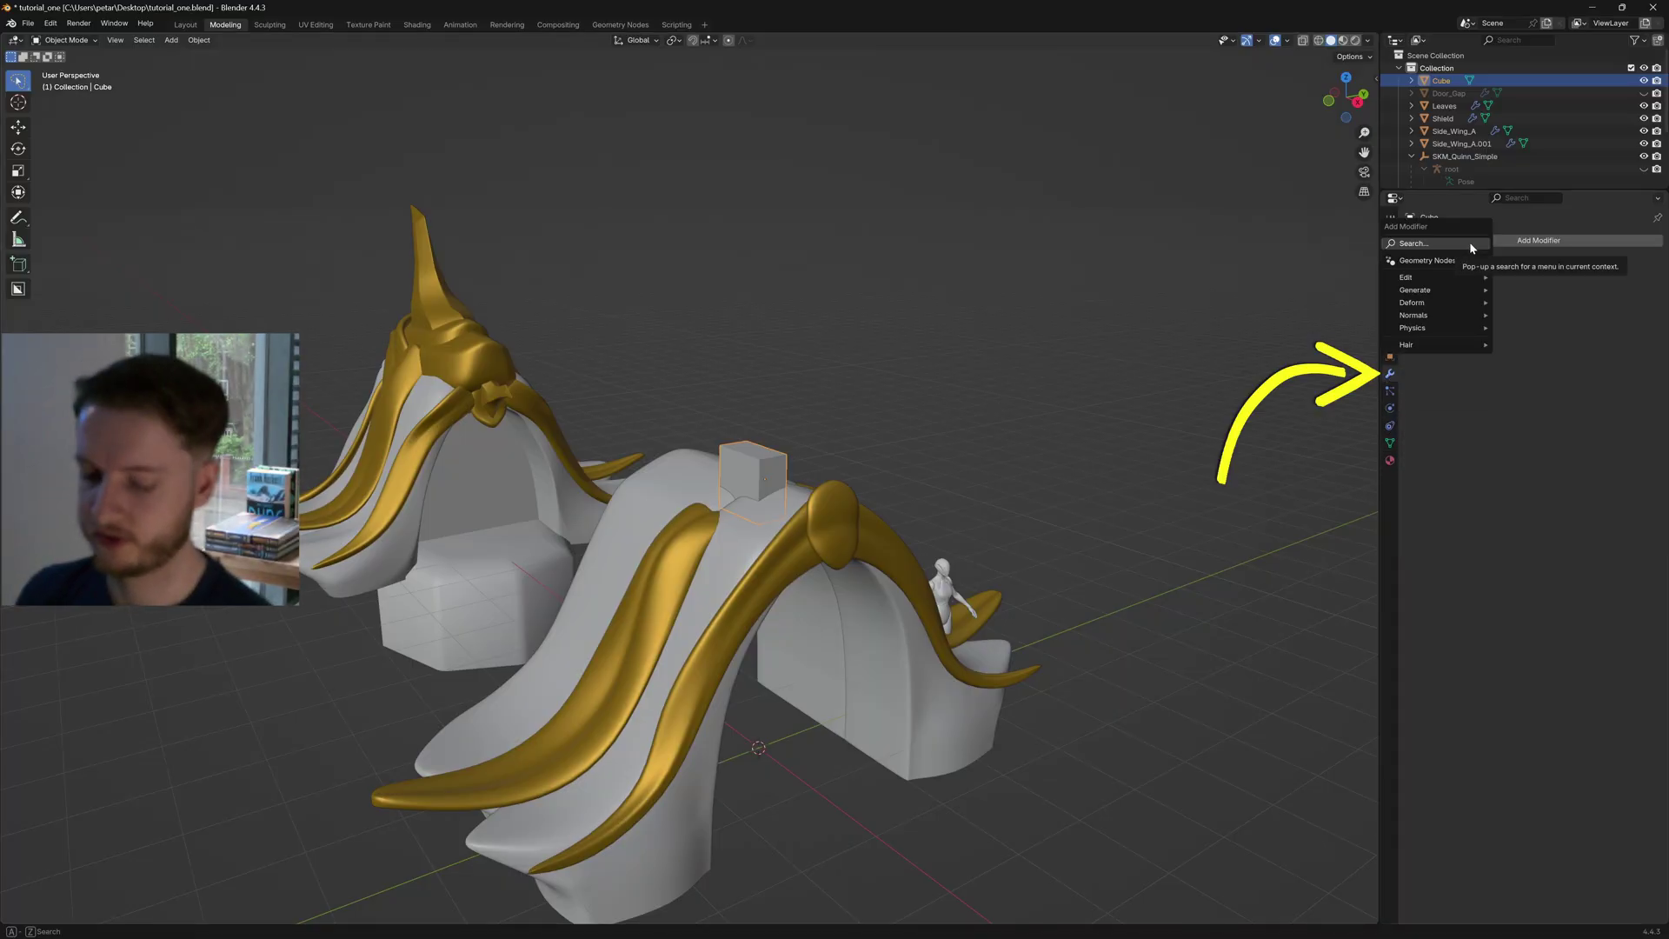
pyautogui.write('m')
pyautogui.press('Return')
pyautogui.moveTo(1171, 374); pyautogui.dragTo(1121, 385, button='middle')
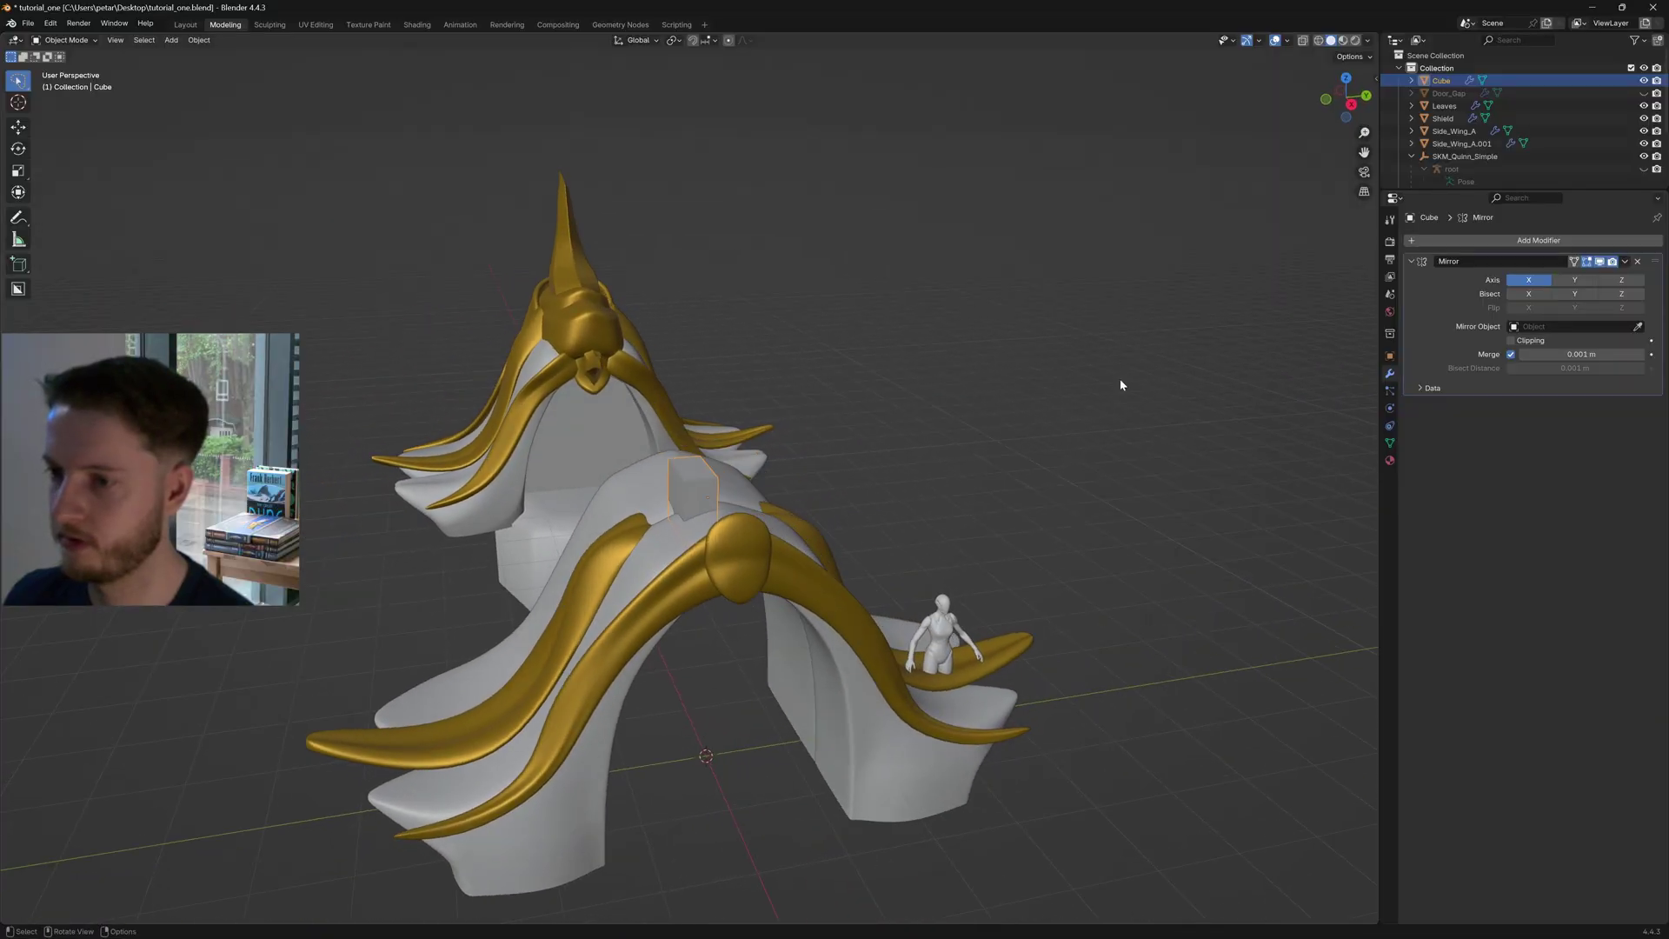
pyautogui.moveTo(1156, 322); pyautogui.dragTo(1121, 330, button='middle')
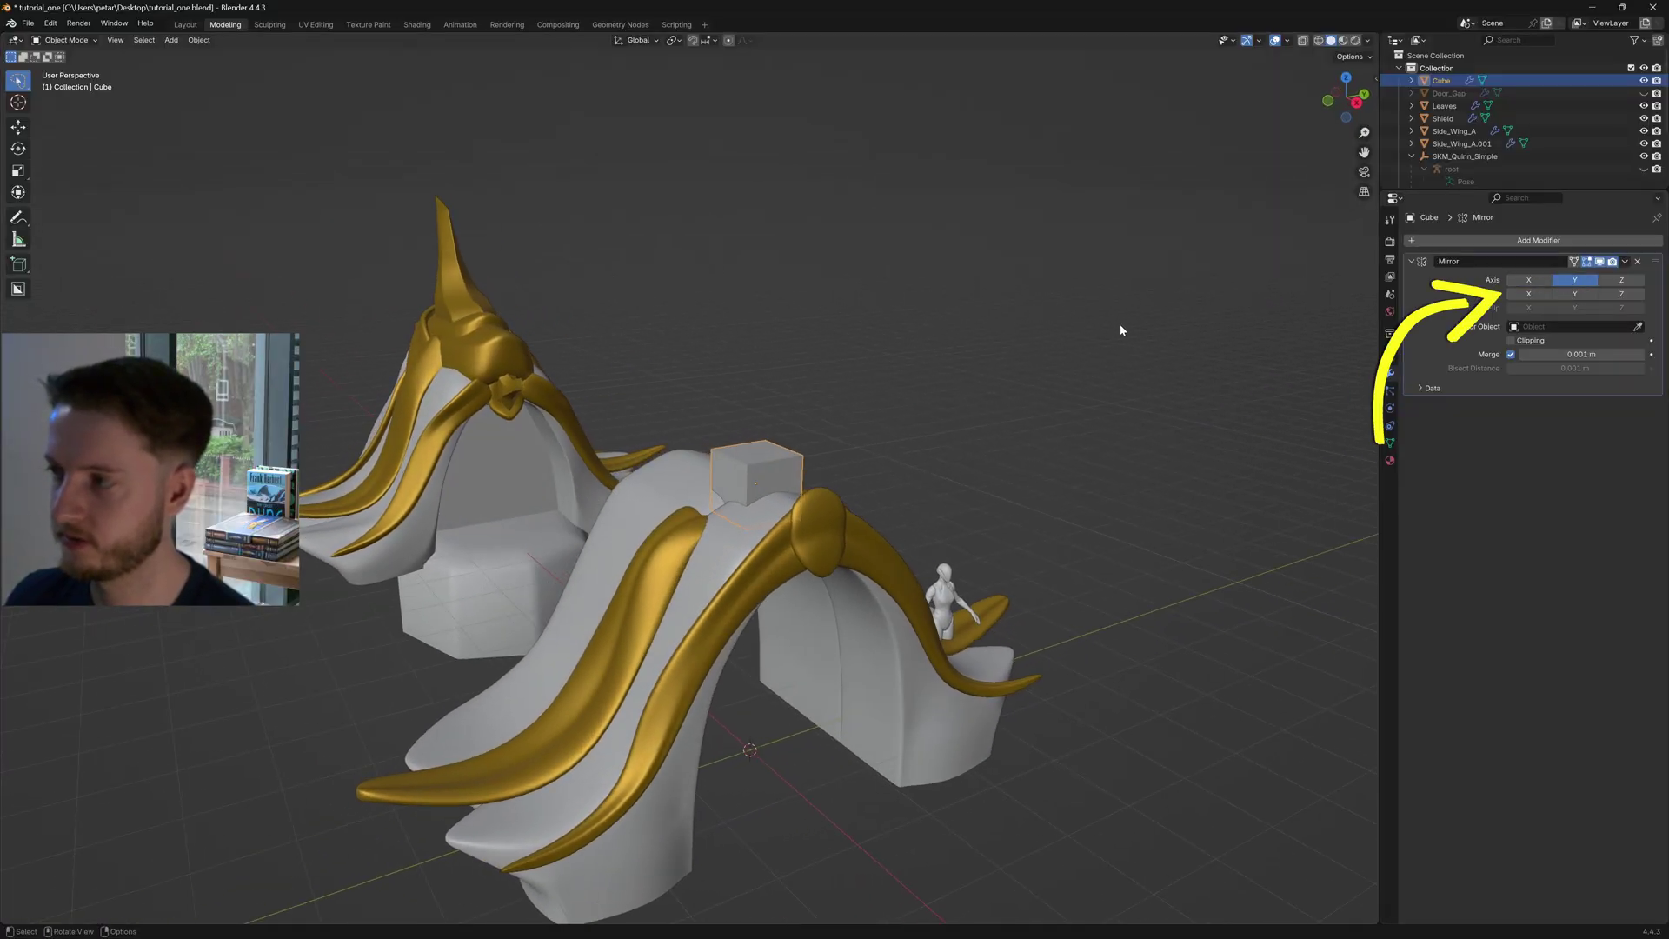
# Add a Subdivision Surface modifier to the mirrored cube
pyautogui.click(1515, 242)
pyautogui.write('sub')
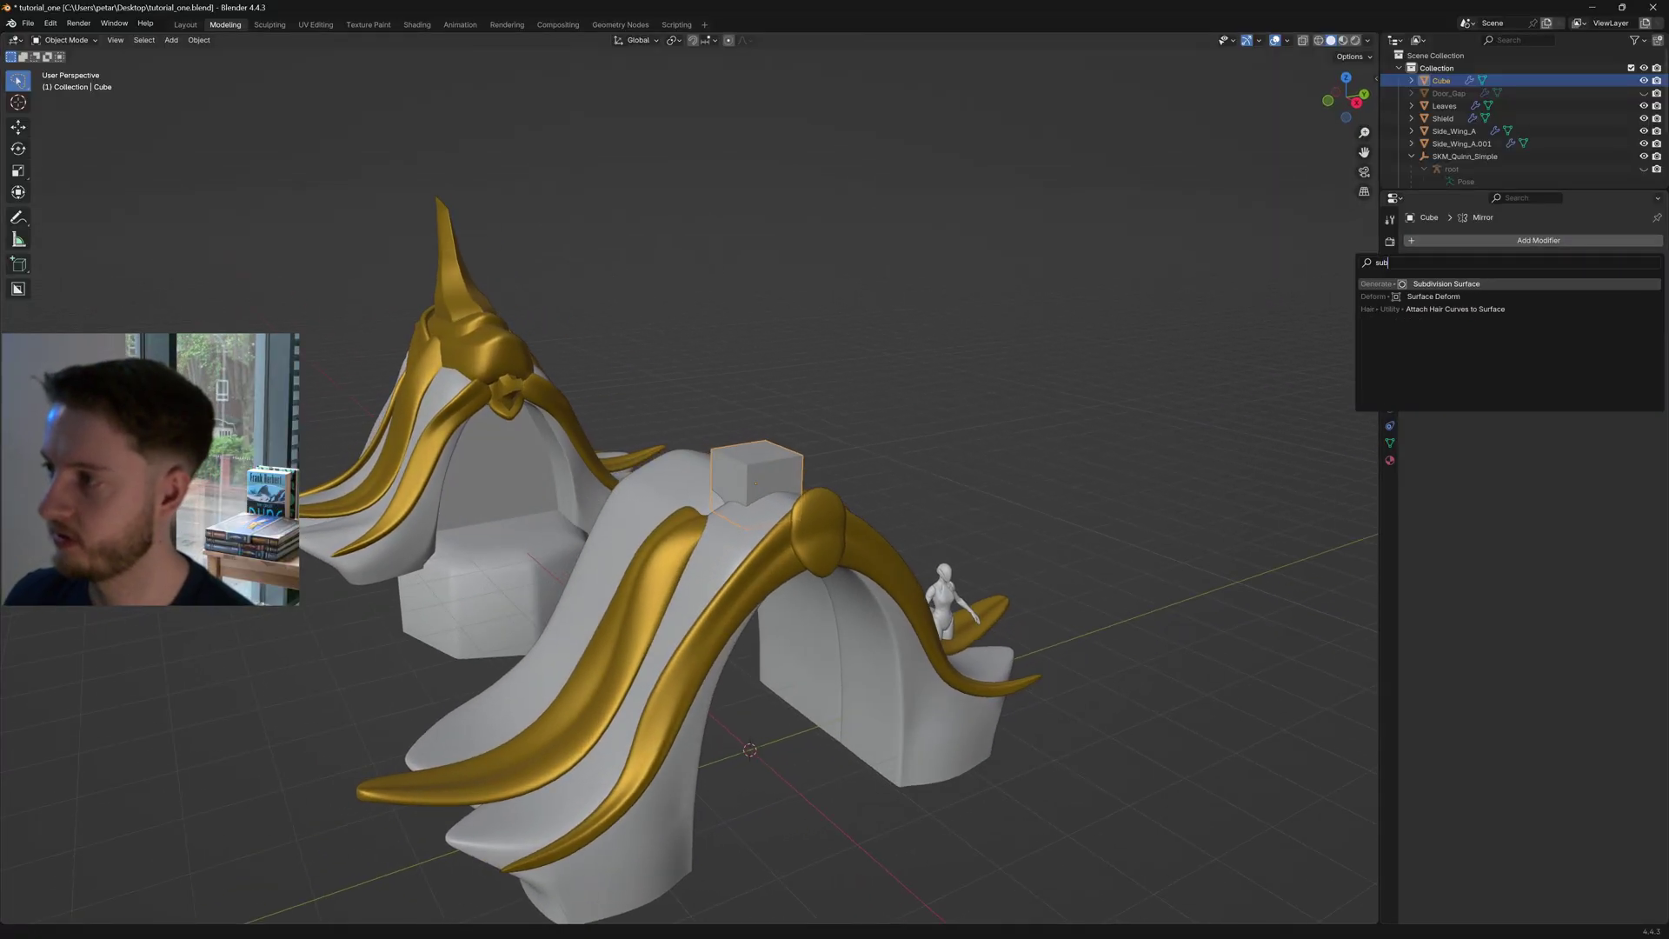
pyautogui.click(1438, 285)
pyautogui.moveTo(922, 374); pyautogui.dragTo(993, 384, button='middle')
# Give the cube the existing GoldPreview material
pyautogui.press('Tab')
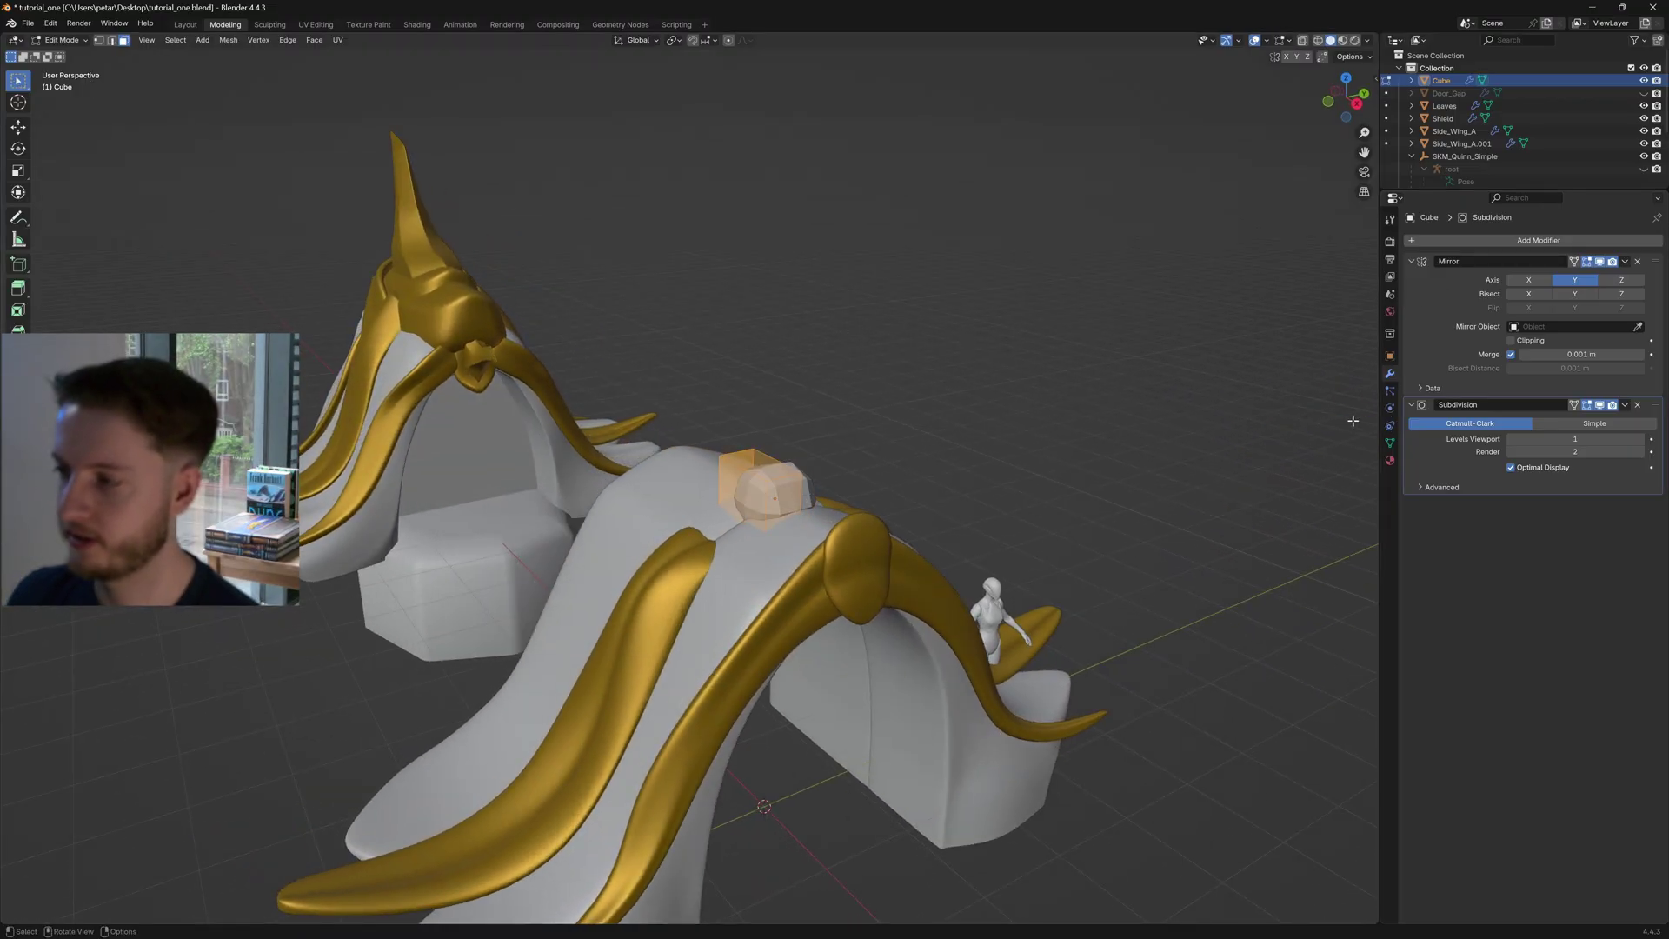
pyautogui.click(1390, 463)
pyautogui.click(1413, 294)
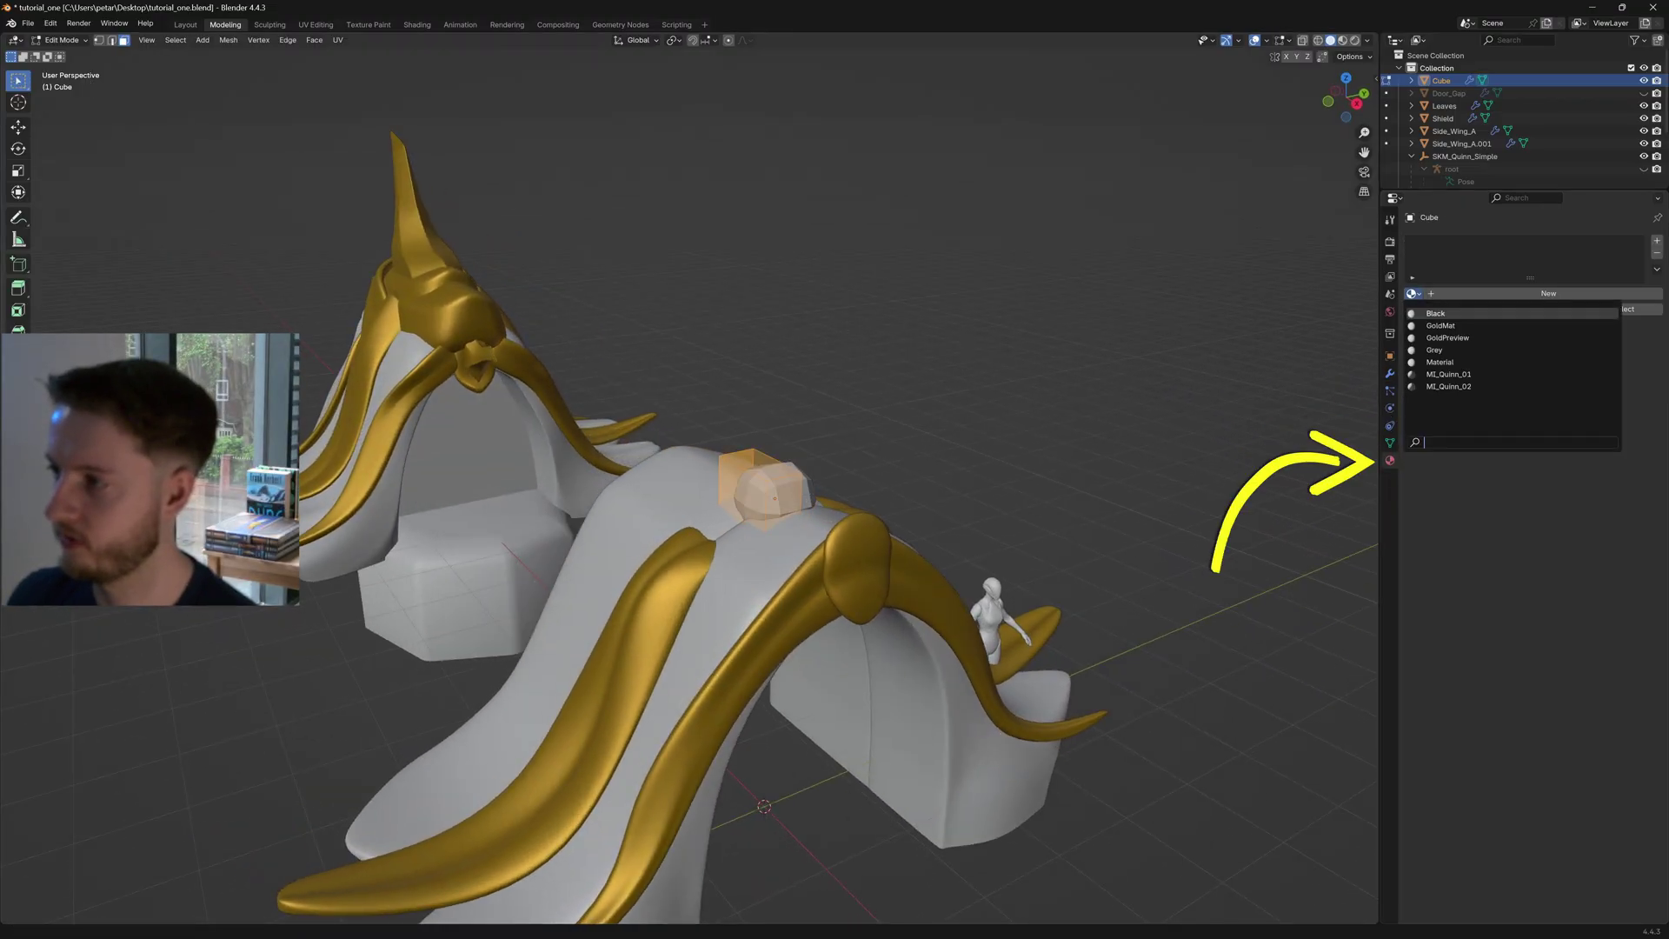
pyautogui.click(1461, 339)
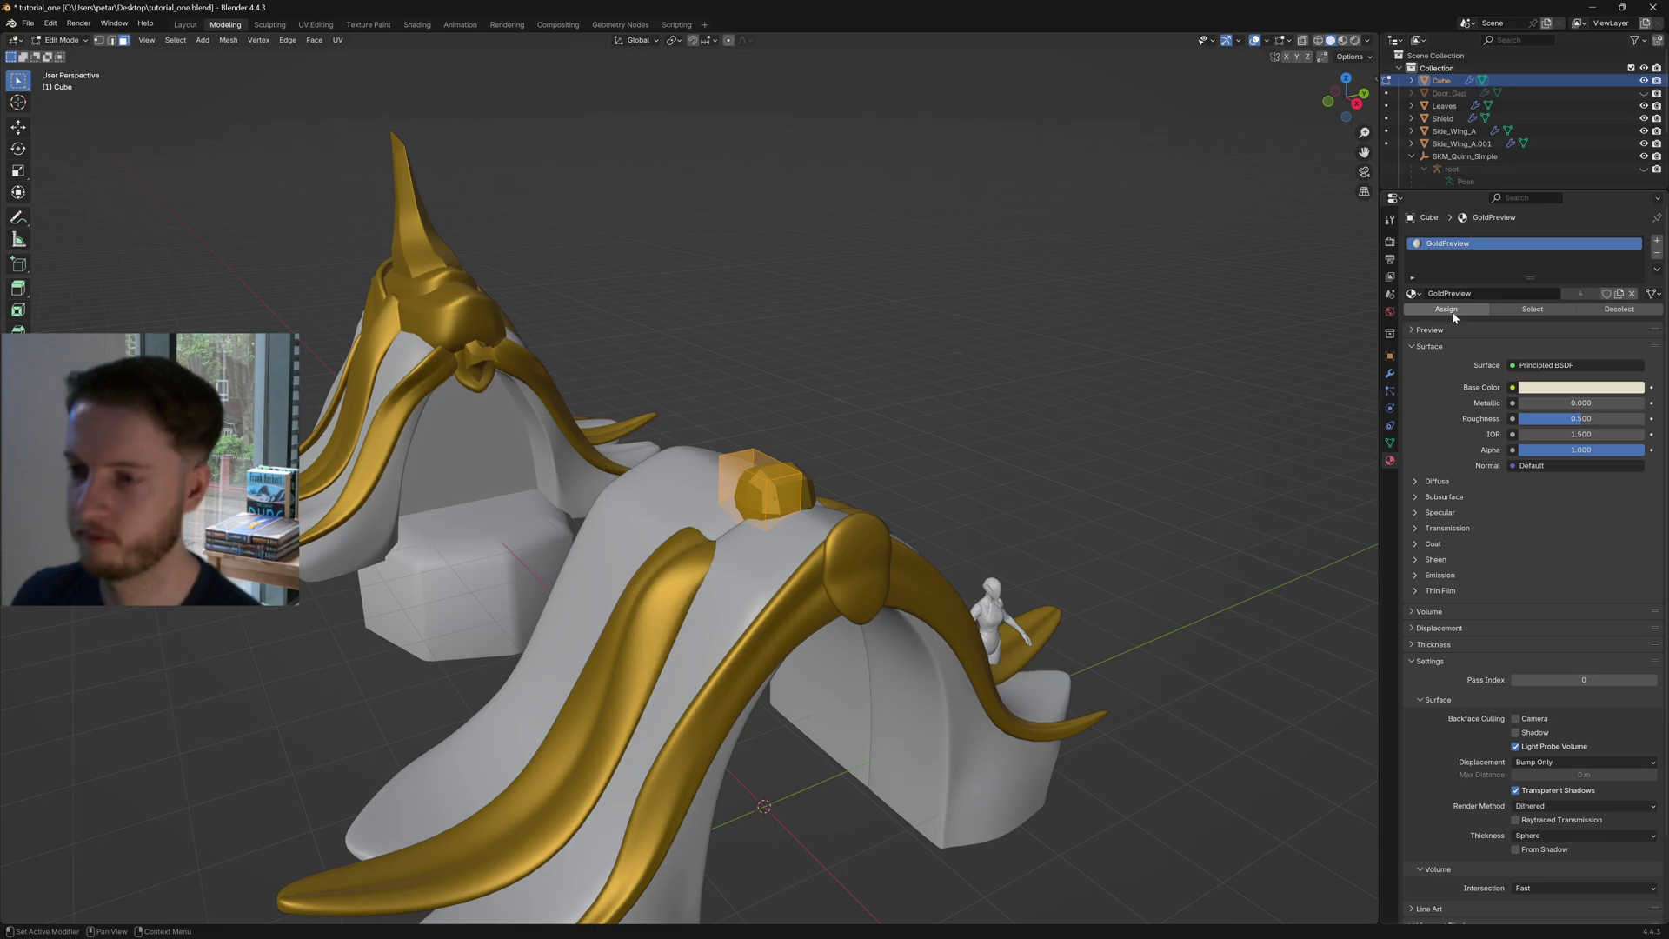
# Apply Shade Auto Smooth to the cube and set its Smooth by Angle value to 60°
pyautogui.moveTo(813, 418); pyautogui.dragTo(1020, 445, button='middle')
pyautogui.press('Tab')
pyautogui.rightClick(789, 488)
pyautogui.click(764, 449)
pyautogui.click(1389, 374)
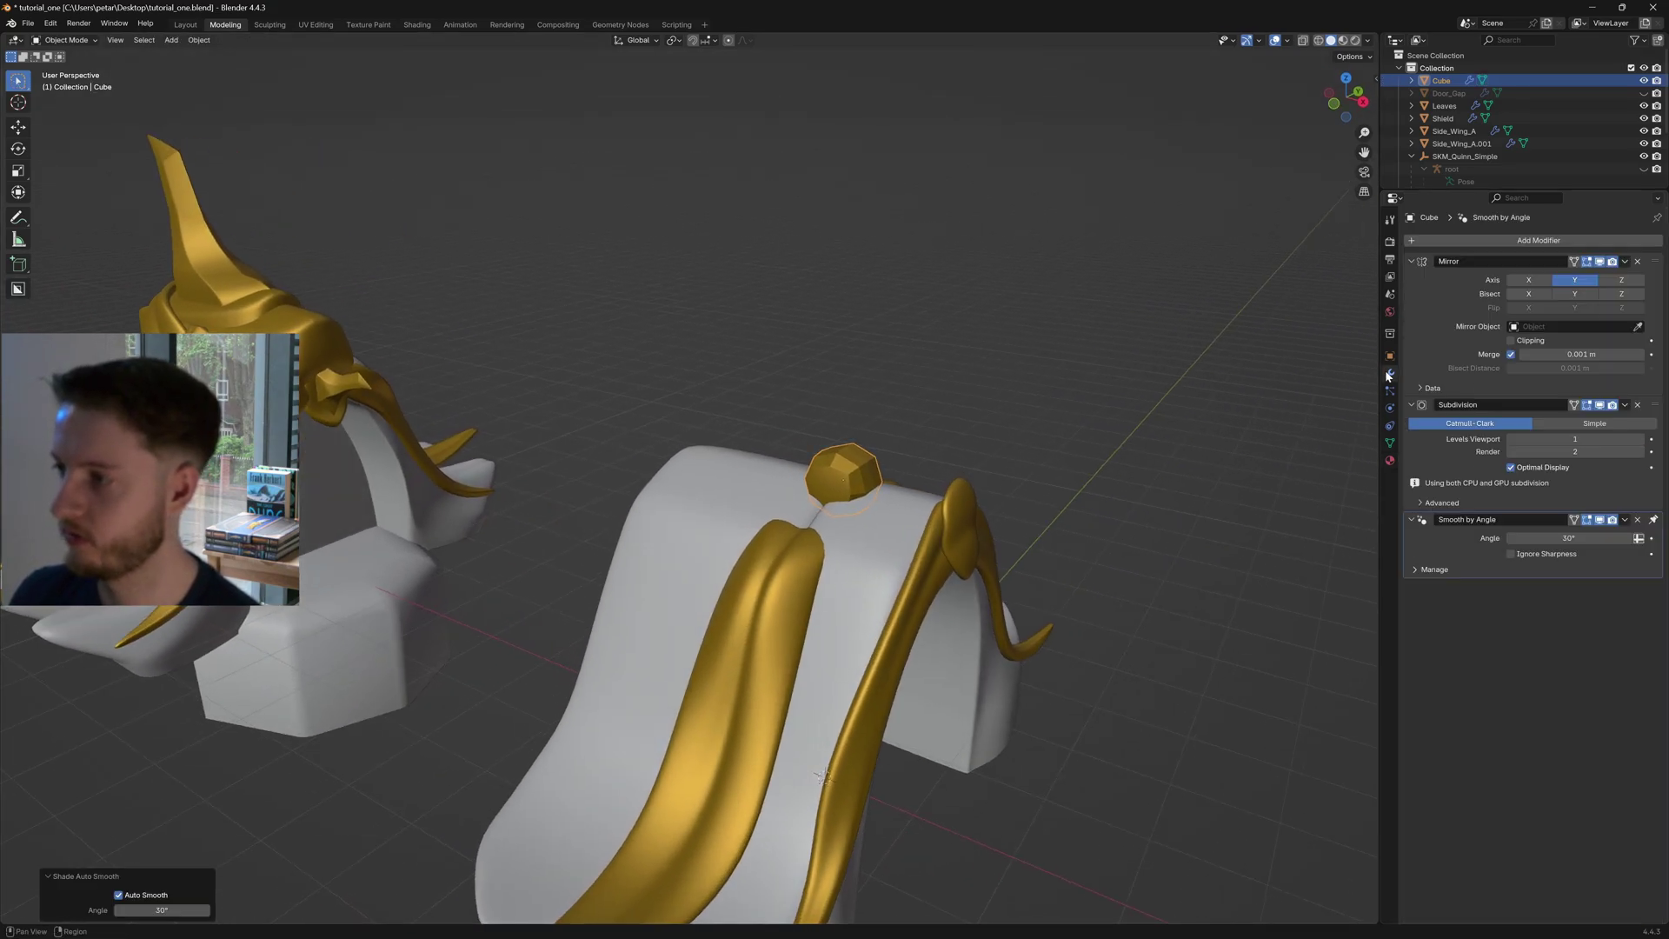
pyautogui.click(1531, 538)
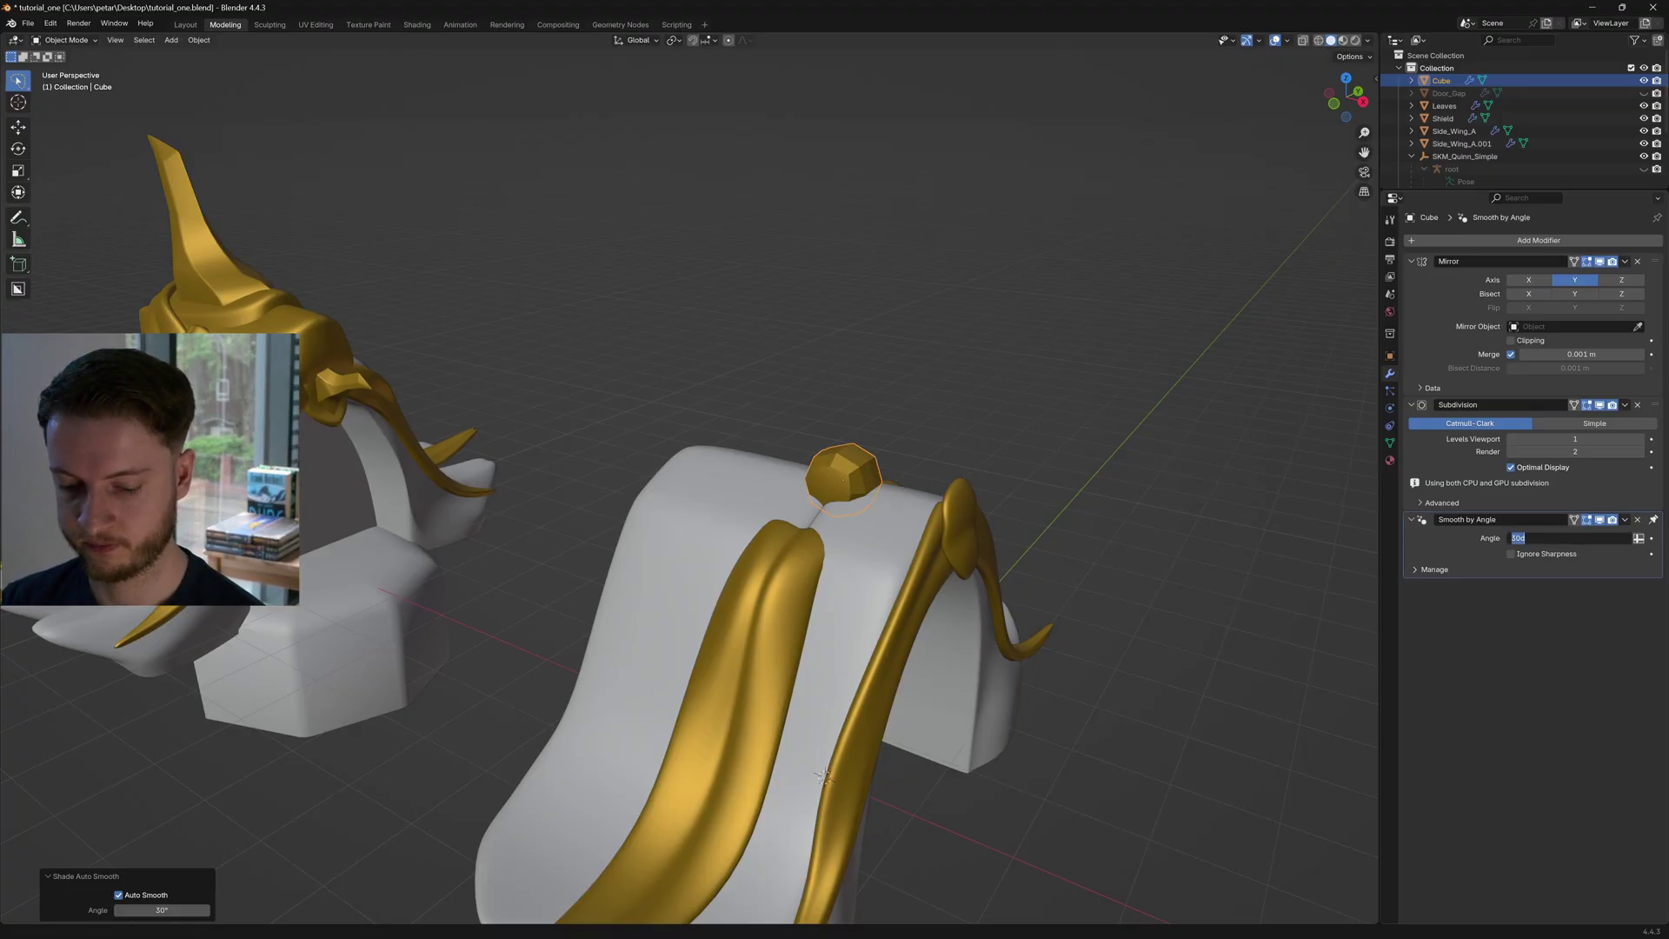
pyautogui.write('60')
pyautogui.press('Return')
# Set the Mirror modifier's merge distance to 0.2 m so the two halves join
pyautogui.moveTo(782, 565); pyautogui.dragTo(873, 521, button='middle')
pyautogui.scroll(5, 873, 522)
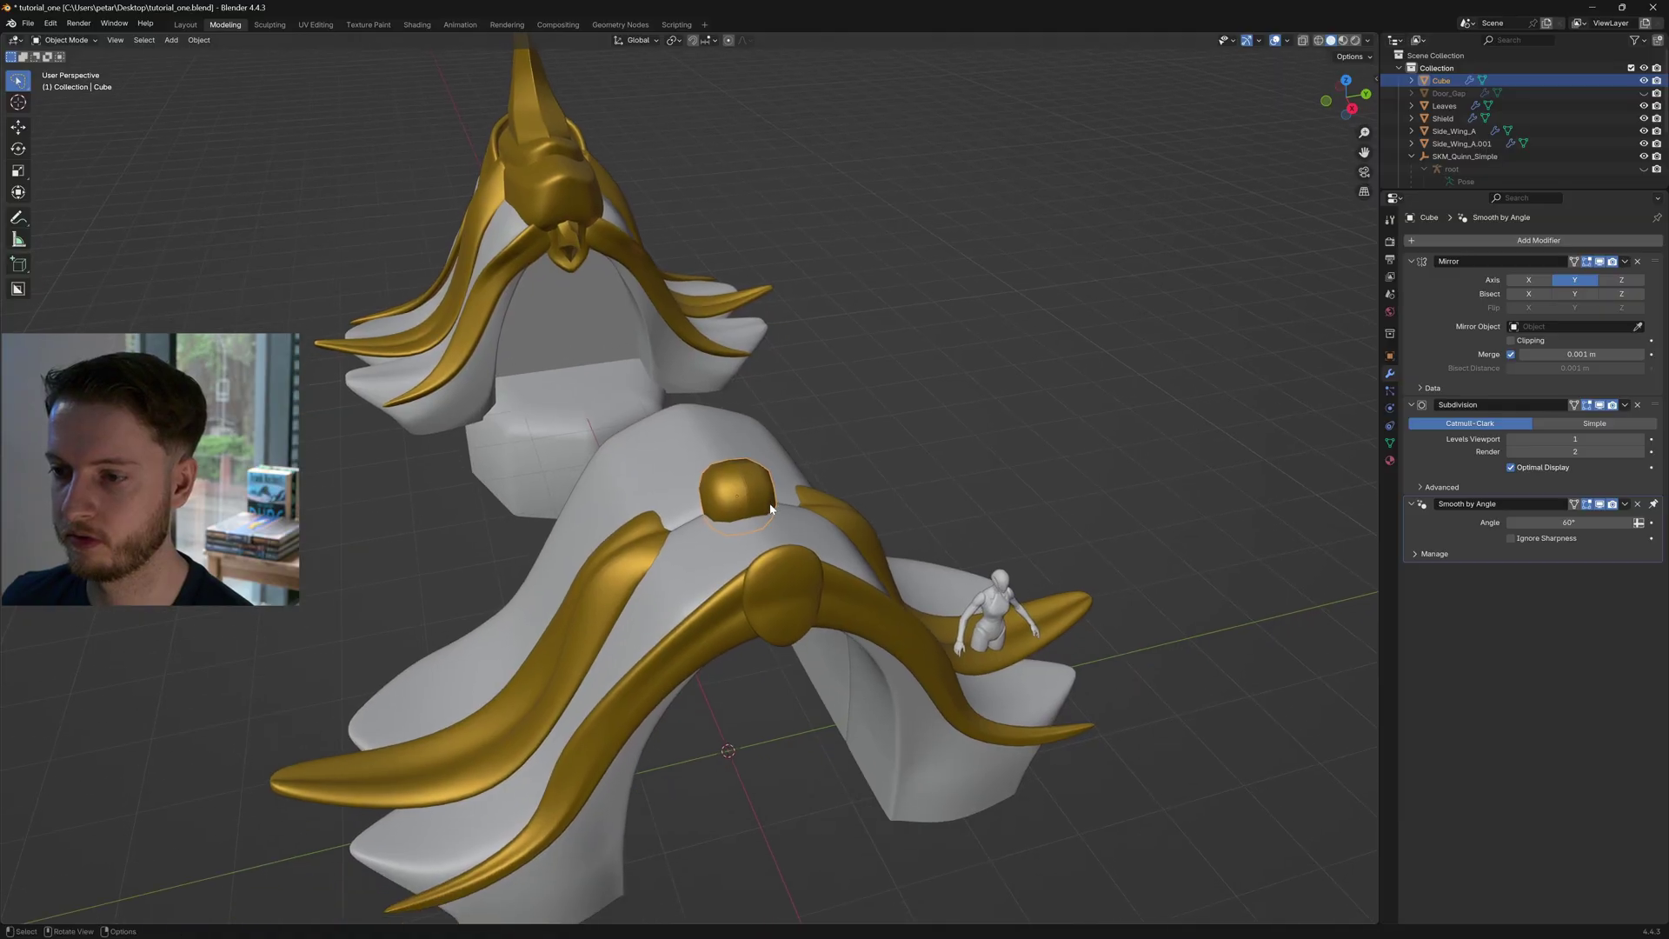
pyautogui.press('Tab')
pyautogui.press('Tab')
pyautogui.scroll(1, 726, 493)
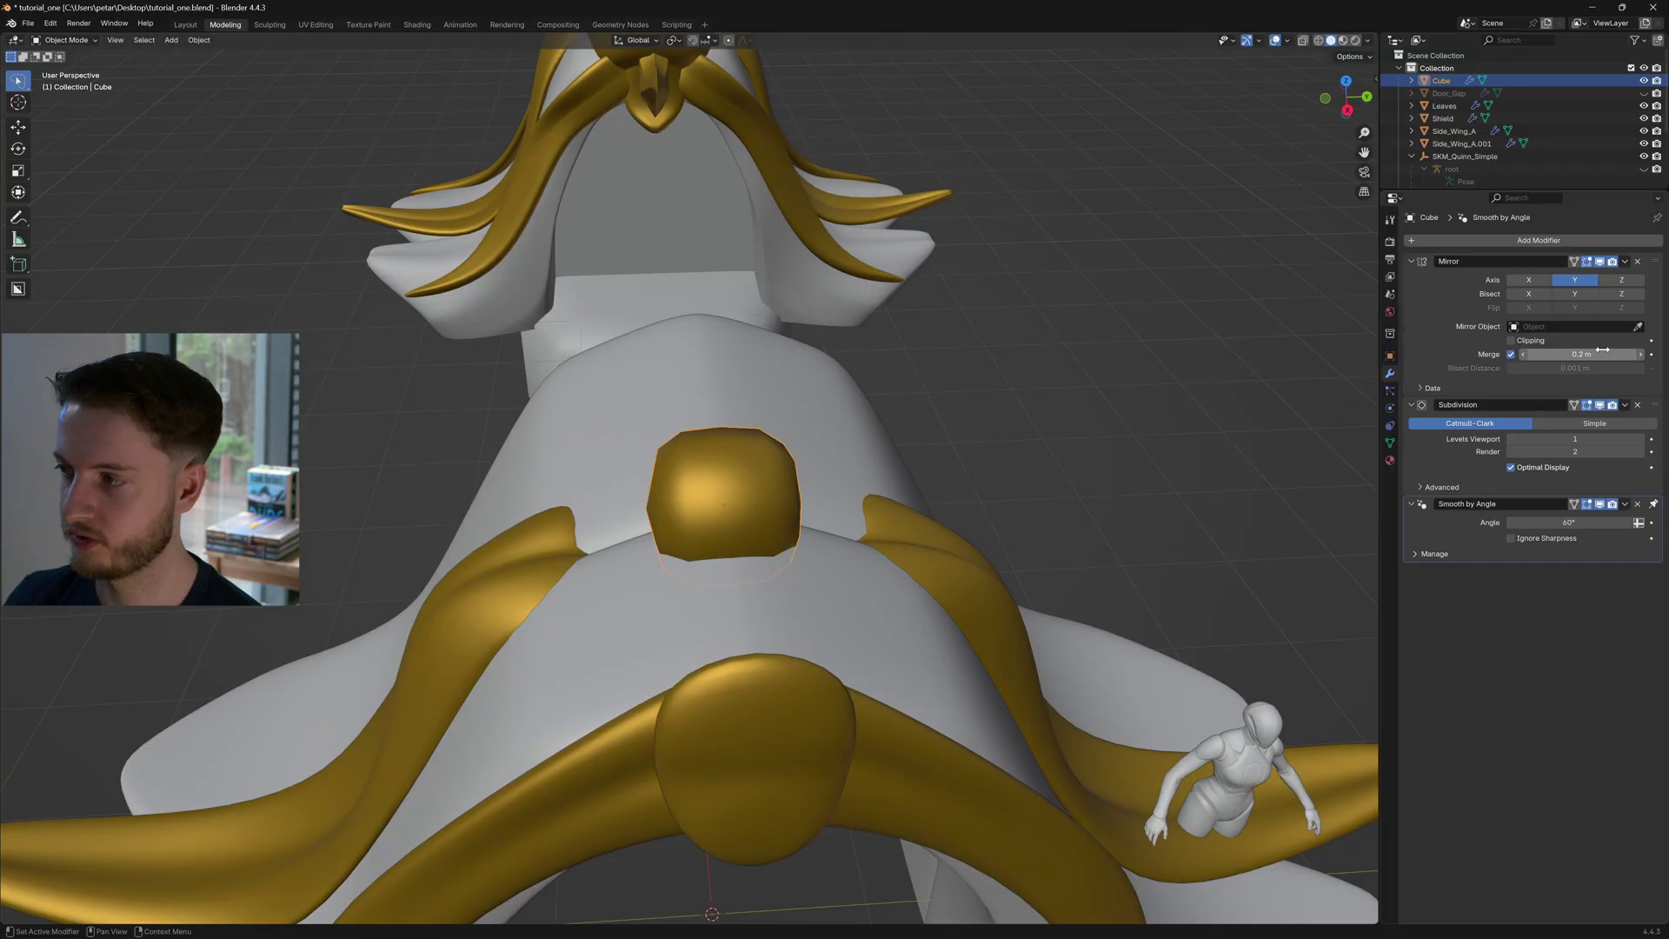
# Pull the cube's front face about 0.9 m forward along X towards the Shield
pyautogui.moveTo(704, 435); pyautogui.dragTo(930, 487, button='middle')
pyautogui.press('Tab')
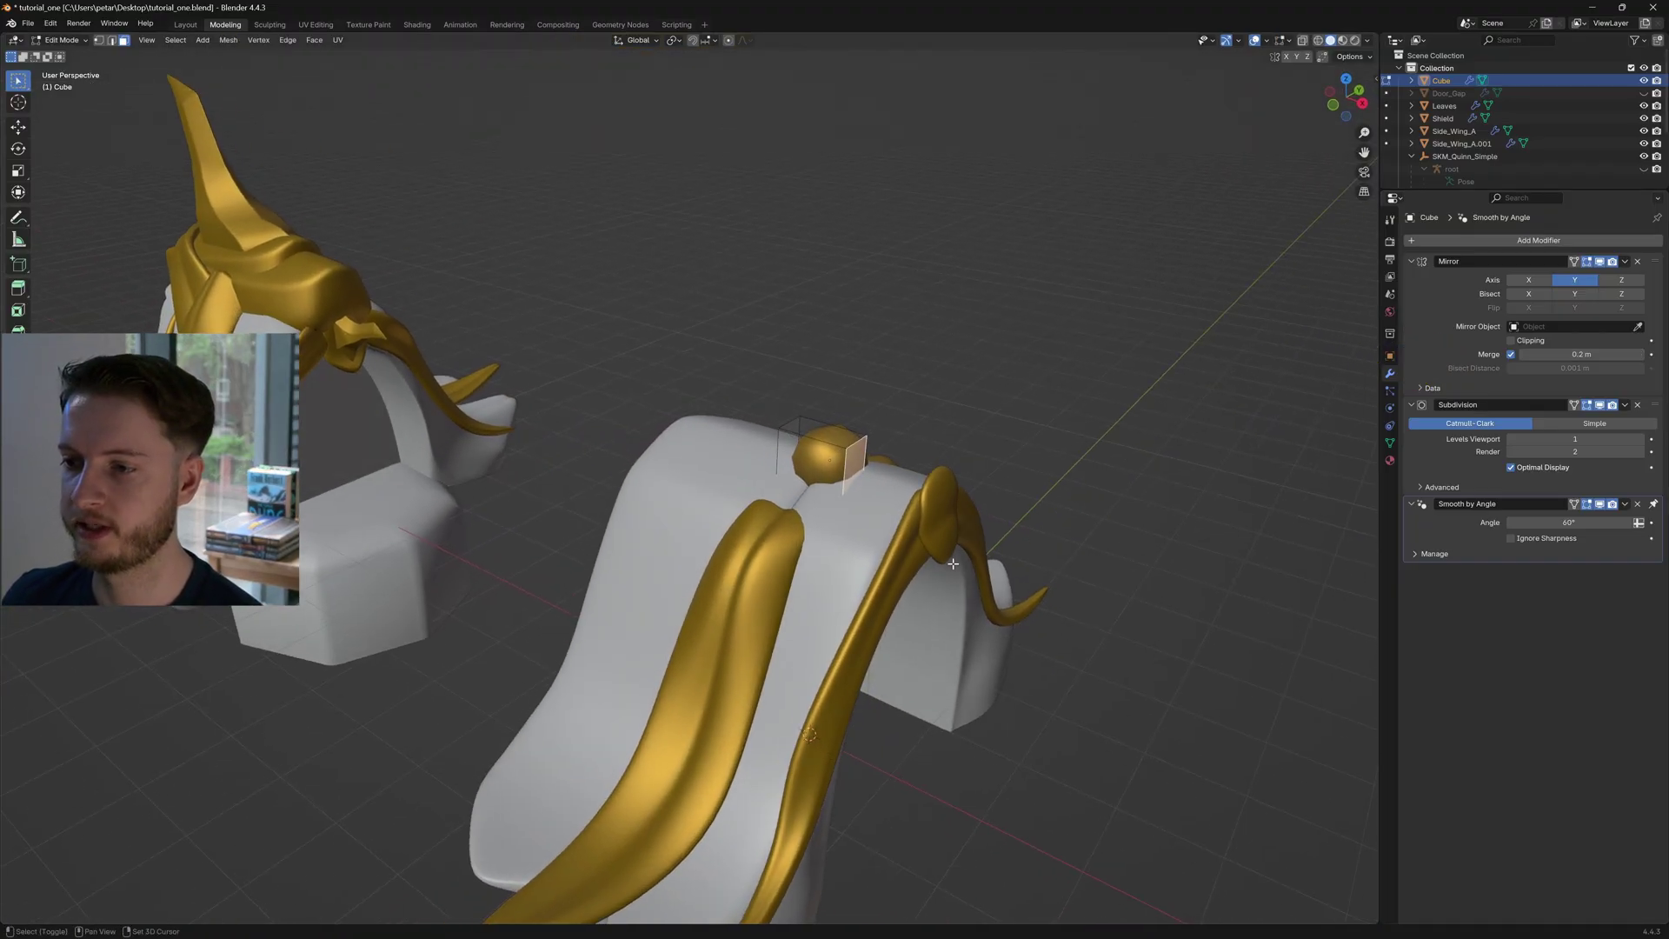
pyautogui.press('g')
pyautogui.press('x')
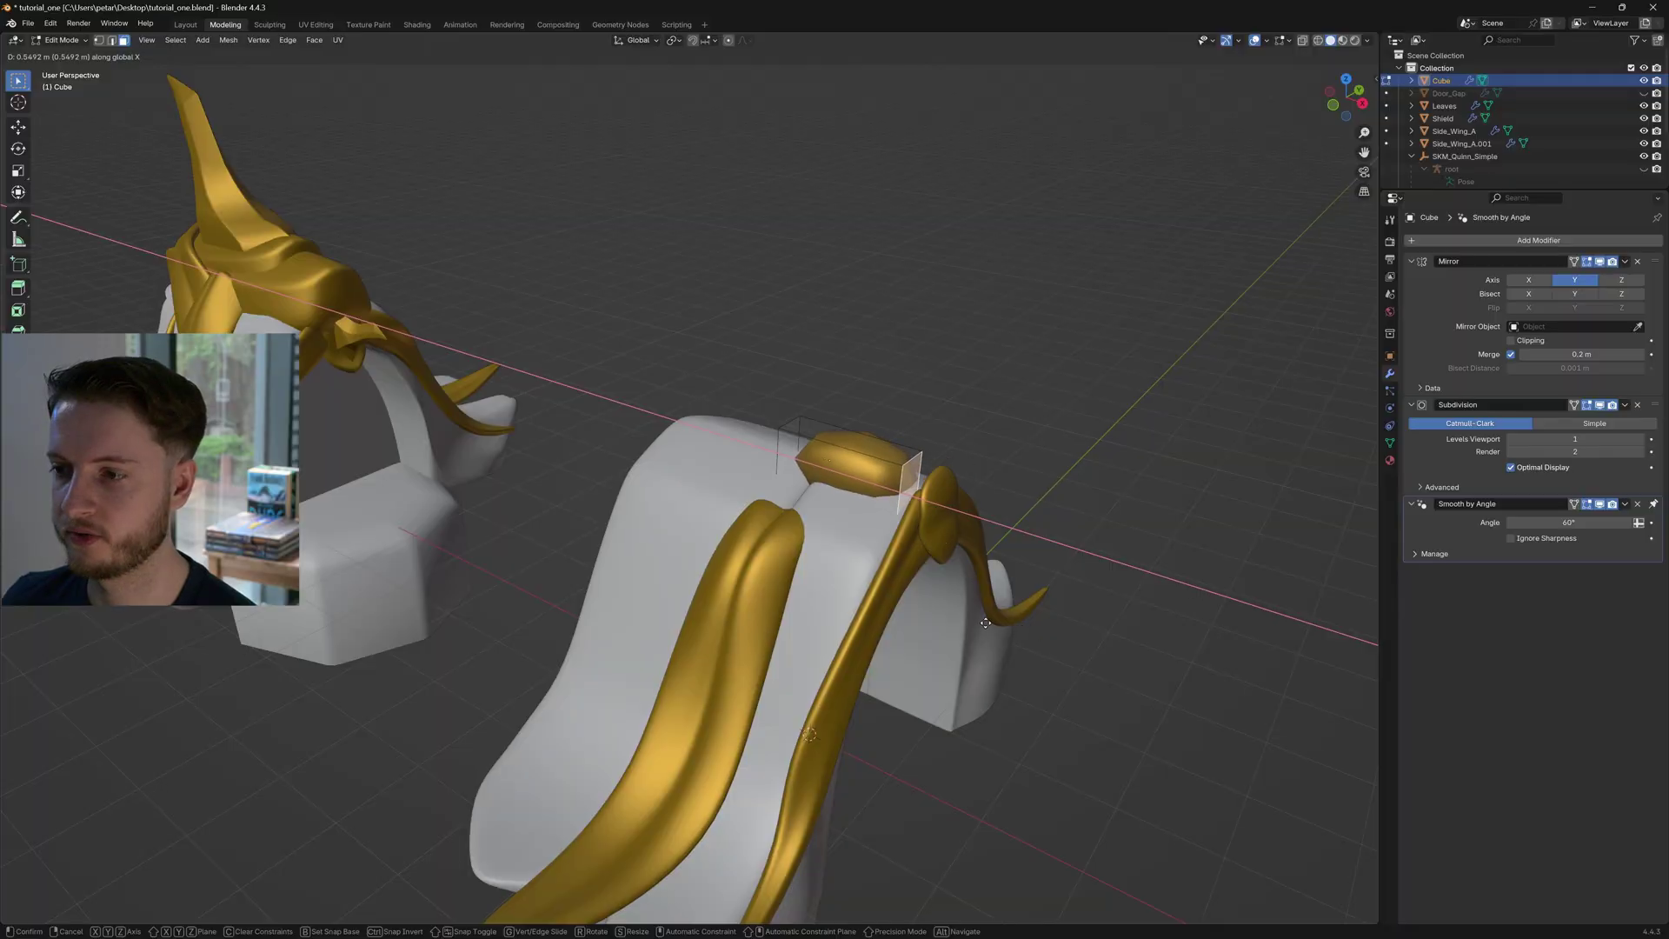
pyautogui.click(1022, 640)
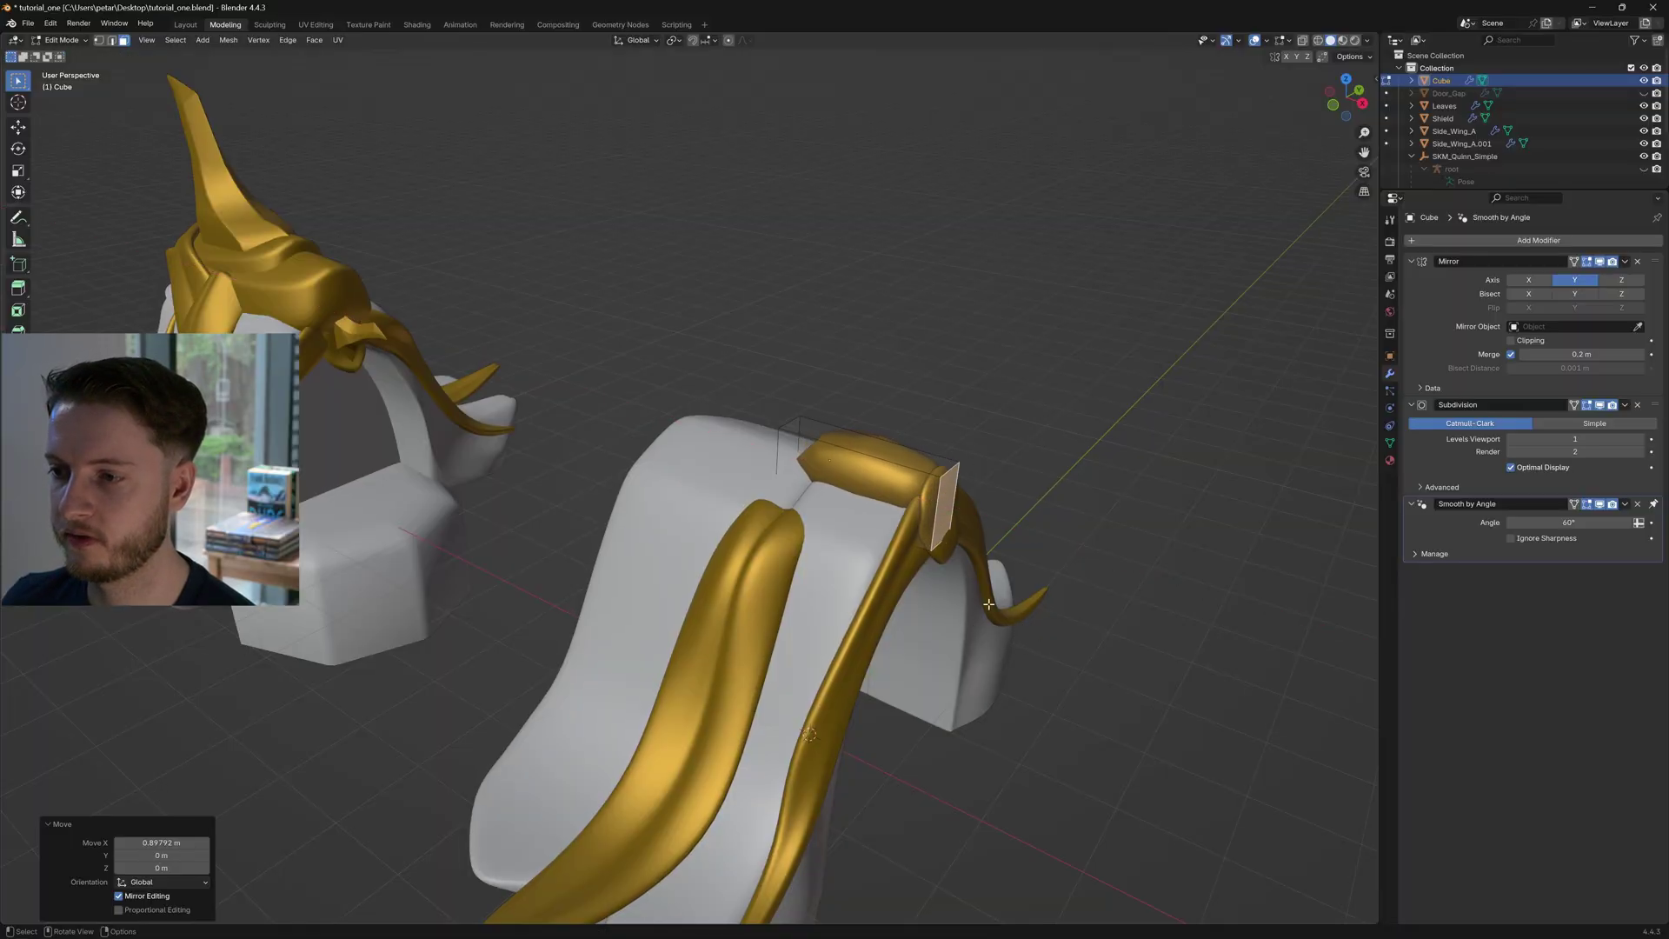
# Raise the whole gold ornament about 0.2 m along Z above the arch's peak
pyautogui.moveTo(1021, 640); pyautogui.dragTo(900, 546, button='middle')
pyautogui.press('Tab')
pyautogui.press('g')
pyautogui.press('z')
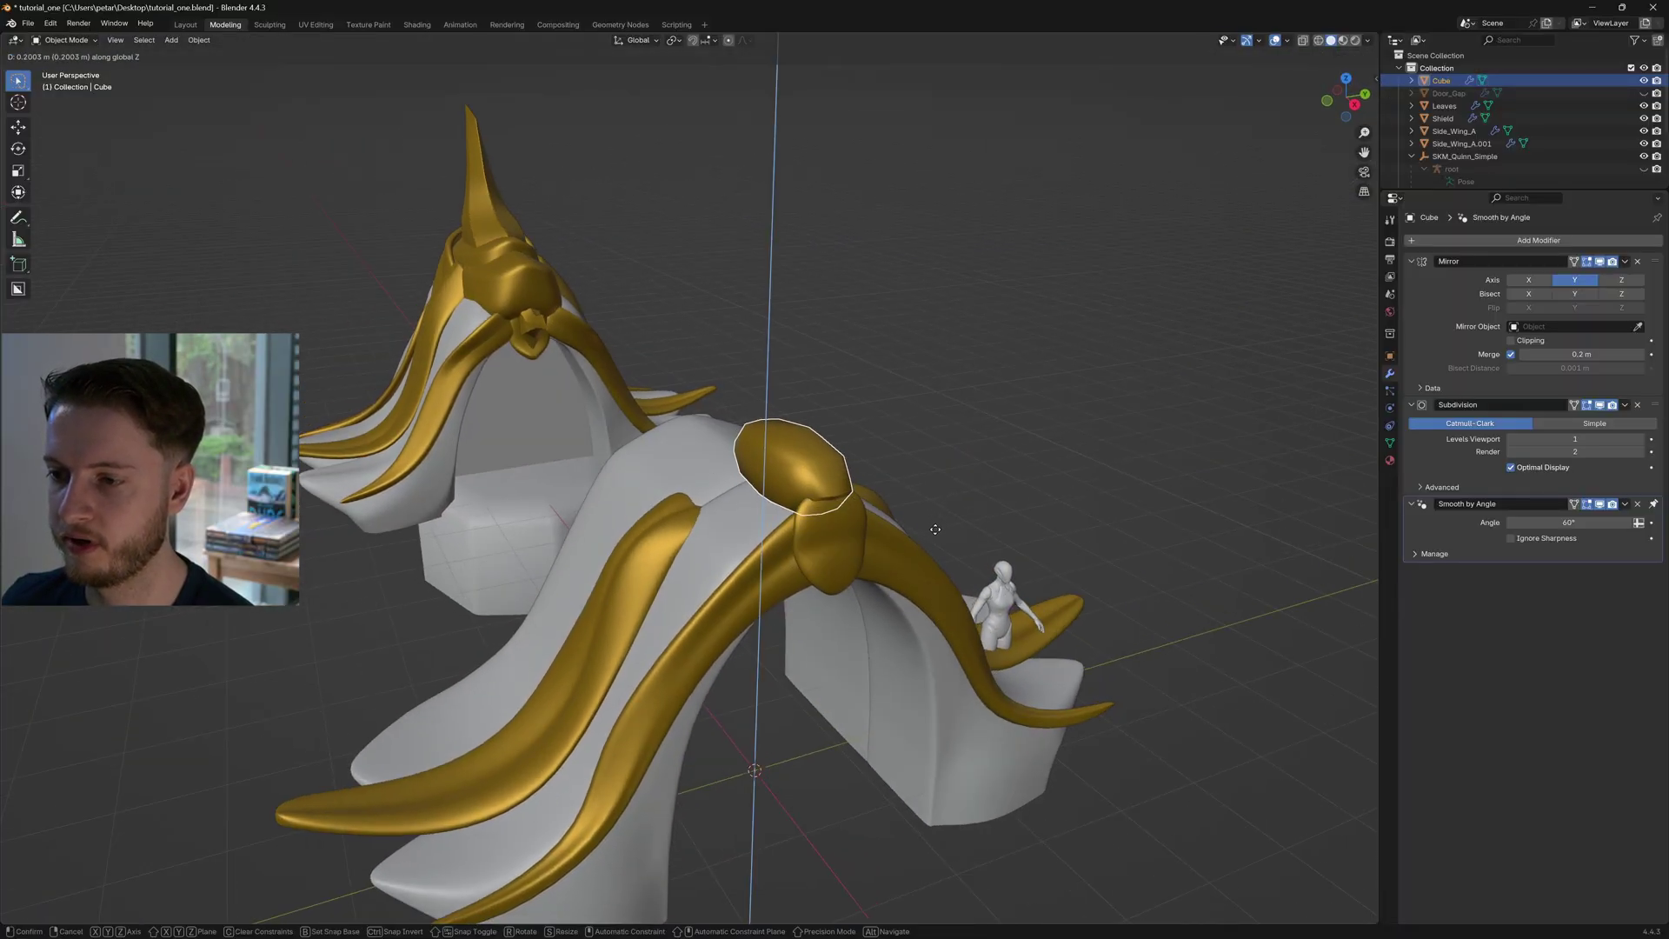
pyautogui.click(932, 534)
# Extrude the ornament's front face further forward past the Shield, and leave mesh editing
pyautogui.press('Tab')
pyautogui.moveTo(932, 534); pyautogui.dragTo(966, 557, button='middle')
pyautogui.press('e')
pyautogui.click(1002, 571)
pyautogui.press('Tab')
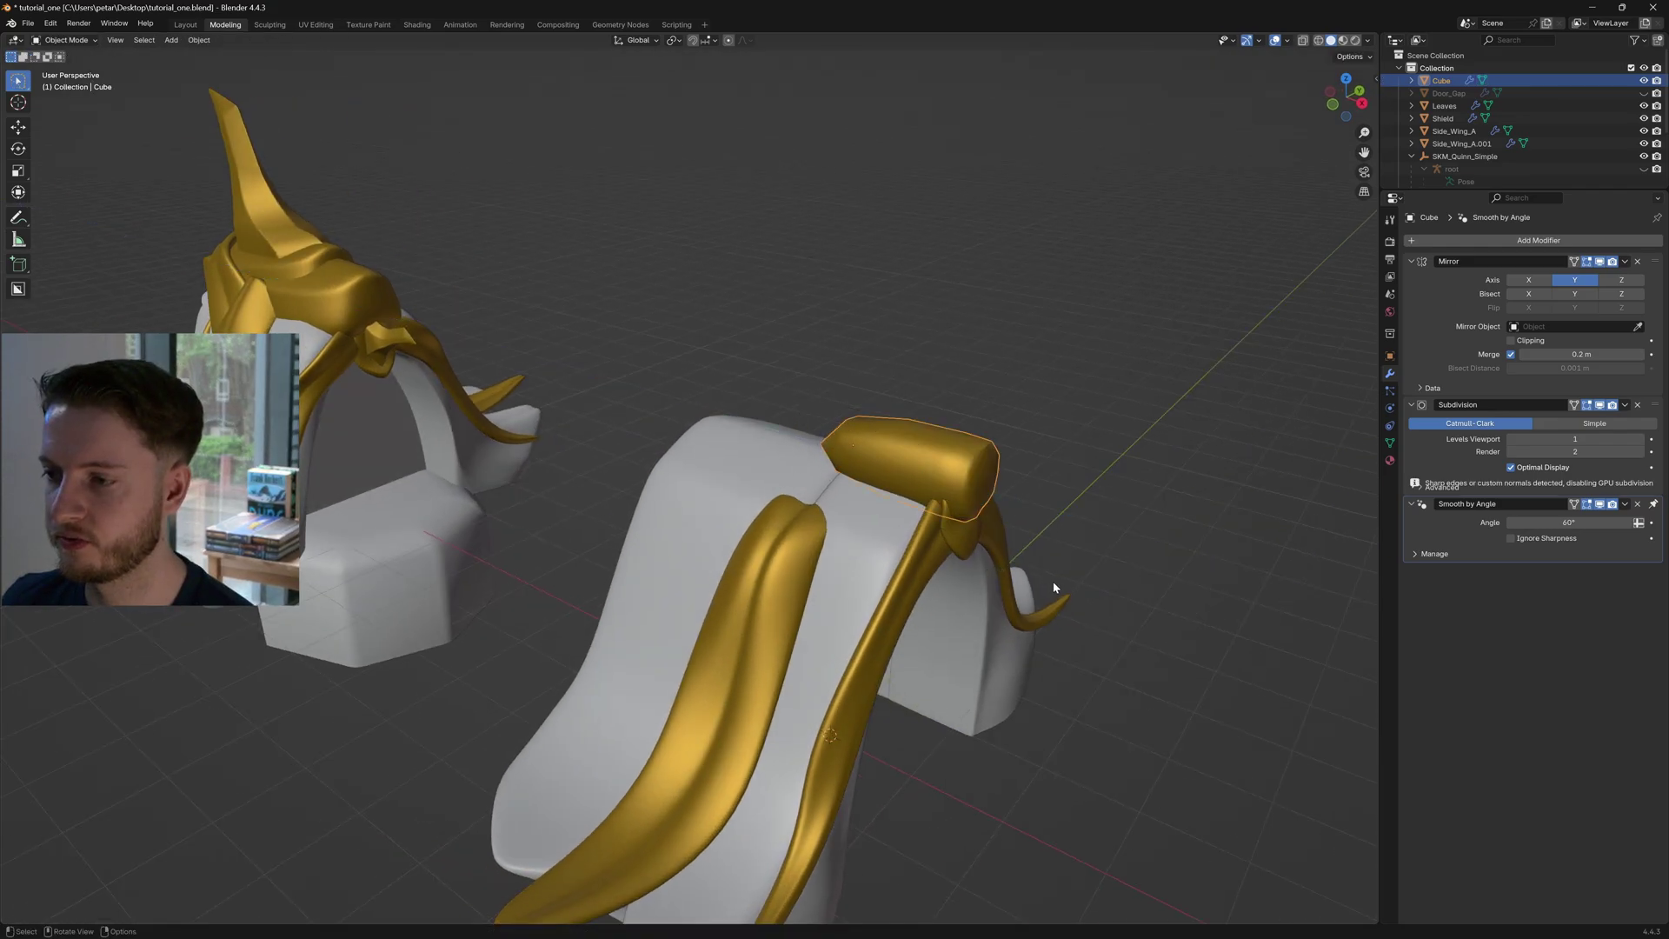
# Shift the whole ornament back along X so its front end sits just behind the Shield
pyautogui.press('g')
pyautogui.press('x')
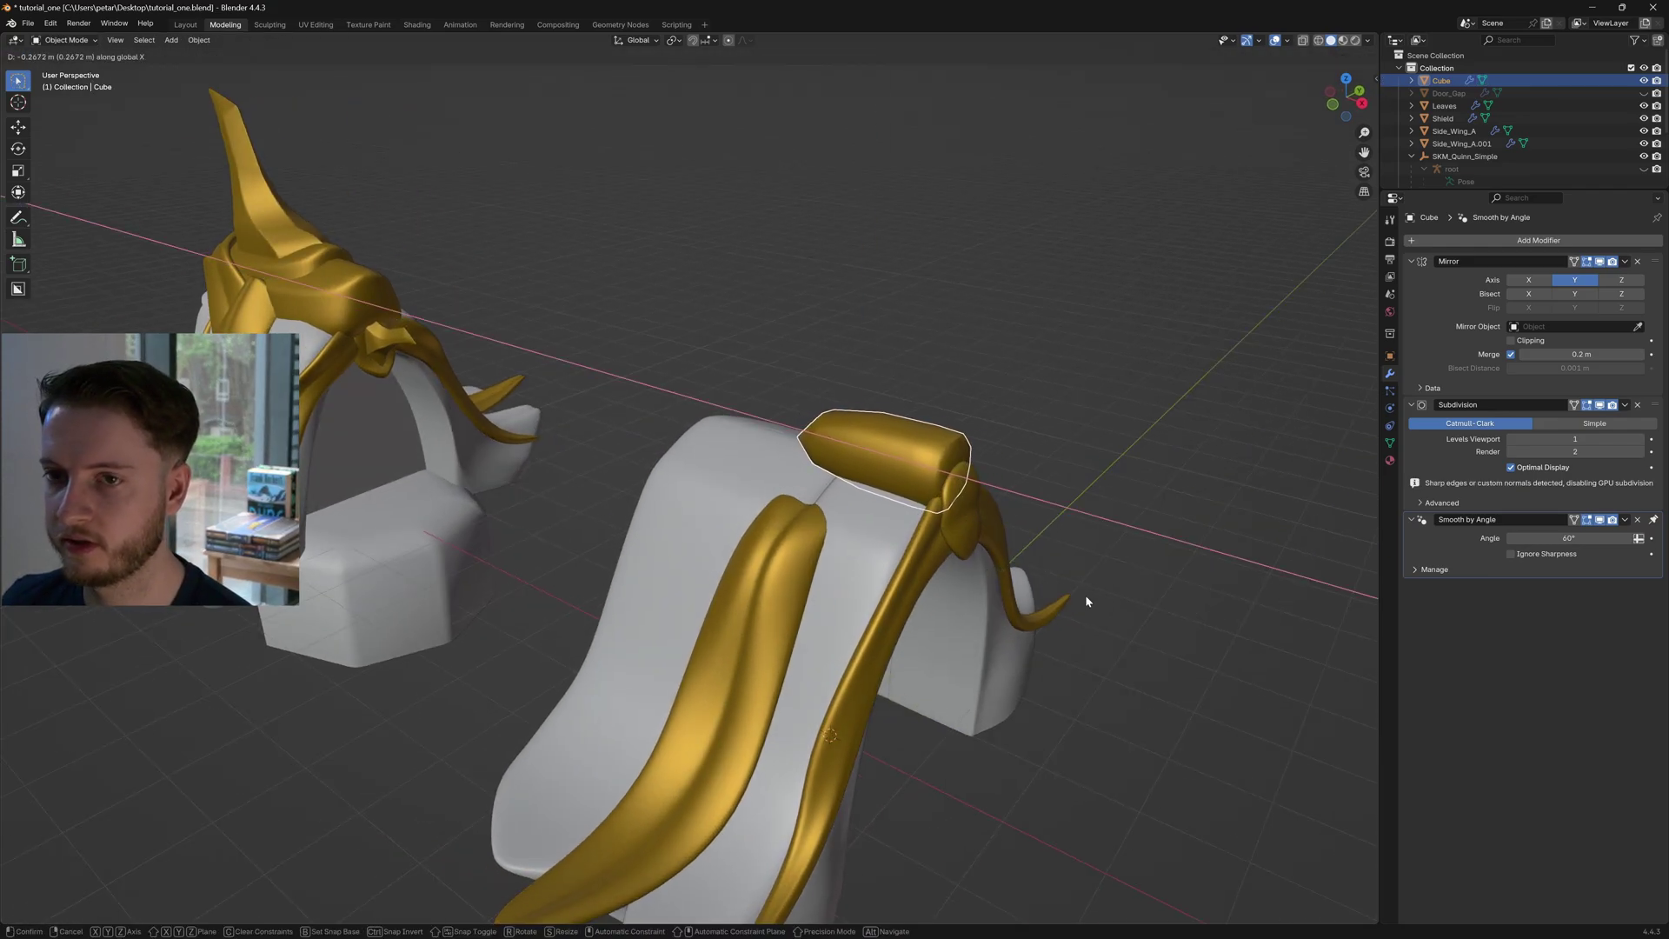
pyautogui.click(1085, 594)
pyautogui.moveTo(1085, 595); pyautogui.dragTo(939, 546, button='middle')
# Slide the edge loop near the ornament's front end backwards along the body
pyautogui.press('Tab')
pyautogui.moveTo(830, 487); pyautogui.dragTo(936, 504, button='middle')
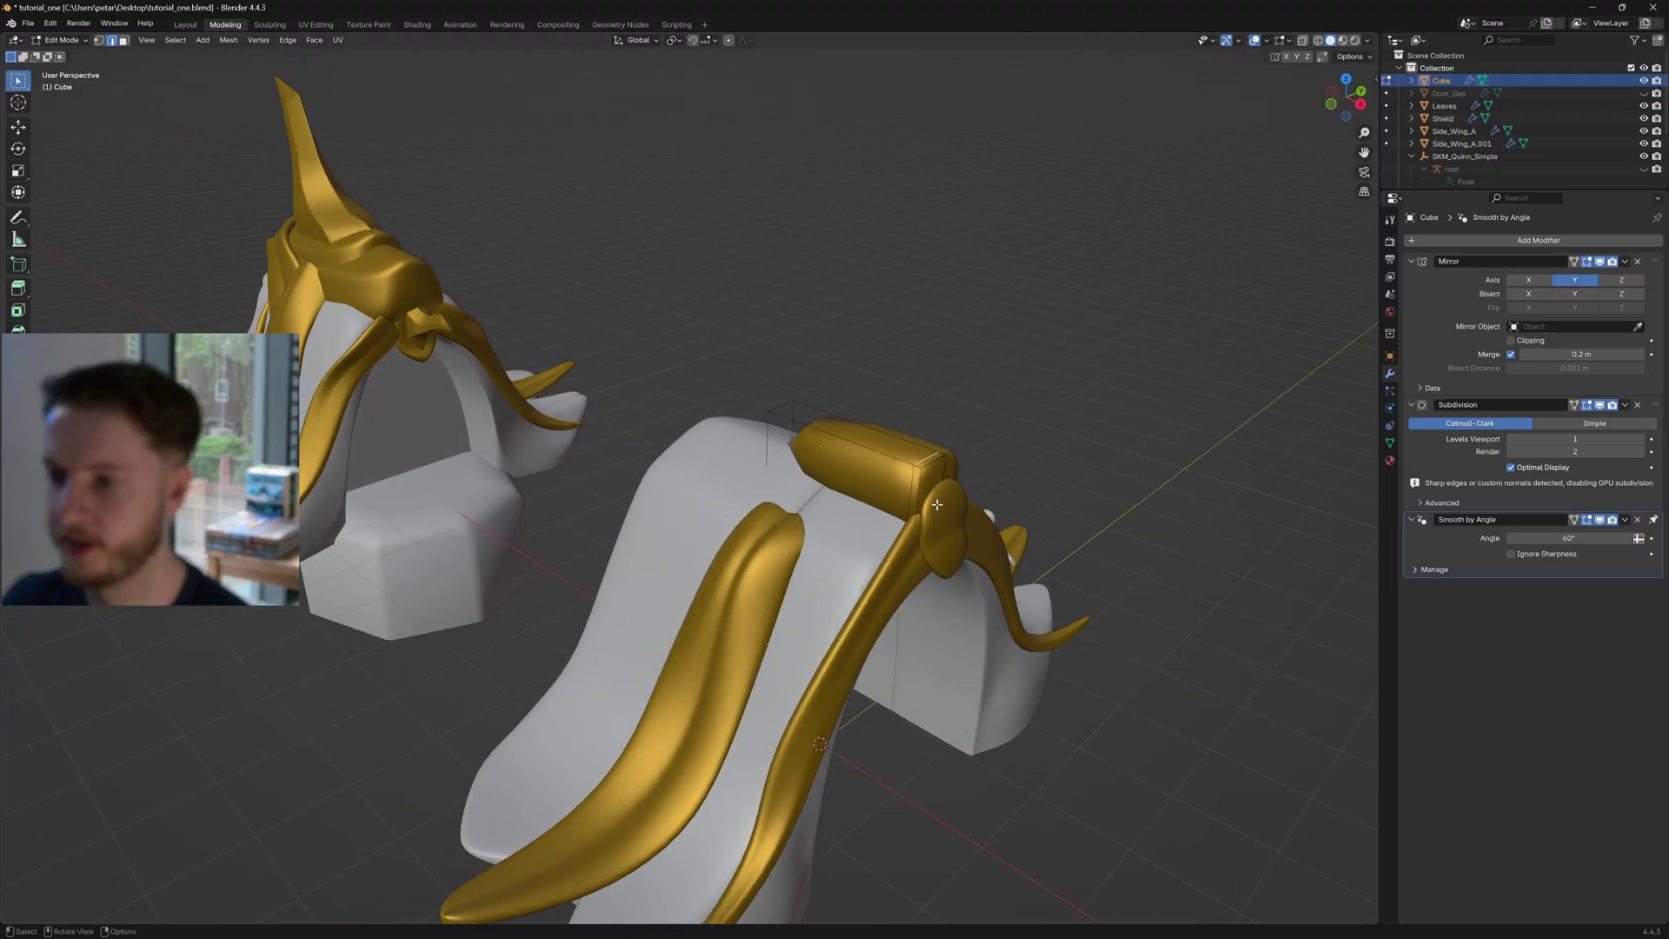
pyautogui.hotkey('ctrl', 'r')
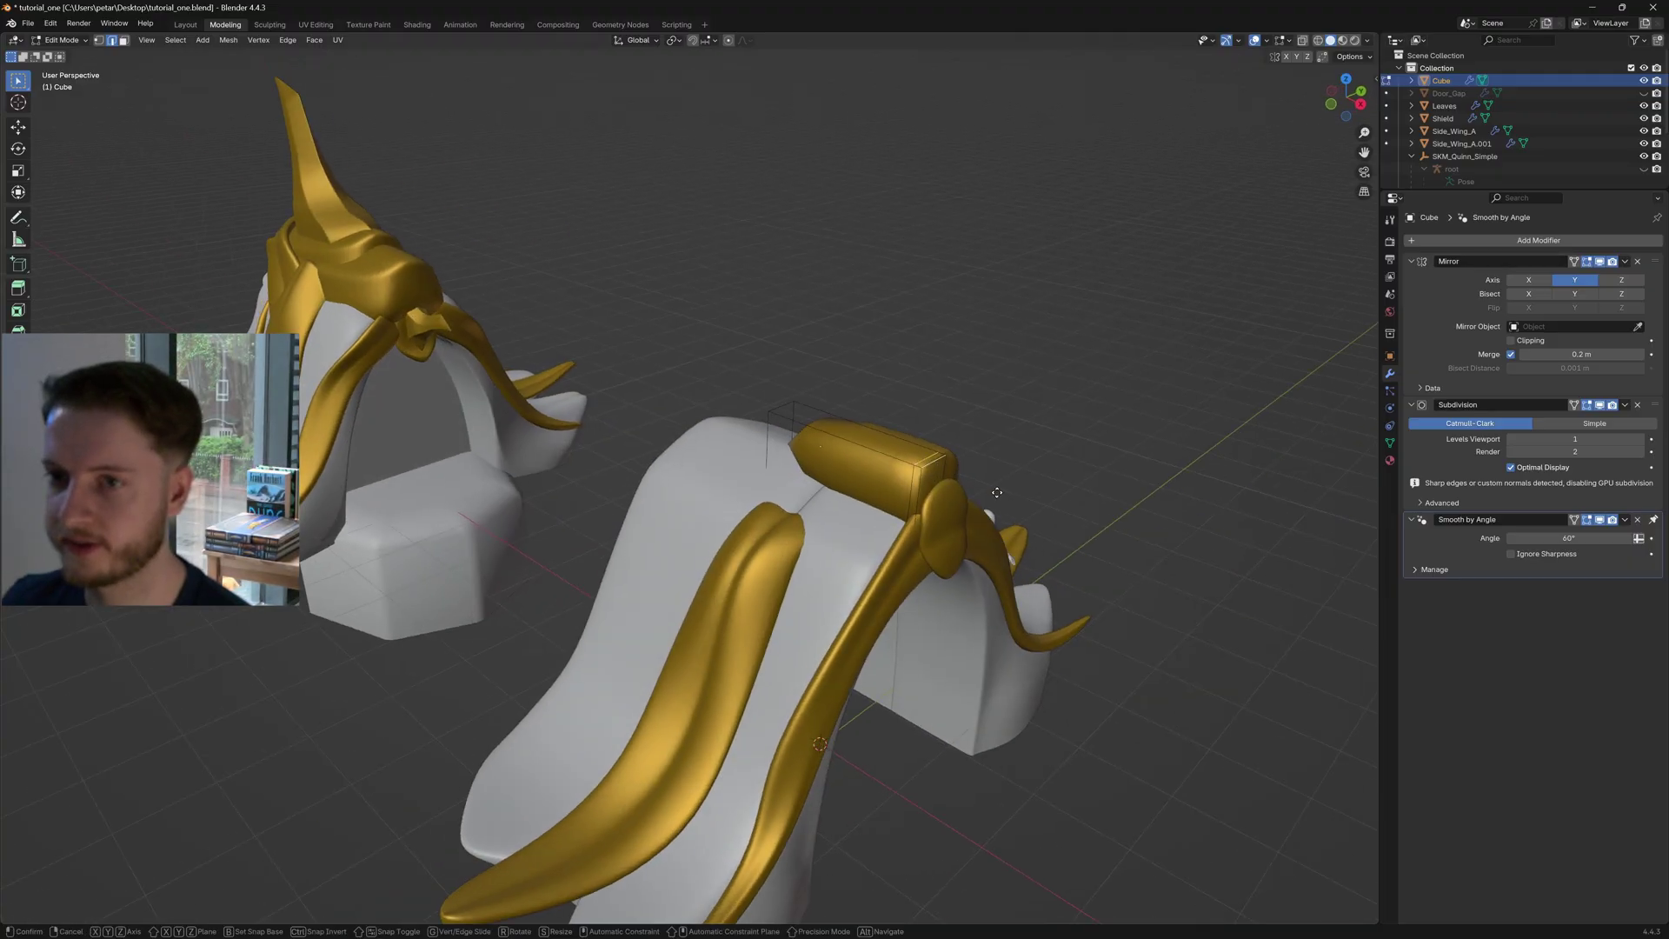
pyautogui.click(991, 493)
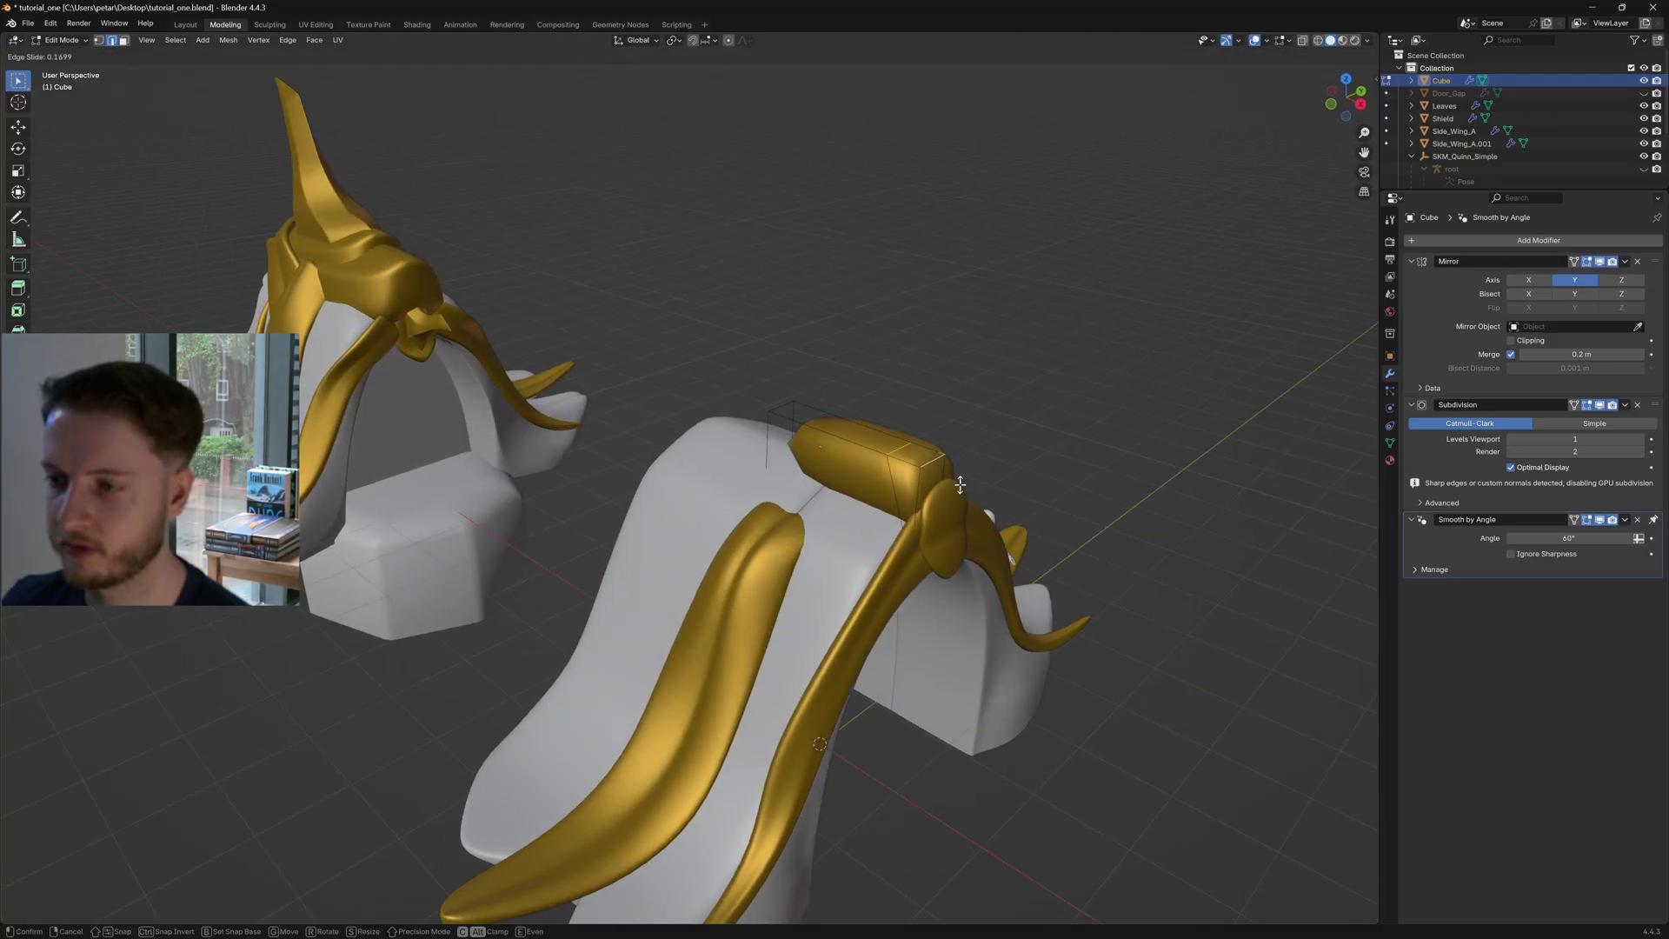
pyautogui.click(959, 485)
# Reposition the ornament's upper front edge, shifting it slightly along X to shape the profile
pyautogui.moveTo(960, 485); pyautogui.dragTo(1030, 455, button='middle')
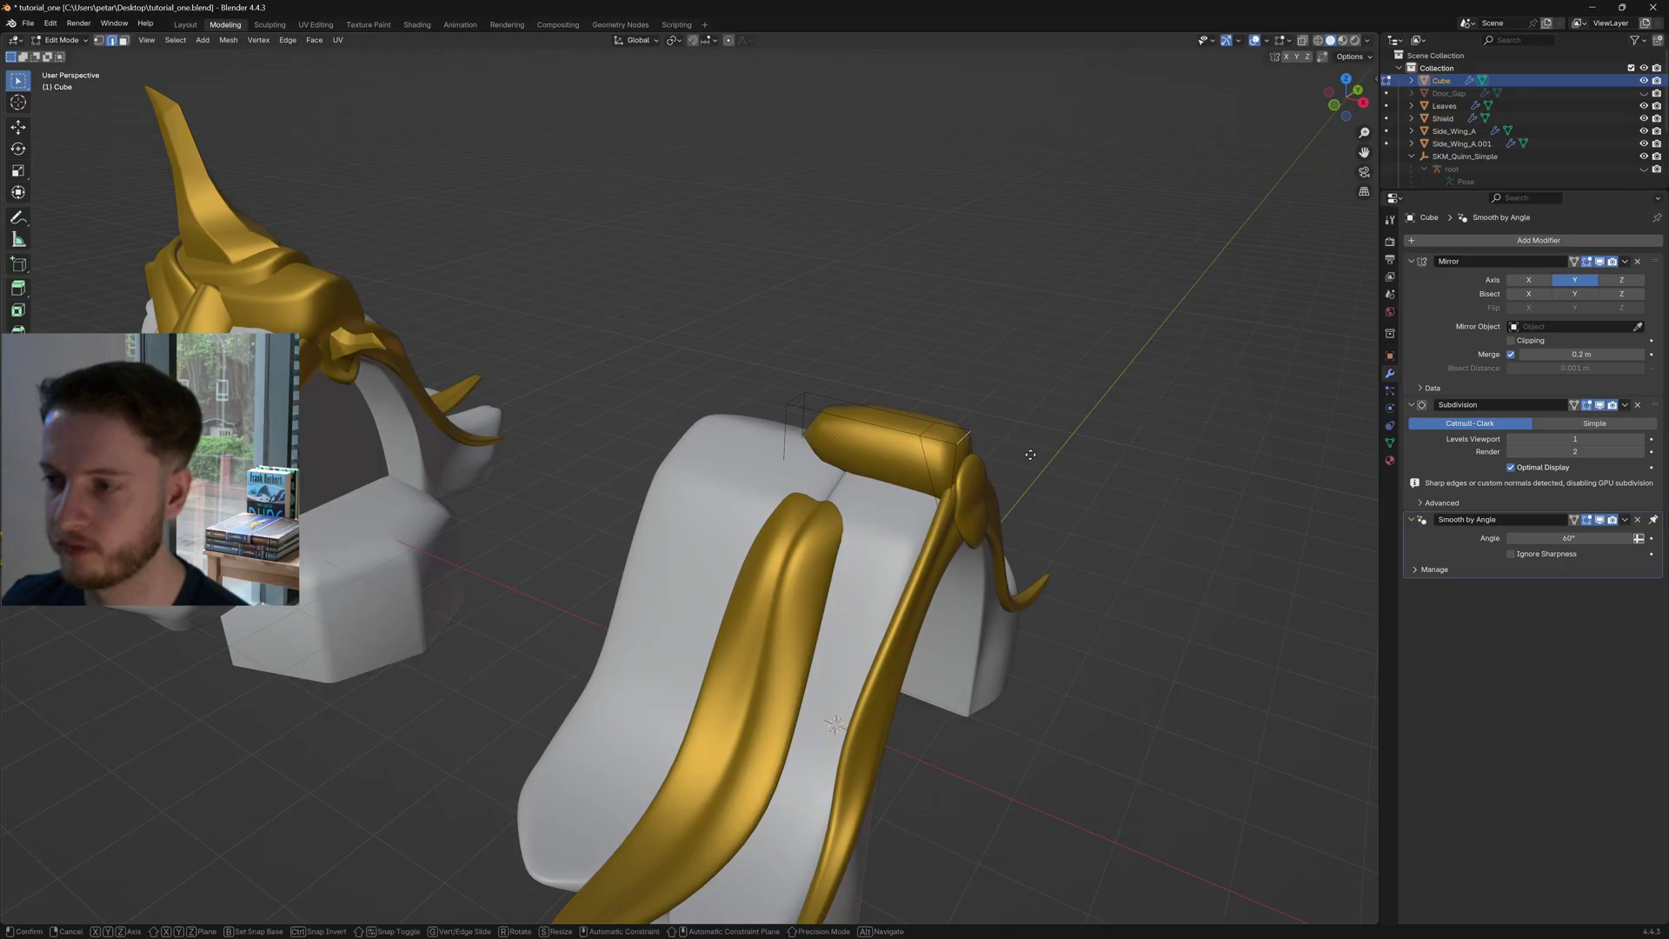
pyautogui.press('g')
pyautogui.click(987, 448)
pyautogui.moveTo(562, 369); pyautogui.dragTo(807, 478, button='middle')
pyautogui.press('g')
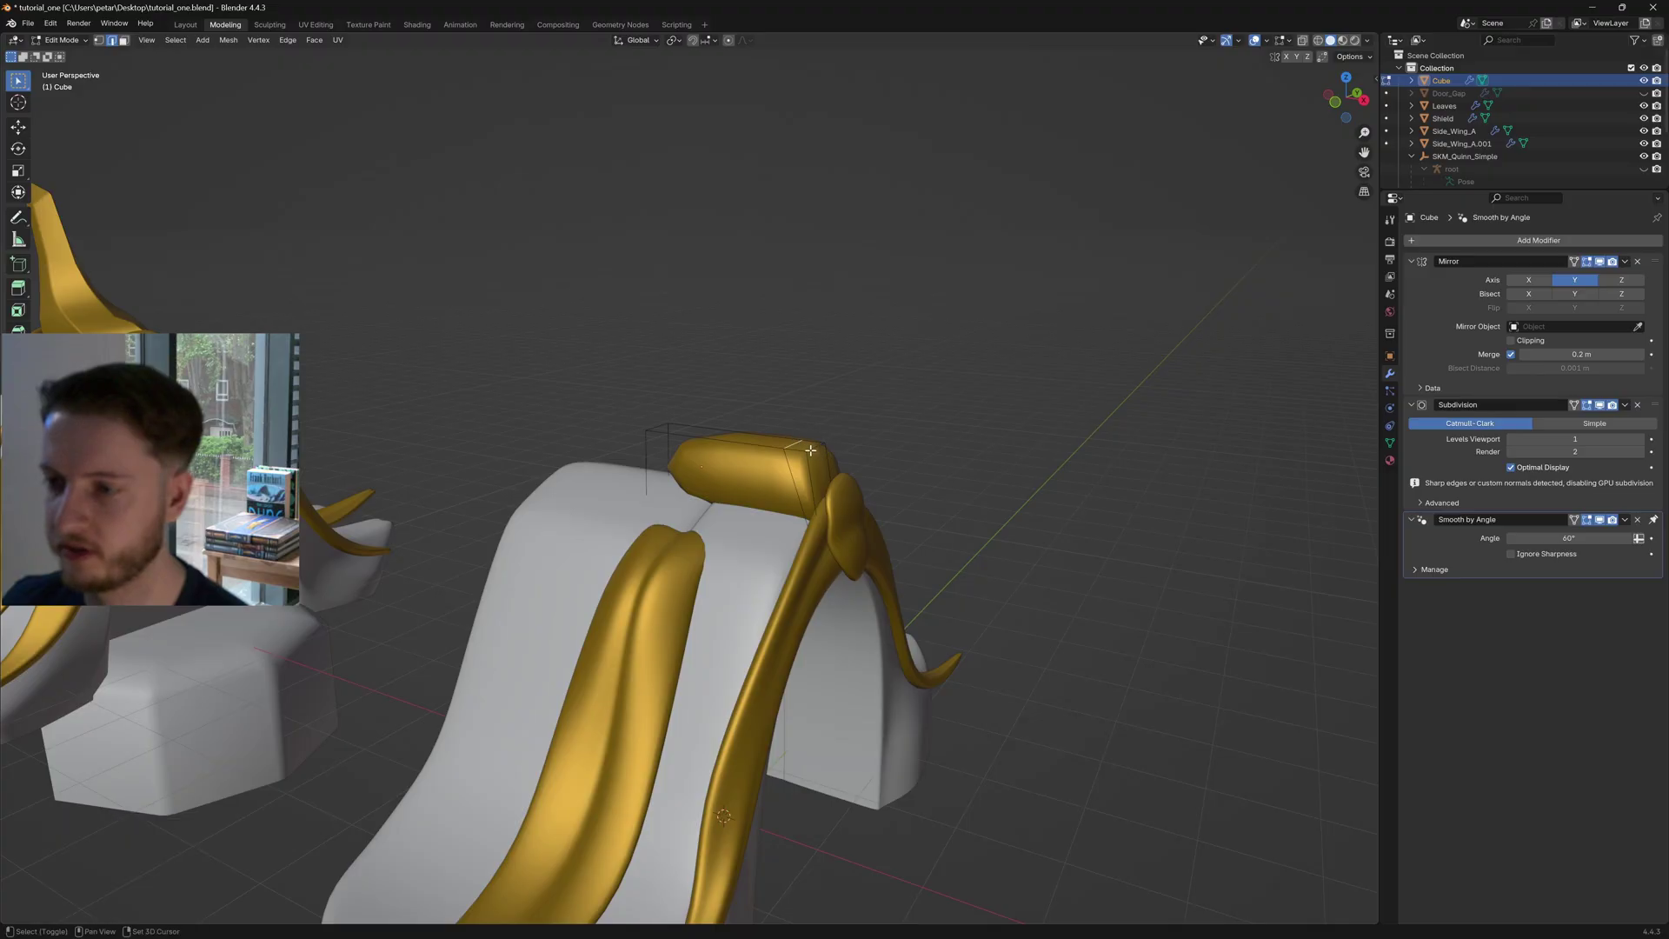
pyautogui.press('x')
pyautogui.press('y')
pyautogui.click(907, 490)
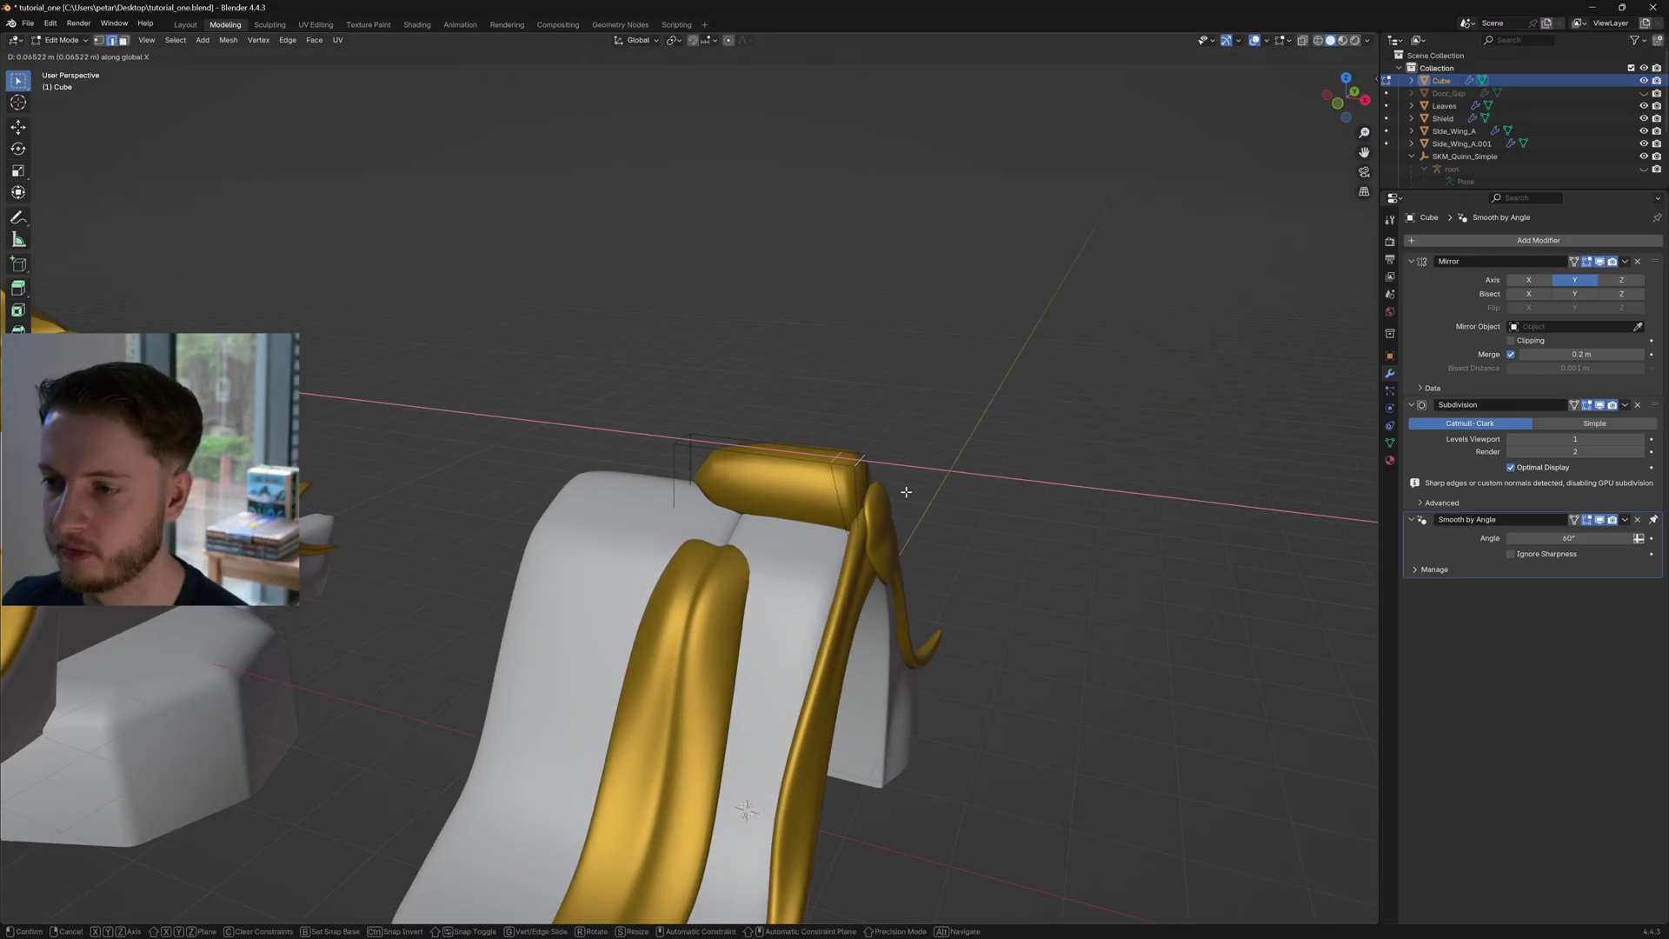
# Move the ornament's side faces about 0.27 m outward along Y, and extrude them outward once more
pyautogui.press('Tab')
pyautogui.moveTo(906, 490); pyautogui.dragTo(831, 533, button='middle')
pyautogui.press('Tab')
pyautogui.moveTo(669, 533); pyautogui.dragTo(750, 557, button='middle')
pyautogui.press('g')
pyautogui.press('y')
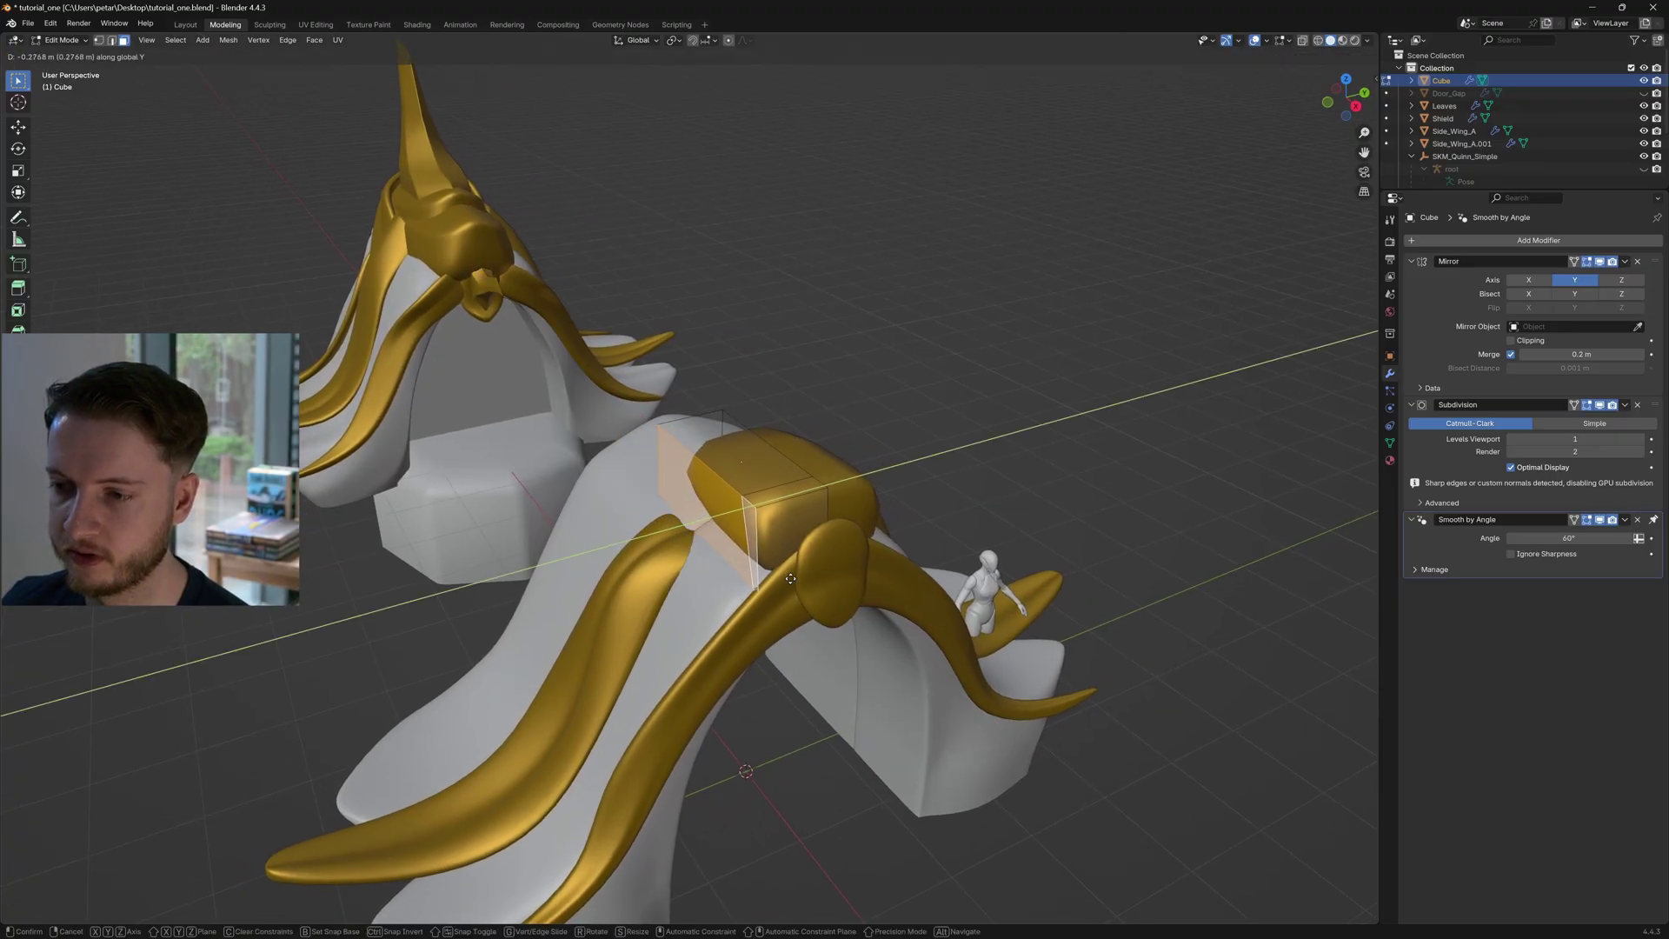
pyautogui.click(791, 581)
pyautogui.press('e')
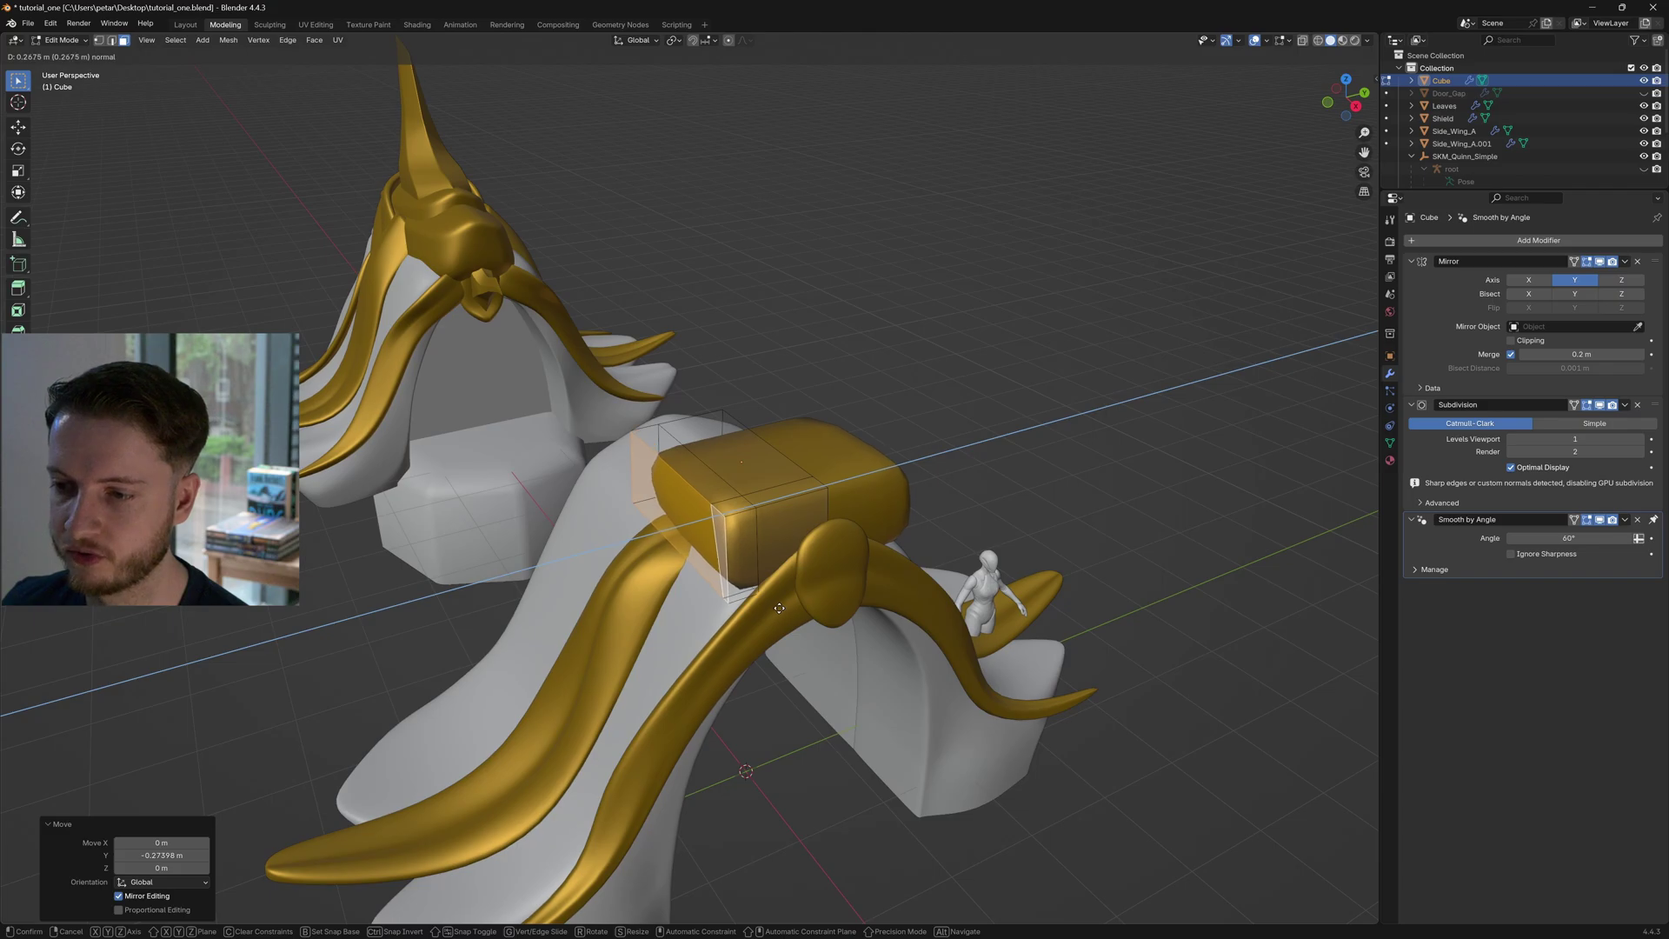
pyautogui.click(779, 608)
# Select the edge loop bordering the ornament's extruded side section and enlarge it along Z
pyautogui.moveTo(779, 608); pyautogui.dragTo(638, 438, button='middle')
pyautogui.press('KP_Divide')
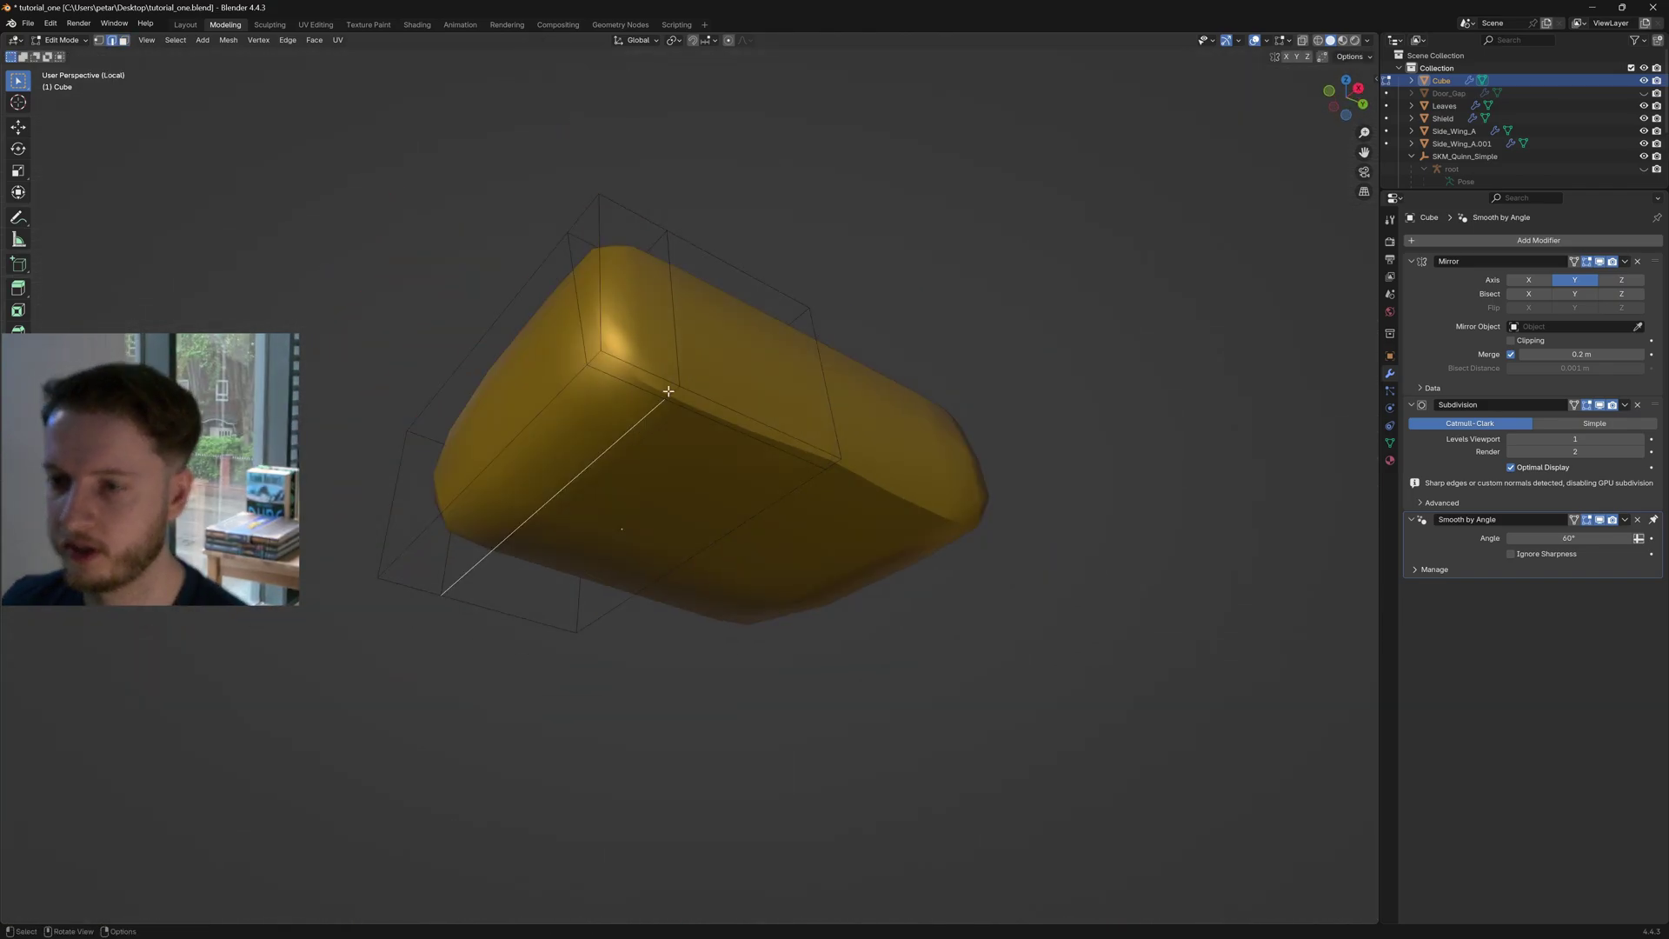
pyautogui.press('KP_Divide')
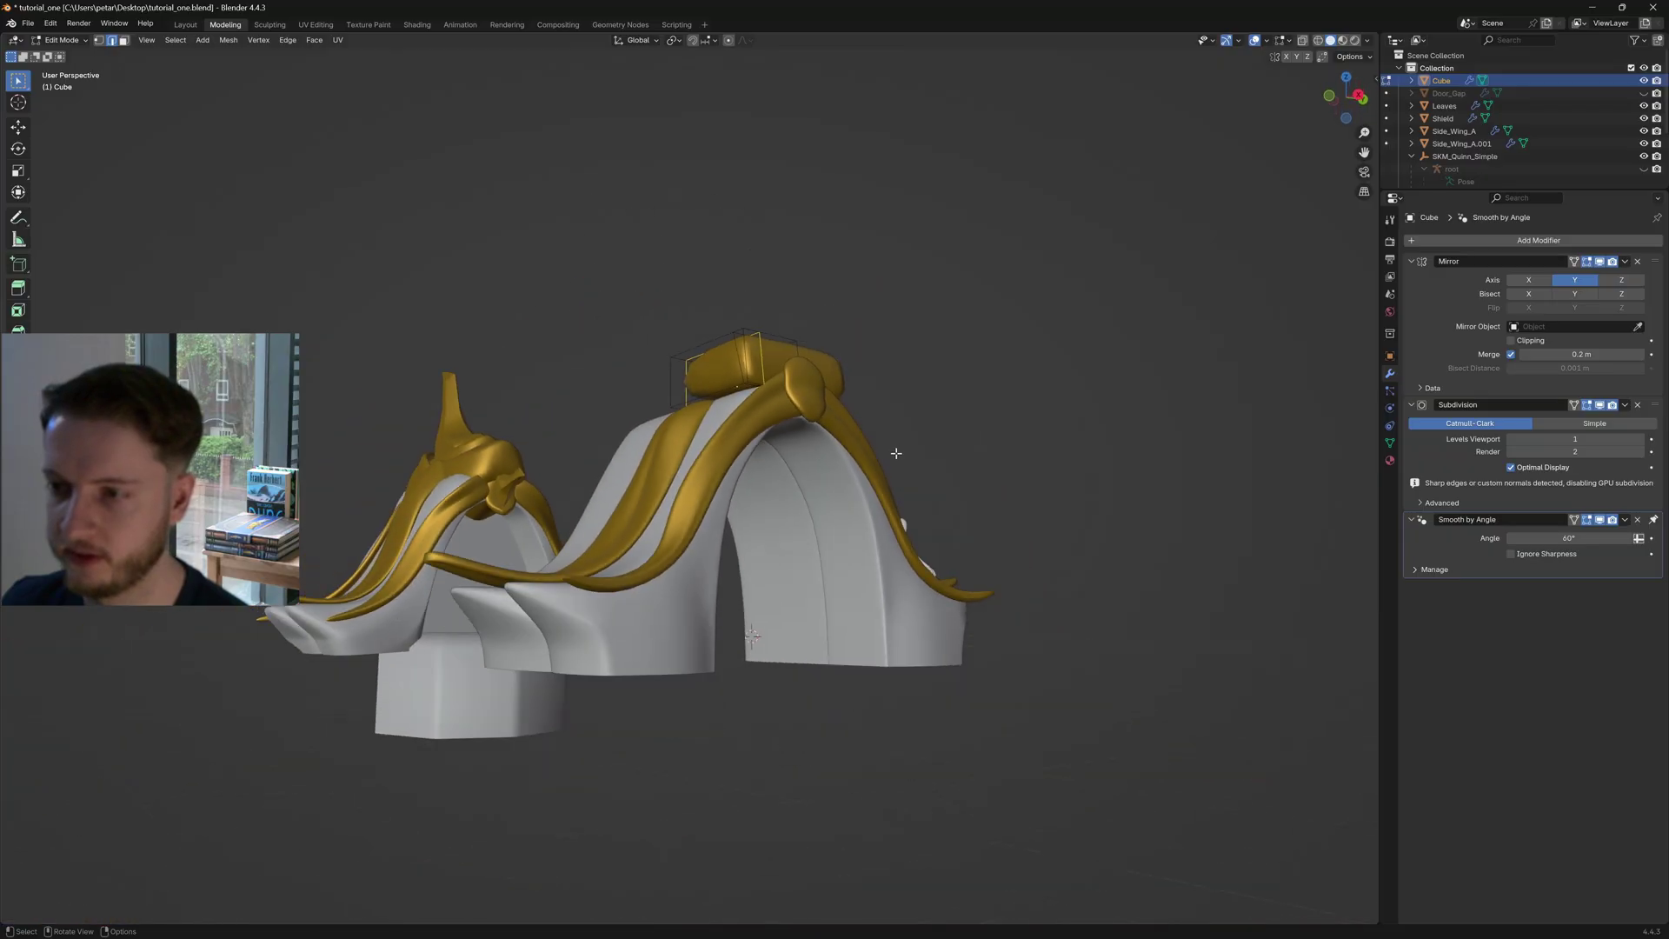
pyautogui.press('g')
pyautogui.press('z')
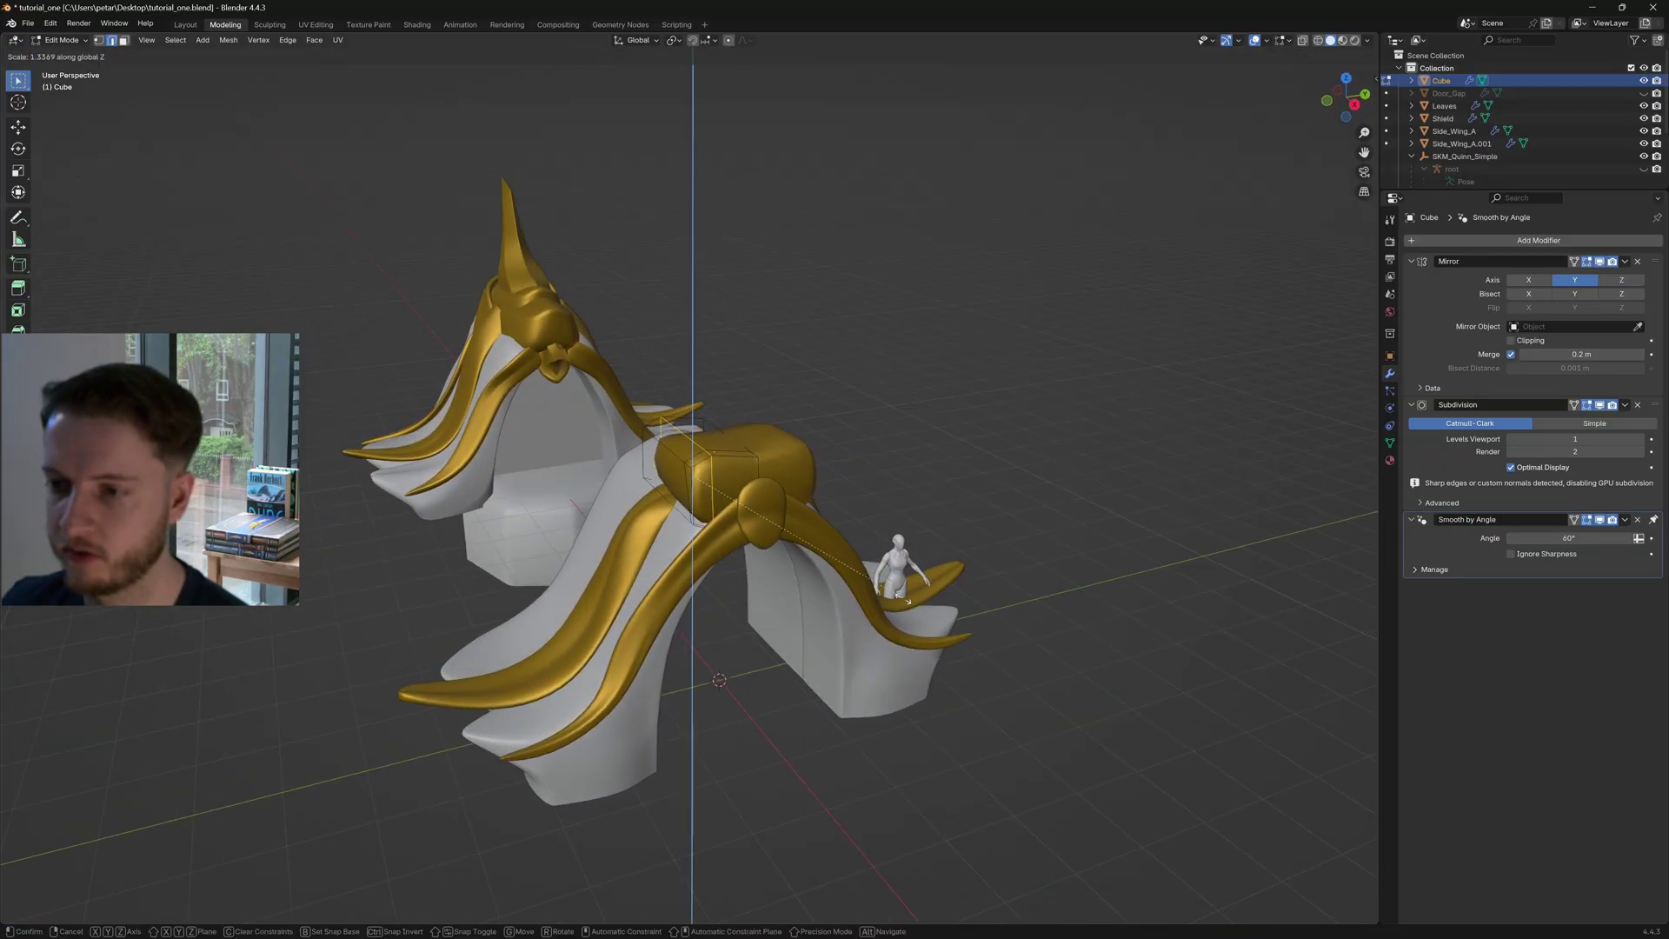
pyautogui.click(907, 751)
# Adjust the whole ornament's height along Z so it rests on the arch, and resume mesh editing
pyautogui.moveTo(907, 751); pyautogui.dragTo(720, 493, button='middle')
pyautogui.press('Tab')
pyautogui.press('g')
pyautogui.press('z')
pyautogui.click(892, 595)
pyautogui.press('Tab')
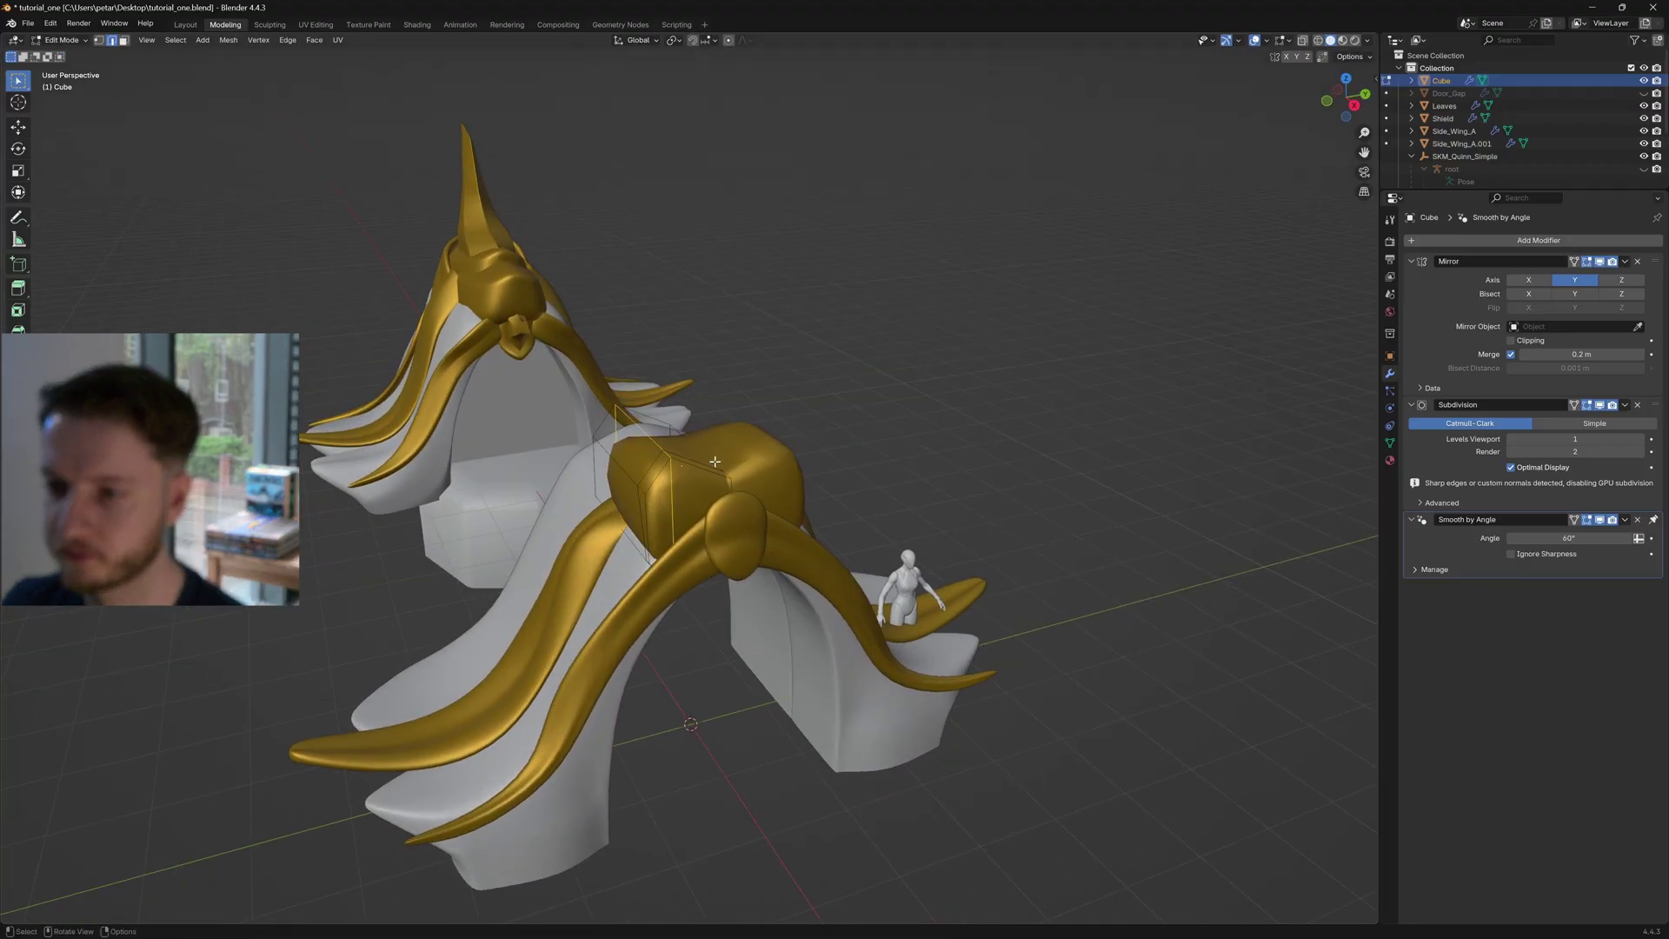
# Raise the edges at the ornament's top centre about 0.65 m along Z to fill the dip between its halves
pyautogui.press('KP_Divide')
pyautogui.scroll(-4, 735, 525)
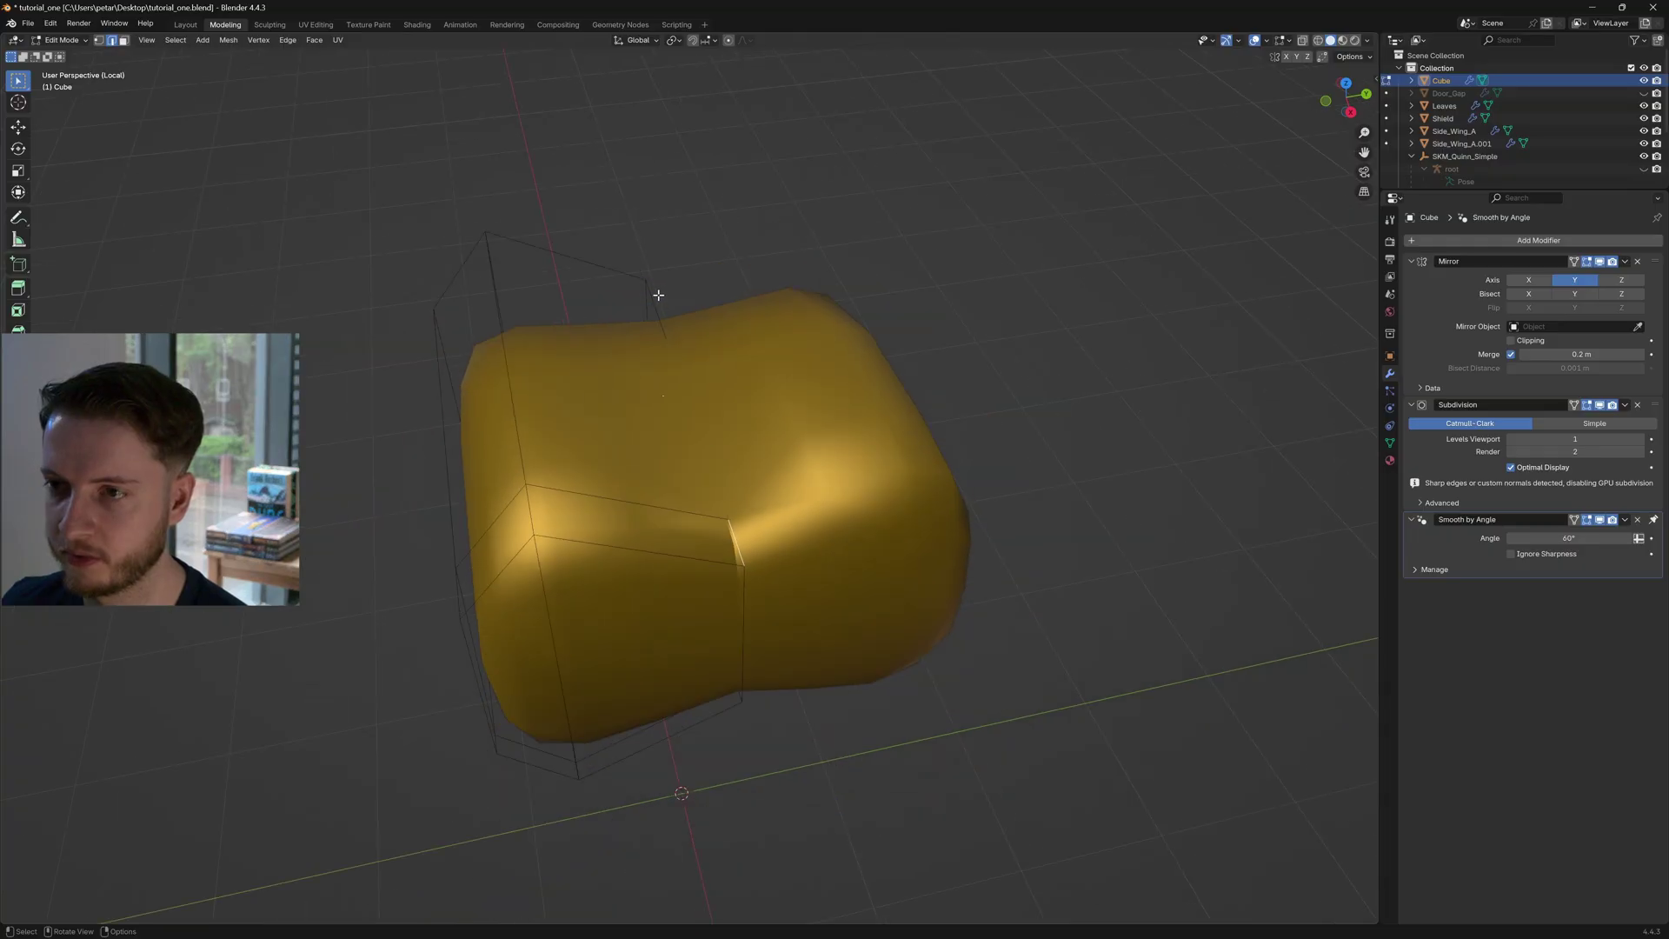
pyautogui.press('KP_Divide')
pyautogui.press('g')
pyautogui.press('z')
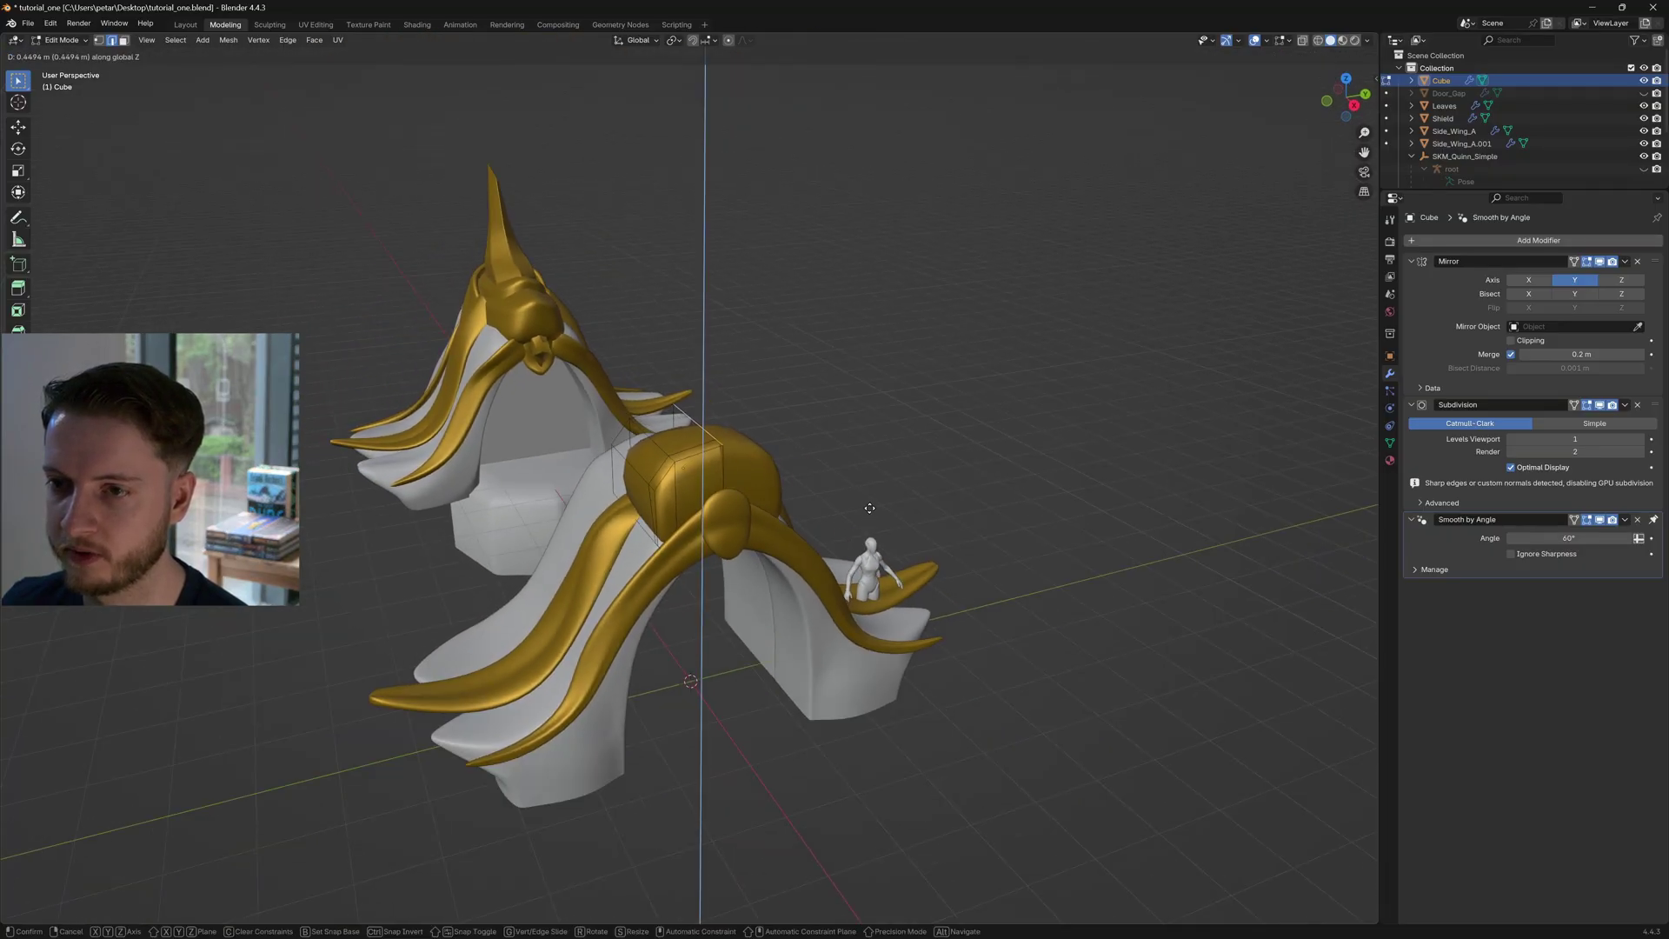
pyautogui.click(870, 507)
# Scale the whole ornament to about 0.84 of its size, judging its fit over the arch in the right orthographic view
pyautogui.press('Tab')
pyautogui.moveTo(870, 507); pyautogui.dragTo(1182, 231, button='middle')
pyautogui.click(1350, 101)
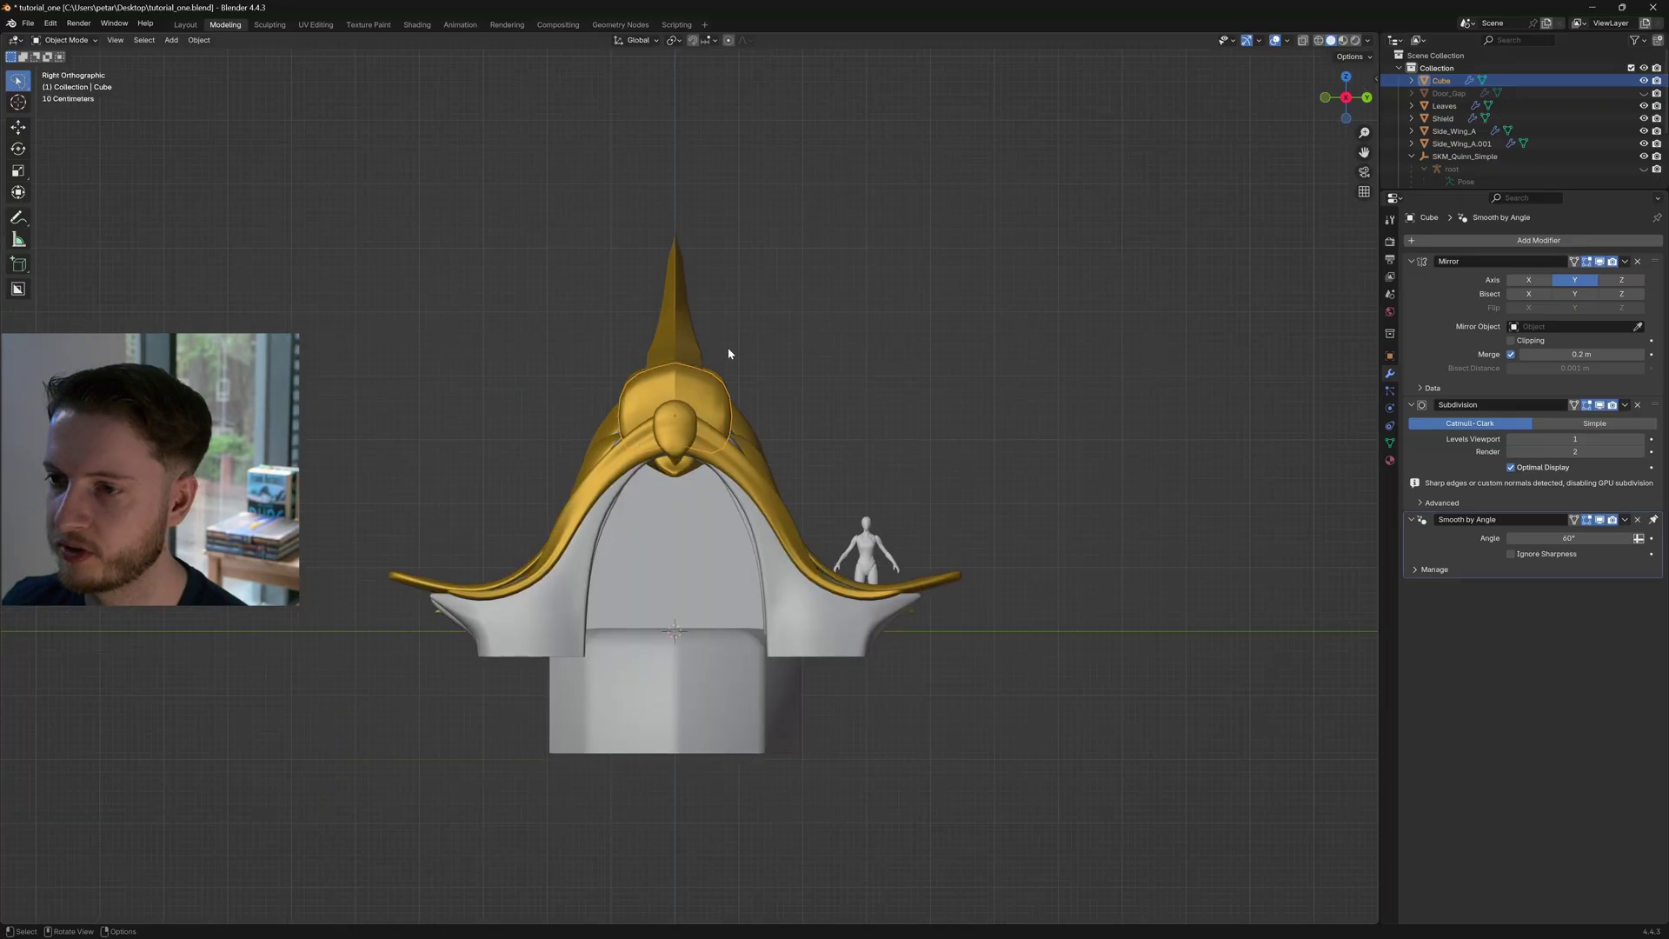
pyautogui.press('g')
pyautogui.click(980, 455)
pyautogui.hotkey('ctrl', 'z')
pyautogui.keyDown('shift'); pyautogui.moveTo(874, 433); pyautogui.dragTo(939, 486, button='middle'); pyautogui.keyUp('shift')
pyautogui.press('s')
pyautogui.click(939, 497)
pyautogui.scroll(5, 950, 529)
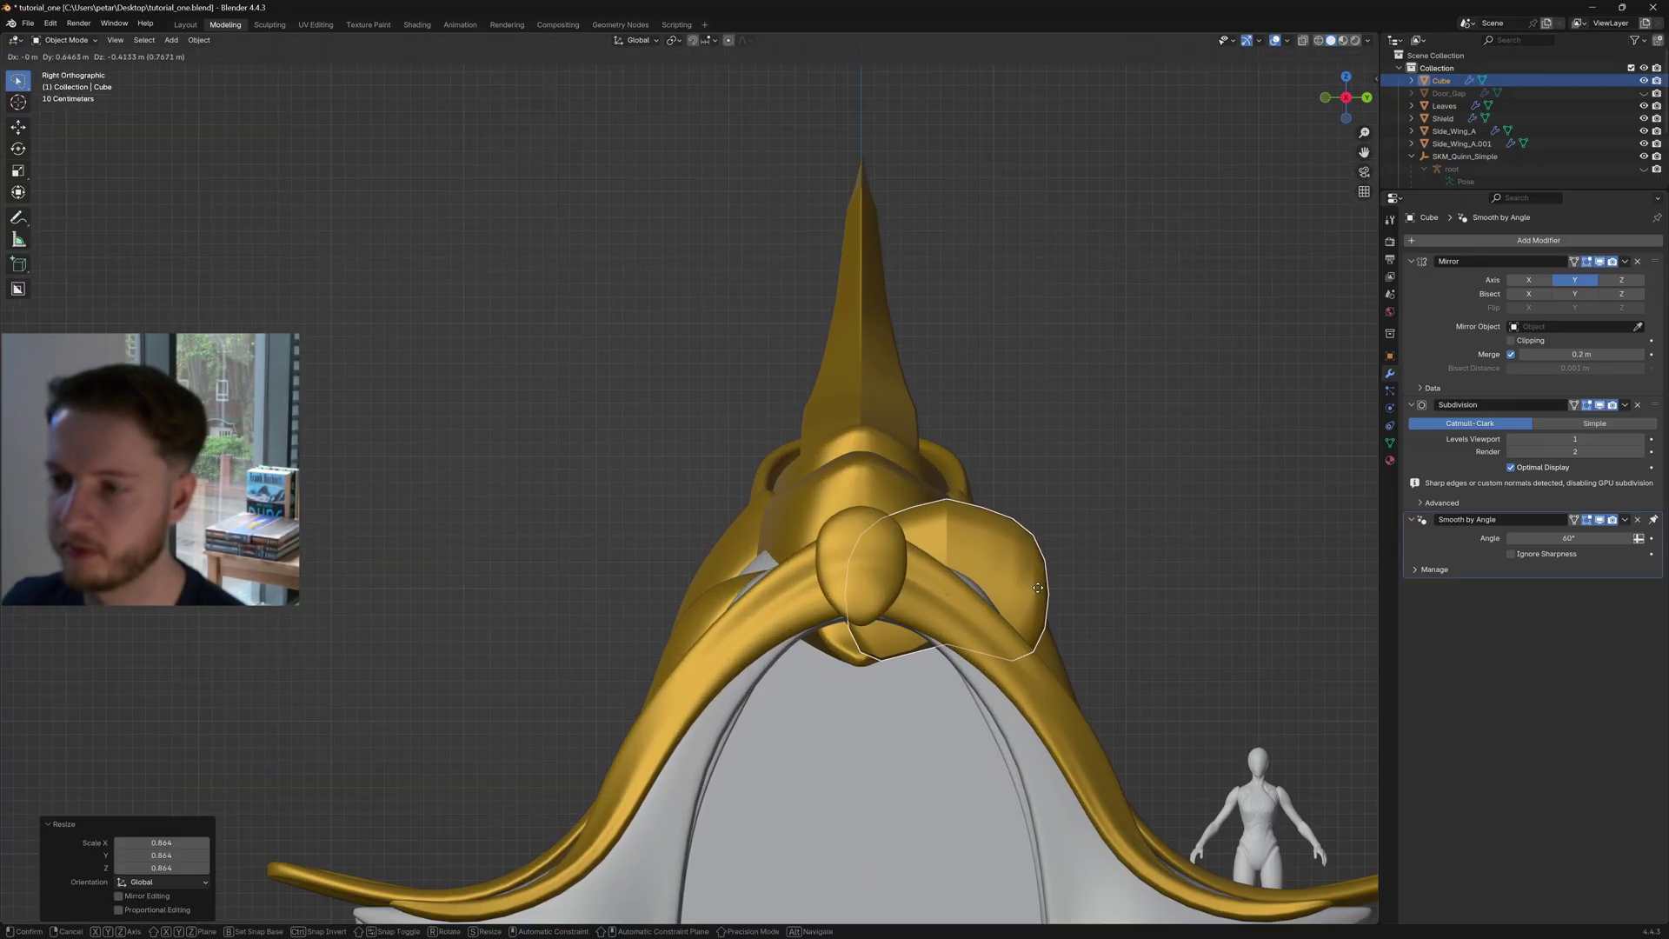
pyautogui.press('Tab')
pyautogui.moveTo(1037, 584); pyautogui.dragTo(1000, 522, button='middle')
pyautogui.press('Tab')
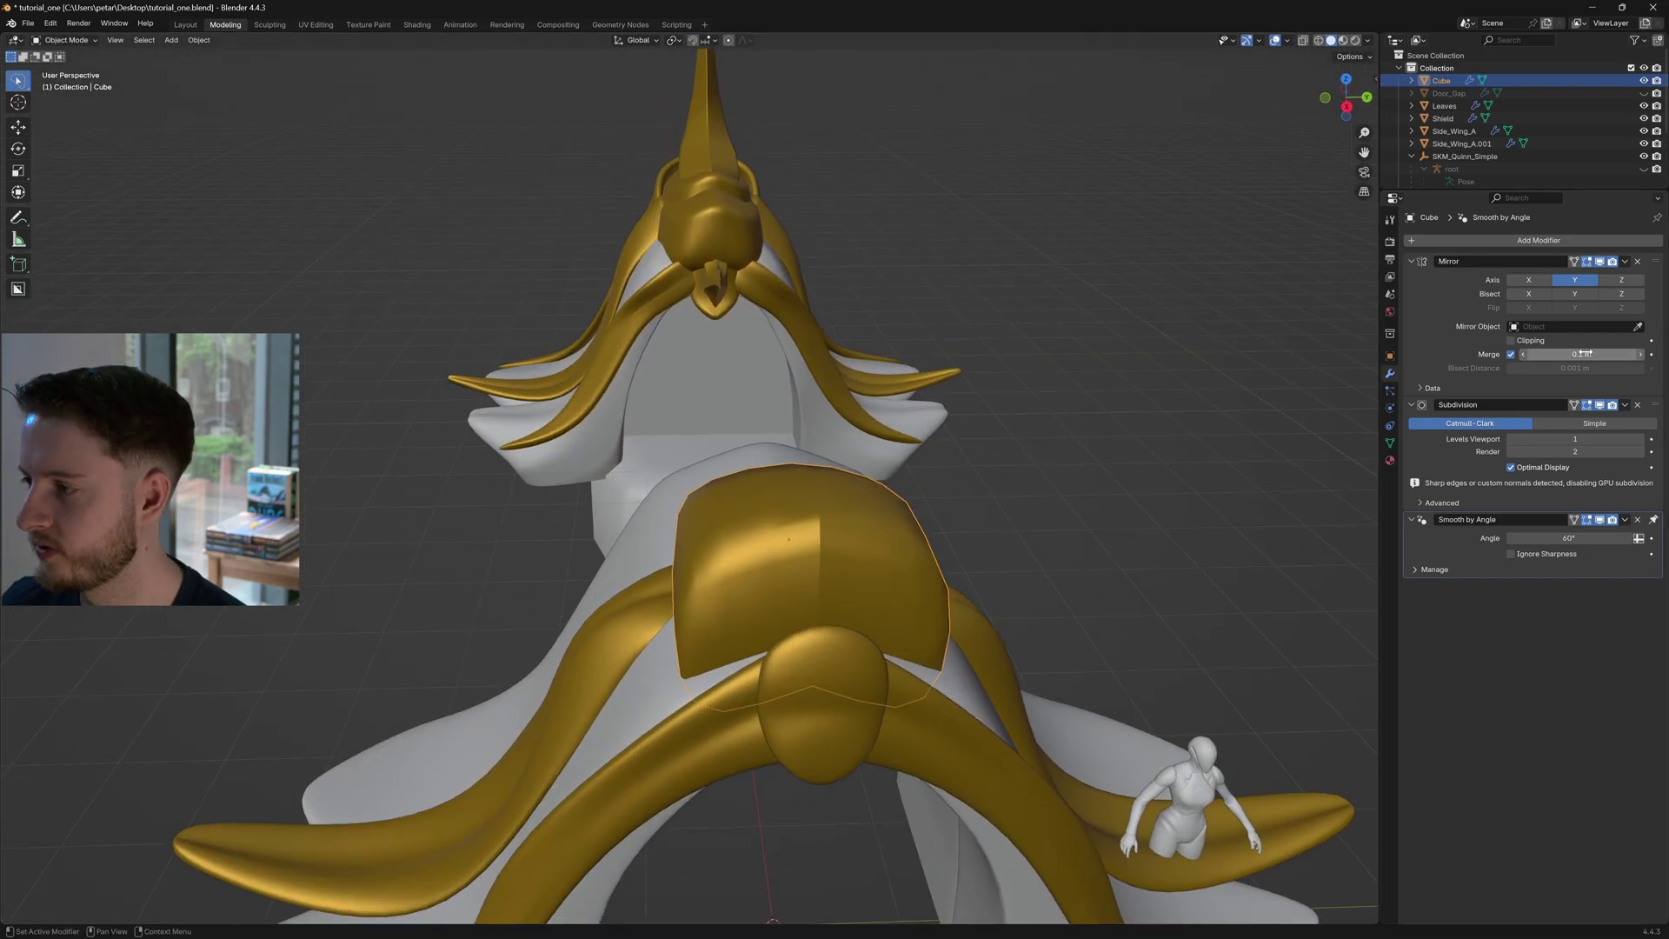
# Isolate the ornament and delete the inner faces along its mirror seam, then show the whole scene again
pyautogui.moveTo(1582, 354); pyautogui.dragTo(1530, 354)
pyautogui.moveTo(1130, 487); pyautogui.dragTo(939, 477, button='middle')
pyautogui.press('KP_Divide')
pyautogui.press('Tab')
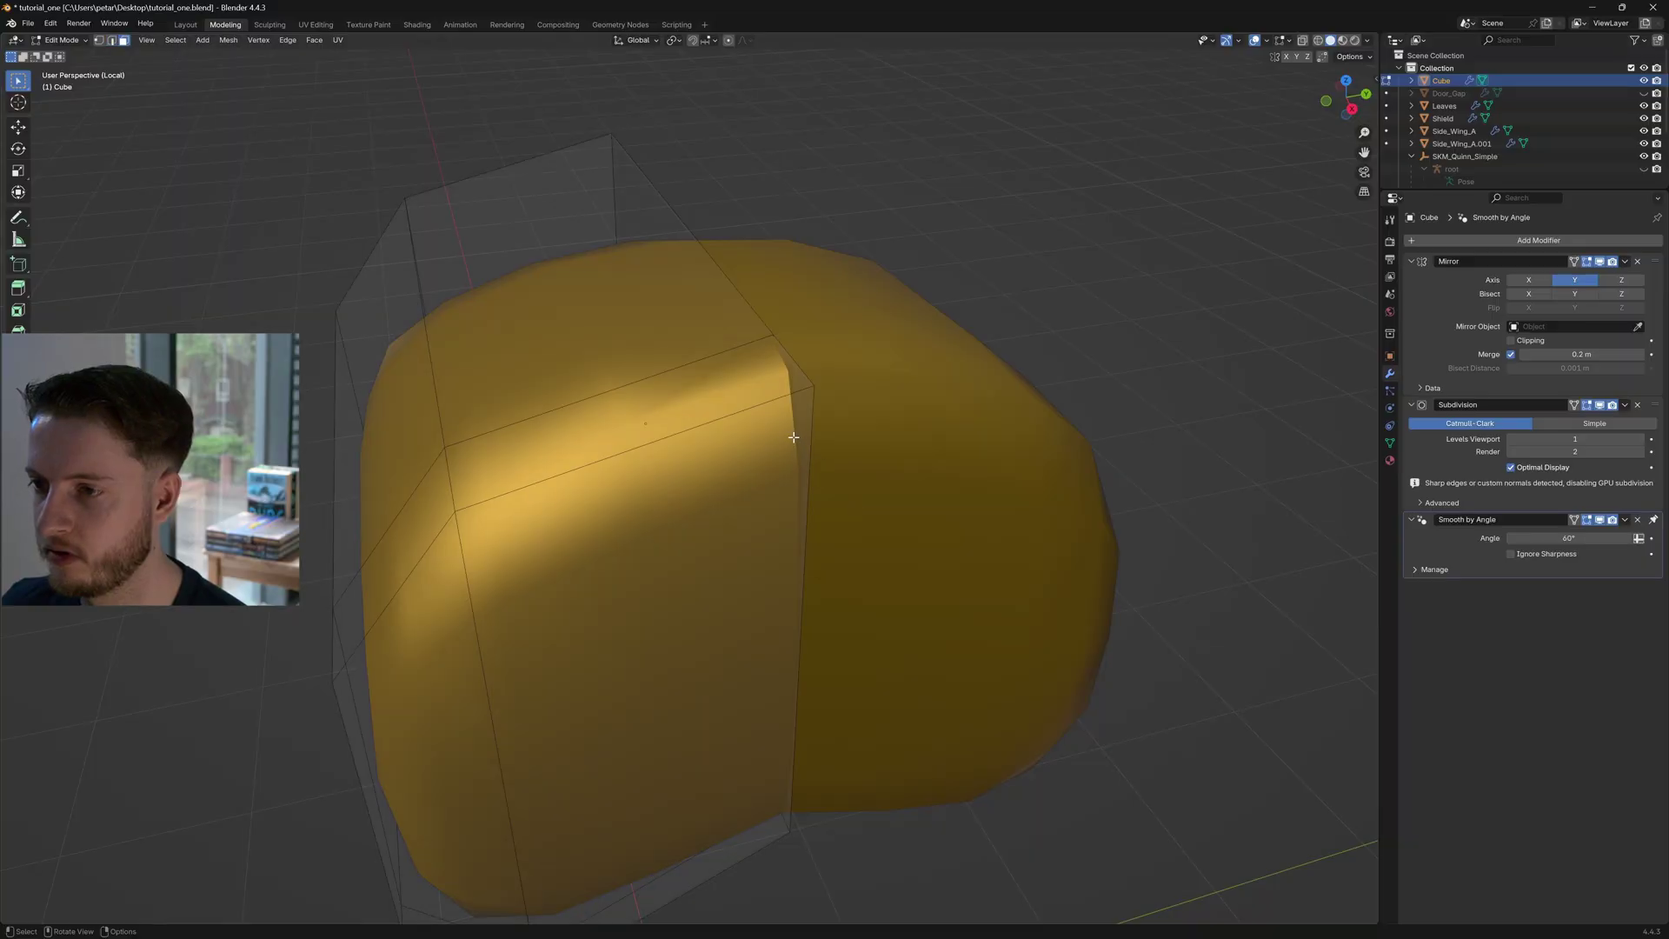
pyautogui.moveTo(793, 437); pyautogui.dragTo(853, 484, button='middle')
pyautogui.scroll(4, 818, 439)
pyautogui.press('Tab')
pyautogui.press('Tab')
pyautogui.press('x')
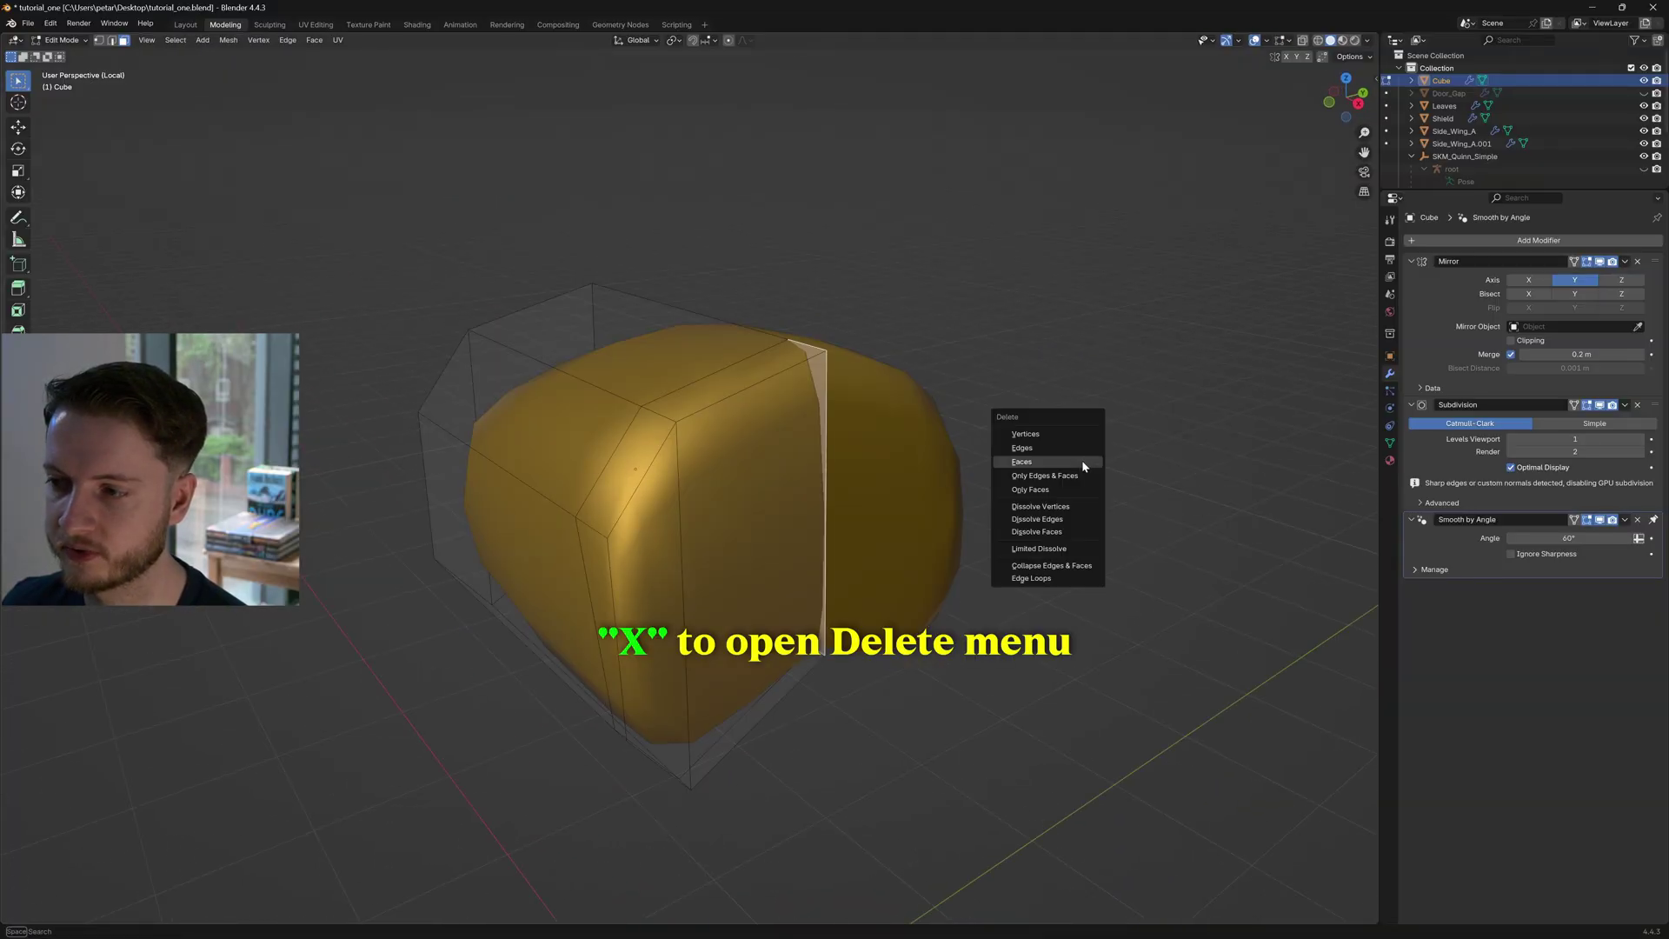
pyautogui.moveTo(1081, 461); pyautogui.dragTo(995, 452, button='middle')
pyautogui.press('Tab')
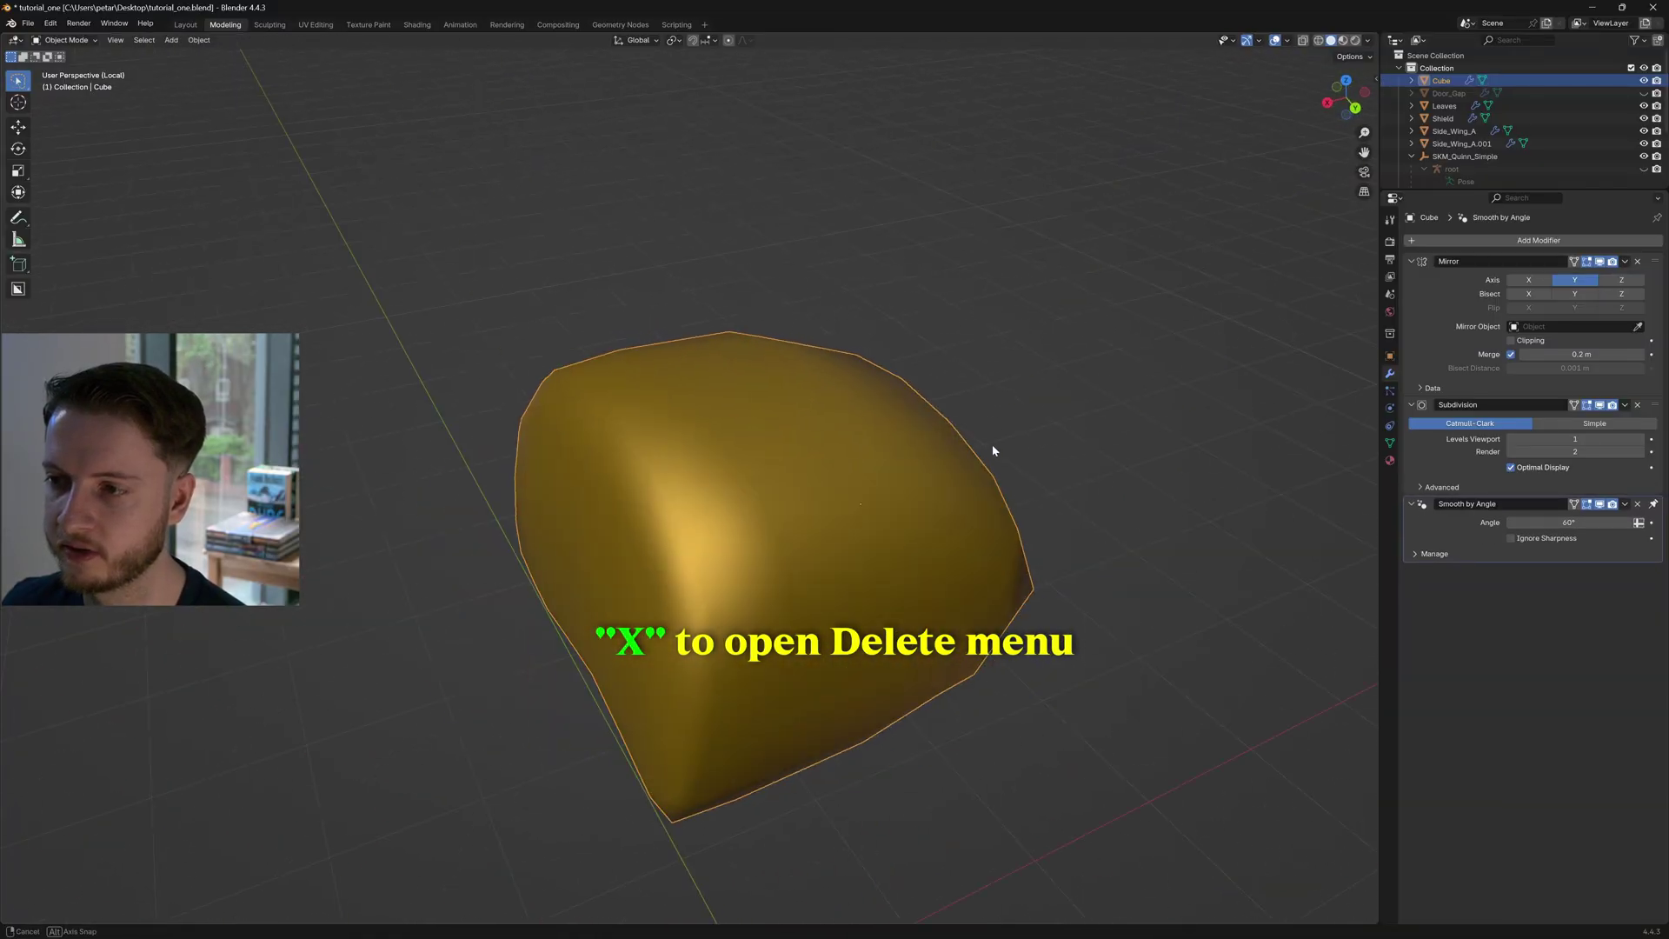
pyautogui.press('KP_Divide')
# Edit the gold leaves and move the upper end of the rear leaf about 0.43 m up along Z
pyautogui.moveTo(798, 451); pyautogui.dragTo(693, 493, button='middle')
pyautogui.click(693, 493)
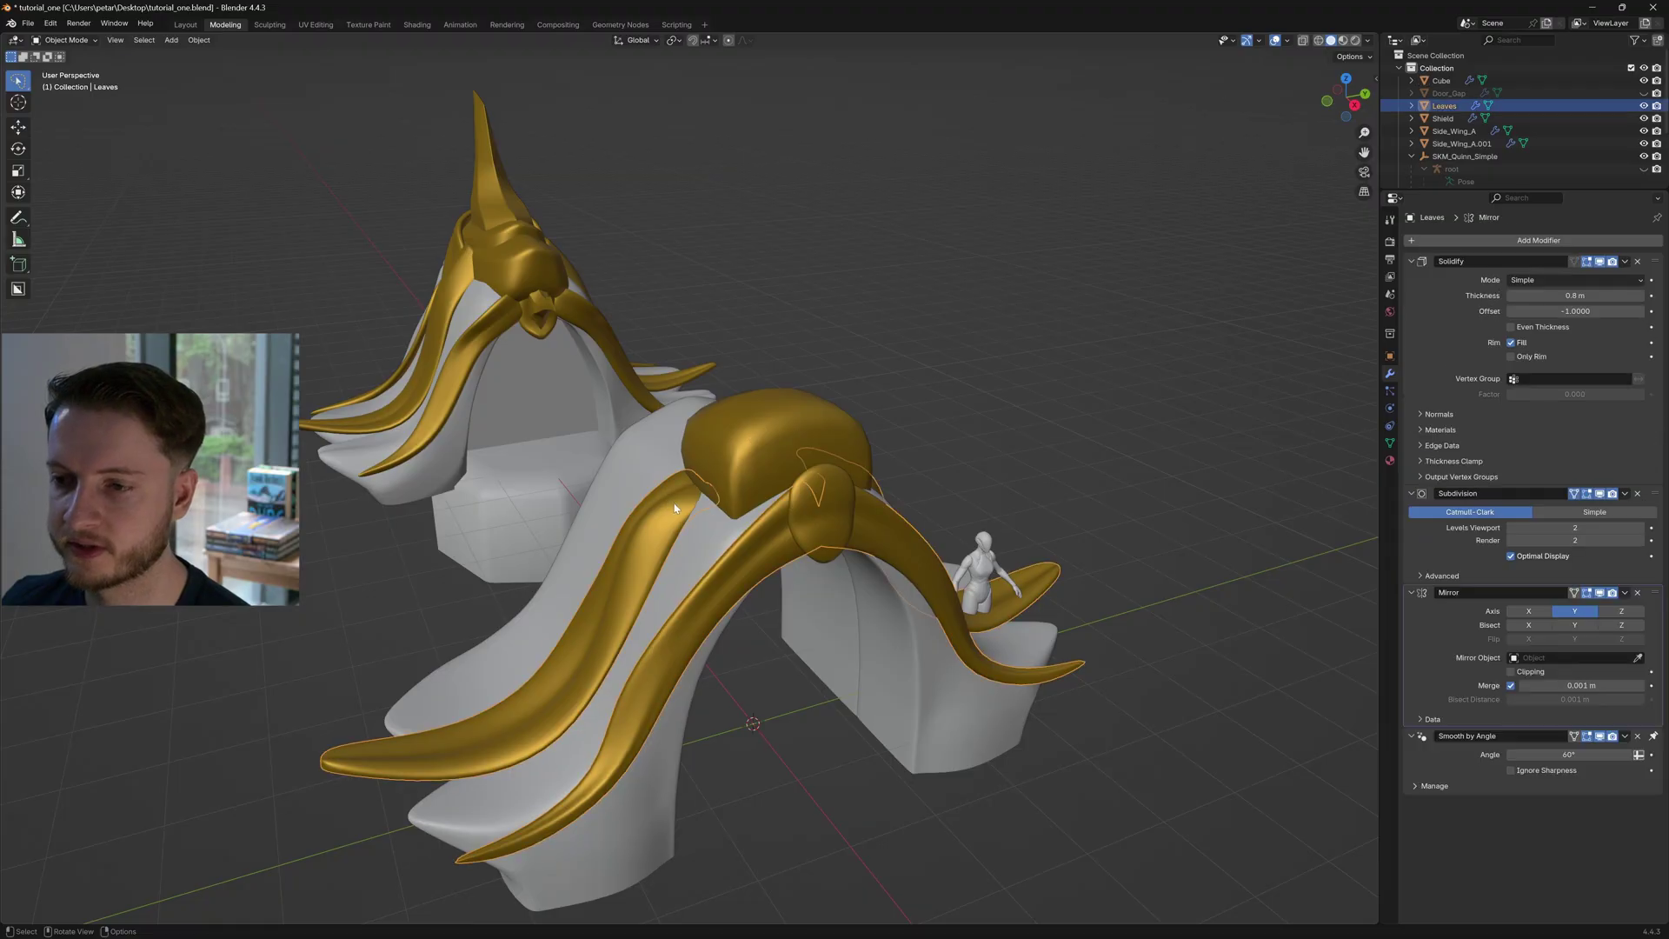
pyautogui.press('Tab')
pyautogui.press('KP_Divide')
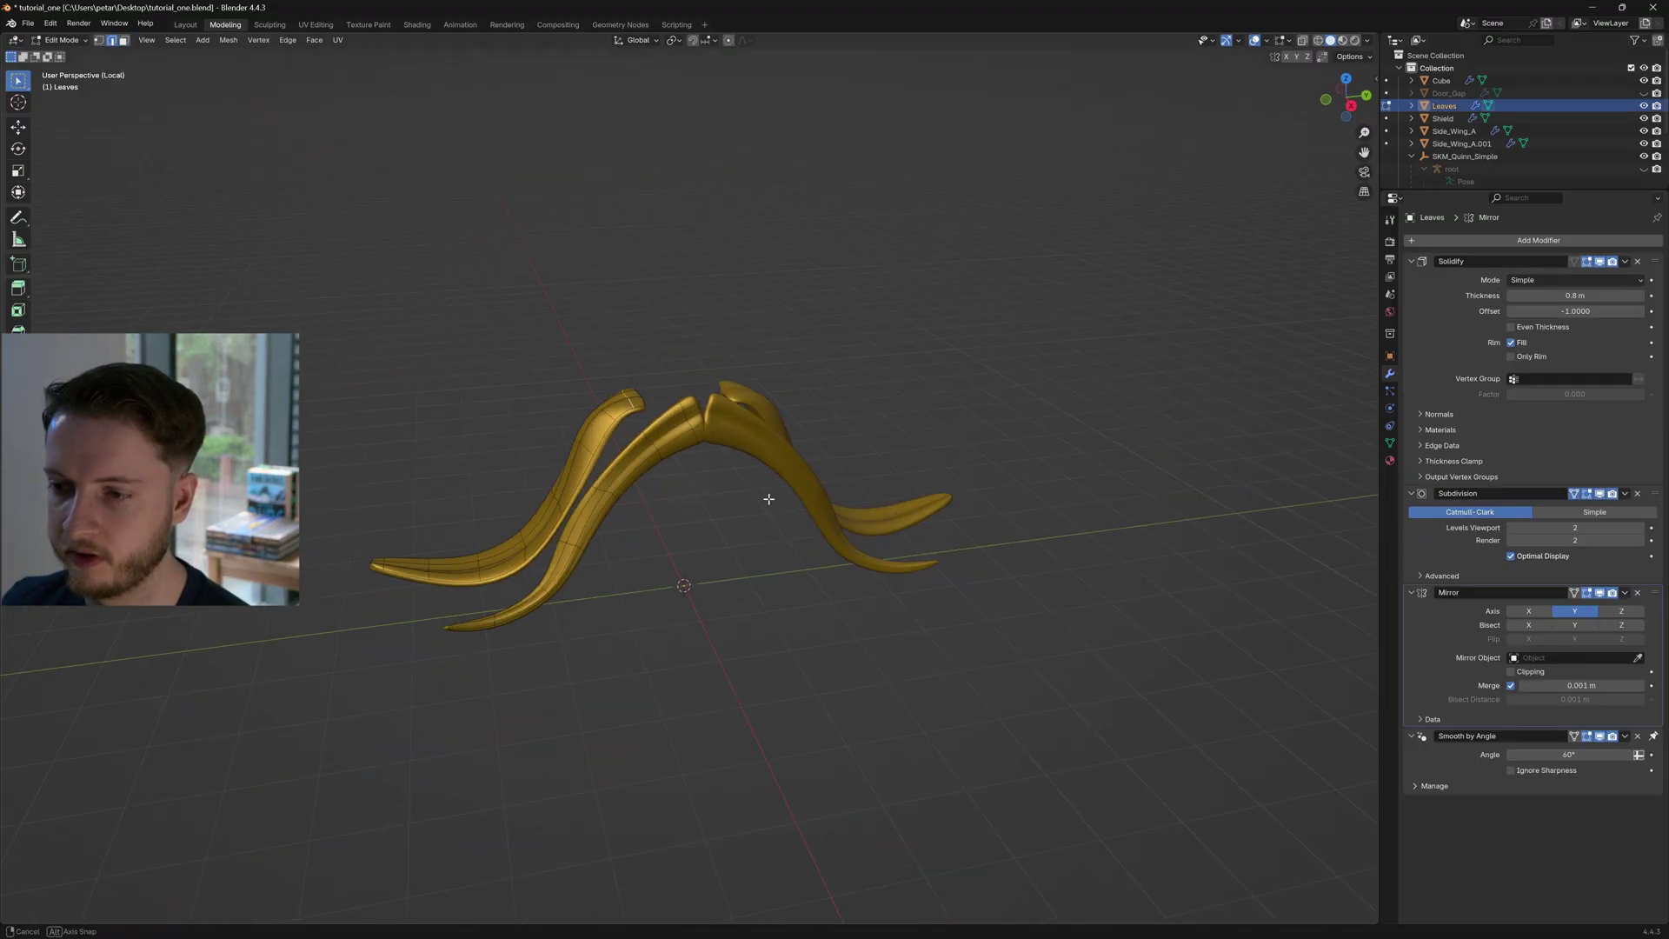
pyautogui.moveTo(768, 496); pyautogui.dragTo(664, 480, button='middle')
pyautogui.scroll(3, 690, 438)
pyautogui.press('KP_Divide')
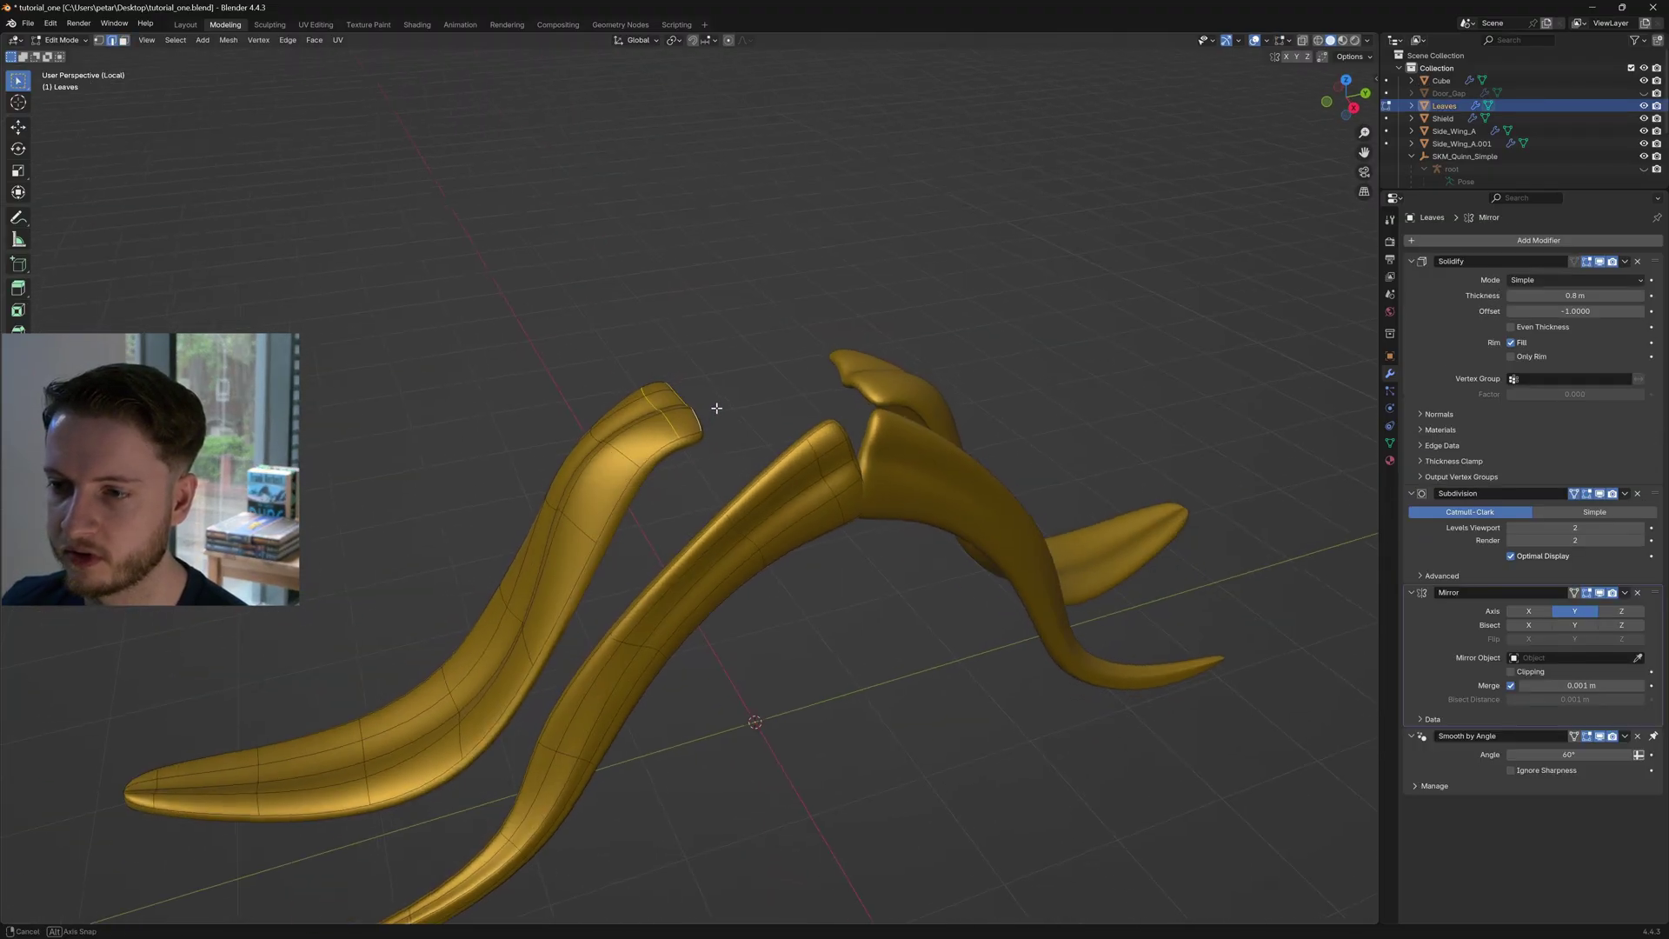
pyautogui.press('g')
pyautogui.press('z')
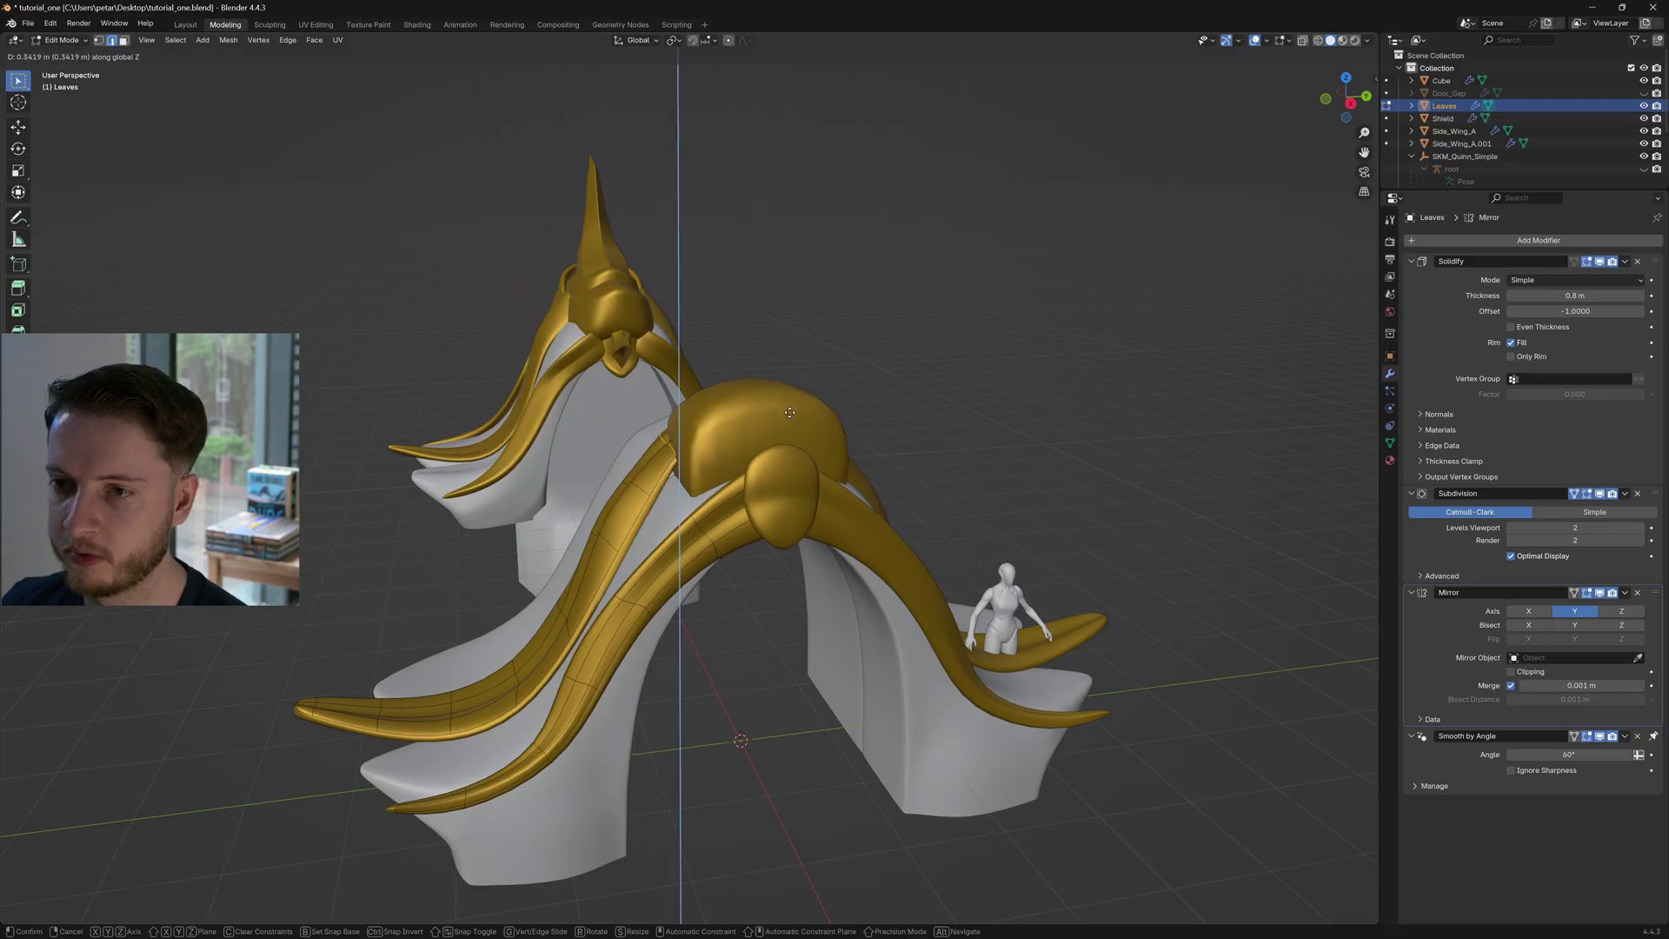
pyautogui.click(663, 463)
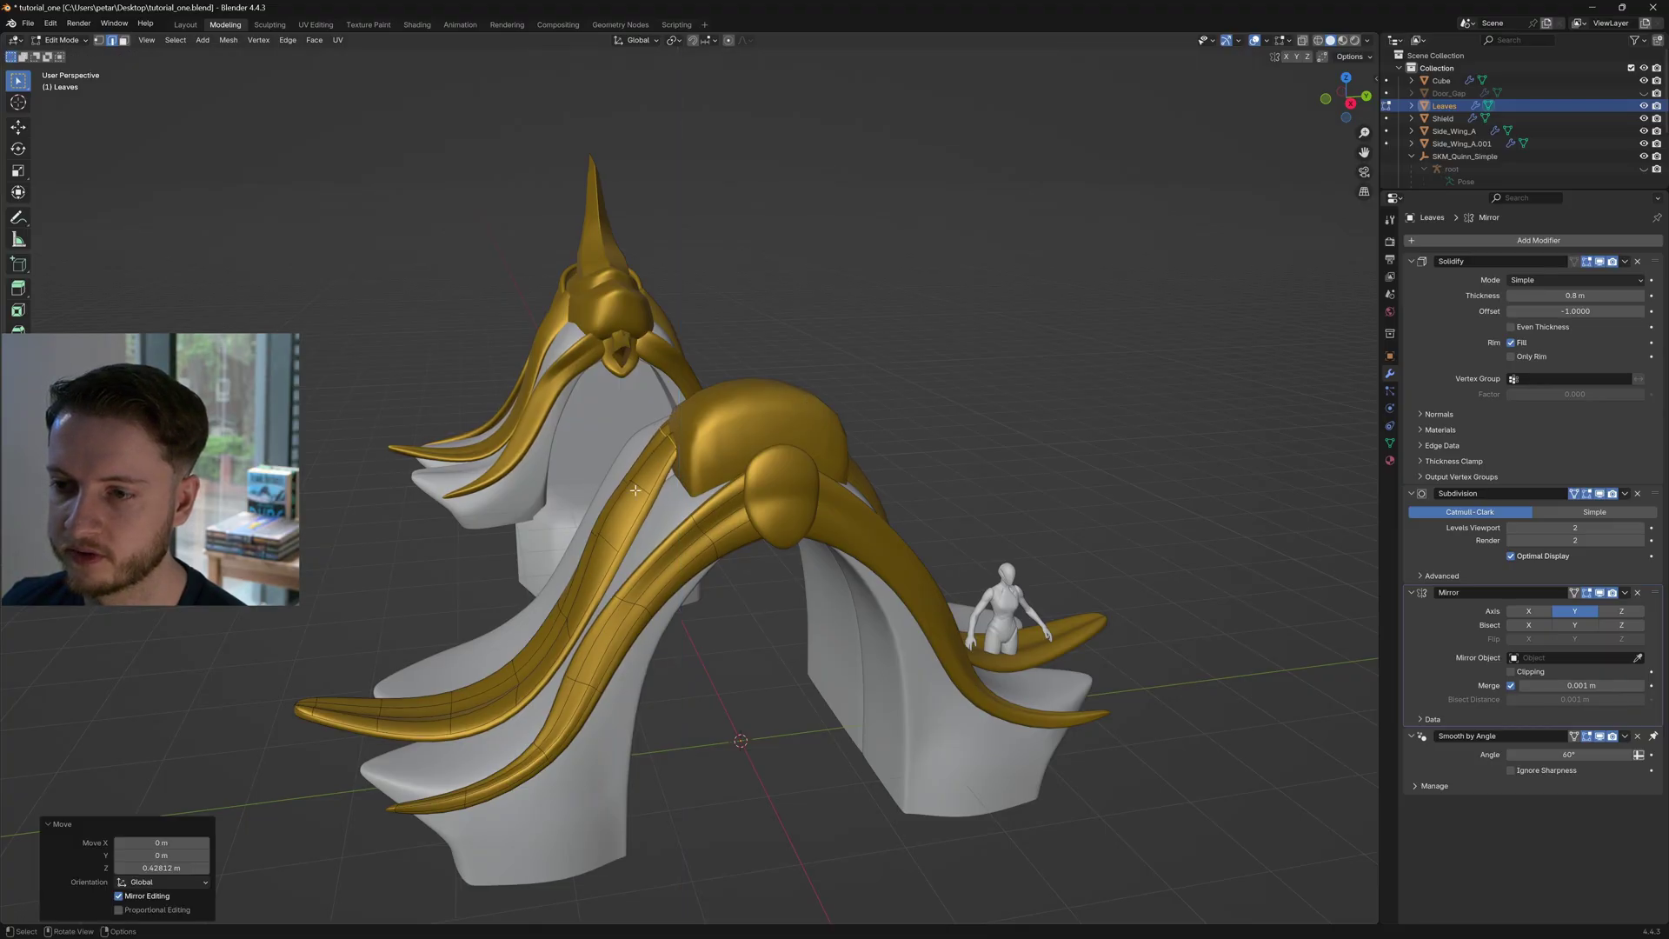
# Resize the rear leaf's upper end where it meets the ornament
pyautogui.press('s')
pyautogui.click(643, 494)
pyautogui.moveTo(644, 494); pyautogui.dragTo(745, 526, button='middle')
pyautogui.press('g')
pyautogui.rightClick(733, 510)
# Select the edge loop near the rear leaf's upper end and reposition it to smooth the leaf's curve into the ornament
pyautogui.keyDown('alt'); pyautogui.click(612, 481); pyautogui.keyUp('alt')
pyautogui.press('g')
pyautogui.click(714, 513)
pyautogui.press('g')
pyautogui.click(780, 511)
pyautogui.press('g')
pyautogui.click(712, 485)
# Switch mesh editing to the ornament and dissolve the selected edges at its front side corner
pyautogui.hotkey('alt', 'q')
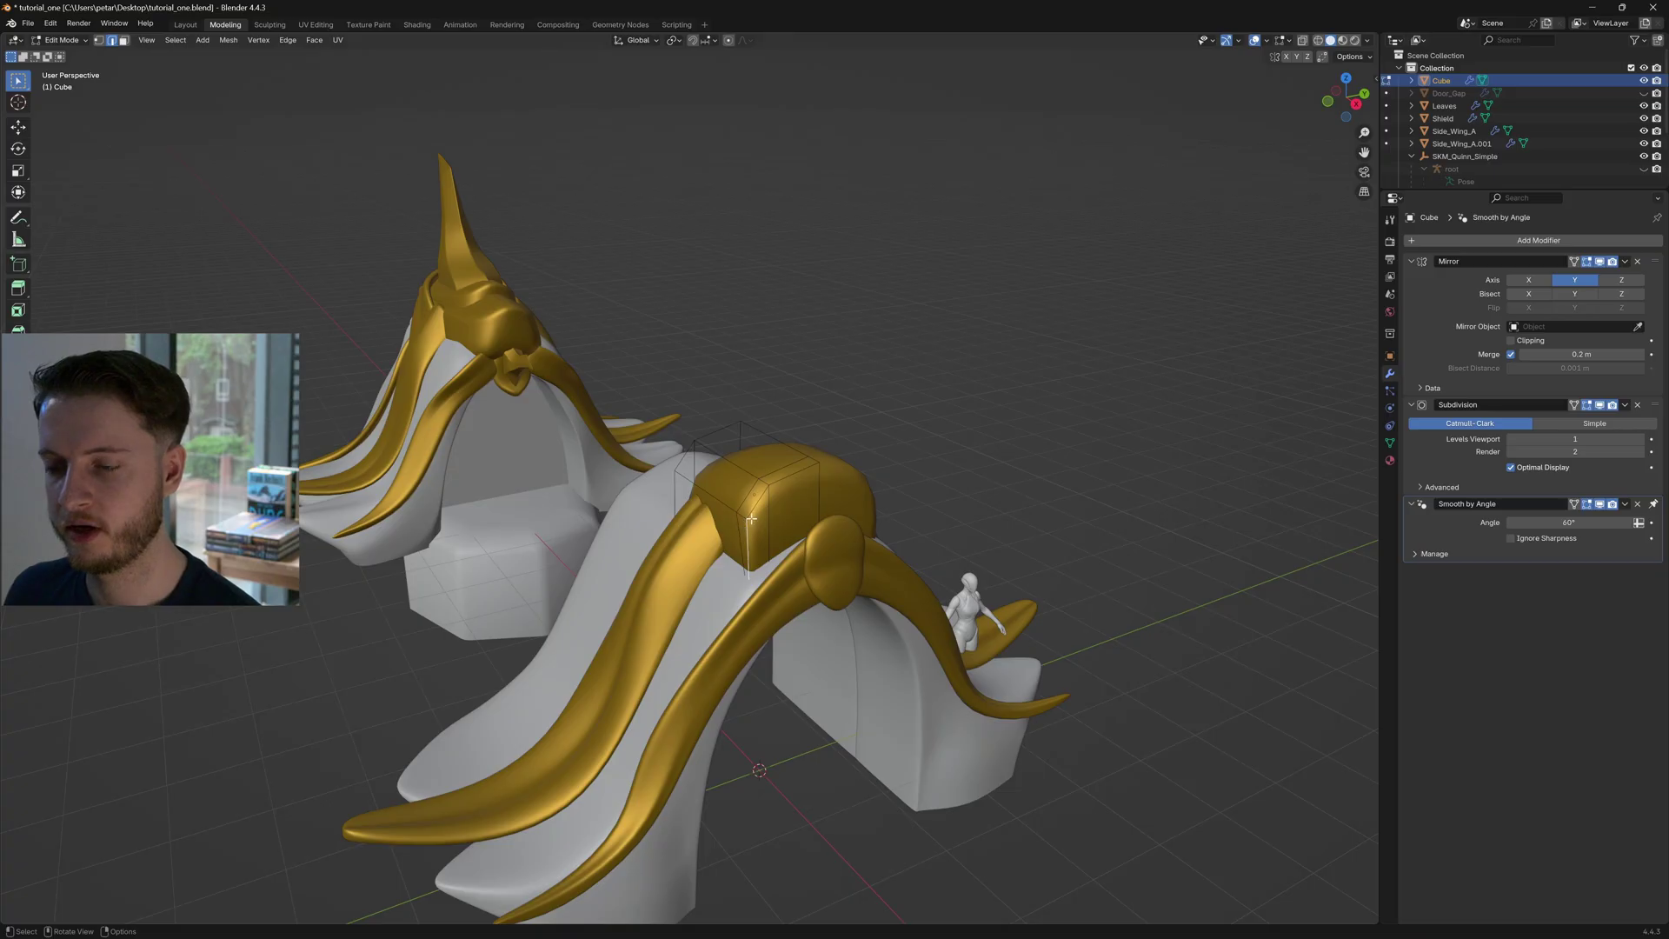
pyautogui.press('x')
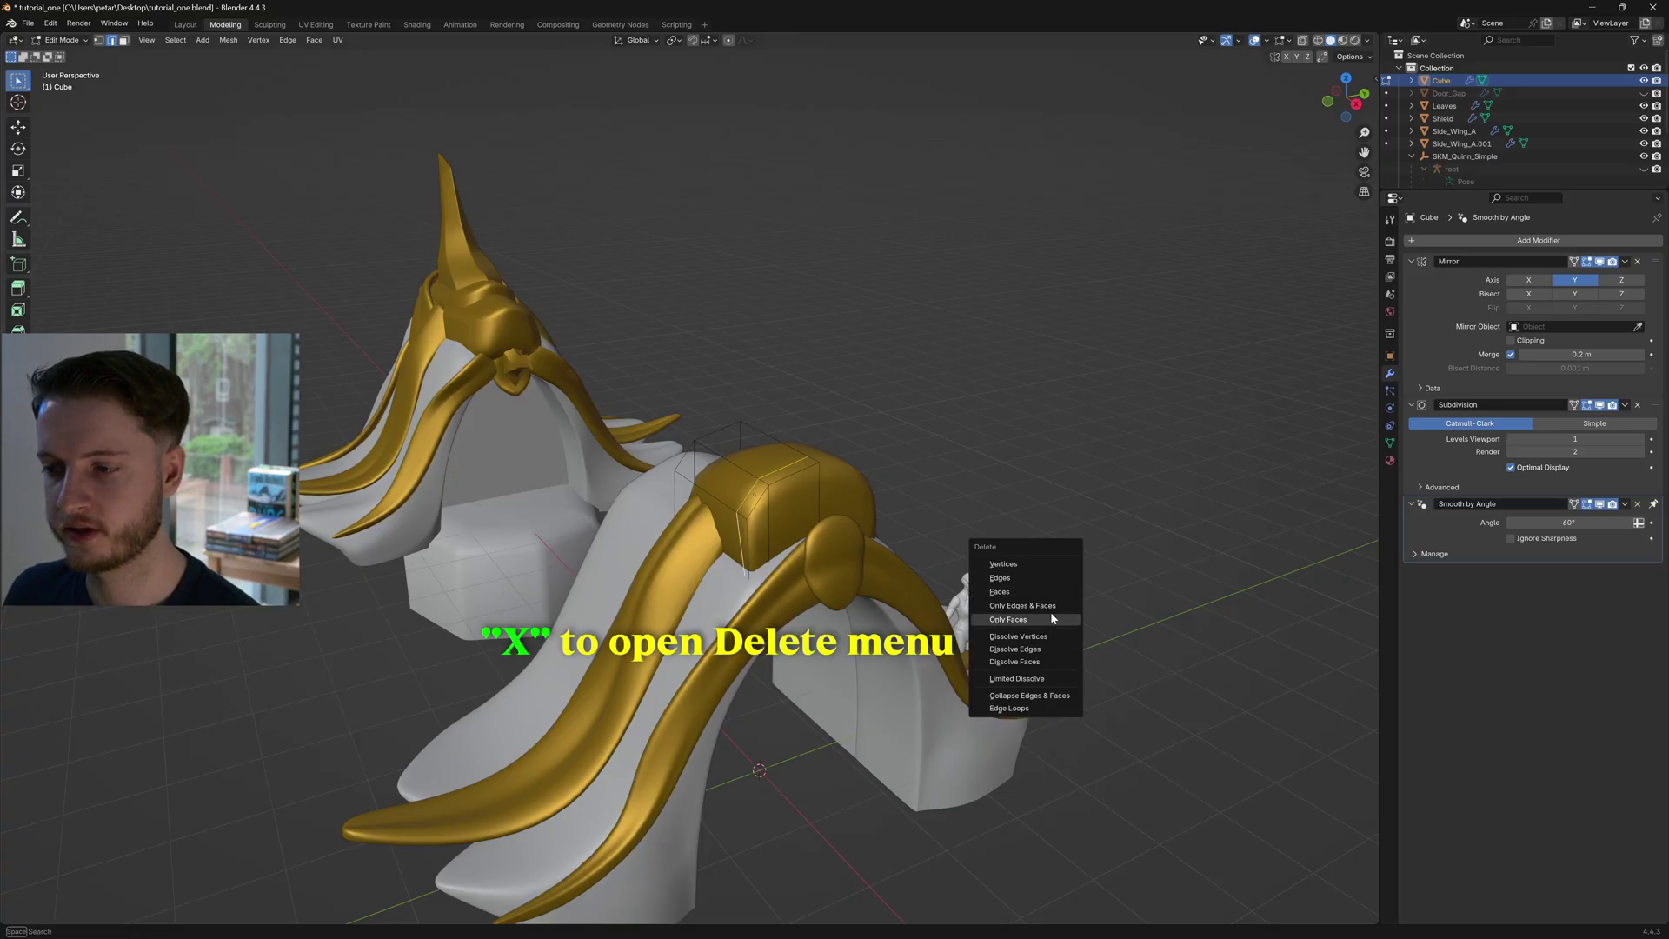
pyautogui.click(1015, 650)
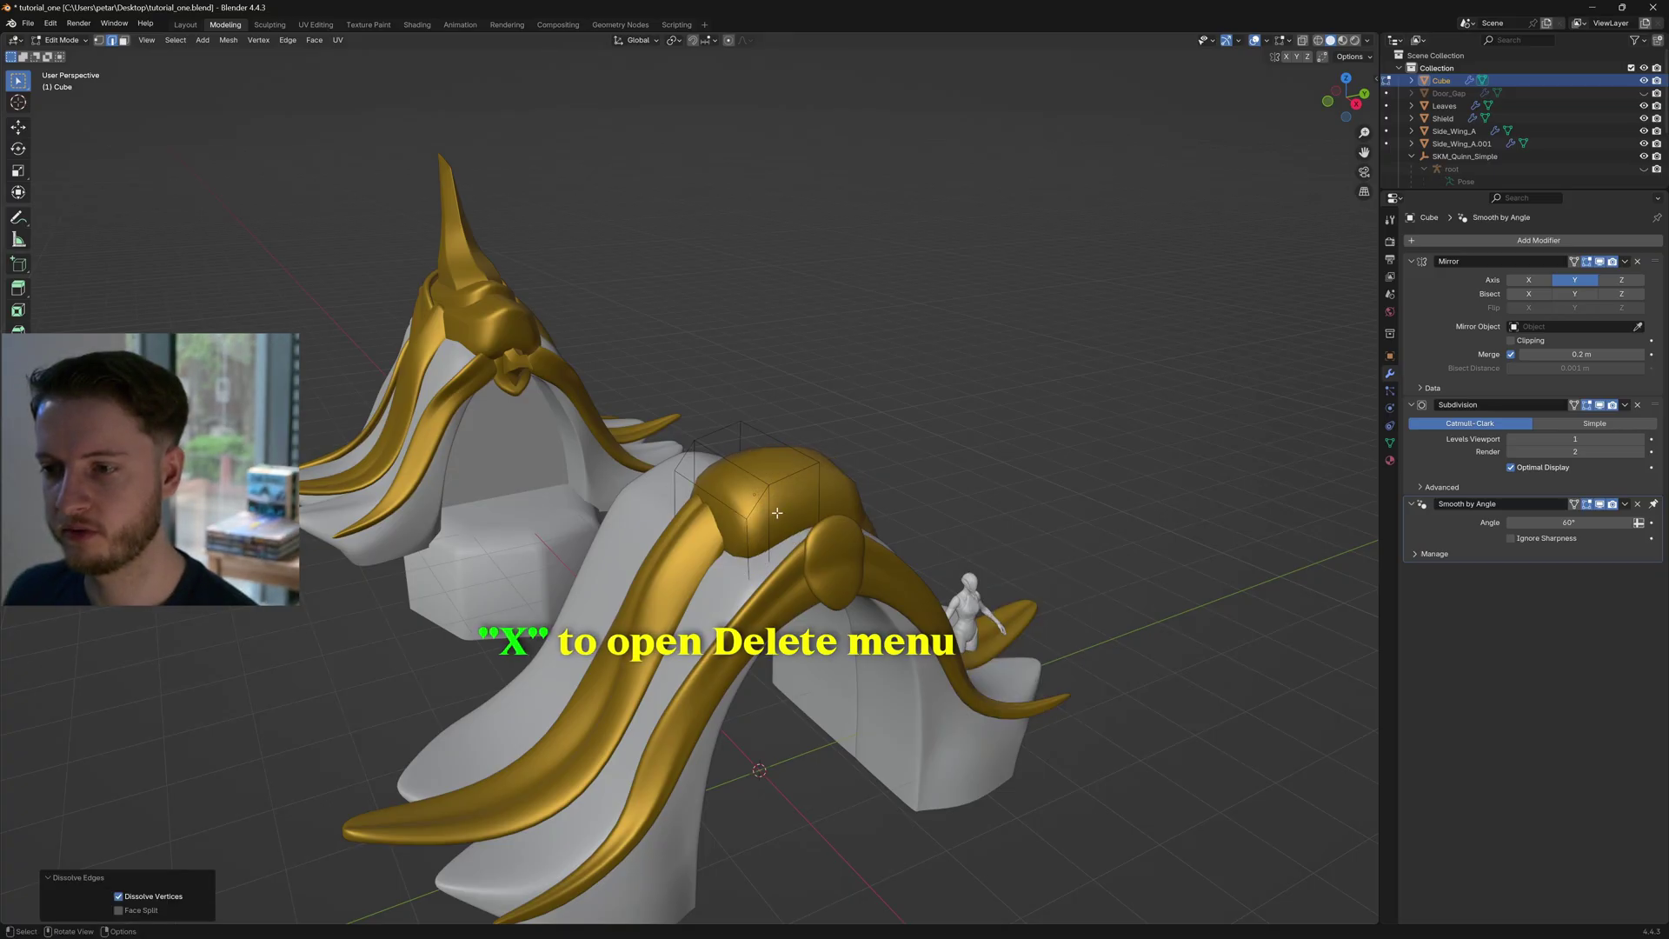
# Slide the ornament's selected edges along the surface by about -0.38 to round its profile
pyautogui.moveTo(759, 525); pyautogui.dragTo(814, 485, button='middle')
pyautogui.press('g')
pyautogui.press('g')
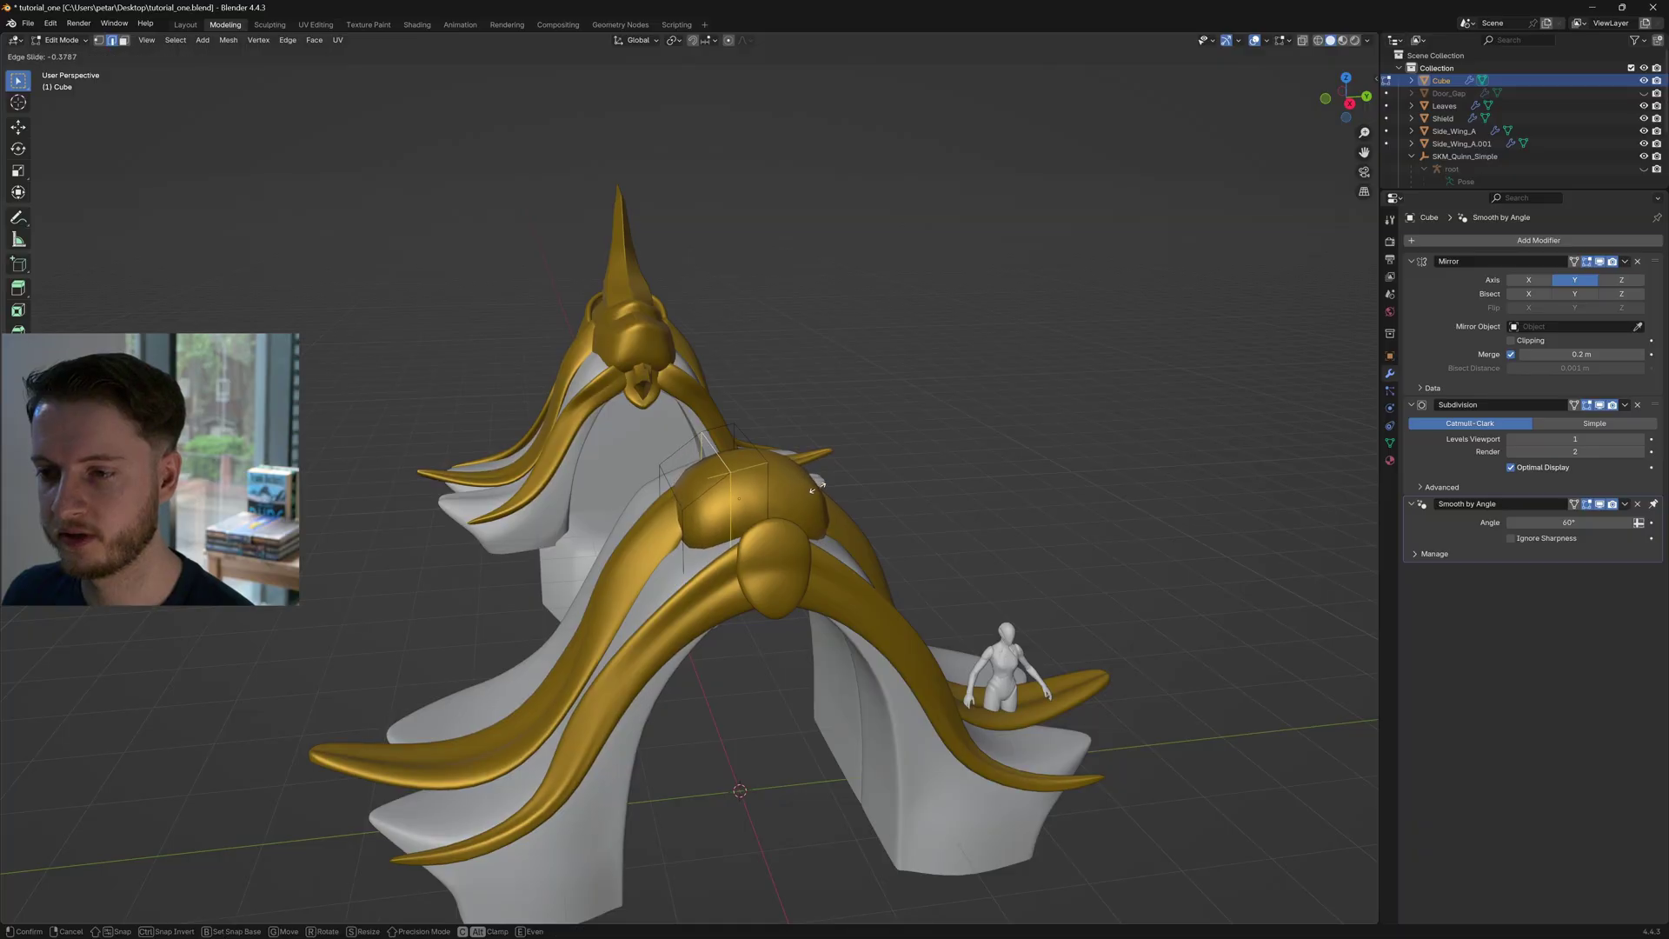
pyautogui.click(817, 488)
# Bevel the vertical edge at the ornament's side corner with a width of about 0.96 m and two segments
pyautogui.moveTo(684, 533); pyautogui.dragTo(735, 528, button='middle')
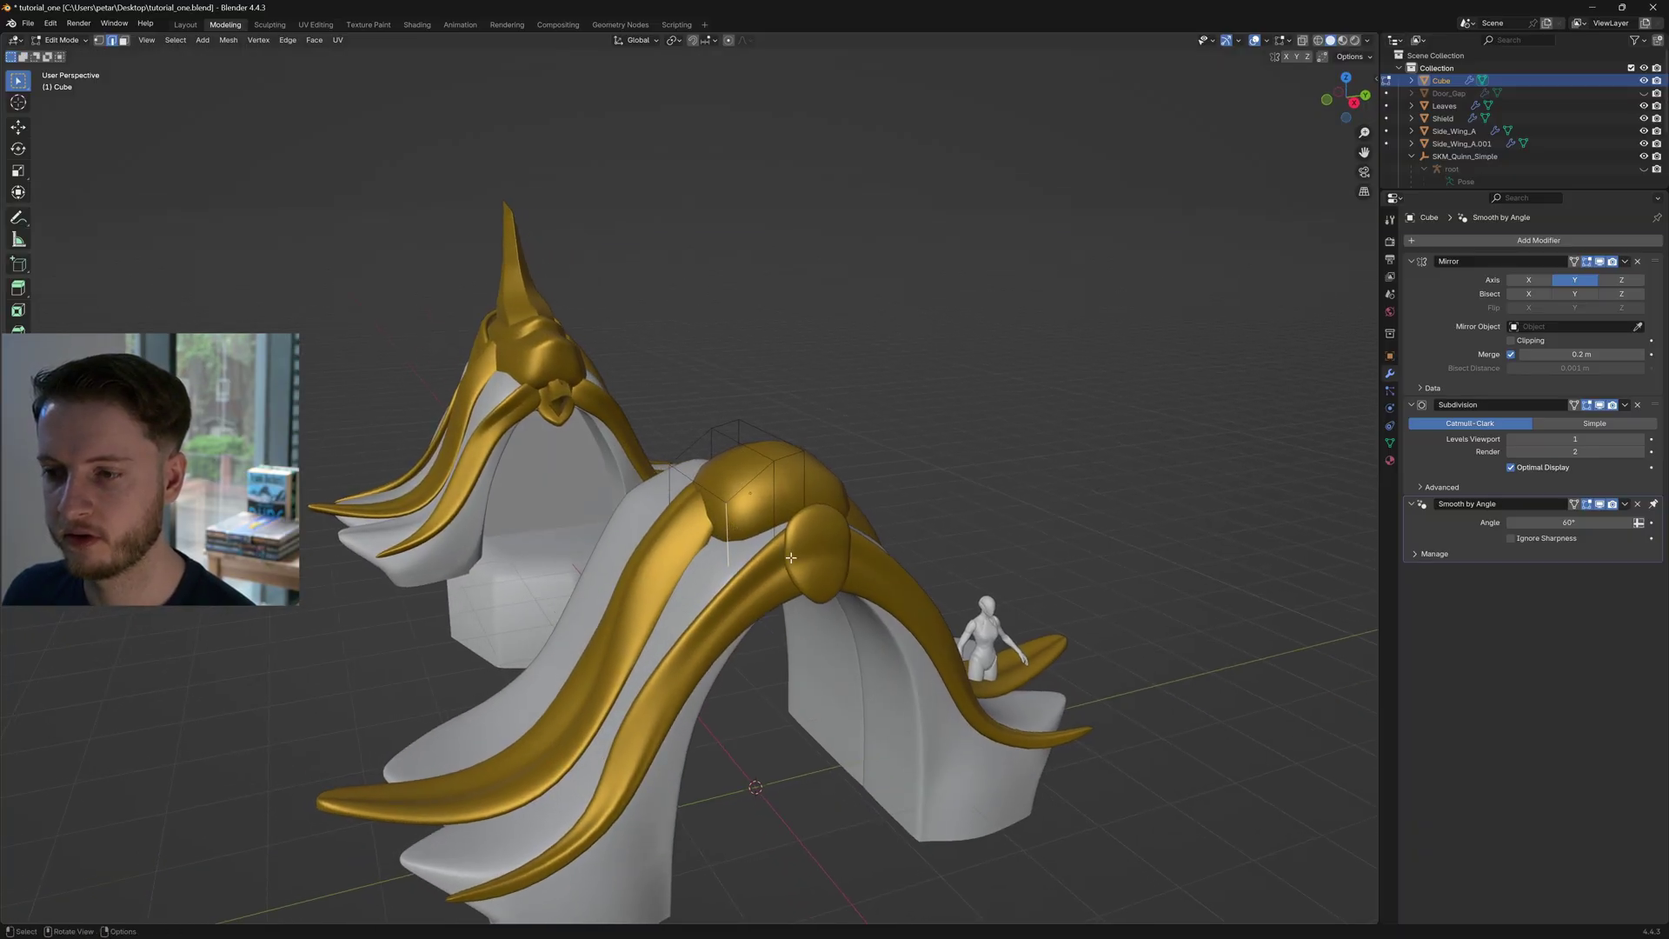
pyautogui.hotkey('ctrl', 'b')
pyautogui.click(824, 576)
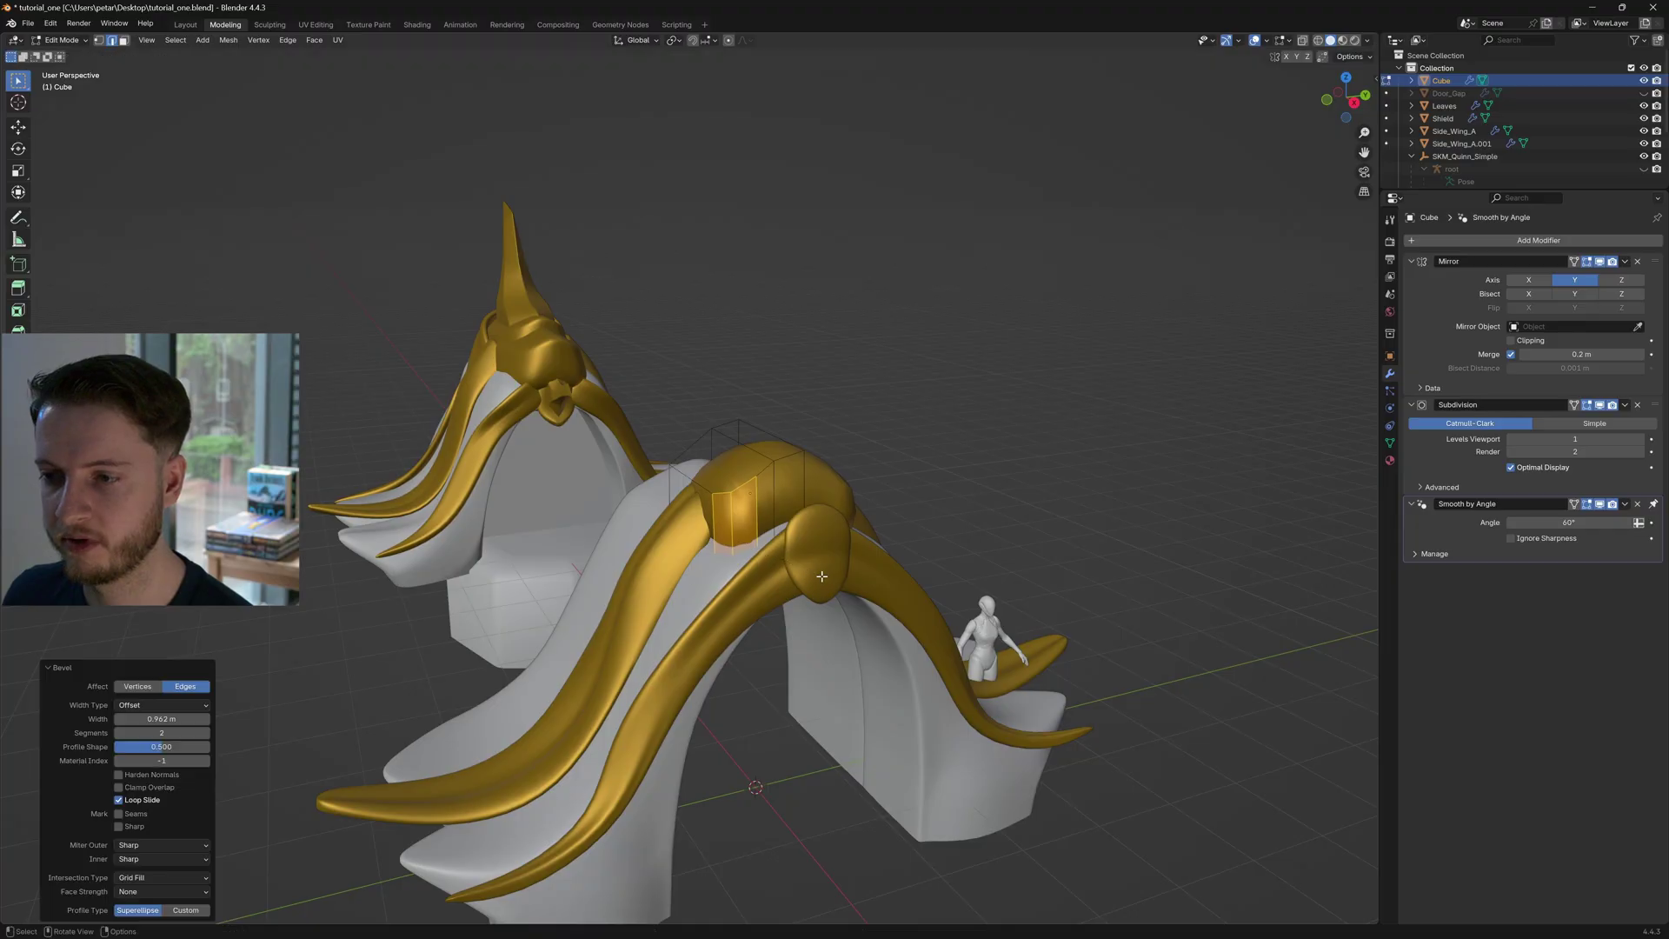
pyautogui.hotkey('alt', 'a')
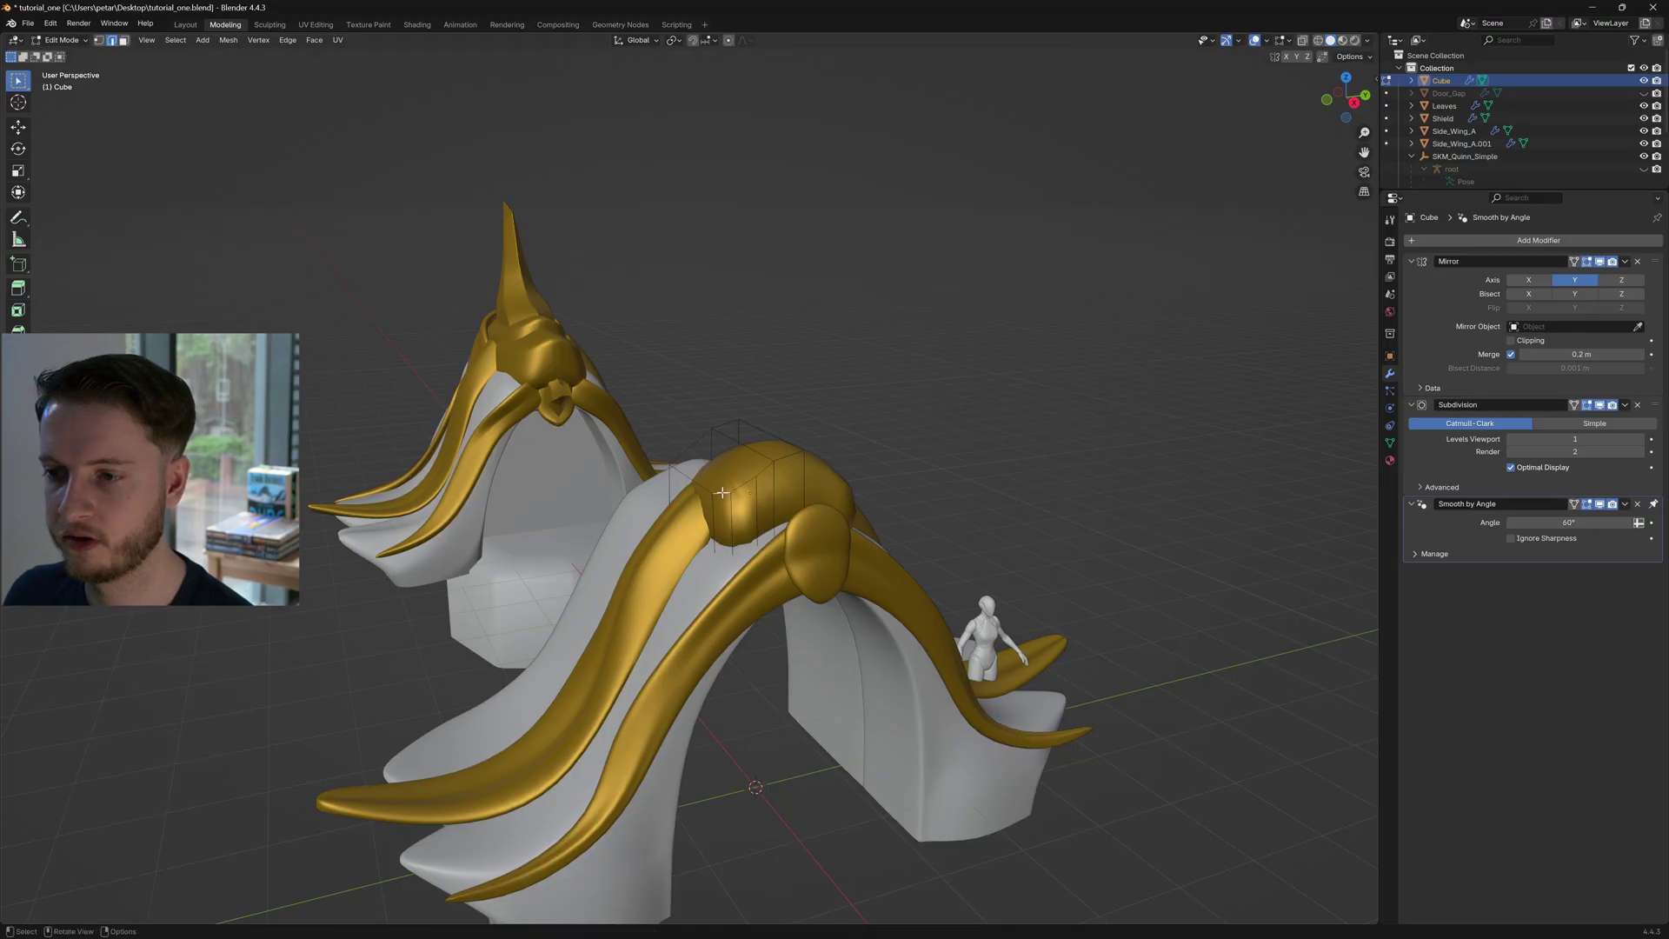
# Select the edge loop around the ornament's upper rim and bevel it about 0.2 m with two segments
pyautogui.moveTo(722, 492); pyautogui.dragTo(836, 463, button='middle')
pyautogui.keyDown('alt'); pyautogui.click(837, 463); pyautogui.keyUp('alt')
pyautogui.hotkey('ctrl', 'b')
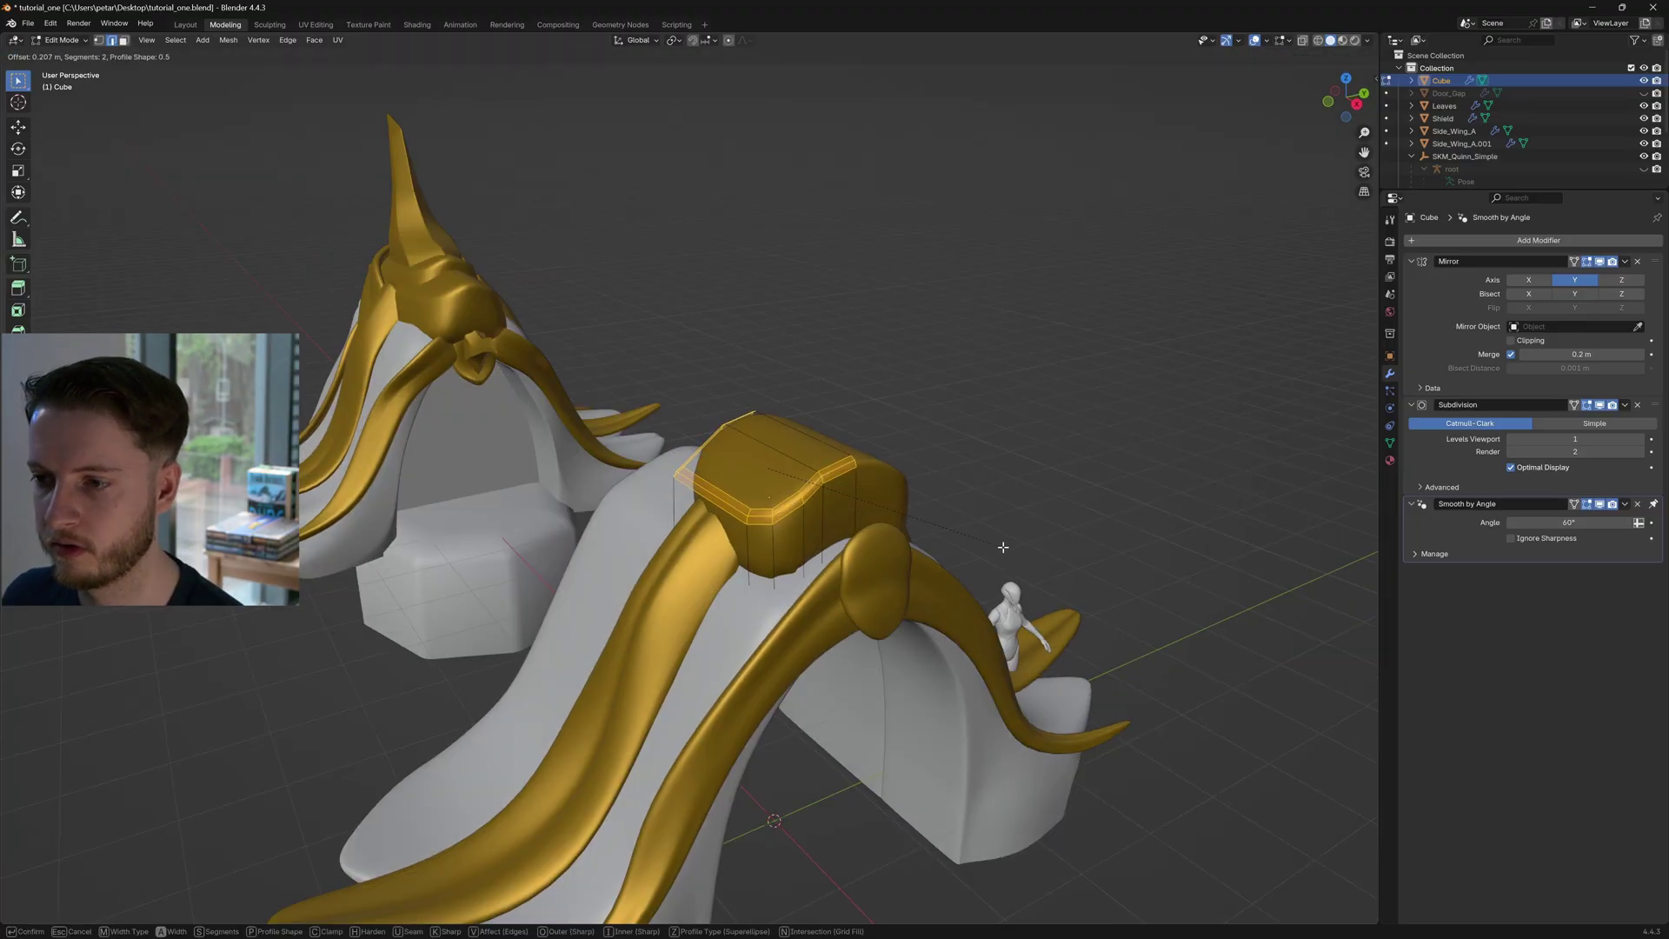
pyautogui.click(1019, 549)
# Select the ornament's back faces and move them about 1.42 m backward along negative X to lengthen it
pyautogui.moveTo(1019, 549); pyautogui.dragTo(764, 484, button='middle')
pyautogui.keyDown('ctrl'); pyautogui.click(726, 406); pyautogui.keyUp('ctrl')
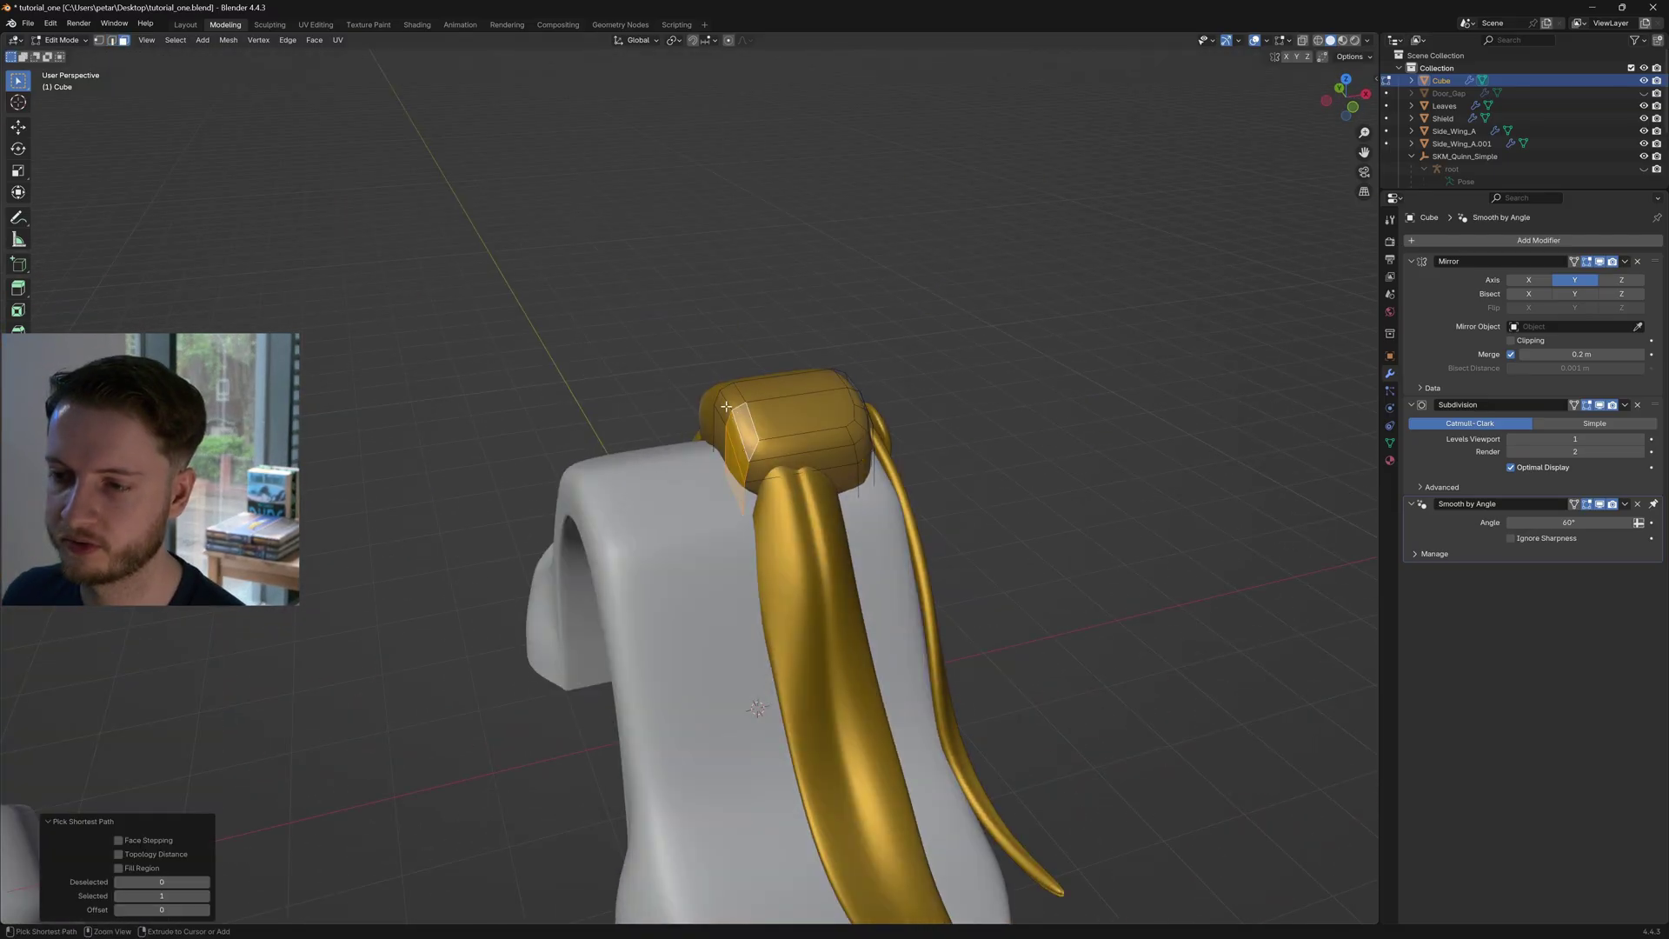
pyautogui.moveTo(758, 468); pyautogui.dragTo(753, 547, button='middle')
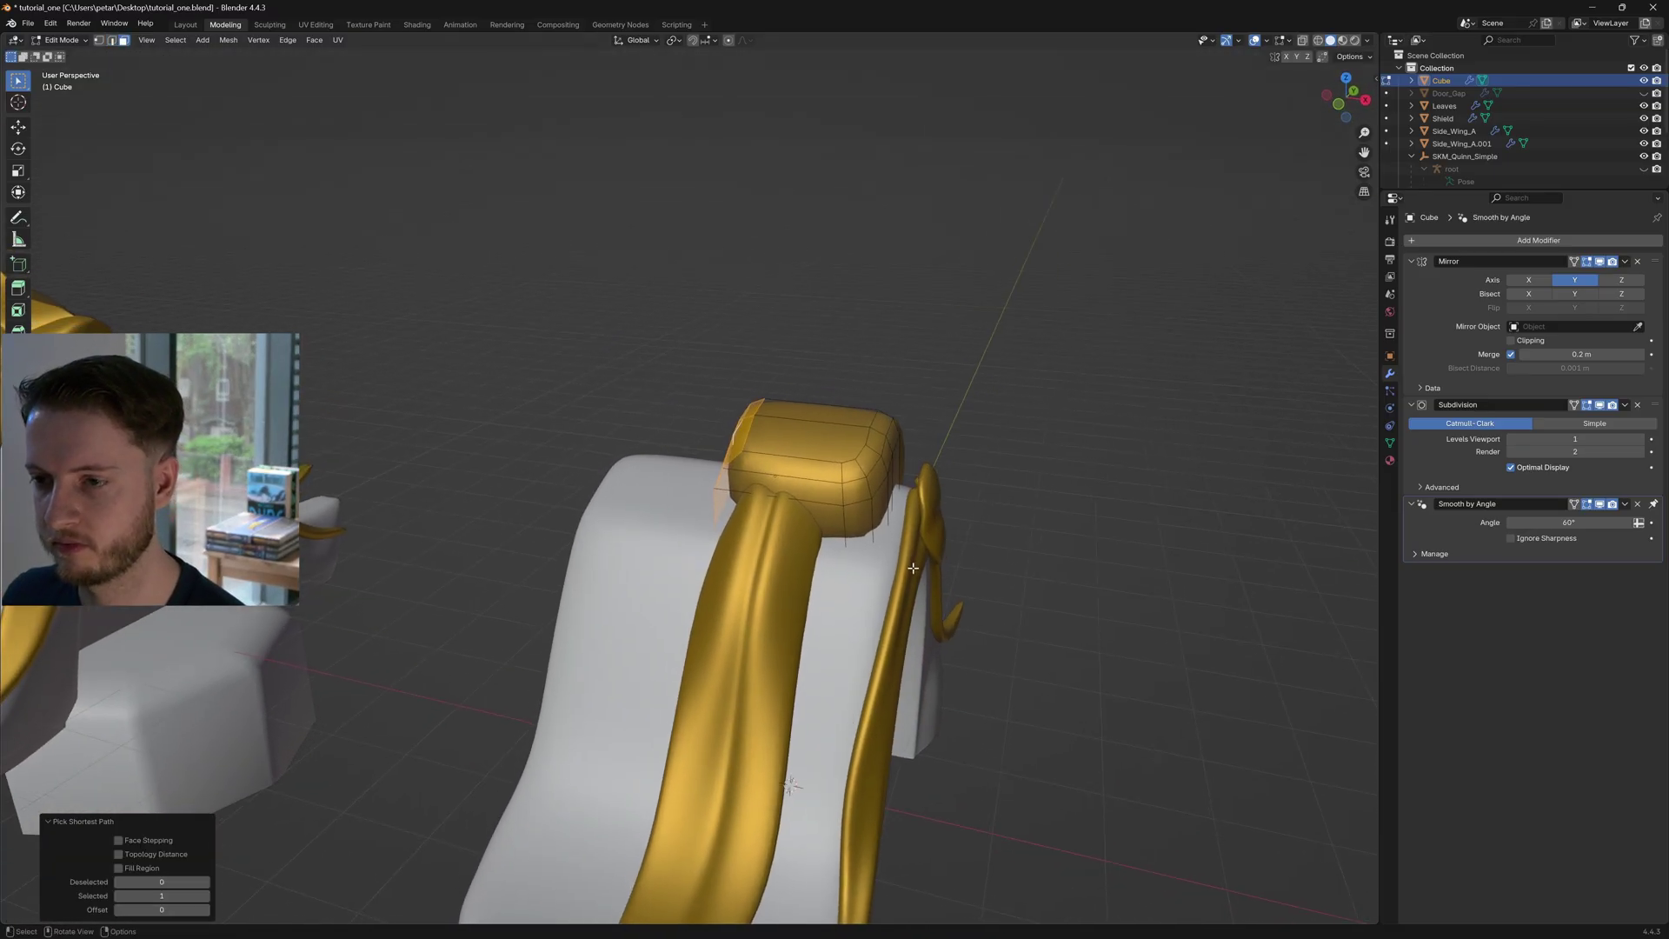
pyautogui.press('g')
pyautogui.press('x')
pyautogui.click(688, 470)
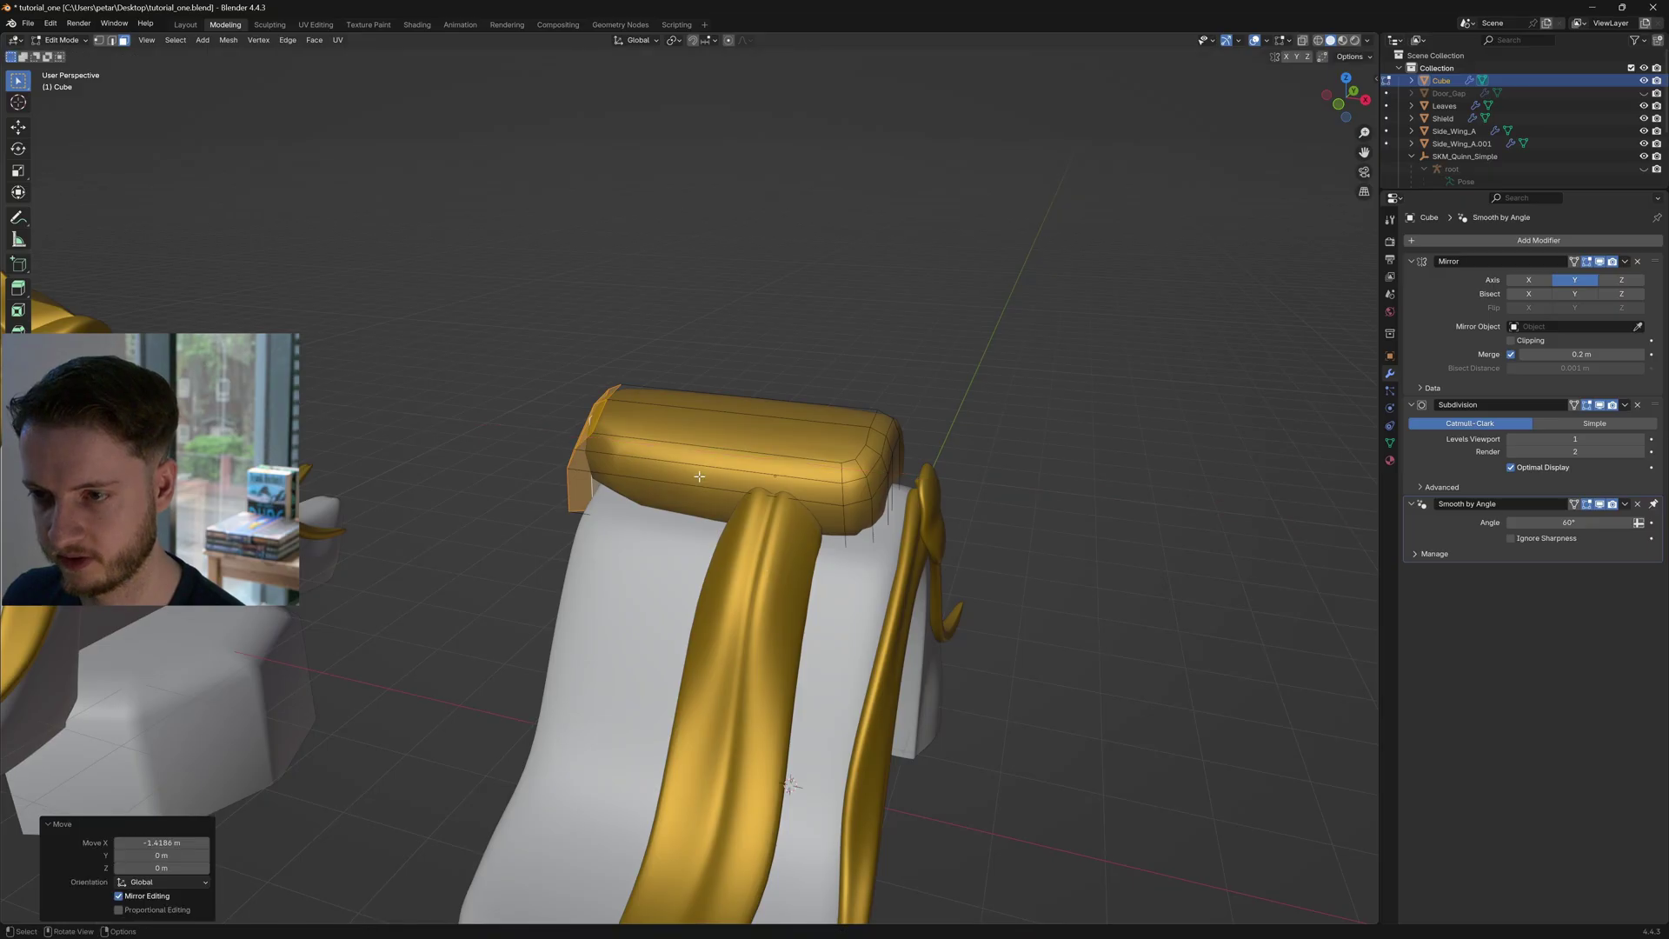
# Add a loop cut across the ornament's lengthened section with the Loop Cut tool
pyautogui.hotkey('shift', 'space')
pyautogui.click(660, 624)
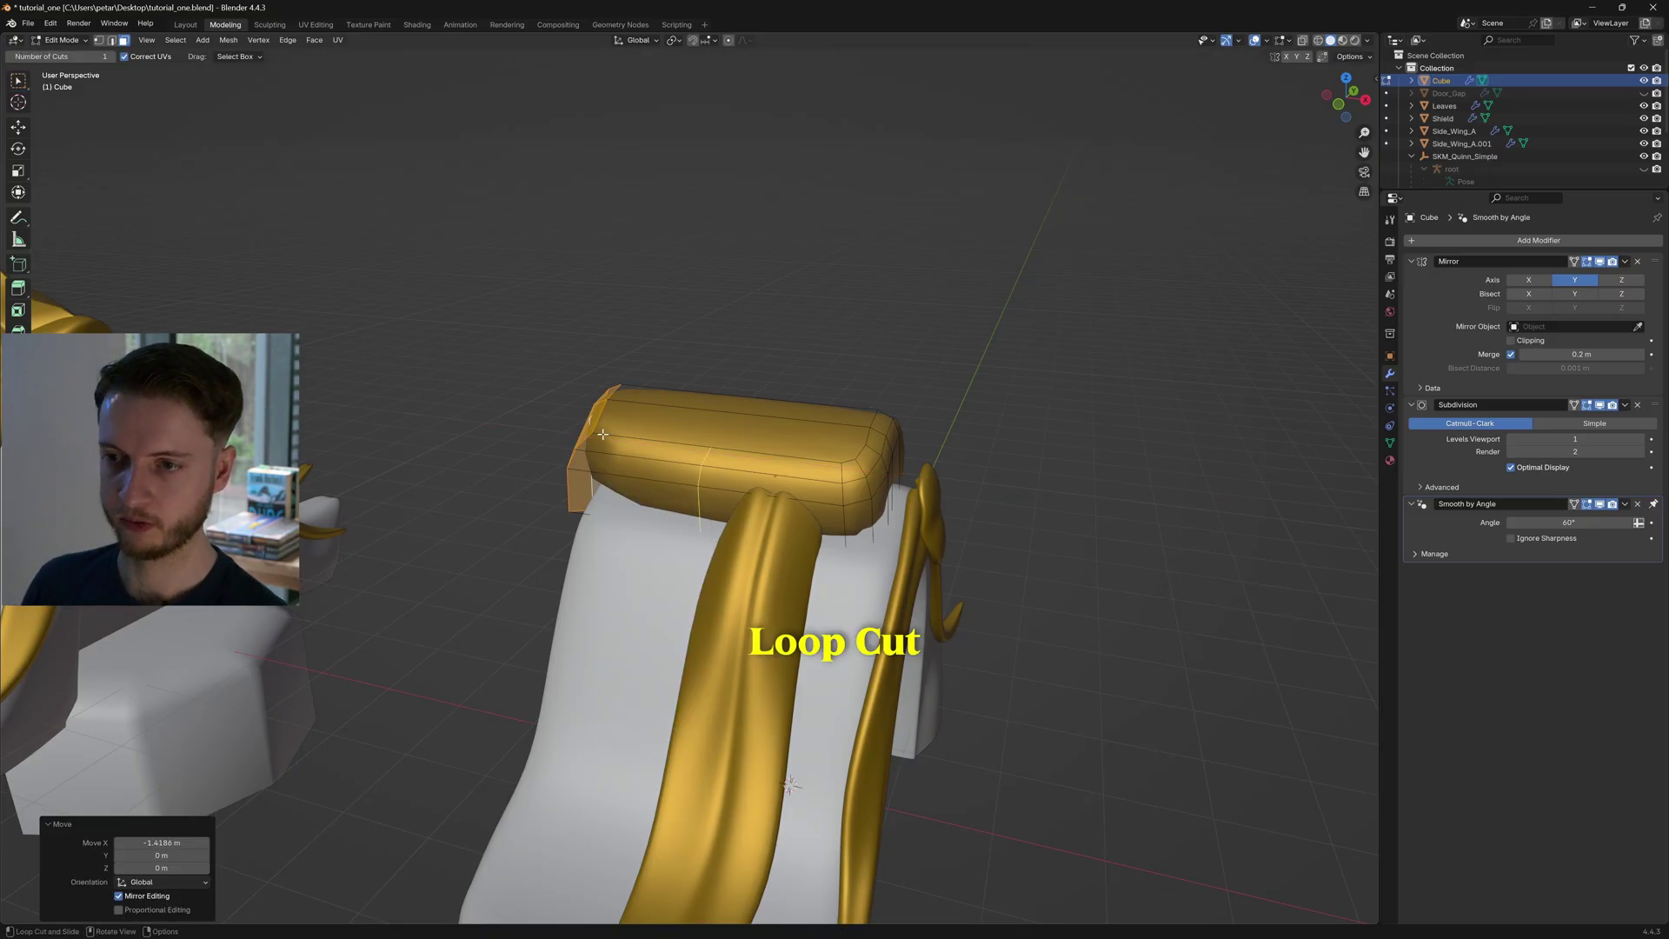
pyautogui.moveTo(670, 524); pyautogui.dragTo(677, 532)
pyautogui.moveTo(677, 533); pyautogui.dragTo(895, 410, button='middle')
# Cut a new edge near the ornament's back end with the Knife tool, then leave mesh editing and deselect it
pyautogui.press('k')
pyautogui.click(607, 452)
pyautogui.click(618, 395)
pyautogui.press('Return')
pyautogui.press('Tab')
pyautogui.click(882, 407)
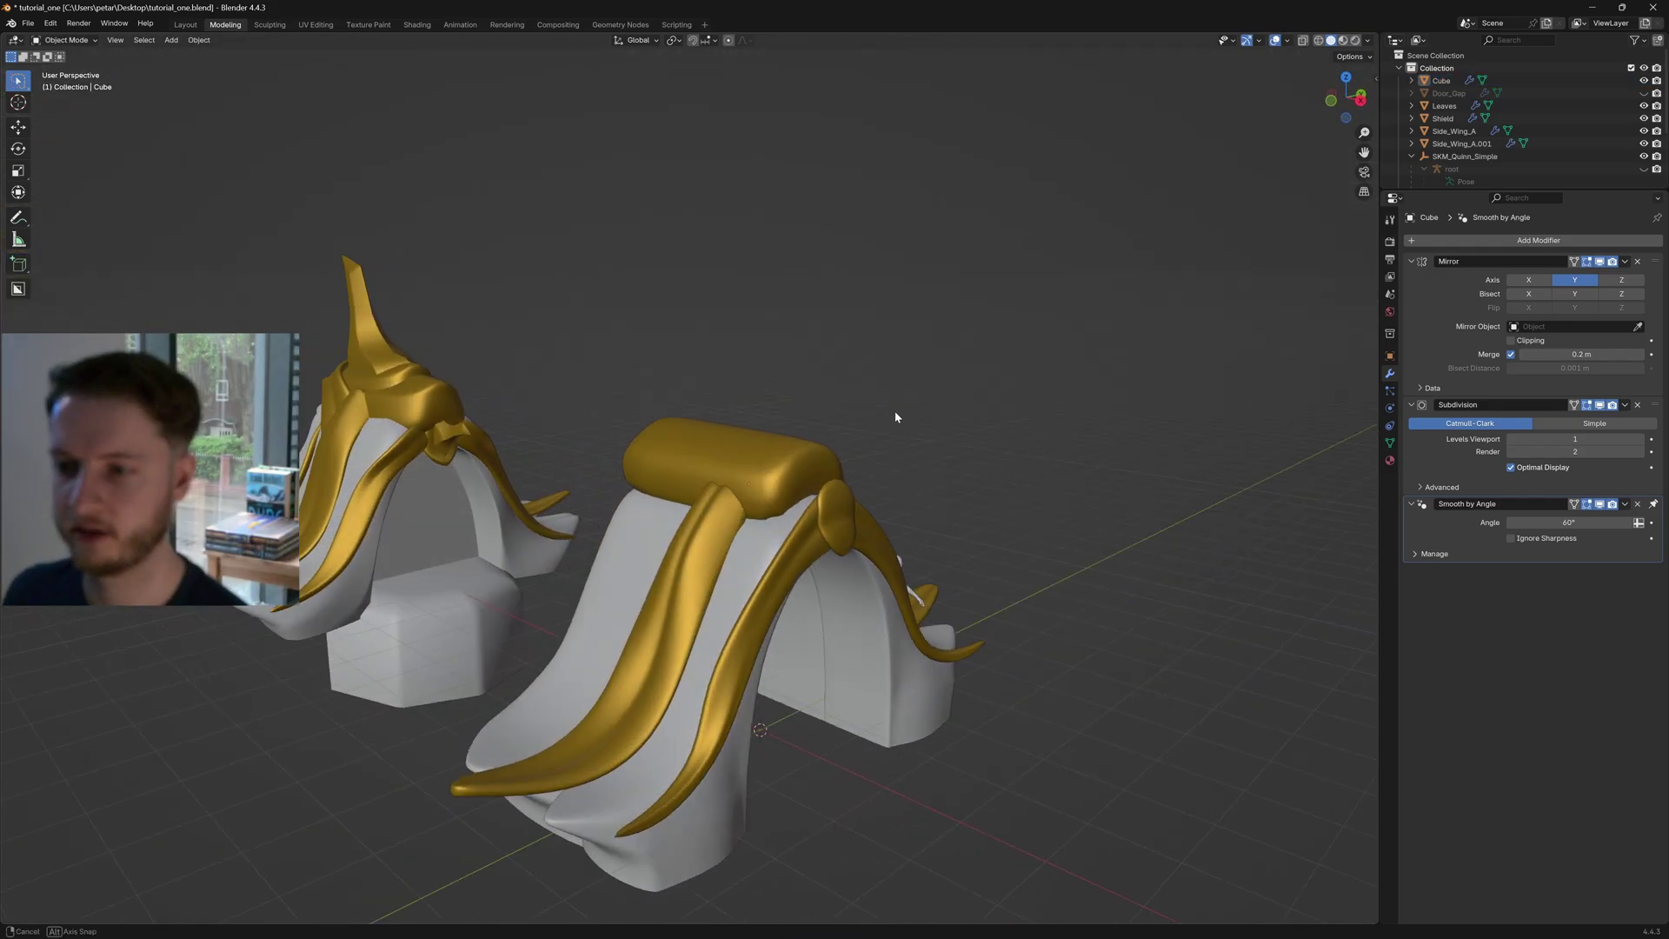